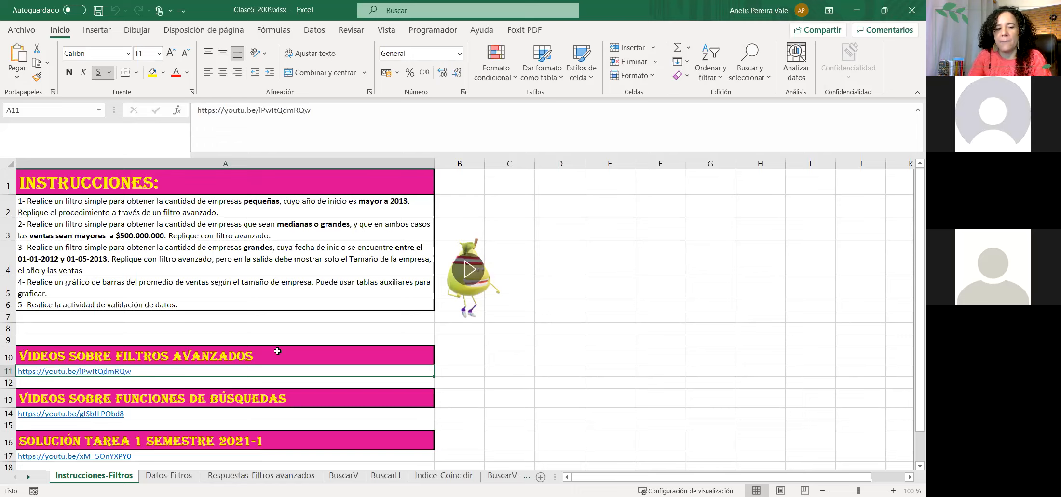
# - Review the filter exercise instructions and the video links listed on the Instrucciones-Filtros sheet
pyautogui.click(153, 416)
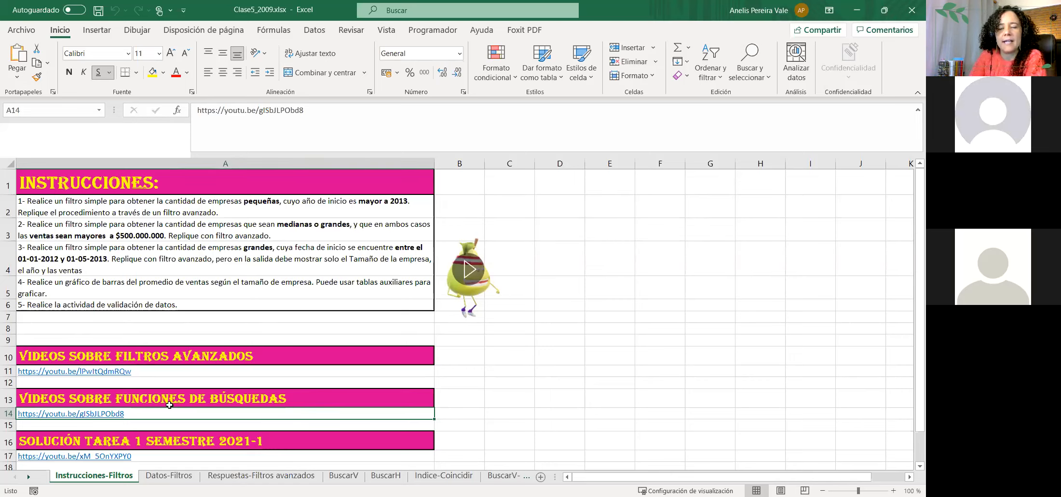
pyautogui.click(195, 455)
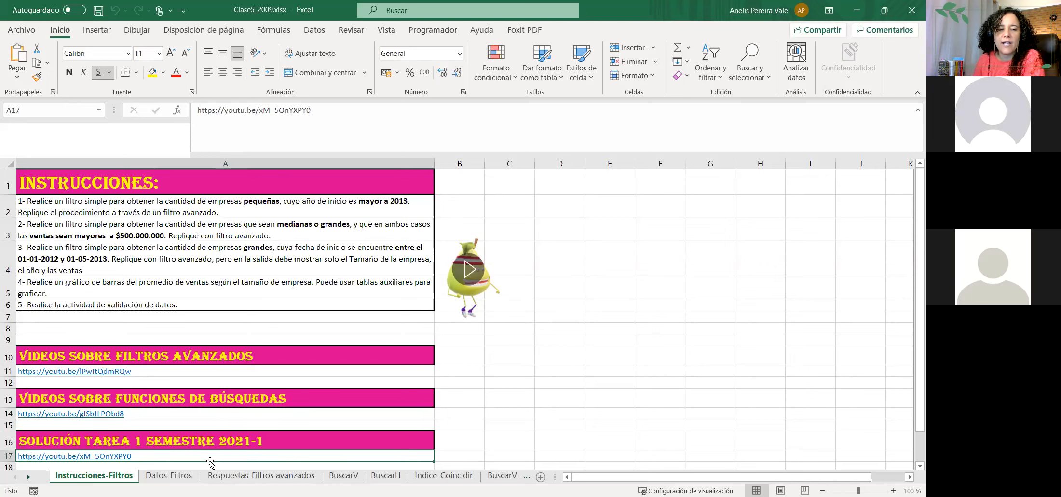
pyautogui.scroll(-1, 123, 463)
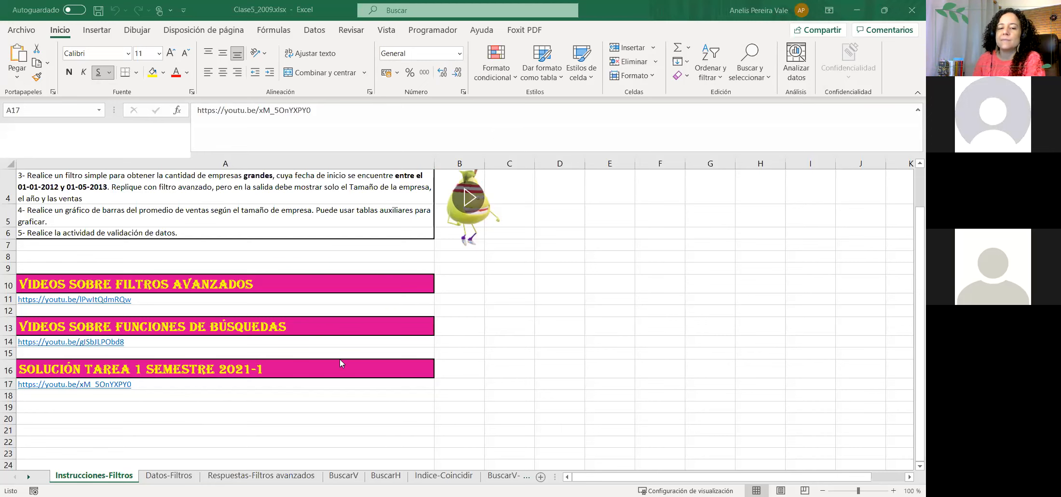
pyautogui.scroll(1, 569, 357)
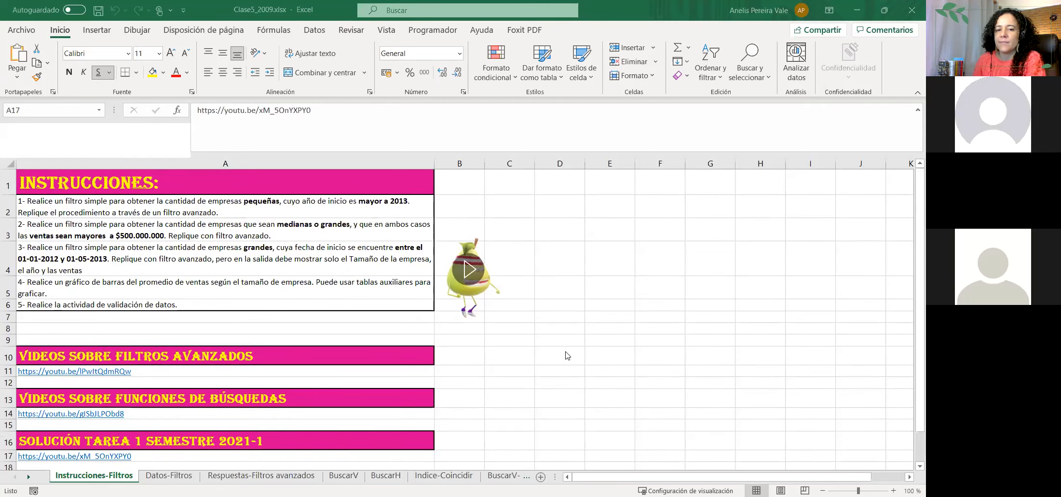
pyautogui.click(471, 272)
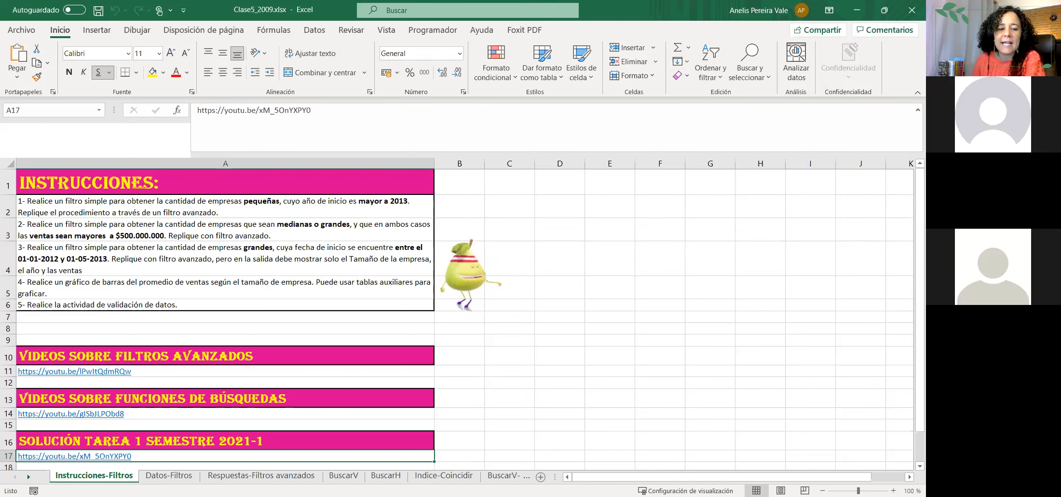
# - Open the Datos-Filtros sheet and examine its company records and column headers
pyautogui.click(169, 475)
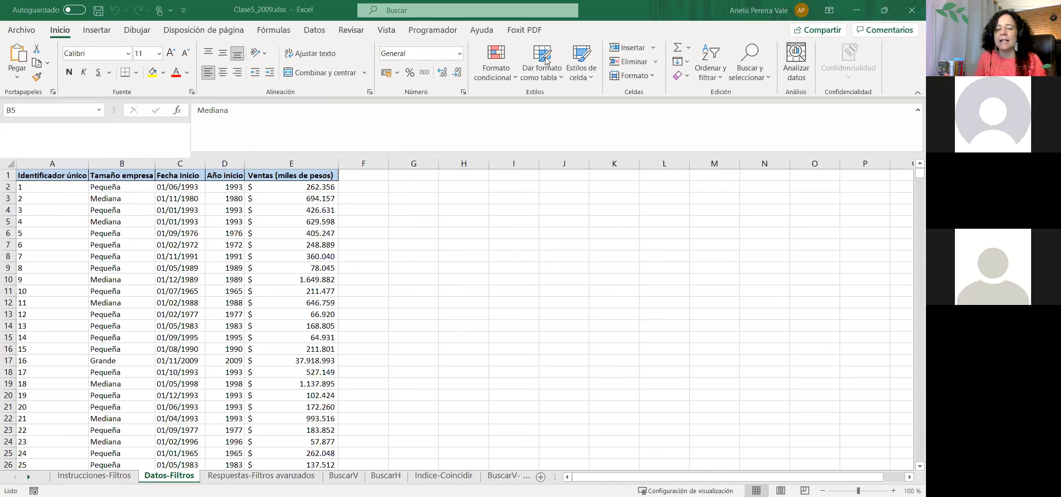
pyautogui.click(9, 190)
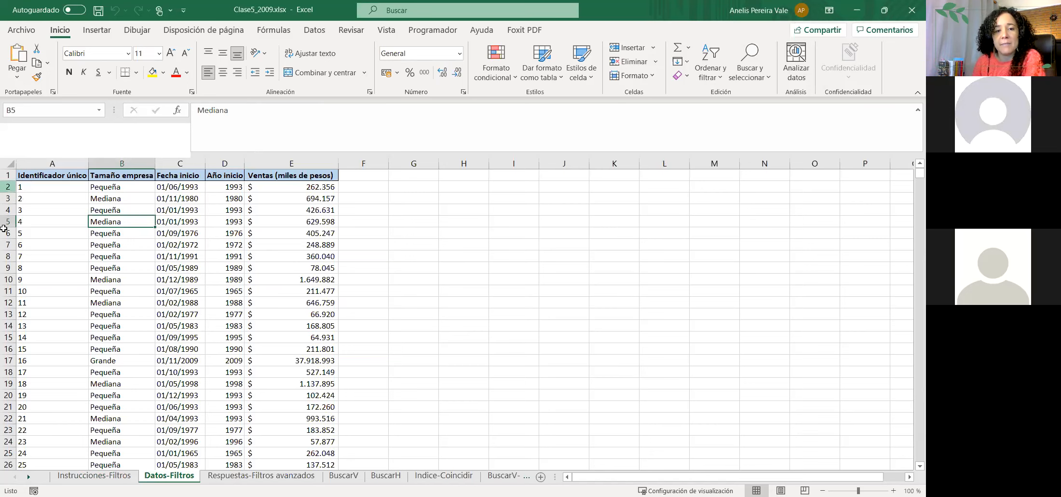
pyautogui.click(8, 268)
pyautogui.click(69, 216)
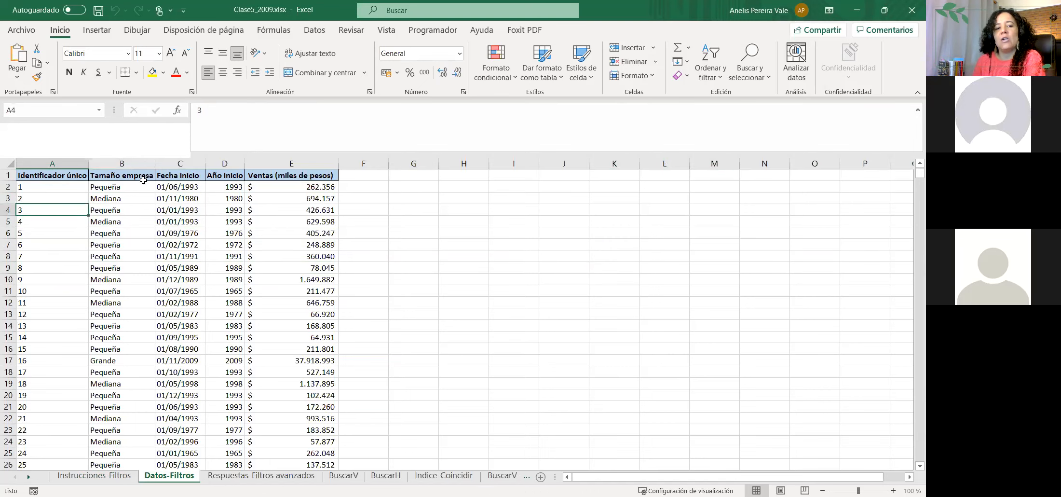
pyautogui.click(125, 177)
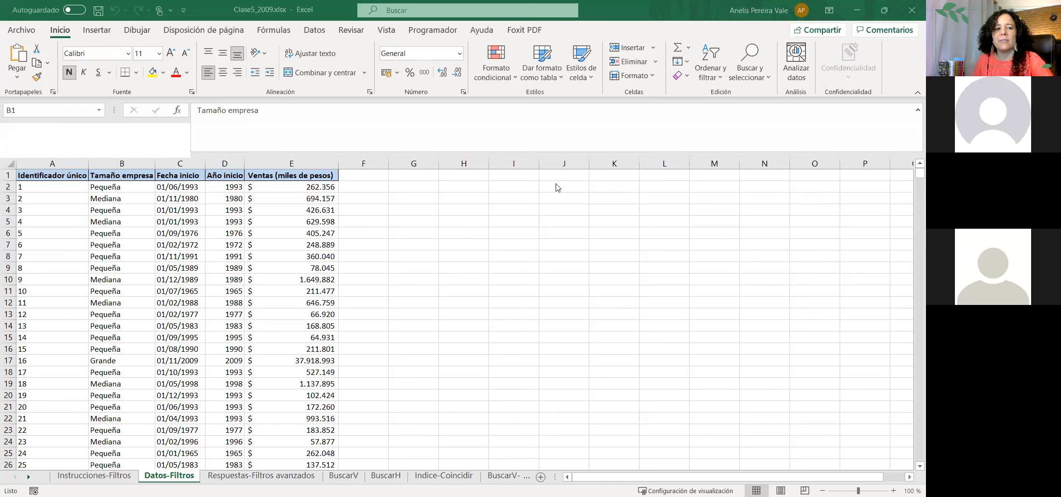
pyautogui.click(36, 176)
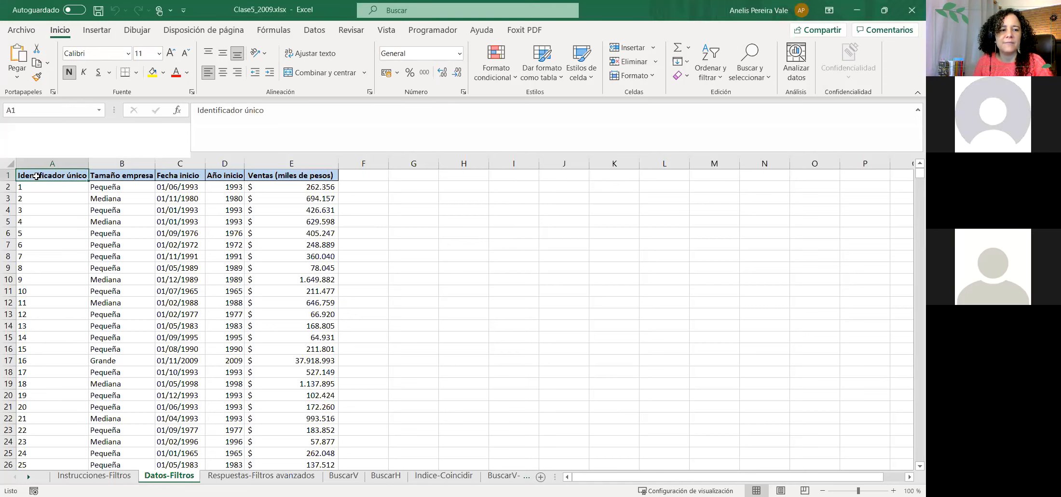
pyautogui.hotkey('ctrl', 'shift', 'End')
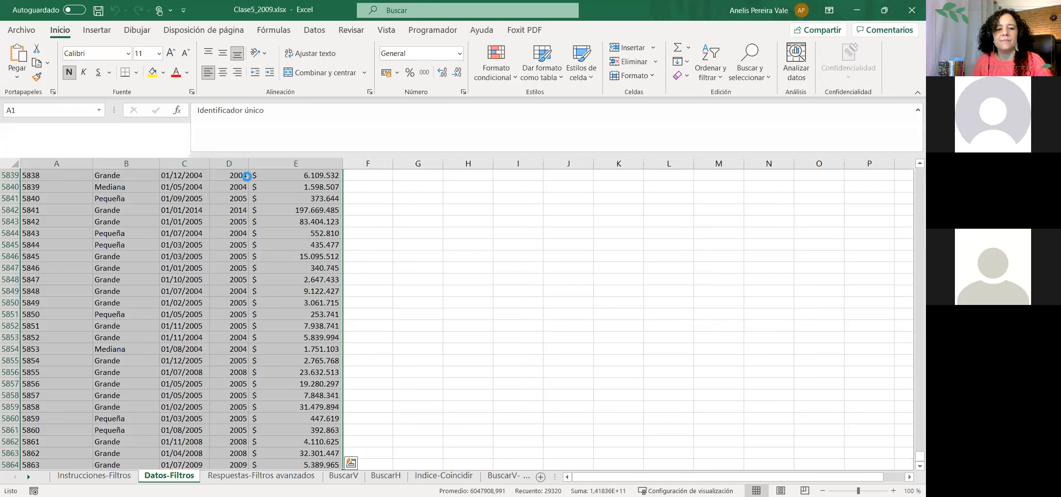
pyautogui.hotkey('ctrl', 'c')
pyautogui.scroll(5, 395, 280)
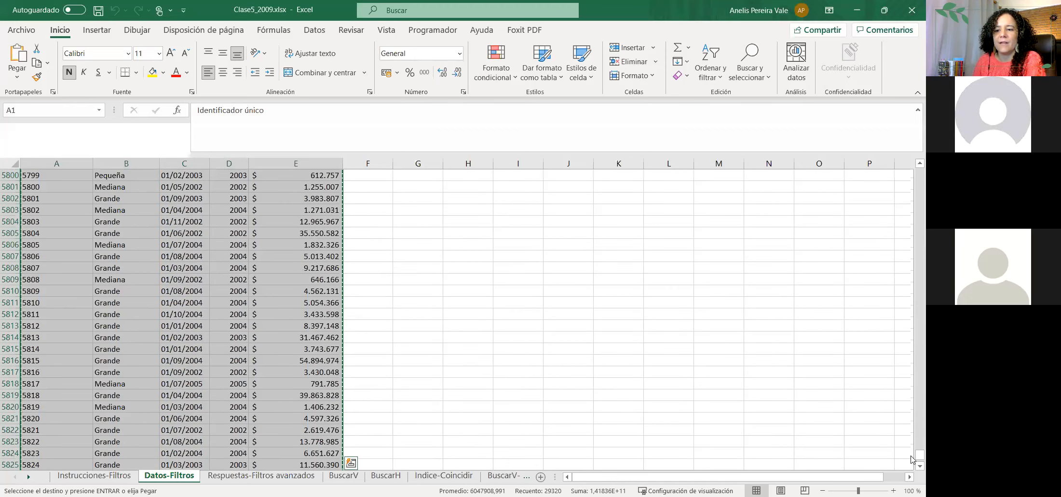
pyautogui.moveTo(911, 460); pyautogui.dragTo(914, 176)
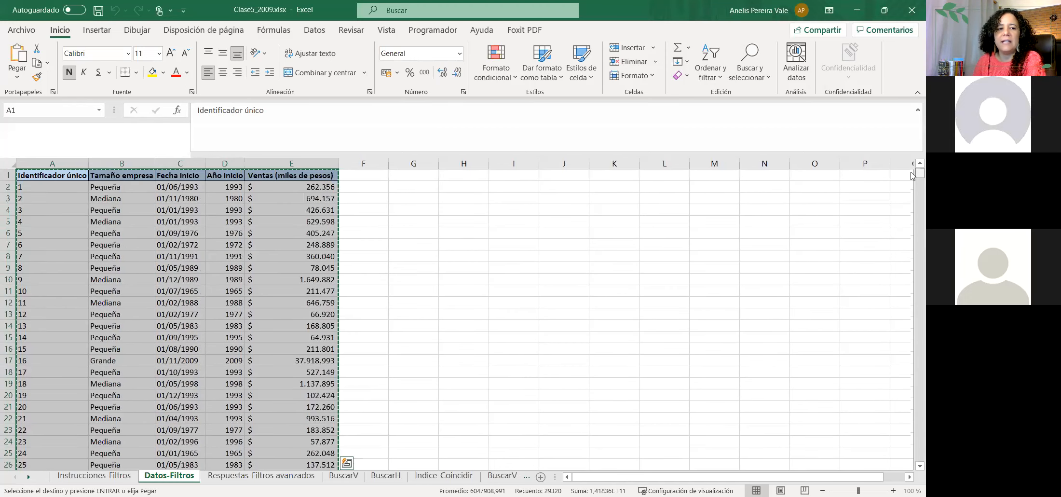
pyautogui.click(70, 192)
pyautogui.press('Escape')
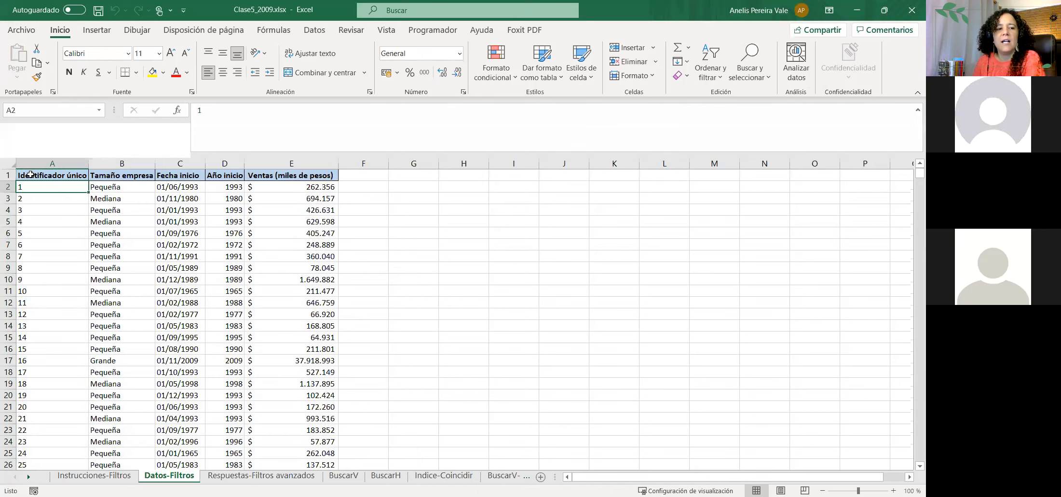
# - Turn on filtering for the header row, from Identificador único to Ventas (miles de pesos)
pyautogui.click(311, 33)
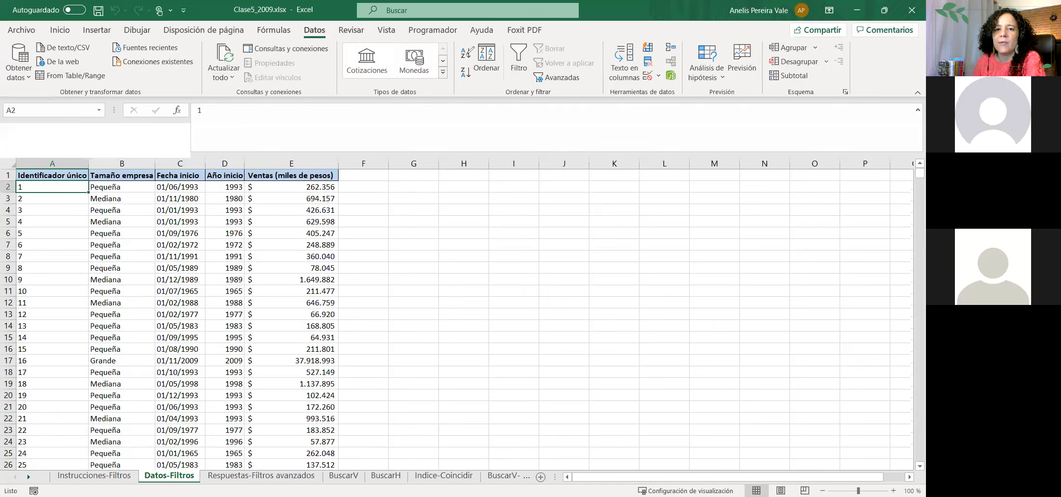
pyautogui.moveTo(498, 75)
pyautogui.mouseDown()
pyautogui.moveTo(547, 54)
pyautogui.moveTo(526, 30)
pyautogui.moveTo(501, 49)
pyautogui.mouseUp()
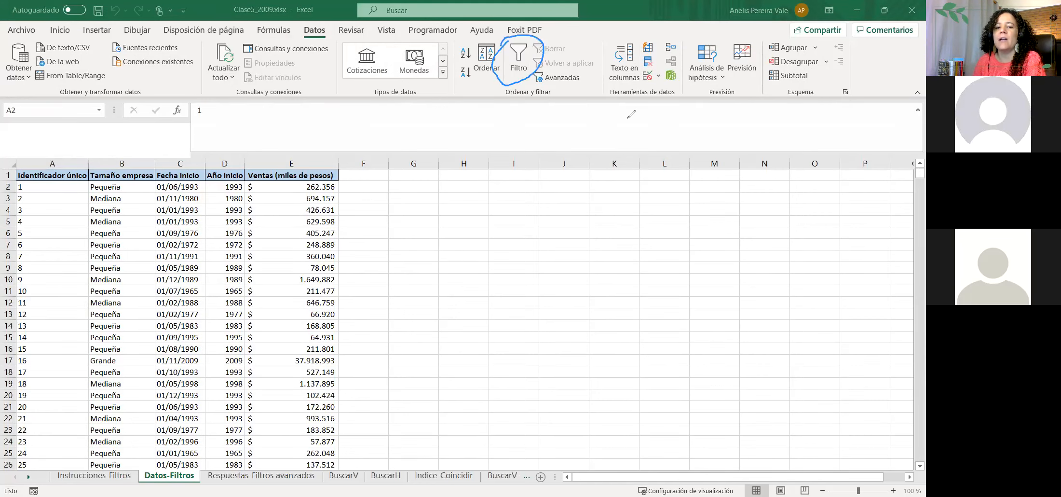
pyautogui.click(30, 176)
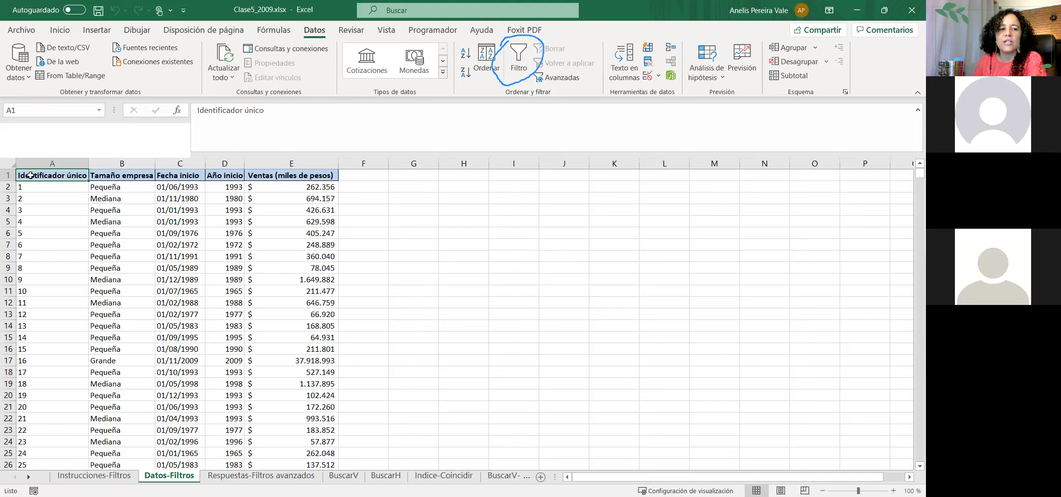
pyautogui.moveTo(54, 173); pyautogui.dragTo(318, 175)
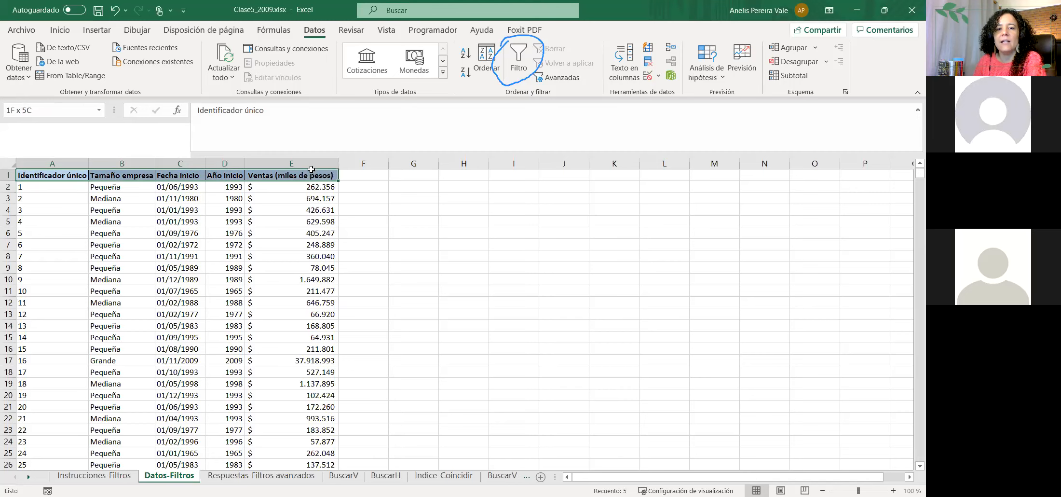
pyautogui.click(512, 72)
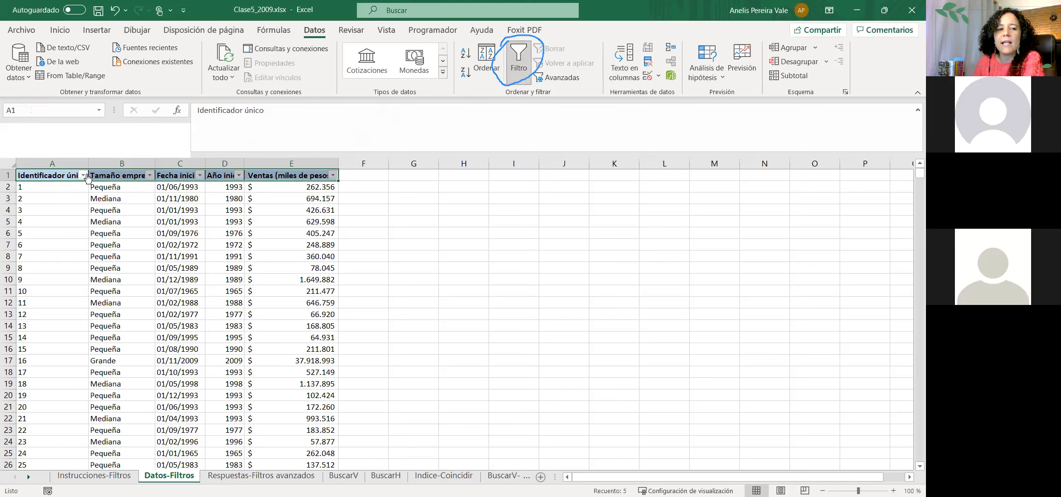
# - Filter the Tamaño empresa column to show only Pequeña companies
pyautogui.click(150, 175)
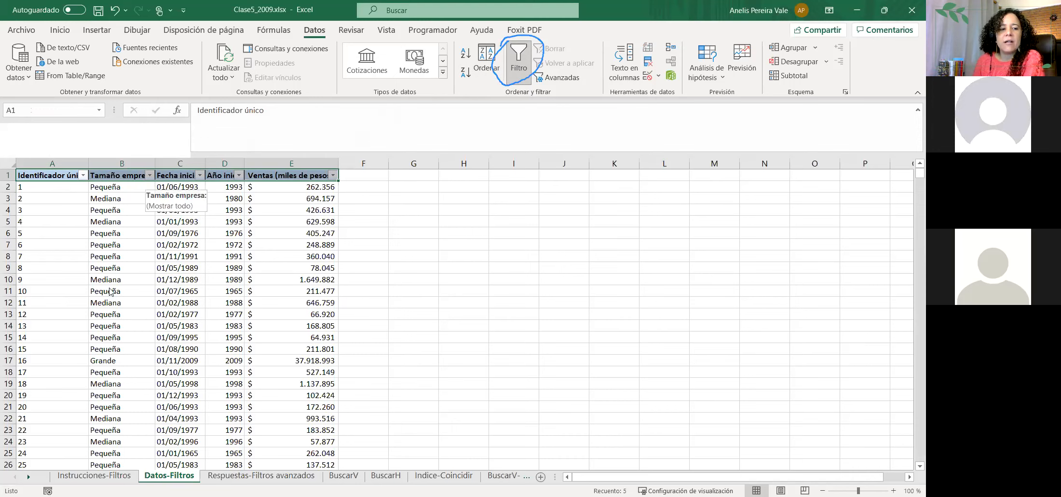
pyautogui.click(32, 317)
pyautogui.click(31, 350)
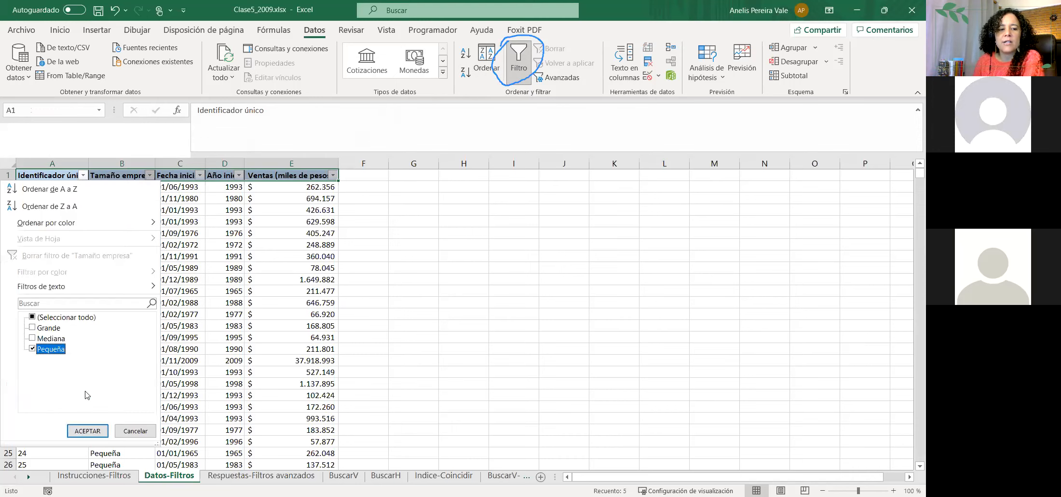
pyautogui.click(88, 431)
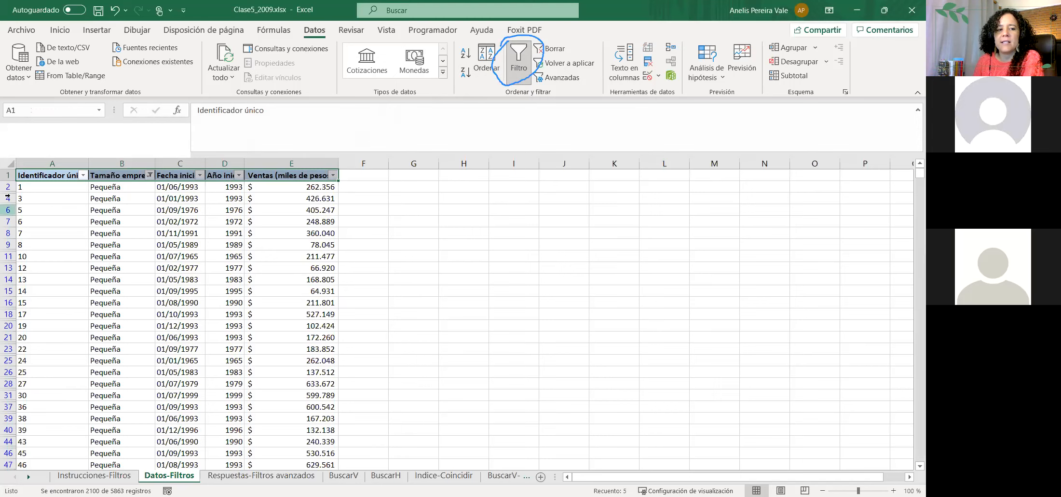
# - Examine the row numbers of the filtered records to see which rows are hidden
pyautogui.click(8, 245)
pyautogui.click(8, 256)
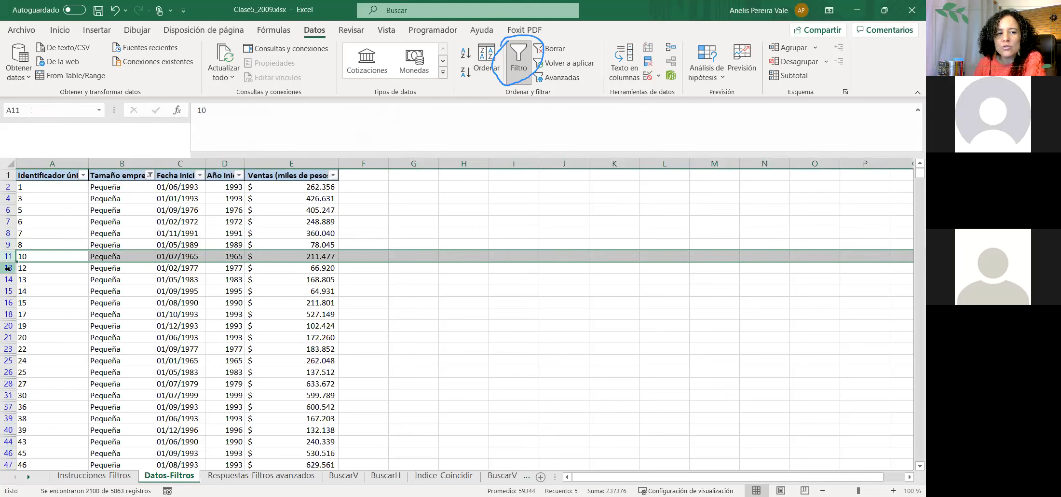
pyautogui.click(7, 268)
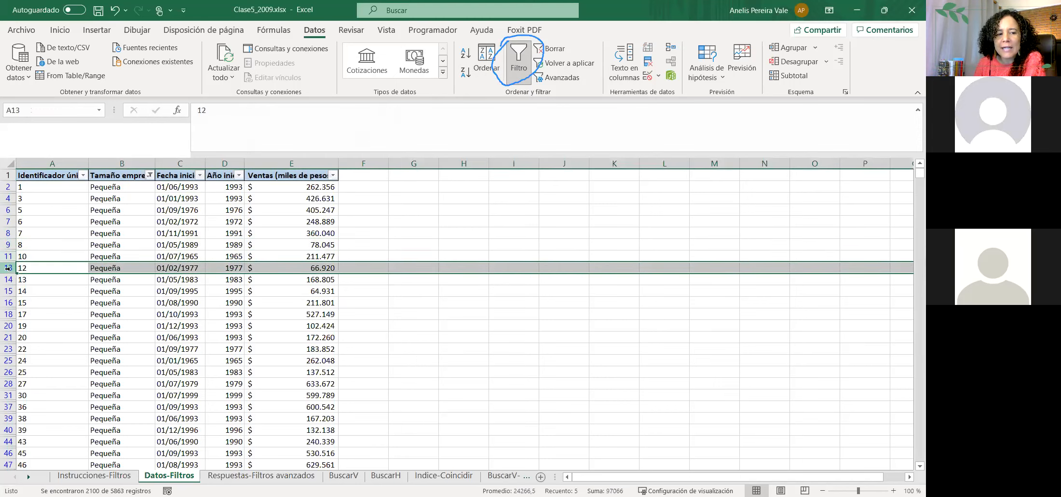
pyautogui.click(8, 302)
pyautogui.click(7, 314)
pyautogui.click(8, 326)
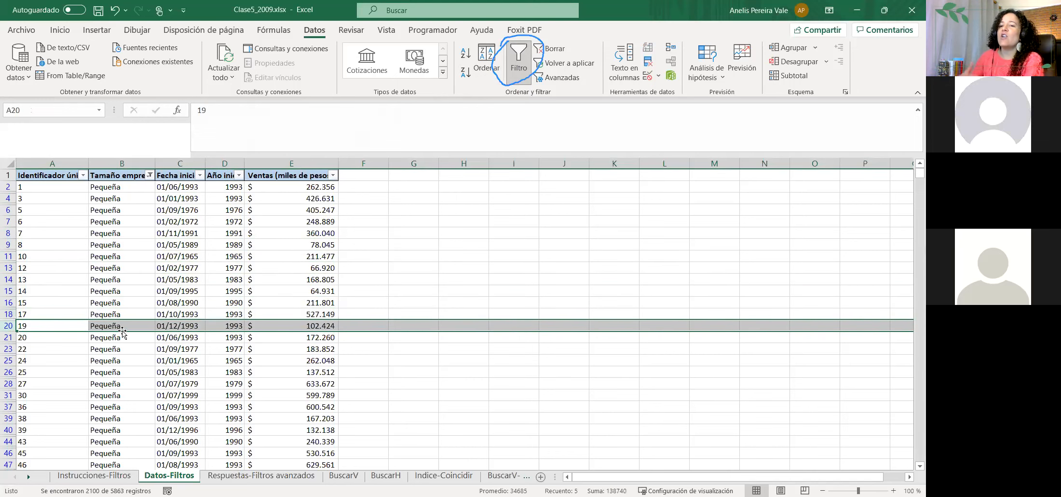
pyautogui.click(149, 186)
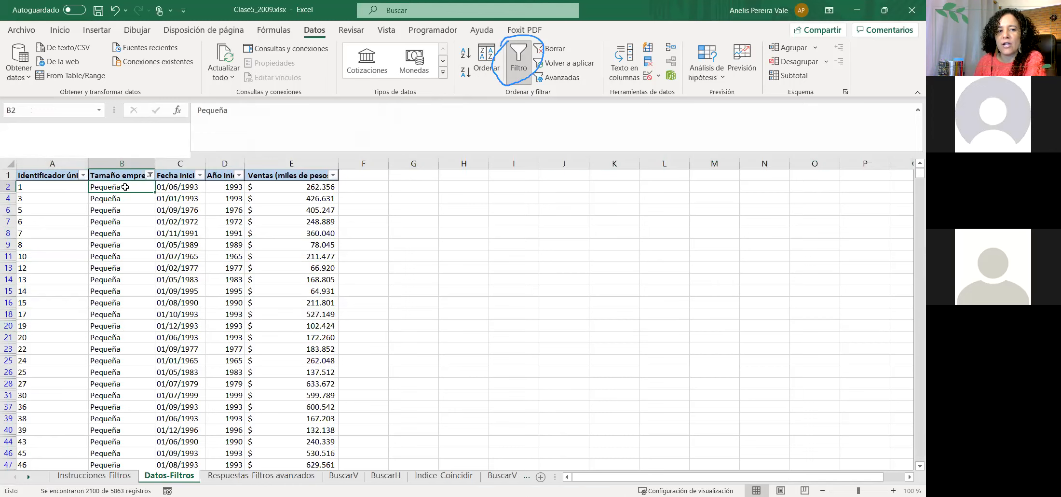
# - Try the Mañana date filter on the Fecha inicio column after reviewing its list of years
pyautogui.click(200, 175)
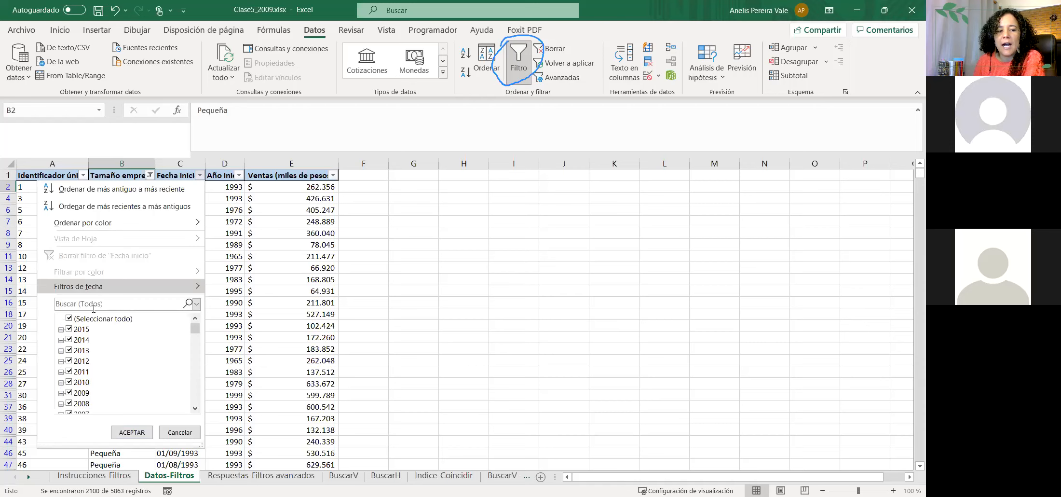
pyautogui.scroll(-6, 104, 348)
pyautogui.scroll(-10, 103, 348)
pyautogui.scroll(15, 99, 342)
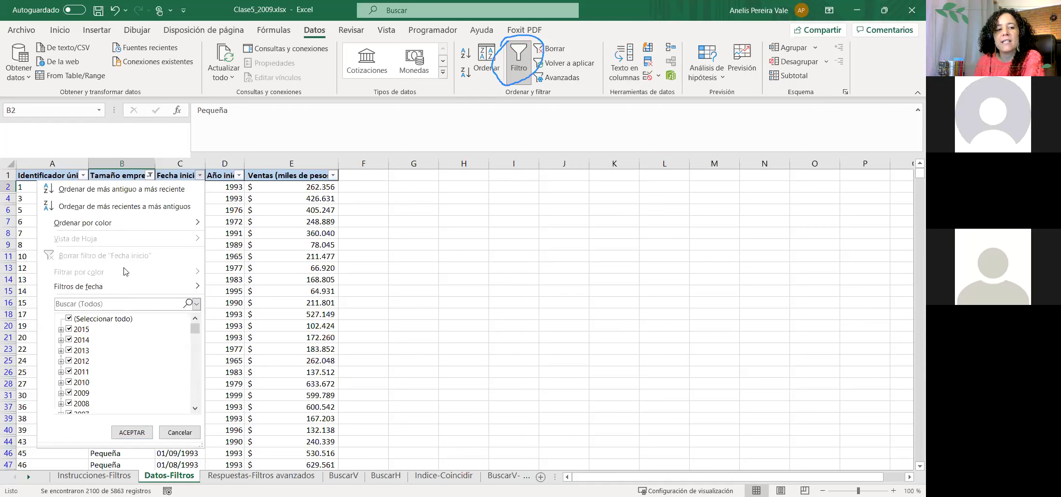
pyautogui.click(93, 288)
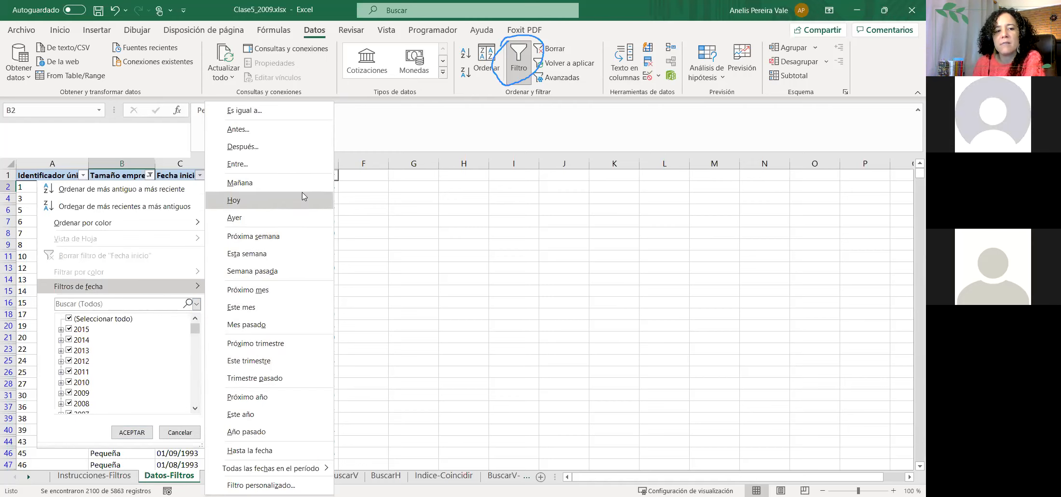
pyautogui.click(268, 181)
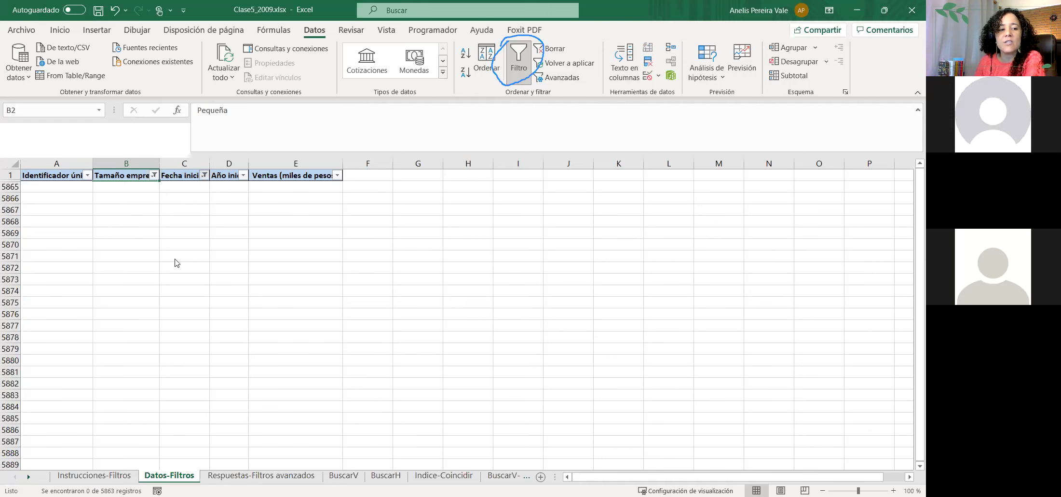
# - Clear the date filter from the Fecha inicio column
pyautogui.click(205, 175)
pyautogui.click(48, 286)
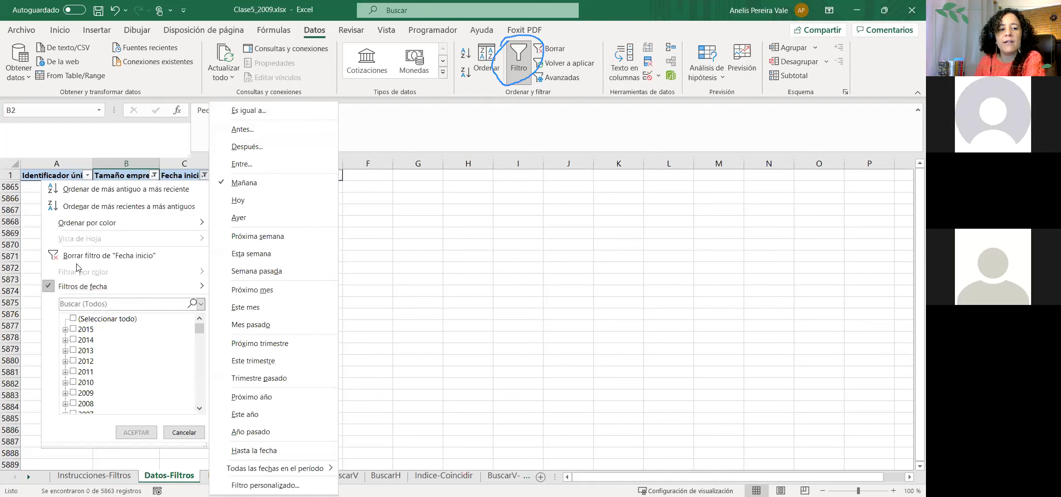
pyautogui.click(80, 255)
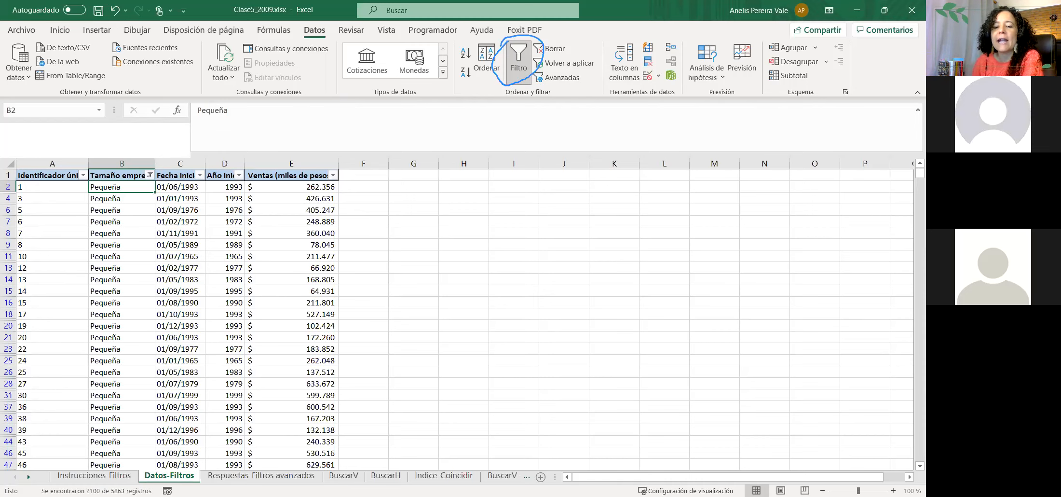
# - Insert a new blank worksheet after the Datos-Filtros sheet
pyautogui.click(541, 477)
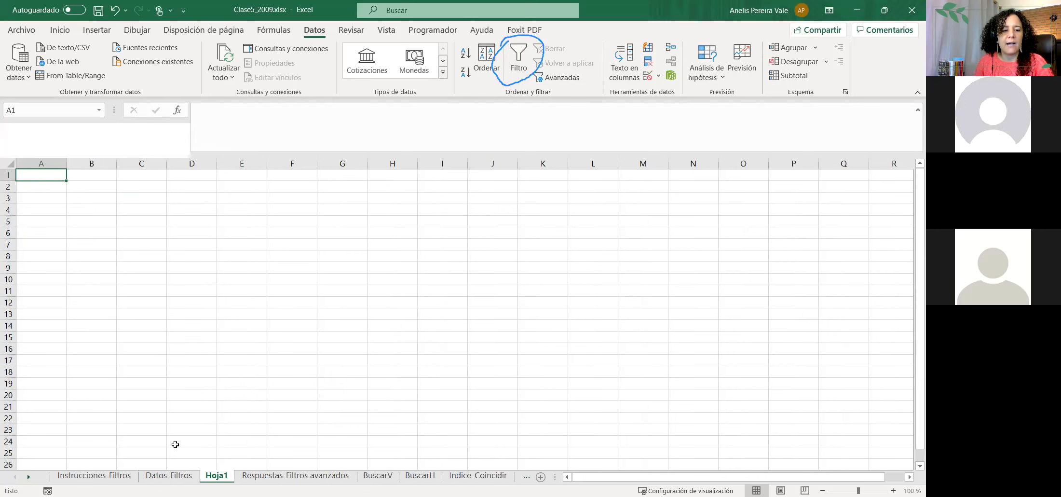
pyautogui.click(97, 476)
# - Select the whole data range on the Datos-Filtros sheet, headers included, starting from cell A1
pyautogui.click(172, 476)
pyautogui.click(40, 175)
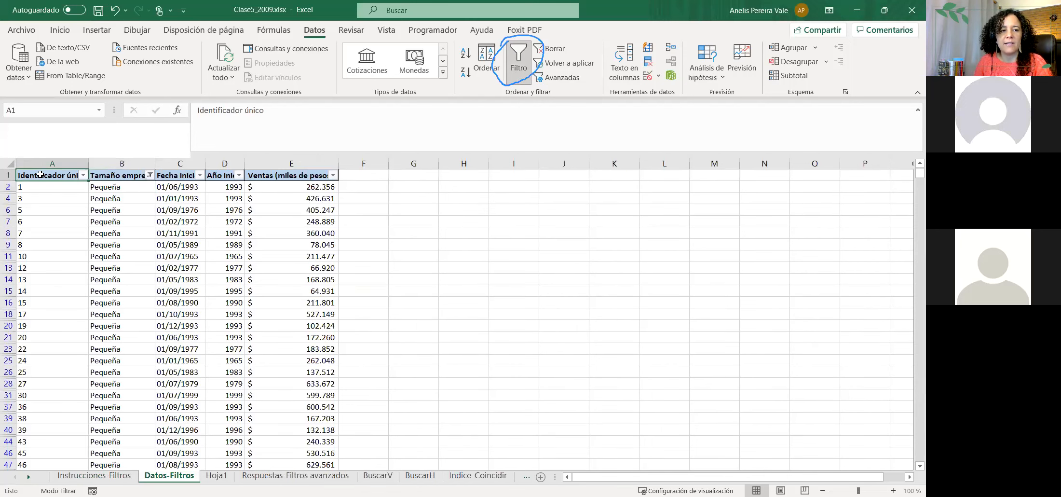
pyautogui.hotkey('ctrl', 'q')
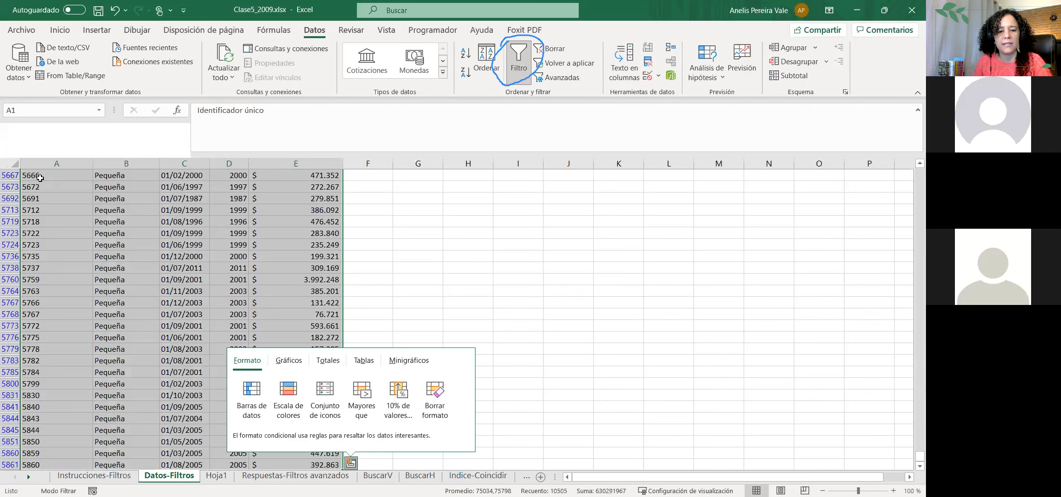
pyautogui.click(525, 477)
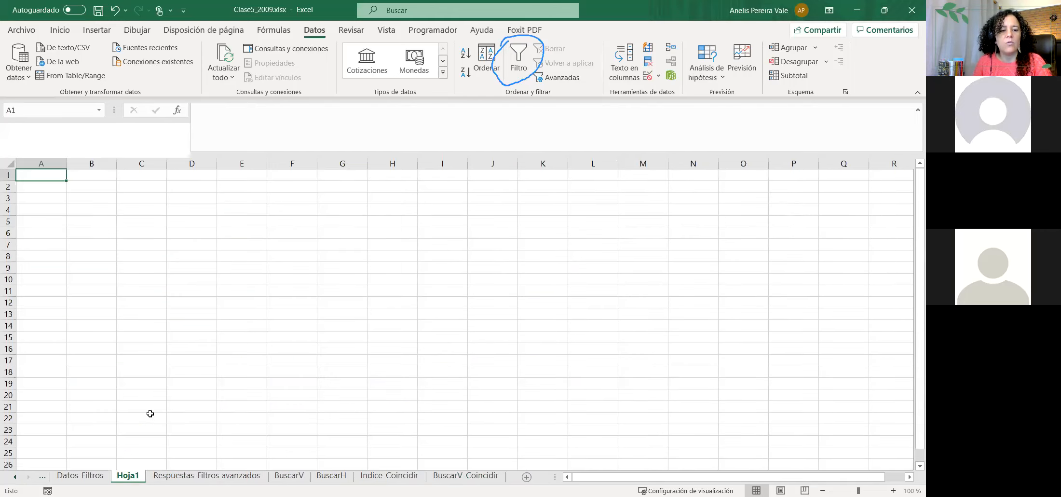
pyautogui.click(127, 476)
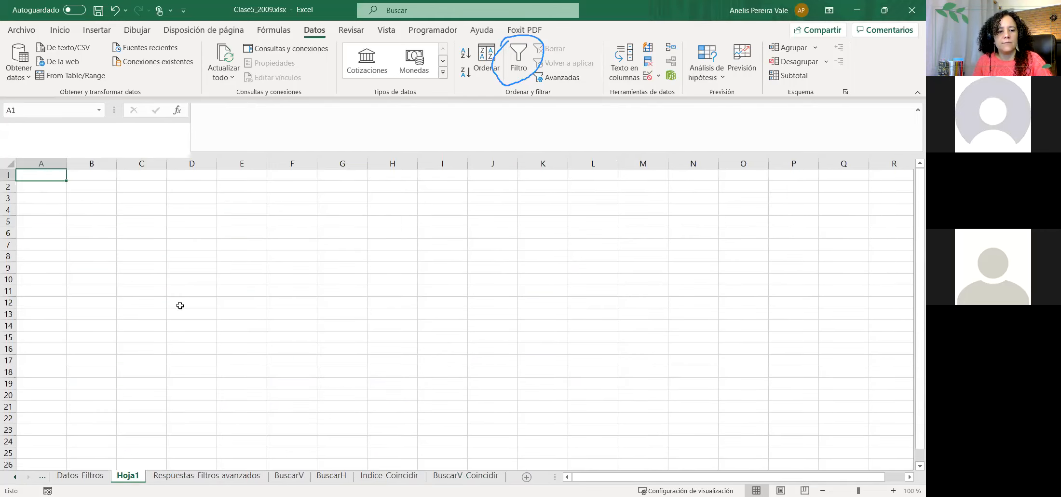
pyautogui.click(94, 479)
pyautogui.hotkey('ctrl', 'c')
pyautogui.click(128, 476)
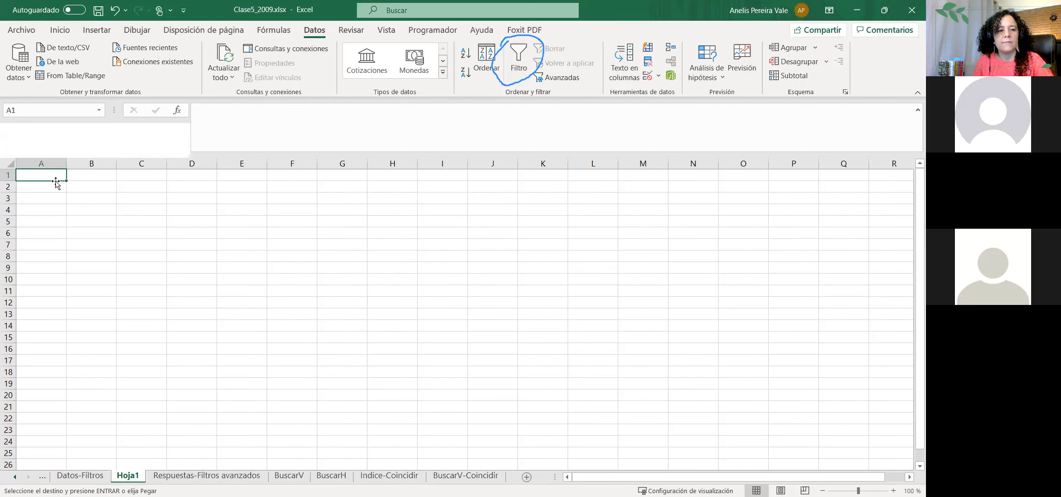
pyautogui.click(80, 476)
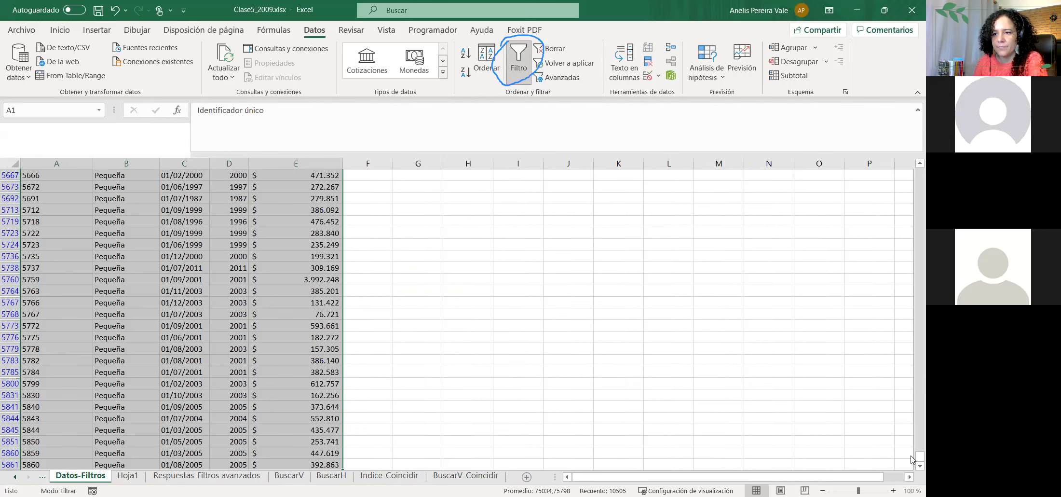
# - Show all company sizes again by reselecting every value in the Tamaño empresa filter
pyautogui.moveTo(912, 459); pyautogui.dragTo(912, 168)
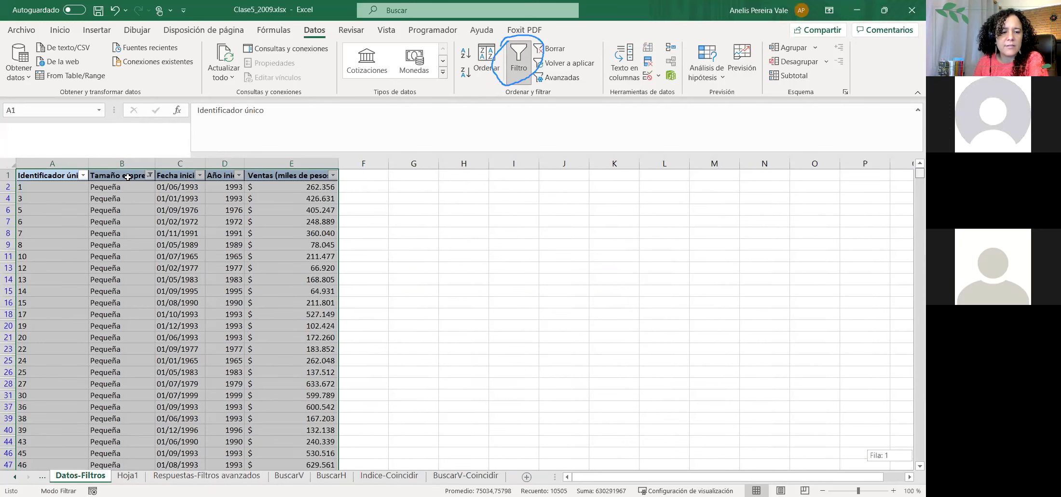
pyautogui.click(150, 175)
pyautogui.click(32, 317)
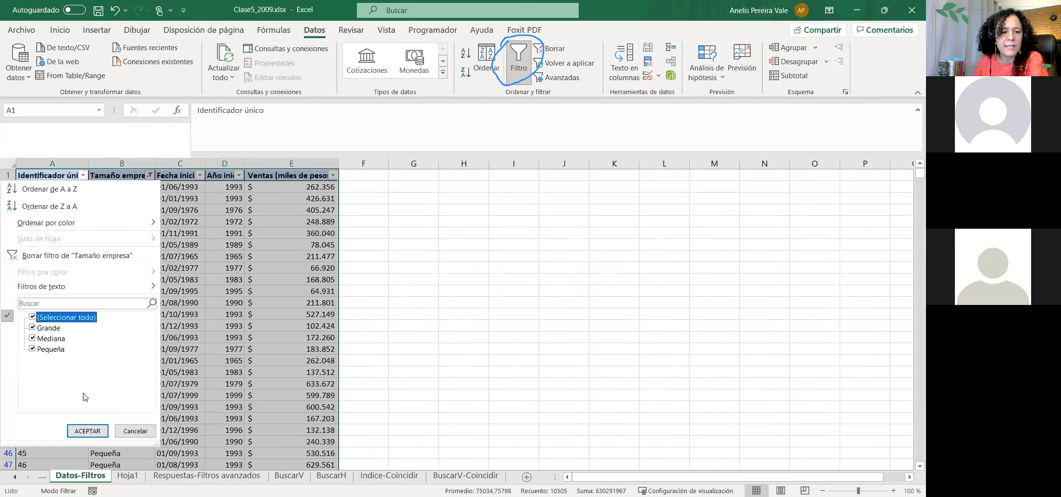
pyautogui.click(85, 432)
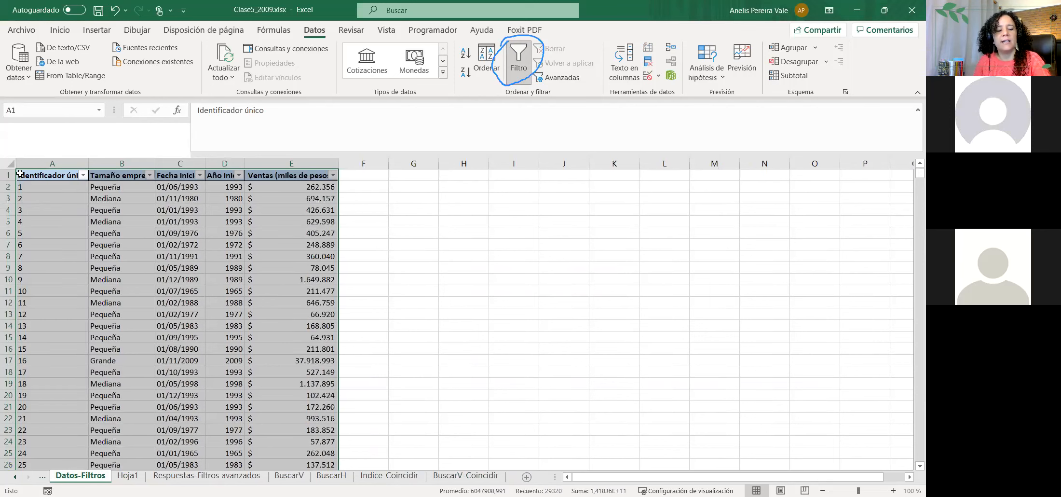
# - Copy the unfiltered data into Hoja1 starting at A1 and widen column E to fit the Ventas (miles de pesos) header
pyautogui.hotkey('ctrl', 'c')
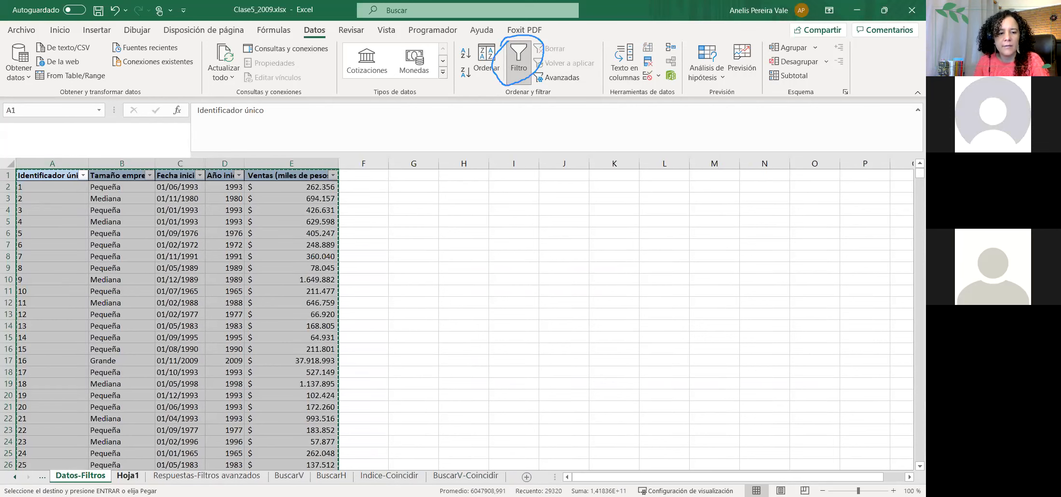
pyautogui.click(128, 475)
pyautogui.click(41, 174)
pyautogui.hotkey('ctrl', 'v')
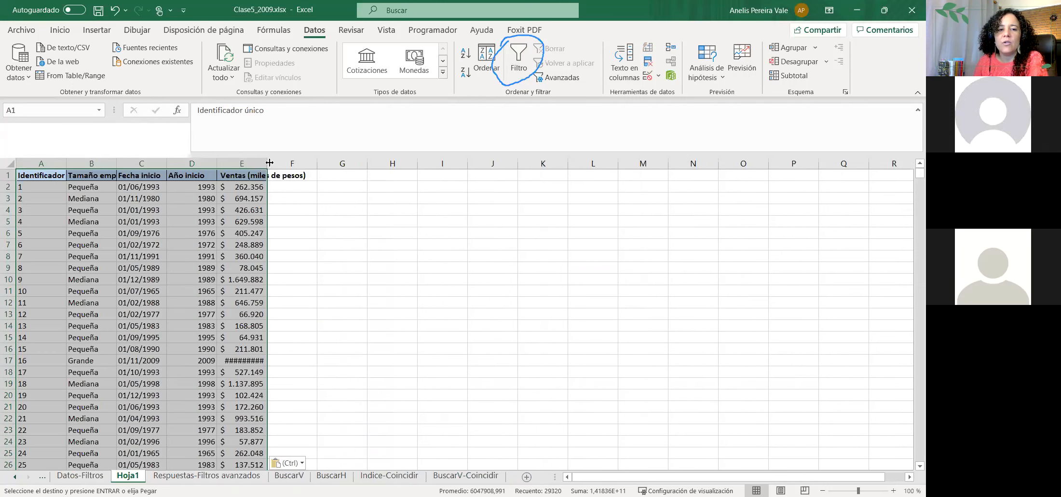
pyautogui.moveTo(270, 162); pyautogui.dragTo(306, 178)
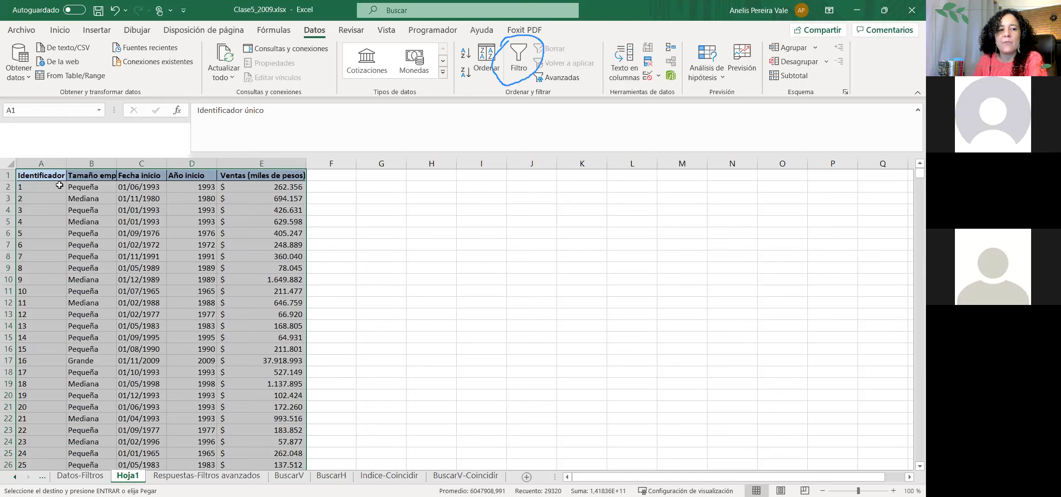
# - Format the pasted range $A$1:$E$5864 on Hoja1 as a table with headers
pyautogui.click(58, 29)
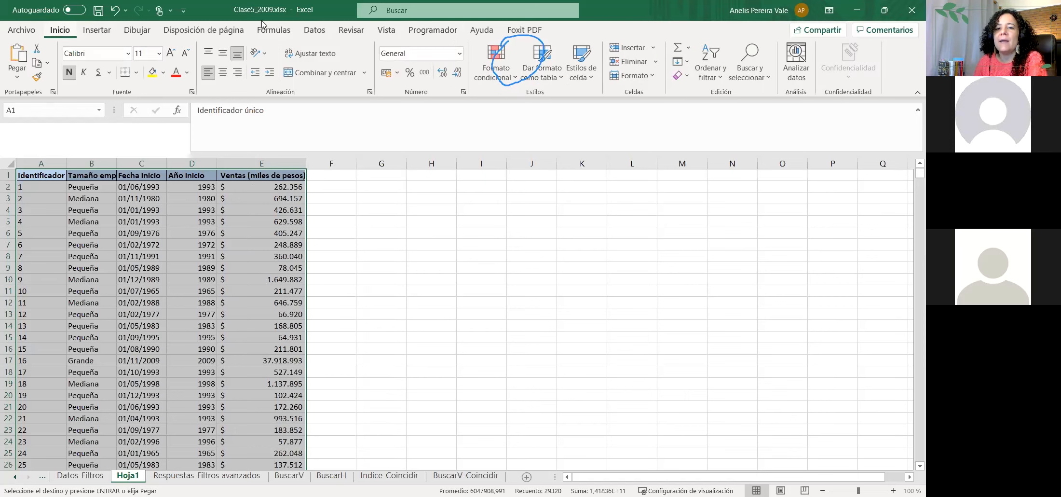
pyautogui.click(560, 80)
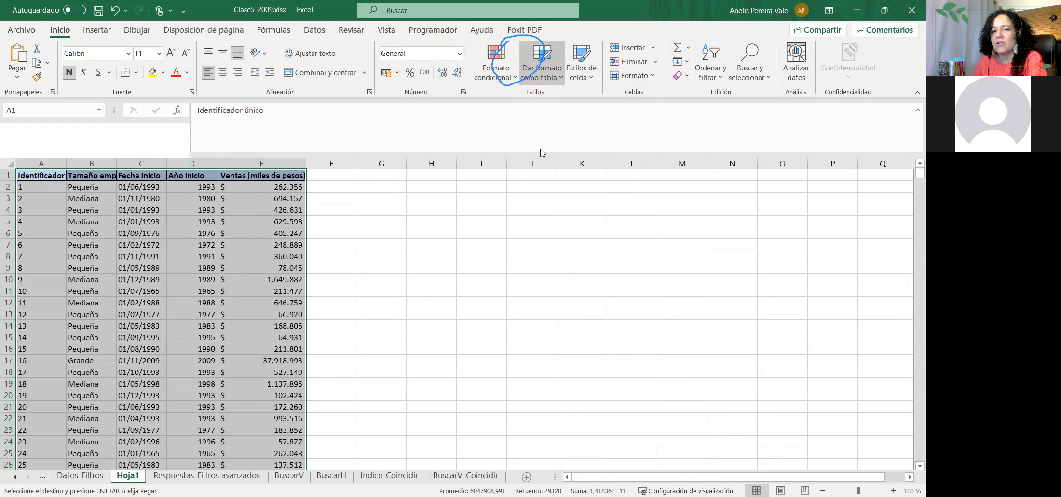
pyautogui.click(541, 152)
pyautogui.click(424, 171)
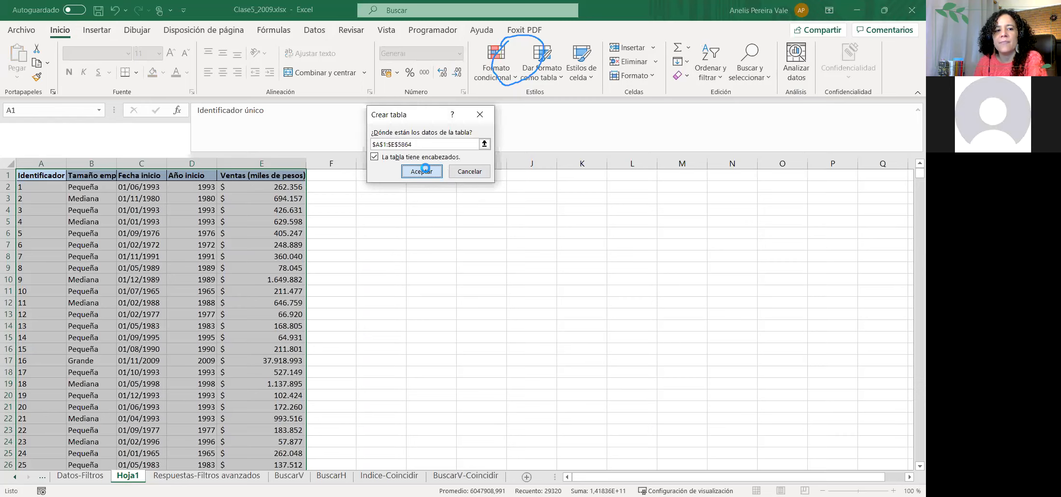
# - Review the filter options of the new table's Fecha inicio column without applying any
pyautogui.click(187, 209)
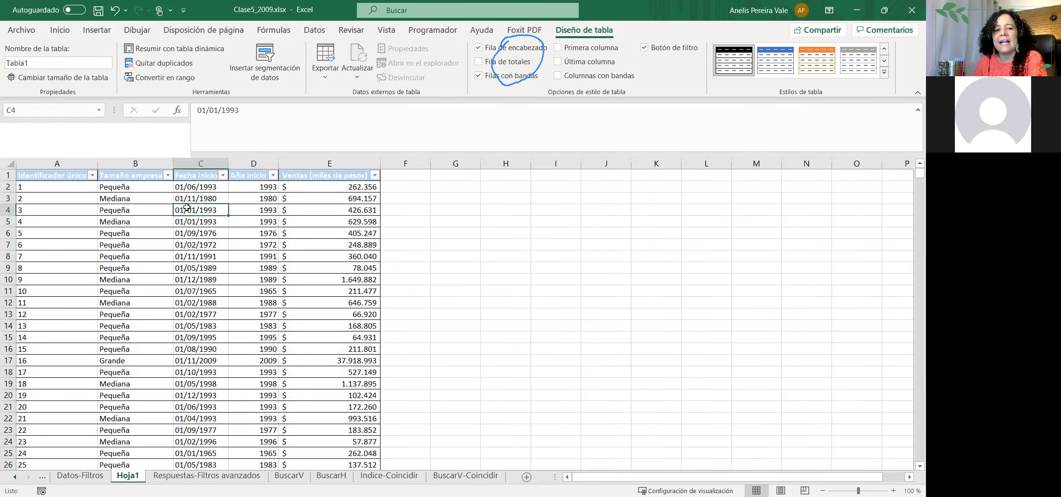
pyautogui.click(220, 175)
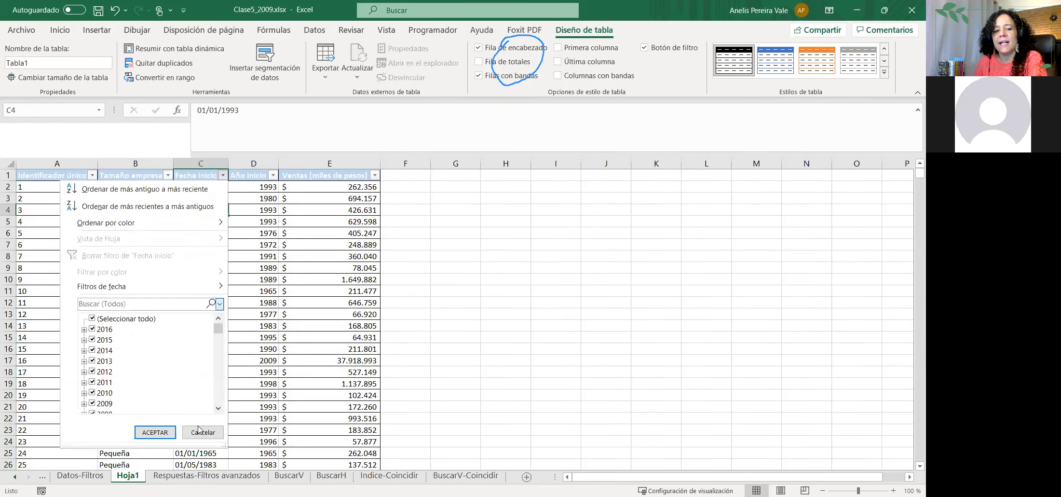
pyautogui.click(197, 432)
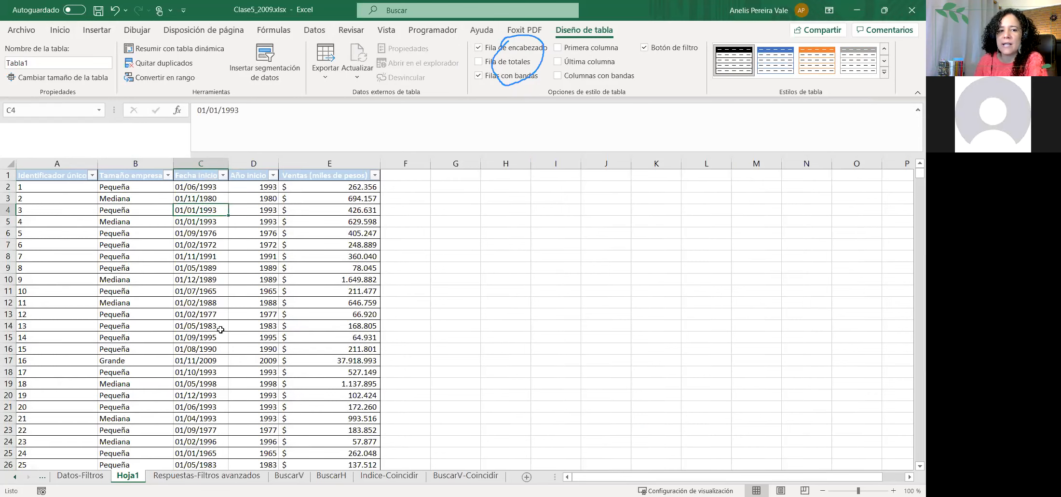
pyautogui.click(177, 238)
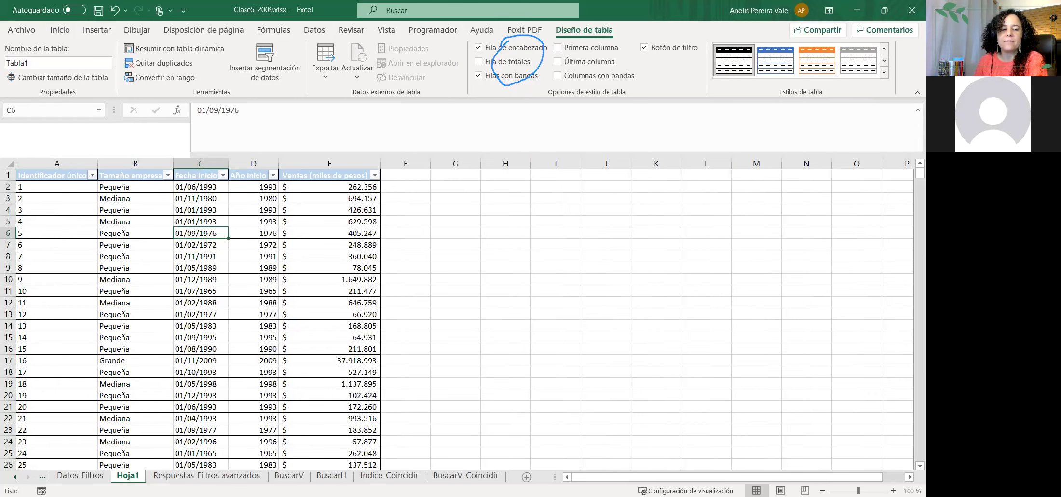
# - Filter the Tamaño empresa column on the Datos-Filtros sheet to show only Pequeña
pyautogui.click(80, 475)
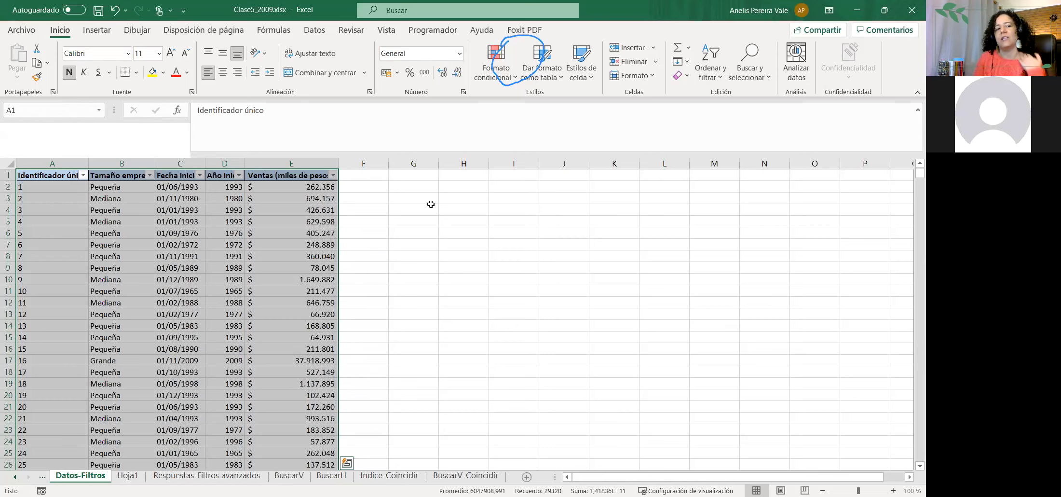
pyautogui.click(137, 200)
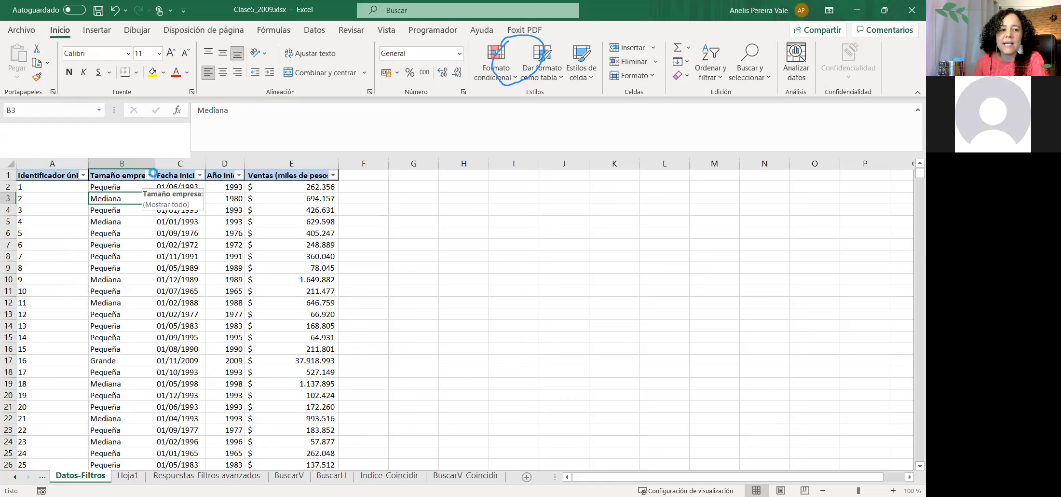
pyautogui.click(149, 175)
pyautogui.click(31, 317)
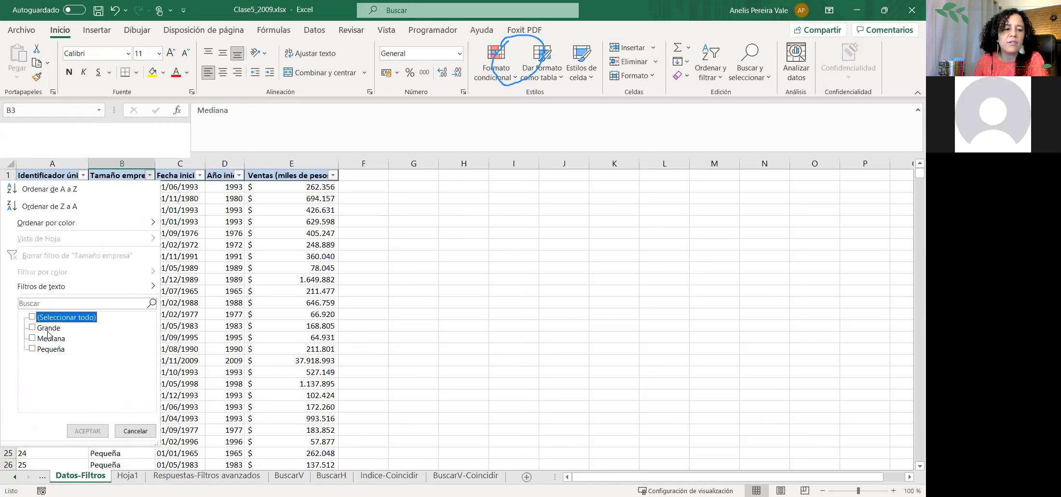
pyautogui.click(31, 348)
pyautogui.click(81, 432)
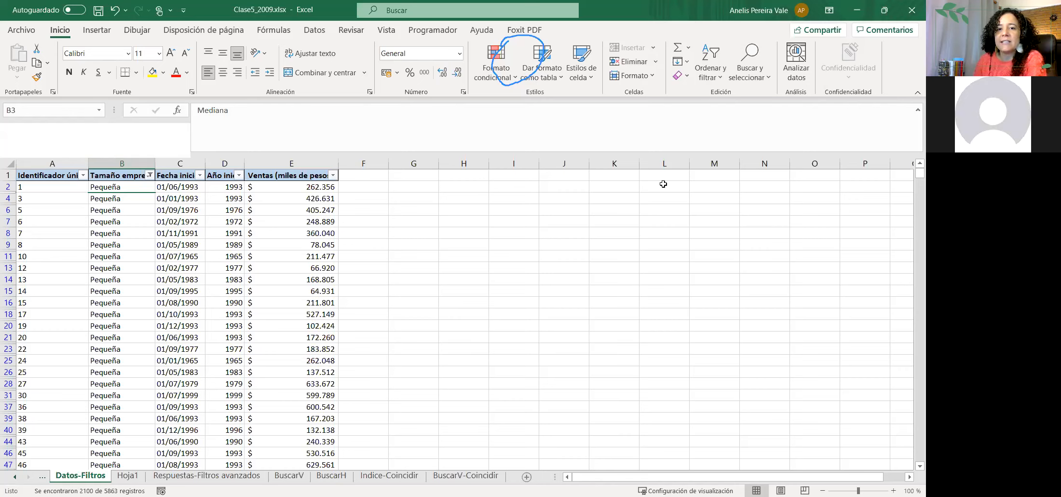
# - Enter the heading "Pasos filtros avanzados:" in cell H2, beside the filtered data
pyautogui.click(314, 31)
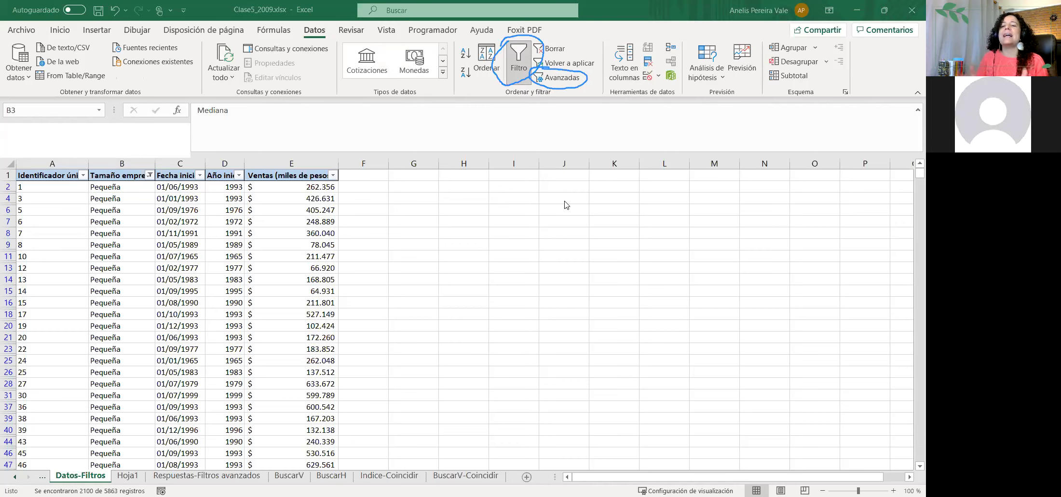
pyautogui.click(461, 186)
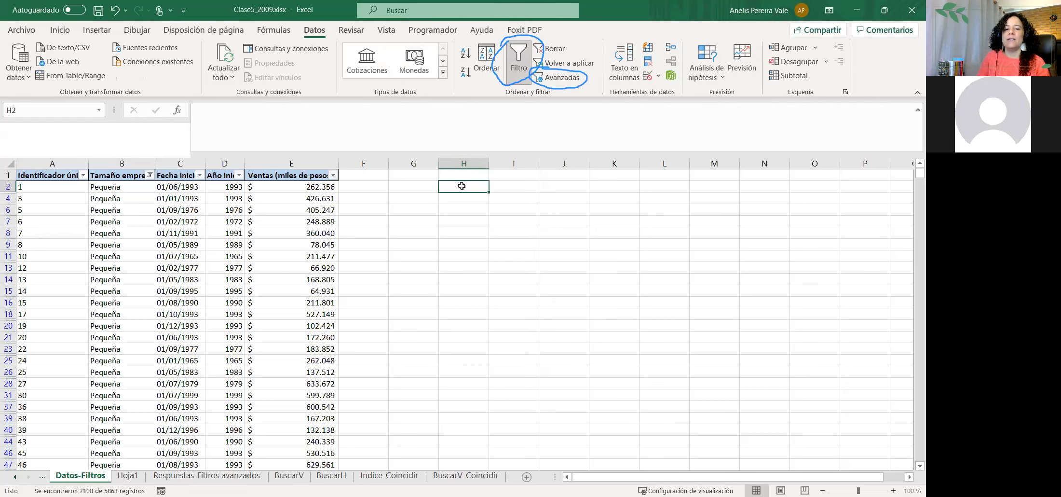
pyautogui.write('Pasos')
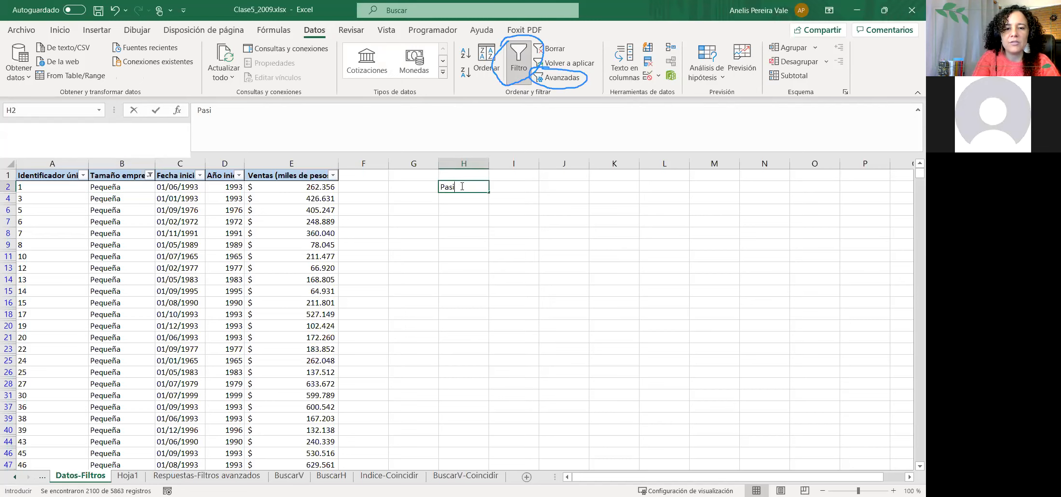
pyautogui.write(' fil')
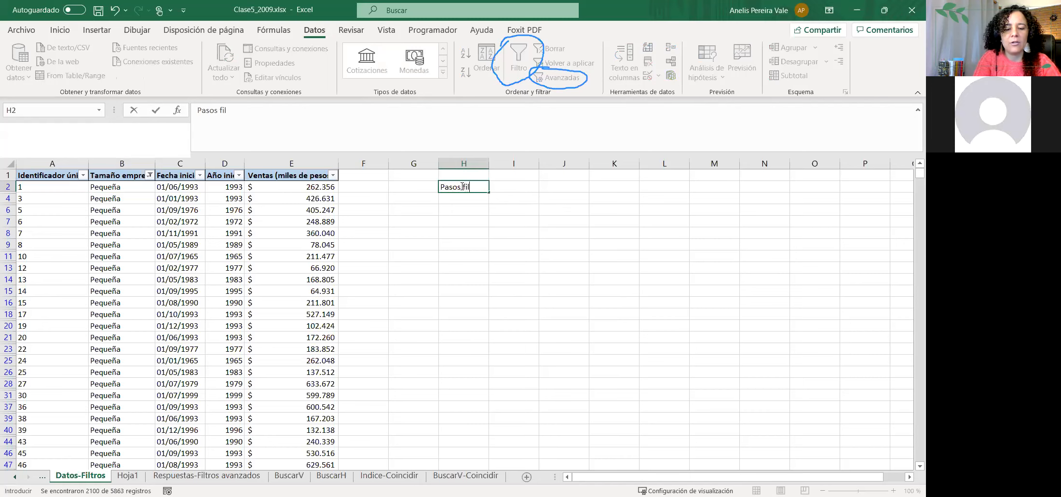
pyautogui.write('tros avanzadosñ')
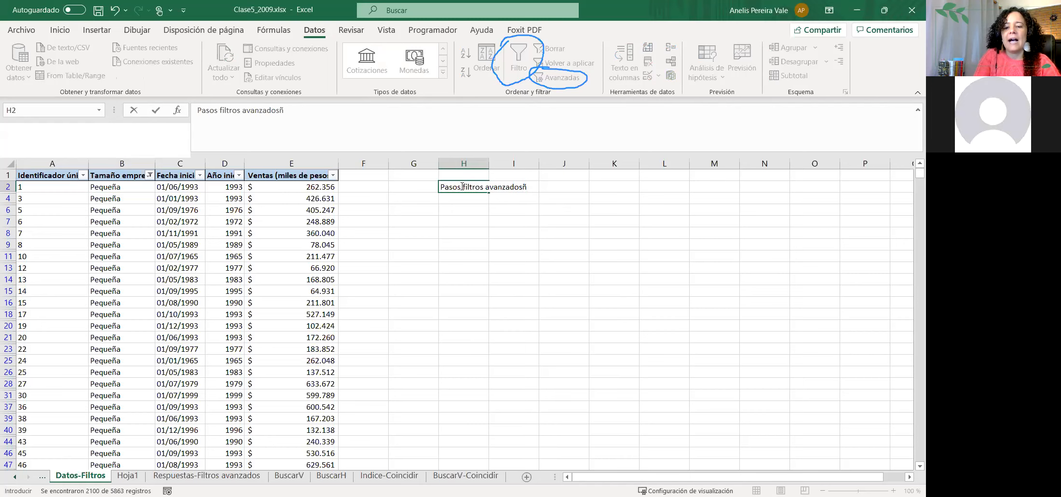
pyautogui.press('BackSpace')
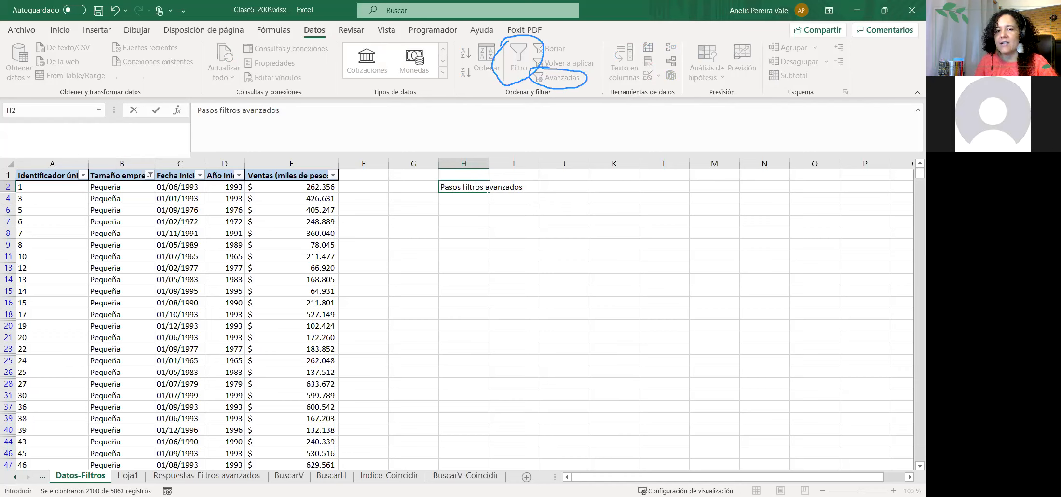
pyautogui.press('F2')
pyautogui.write(':')
pyautogui.press('Return')
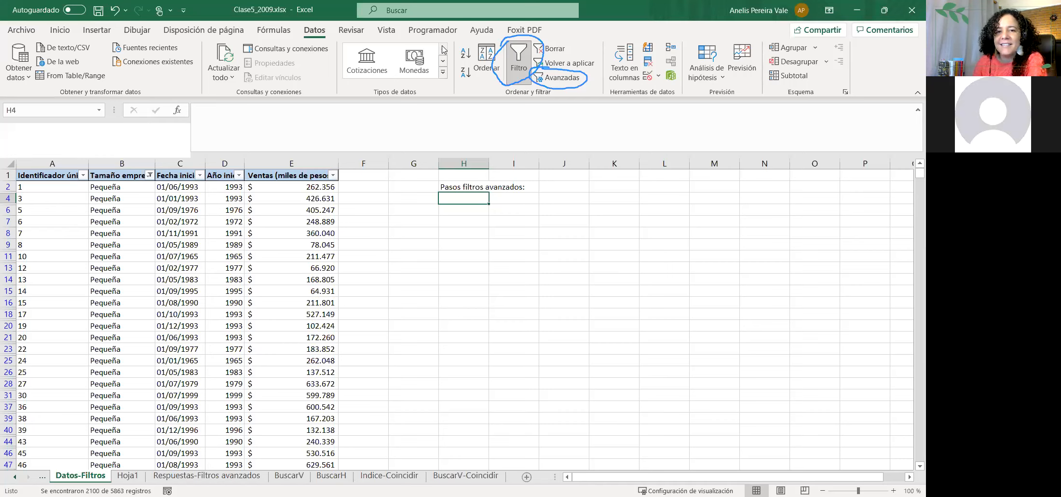
# - Examine the list range, criteria range and copy options of the advanced filter without applying it
pyautogui.click(565, 80)
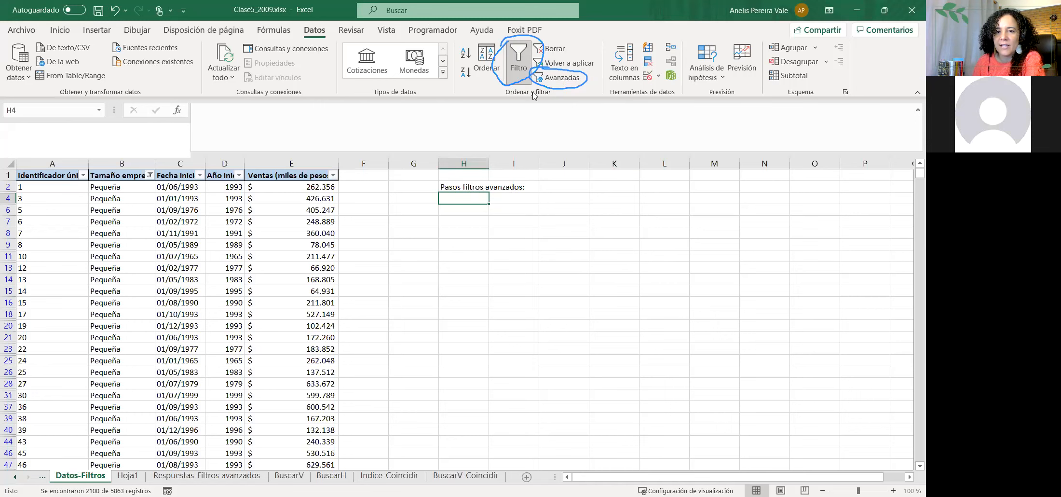
pyautogui.click(560, 81)
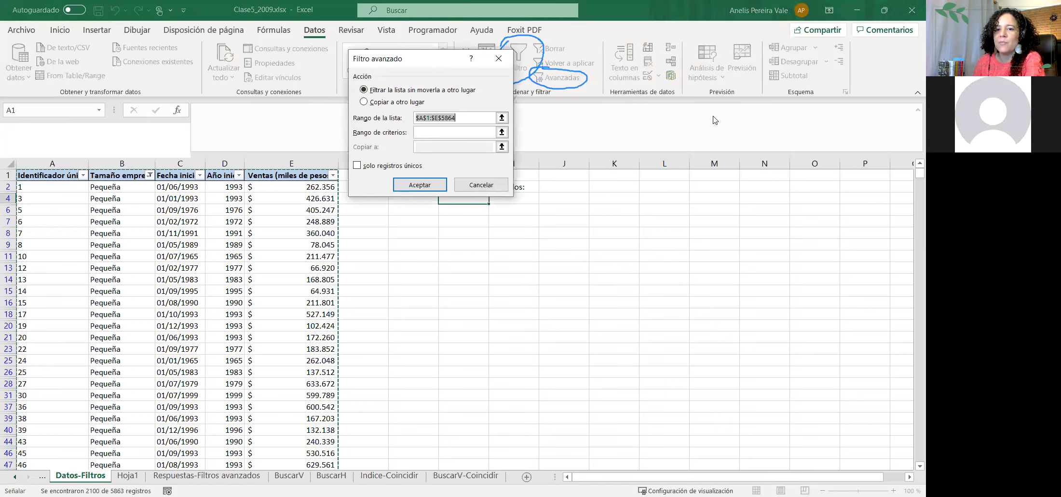
pyautogui.moveTo(397, 63); pyautogui.dragTo(629, 67)
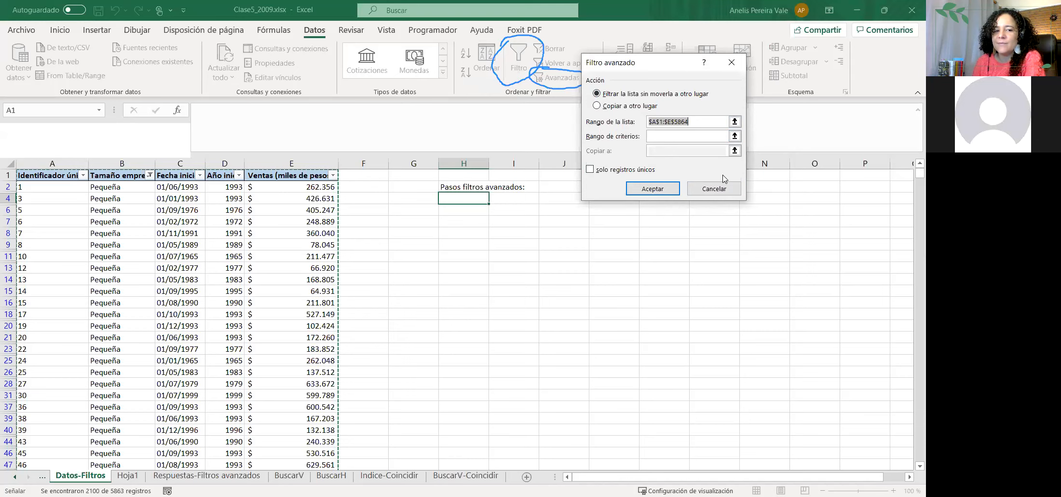
pyautogui.click(707, 195)
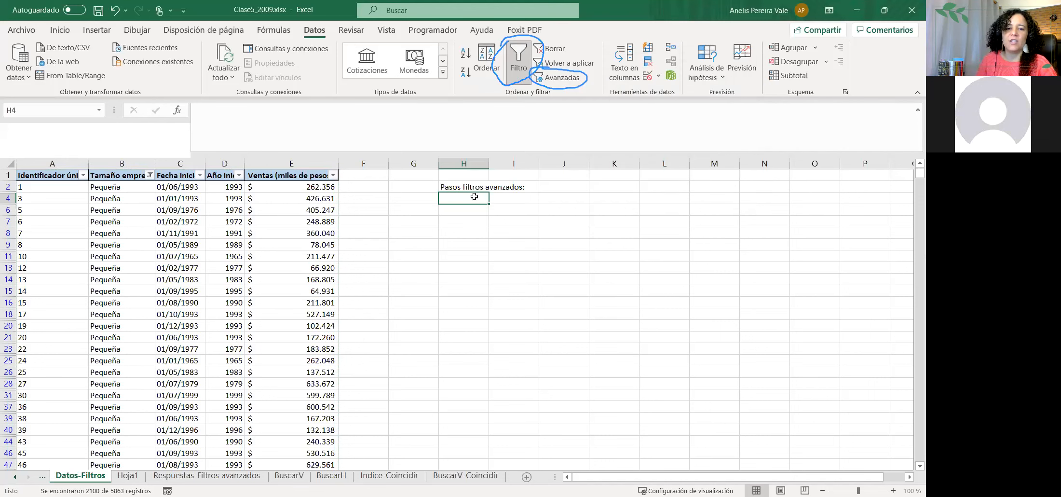
# - Enter the first step, "1- Seleccionar la tabla con los datos", in cell H4 under the heading
pyautogui.write('Sele')
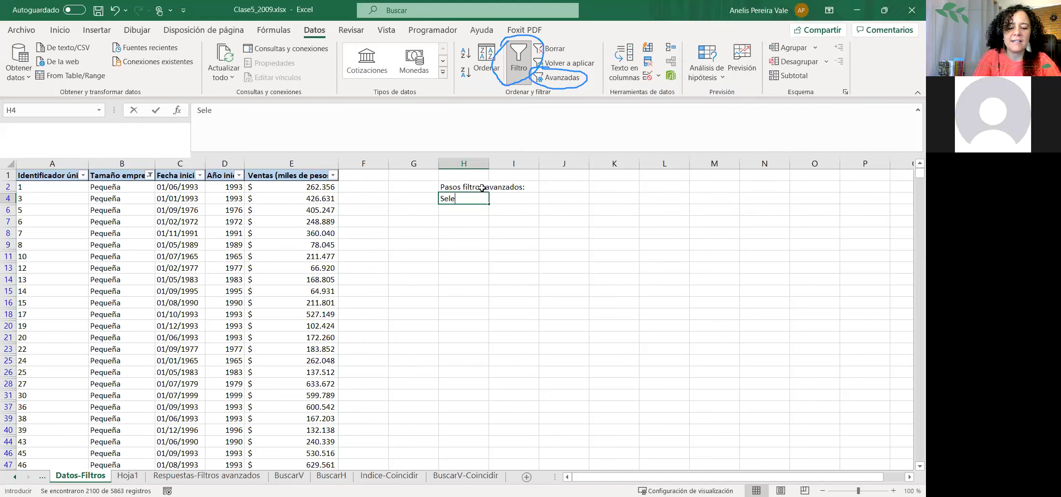
pyautogui.write('ccionar la tab')
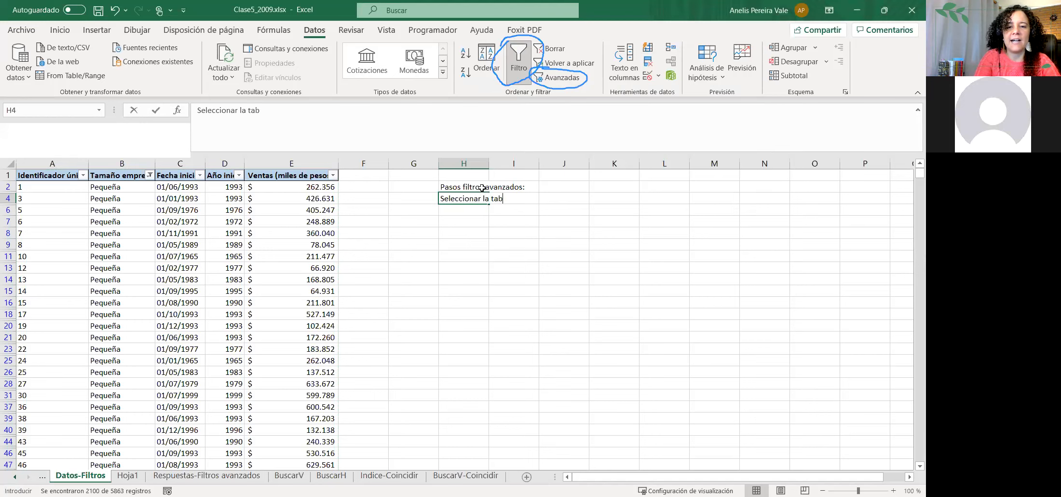
pyautogui.write('la con los datos')
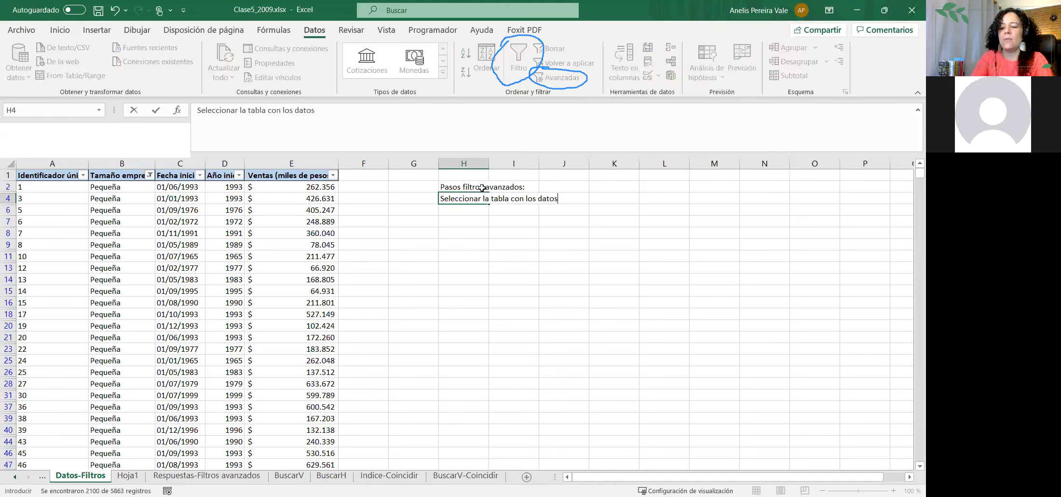
pyautogui.click(57, 198)
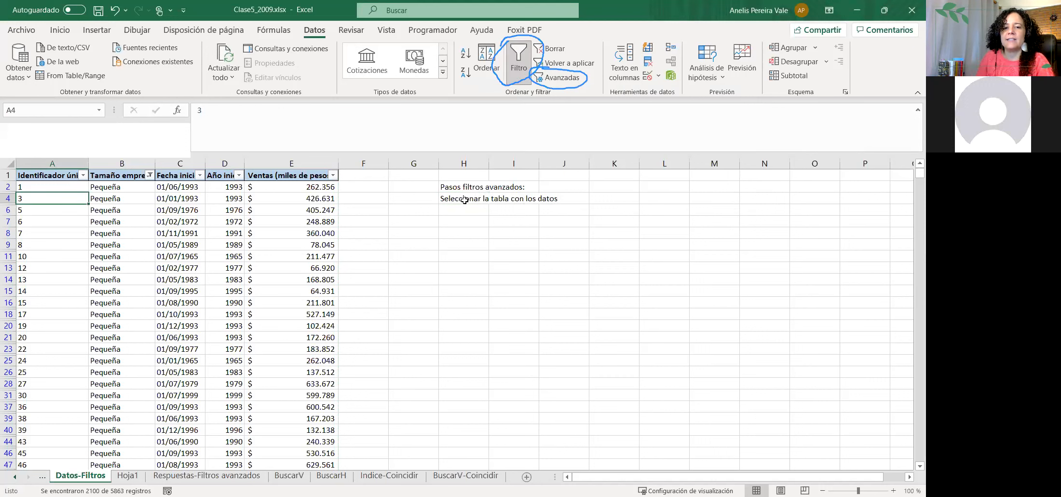
pyautogui.click(464, 200)
pyautogui.click(195, 107)
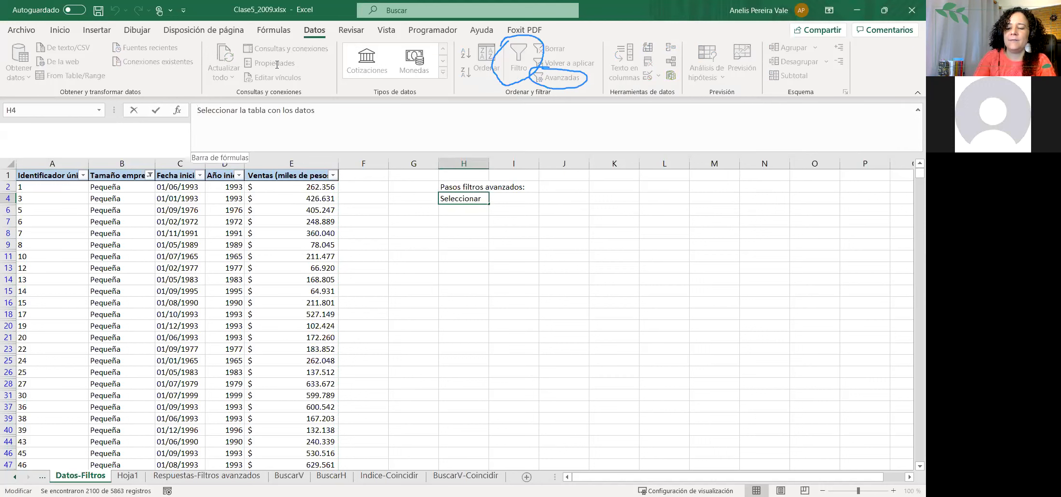
pyautogui.write('1-')
pyautogui.press('Return')
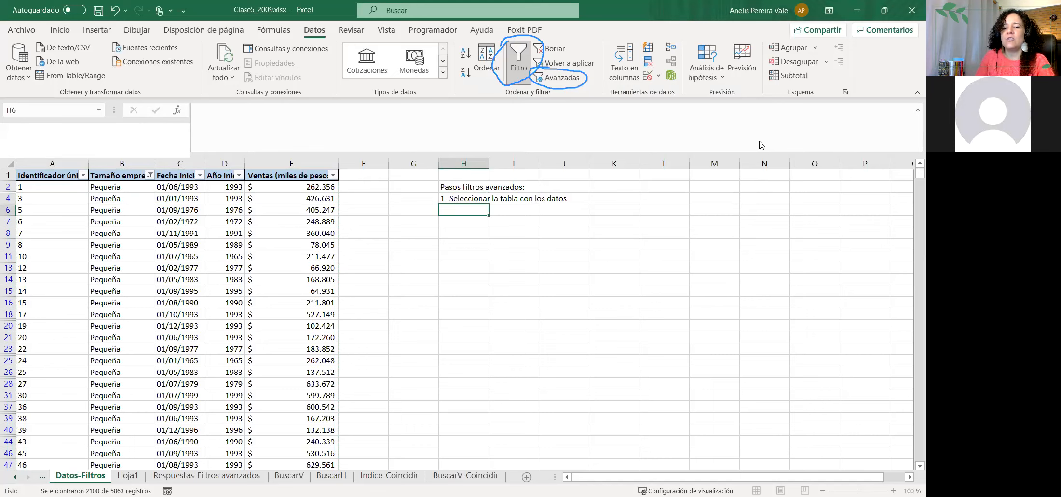
# - Enter the second step, "2- Seleccioar la tabla con los criterios", in cell H6
pyautogui.write('2- ')
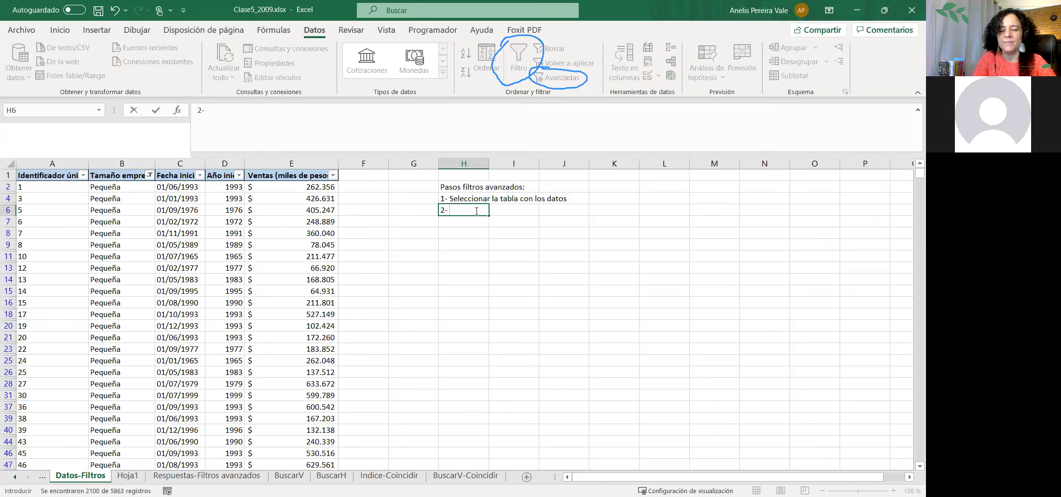
pyautogui.write('Selecc')
pyautogui.write('ionar la tabla c')
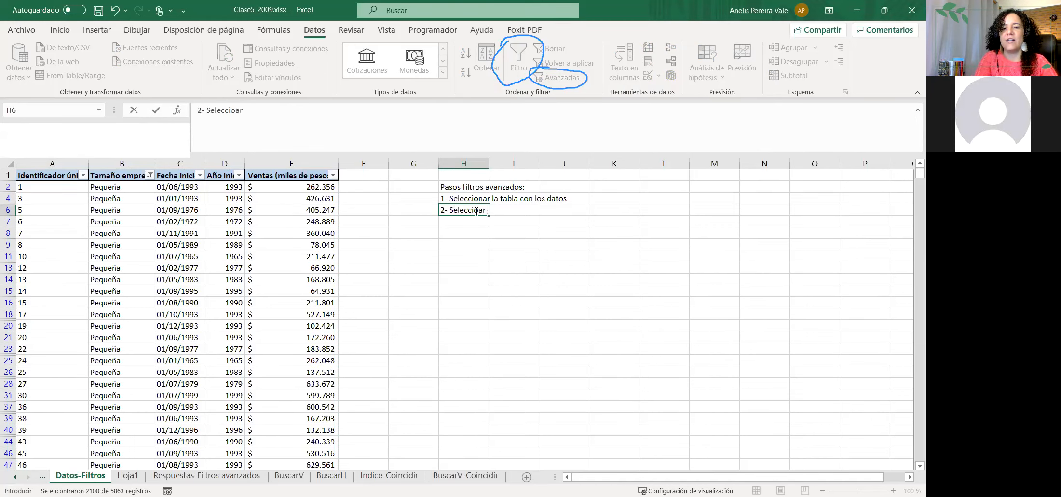
pyautogui.write('on l')
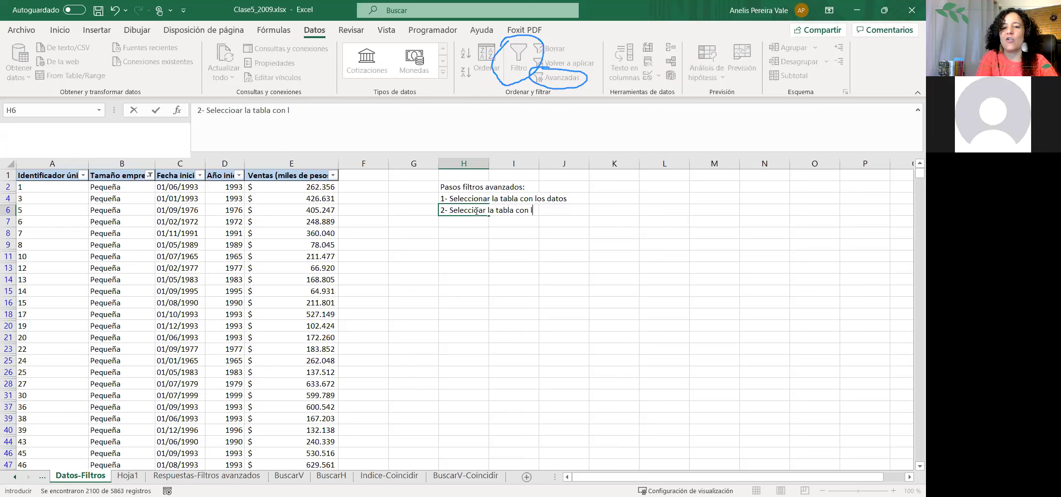
pyautogui.write('os crite')
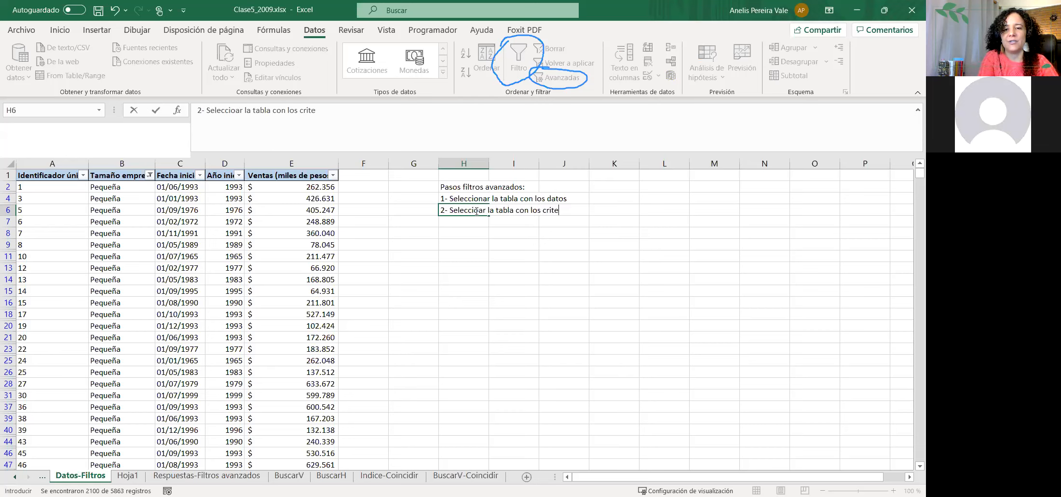
pyautogui.write('rios')
pyautogui.press('Return')
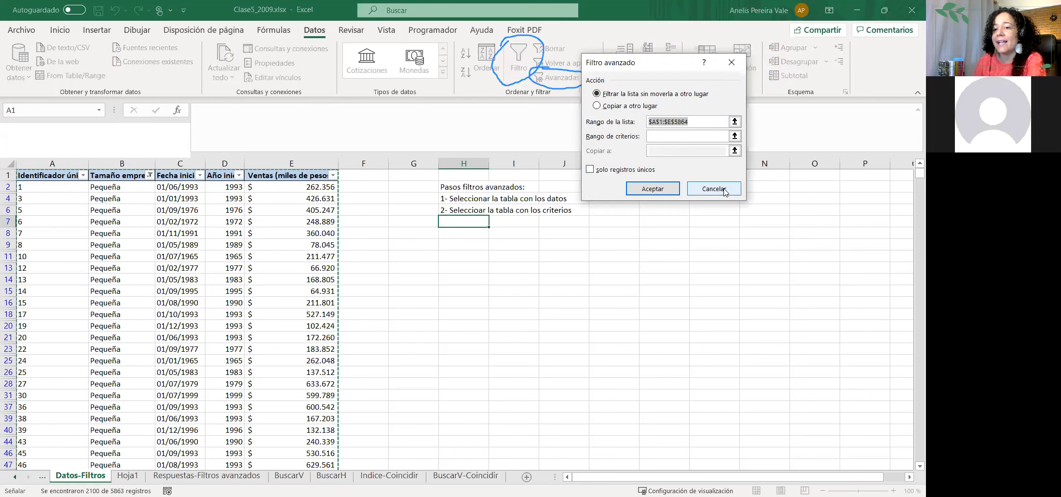
pyautogui.click(725, 191)
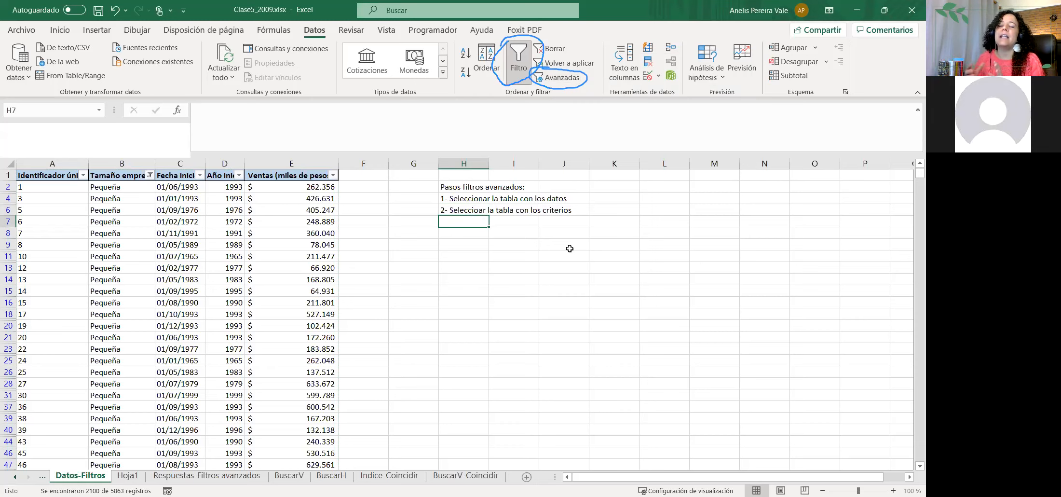
# - Enter the subheading "Criterios para filtrar:" in cell H7 below the two steps
pyautogui.click(463, 232)
pyautogui.press('Up')
pyautogui.press('Down')
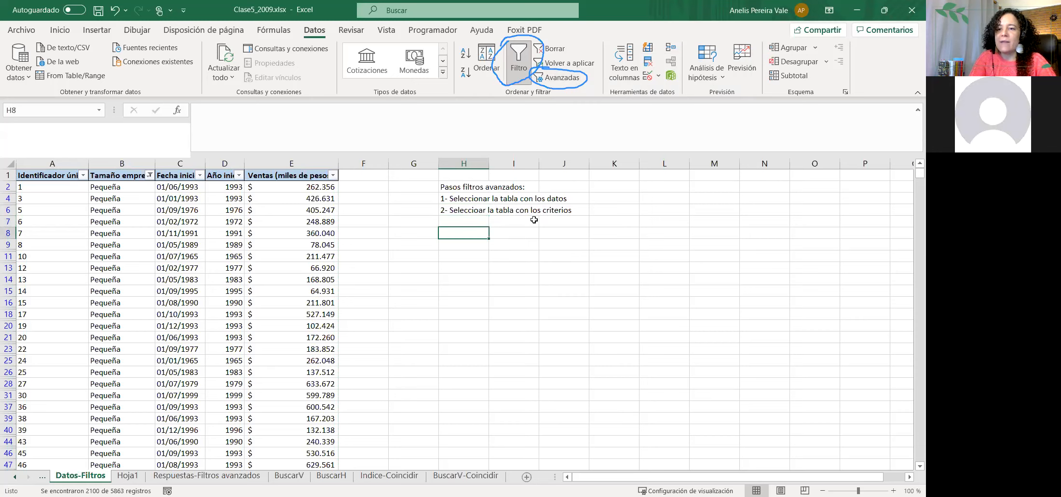
pyautogui.press('Up')
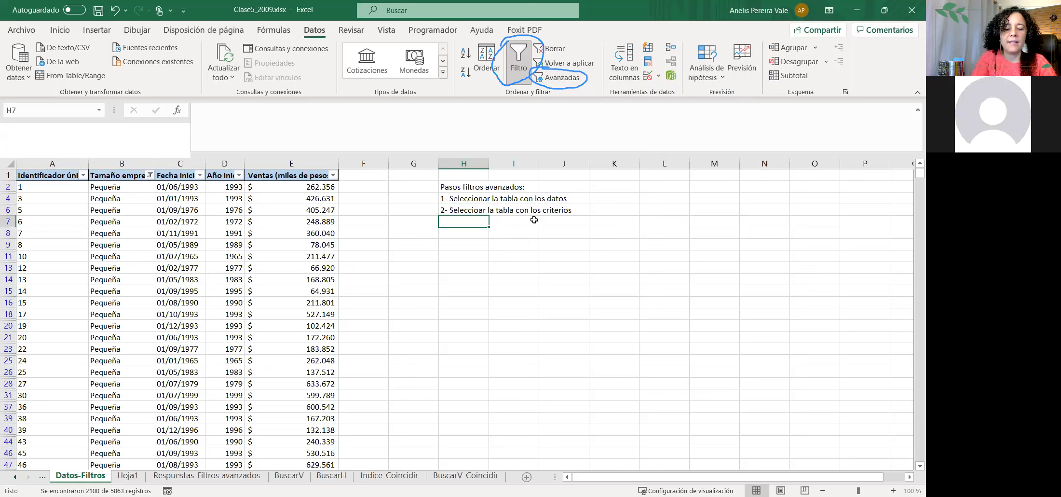
pyautogui.write('riterios para filtra')
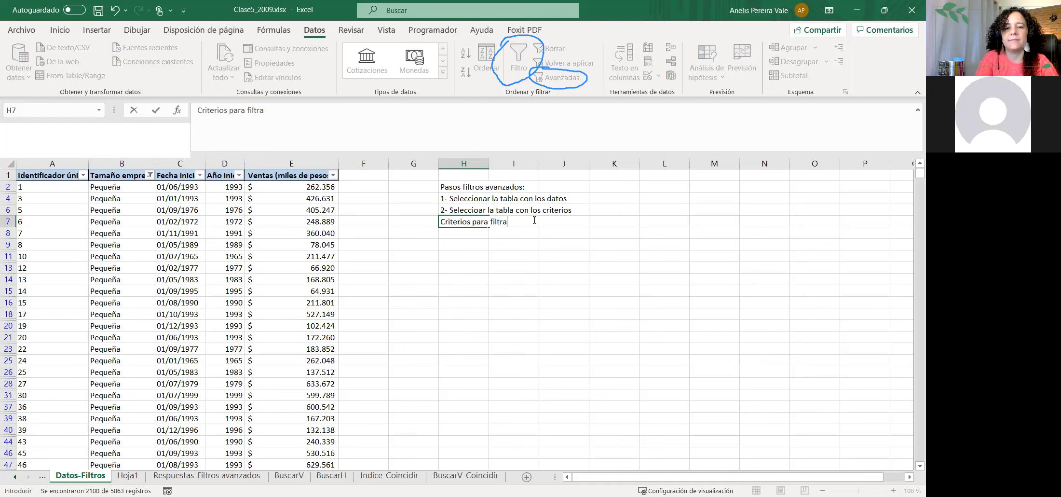
pyautogui.write('r;')
pyautogui.press('Return')
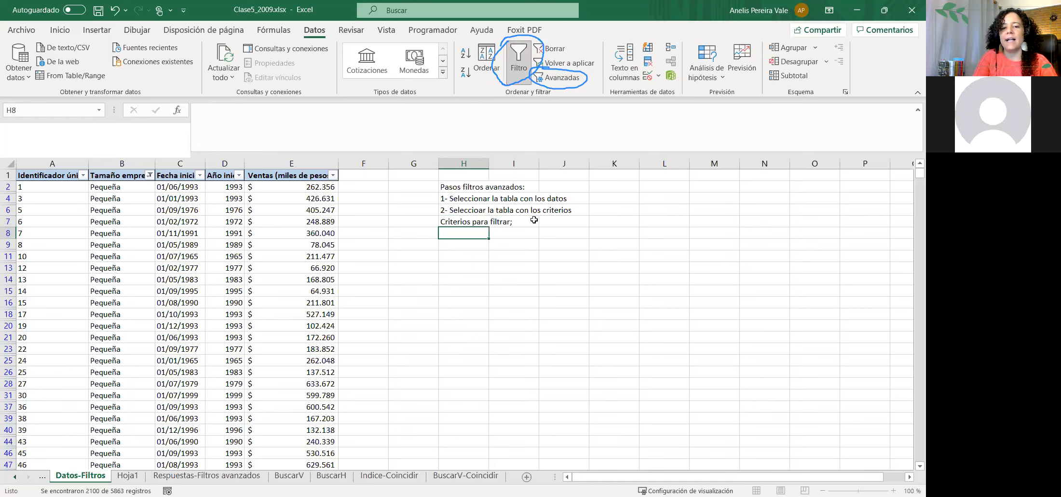
pyautogui.click(443, 222)
pyautogui.click(313, 116)
pyautogui.press('BackSpace')
pyautogui.write(':')
pyautogui.press('Return')
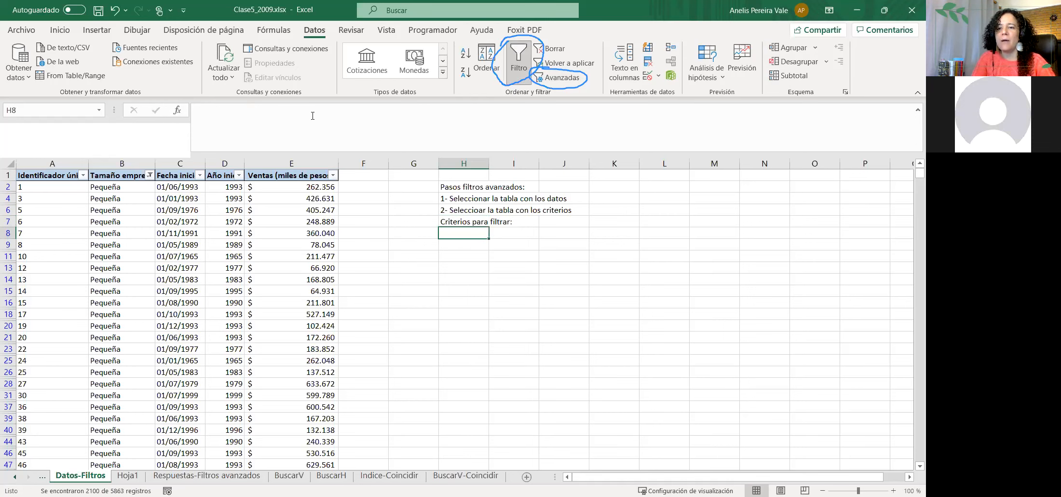
# - Enter the first criteria rule, "1- Unir por un Y (AND)", in cell H8
pyautogui.write('1-')
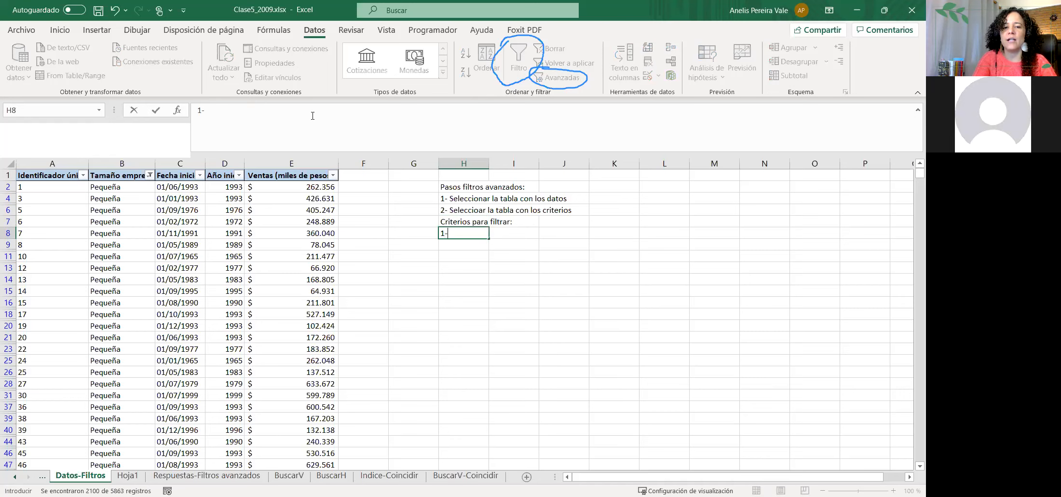
pyautogui.write(' Unir por un Y ()')
pyautogui.click(259, 111)
pyautogui.write('AND')
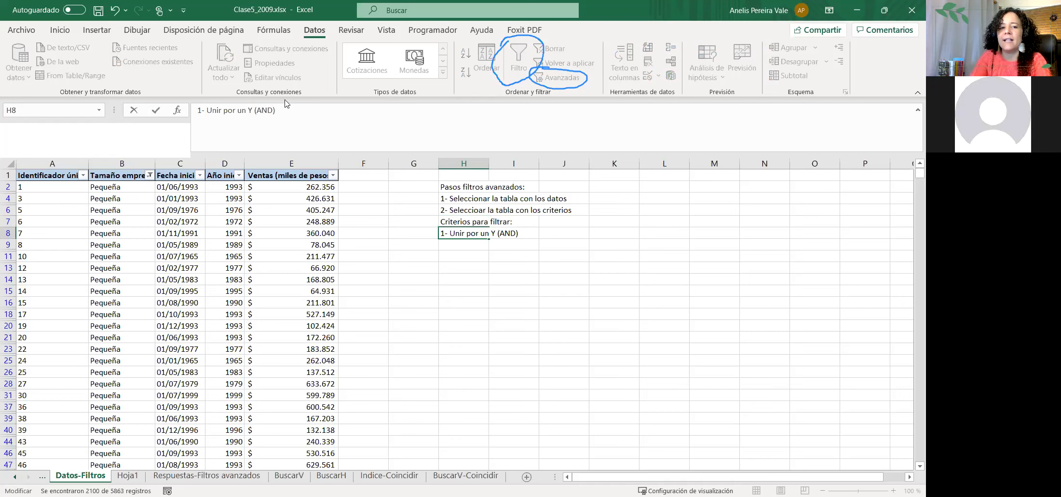
pyautogui.press('Return')
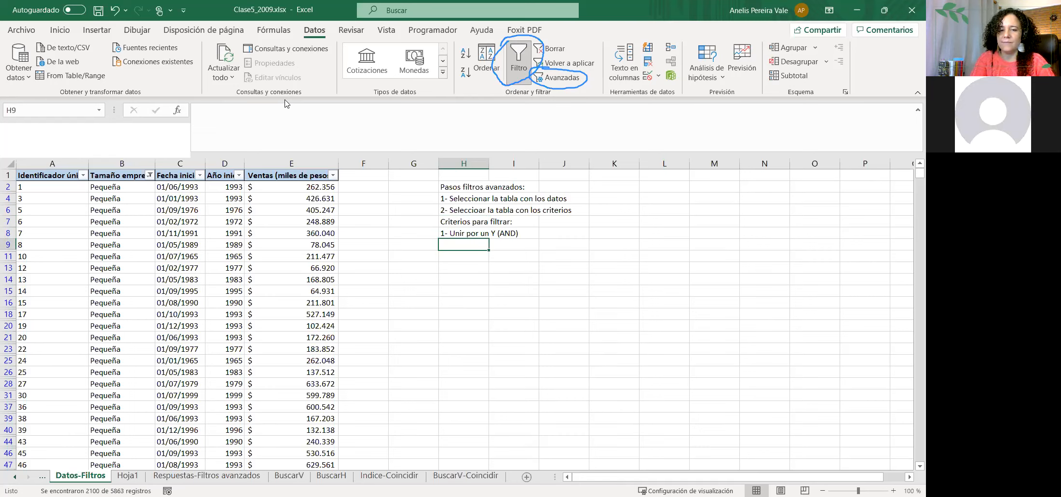
# - Extend the AND rule in cell H8 with ": cada criterio se escribe una una columna distinta"
pyautogui.click(443, 233)
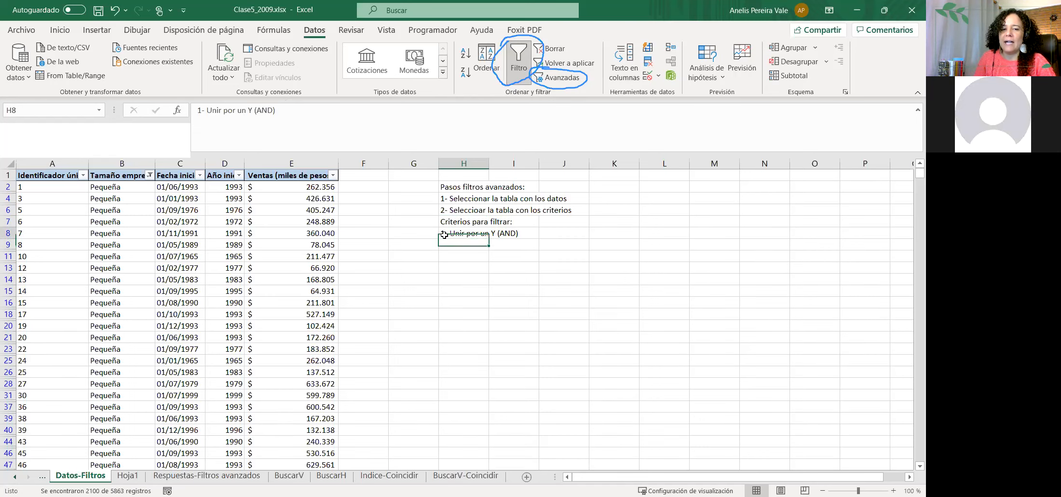
pyautogui.click(288, 108)
pyautogui.write(': ')
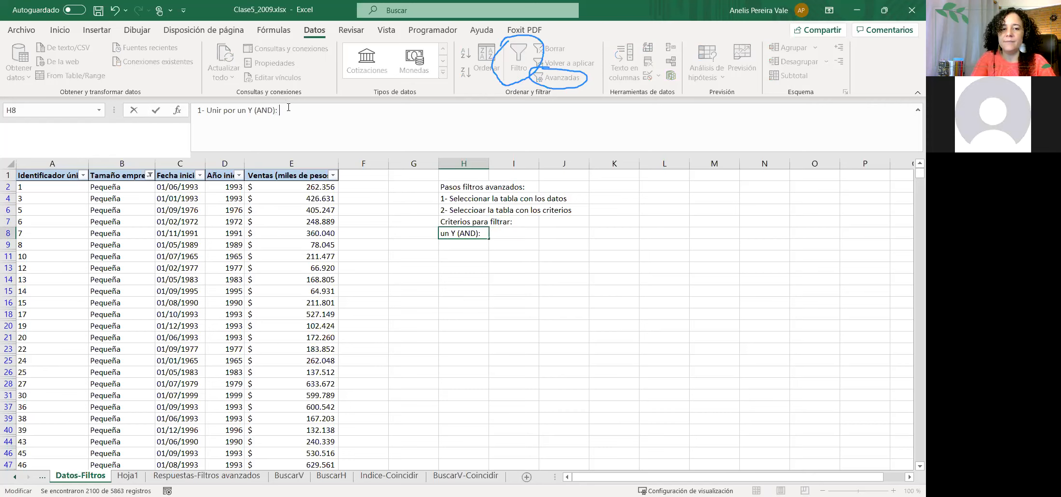
pyautogui.write('cada cri')
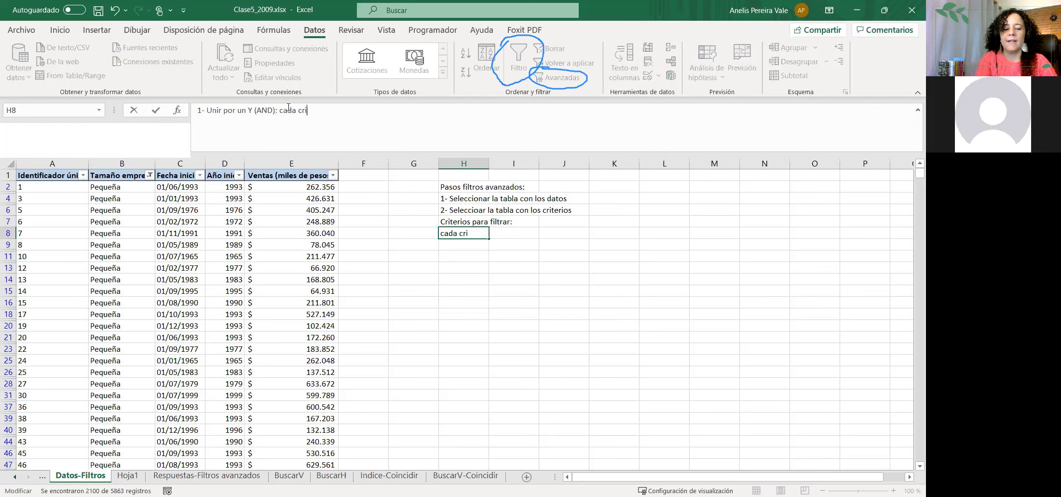
pyautogui.write('terio se escribe una una columna distinta')
pyautogui.press('Return')
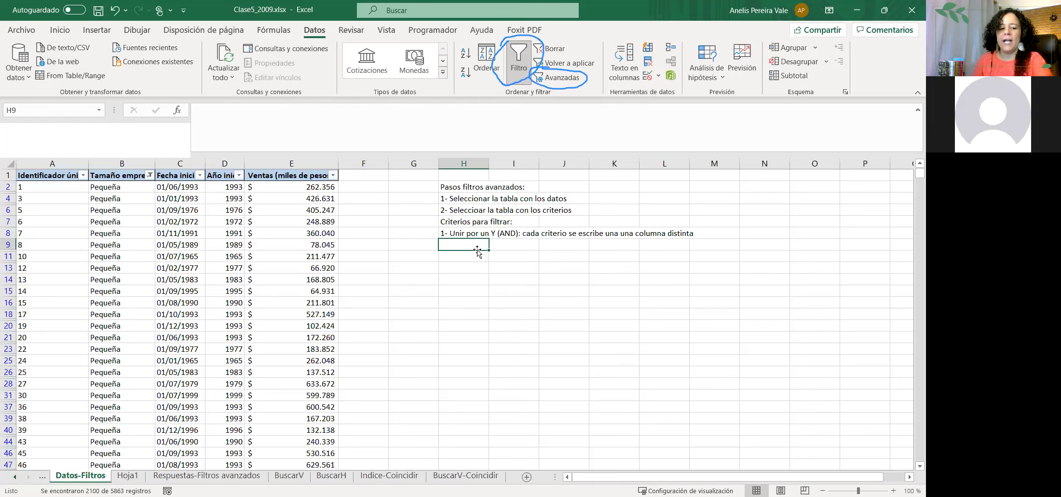
# - Enter "Ejemplo:" in cell H9 and fit the widths of the Fecha inicio and Año inicio columns to their content
pyautogui.write('EX')
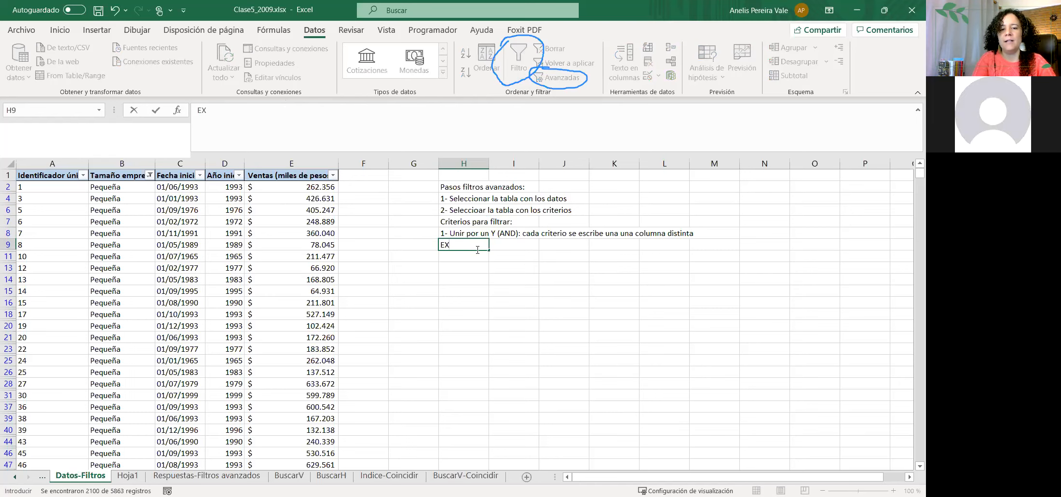
pyautogui.write('jemplo:')
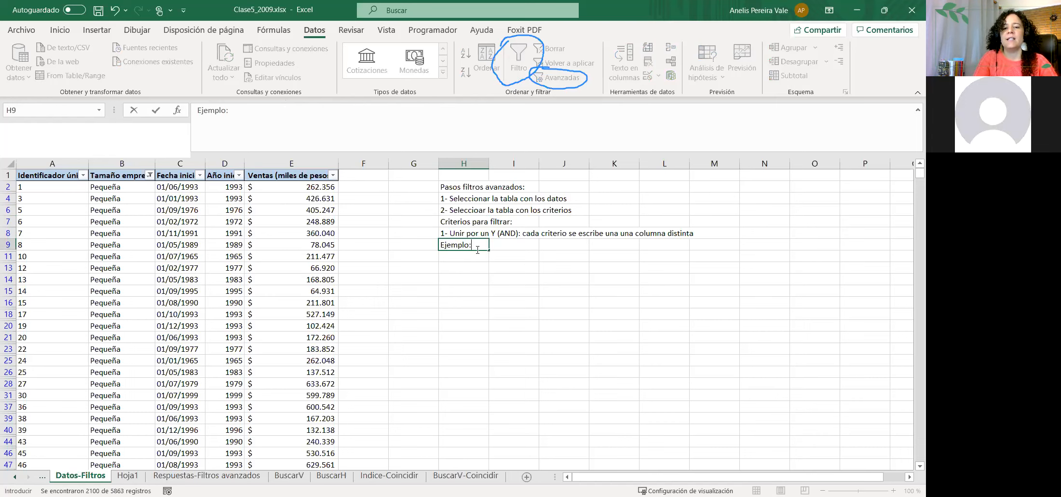
pyautogui.press('Return')
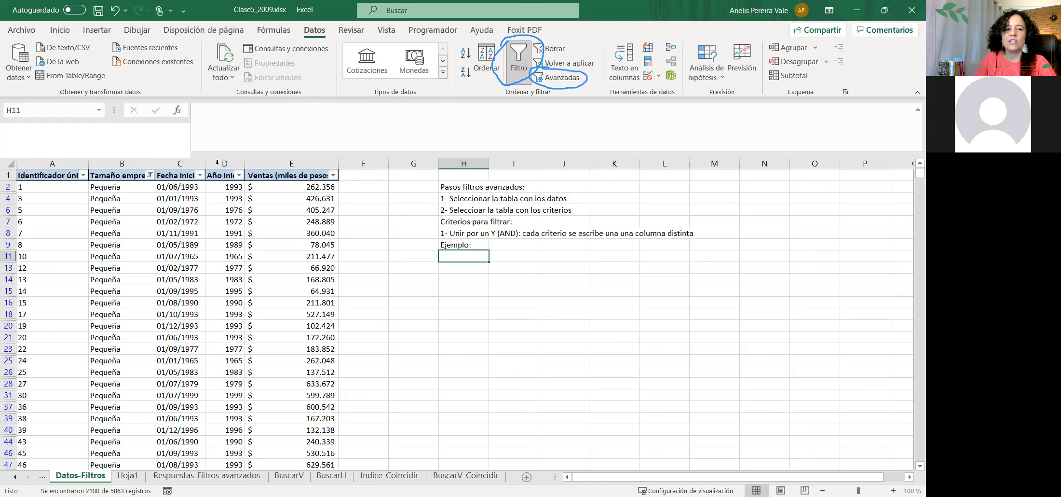
pyautogui.doubleClick(244, 163)
pyautogui.doubleClick(205, 163)
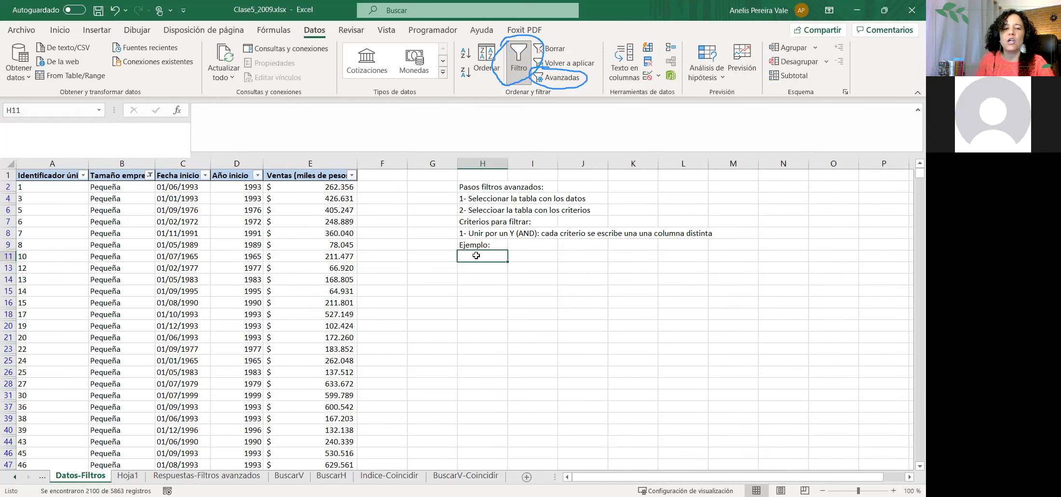
# - Set the Tamaño empresa filter to show all sizes and move the notes in H6:H9 up one row to H5:H8
pyautogui.click(107, 175)
pyautogui.doubleClick(107, 175)
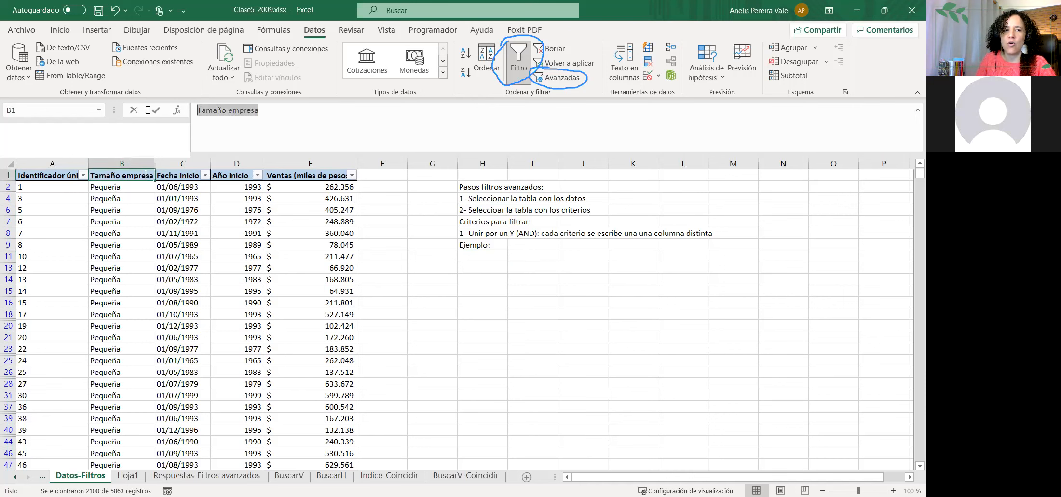
pyautogui.click(140, 220)
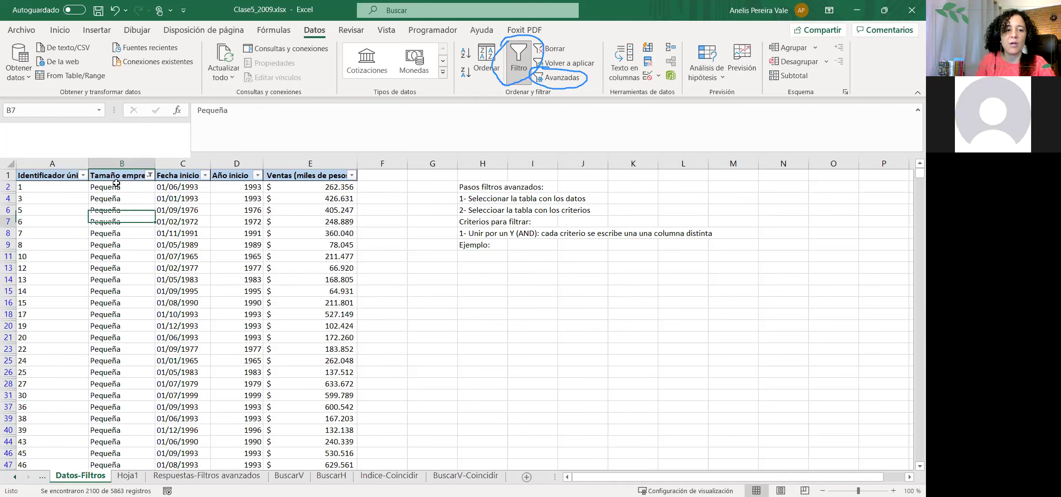
pyautogui.click(151, 176)
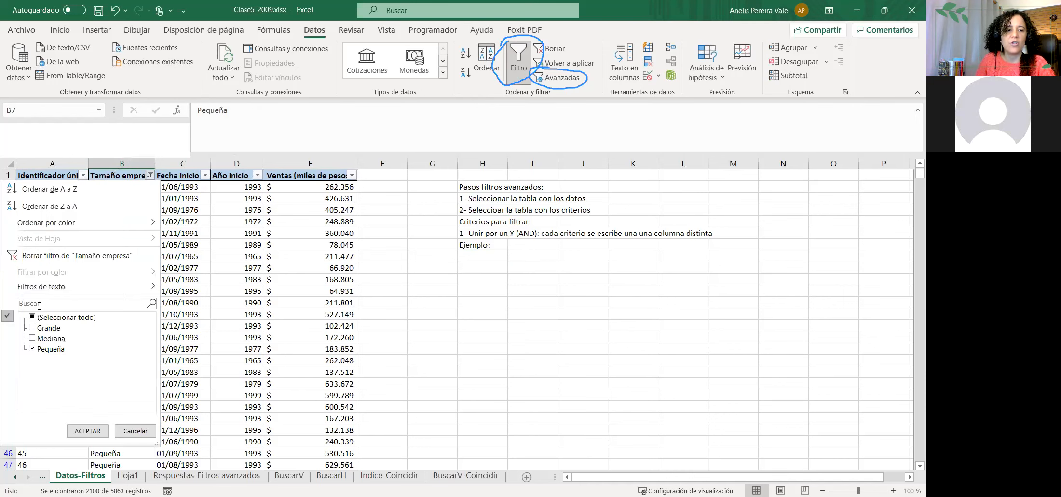
pyautogui.click(32, 317)
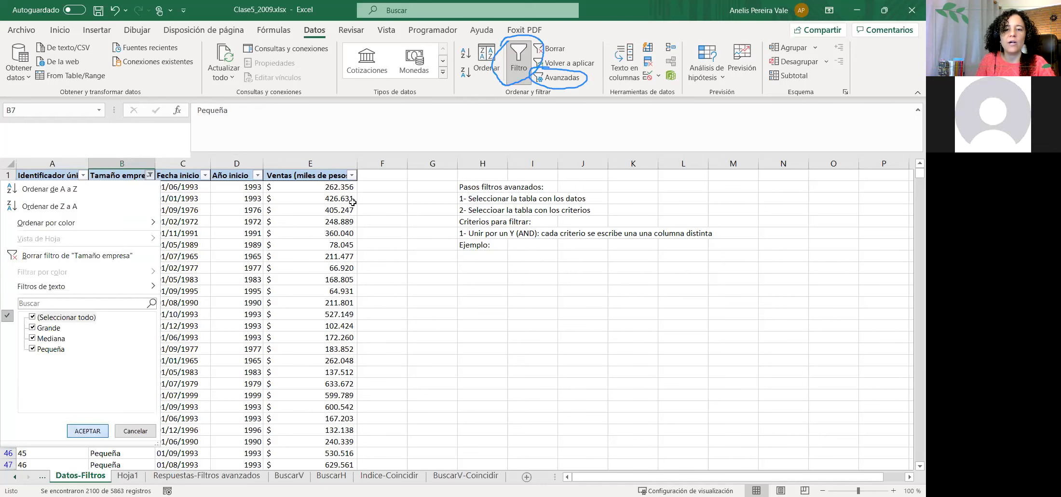
pyautogui.click(98, 431)
pyautogui.moveTo(469, 235); pyautogui.dragTo(469, 217)
pyautogui.click(488, 308)
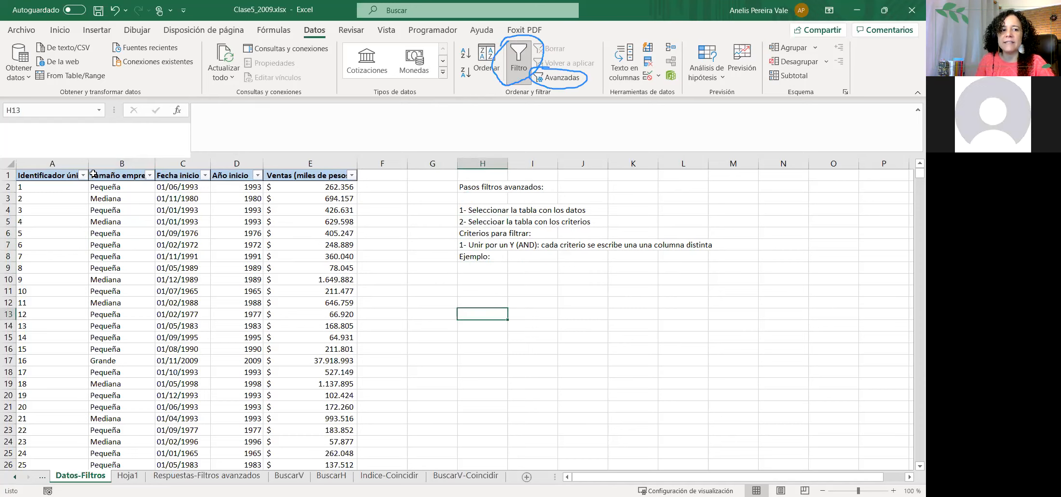
# - Copy the Tamaño empresa header from the data table into cell H9 below Ejemplo
pyautogui.moveTo(48, 173); pyautogui.dragTo(332, 173)
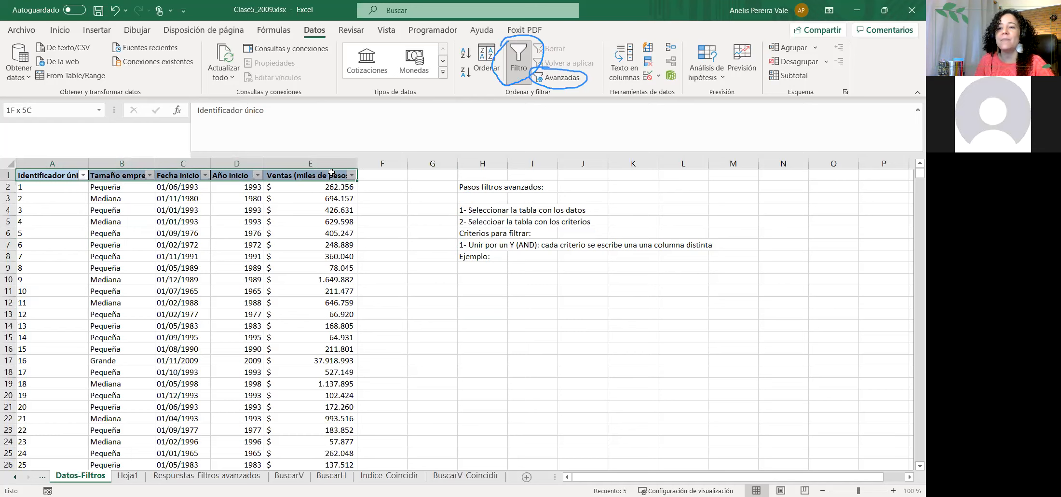
pyautogui.click(479, 268)
pyautogui.click(128, 177)
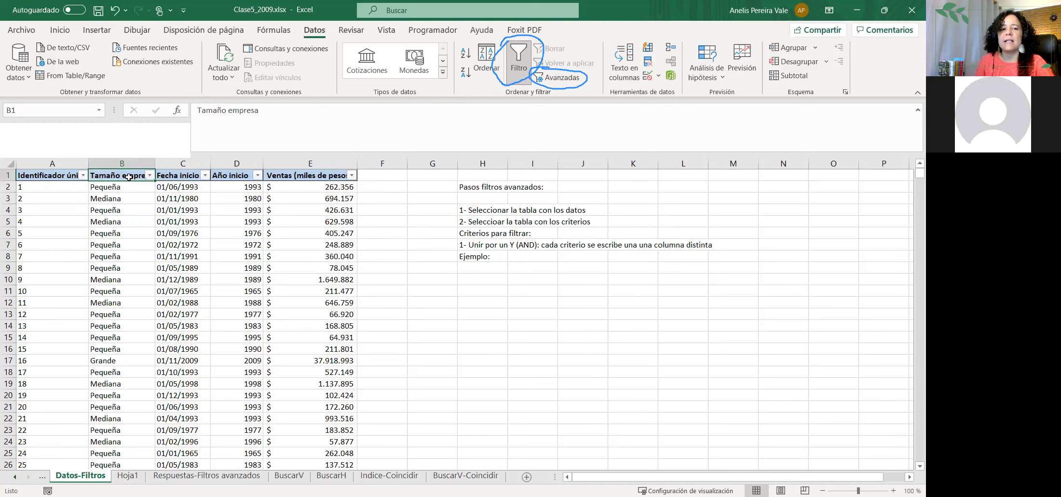
pyautogui.hotkey('ctrl', 'c')
pyautogui.click(479, 267)
pyautogui.hotkey('ctrl', 'v')
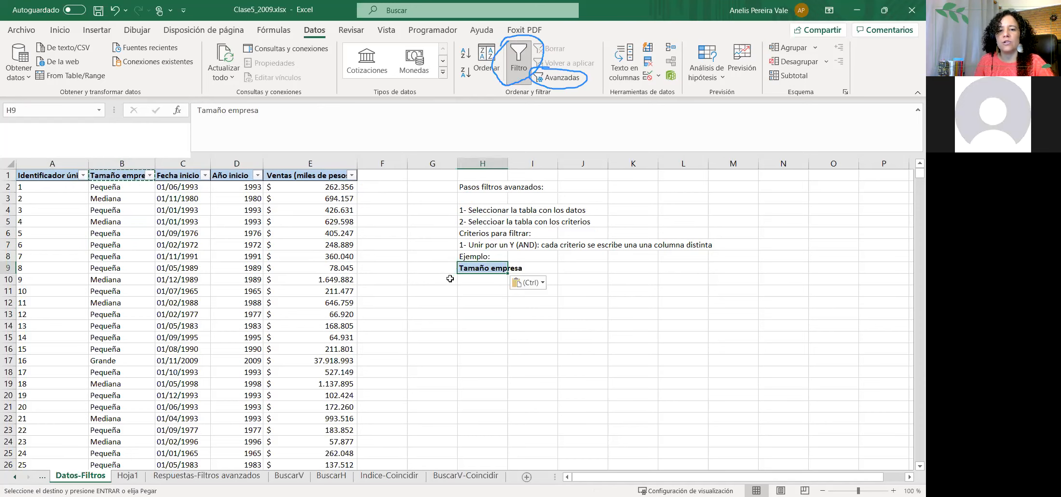
# - Copy the Año inicio header into cell I9 and widen column H to fit the Tamaño empresa header
pyautogui.click(229, 176)
pyautogui.hotkey('ctrl', 'c')
pyautogui.click(534, 268)
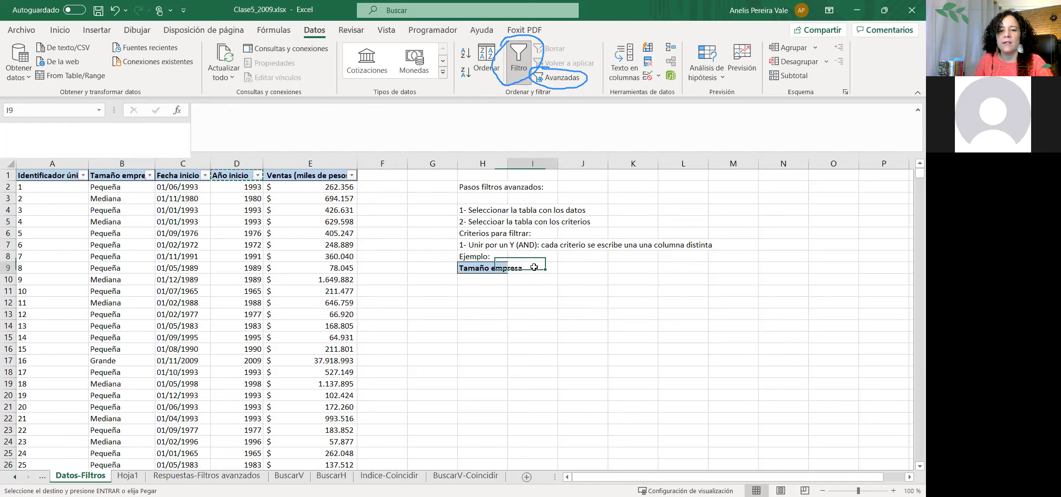
pyautogui.hotkey('ctrl', 'v')
pyautogui.click(525, 291)
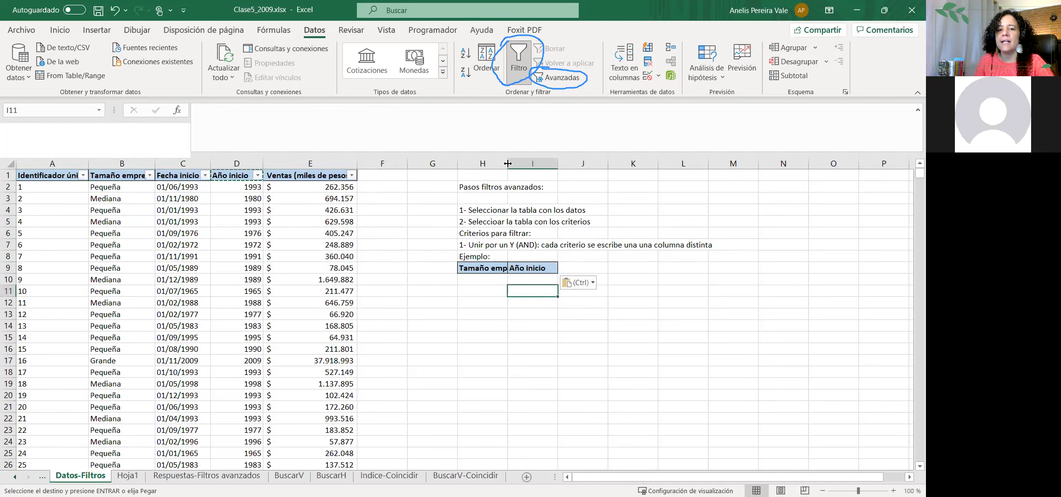
pyautogui.moveTo(508, 163); pyautogui.dragTo(521, 163)
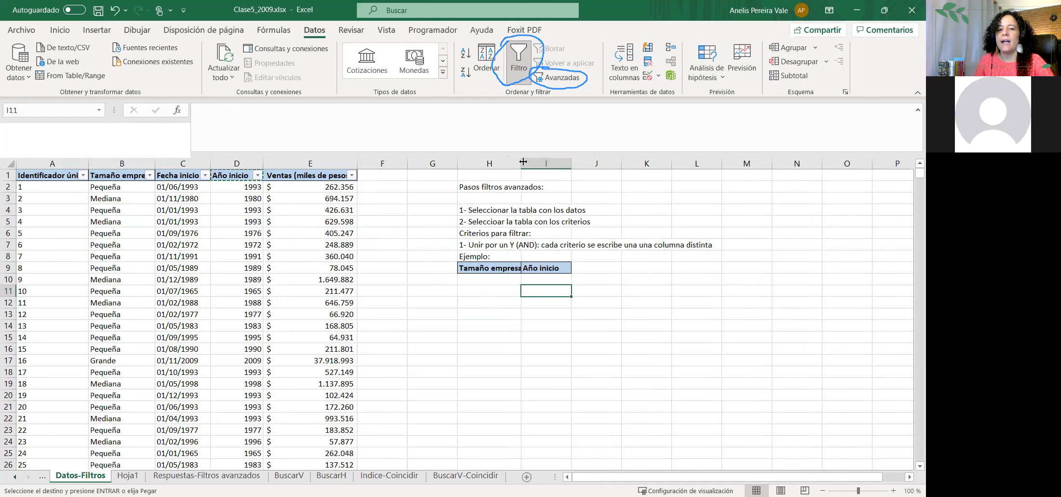
# - Copy the value Pequeña from the data into H10 as the Tamaño empresa criterion
pyautogui.click(485, 278)
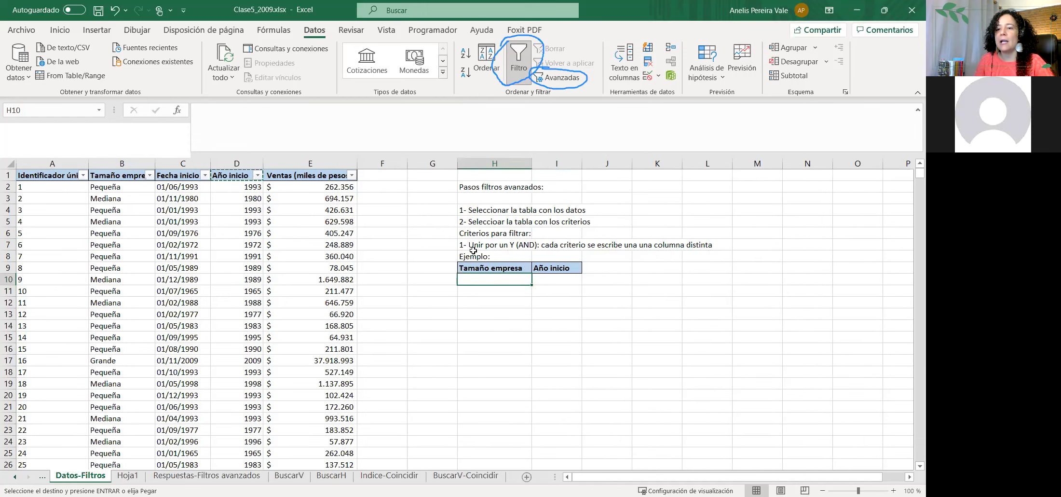
pyautogui.click(120, 187)
pyautogui.press('Escape')
pyautogui.hotkey('ctrl', 'c')
pyautogui.click(474, 279)
pyautogui.hotkey('ctrl', 'v')
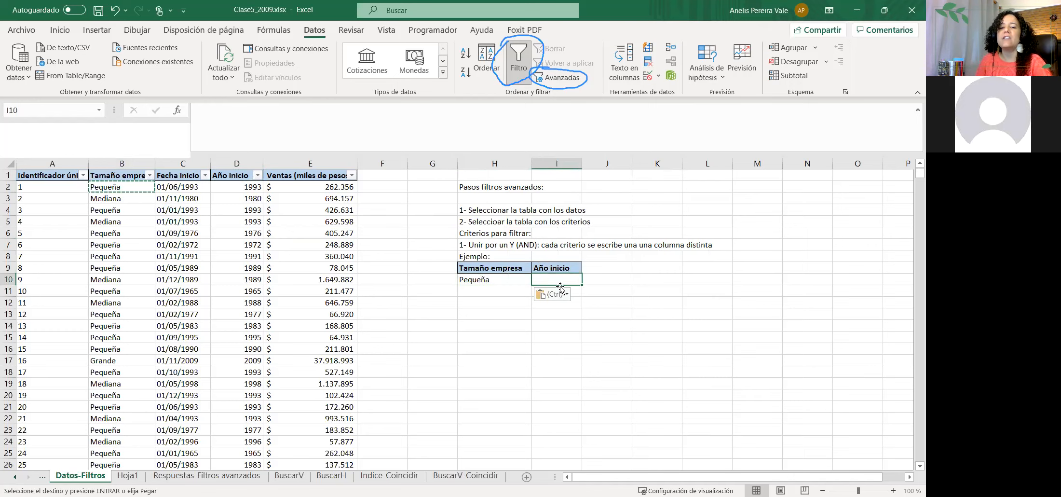
# - Enter >1993 in I10 as the Año inicio criterion
pyautogui.write('1993')
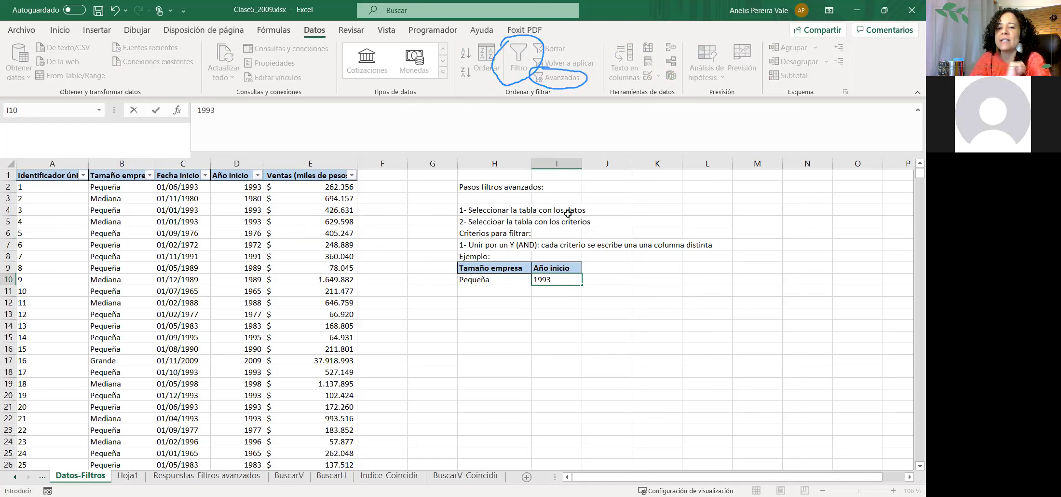
pyautogui.click(217, 111)
pyautogui.press('Home')
pyautogui.write('>')
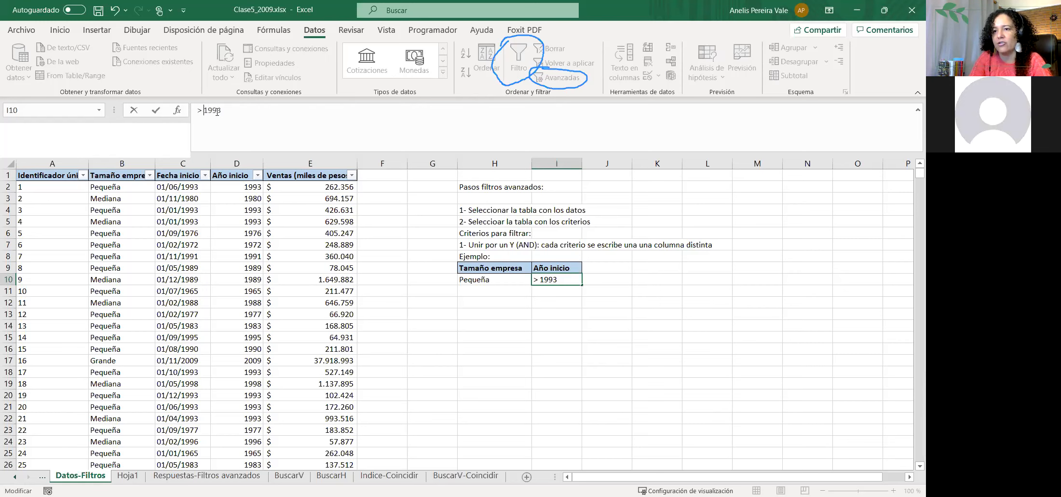
pyautogui.press('BackSpace')
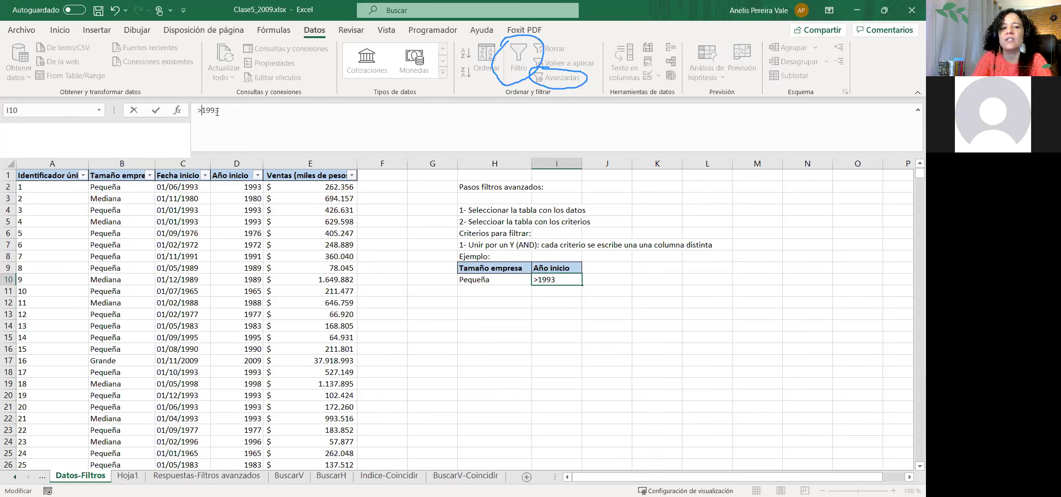
pyautogui.press('Return')
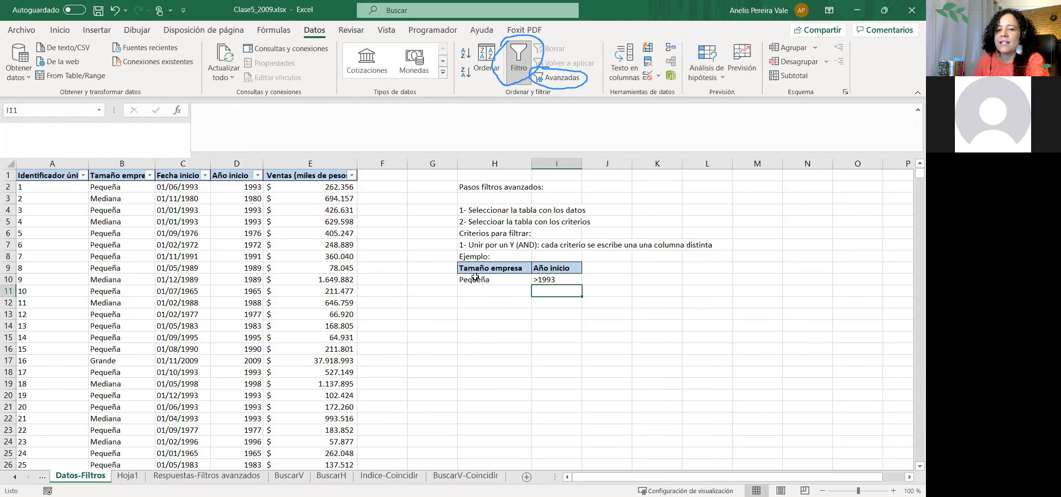
# - Enter the note "Resultadosp ara las empresas pequeñas y tengan un año mayor a 1993" in cell J9
pyautogui.click(490, 273)
pyautogui.moveTo(489, 273); pyautogui.dragTo(489, 275)
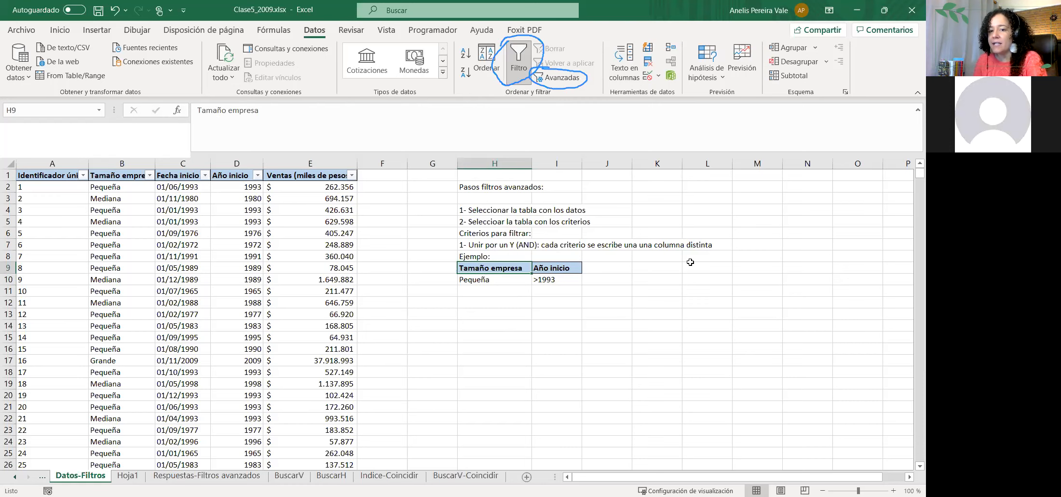
pyautogui.click(595, 264)
pyautogui.write('Resultadps')
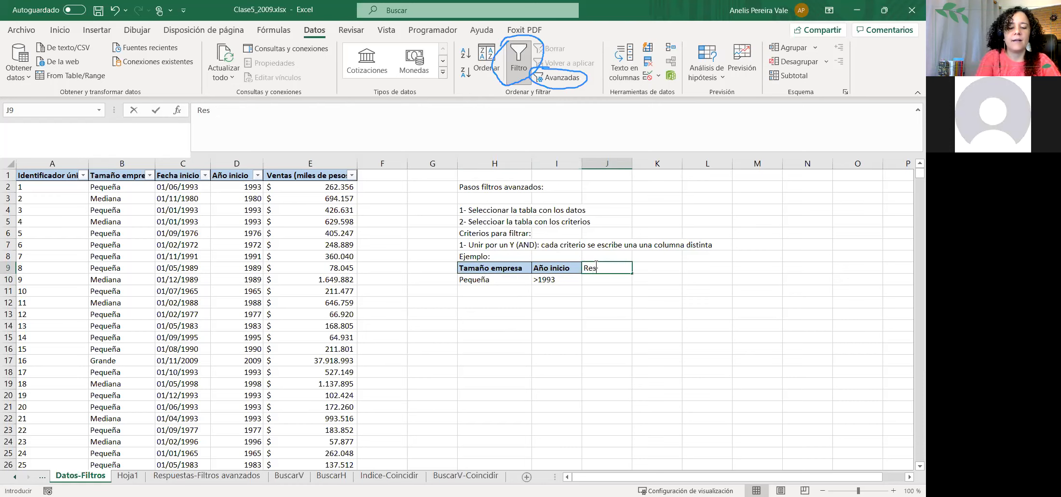
pyautogui.press('BackSpace')
pyautogui.press('BackSpace')
pyautogui.write('osp ara las emp')
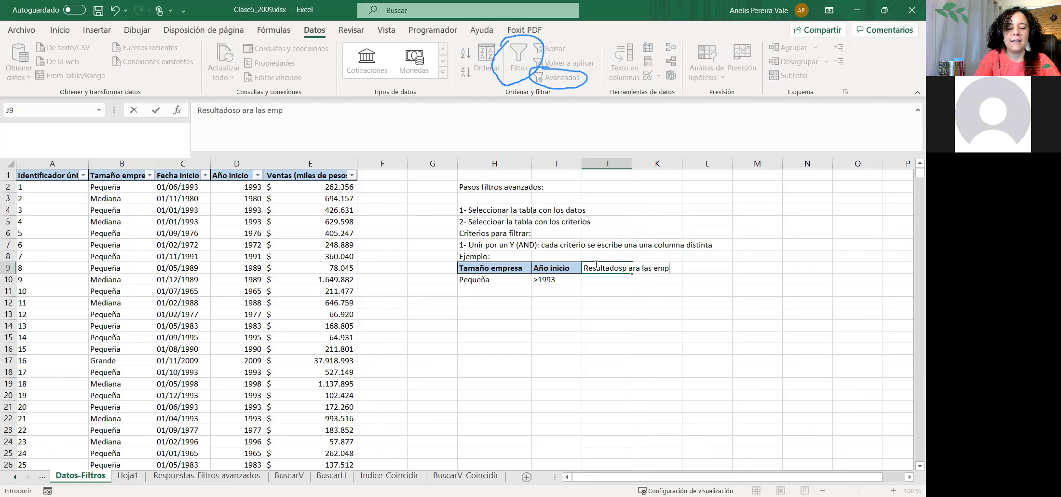
pyautogui.write('resas pequeñ')
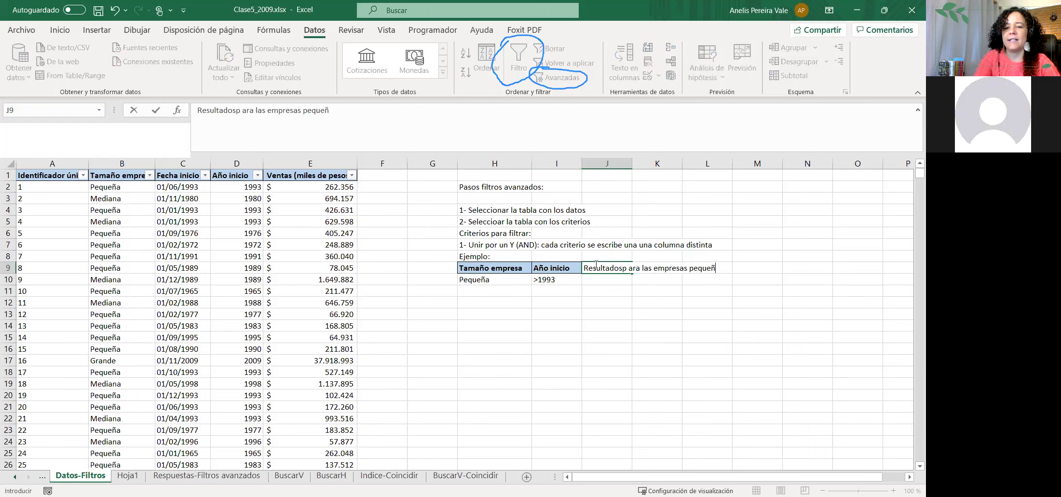
pyautogui.write('as y ten')
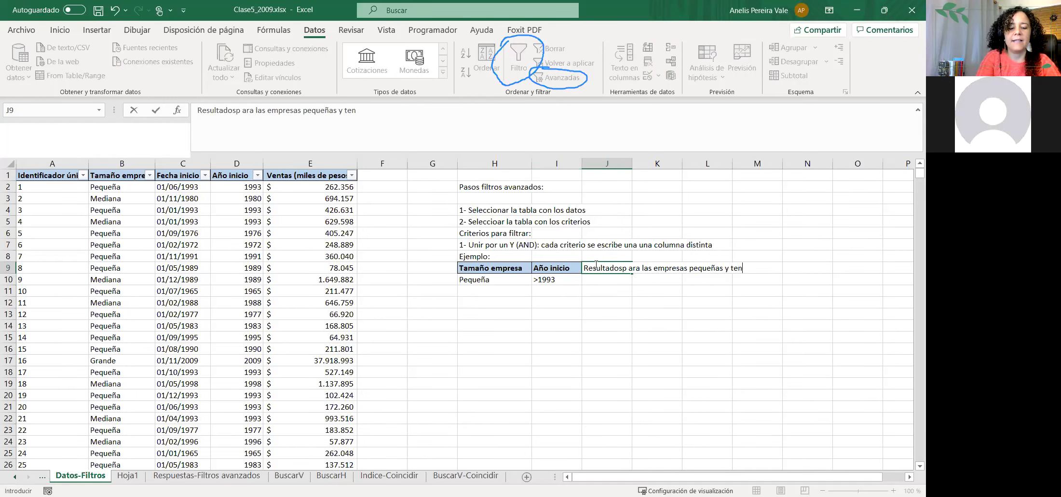
pyautogui.write('gan un 16♦')
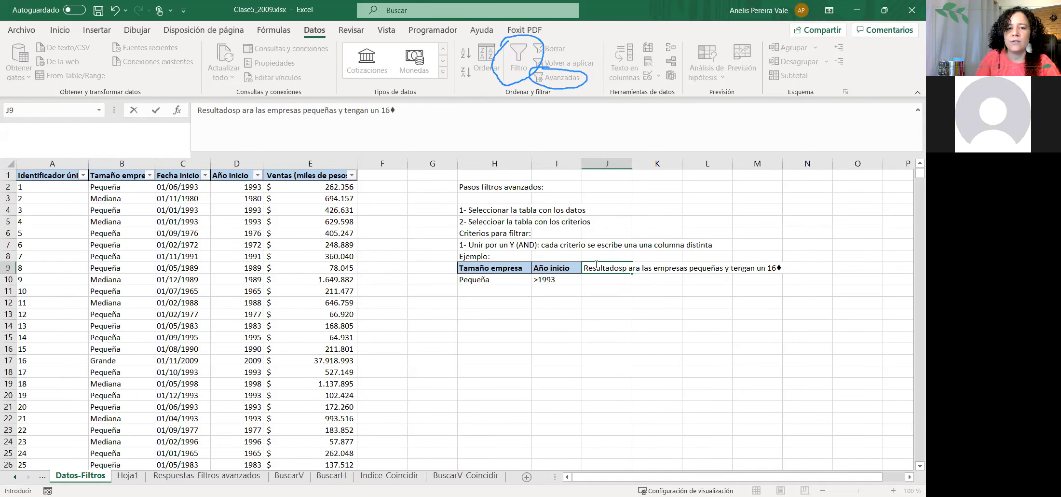
pyautogui.press('BackSpace')
pyautogui.press('BackSpace')
pyautogui.press('BackSpace')
pyautogui.write('año mayor a 1993')
pyautogui.press('Return')
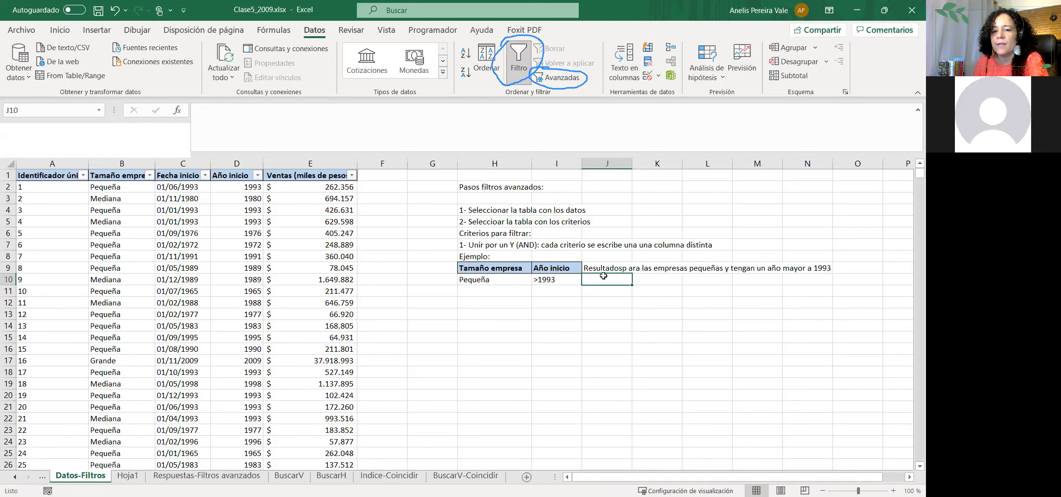
# - Correct the start of the J9 note to "Resultados para" and colour its word "y" red
pyautogui.click(604, 266)
pyautogui.click(240, 110)
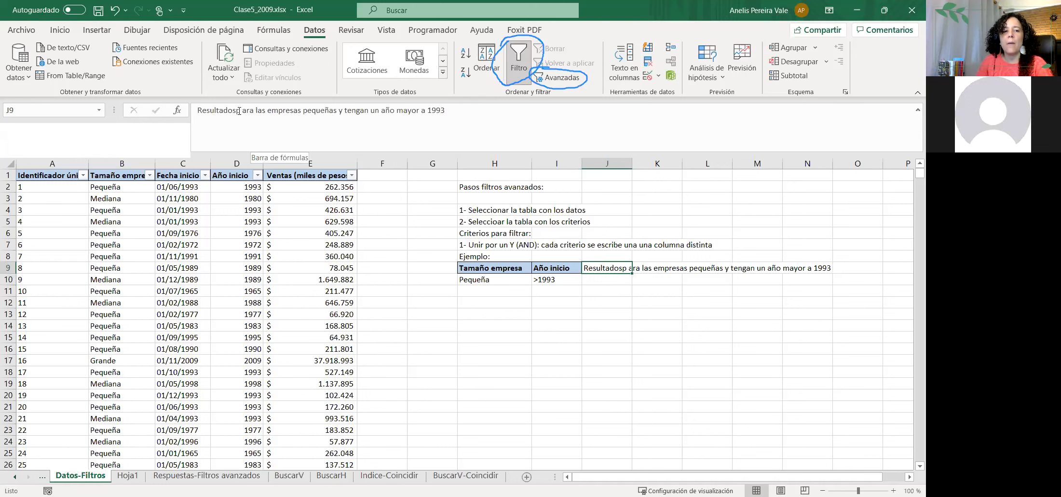
pyautogui.press('BackSpace')
pyautogui.write('p')
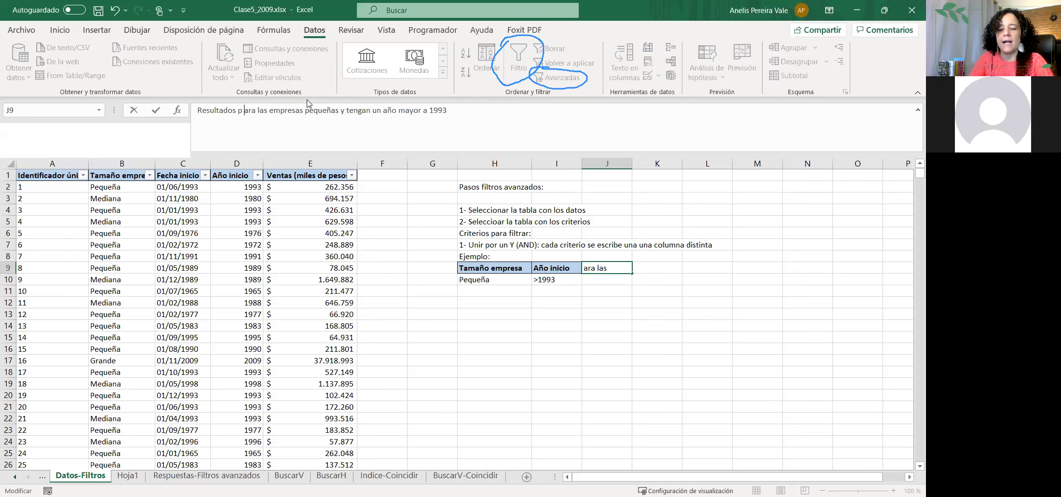
pyautogui.doubleClick(343, 111)
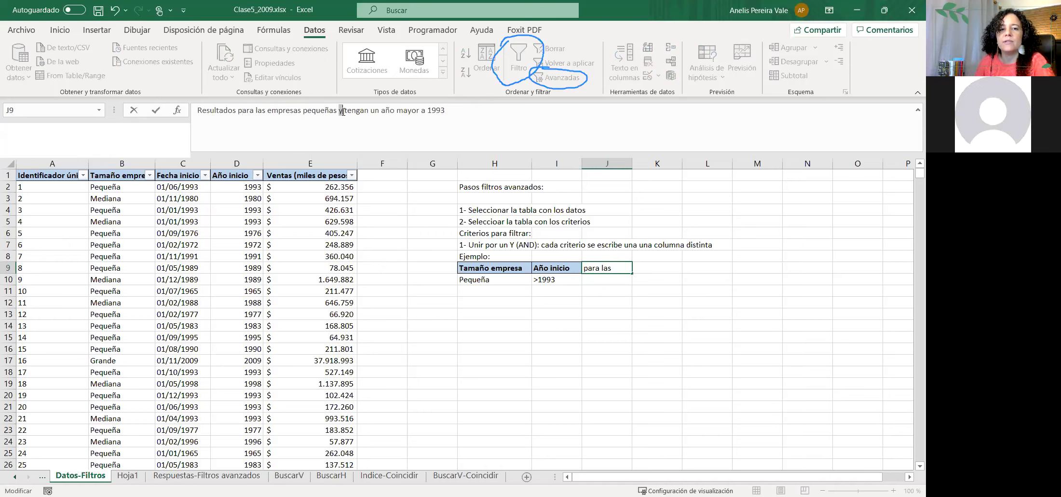
pyautogui.click(498, 300)
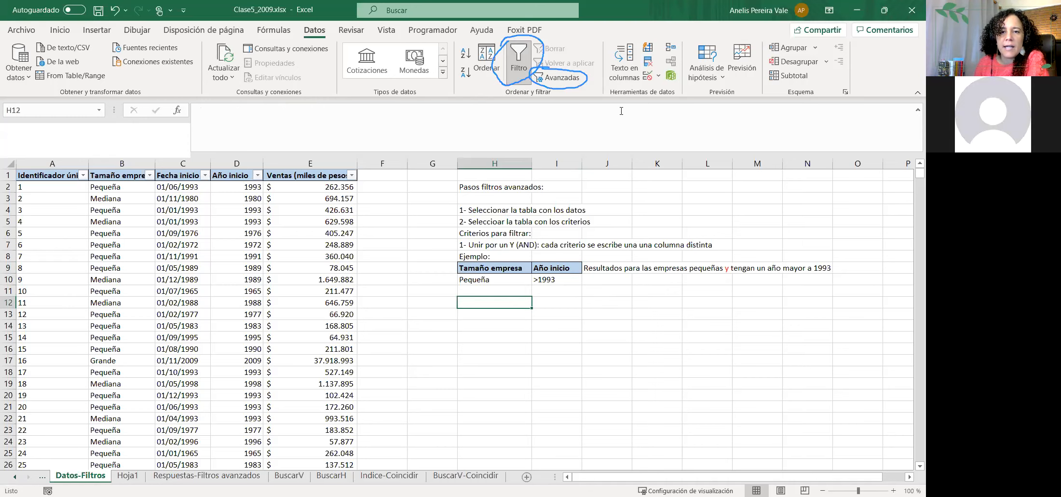
# - Open the advanced filter for the list range A1:E5864 and set the criteria range to H9:I10
pyautogui.click(564, 77)
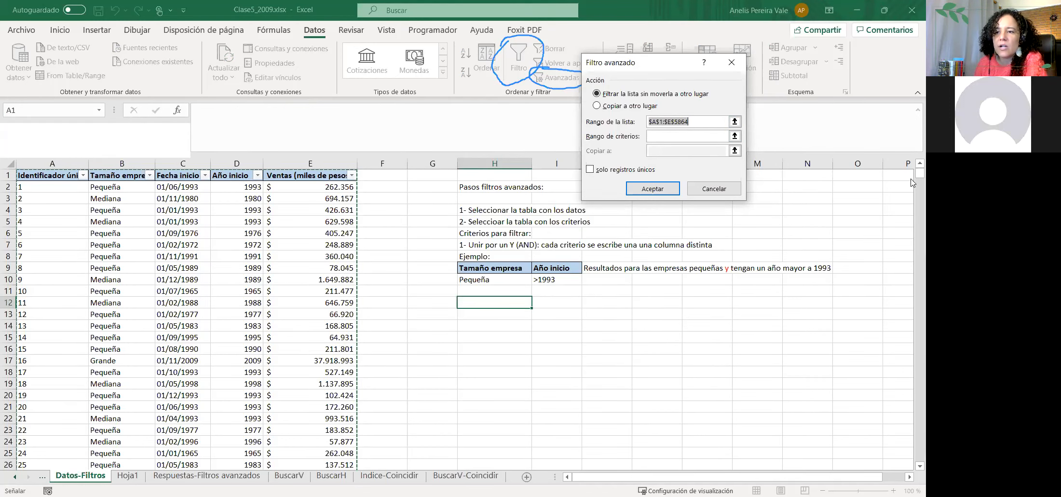
pyautogui.moveTo(920, 175); pyautogui.dragTo(914, 468)
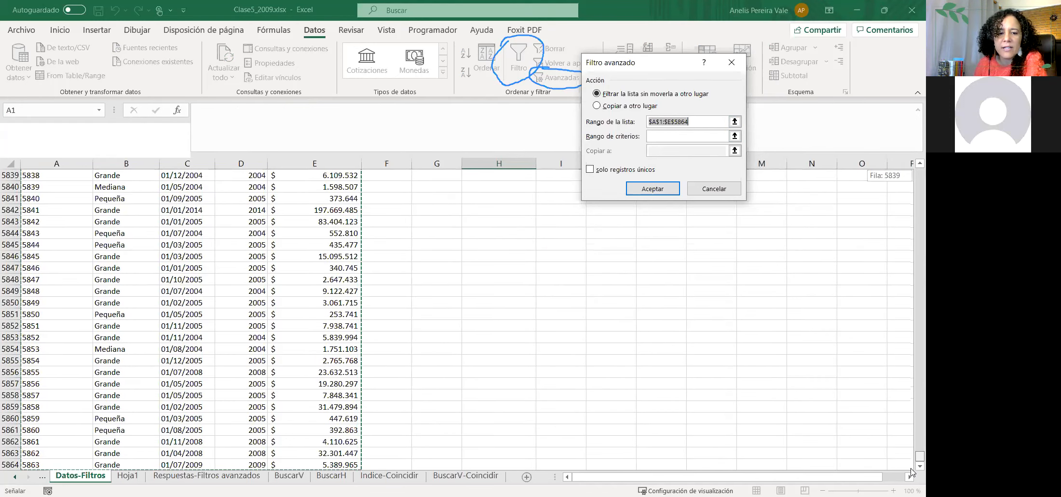
pyautogui.moveTo(912, 347); pyautogui.dragTo(910, 164)
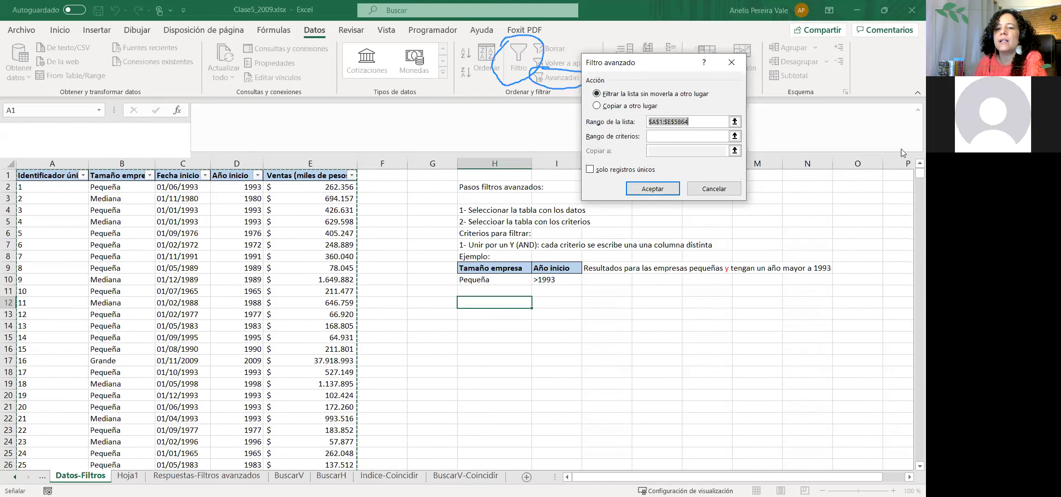
pyautogui.click(735, 136)
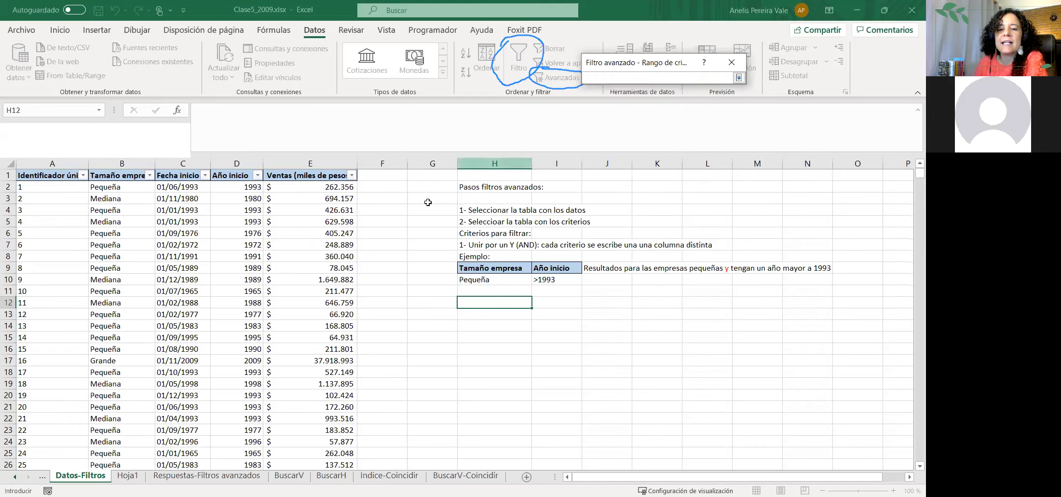
pyautogui.moveTo(461, 266); pyautogui.dragTo(555, 279)
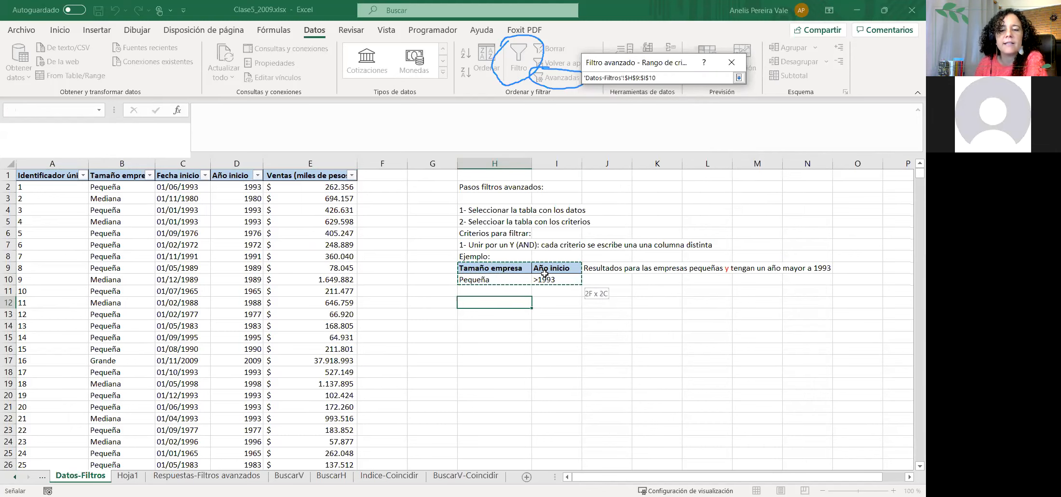
pyautogui.click(738, 78)
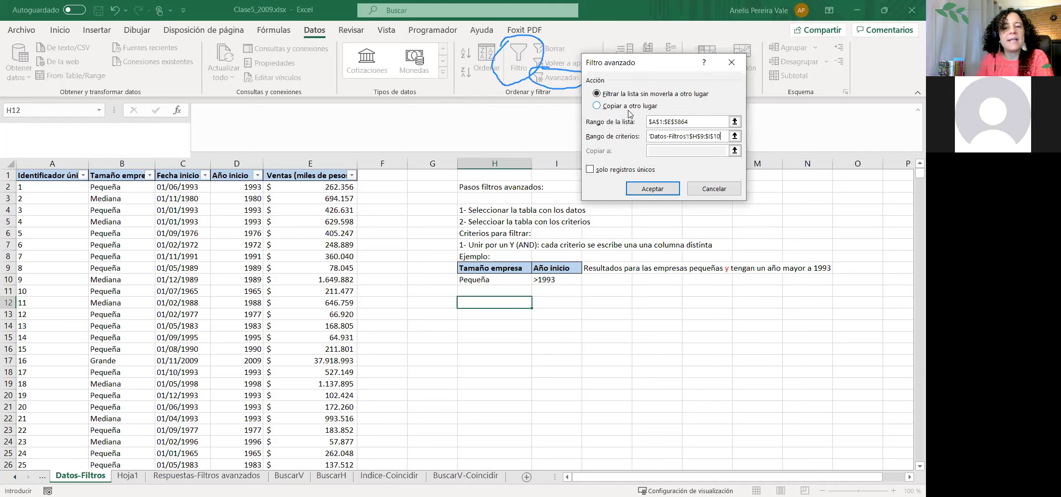
# - Set the advanced filter to copy its results to another location starting at H13 and run it
pyautogui.click(603, 109)
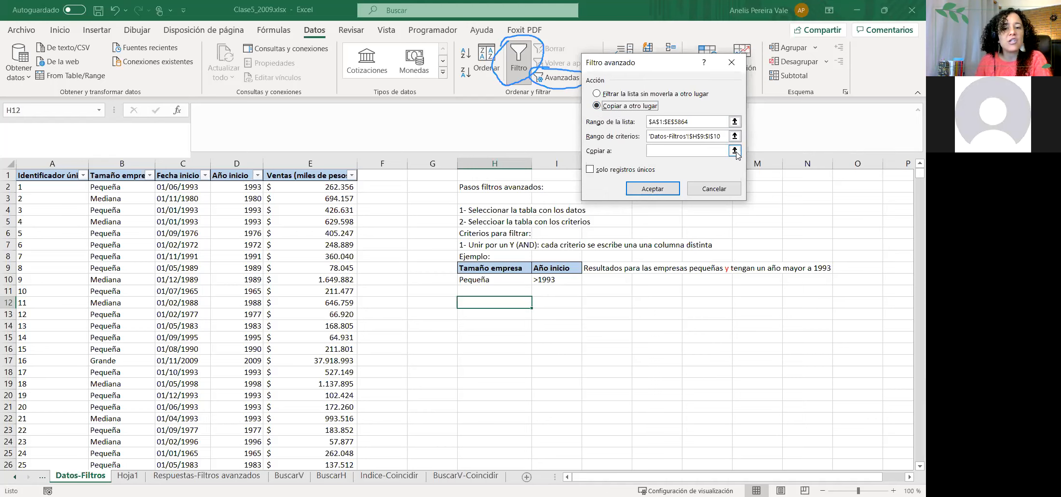
pyautogui.click(468, 314)
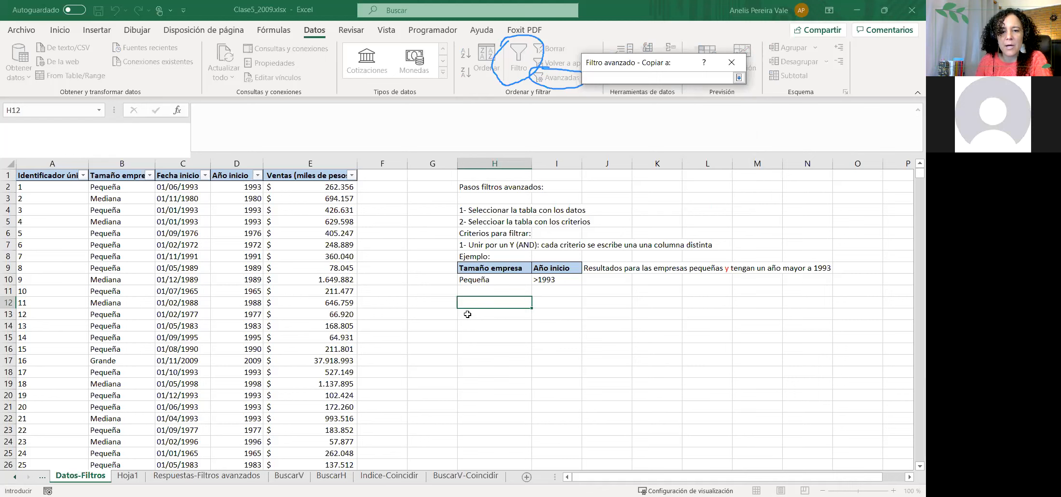
pyautogui.click(739, 78)
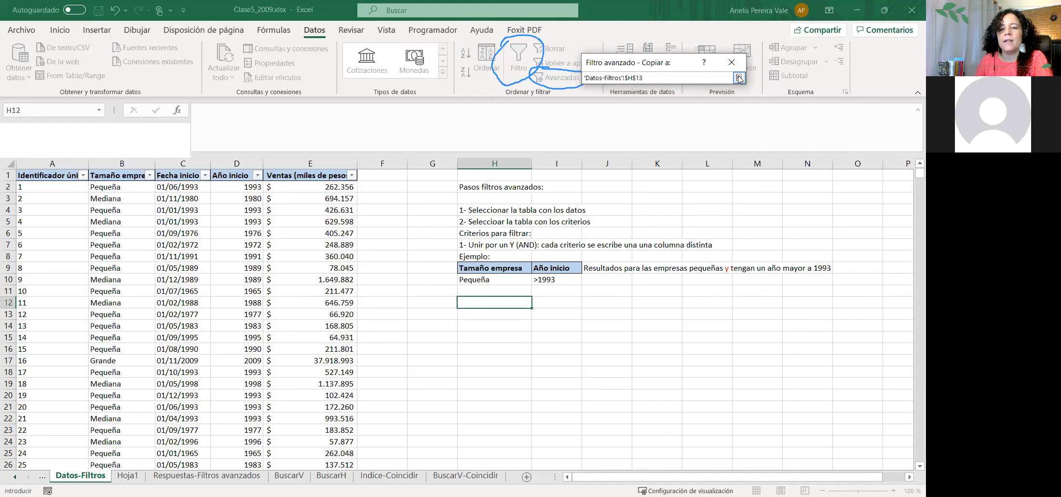
pyautogui.click(645, 190)
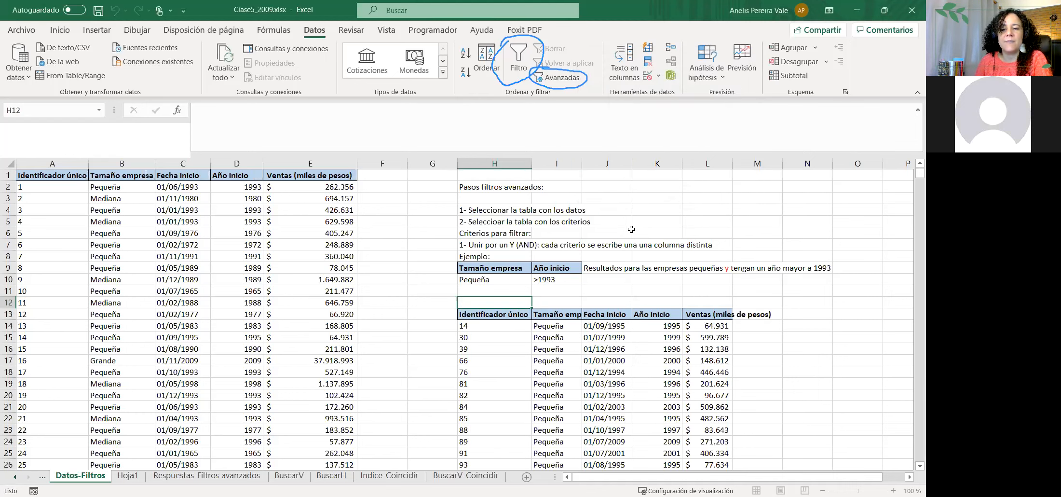
# - Widen column L of the copied results and check their Tamaño empresa and Año inicio values against the criteria
pyautogui.moveTo(732, 163); pyautogui.dragTo(753, 163)
pyautogui.moveTo(555, 326); pyautogui.dragTo(555, 372)
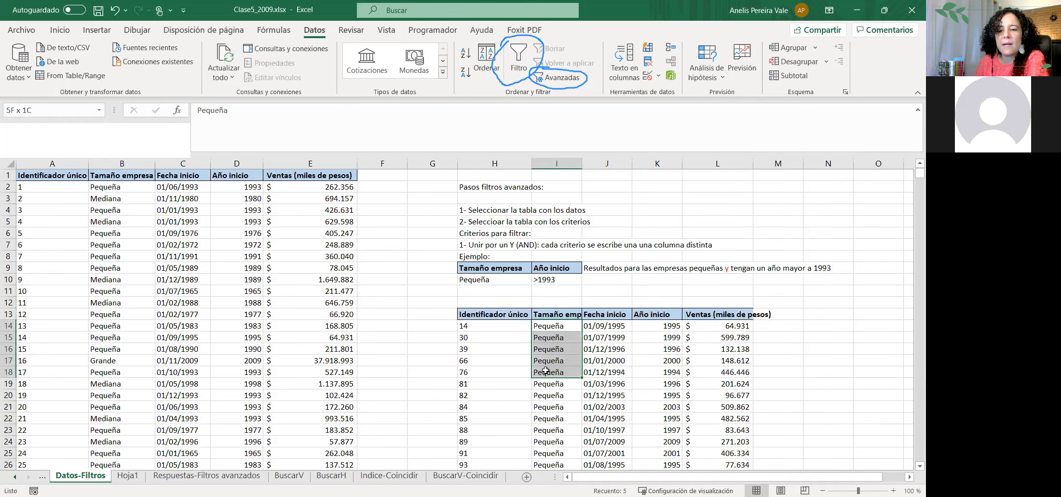
pyautogui.moveTo(653, 323); pyautogui.dragTo(666, 461)
pyautogui.scroll(-20, 728, 411)
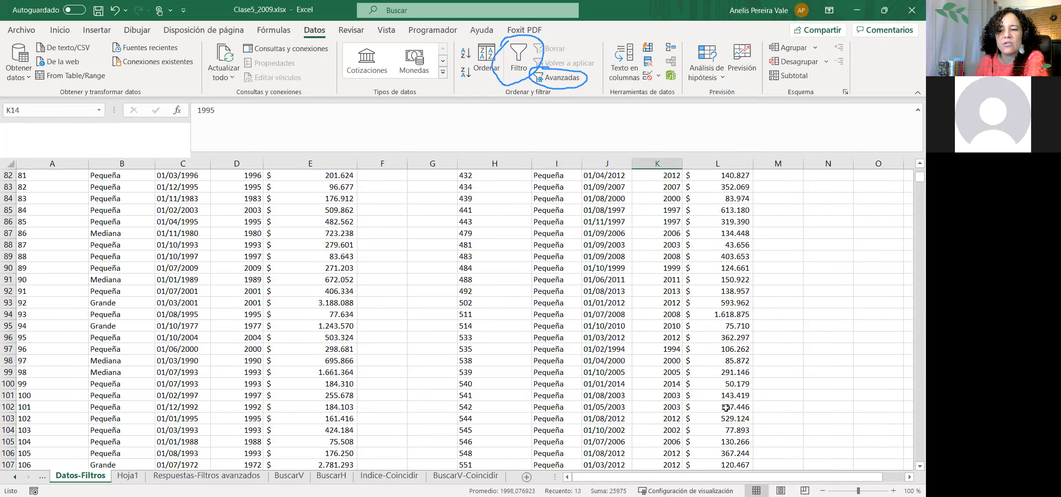
# - Return to the start of the copied results and auto-fit column L to its contents
pyautogui.scroll(13, 912, 242)
pyautogui.scroll(20, 912, 180)
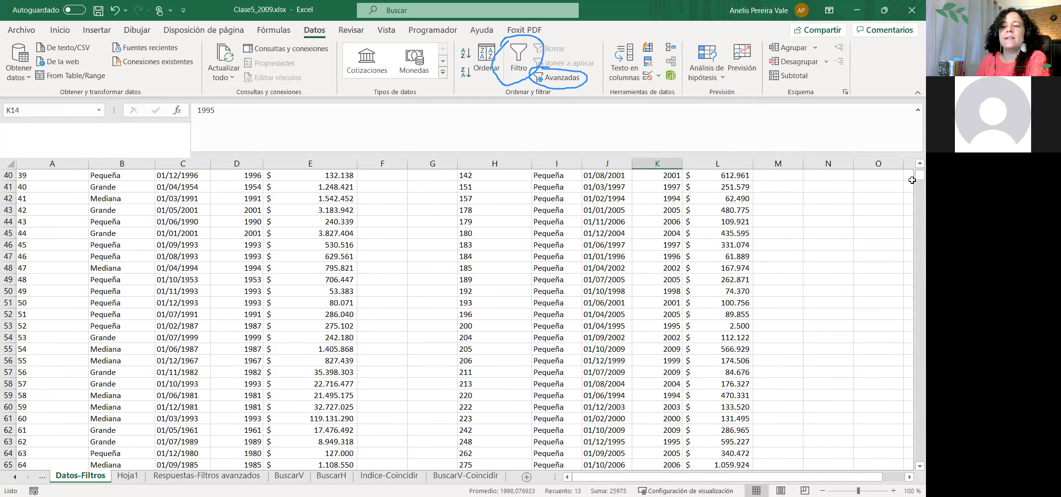
pyautogui.click(877, 209)
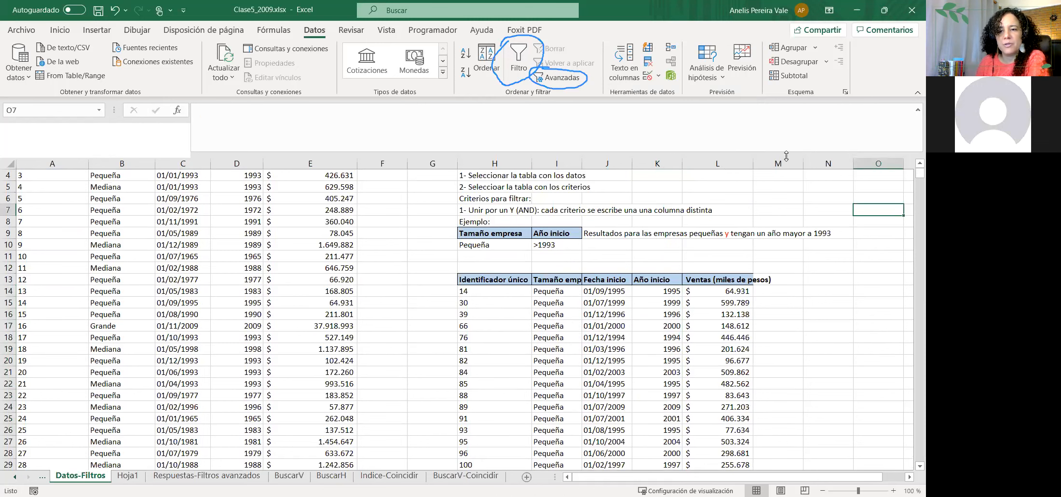
pyautogui.doubleClick(753, 162)
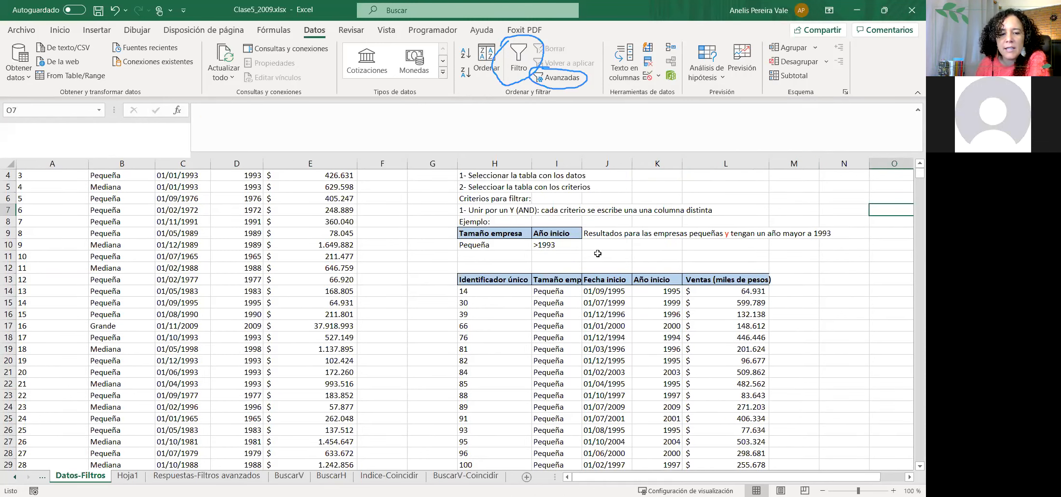
# - Change the Año inicio criterion in I10 to >2000
pyautogui.click(544, 246)
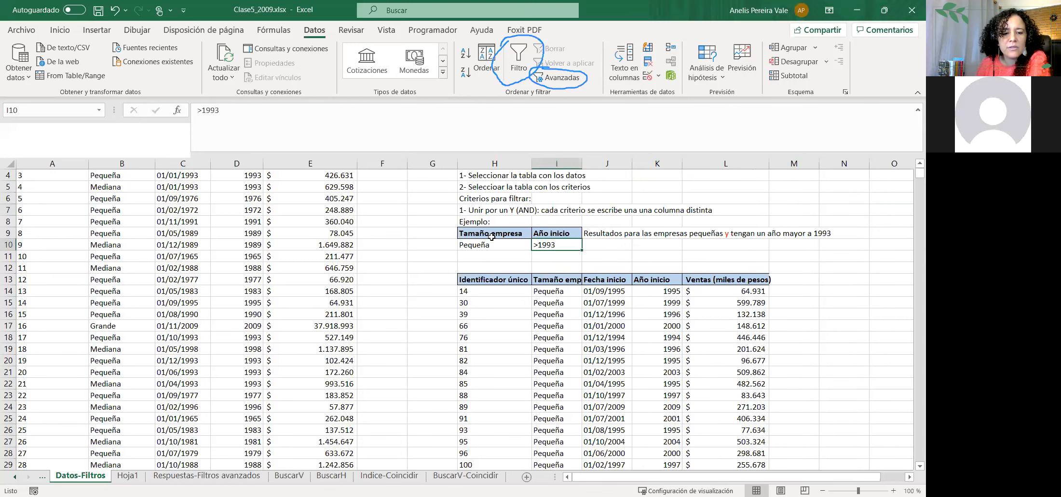
pyautogui.scroll(1, 646, 376)
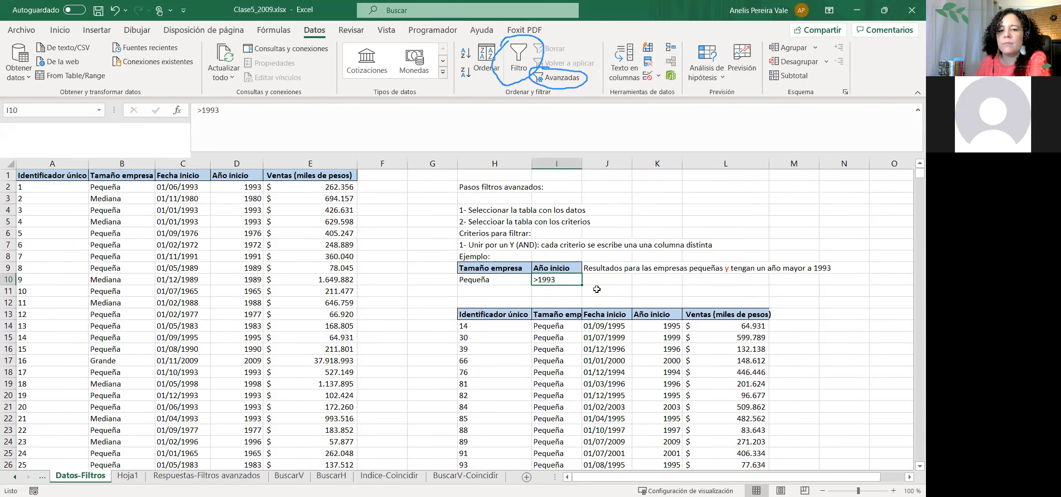
pyautogui.click(264, 106)
pyautogui.press('BackSpace')
pyautogui.press('BackSpace')
pyautogui.press('BackSpace')
pyautogui.press('BackSpace')
pyautogui.write('2000')
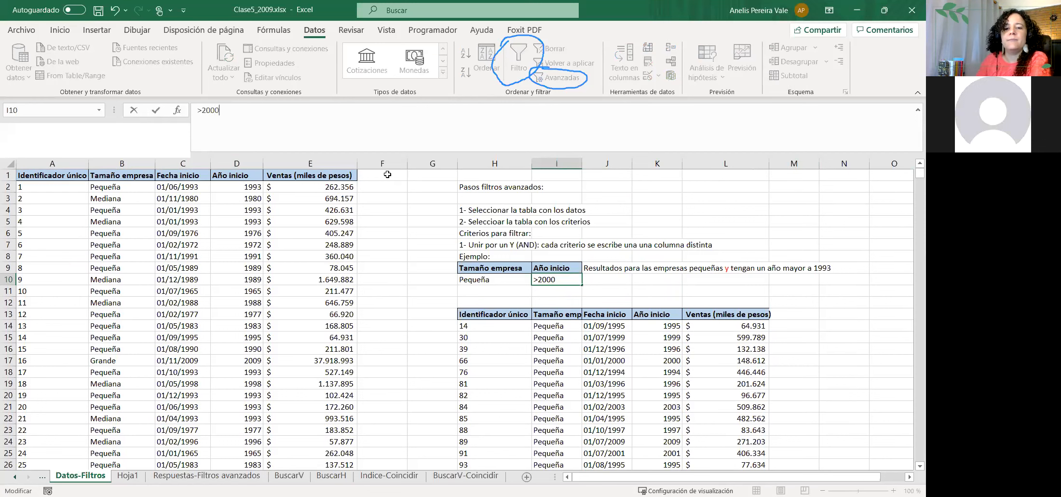
# - Clear the contents of the previously copied filter results, from the headers in H13:L13 down to the last row
pyautogui.click(466, 314)
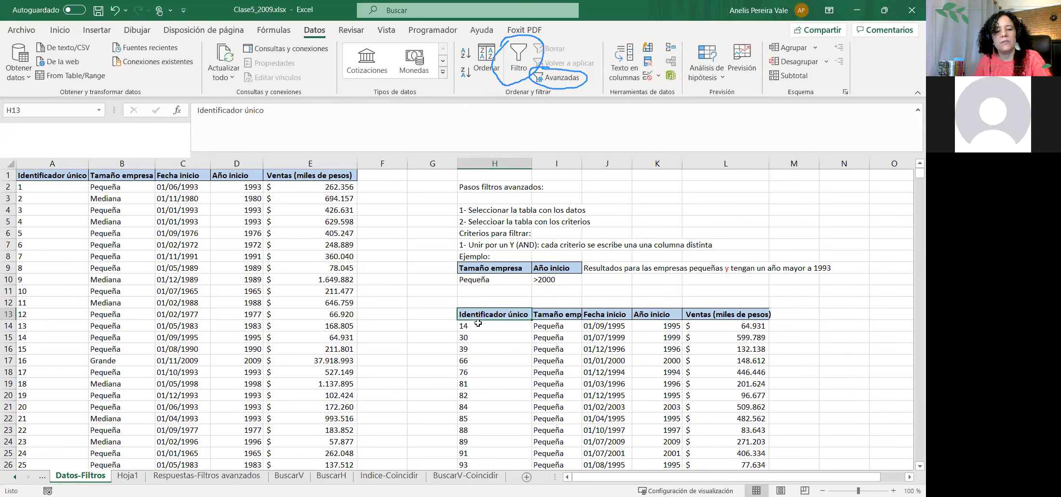
pyautogui.hotkey('ctrl', 'shift', 'Right')
pyautogui.hotkey('ctrl', 'shift', 'Down')
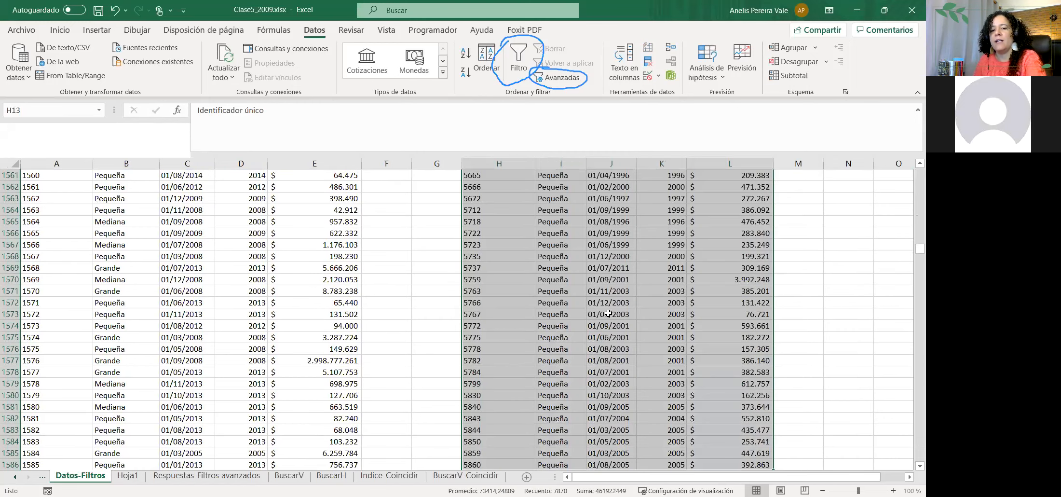
pyautogui.press('Delete')
pyautogui.click(774, 314)
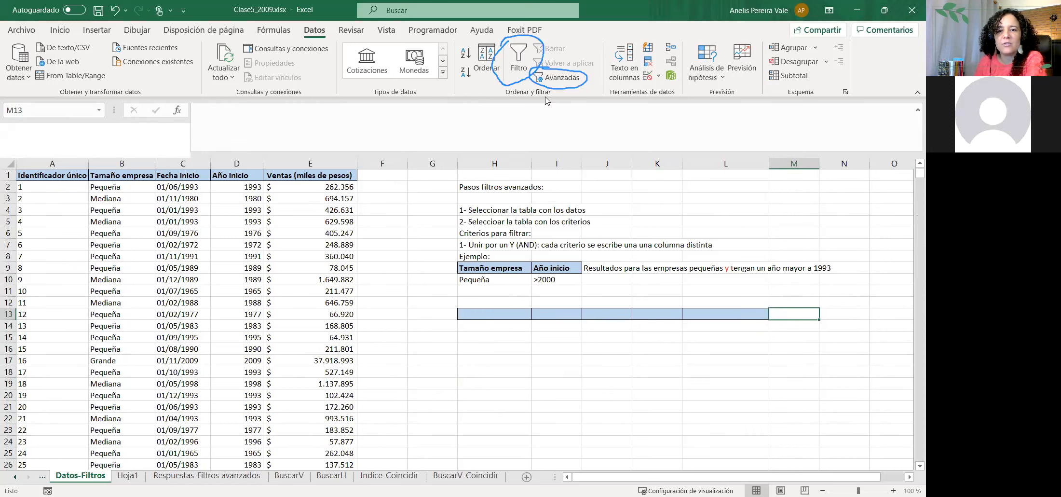
# - Open the advanced filter for the list A1:E5864 and keep H9:I10 as its criteria range
pyautogui.click(562, 78)
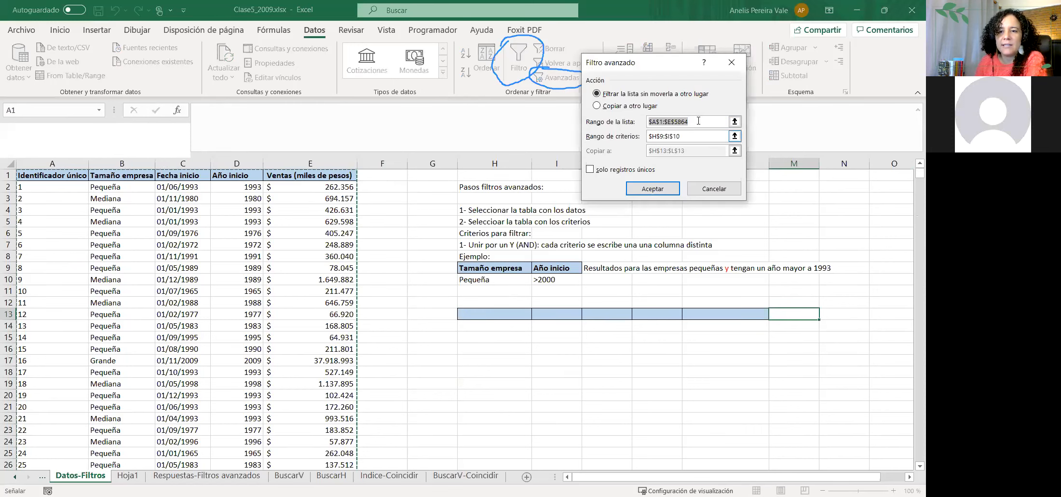
pyautogui.click(733, 139)
pyautogui.click(734, 136)
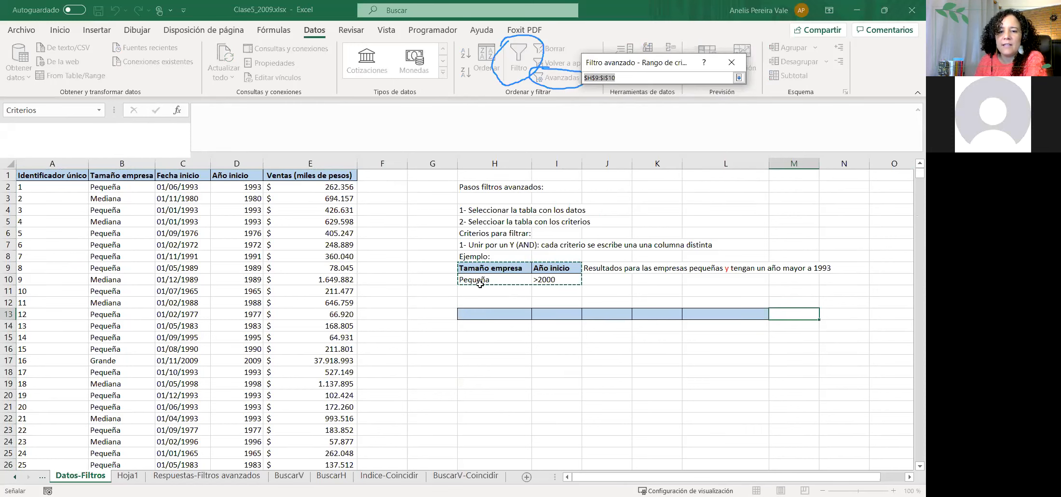
pyautogui.click(740, 78)
# - Run the filter with its results copied to another location starting at H13, and check the copied rows
pyautogui.click(619, 106)
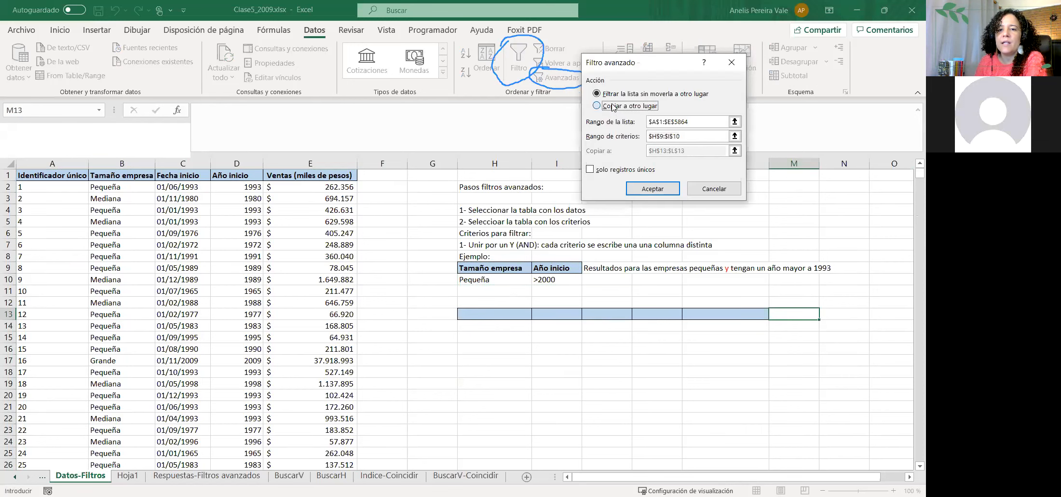
pyautogui.click(735, 151)
pyautogui.click(481, 315)
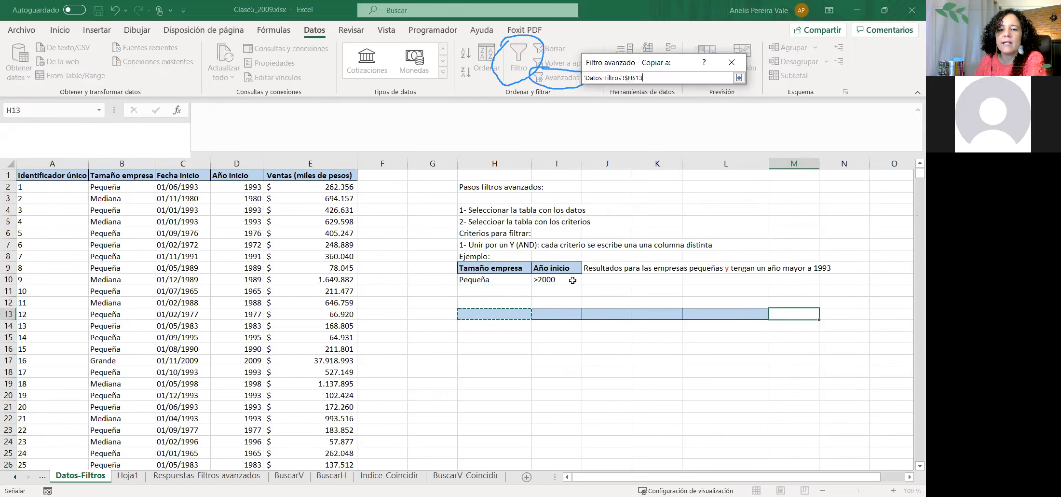
pyautogui.click(740, 78)
pyautogui.click(653, 189)
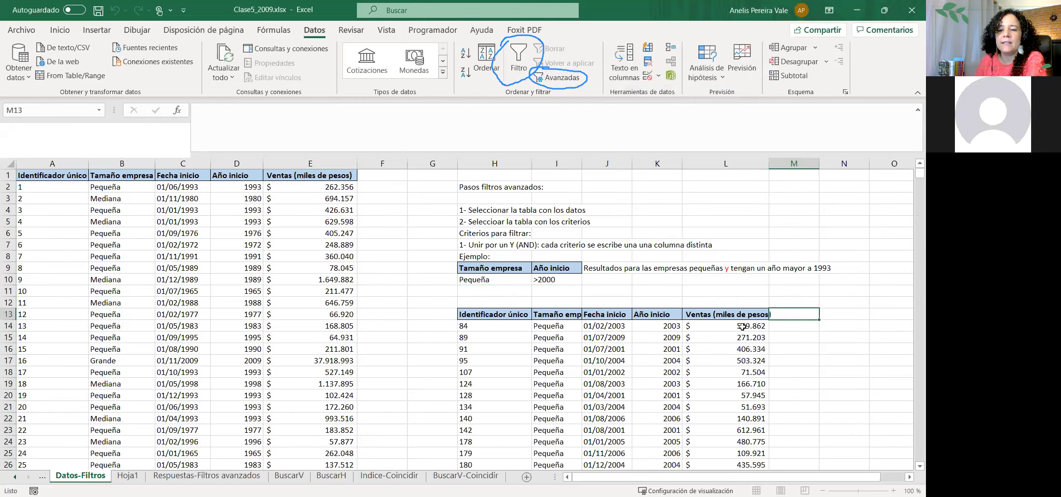
pyautogui.scroll(-20, 731, 338)
pyautogui.scroll(20, 860, 300)
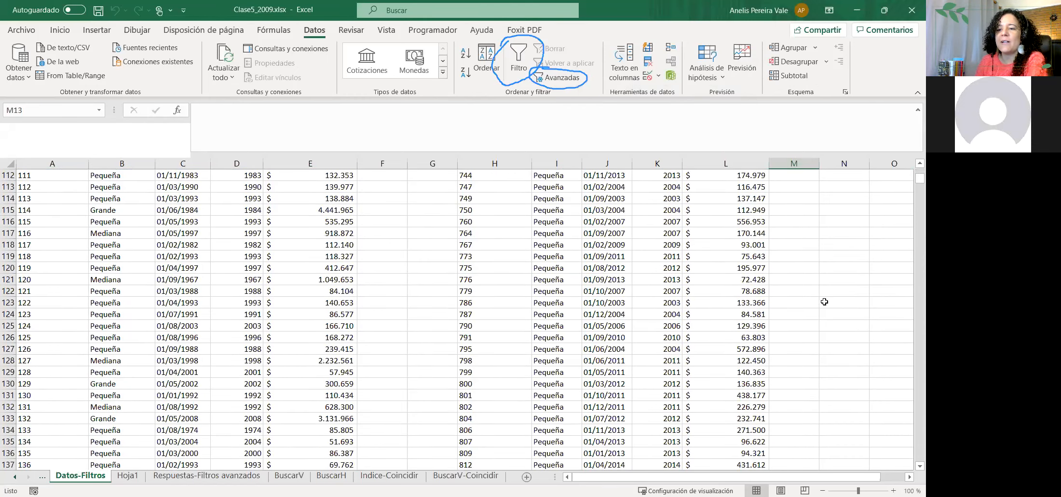
pyautogui.scroll(1, 875, 220)
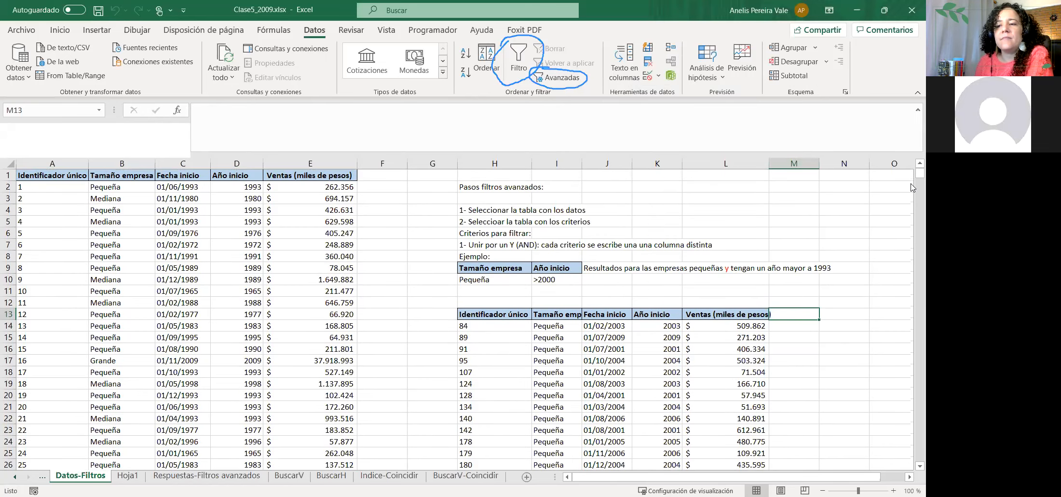
# - Start a note in H12 with "3" and renumber the AND rule in H7 as "2.1-"
pyautogui.click(472, 303)
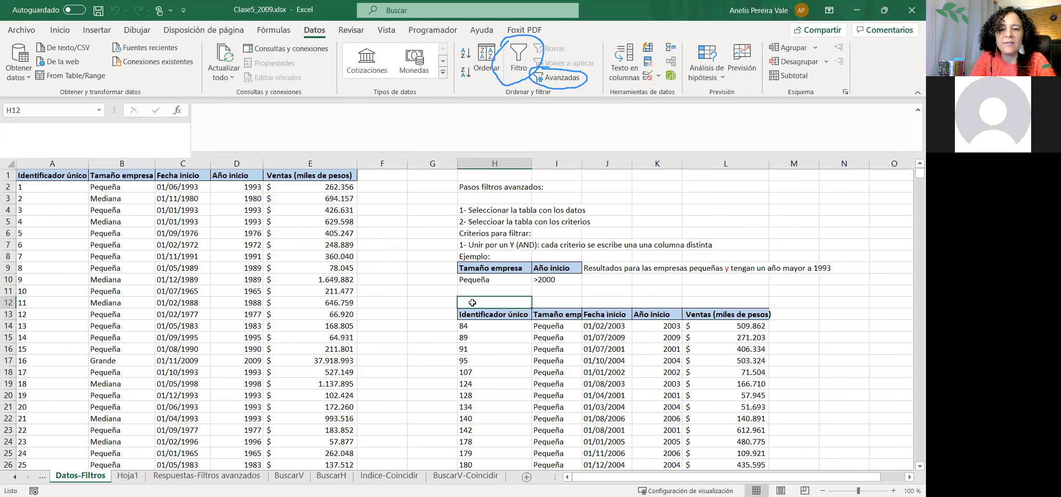
pyautogui.write('3')
pyautogui.click(472, 246)
pyautogui.click(199, 110)
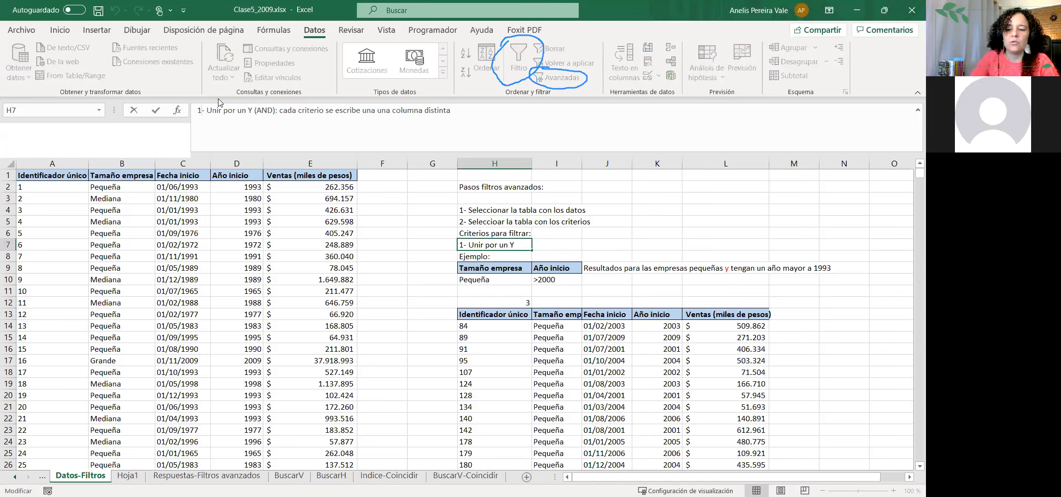
pyautogui.press('BackSpace')
pyautogui.write('2,1')
pyautogui.press('BackSpace')
pyautogui.press('BackSpace')
pyautogui.press('BackSpace')
pyautogui.write('2.1')
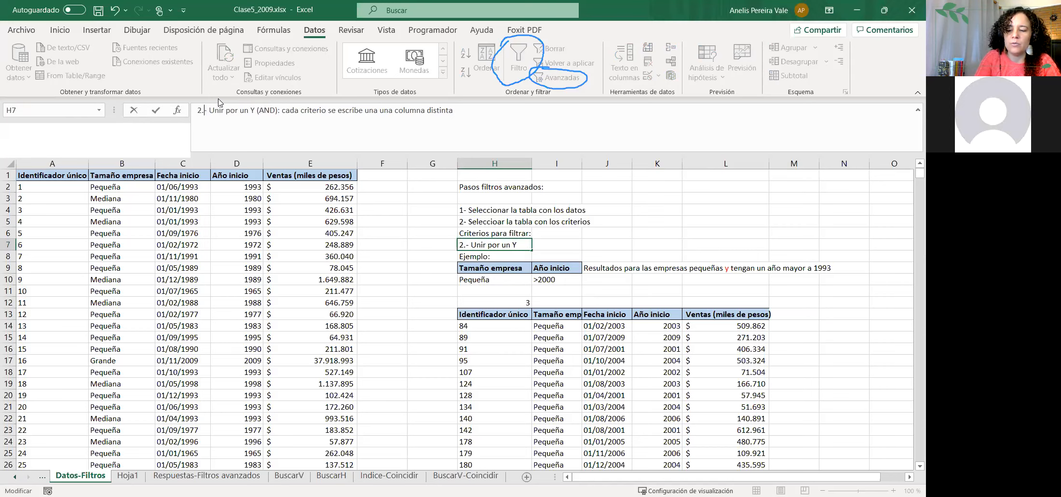
pyautogui.press('Return')
# - Complete the H12 note as "3-Obtenemos los resultados del filtro"
pyautogui.press('Down')
pyautogui.press('Down')
pyautogui.press('Down')
pyautogui.press('Down')
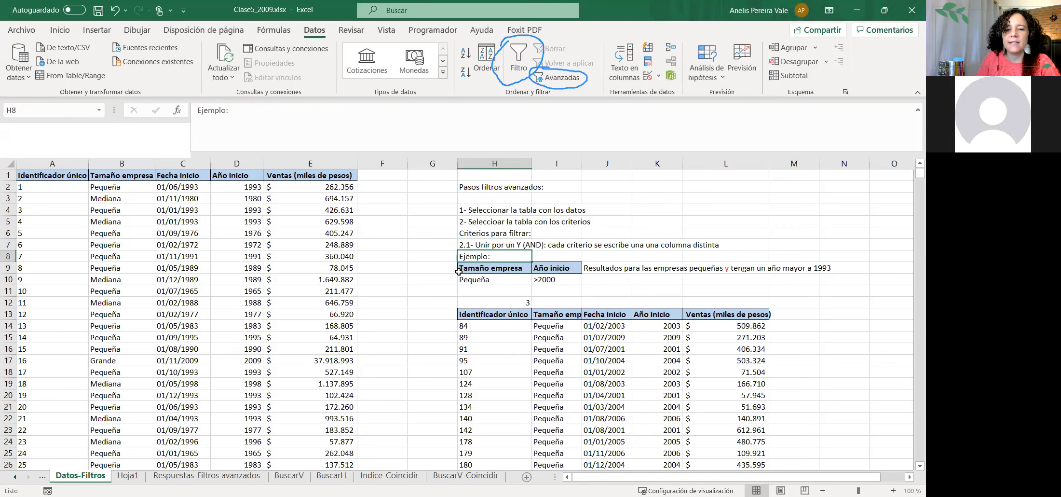
pyautogui.click(215, 111)
pyautogui.write('-Obte')
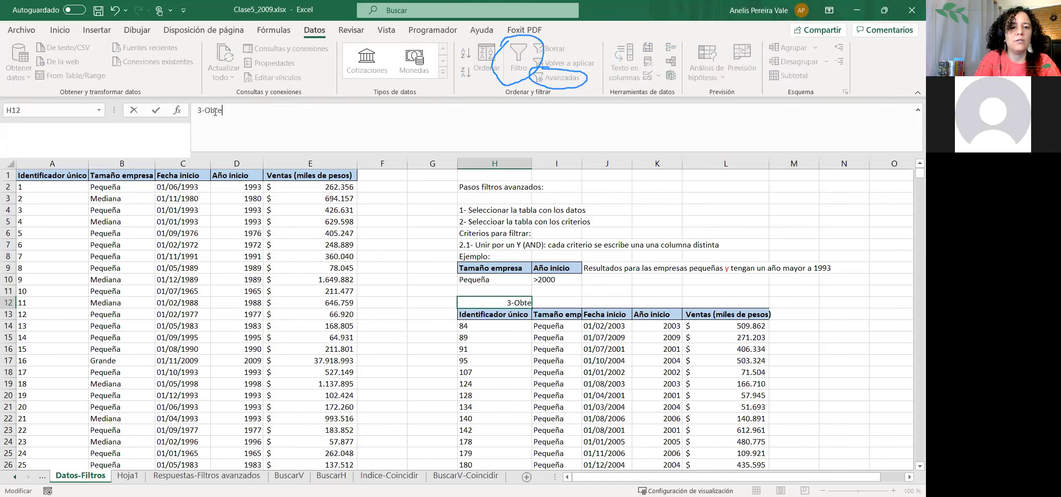
pyautogui.write('nemos los res')
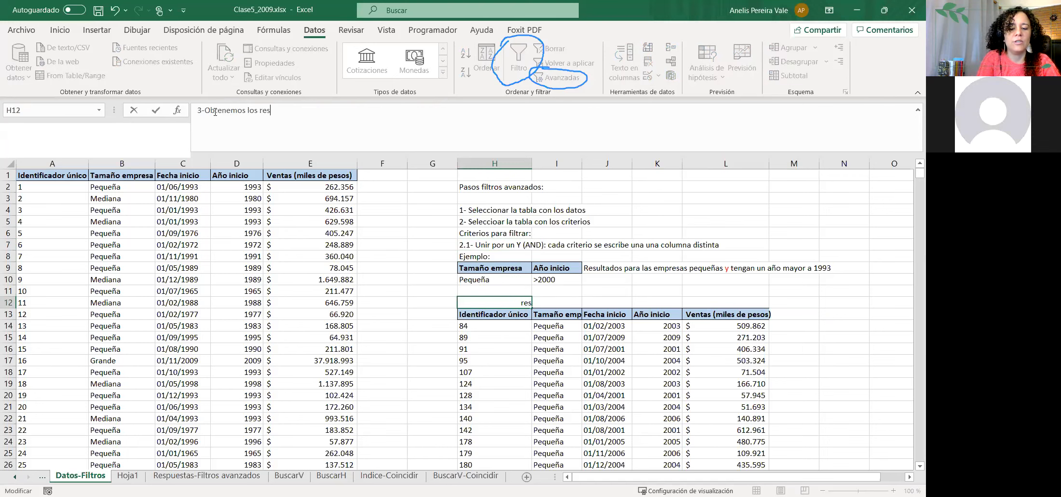
pyautogui.write('ultados del filtro')
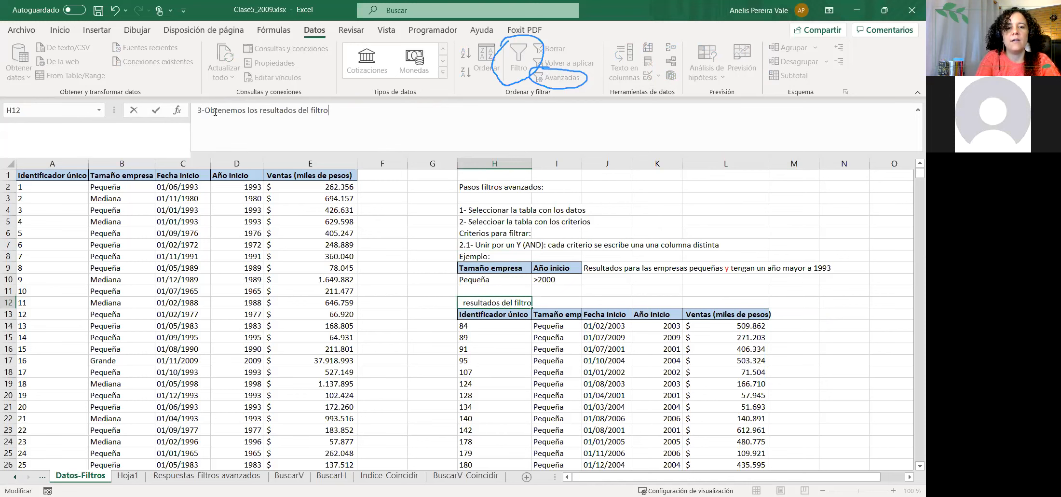
pyautogui.press('Return')
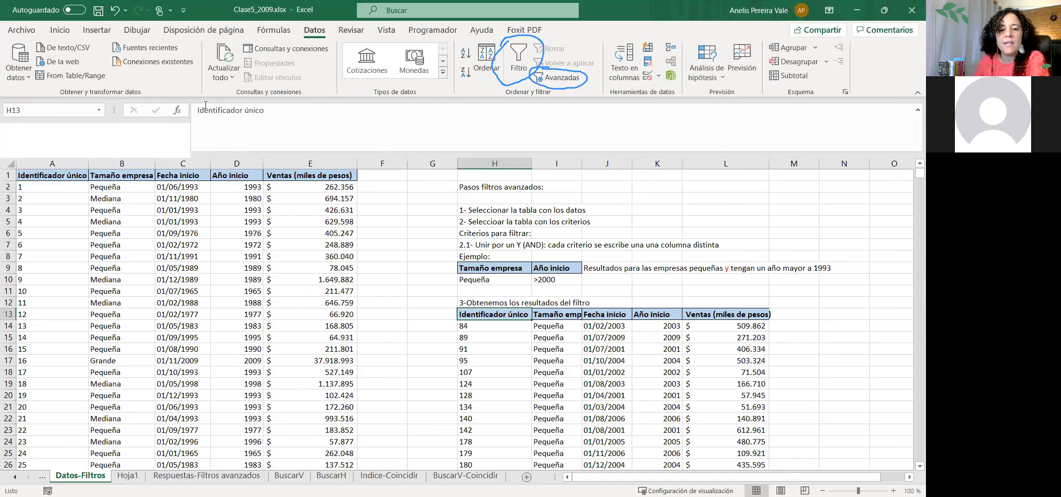
# - Enter the item number "2.2" in H11, directly below the AND example's criteria
pyautogui.click(471, 247)
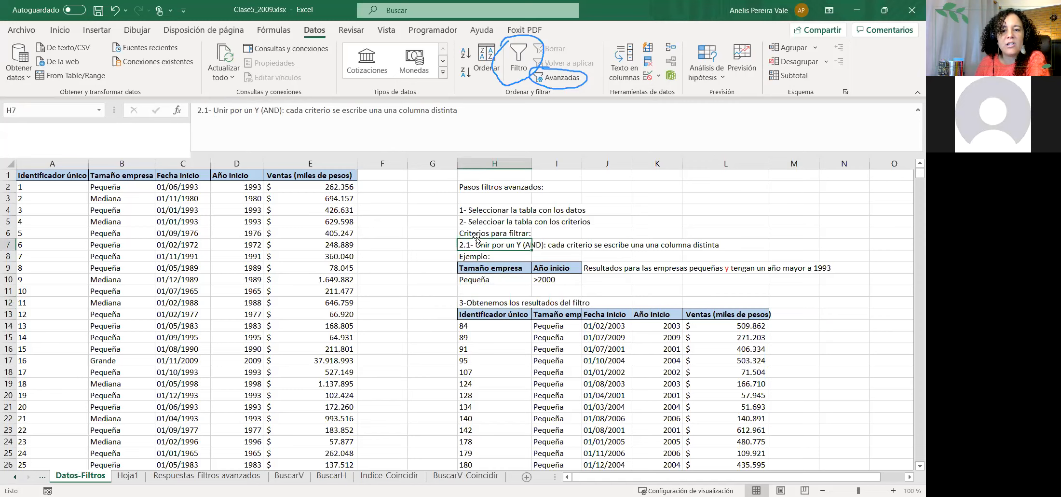
pyautogui.moveTo(466, 269); pyautogui.dragTo(574, 280)
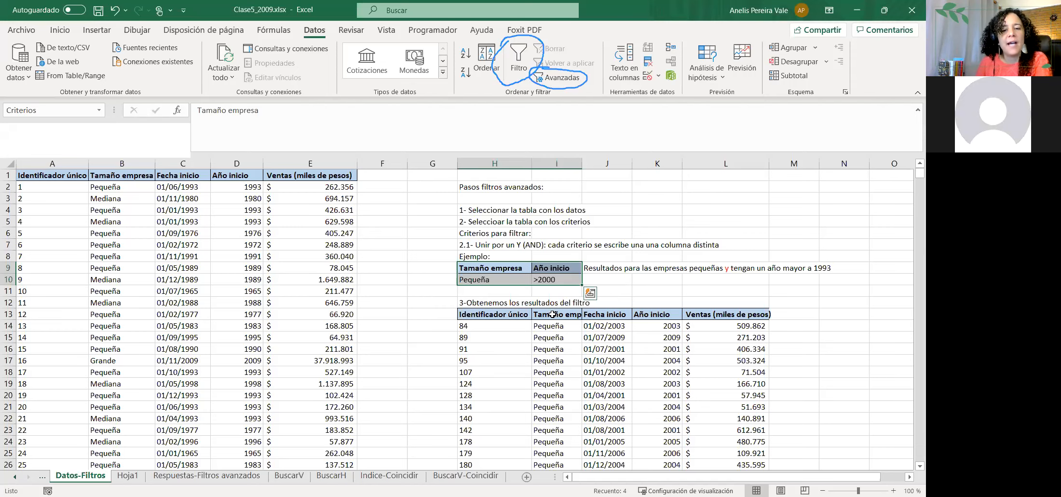
pyautogui.click(479, 291)
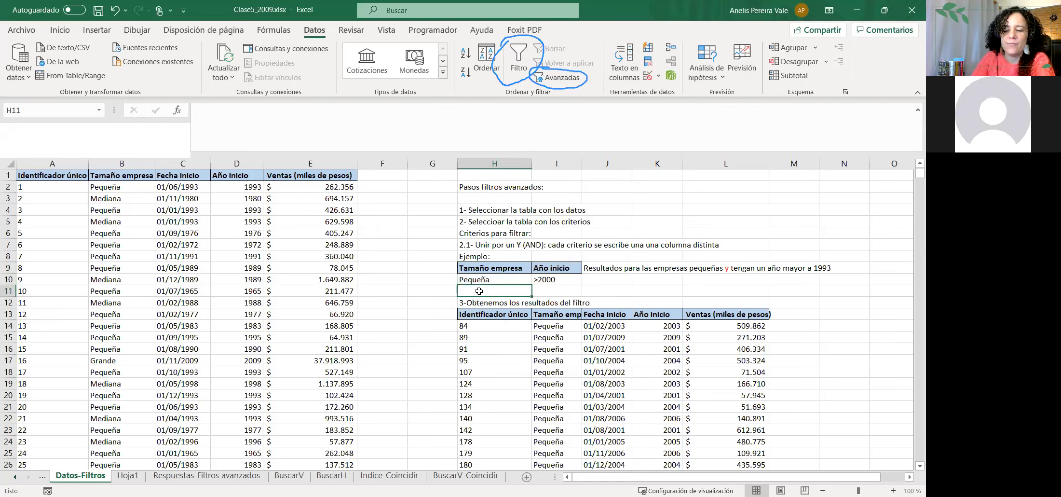
pyautogui.write('2.2')
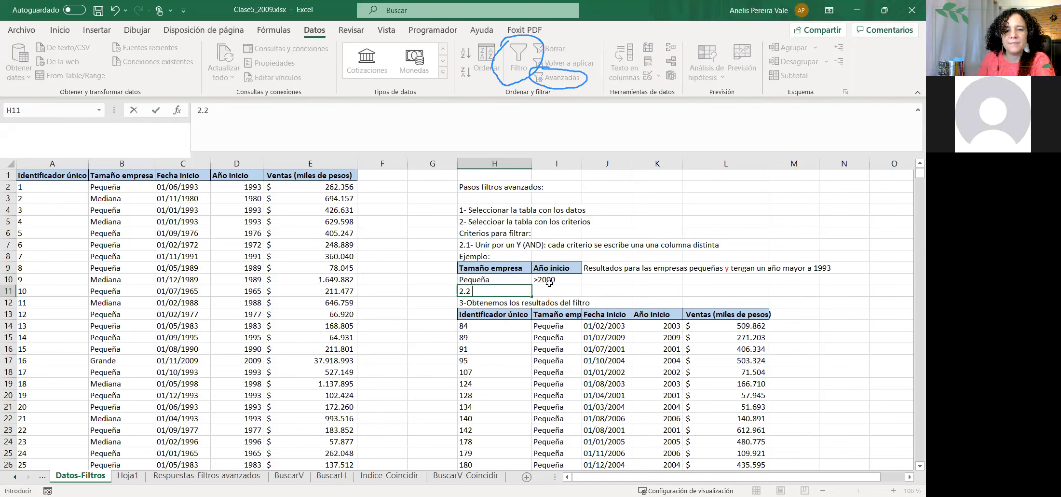
# - Append "(2.1)" to the end of the results note in H12
pyautogui.click(470, 302)
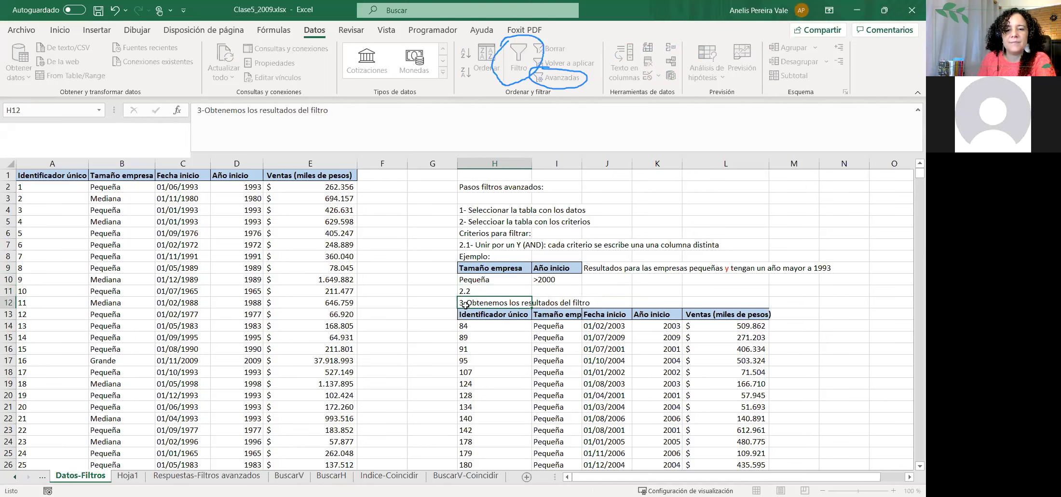
pyautogui.click(351, 118)
pyautogui.write('(2)')
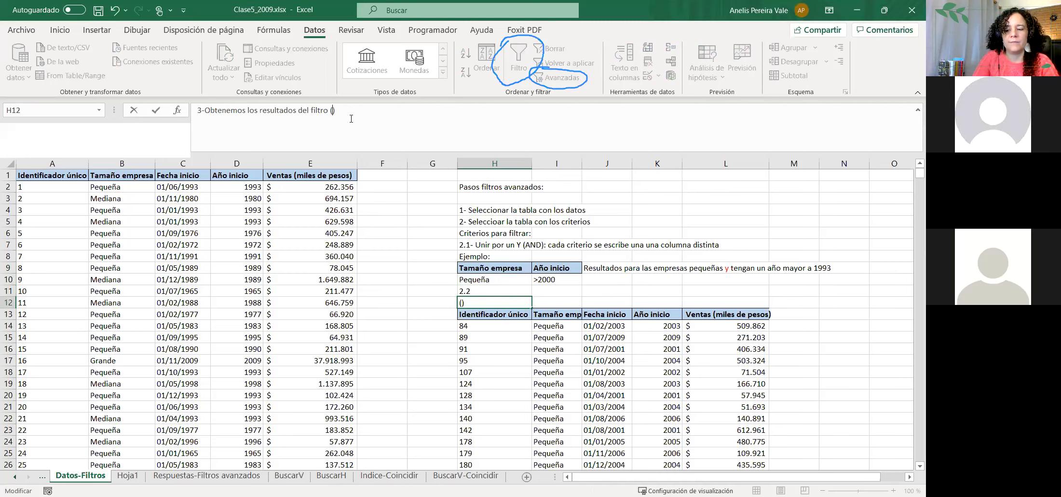
pyautogui.write(',1')
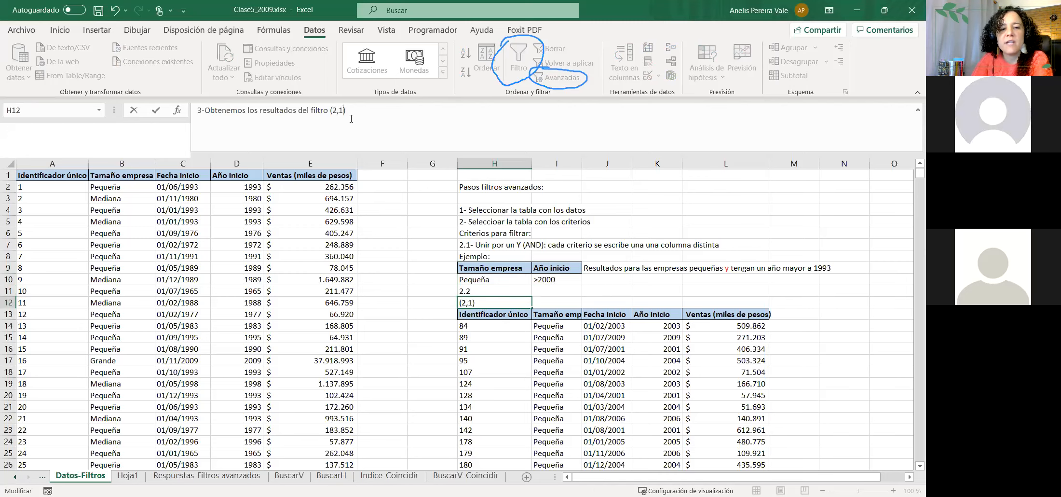
pyautogui.press('BackSpace')
pyautogui.press('BackSpace')
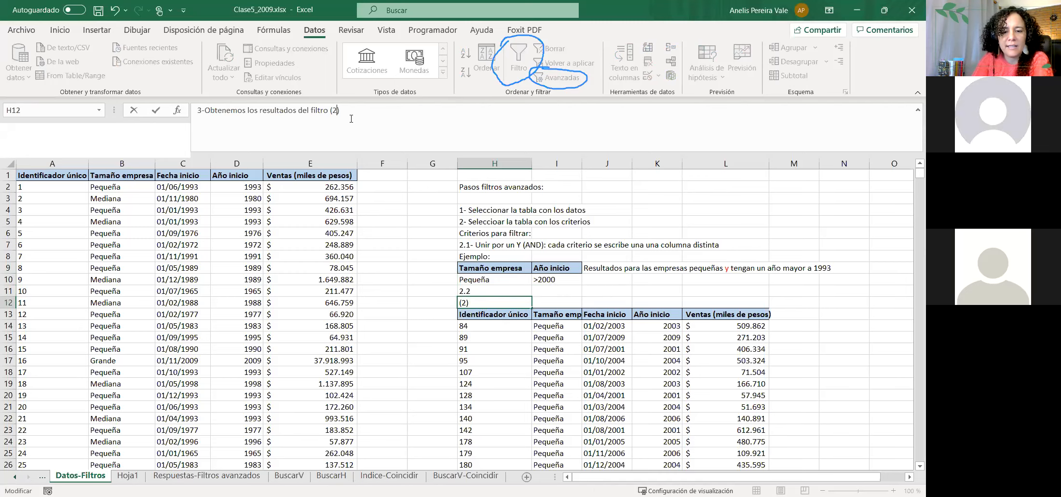
pyautogui.write('.1')
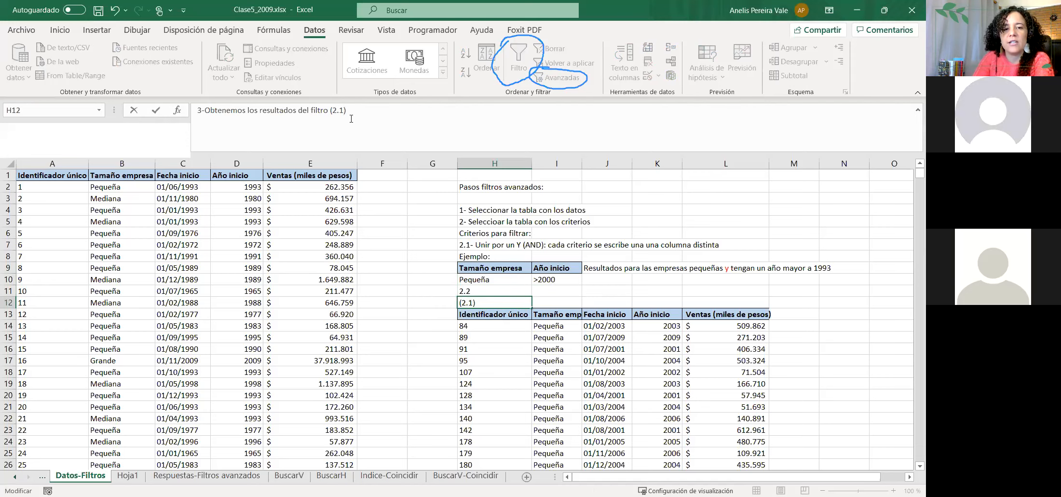
pyautogui.press('Return')
# - Confirm the H12 note and highlight columns H and I to point out the AND example's separate criteria columns
pyautogui.click(490, 290)
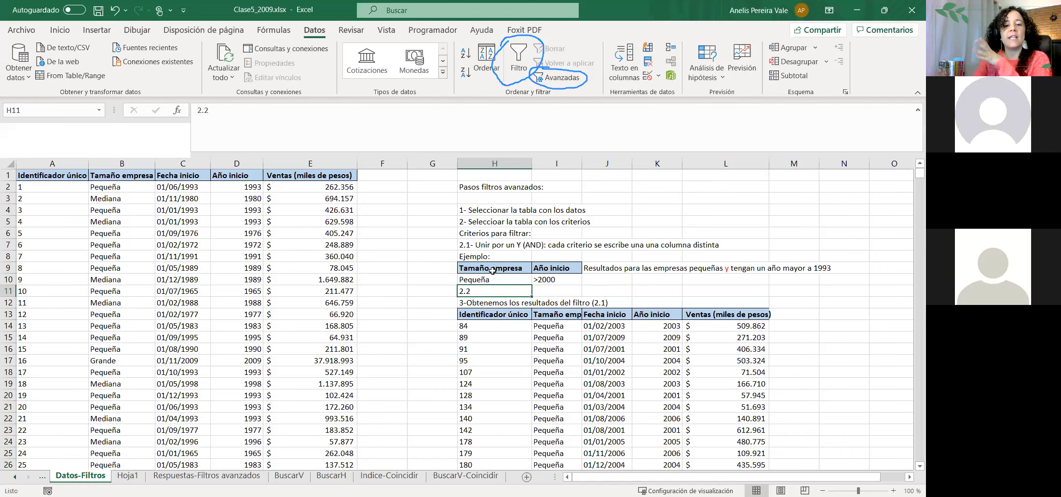
pyautogui.click(497, 163)
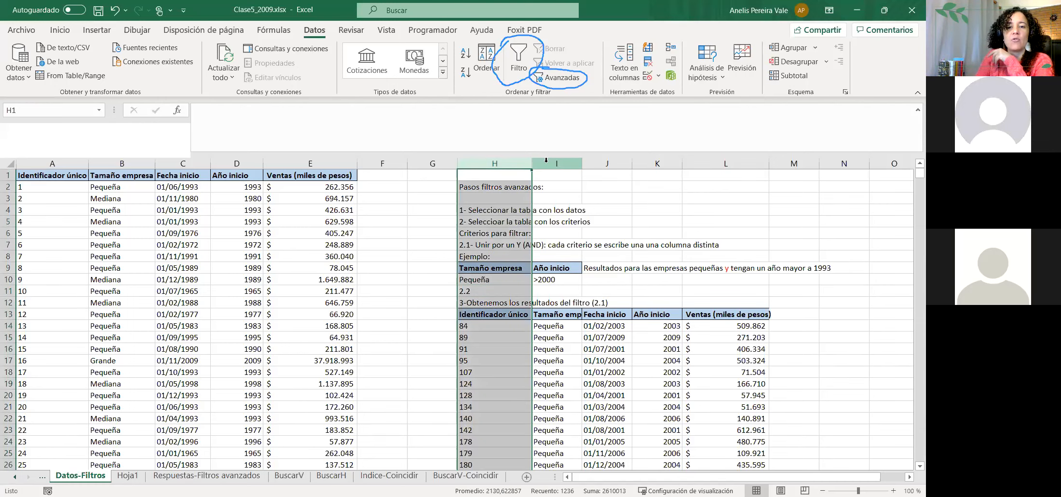
pyautogui.click(559, 164)
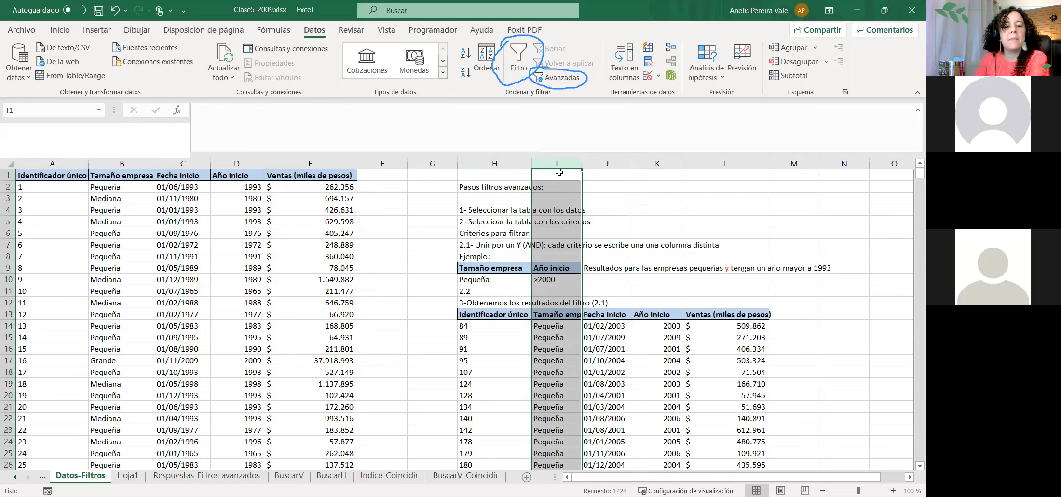
# - Complete the rule in H11 as "2.2 Unir por O (OR): cada criterio lo escribimos en filas diferentes"
pyautogui.click(465, 293)
pyautogui.click(231, 111)
pyautogui.write('Unir por O (')
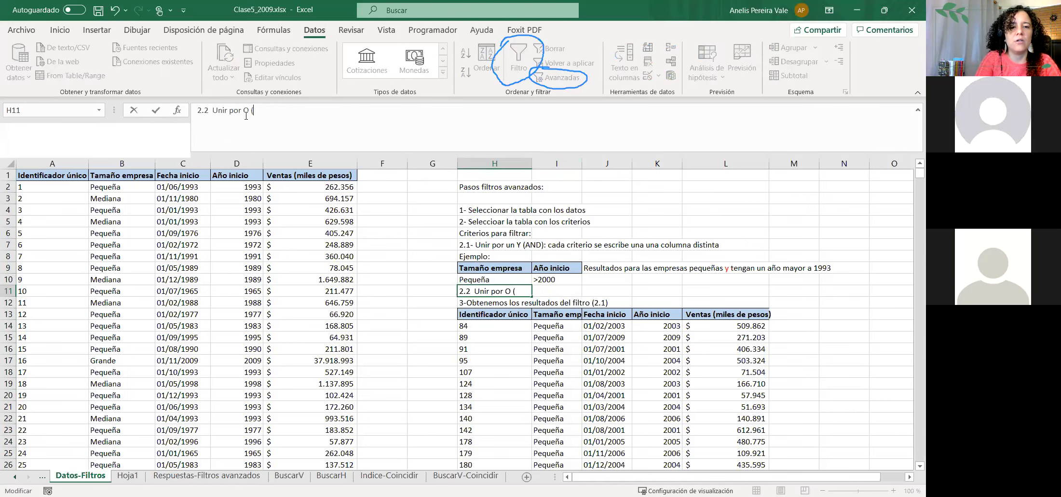
pyautogui.write('OR)')
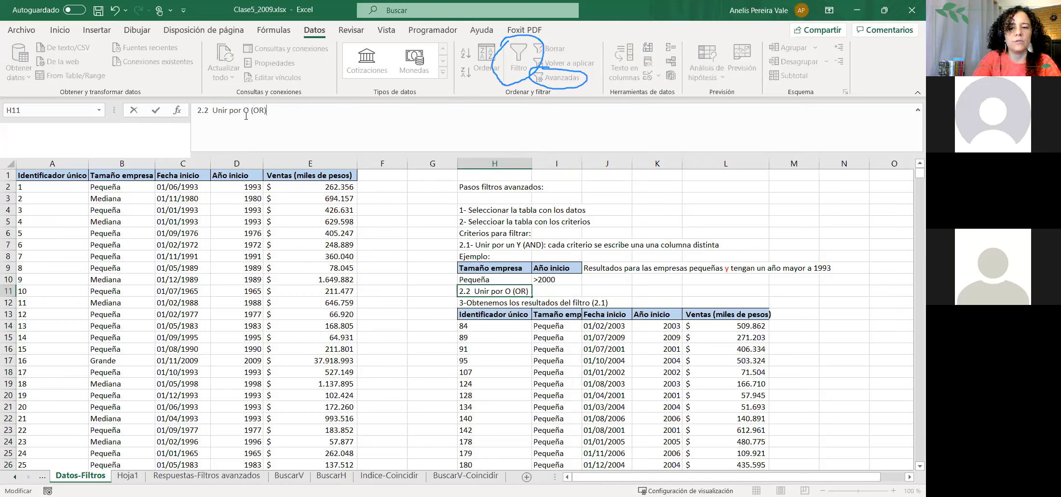
pyautogui.write(': cada criterio o')
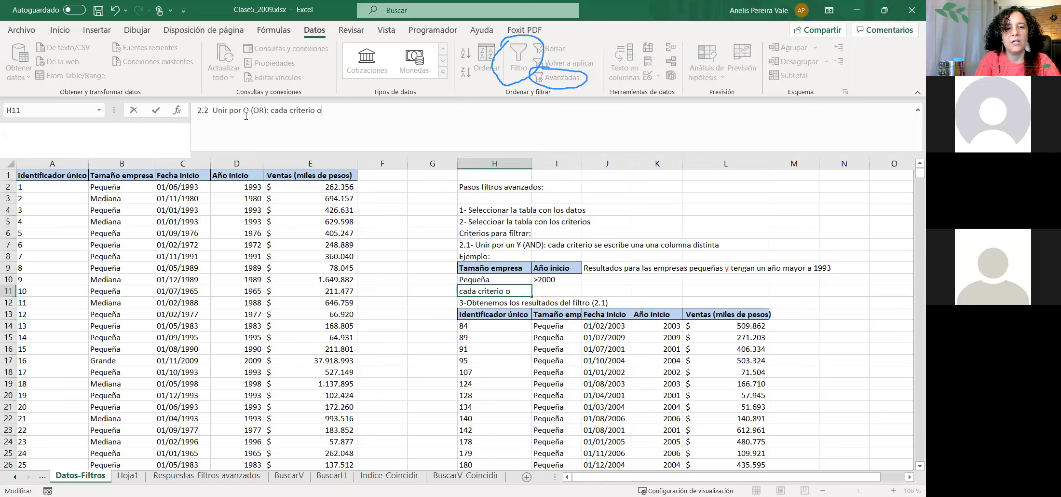
pyautogui.press('BackSpace')
pyautogui.write('lo escribirm')
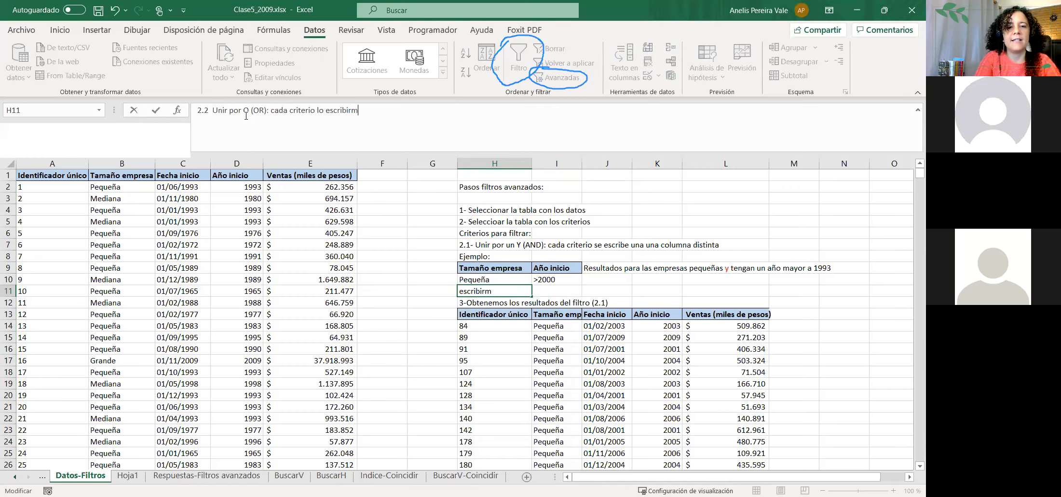
pyautogui.press('BackSpace')
pyautogui.press('BackSpace')
pyautogui.write('mos en ')
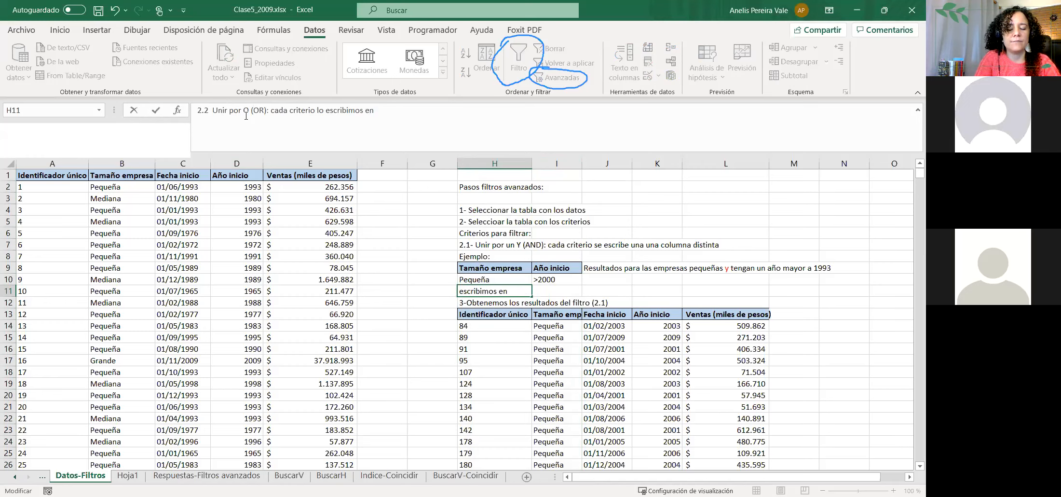
pyautogui.write('filas diferente')
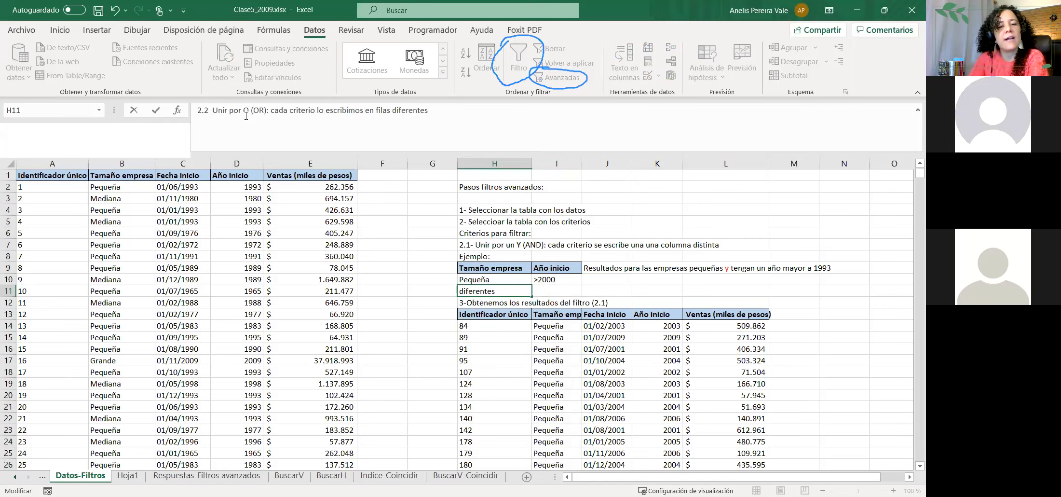
pyautogui.press('Return')
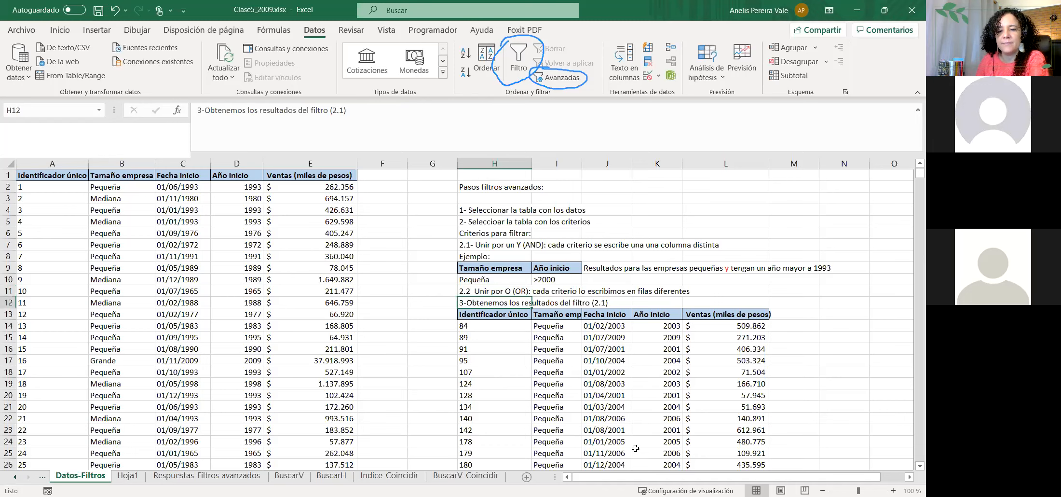
# - Set the year at the end of the AND example's description in J9 to 2000
pyautogui.hscroll(1, 621, 479)
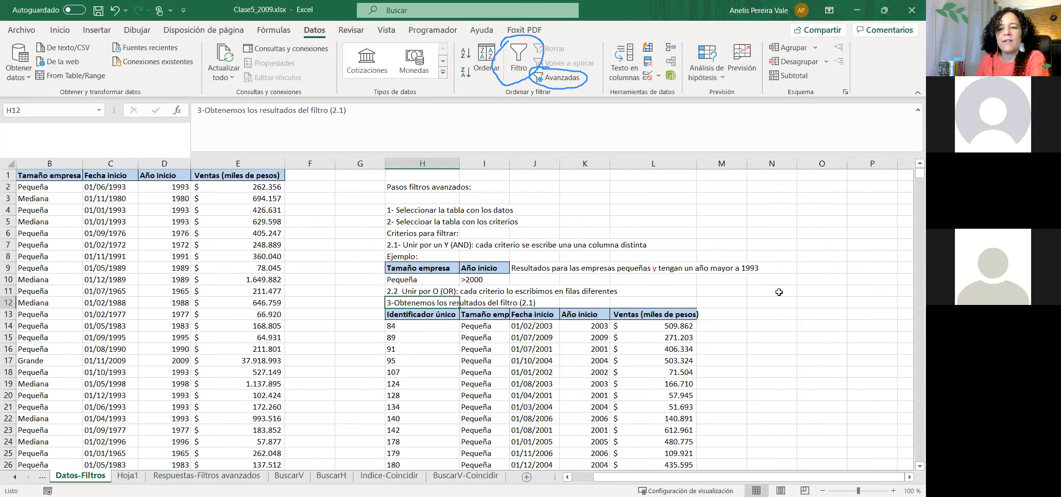
pyautogui.click(750, 266)
pyautogui.click(517, 265)
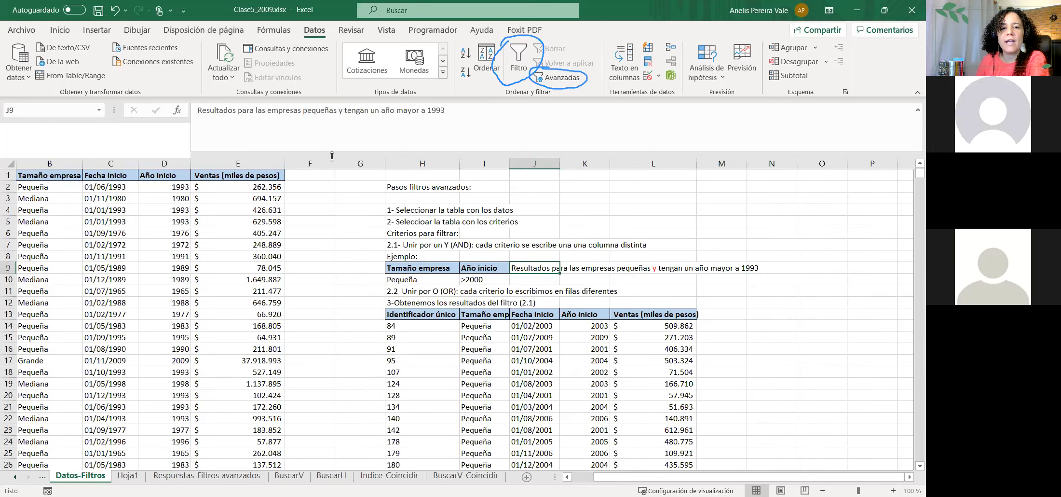
pyautogui.click(457, 112)
pyautogui.press('BackSpace')
pyautogui.press('BackSpace')
pyautogui.press('BackSpace')
pyautogui.press('BackSpace')
pyautogui.write('2000')
pyautogui.press('Return')
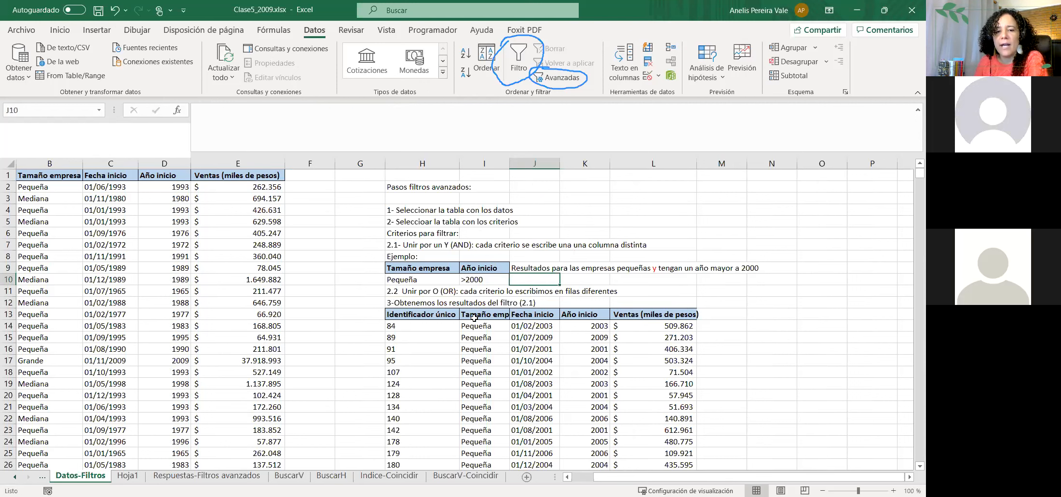
# - Copy the criteria headers "Tamaño empresa" and "Año inicio" from H9:I9 into N10:O10 for the OR example
pyautogui.click(623, 284)
pyautogui.click(777, 291)
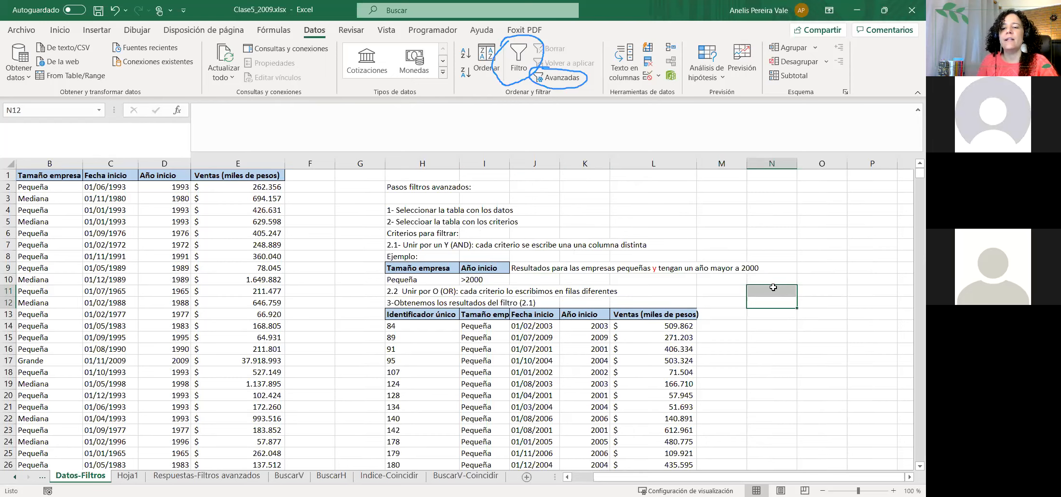
pyautogui.click(399, 303)
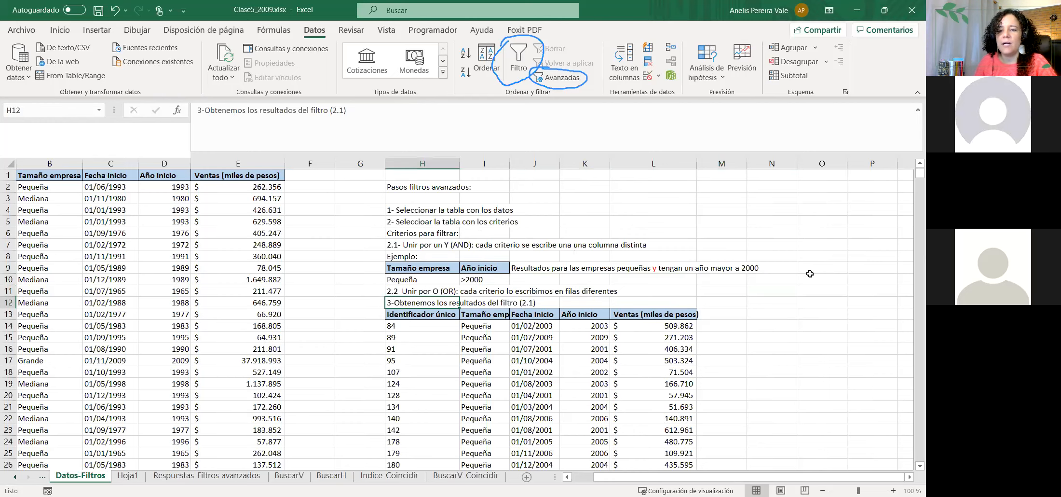
pyautogui.click(414, 269)
pyautogui.moveTo(522, 274); pyautogui.dragTo(497, 269)
pyautogui.hotkey('ctrl', 'c')
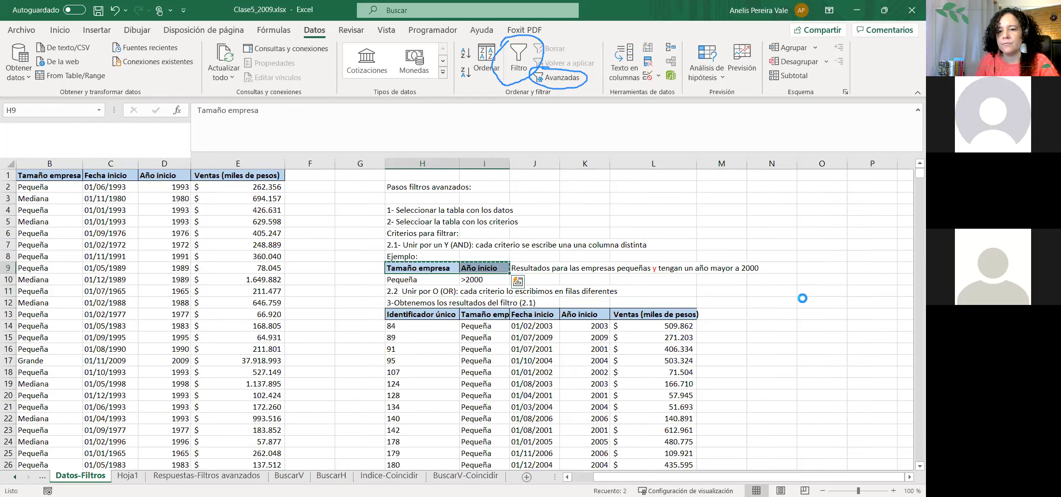
pyautogui.click(768, 279)
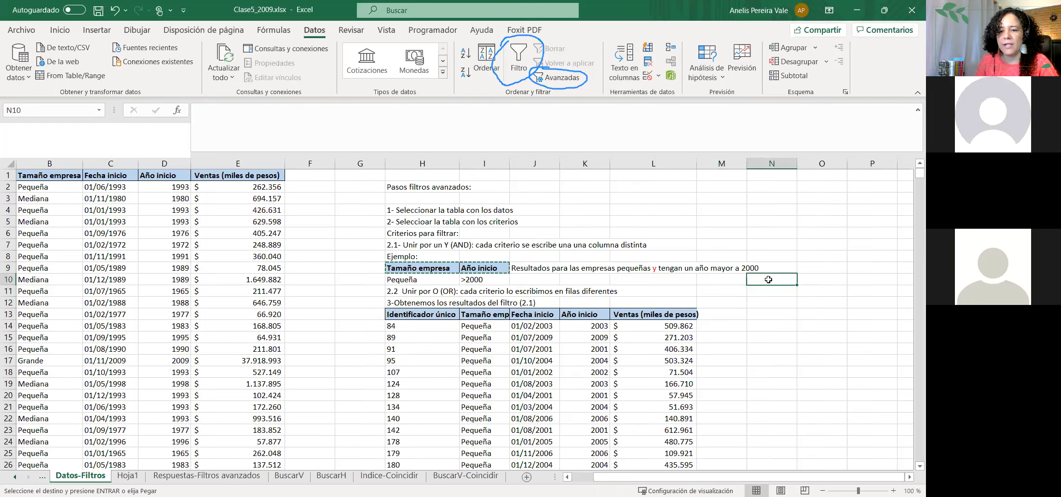
pyautogui.hotkey('ctrl', 'v')
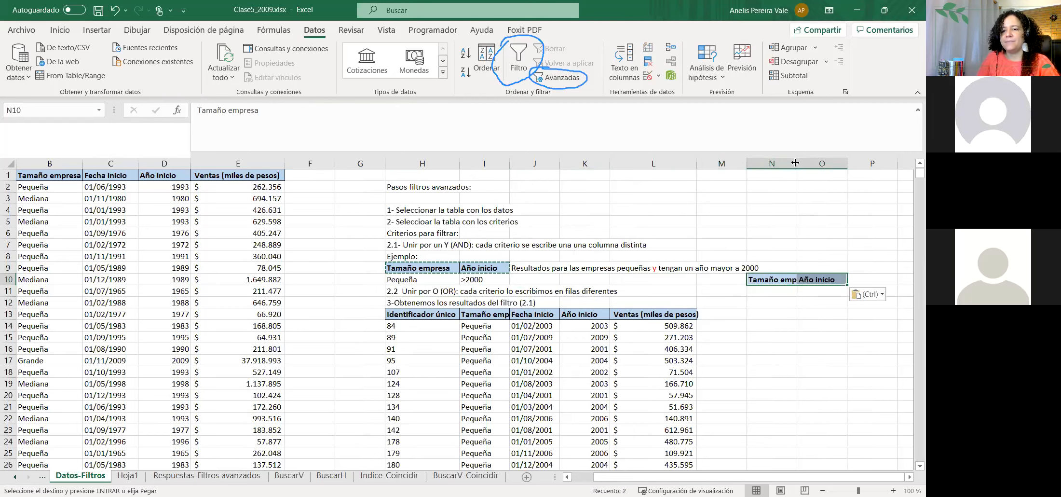
# - Widen column N so its header fits in full, and widen column O slightly
pyautogui.moveTo(797, 162); pyautogui.dragTo(816, 165)
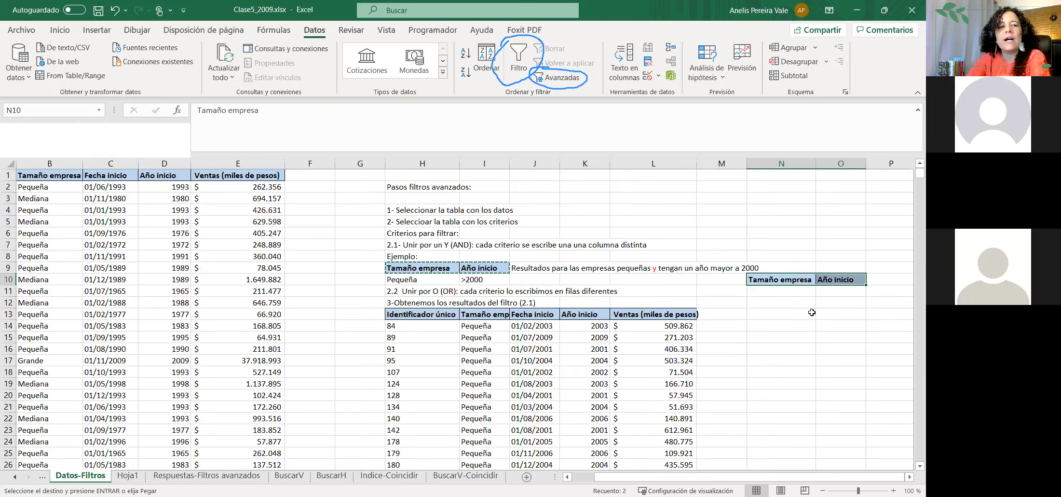
pyautogui.press('Escape')
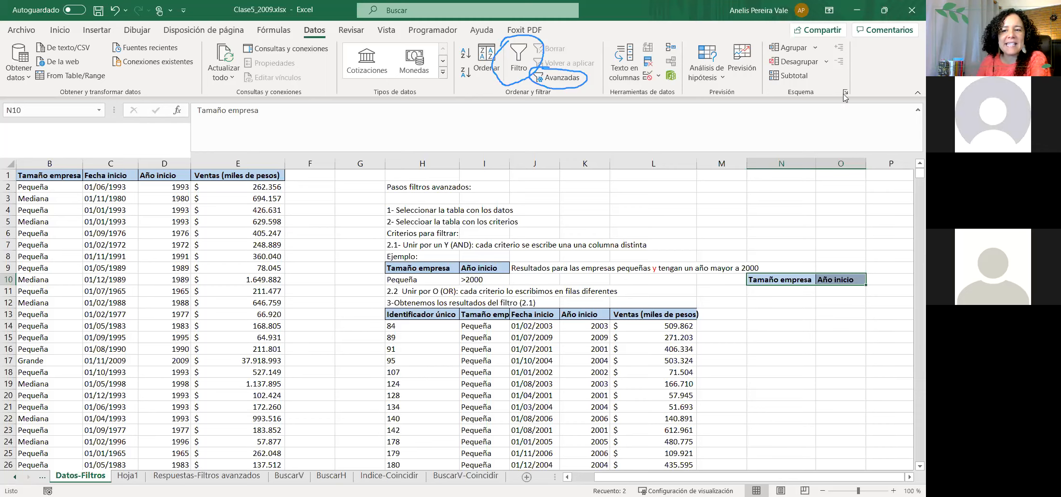
pyautogui.click(774, 164)
pyautogui.click(838, 165)
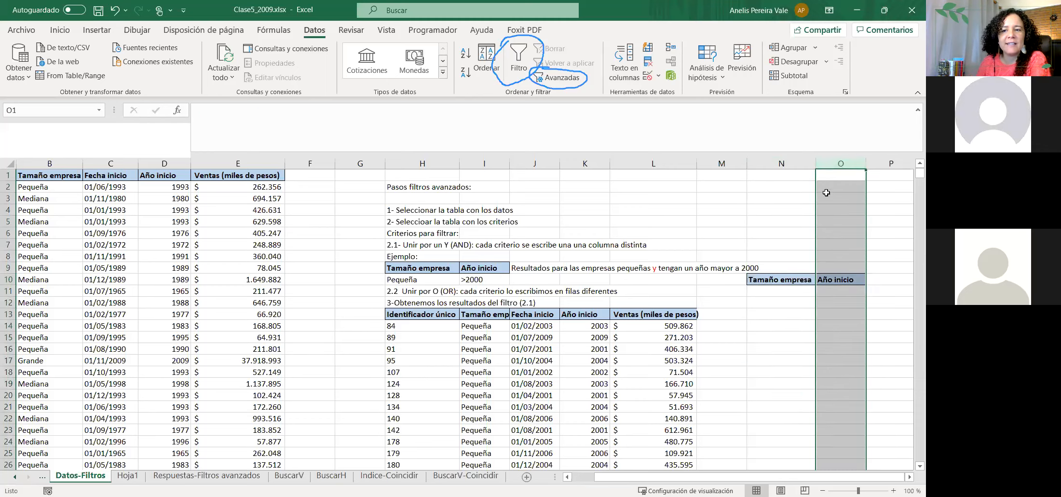
pyautogui.moveTo(867, 159); pyautogui.dragTo(872, 159)
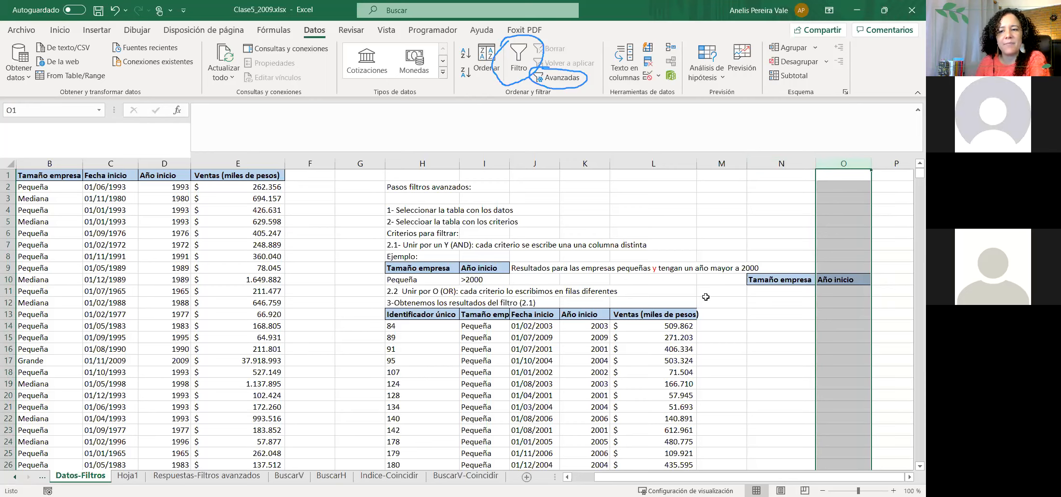
# - Copy the criterion "Pequeña" from H10 into N11, under the OR example's "Tamaño empresa" header
pyautogui.click(765, 290)
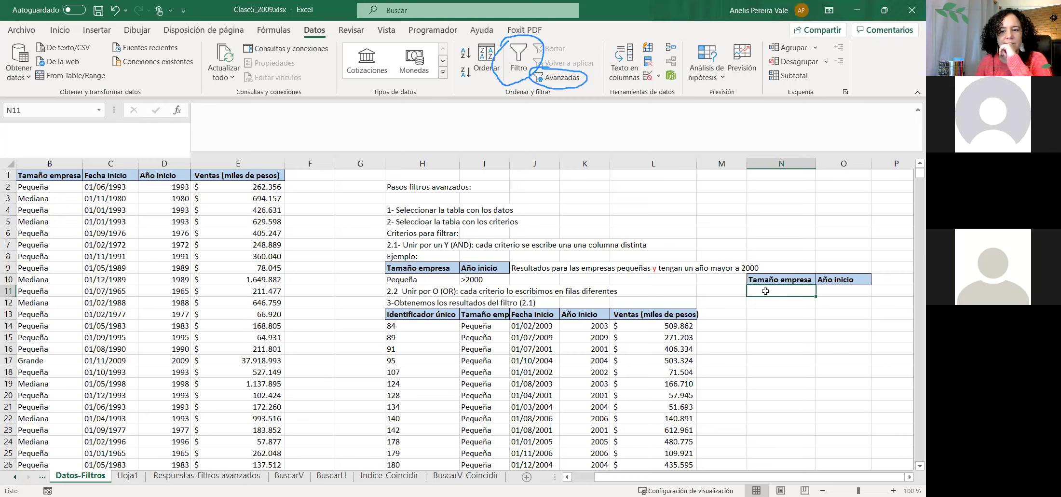
pyautogui.click(440, 279)
pyautogui.hotkey('ctrl', 'c')
pyautogui.click(763, 292)
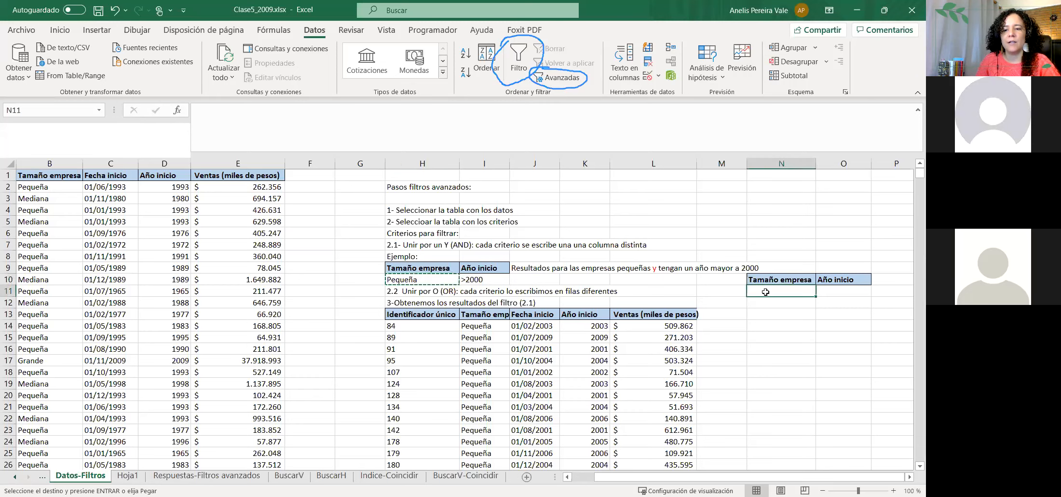
pyautogui.hotkey('ctrl', 'v')
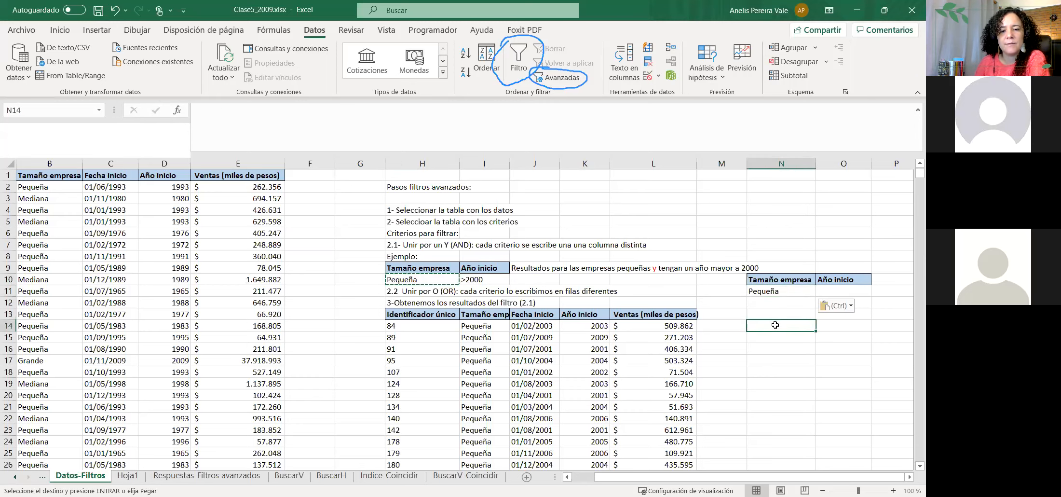
# - Copy the criterion ">2000" from I10 into O12, one row below the OR example's size criterion
pyautogui.click(485, 279)
pyautogui.press('Escape')
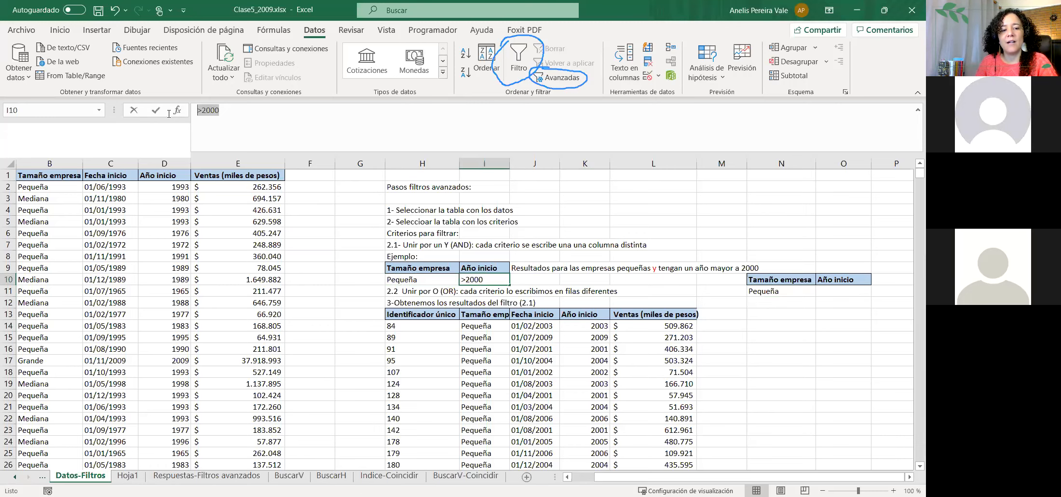
pyautogui.click(560, 77)
pyautogui.click(851, 362)
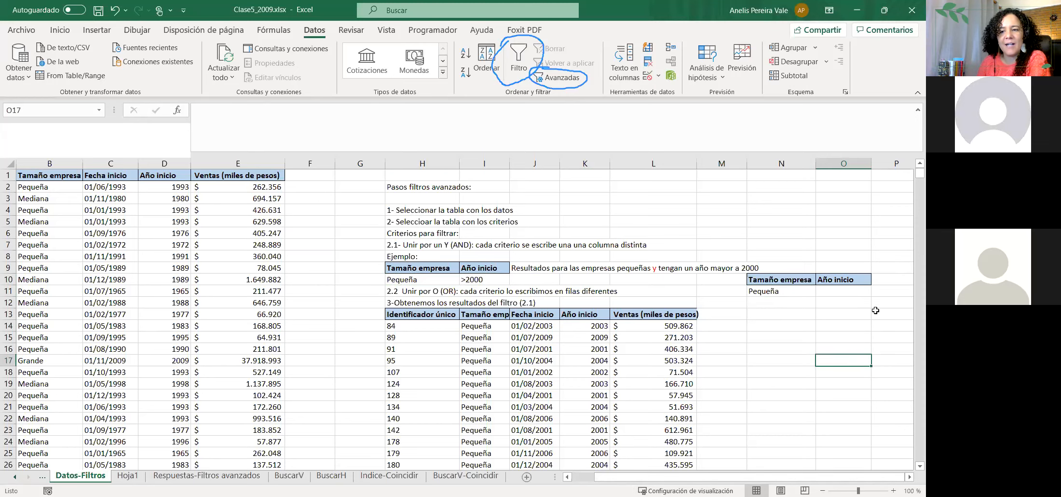
pyautogui.click(841, 304)
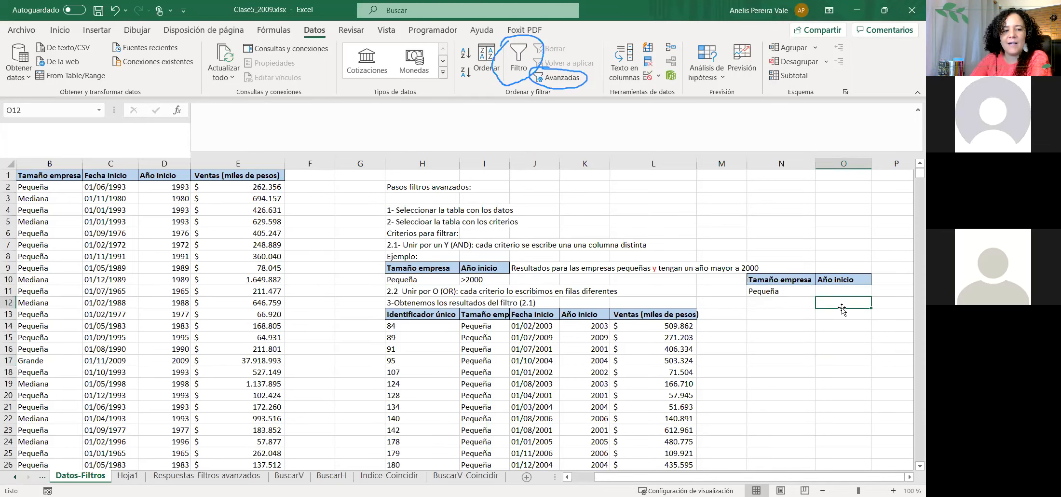
pyautogui.hscroll(1, 842, 307)
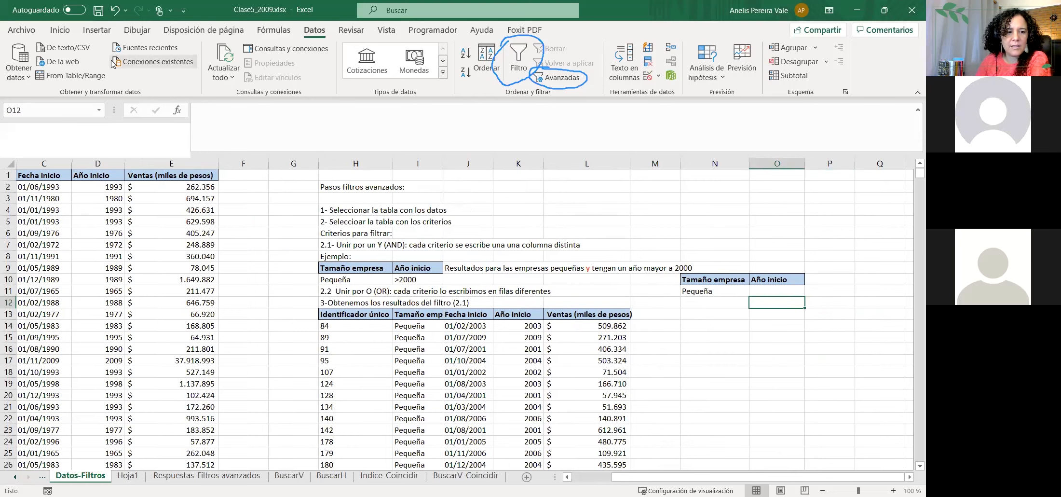
pyautogui.click(8, 303)
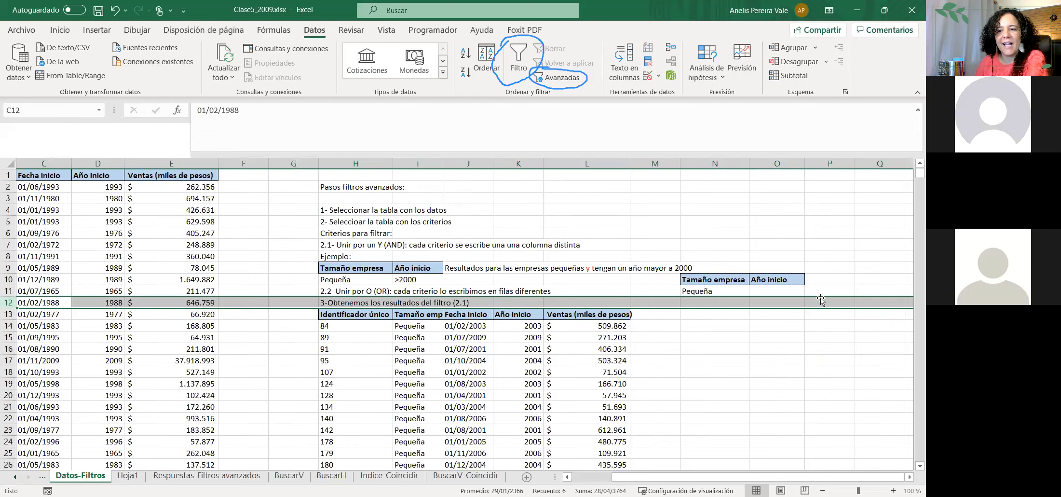
pyautogui.click(770, 301)
pyautogui.hotkey('ctrl', 'v')
pyautogui.click(755, 355)
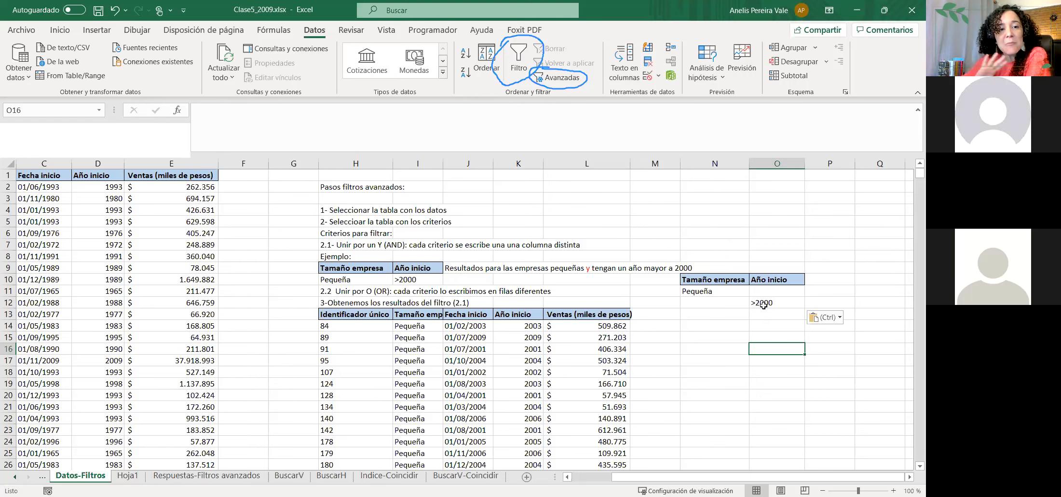
# - Review the AND example's description and criteria in H9:I10, and highlight the OR rule in row 11 for comparison
pyautogui.click(448, 268)
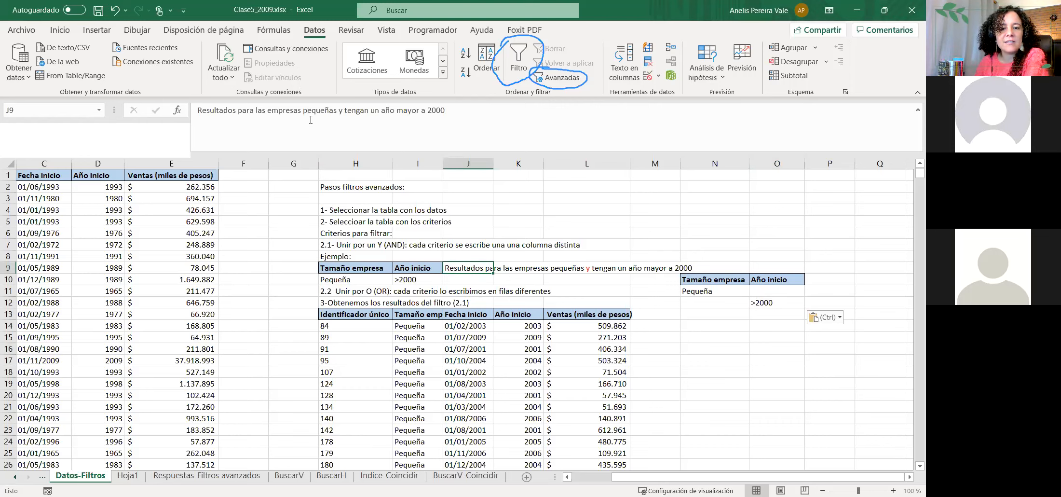
pyautogui.press('Up')
pyautogui.press('Up')
pyautogui.press('Left')
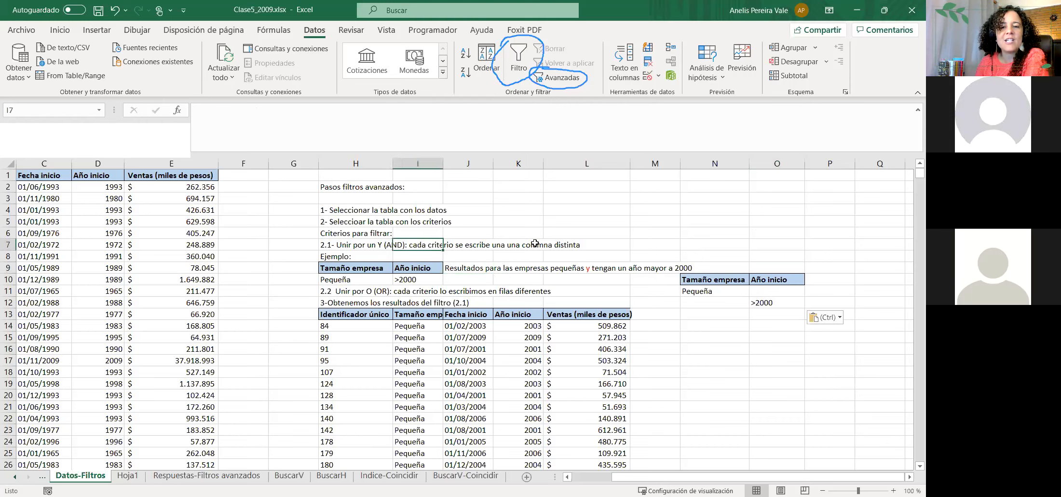
pyautogui.moveTo(364, 269); pyautogui.dragTo(413, 280)
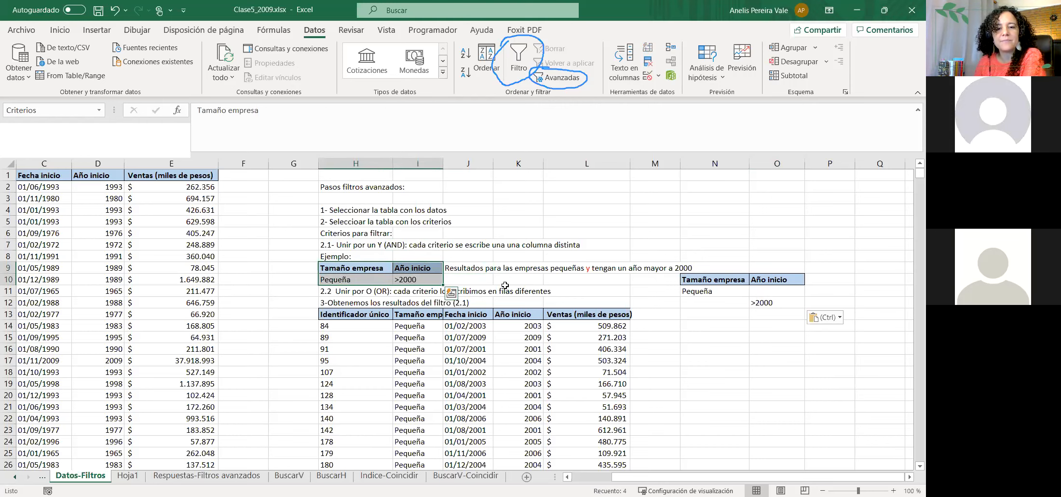
pyautogui.moveTo(348, 292); pyautogui.dragTo(547, 288)
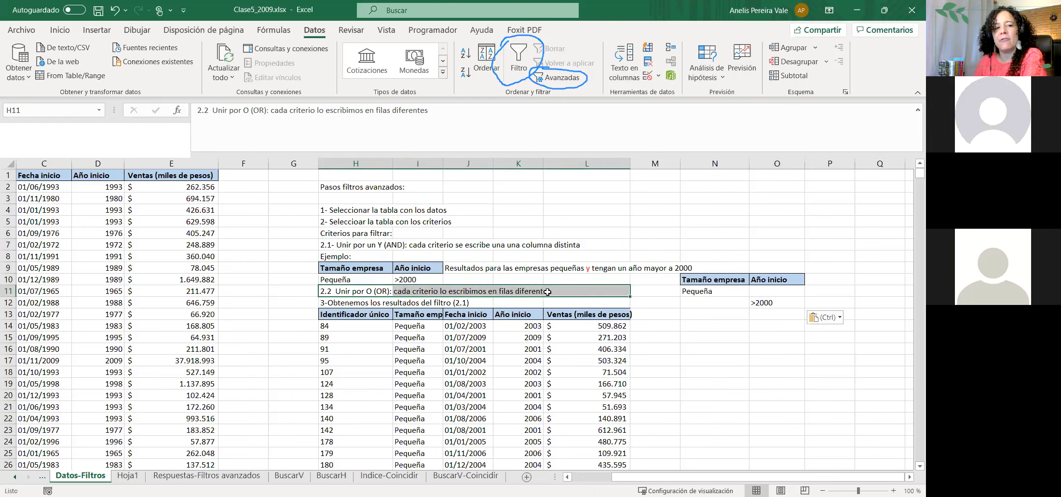
# - Review the OR example's criteria range N10:O12 against the OR rule written in row 11
pyautogui.click(664, 328)
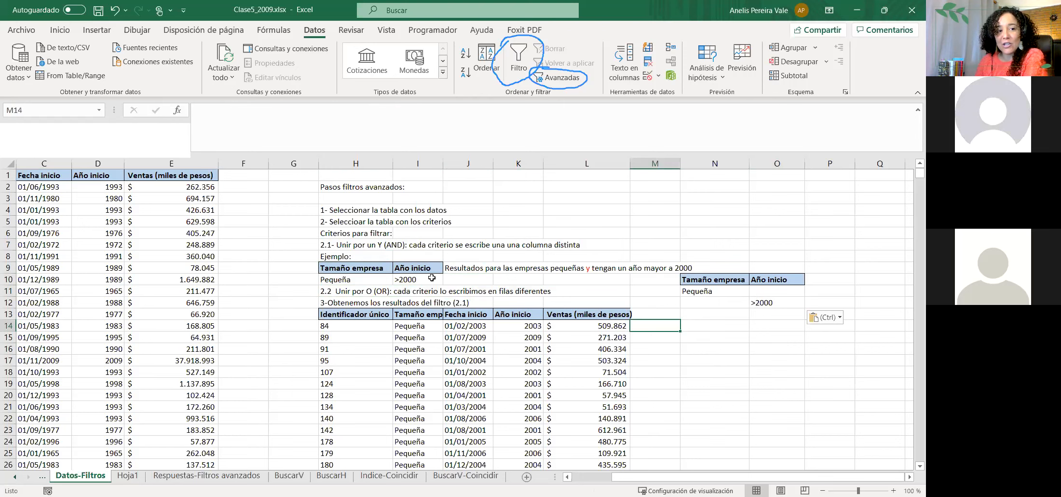
pyautogui.moveTo(699, 280); pyautogui.dragTo(783, 302)
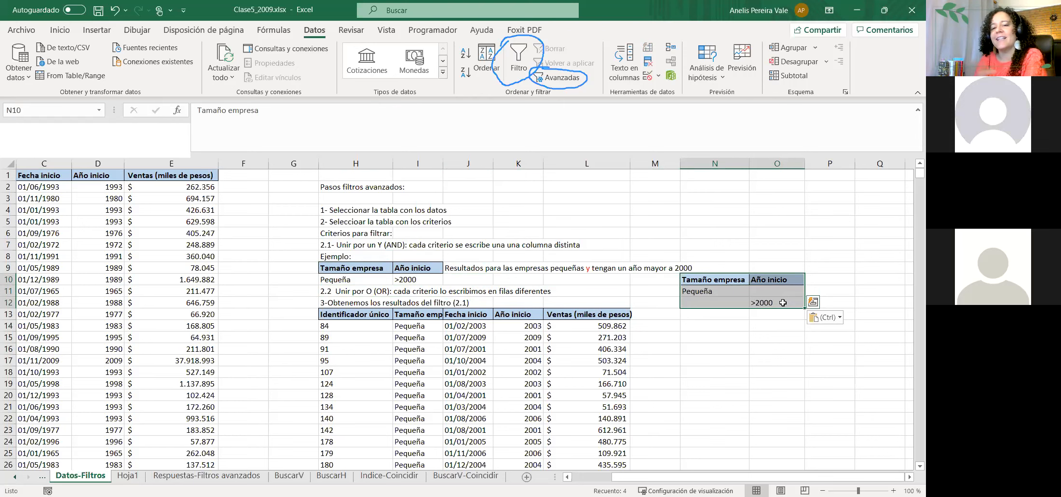
pyautogui.click(743, 326)
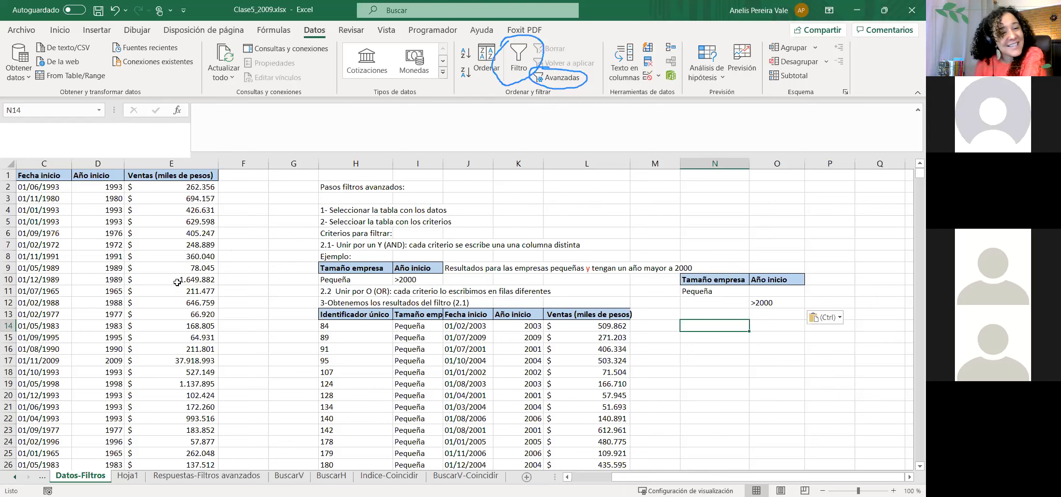
pyautogui.press('Up')
pyautogui.press('Up')
pyautogui.press('Up')
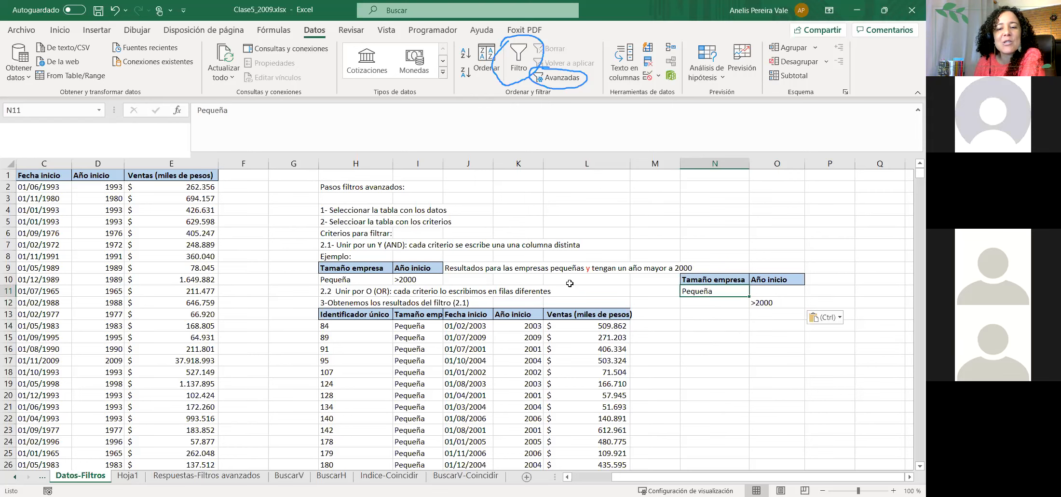
pyautogui.moveTo(347, 293); pyautogui.dragTo(593, 289)
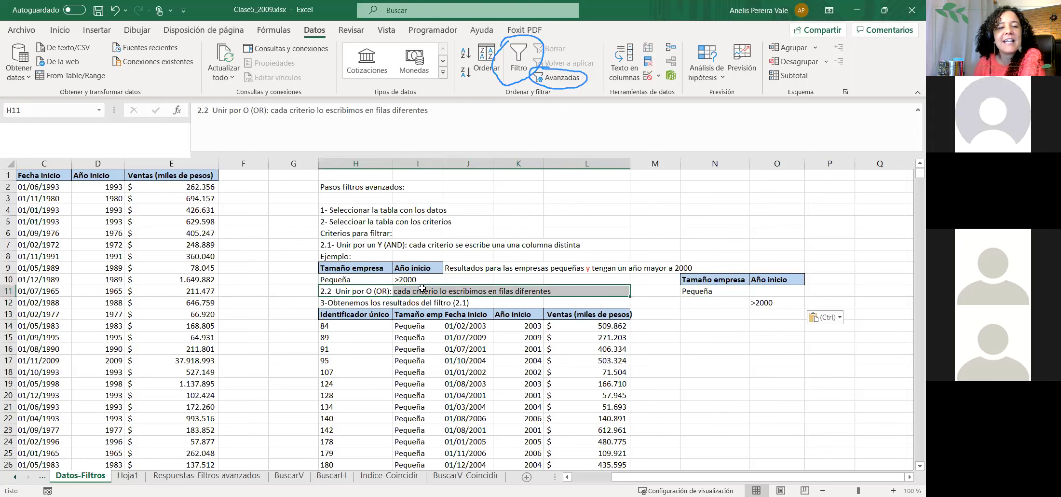
# - Enter 1 in M11, beside the OR example's "Pequeña" criterion
pyautogui.moveTo(710, 281); pyautogui.dragTo(660, 291)
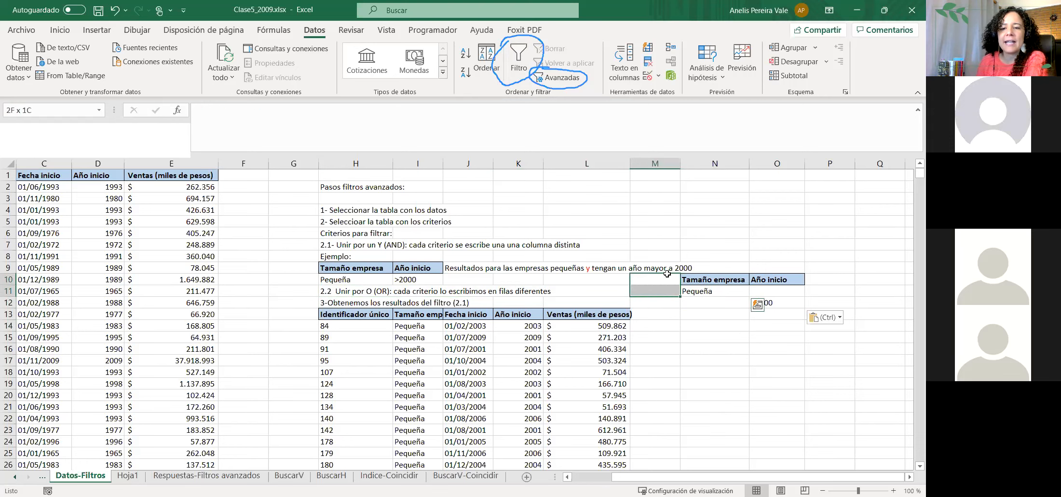
pyautogui.click(662, 289)
pyautogui.write('1')
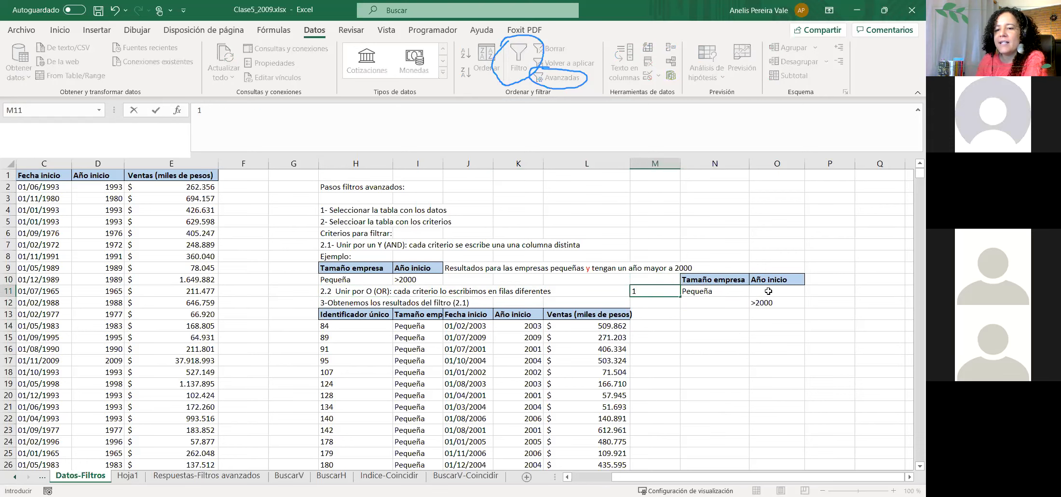
pyautogui.moveTo(771, 280); pyautogui.dragTo(766, 305)
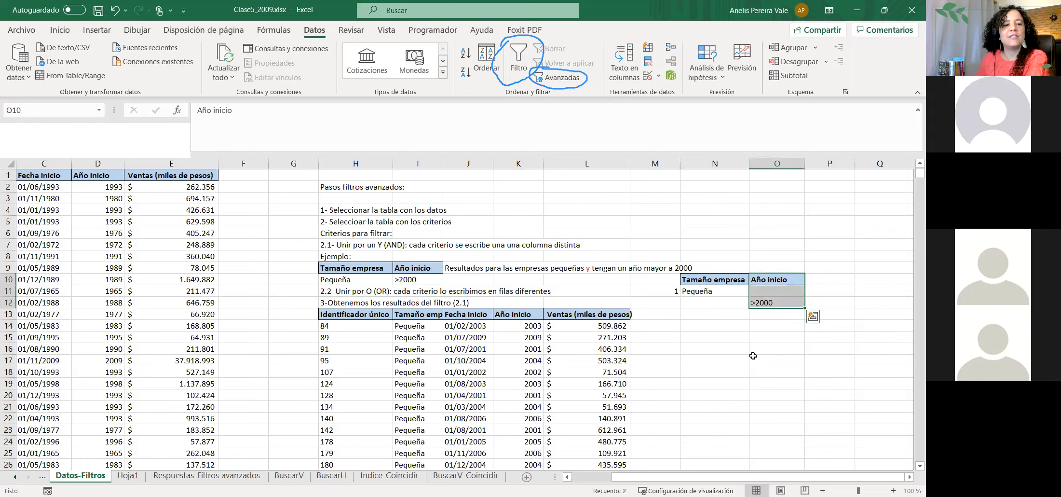
# - Compare the layout of the AND criteria in H9:I10 with the OR criteria in N10:O12
pyautogui.click(733, 336)
pyautogui.click(758, 305)
pyautogui.click(761, 292)
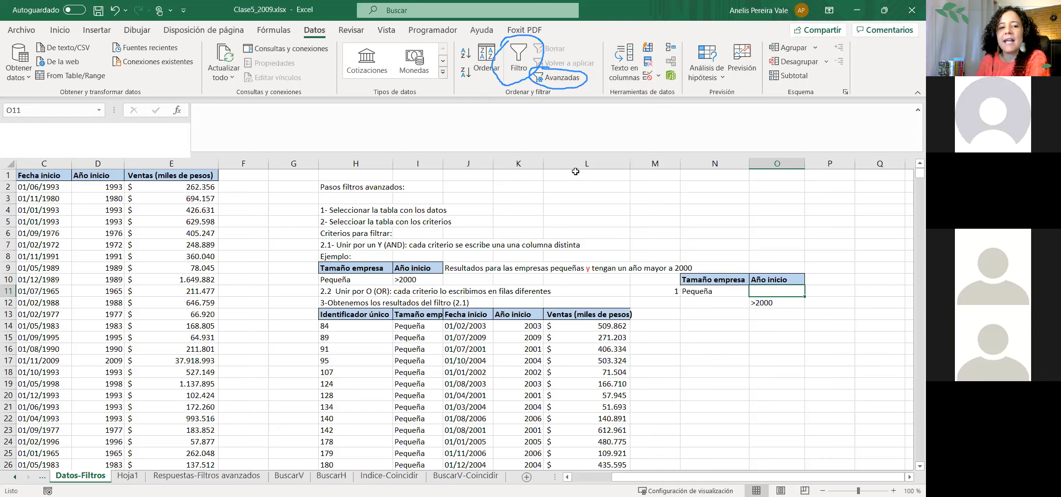
pyautogui.moveTo(344, 264); pyautogui.dragTo(410, 279)
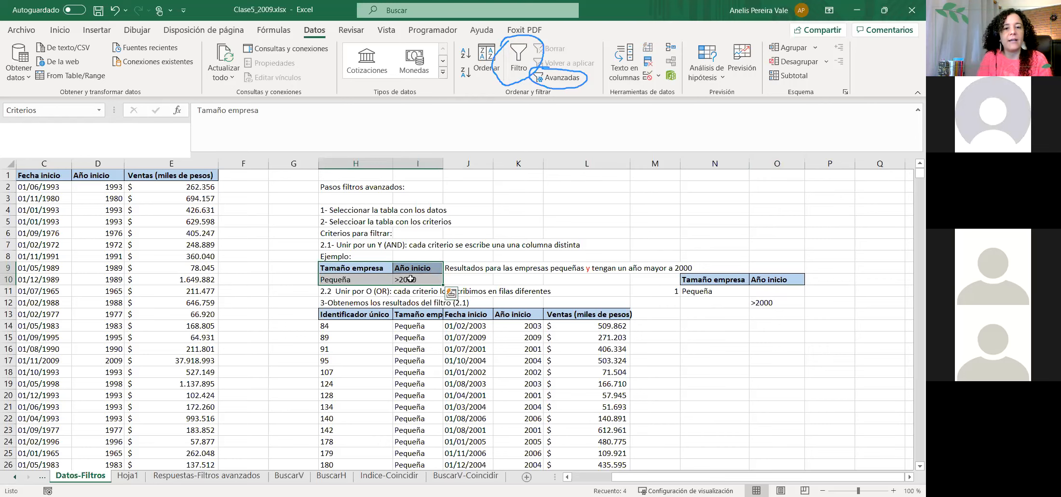
pyautogui.moveTo(703, 278); pyautogui.dragTo(780, 302)
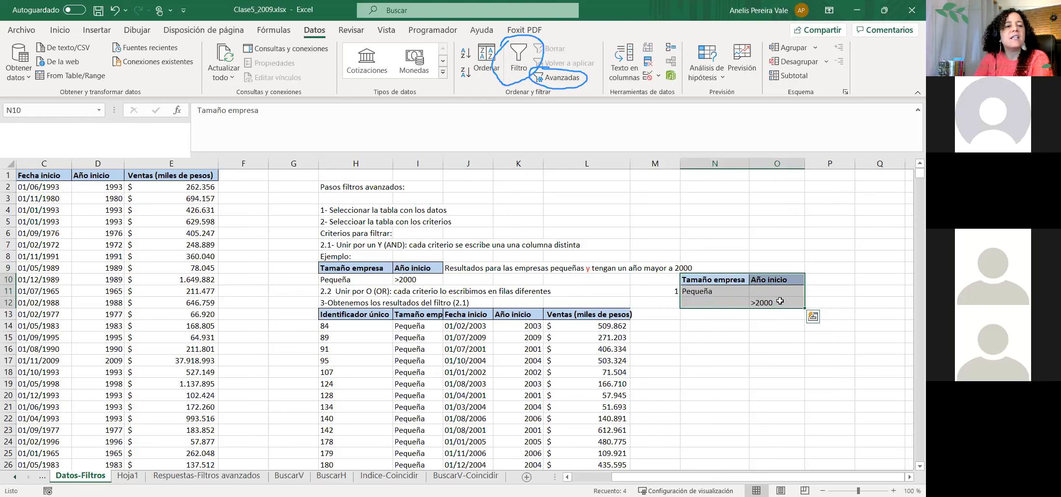
pyautogui.click(724, 338)
pyautogui.click(699, 323)
pyautogui.click(693, 314)
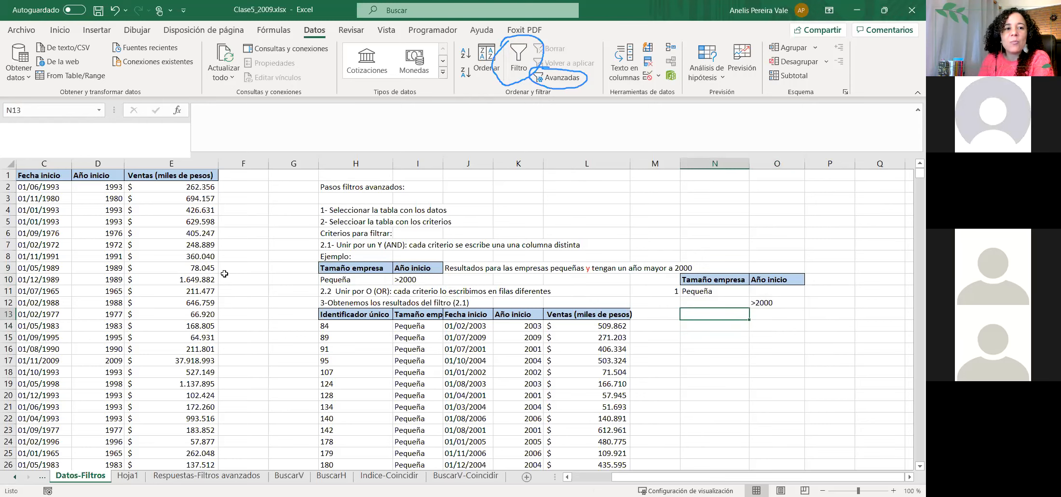
# - Look through the AND filter's extracted records below row 13 in columns H to L
pyautogui.scroll(-20, 386, 403)
pyautogui.scroll(20, 387, 407)
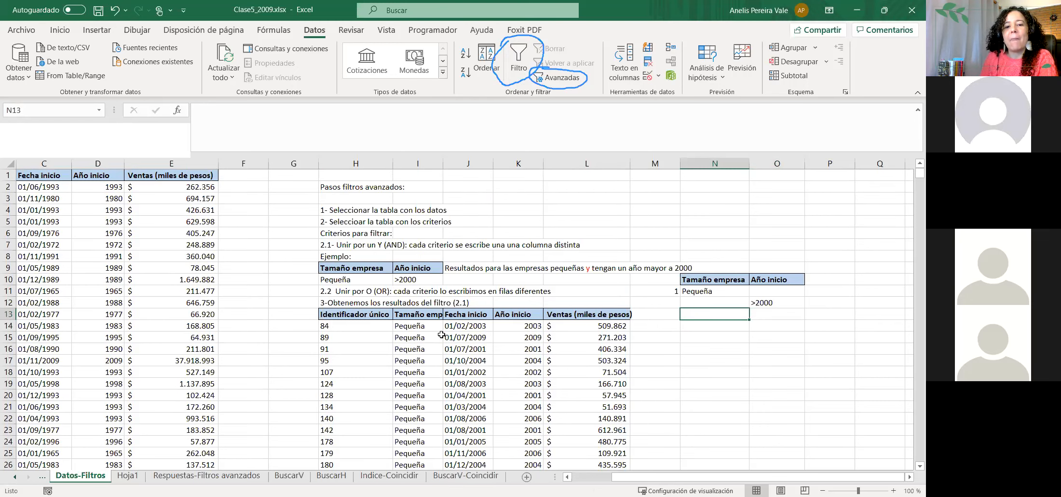
pyautogui.scroll(-2, 354, 331)
pyautogui.scroll(-20, 353, 332)
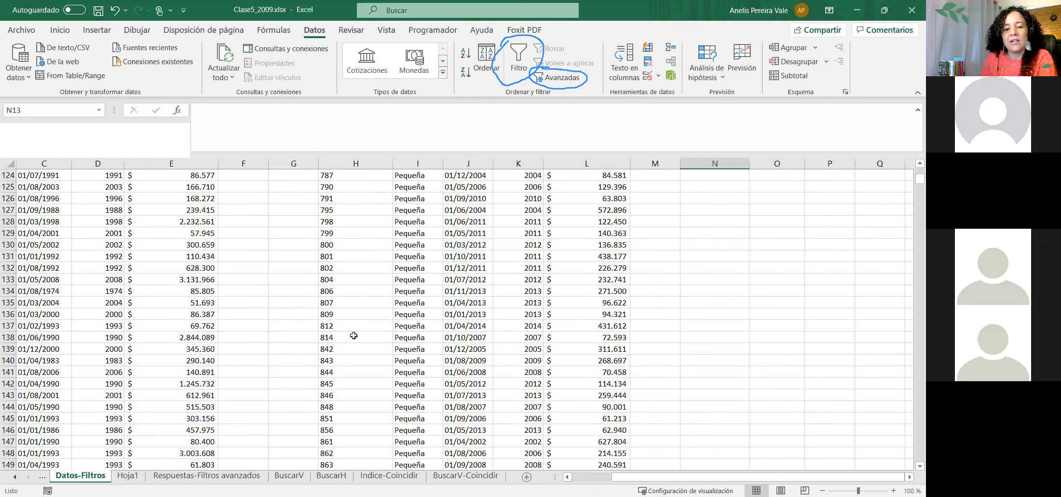
pyautogui.scroll(-20, 352, 340)
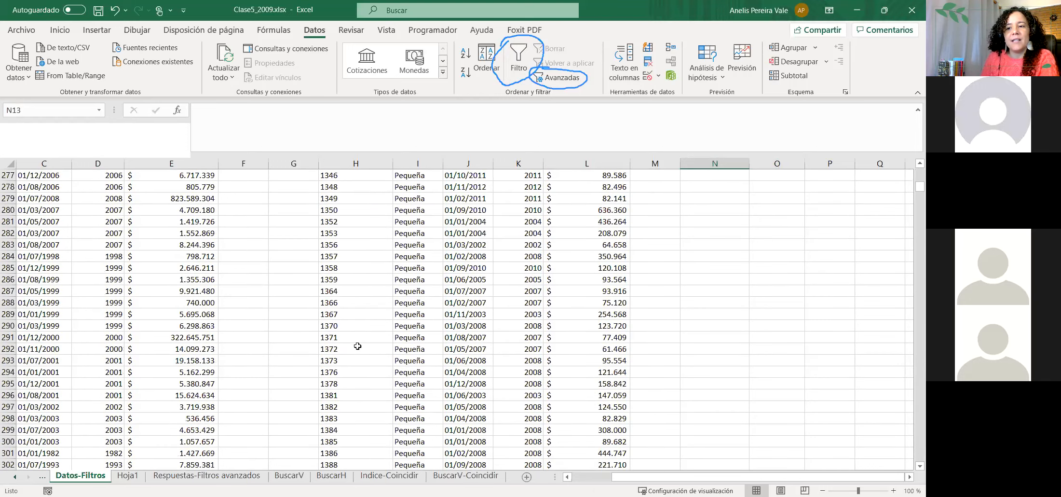
pyautogui.moveTo(913, 191); pyautogui.dragTo(887, 273)
pyautogui.moveTo(883, 236); pyautogui.dragTo(869, 203)
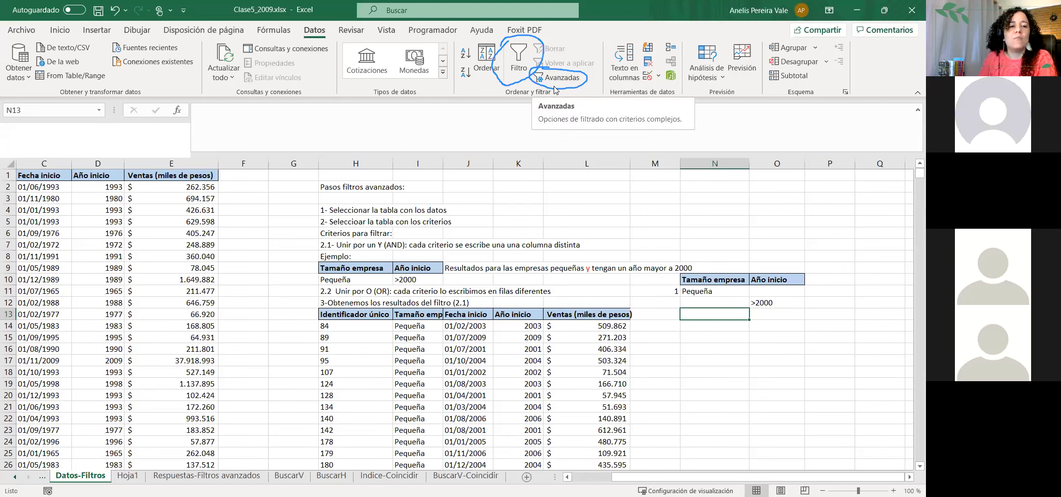
# - Start an advanced filter on the data table and set its criteria range to N10:O12
pyautogui.click(569, 82)
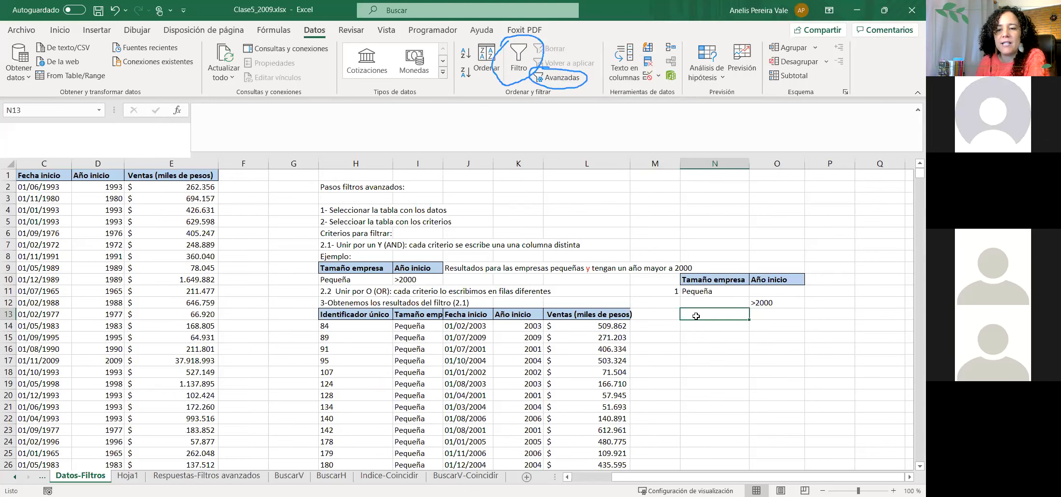
pyautogui.click(577, 79)
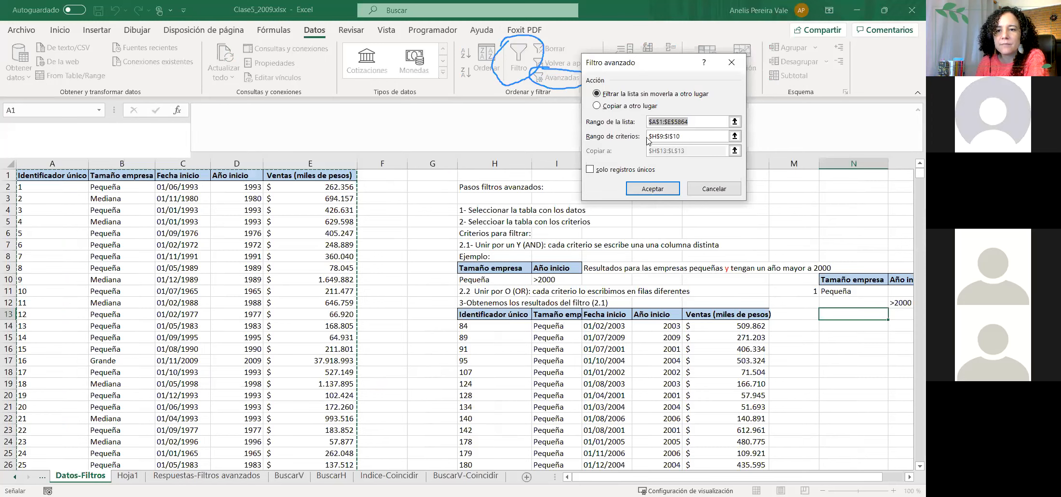
pyautogui.click(735, 136)
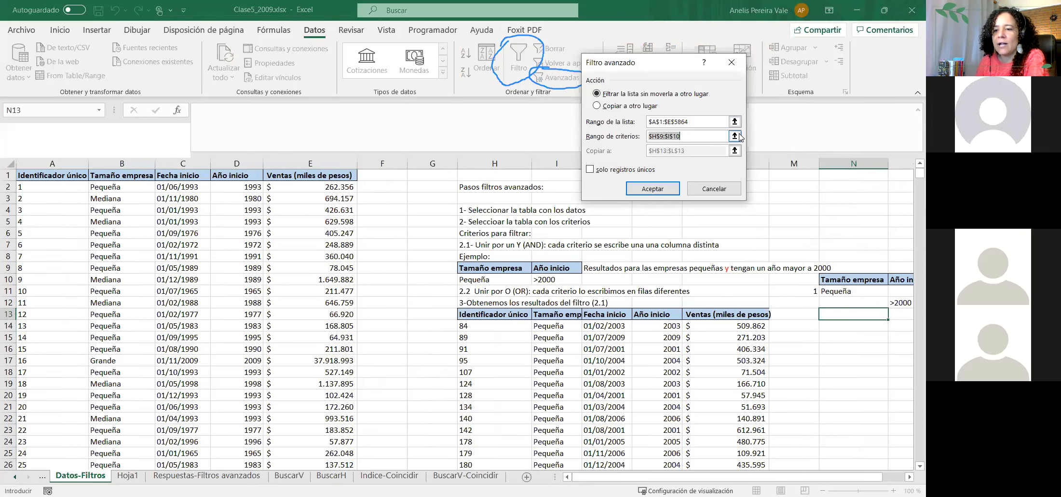
pyautogui.hscroll(1, 768, 338)
pyautogui.click(785, 285)
pyautogui.moveTo(785, 286); pyautogui.dragTo(832, 300)
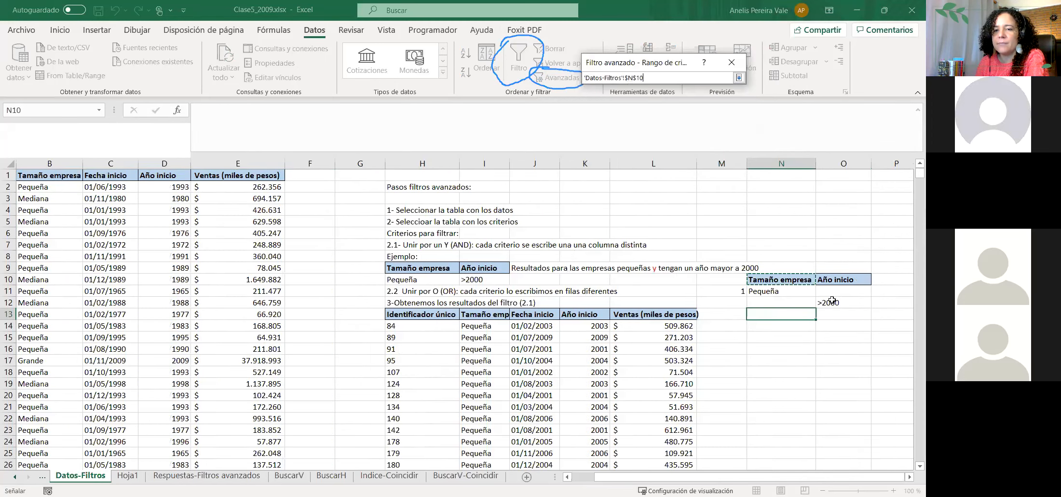
pyautogui.click(738, 78)
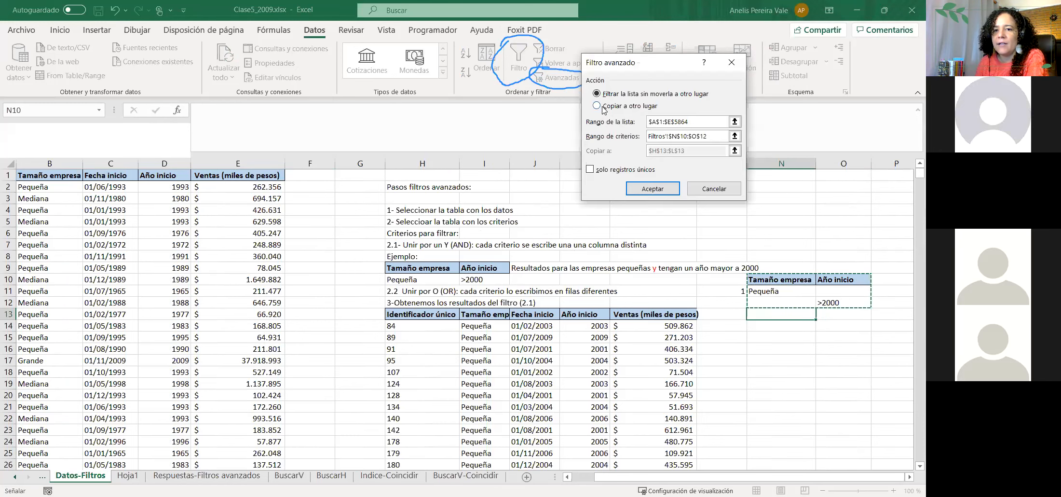
# - Choose to copy the filtered records to another location, with N13 as the destination, and run the advanced filter
pyautogui.click(734, 151)
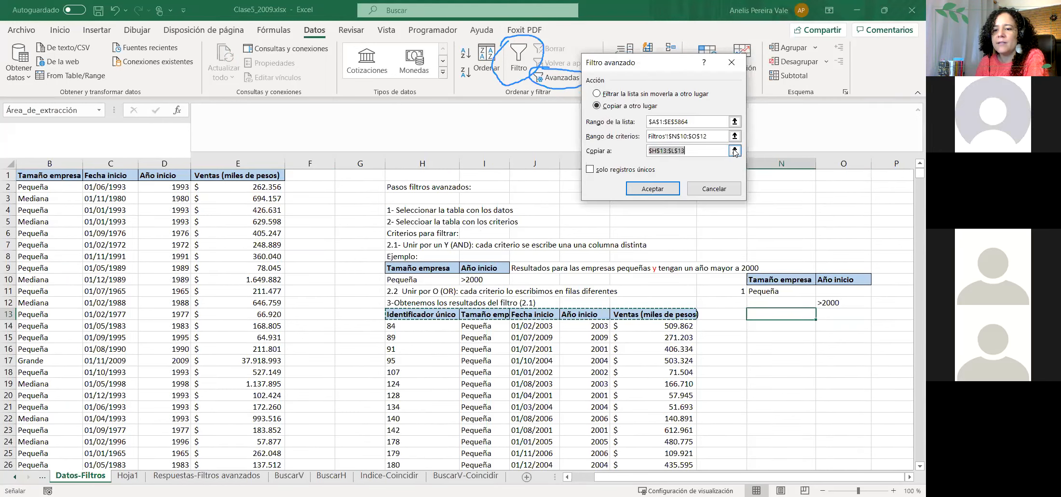
pyautogui.click(758, 314)
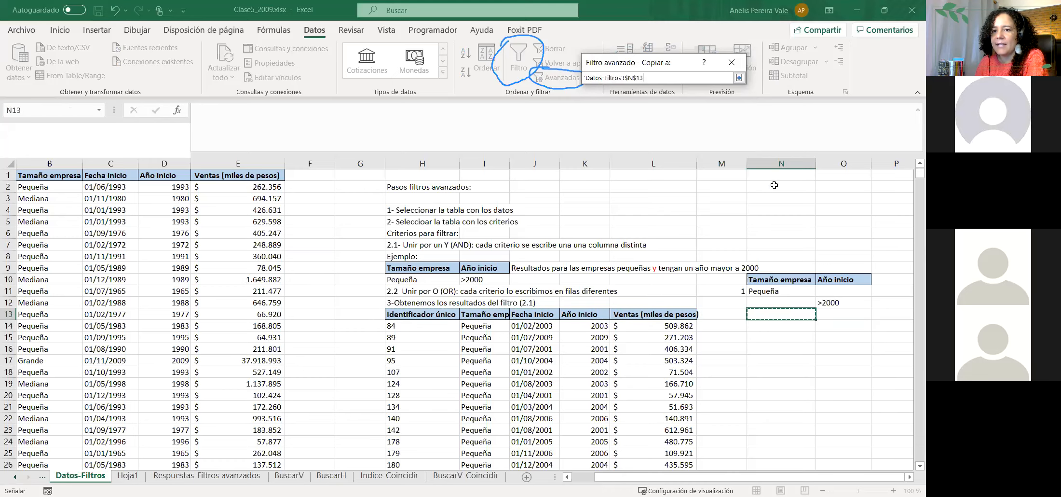
pyautogui.click(739, 77)
pyautogui.click(652, 189)
# - Look through the OR filter's extracted records below N13, including the columns for start date, start year and sales
pyautogui.scroll(-13, 781, 366)
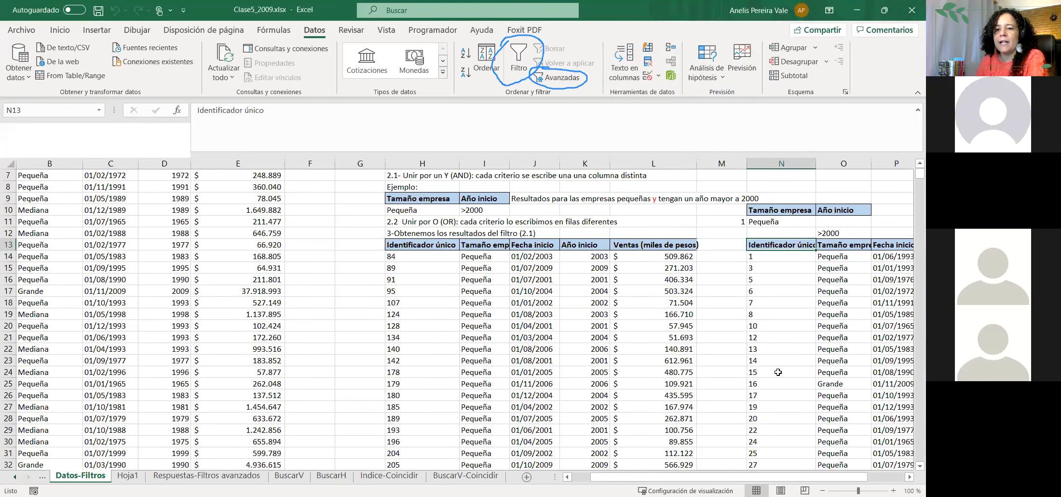
pyautogui.scroll(-20, 781, 366)
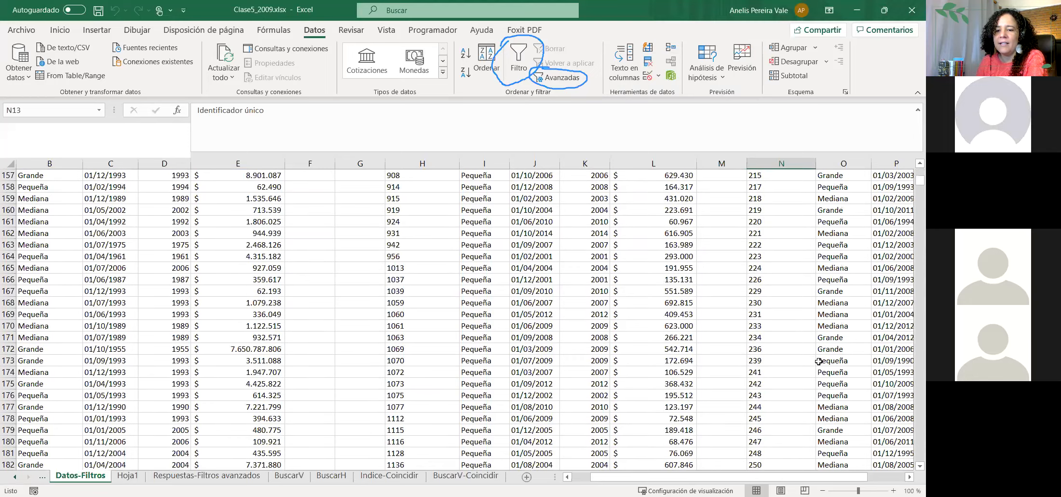
pyautogui.scroll(-20, 816, 330)
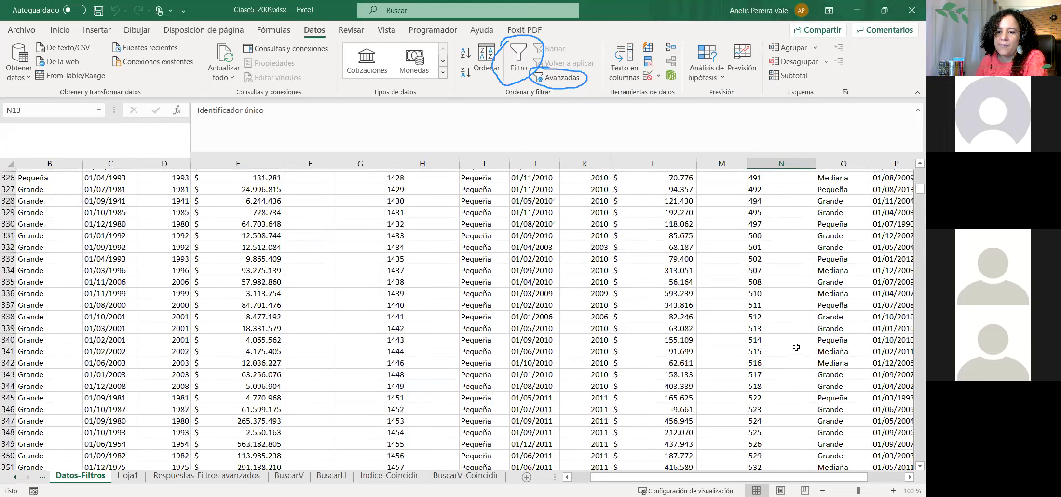
pyautogui.scroll(-20, 800, 348)
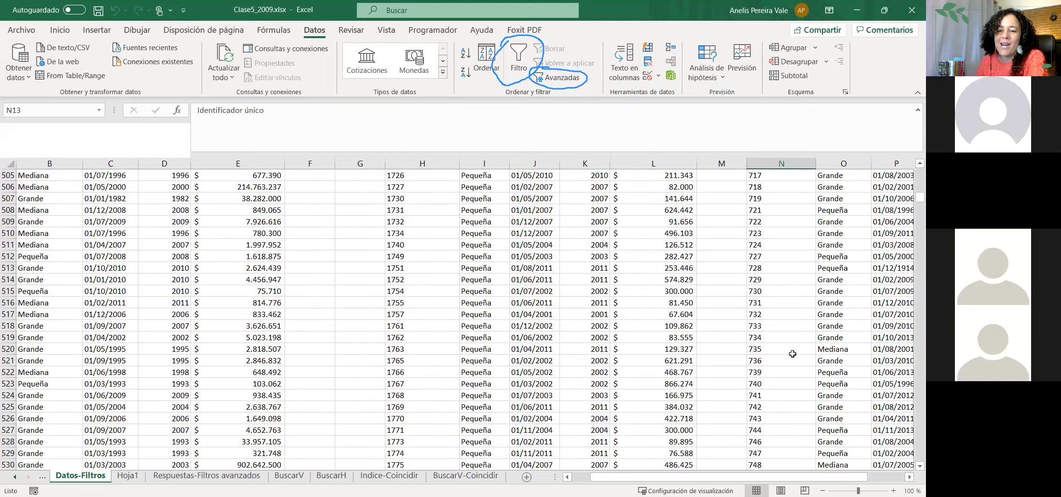
pyautogui.scroll(-20, 797, 348)
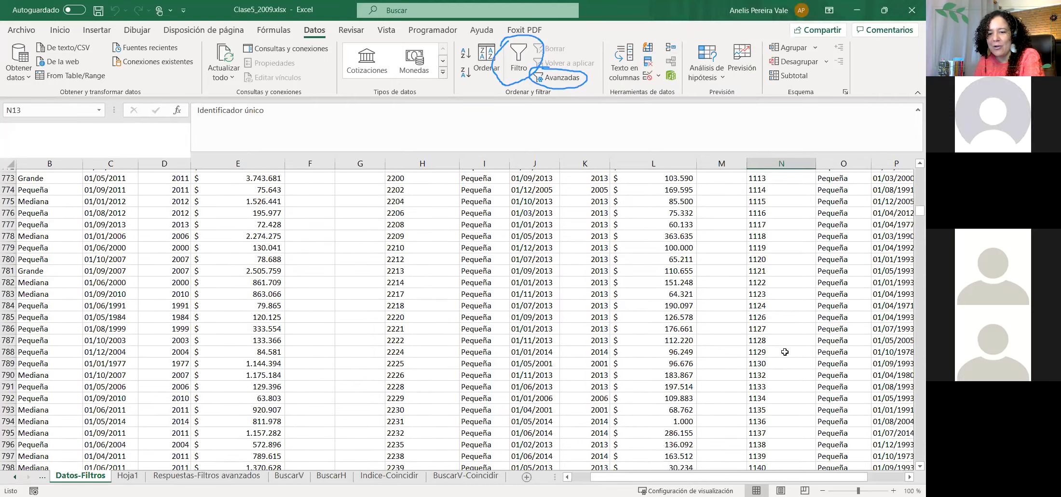
pyautogui.scroll(-20, 789, 348)
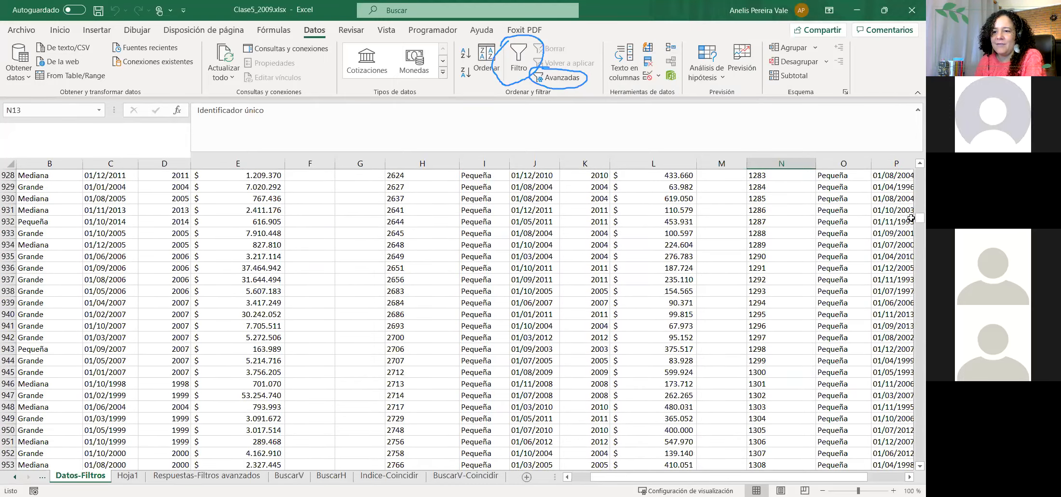
pyautogui.moveTo(912, 220); pyautogui.dragTo(661, 426)
pyautogui.moveTo(628, 475); pyautogui.dragTo(757, 466)
# - Compare the company sizes in columns I and O, and check the OR results' start years in column Q
pyautogui.click(716, 325)
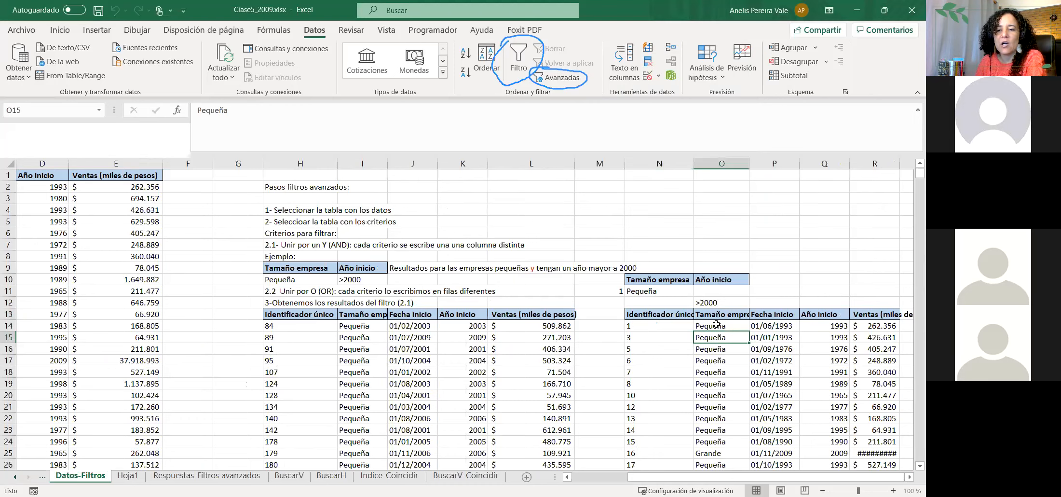
pyautogui.click(711, 454)
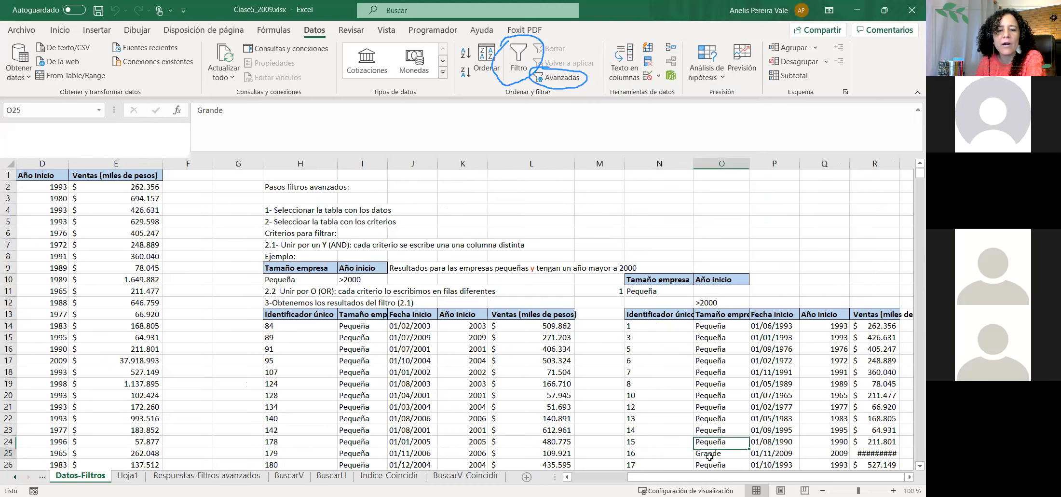
pyautogui.moveTo(374, 334); pyautogui.dragTo(350, 440)
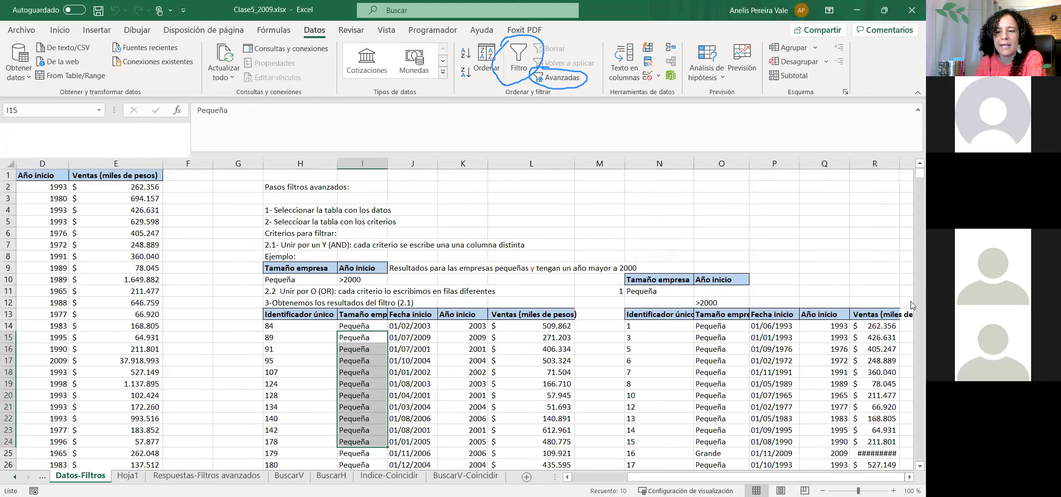
pyautogui.click(839, 326)
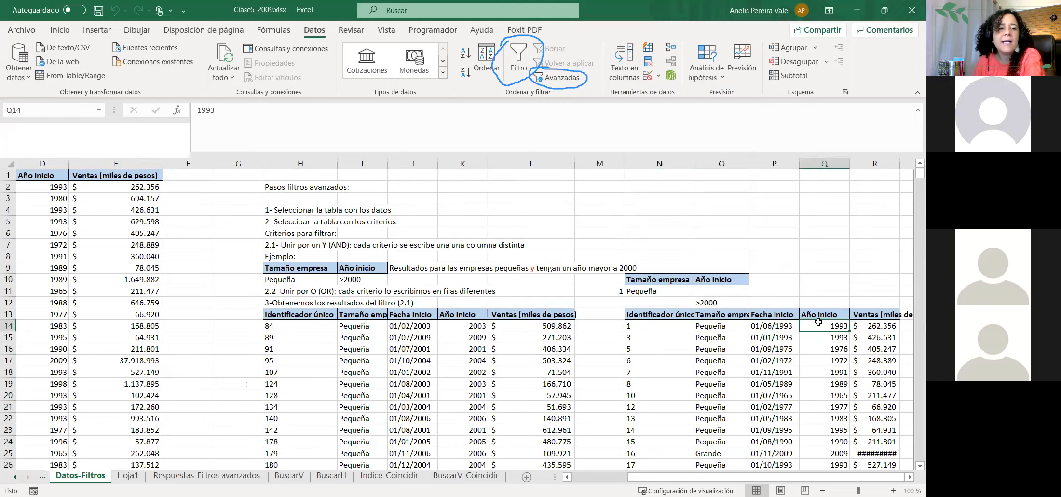
pyautogui.moveTo(714, 326); pyautogui.dragTo(708, 444)
pyautogui.scroll(-2, 828, 360)
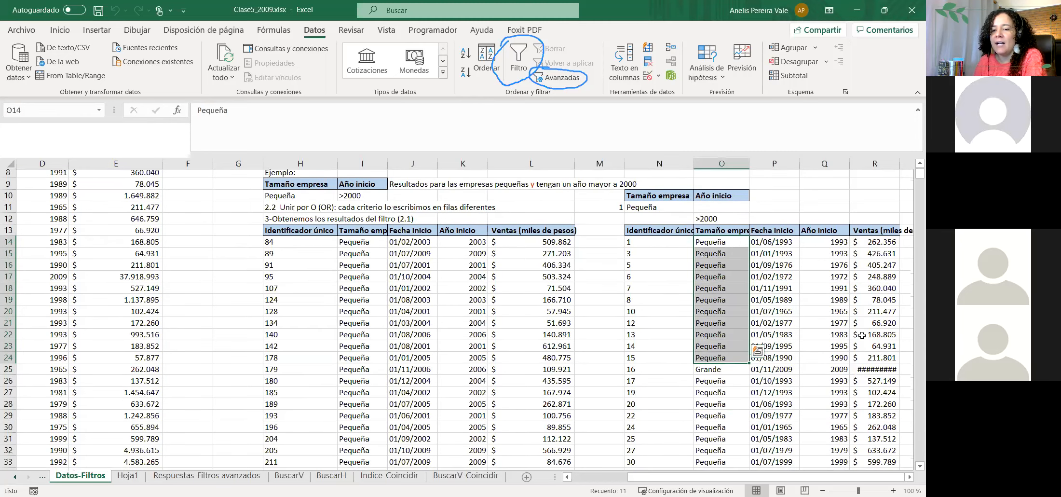
pyautogui.scroll(-3, 848, 335)
pyautogui.click(840, 282)
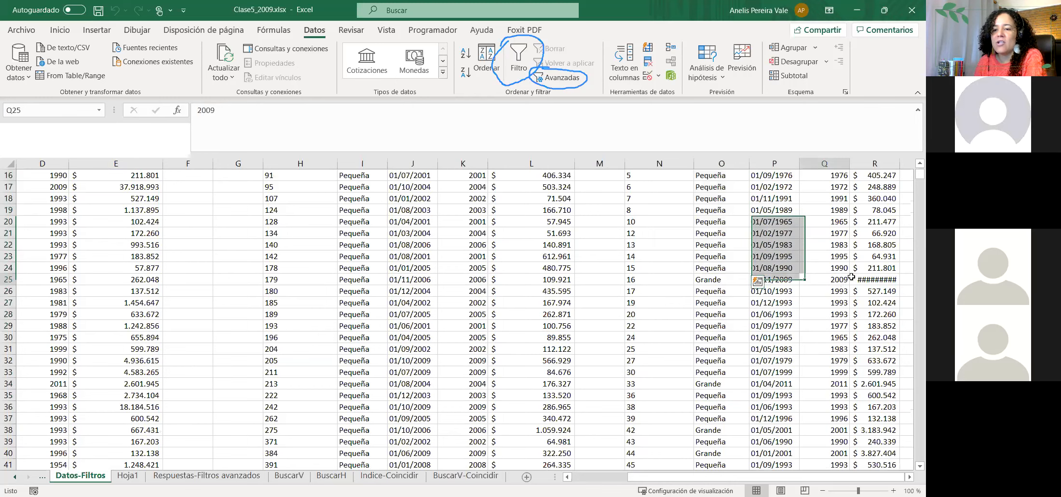
# - Check the company size and start year of the record in row 25 of the OR filter's results
pyautogui.click(726, 279)
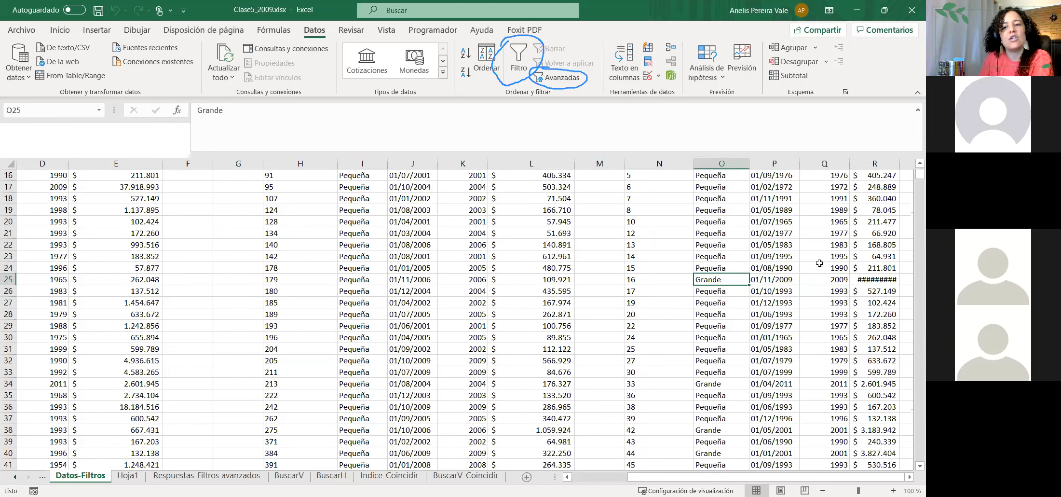
pyautogui.click(840, 283)
# - Describe the OR filter in P10 with "Obtener las empresas de tamaño pequeño O las empresas con año de inicios superior a 200"
pyautogui.scroll(5, 423, 327)
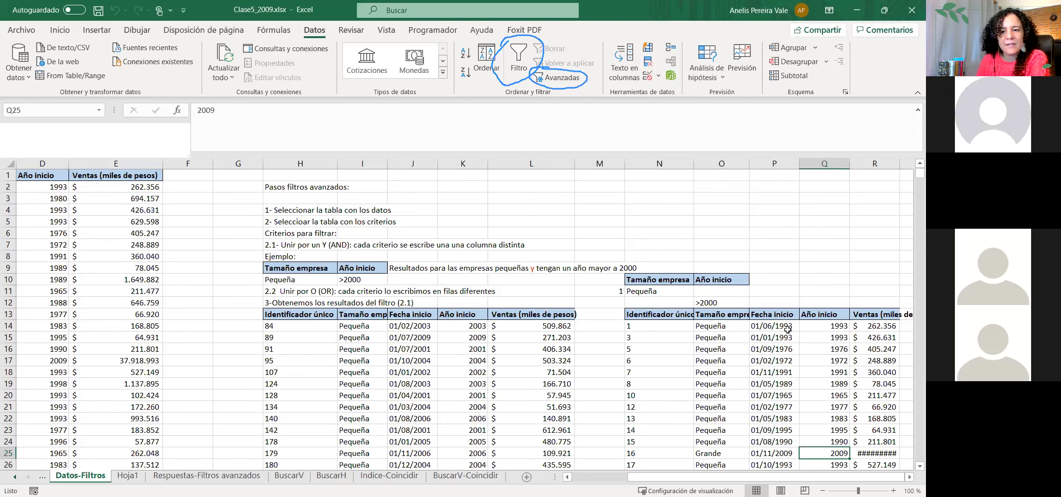
pyautogui.click(776, 280)
pyautogui.write('Obt')
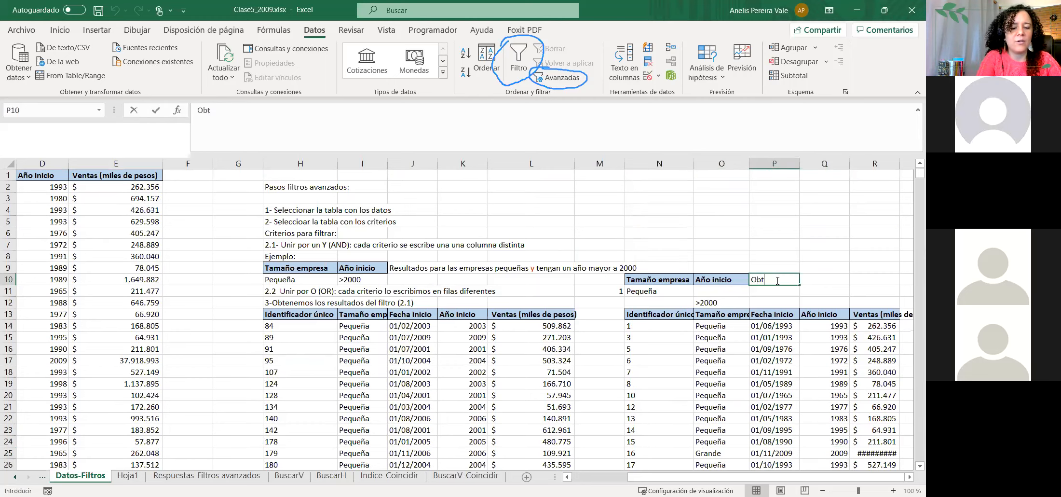
pyautogui.write('ener las empresas mayore')
pyautogui.press('BackSpace')
pyautogui.press('BackSpace')
pyautogui.press('BackSpace')
pyautogui.press('BackSpace')
pyautogui.press('BackSpace')
pyautogui.press('BackSpace')
pyautogui.press('BackSpace')
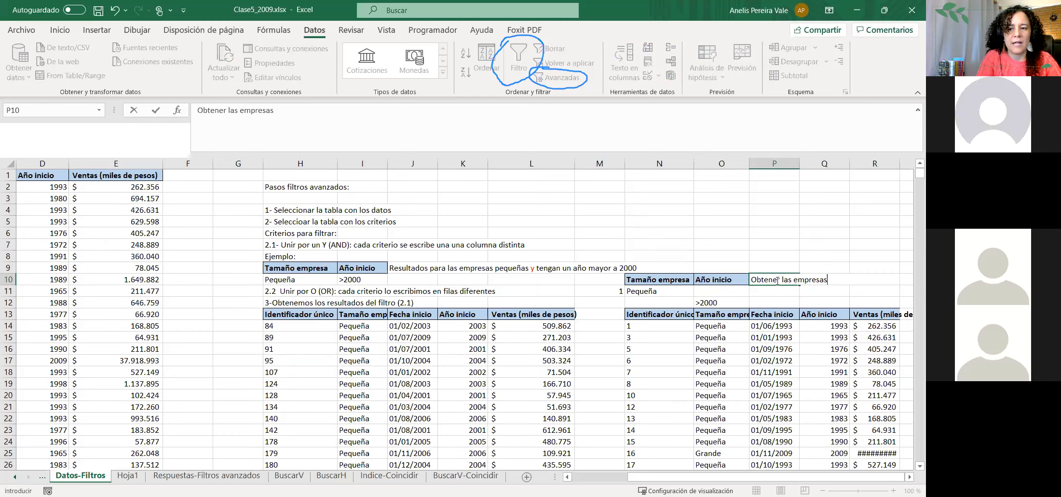
pyautogui.write('de tama')
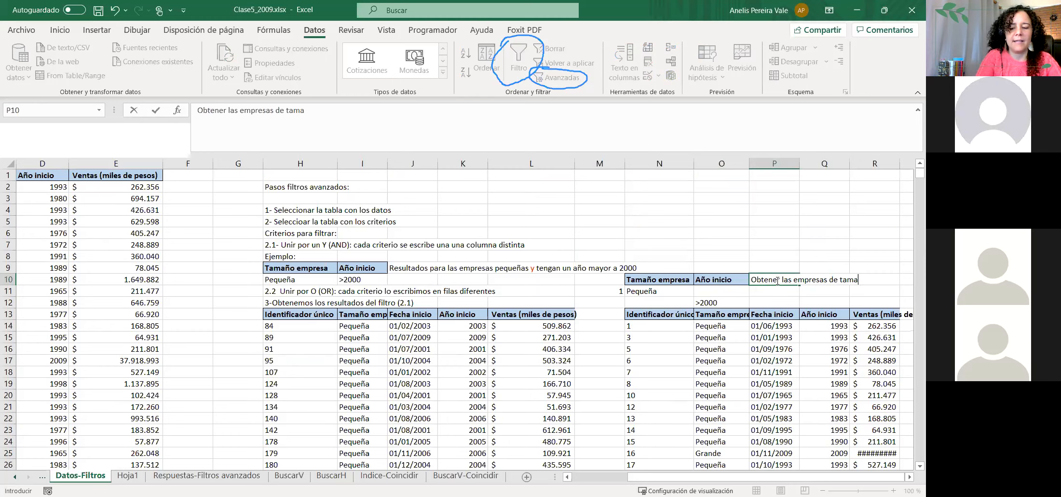
pyautogui.write('ño peq')
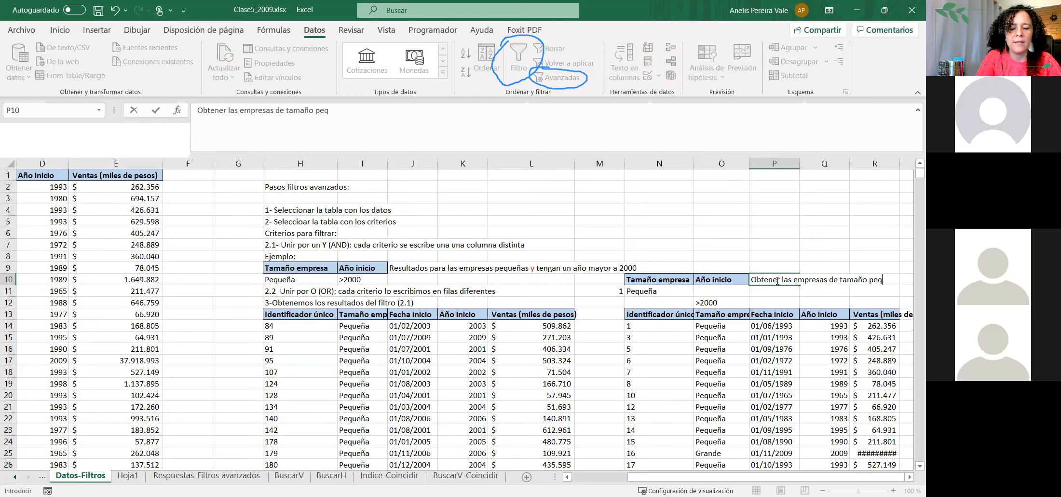
pyautogui.write('ueño O ')
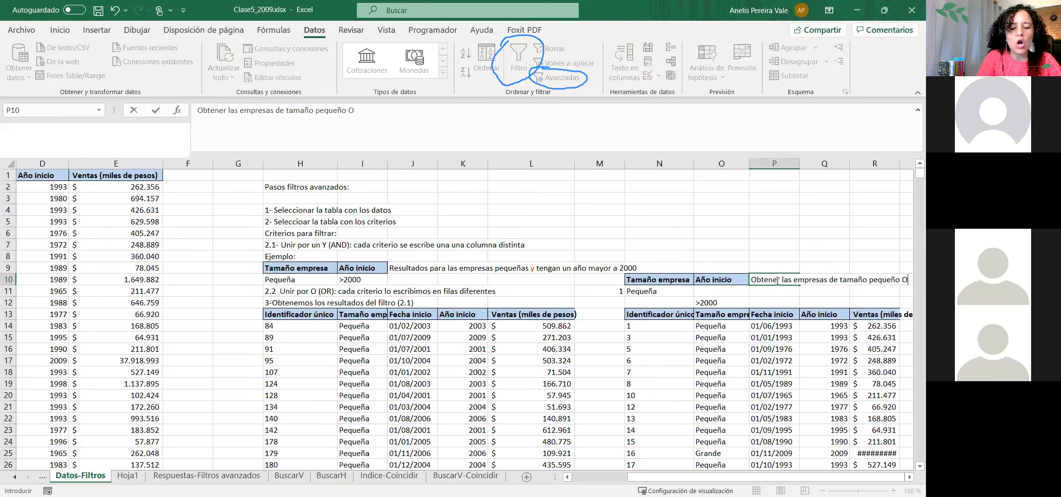
pyautogui.write('las empresa')
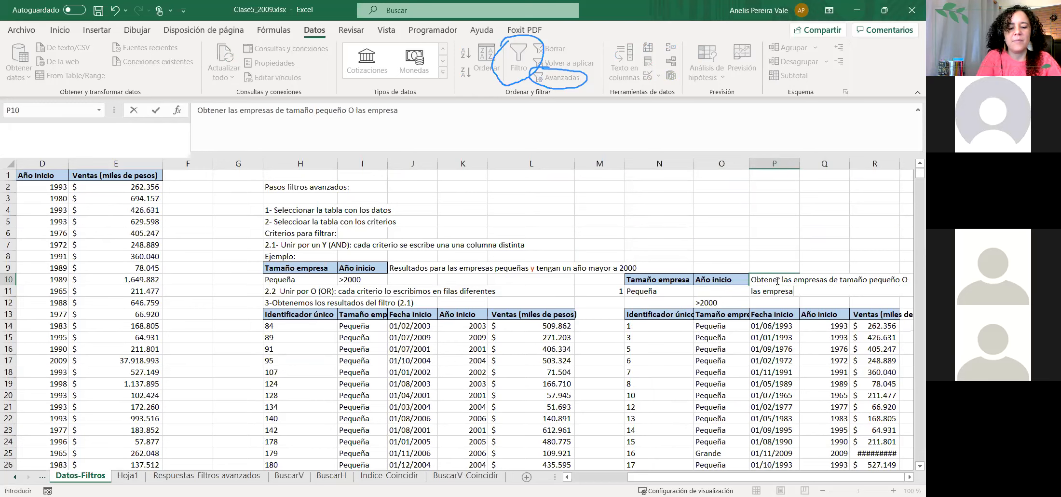
pyautogui.write('s con año de inicios superior a 200')
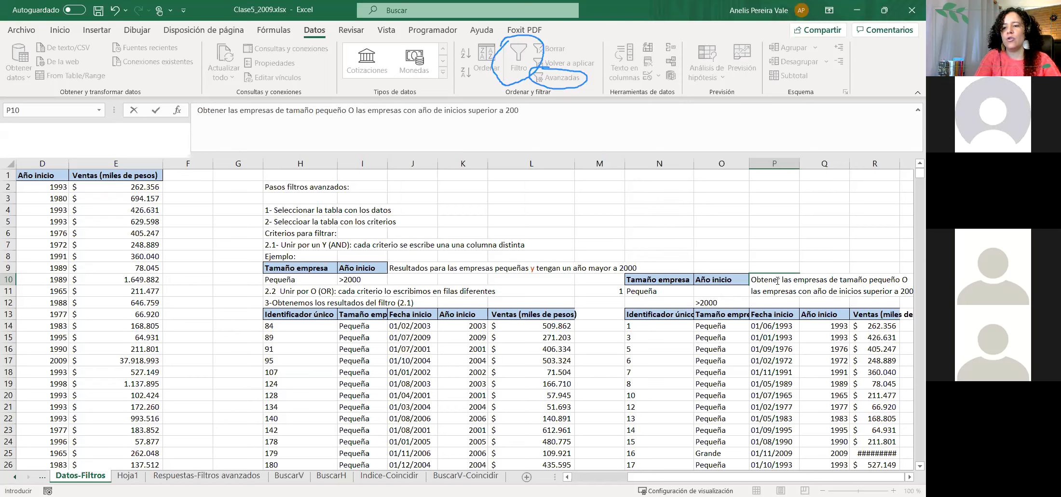
pyautogui.press('Return')
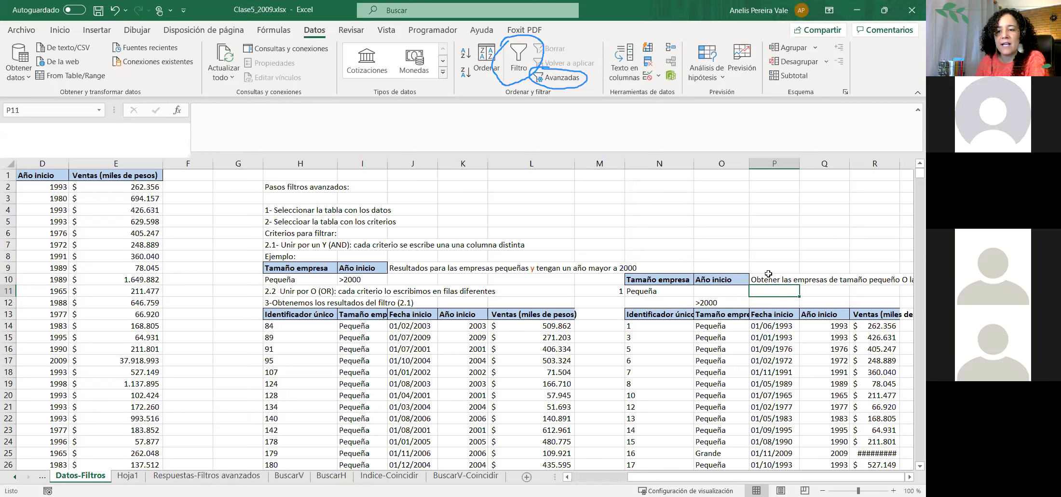
# - Review the OR filter's full description in row 10 and the OR rule in H11 beside the extracted tables
pyautogui.moveTo(769, 275); pyautogui.dragTo(769, 270)
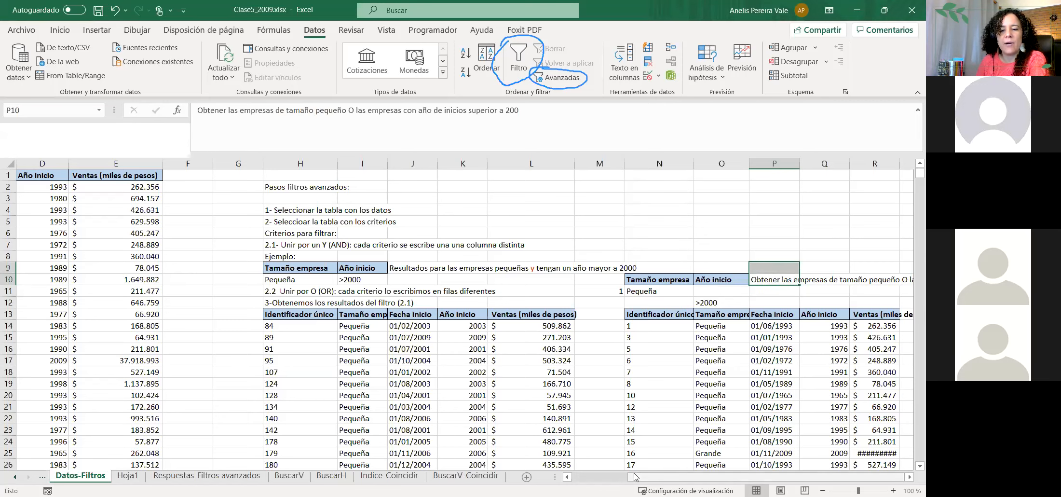
pyautogui.click(607, 282)
pyautogui.press('Right')
pyautogui.press('Right')
pyautogui.press('Right')
pyautogui.press('Right')
pyautogui.press('Right')
pyautogui.press('Right')
pyautogui.press('Right')
pyautogui.press('Right')
pyautogui.press('Right')
pyautogui.press('Right')
pyautogui.press('Down')
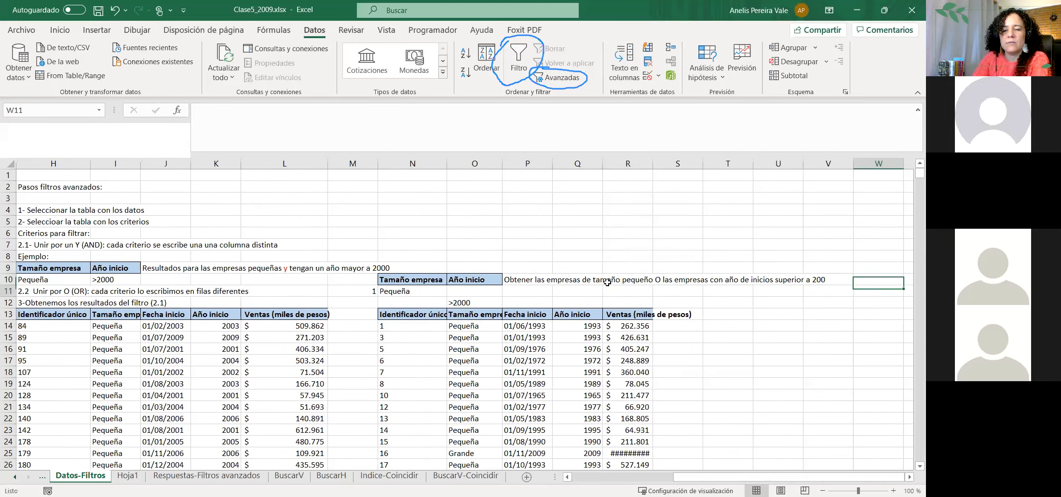
pyautogui.press('Left')
pyautogui.press('Left')
pyautogui.press('Left')
pyautogui.press('Left')
pyautogui.press('Left')
pyautogui.press('Left')
pyautogui.press('Left')
pyautogui.press('Left')
pyautogui.press('Left')
pyautogui.press('Left')
pyautogui.press('Left')
pyautogui.press('Left')
pyautogui.press('Left')
pyautogui.press('Left')
pyautogui.press('Left')
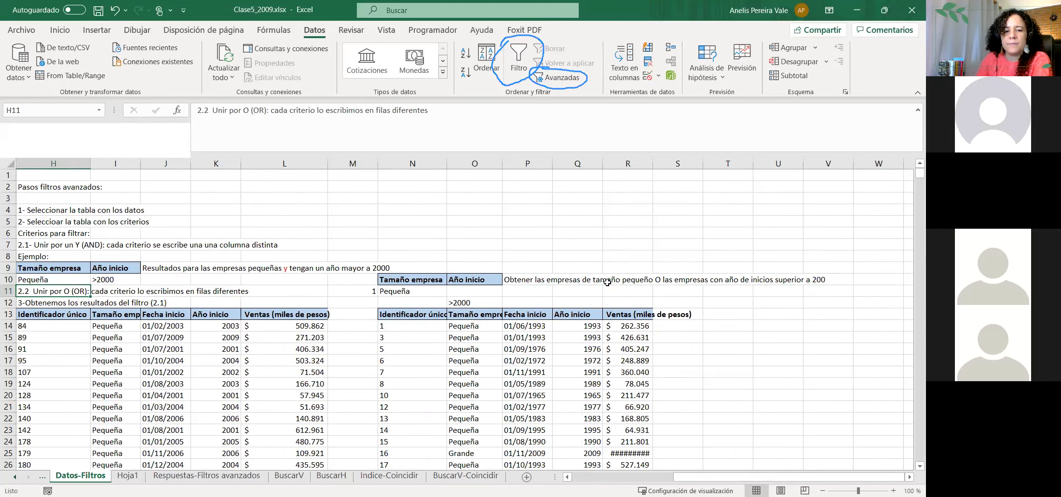
pyautogui.hscroll(-4, 463, 313)
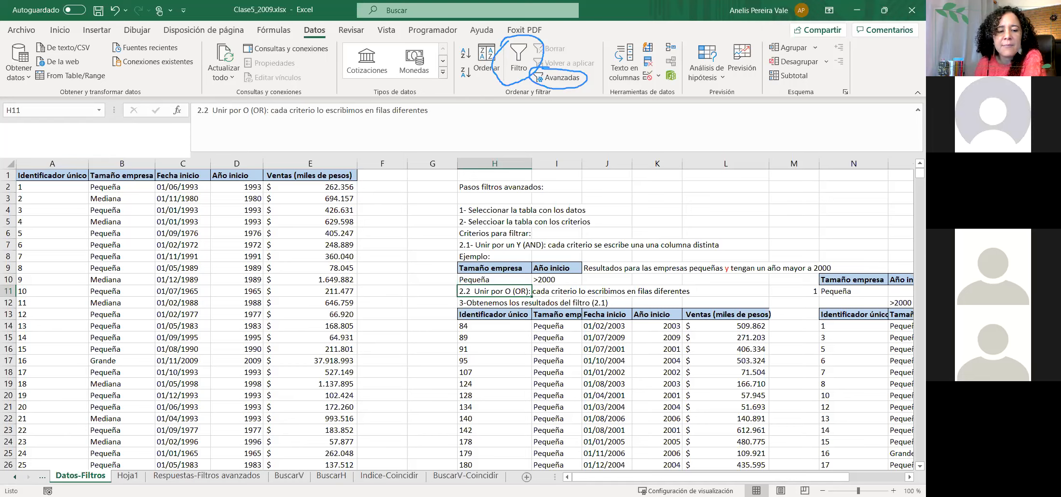
# - Switch to the Instrucciones-Filtros sheet and read exercise 1's criteria on company size and start year in A2
pyautogui.click(42, 476)
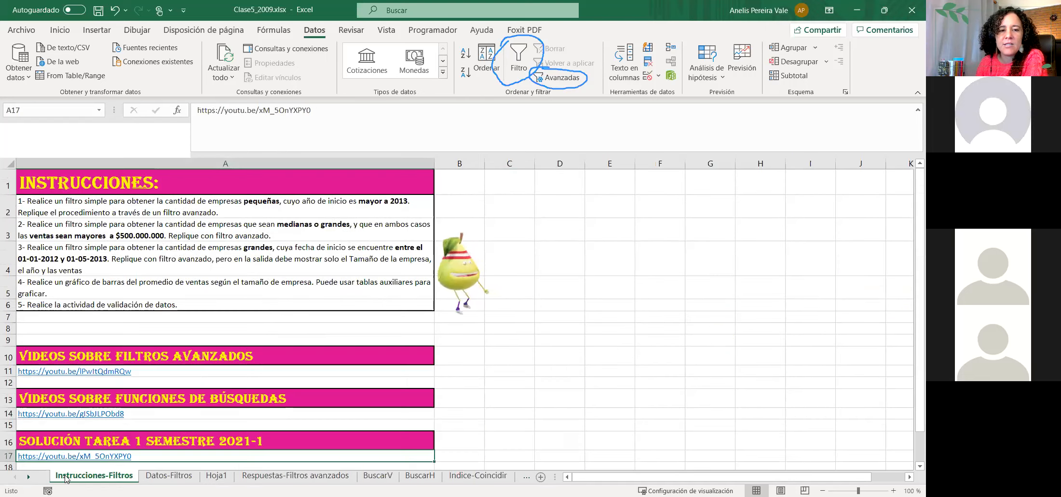
pyautogui.click(333, 213)
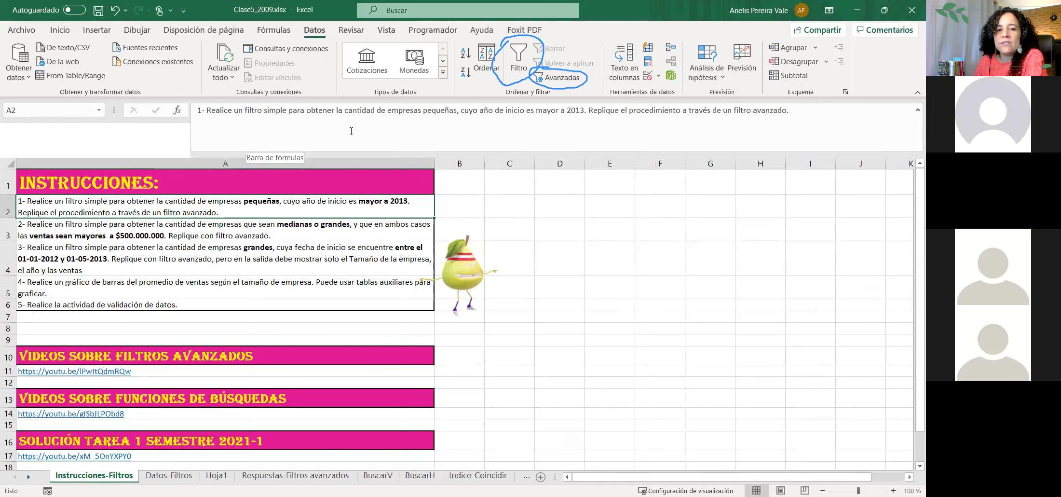
pyautogui.moveTo(406, 112); pyautogui.dragTo(458, 111)
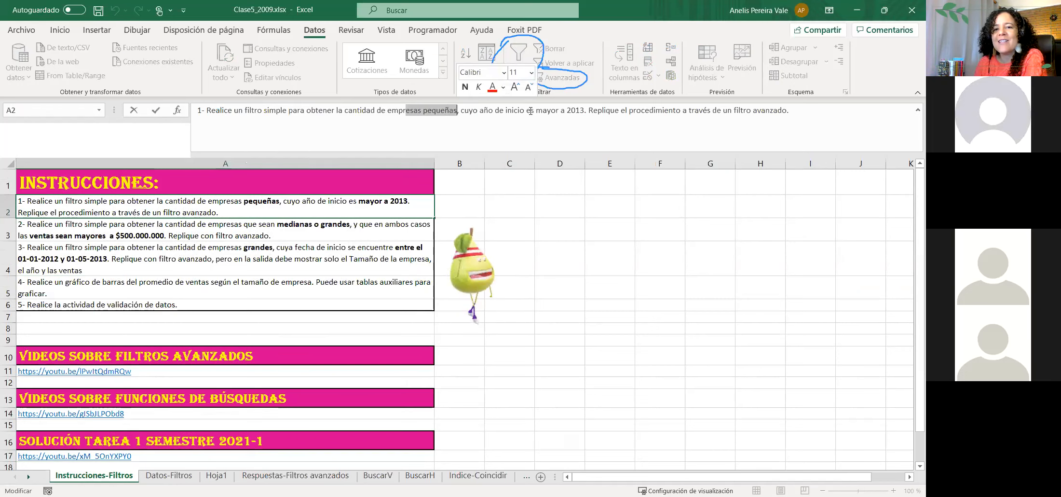
pyautogui.click(592, 111)
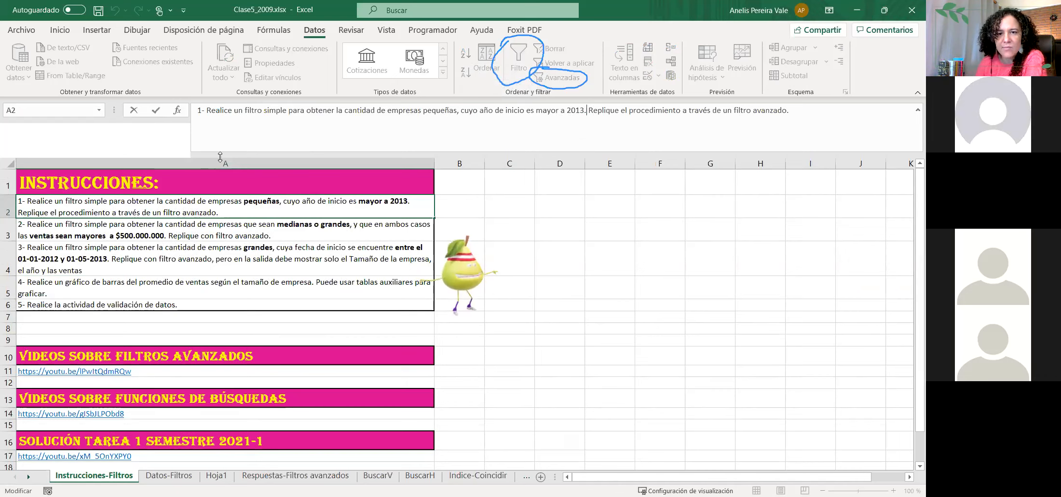
pyautogui.doubleClick(575, 110)
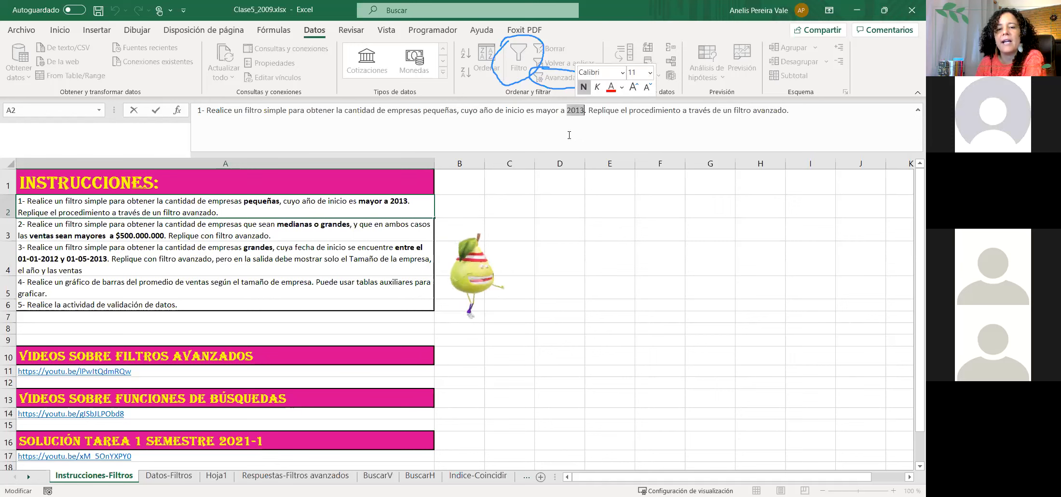
pyautogui.press('Return')
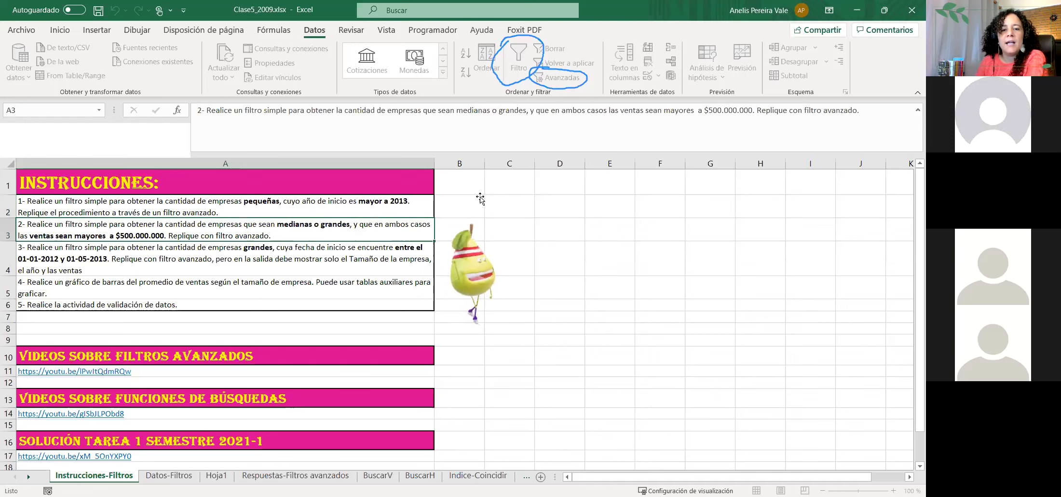
# - Pause the animated pear beside the instructions and fill exercise 1's cell A2 with yellow
pyautogui.click(80, 203)
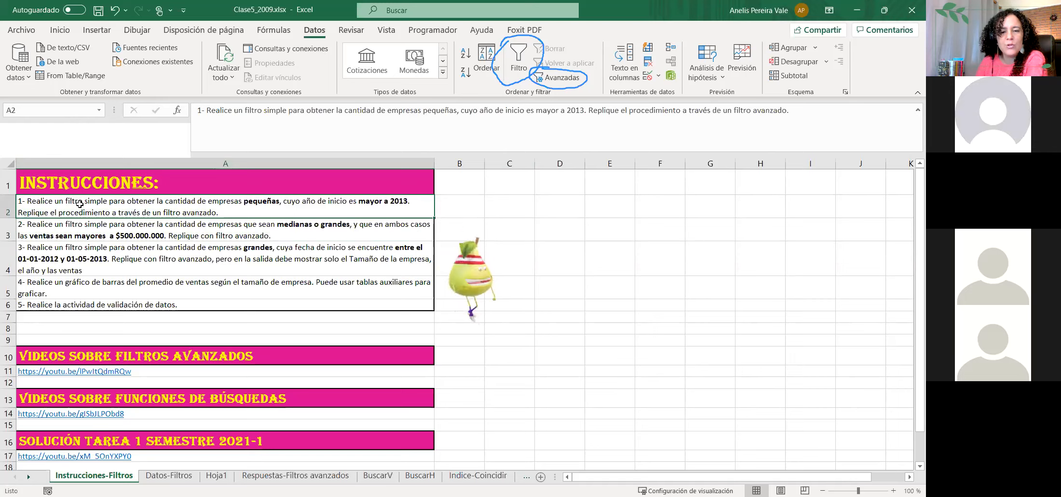
pyautogui.click(469, 270)
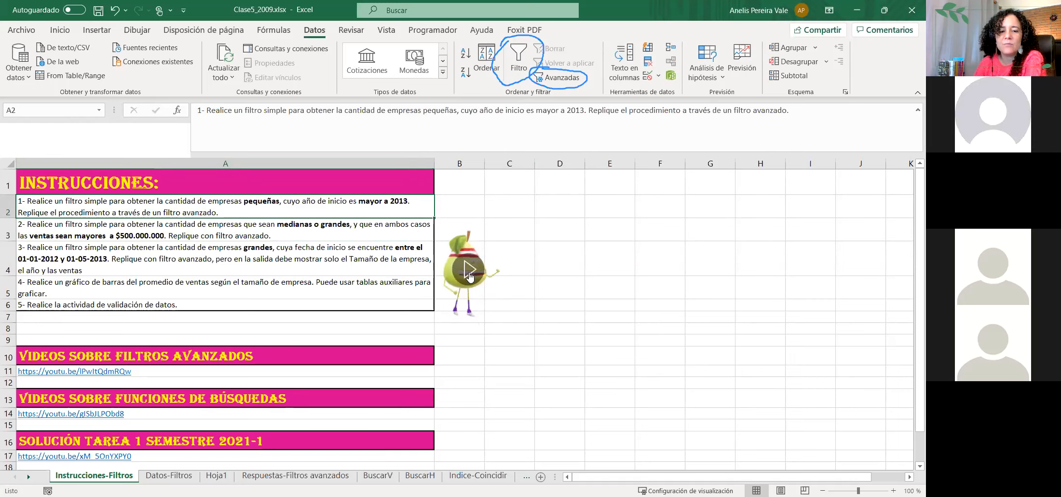
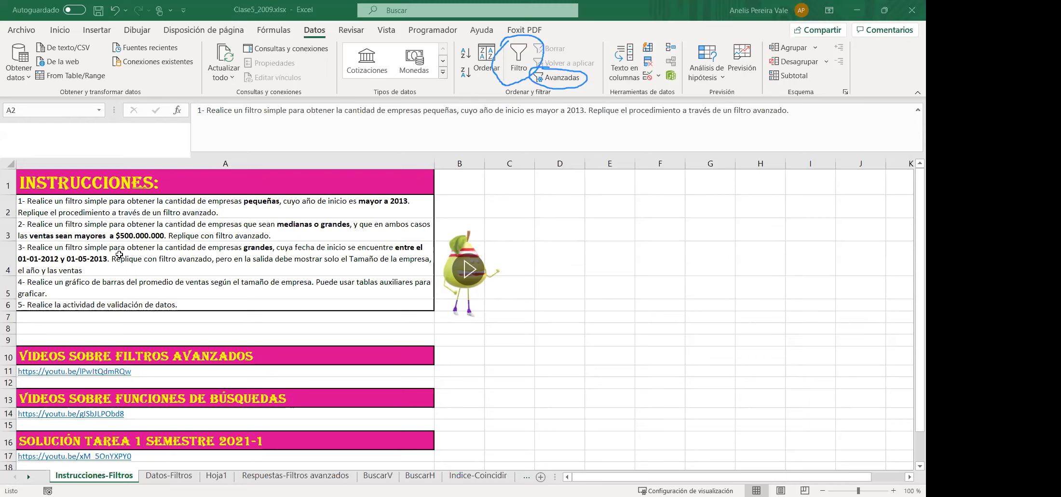
pyautogui.click(98, 223)
pyautogui.click(86, 211)
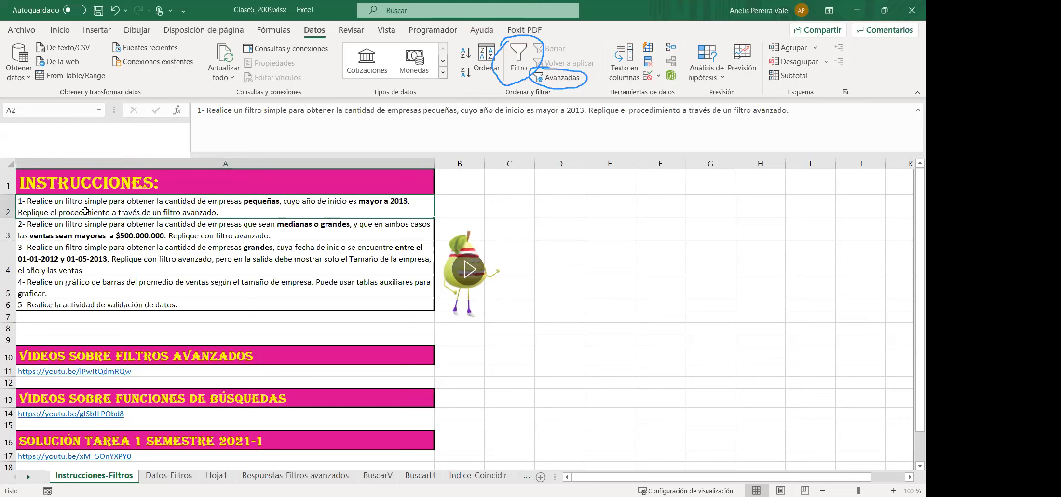
pyautogui.click(60, 30)
pyautogui.click(152, 73)
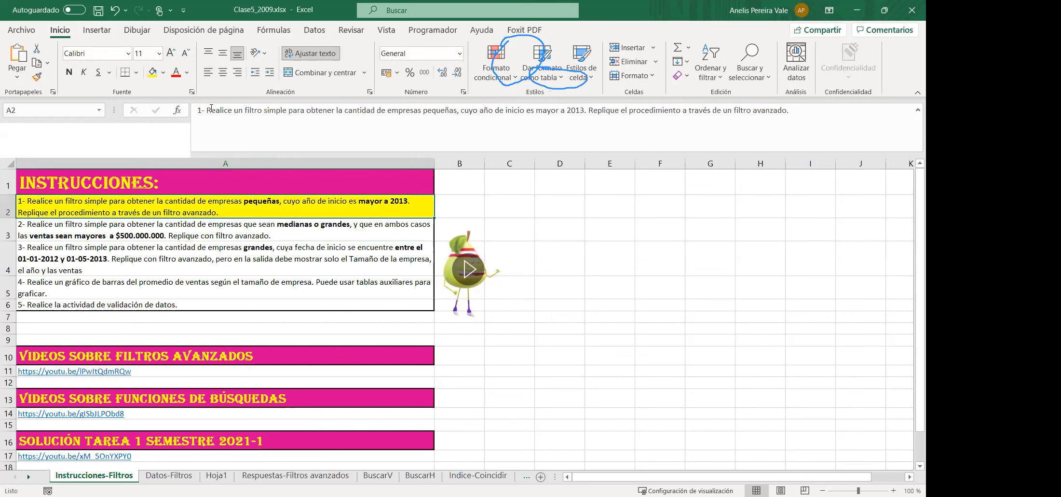
# - Color the connector words "o" and "y" in exercise 2's text in A3 red
pyautogui.click(147, 234)
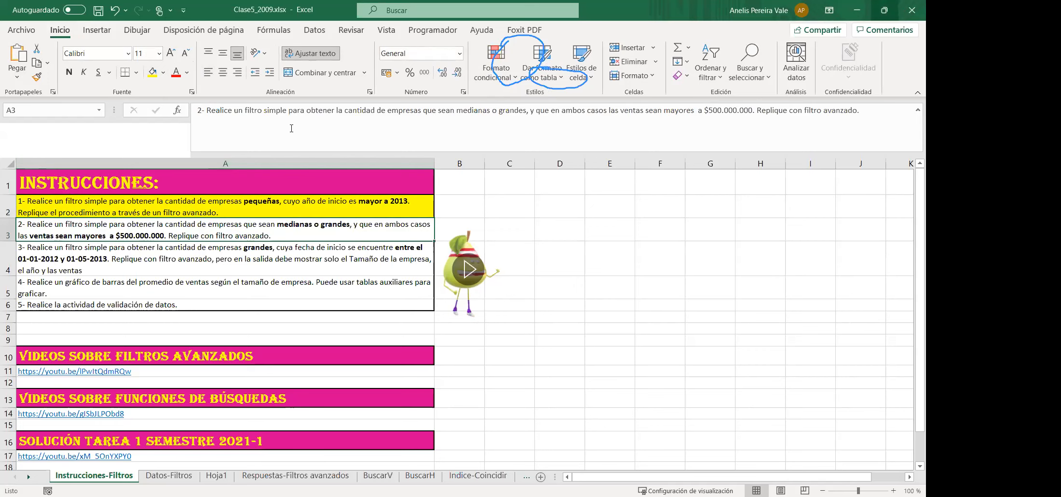
pyautogui.moveTo(353, 112); pyautogui.dragTo(525, 110)
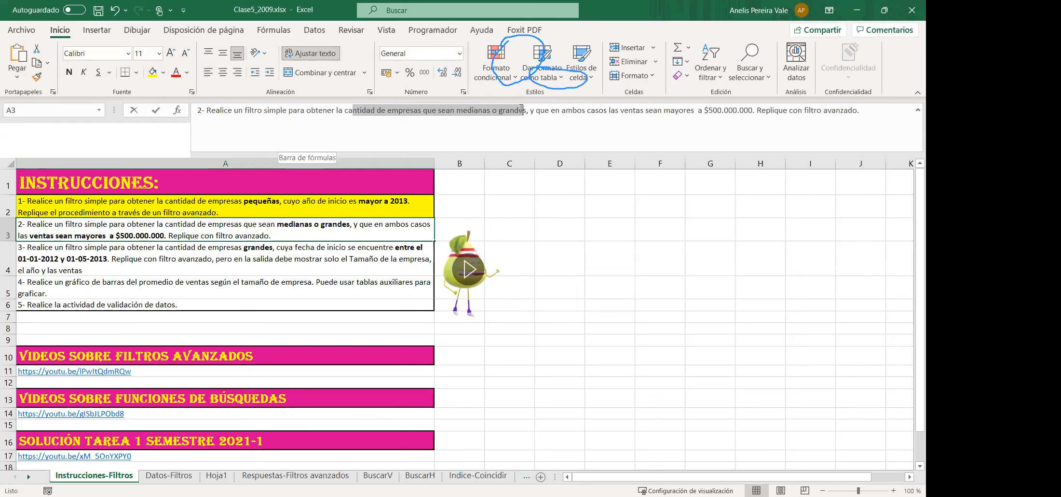
pyautogui.click(497, 110)
pyautogui.doubleClick(496, 111)
pyautogui.click(533, 86)
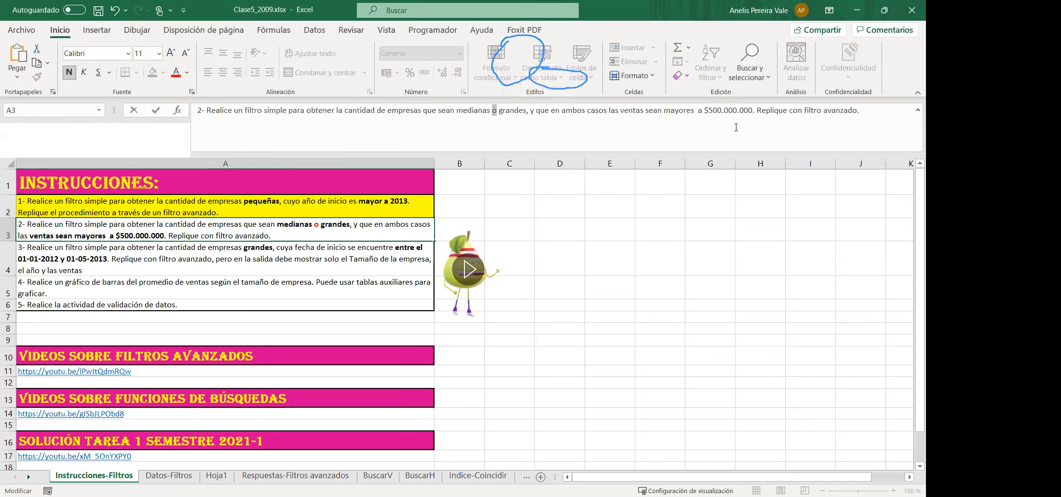
pyautogui.doubleClick(533, 111)
pyautogui.click(569, 87)
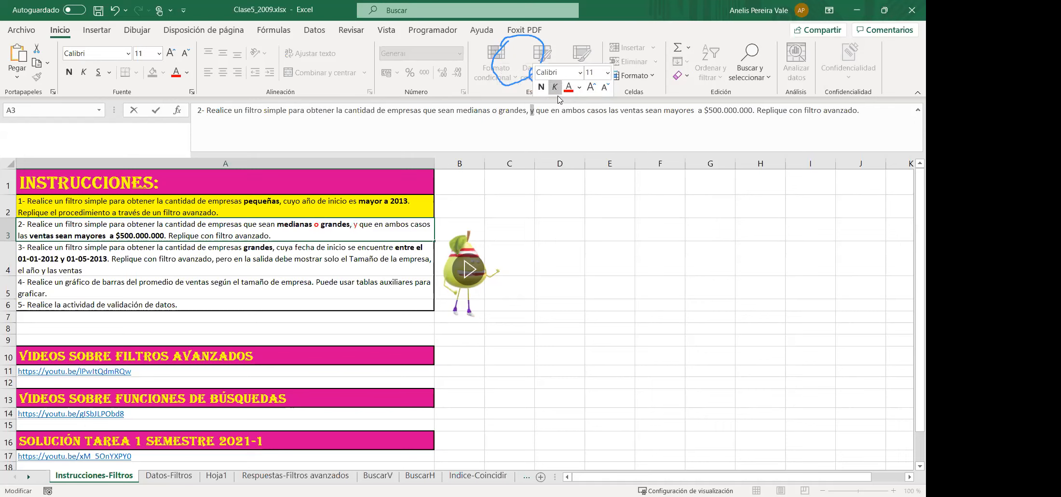
pyautogui.hotkey('ctrl', 'Return')
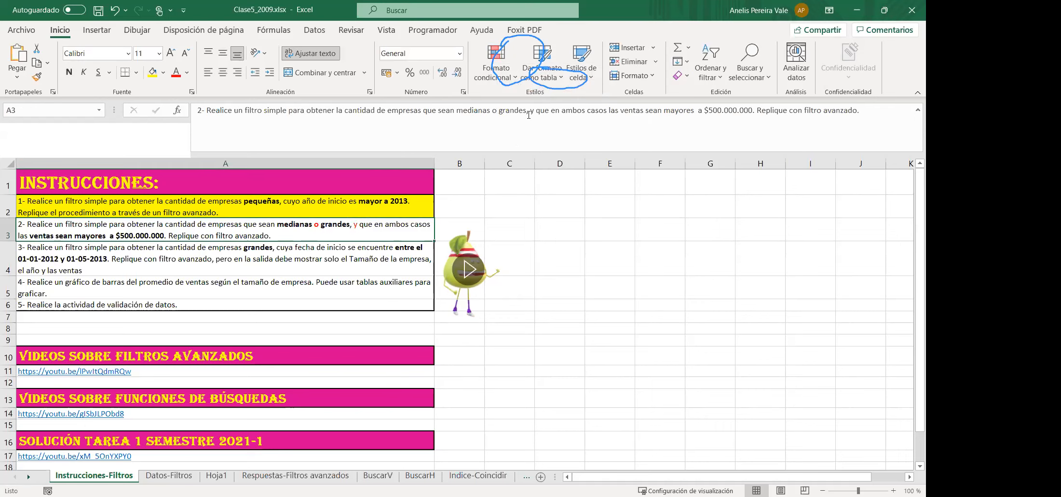
# - Copy the full text of exercise 2 from cell A3
pyautogui.click(581, 265)
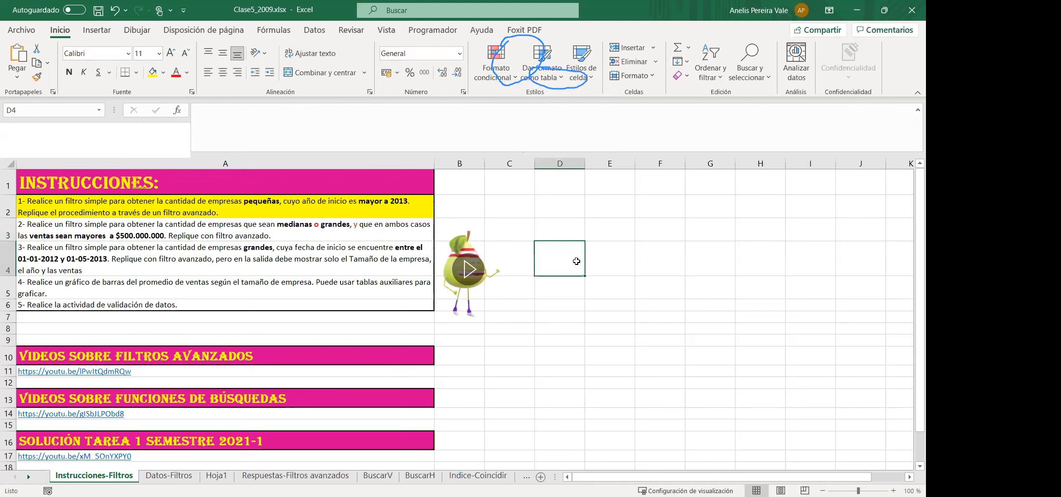
pyautogui.click(334, 230)
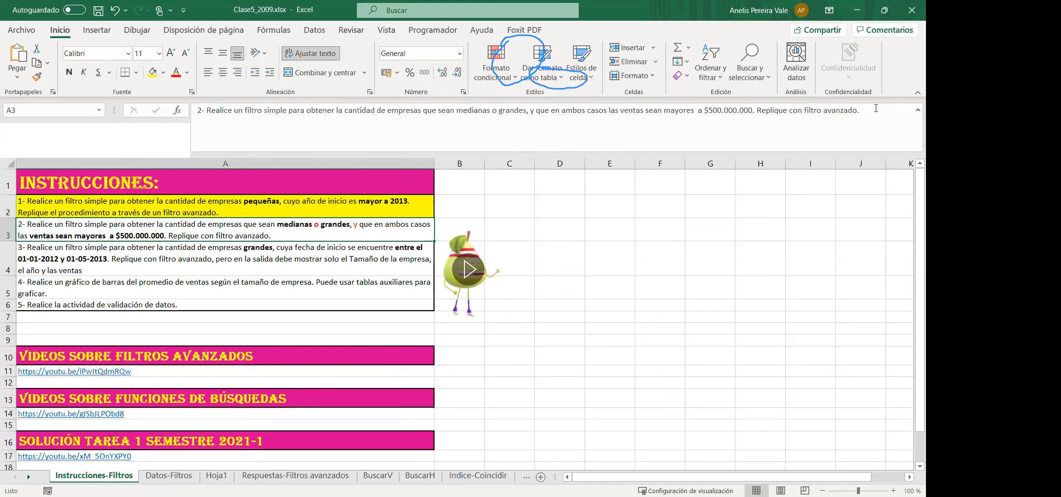
pyautogui.moveTo(875, 110); pyautogui.dragTo(167, 107)
pyautogui.hotkey('ctrl', 'c')
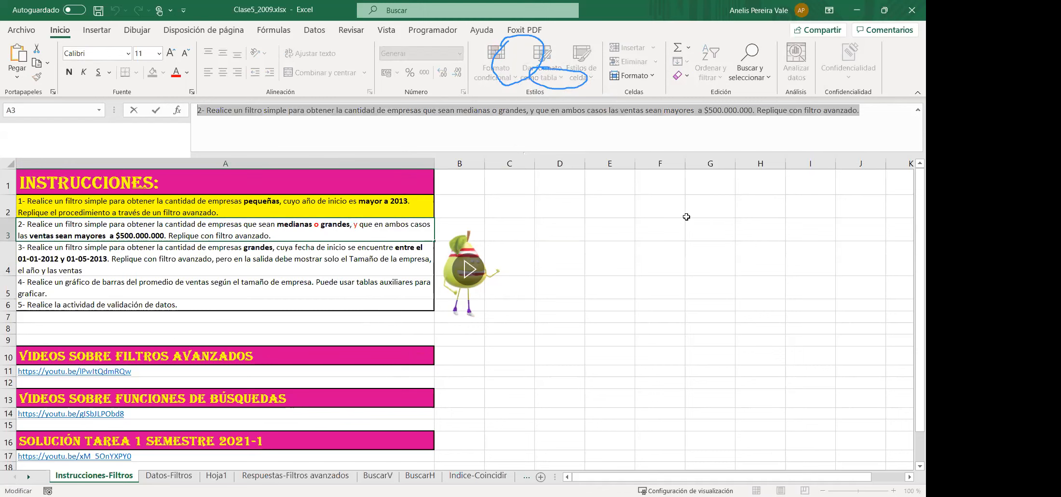
pyautogui.click(660, 229)
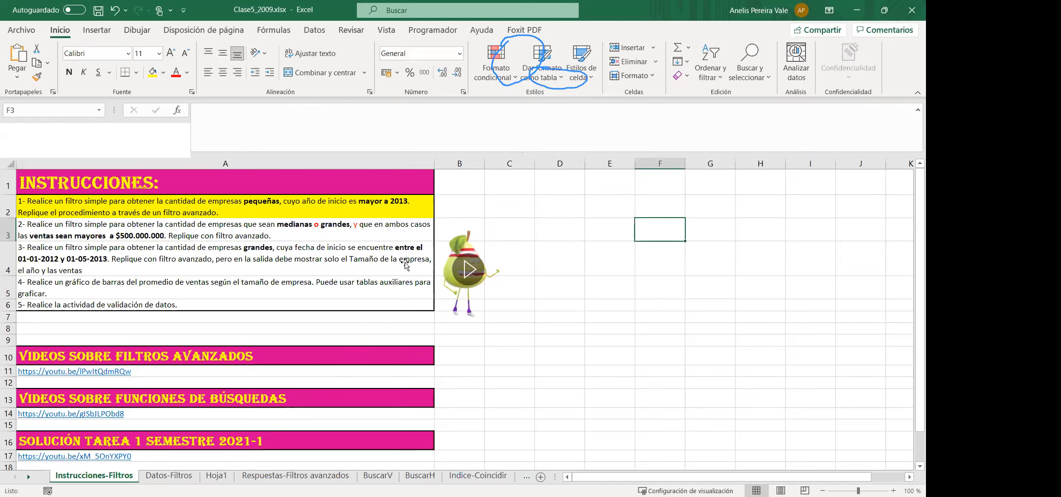
pyautogui.click(104, 225)
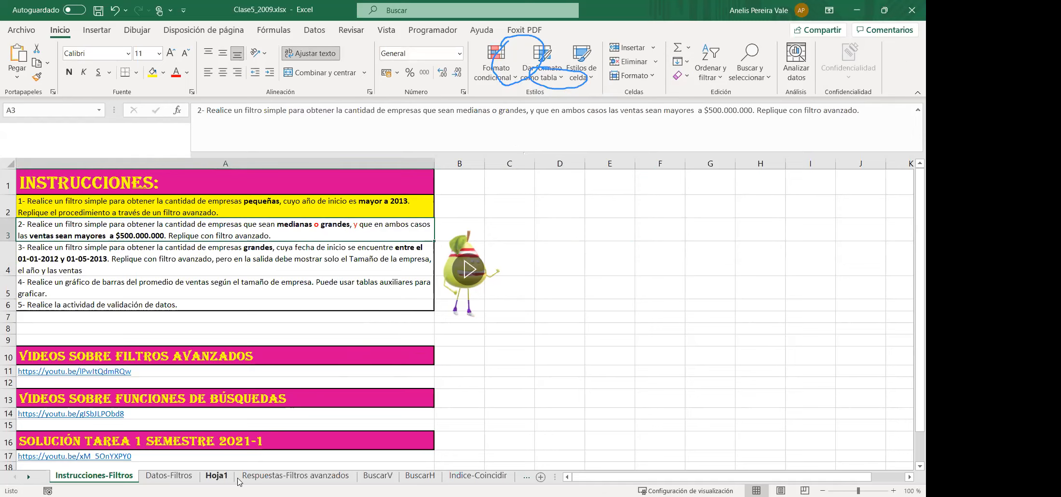
# - Paste exercise 2's text into cell A1 of the Respuestas-Filtros avanzados sheet
pyautogui.click(239, 478)
pyautogui.click(42, 176)
pyautogui.hotkey('ctrl', 'v')
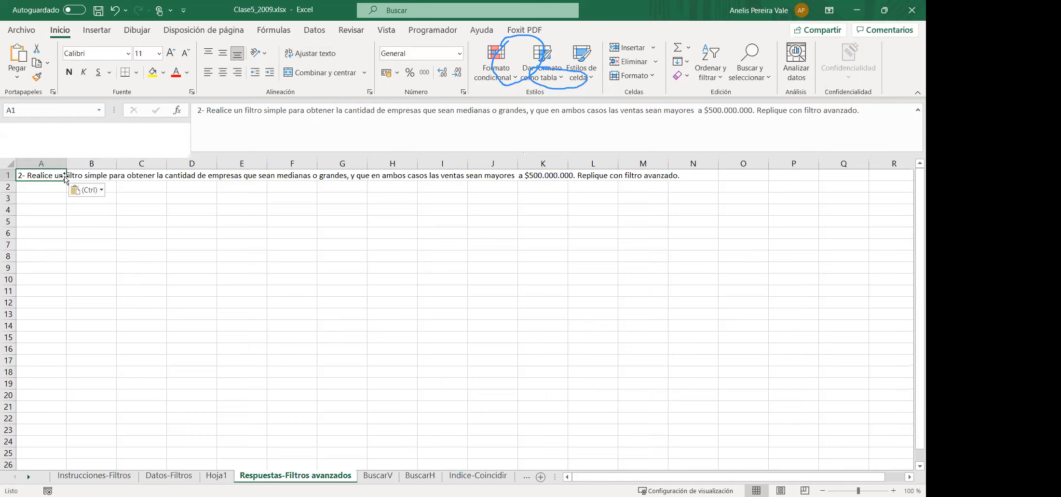
pyautogui.click(255, 274)
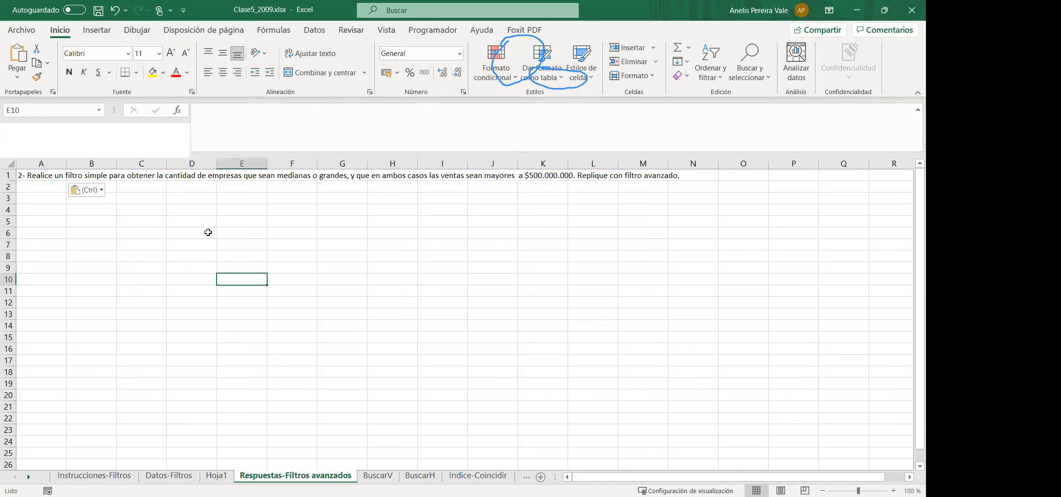
pyautogui.click(128, 233)
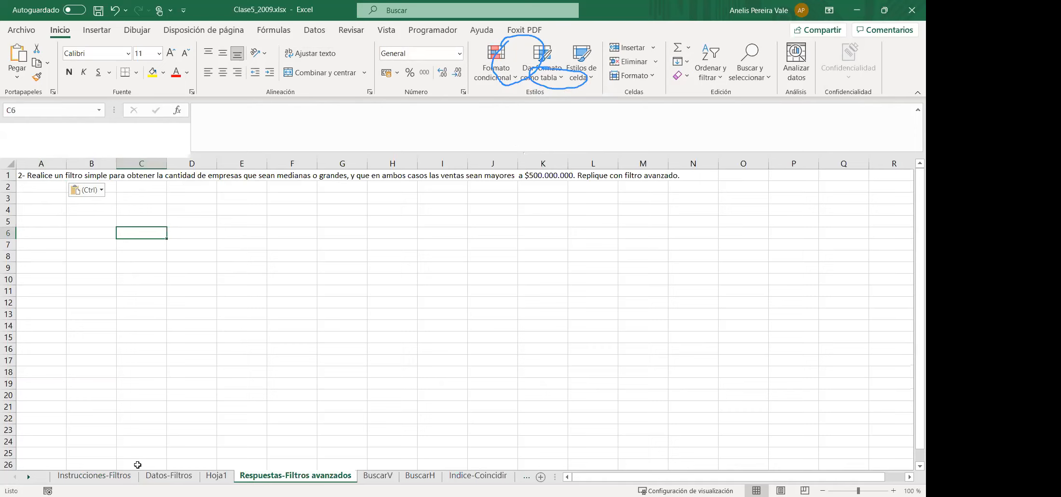
# - Copy the table's header row from Datos-Filtros A1:E1 into row 3 of Respuestas-Filtros avanzados, starting at A3
pyautogui.click(167, 475)
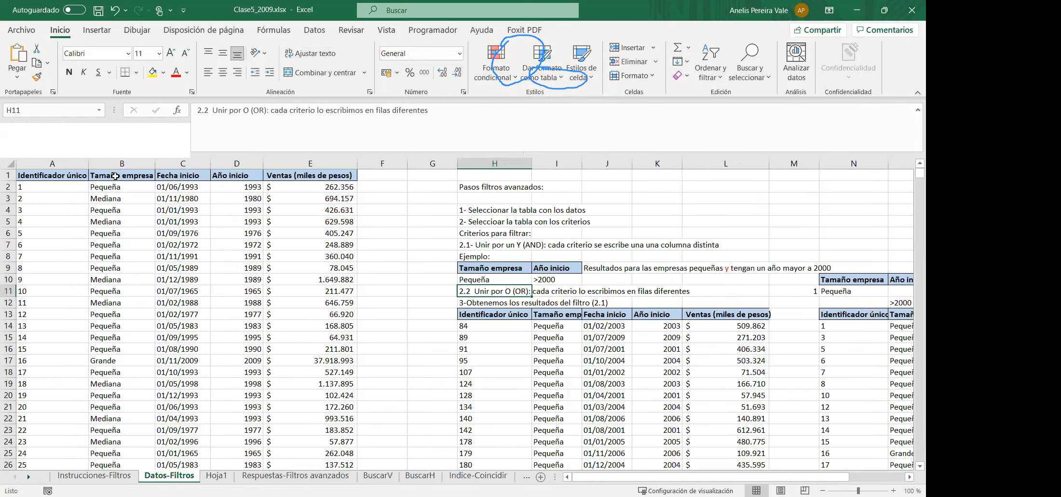
pyautogui.moveTo(48, 175); pyautogui.dragTo(333, 175)
pyautogui.hotkey('ctrl', 'c')
pyautogui.click(295, 476)
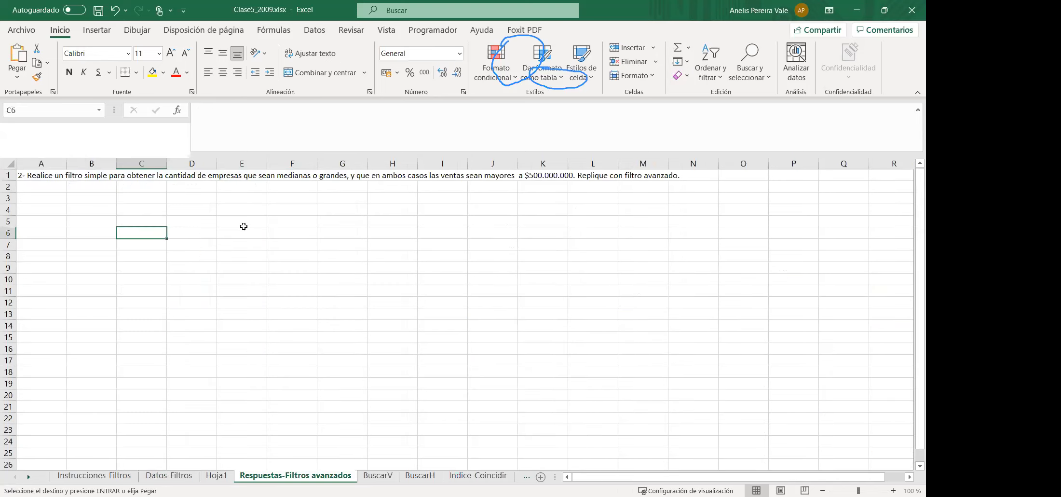
pyautogui.click(41, 198)
pyautogui.hotkey('ctrl', 'v')
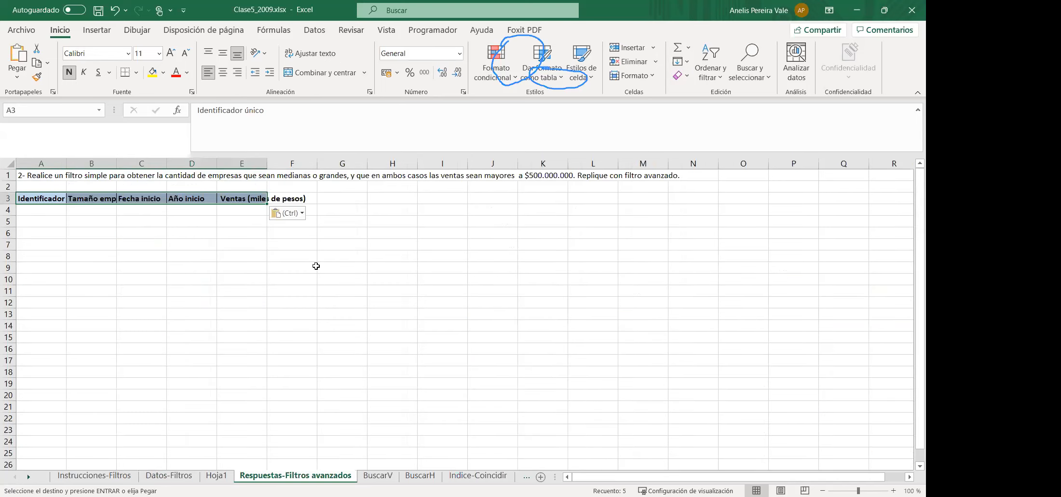
pyautogui.moveTo(283, 287); pyautogui.dragTo(276, 280)
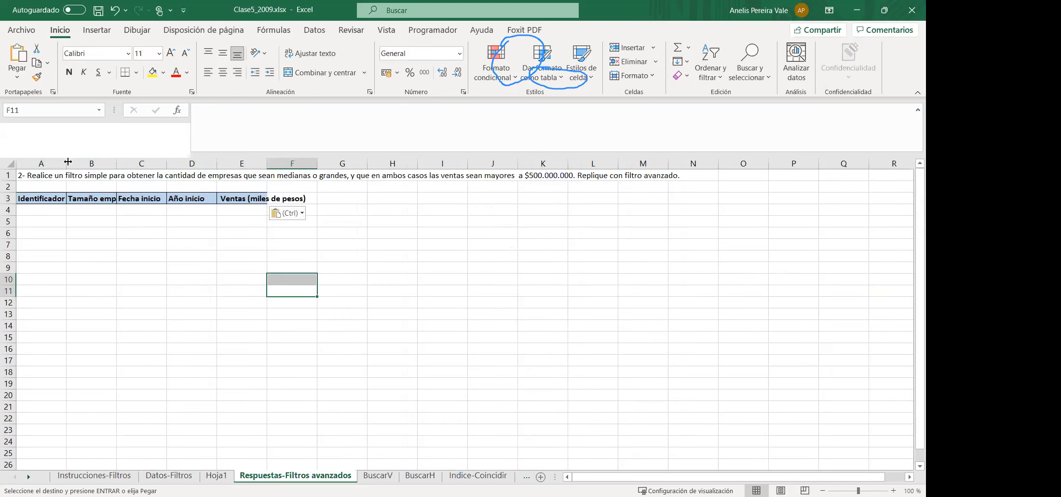
# - Widen column A slightly and clear the Identificador único, Fecha inicio and Año inicio headers from row 3
pyautogui.moveTo(68, 162); pyautogui.dragTo(75, 162)
pyautogui.click(52, 198)
pyautogui.press('Delete')
pyautogui.click(115, 246)
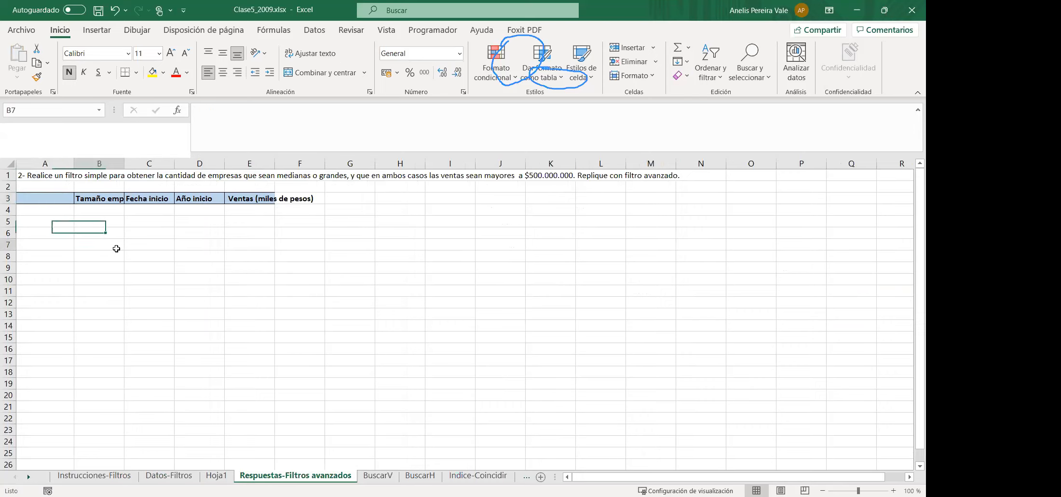
pyautogui.click(143, 197)
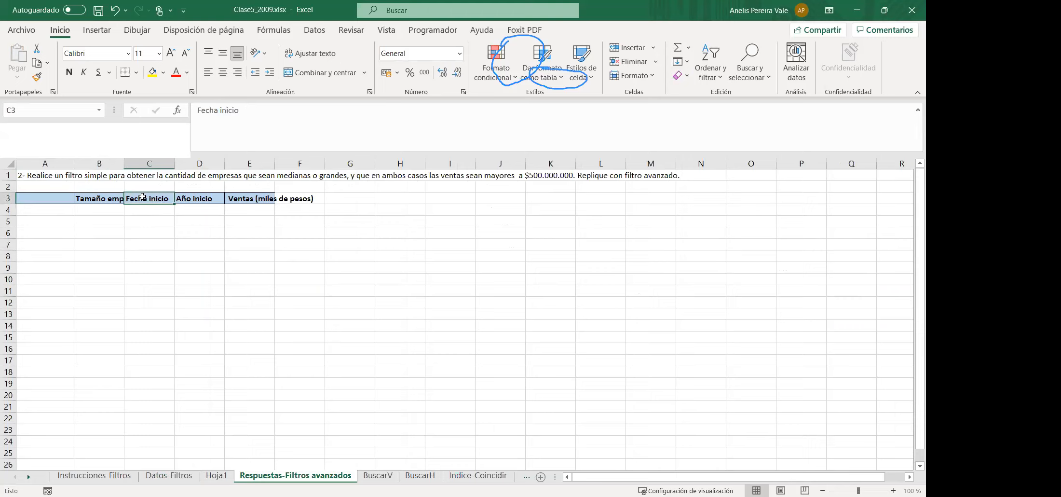
pyautogui.press('Delete')
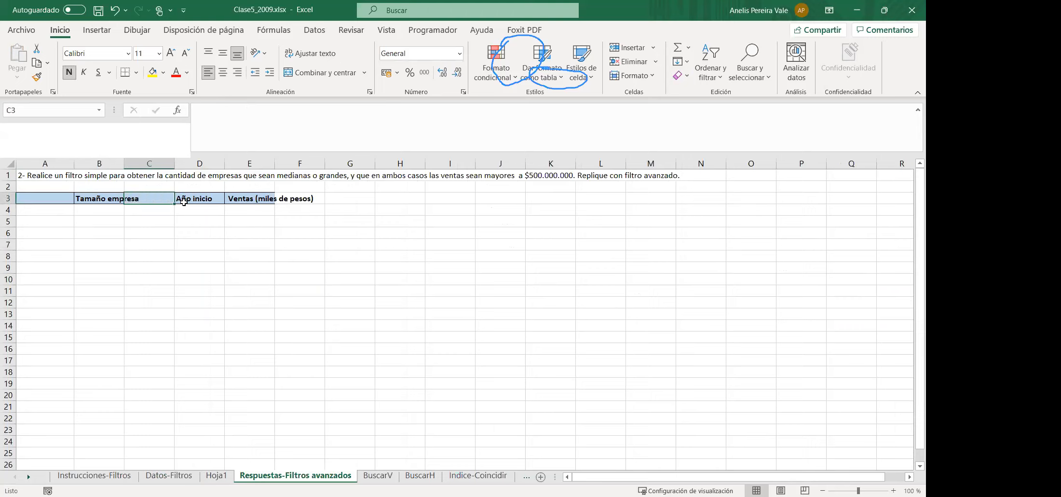
pyautogui.click(187, 201)
pyautogui.press('Delete')
# - Move the Ventas (miles de pesos) header to C3 and autofit columns B and C
pyautogui.click(241, 198)
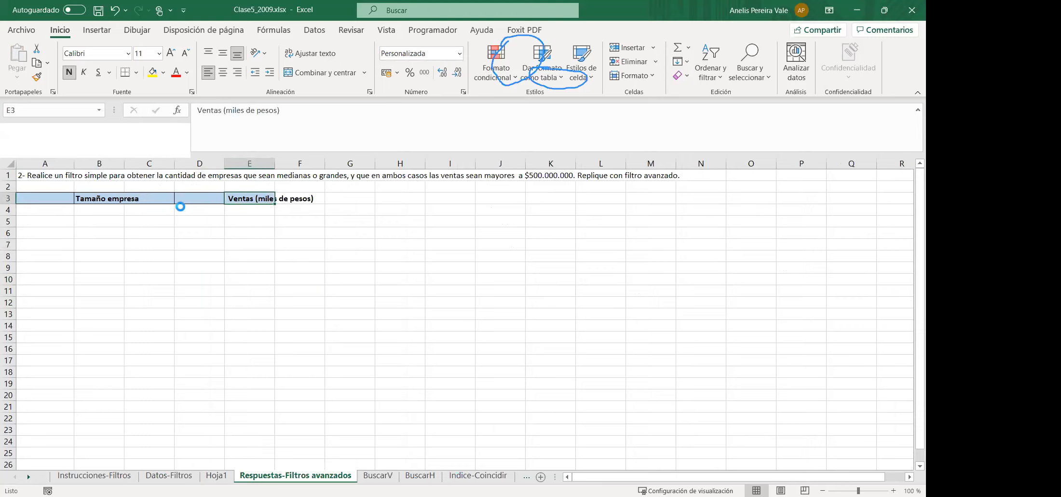
pyautogui.hotkey('ctrl', 'c')
pyautogui.click(152, 199)
pyautogui.hotkey('ctrl', 'v')
pyautogui.moveTo(160, 256); pyautogui.dragTo(159, 245)
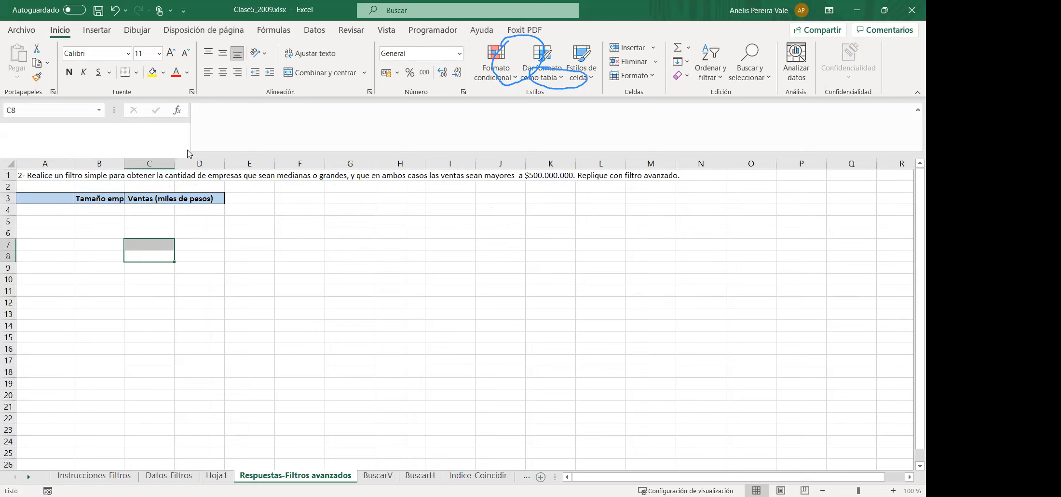
pyautogui.doubleClick(172, 159)
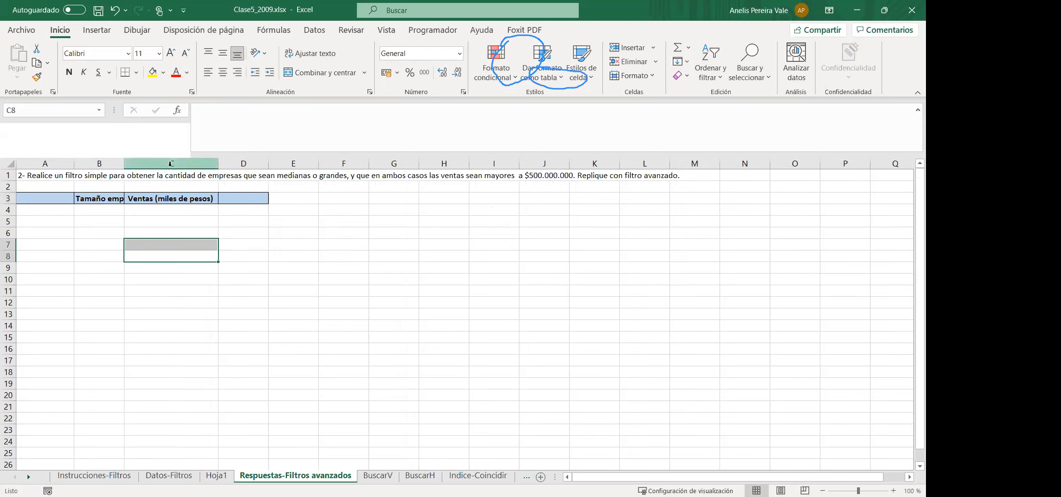
pyautogui.doubleClick(125, 164)
# - Remove the leftover header formatting from A3 and D3 by filling from the blank cells below, and widen column B slightly
pyautogui.click(49, 209)
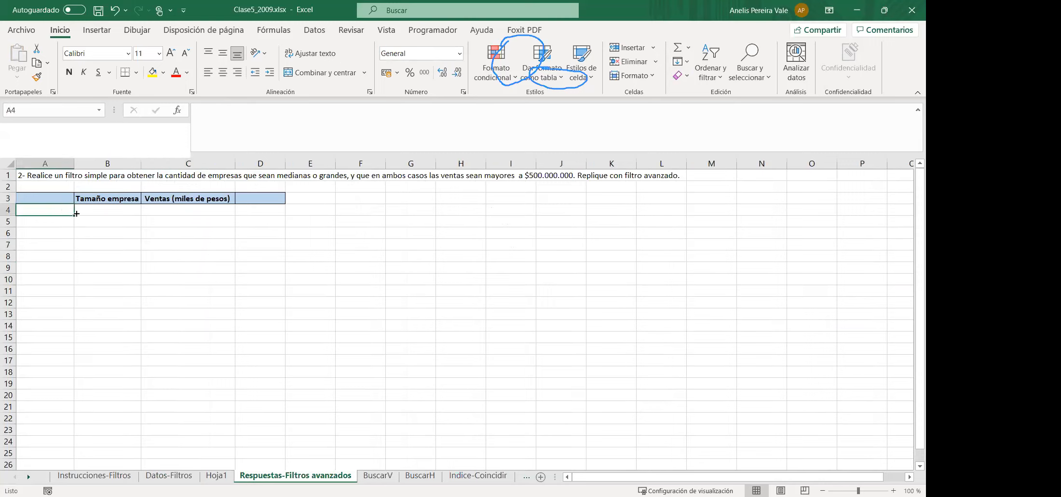
pyautogui.moveTo(72, 210); pyautogui.dragTo(73, 198)
pyautogui.click(272, 208)
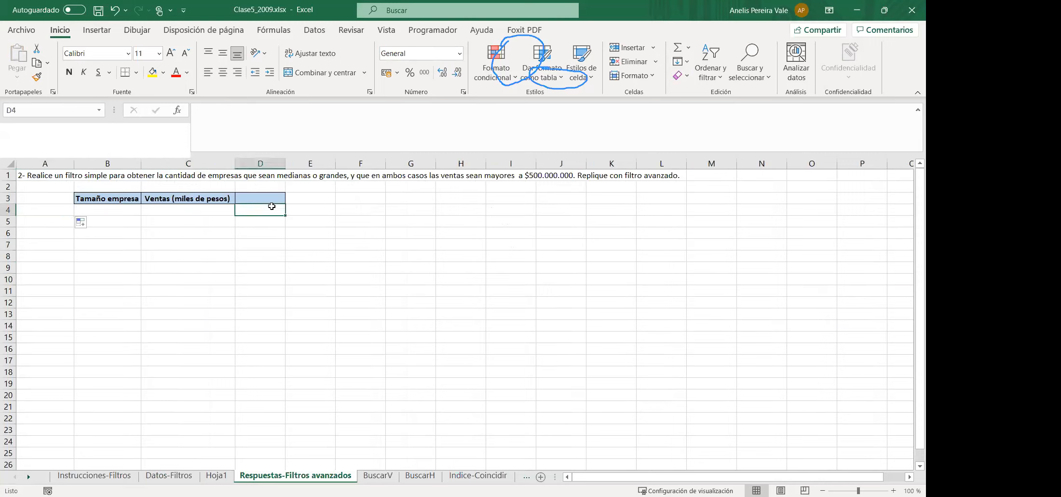
pyautogui.moveTo(287, 214); pyautogui.dragTo(288, 197)
pyautogui.click(296, 223)
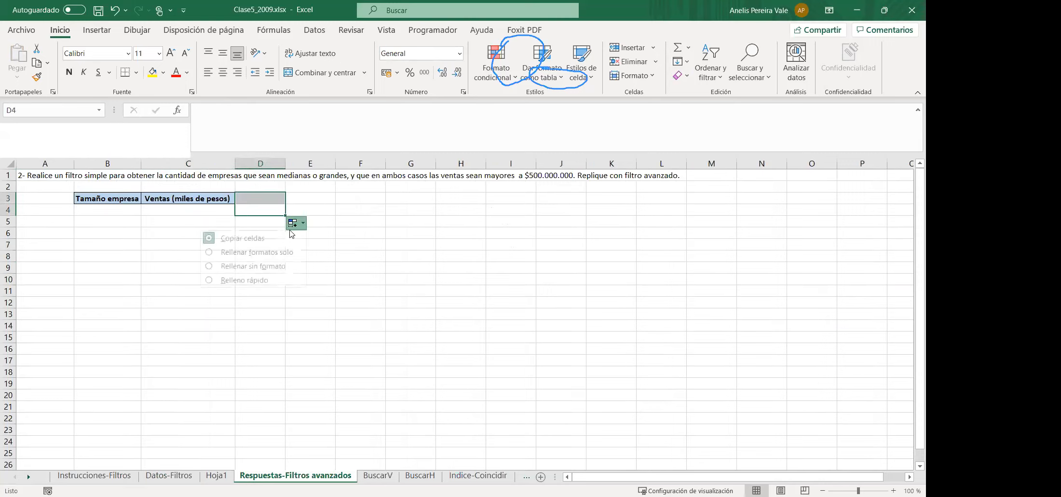
pyautogui.click(183, 249)
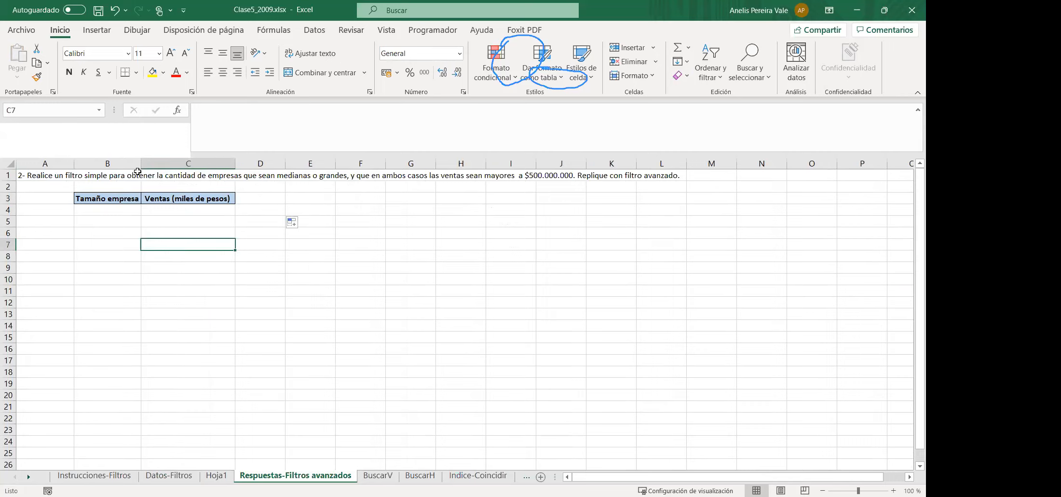
pyautogui.moveTo(143, 163); pyautogui.dragTo(151, 163)
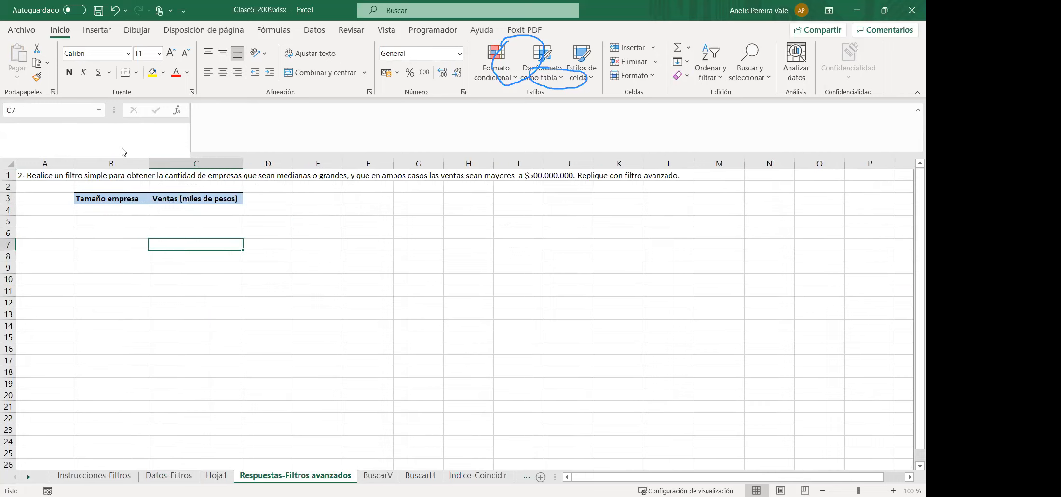
# - Copy the value Mediana from Datos-Filtros B5 into H3 of Respuestas-Filtros avanzados
pyautogui.click(303, 177)
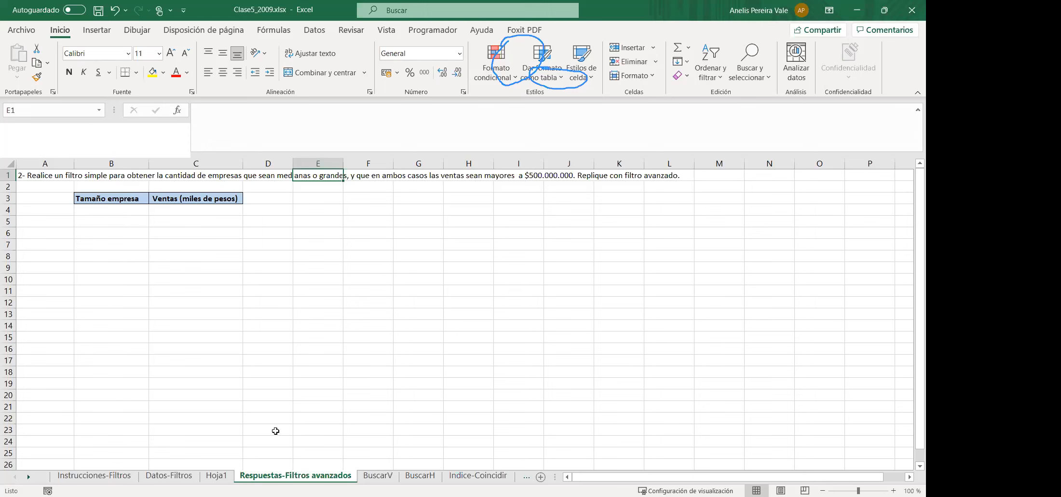
pyautogui.click(169, 475)
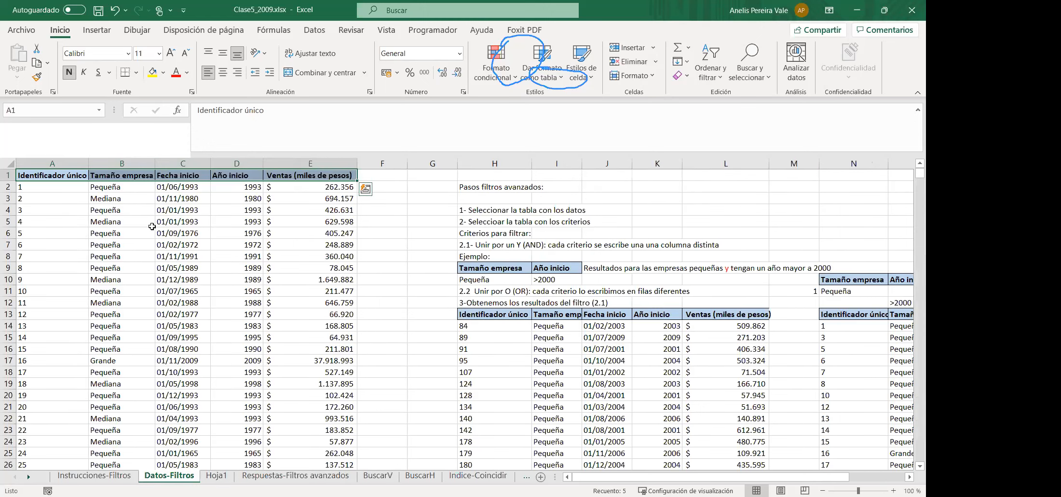
pyautogui.click(131, 221)
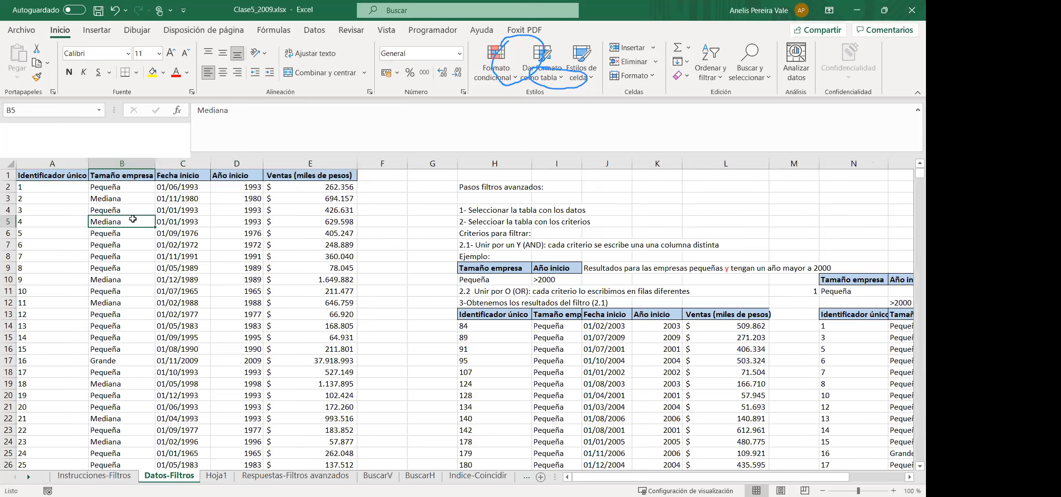
pyautogui.hotkey('ctrl', 'c')
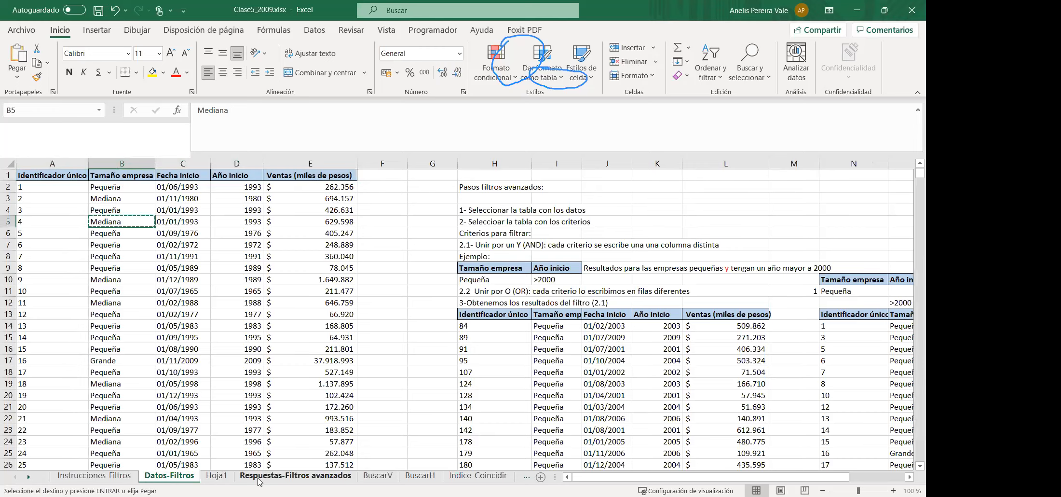
pyautogui.click(261, 476)
pyautogui.click(454, 201)
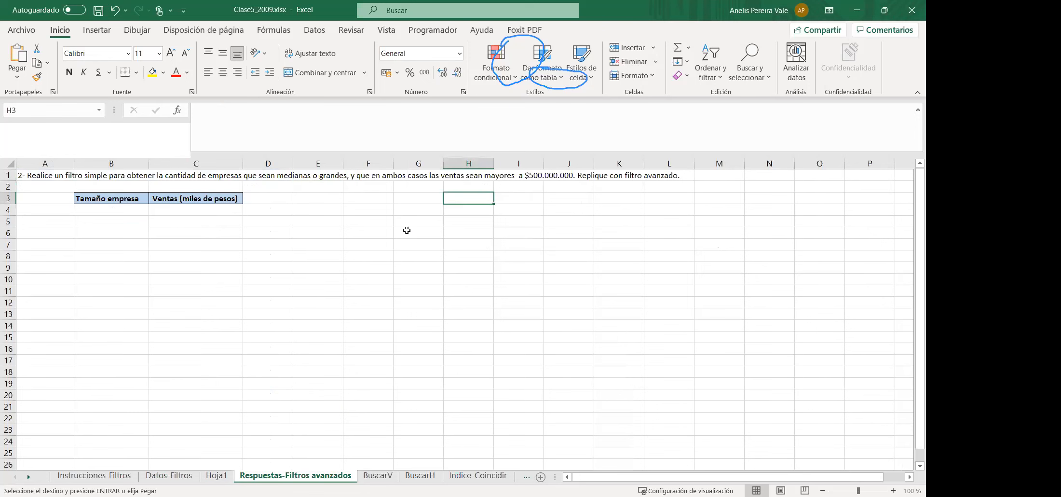
pyautogui.hotkey('ctrl', 'v')
# - Copy the value Grande from Datos-Filtros B17 into H4 of Respuestas-Filtros avanzados
pyautogui.click(169, 475)
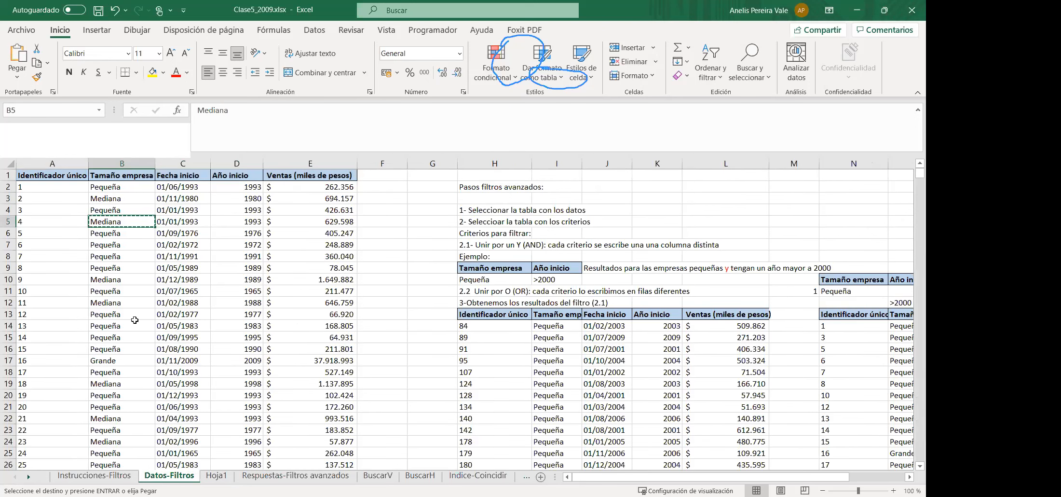
pyautogui.click(123, 360)
pyautogui.hotkey('ctrl', 'c')
pyautogui.click(296, 475)
pyautogui.click(455, 210)
pyautogui.hotkey('ctrl', 'v')
pyautogui.click(447, 258)
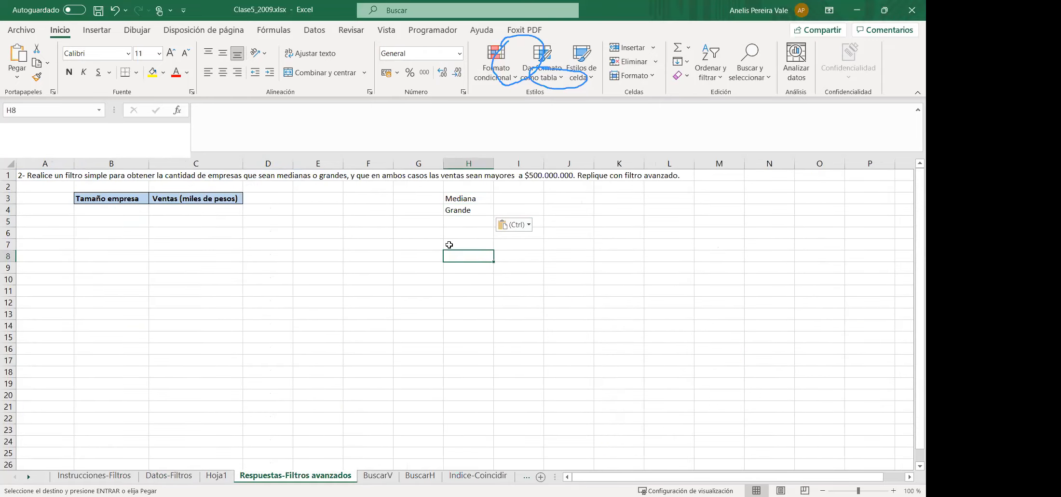
pyautogui.click(99, 198)
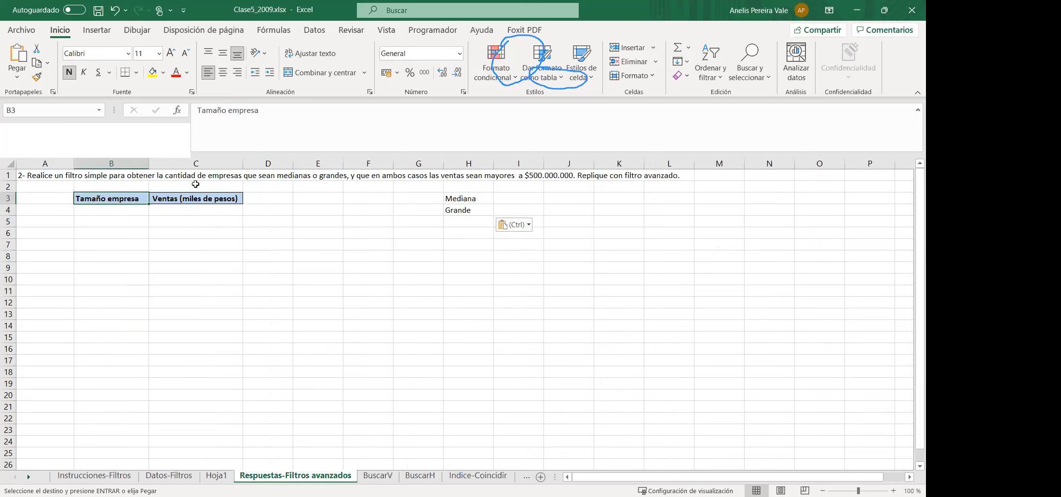
pyautogui.click(188, 197)
pyautogui.click(159, 258)
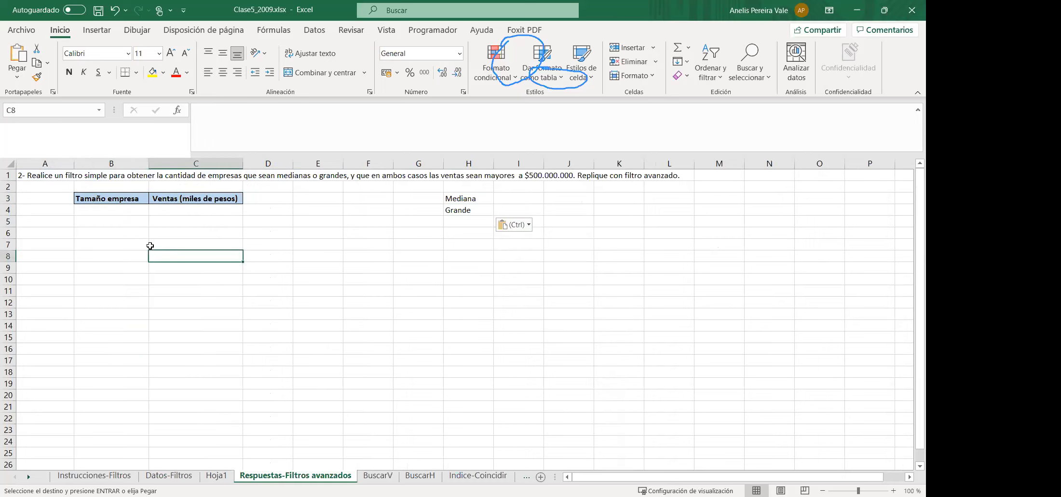
pyautogui.moveTo(474, 199); pyautogui.dragTo(469, 211)
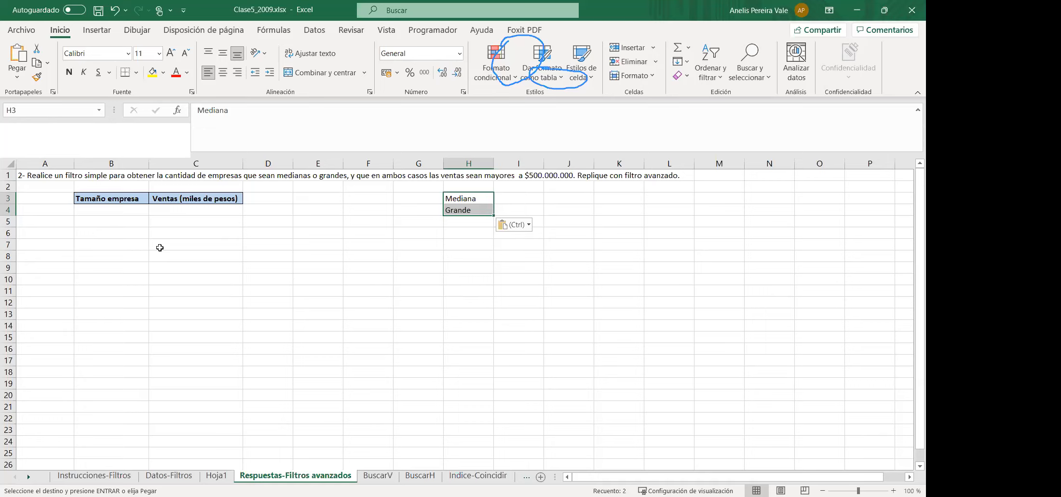
# - Copy Mediana and Grande from H3:H4 into B4:B5 under Tamaño empresa, and clear the originals in column H
pyautogui.click(119, 214)
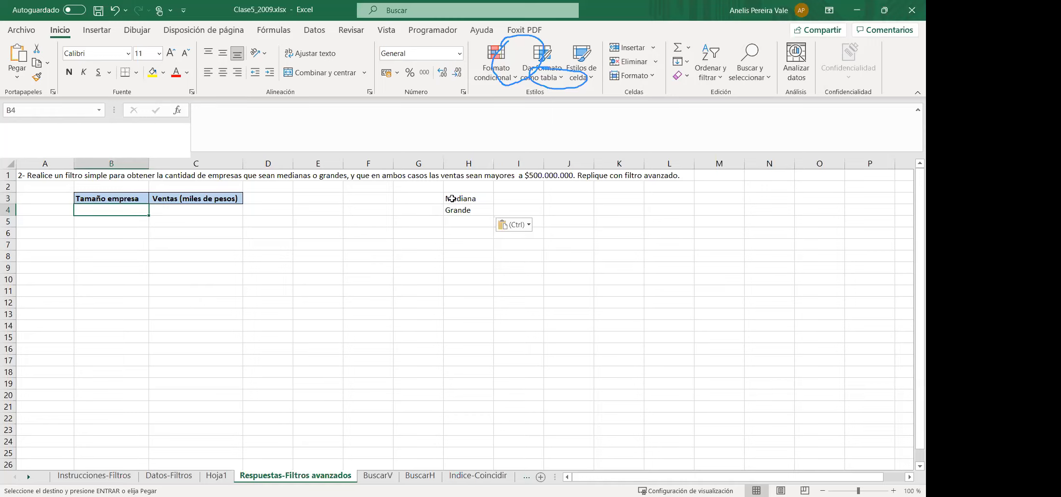
pyautogui.click(455, 198)
pyautogui.moveTo(455, 198); pyautogui.dragTo(456, 209)
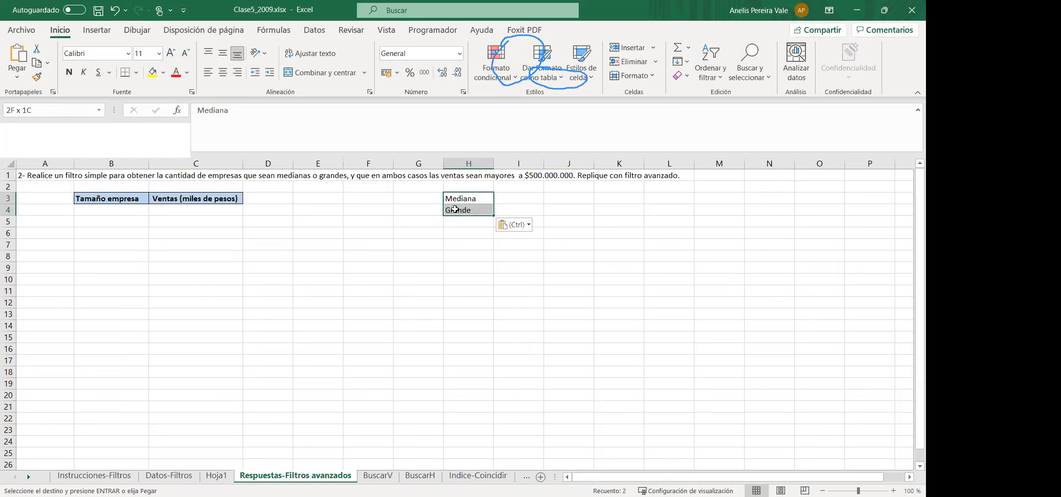
pyautogui.hotkey('ctrl', 'c')
pyautogui.click(105, 212)
pyautogui.hotkey('ctrl', 'v')
pyautogui.click(105, 284)
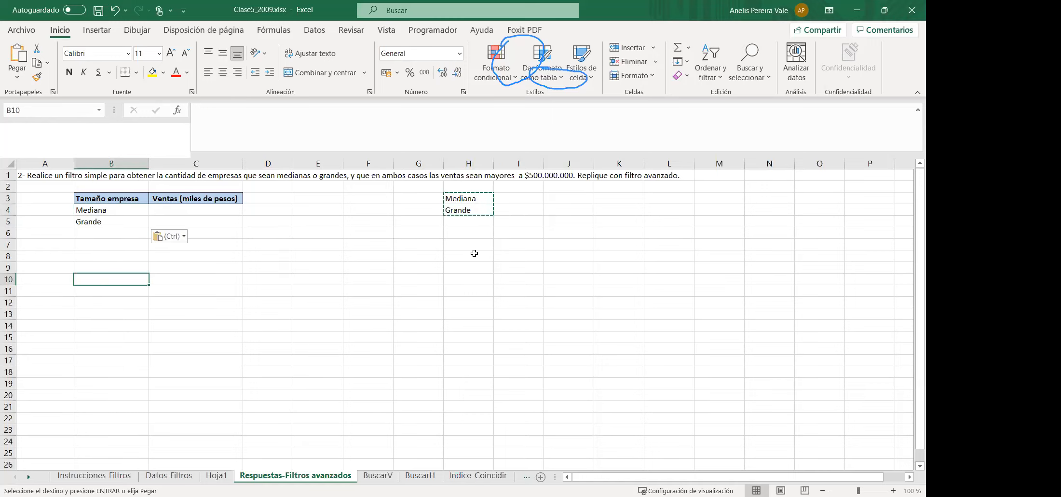
pyautogui.moveTo(467, 187); pyautogui.dragTo(467, 211)
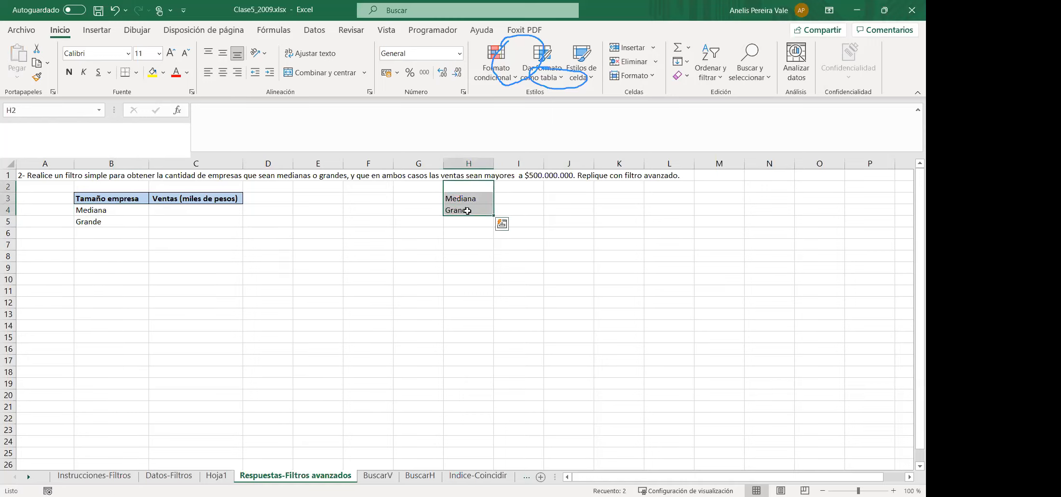
pyautogui.press('Delete')
# - Number the Mediana and Grande criteria rows 1 and 2 in cells A4 and A5
pyautogui.click(115, 212)
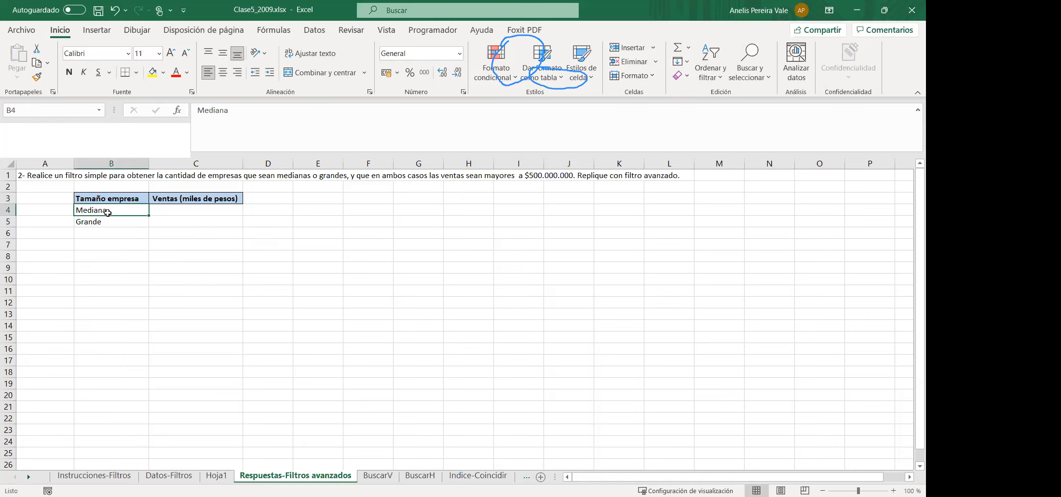
pyautogui.click(67, 210)
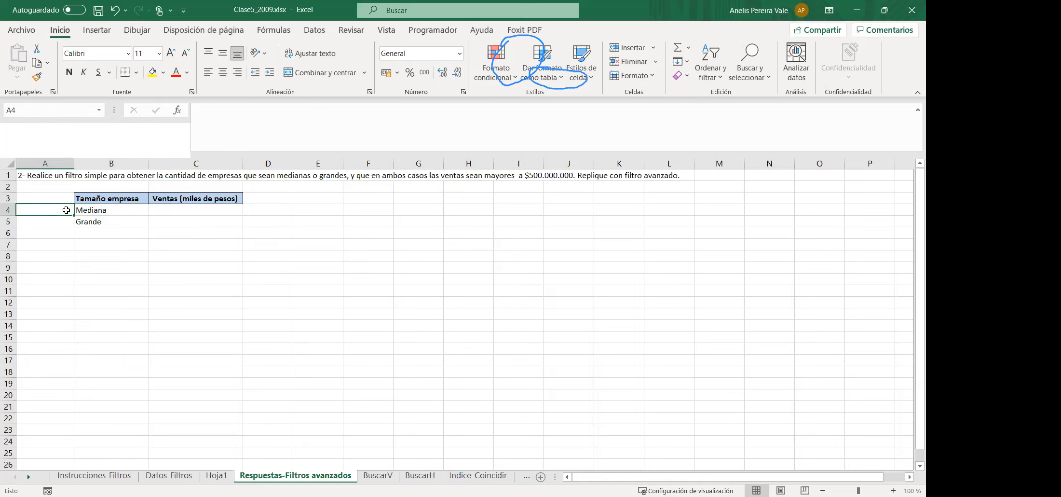
pyautogui.write('1')
pyautogui.press('Return')
pyautogui.write('2')
pyautogui.press('Return')
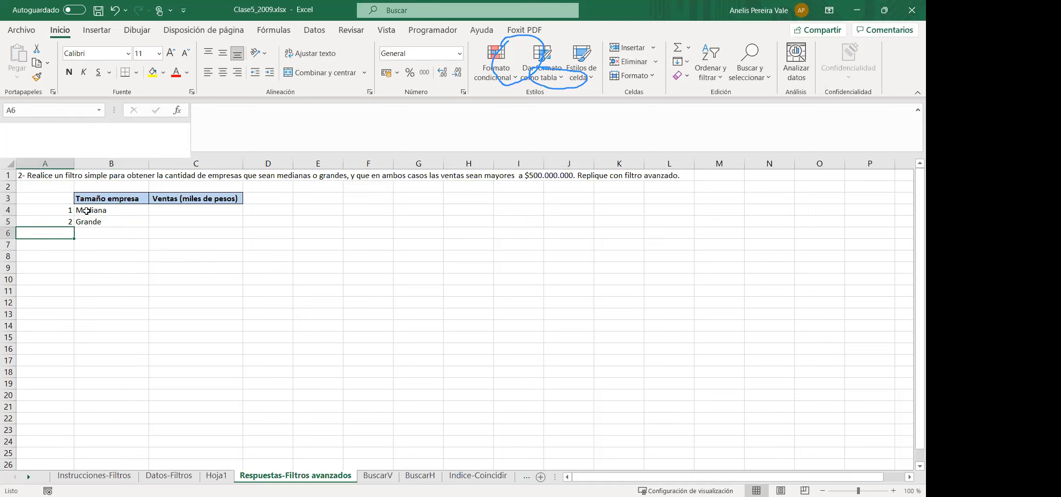
# - Add the heading Criterios in cell H3, beside the criteria table
pyautogui.click(86, 212)
pyautogui.click(89, 221)
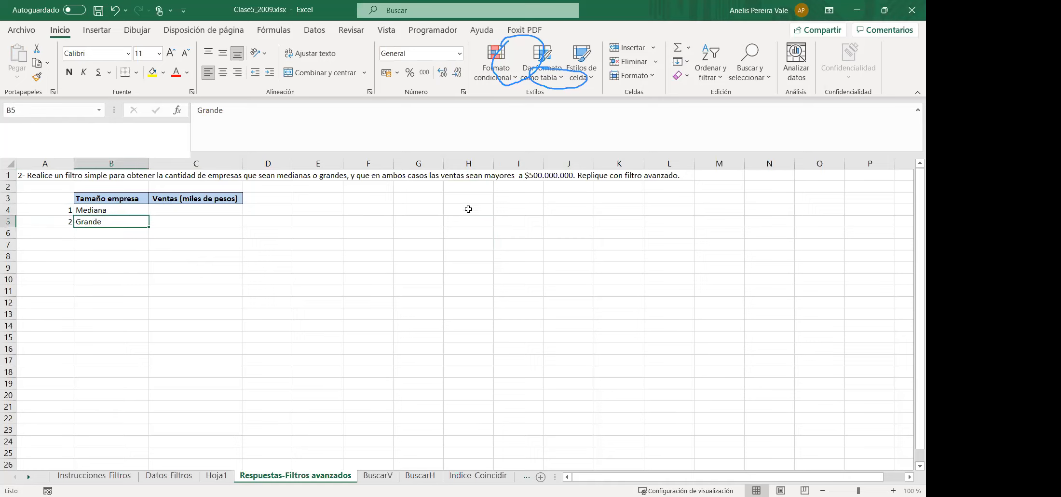
pyautogui.click(457, 198)
pyautogui.write('Cri')
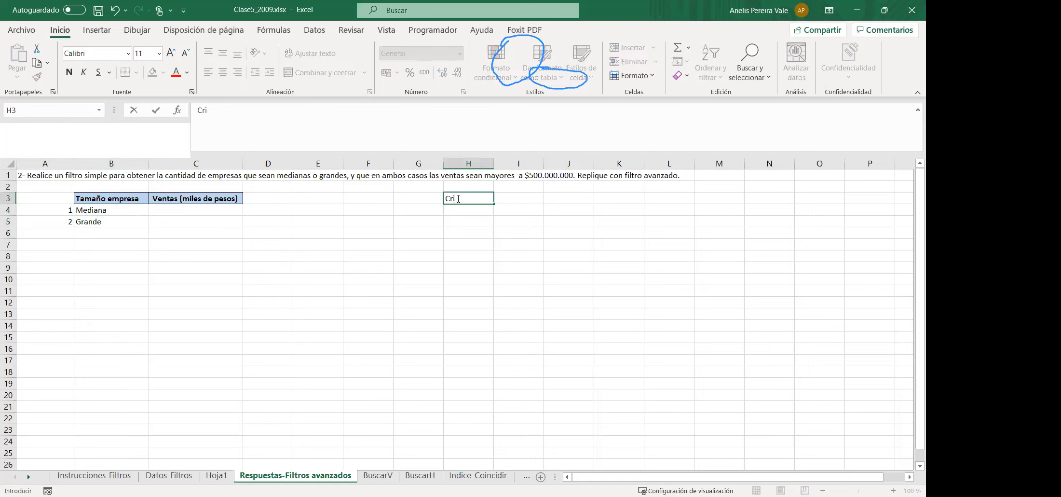
pyautogui.write('terios')
pyautogui.press('Return')
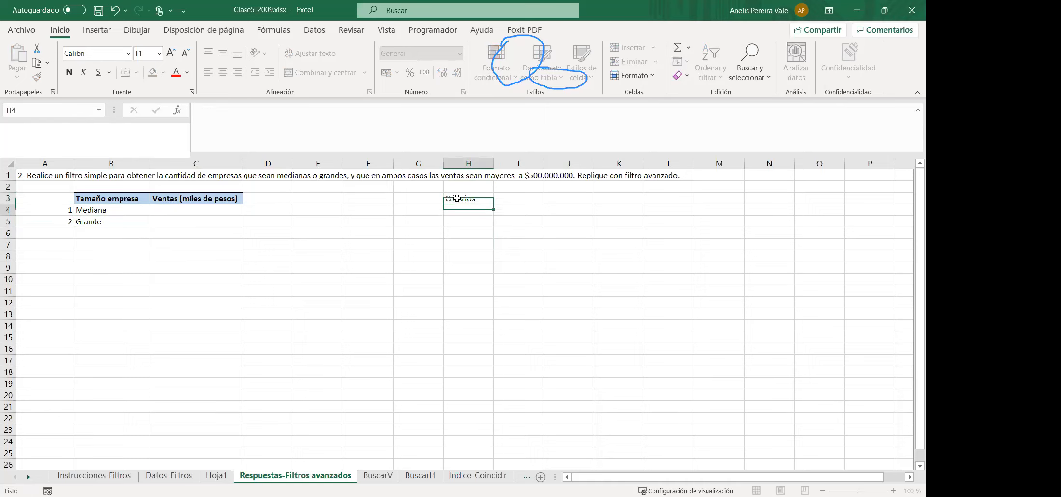
# - List the criteria 1 -Medianas, 2 grandes and 1 O 2 under the Criterios heading in cells H4 to H6
pyautogui.write('1 -')
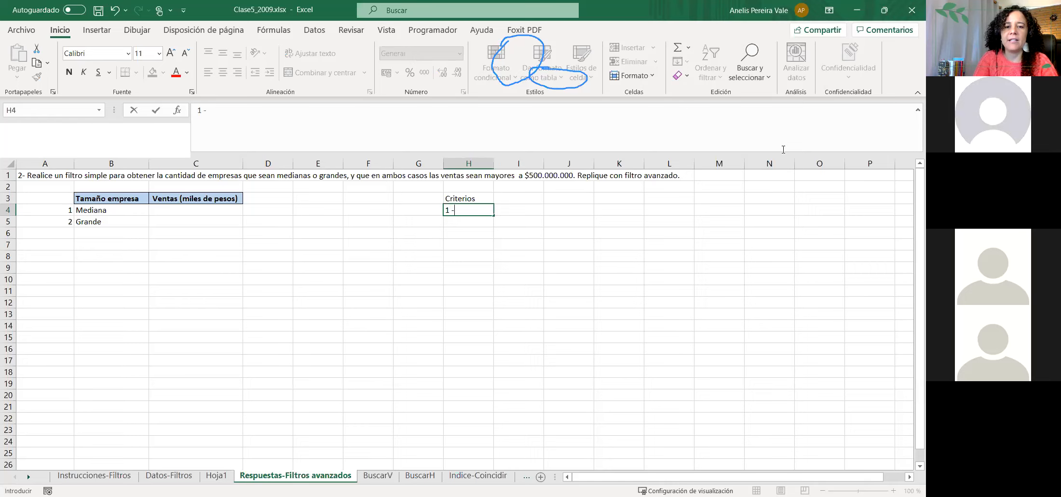
pyautogui.write('Medianas')
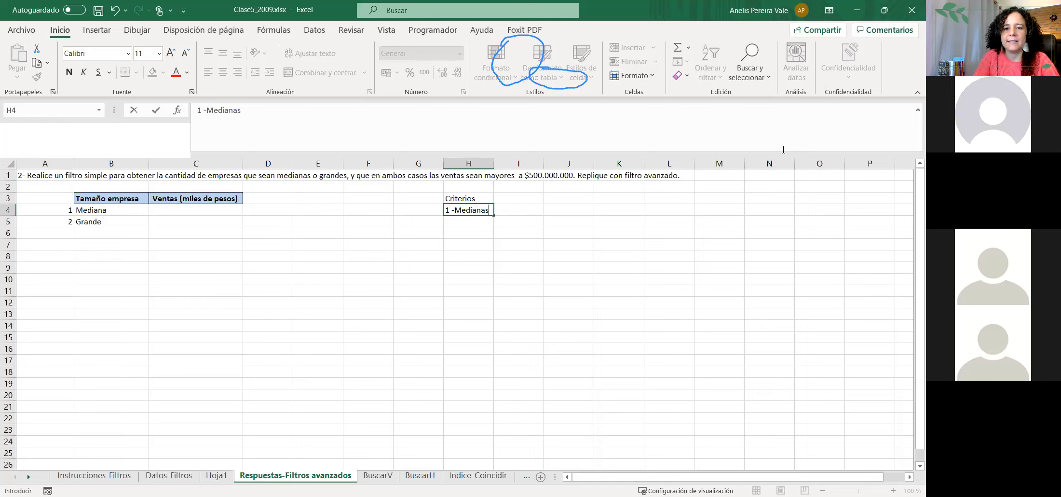
pyautogui.press('Return')
pyautogui.write('2')
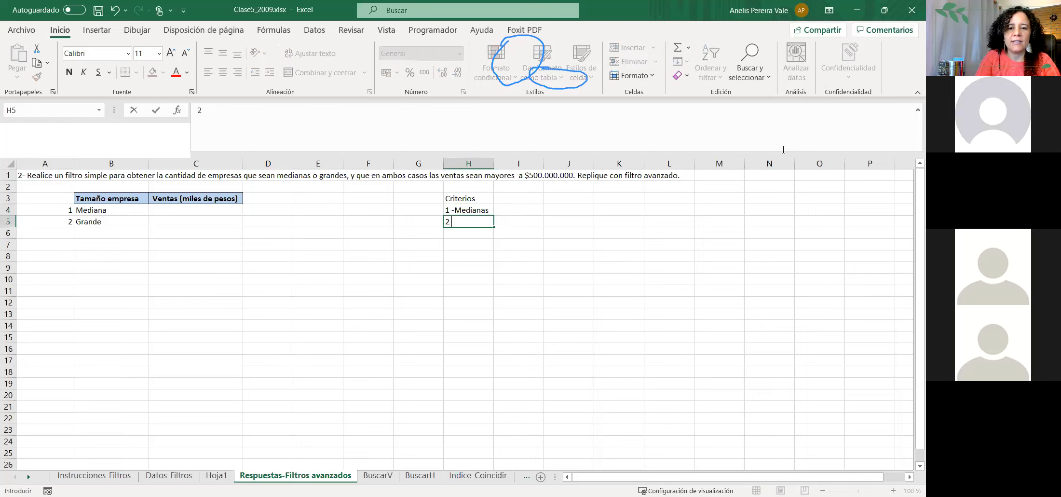
pyautogui.write(' grandes')
pyautogui.press('Return')
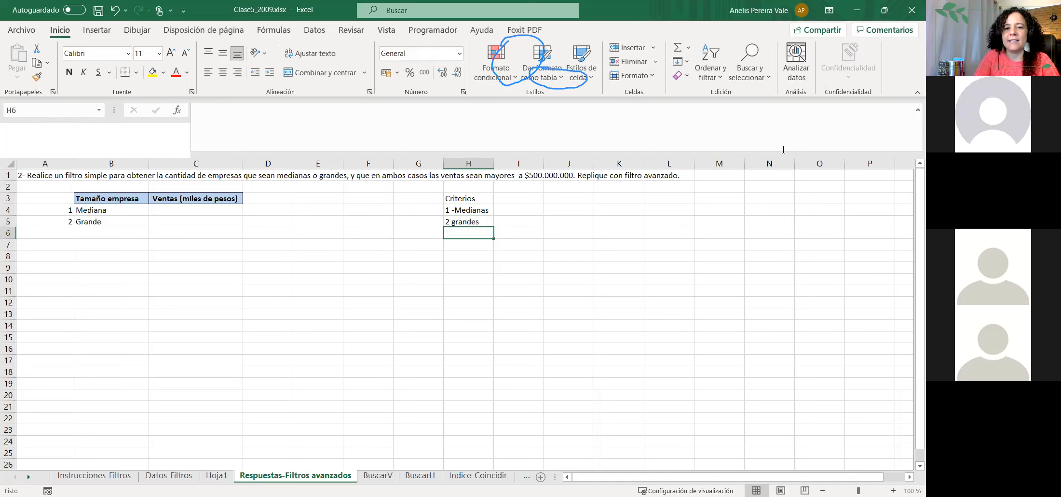
pyautogui.write('1')
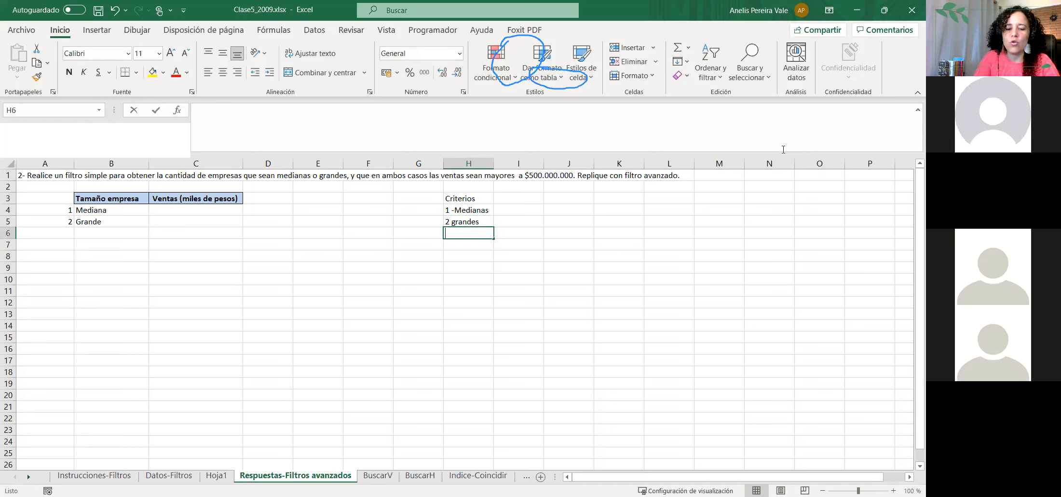
pyautogui.write(' O 2')
pyautogui.press('Return')
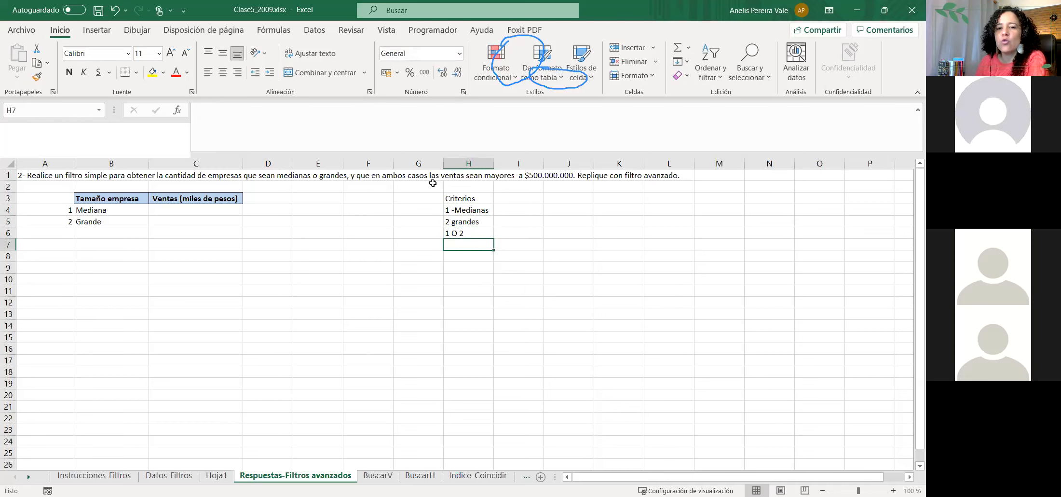
# - Color only the letter O in cell H6's 1 O 2 criterion red
pyautogui.press('Up')
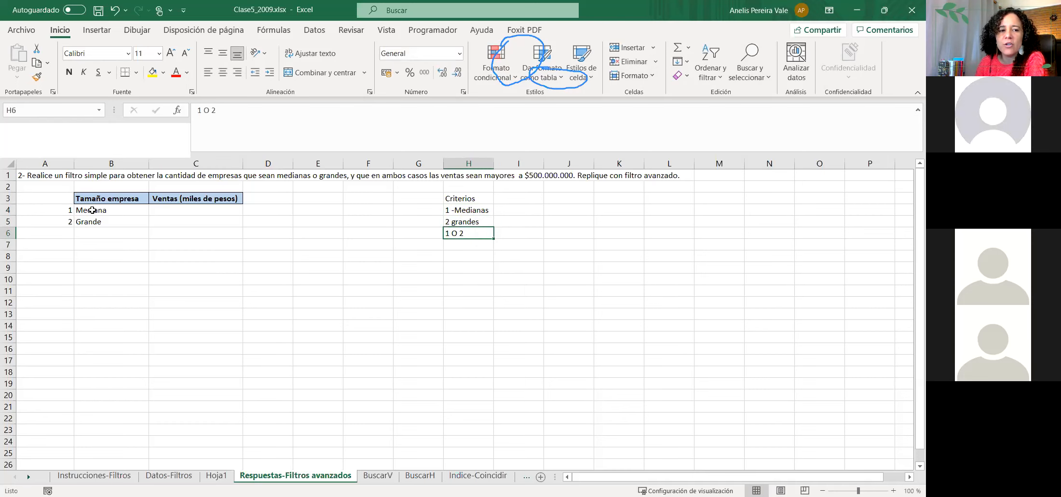
pyautogui.moveTo(91, 209); pyautogui.dragTo(92, 221)
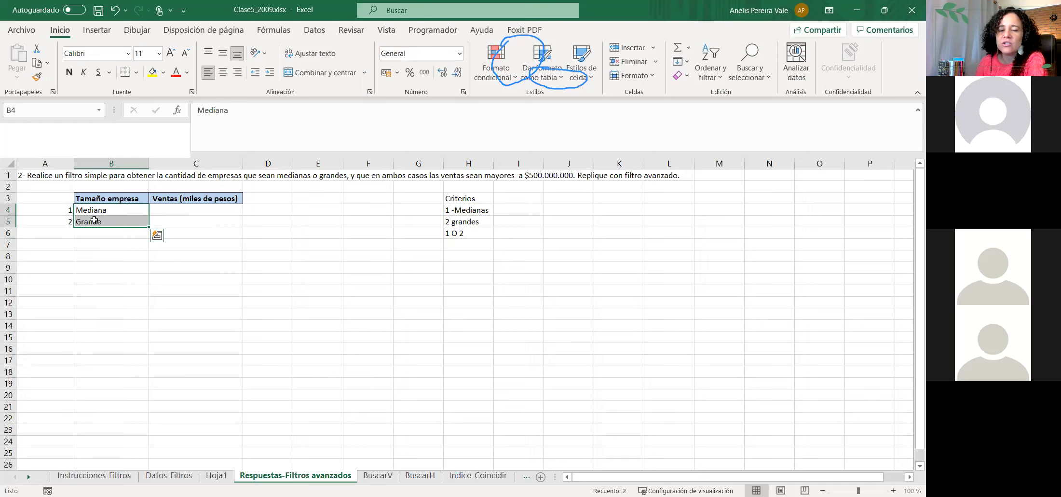
pyautogui.click(458, 234)
pyautogui.moveTo(206, 111); pyautogui.dragTo(210, 111)
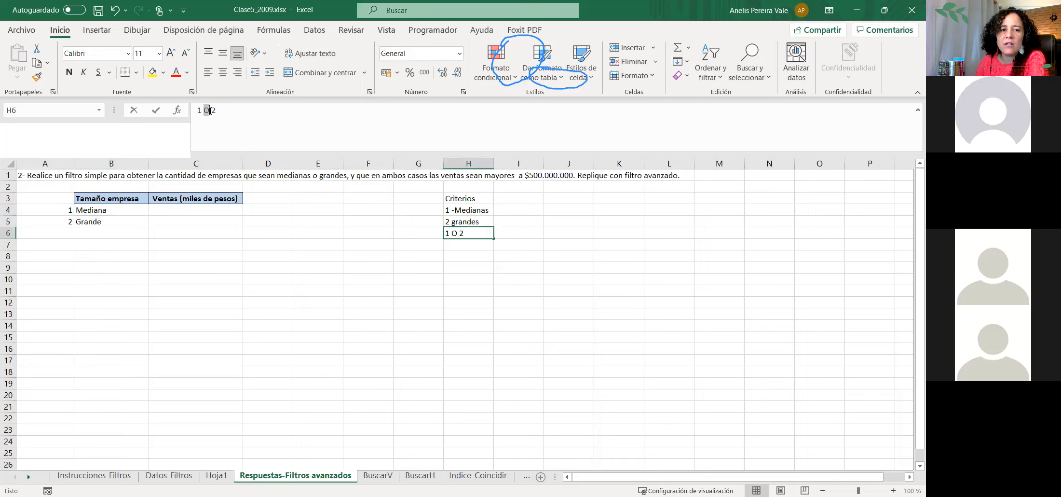
pyautogui.click(176, 73)
pyautogui.click(368, 233)
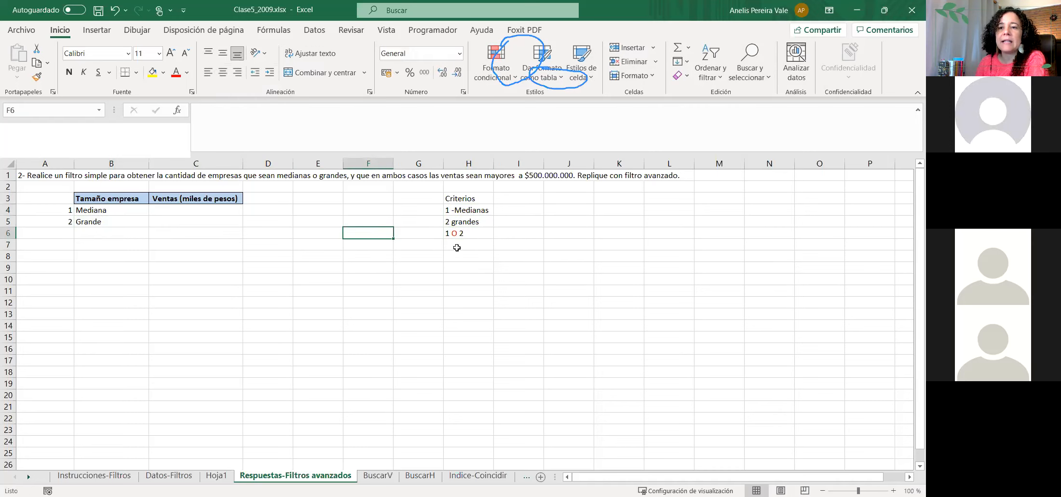
# - Write the note "se escriben en filas distintas" in I6, beside the OR criterion
pyautogui.click(505, 233)
pyautogui.write('ss')
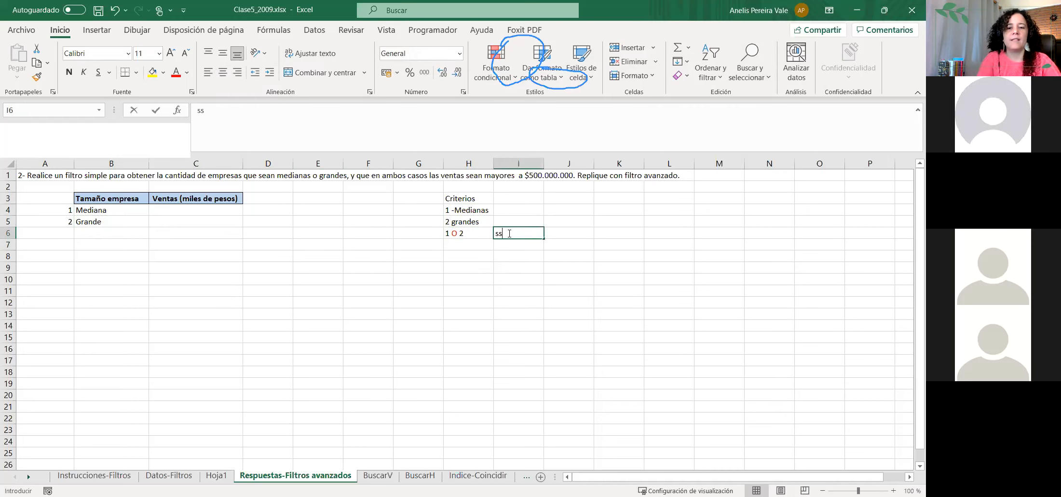
pyautogui.press('BackSpace')
pyautogui.write('e escriben en fils')
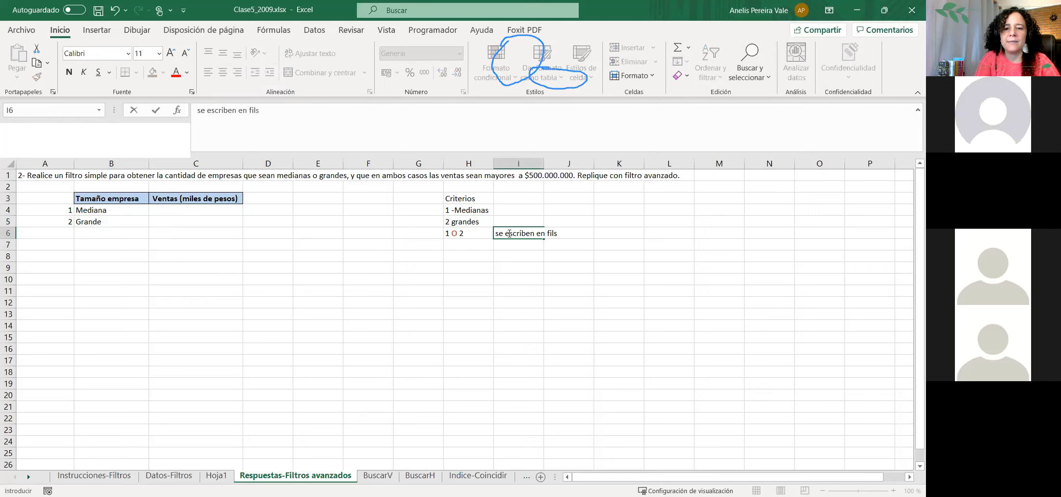
pyautogui.press('BackSpace')
pyautogui.write('as distintas')
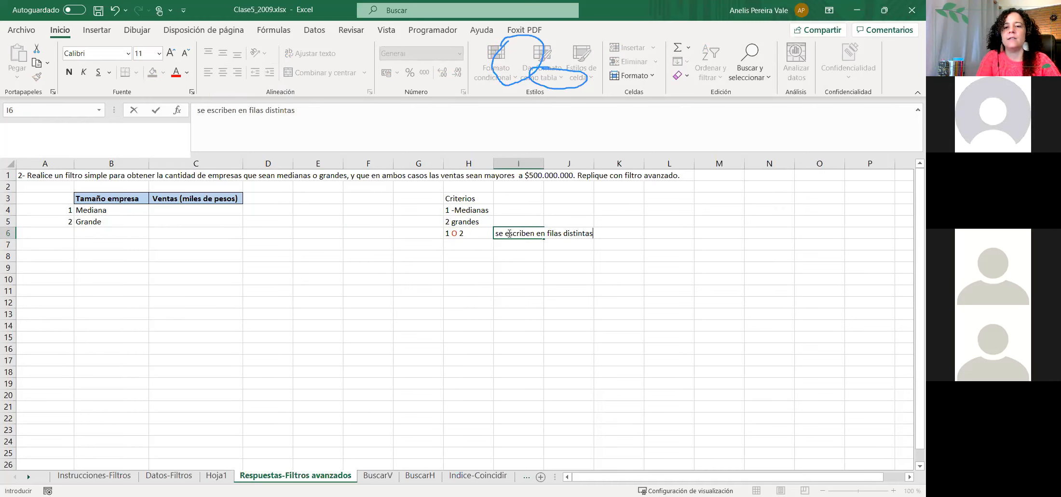
pyautogui.press('Return')
# - Check the size criteria against the exercise statement in A1, and correct the text in H5 to 2- Grandes
pyautogui.moveTo(95, 209)
pyautogui.mouseDown()
pyautogui.moveTo(90, 233)
pyautogui.moveTo(91, 223)
pyautogui.mouseUp()
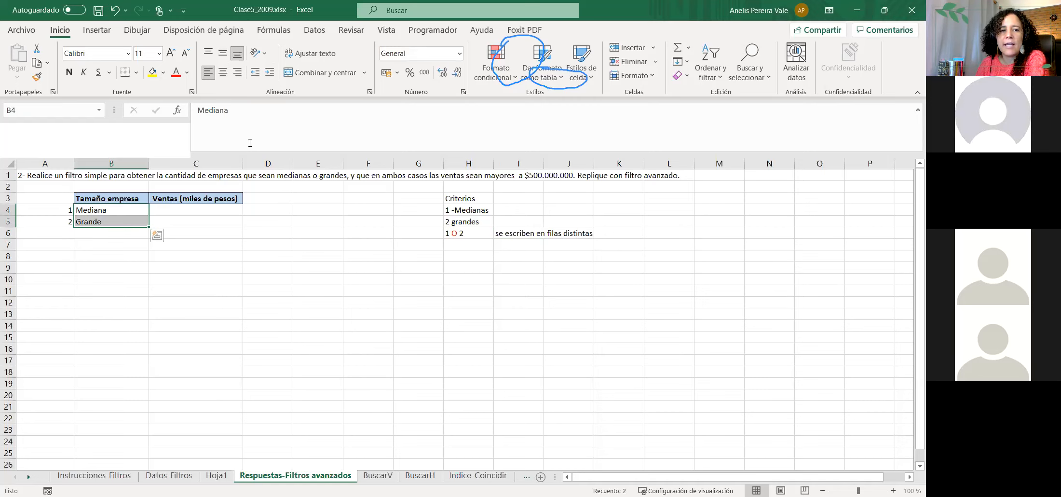
pyautogui.click(24, 177)
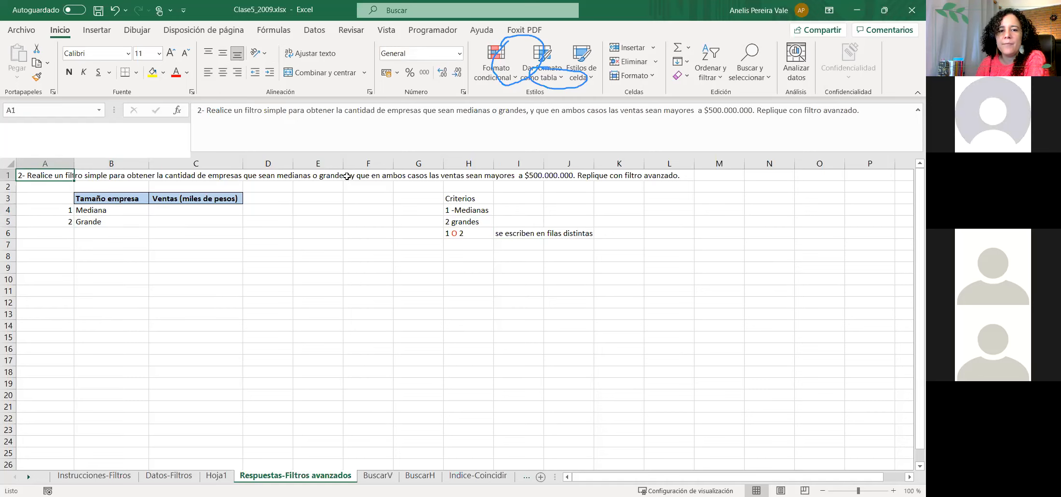
pyautogui.click(539, 114)
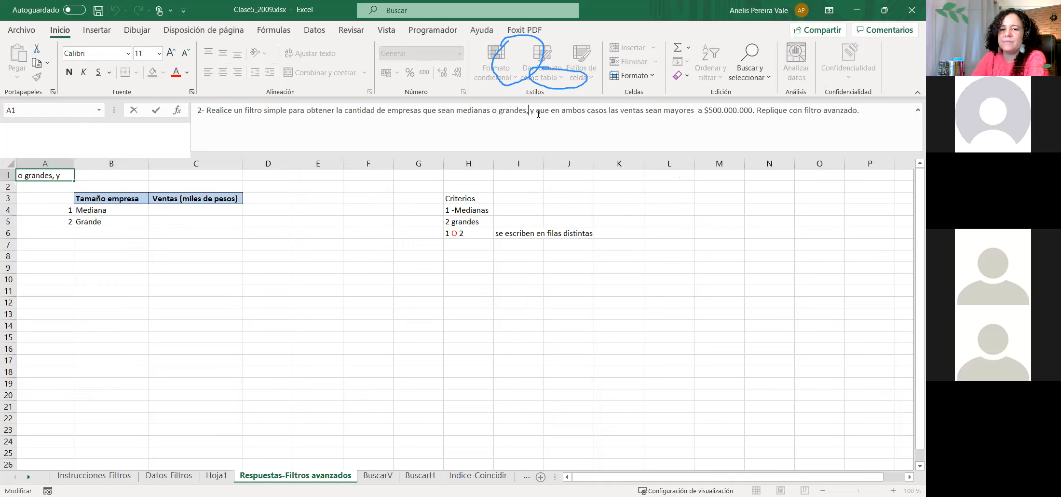
pyautogui.click(455, 223)
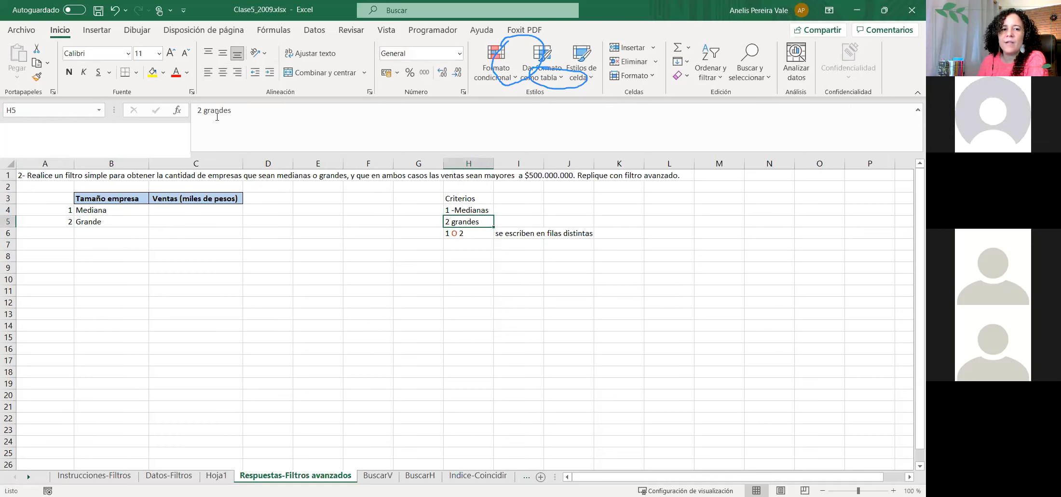
pyautogui.click(199, 110)
pyautogui.write('-')
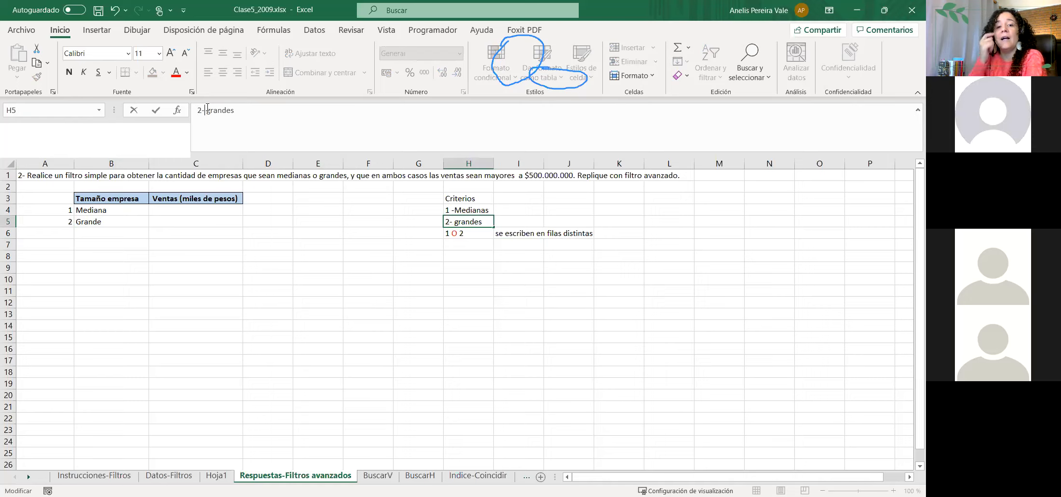
pyautogui.press('BackSpace')
pyautogui.write('G')
pyautogui.press('Return')
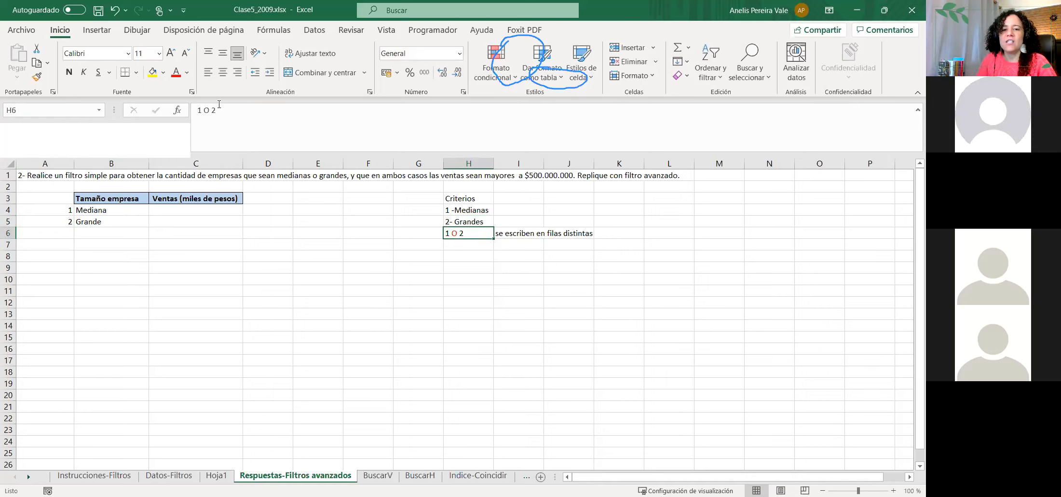
# - Enter the third criterion in H7 as 3- >500000000
pyautogui.click(451, 246)
pyautogui.write('3')
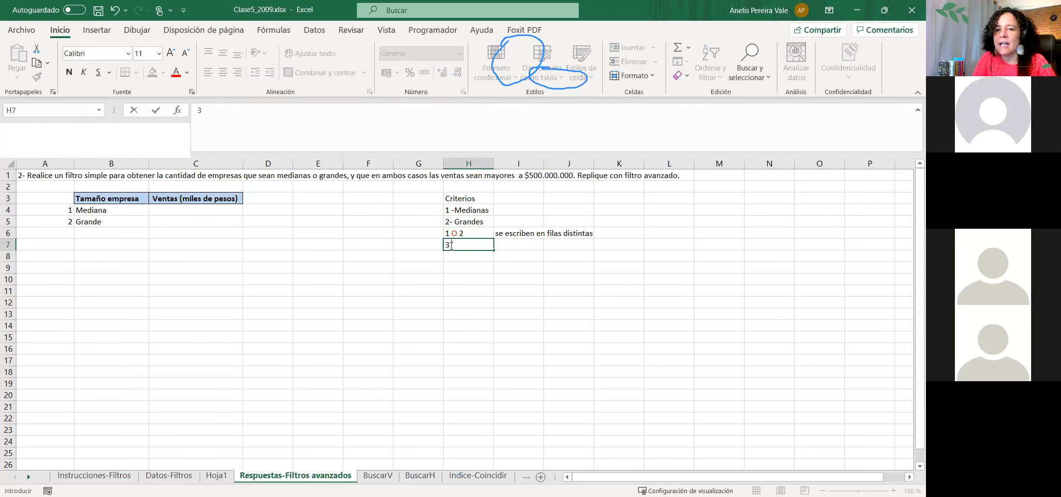
pyautogui.write(' >5')
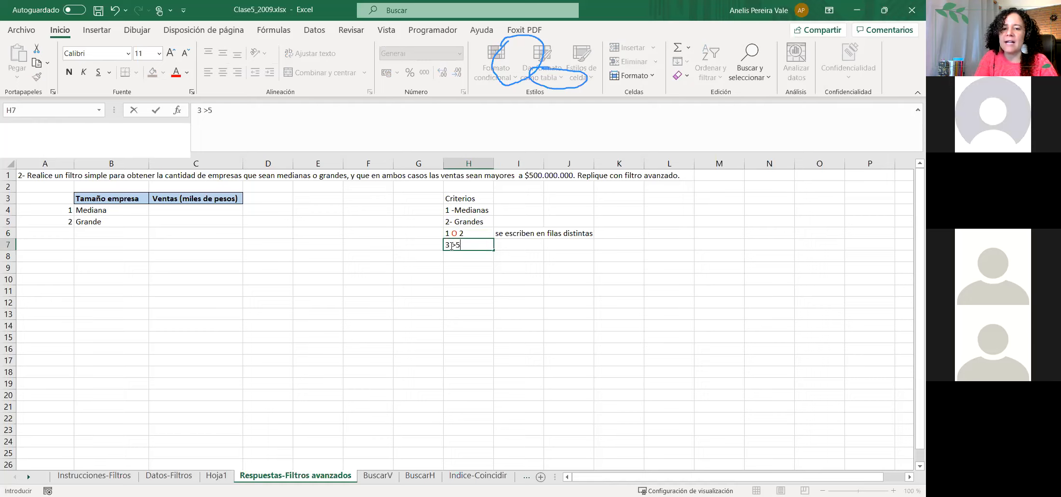
pyautogui.write('00')
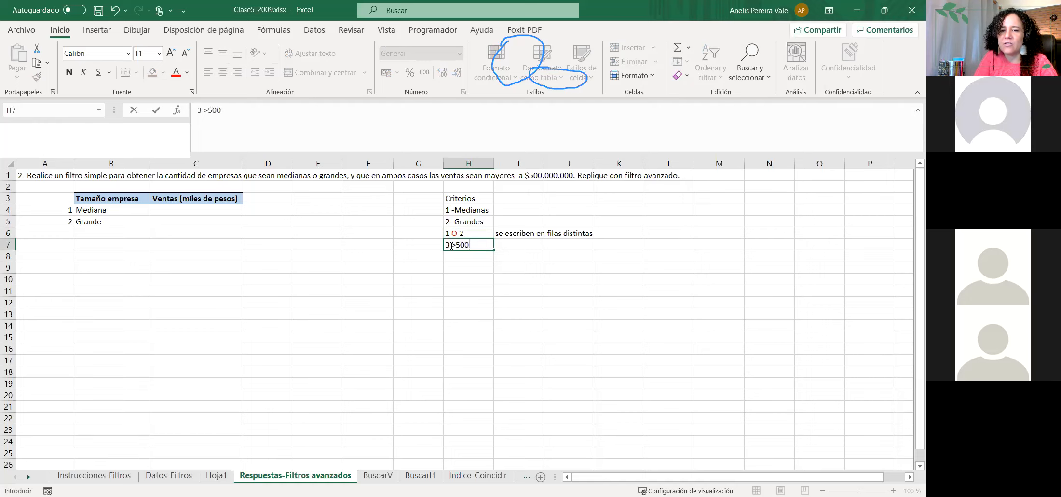
pyautogui.write('000000')
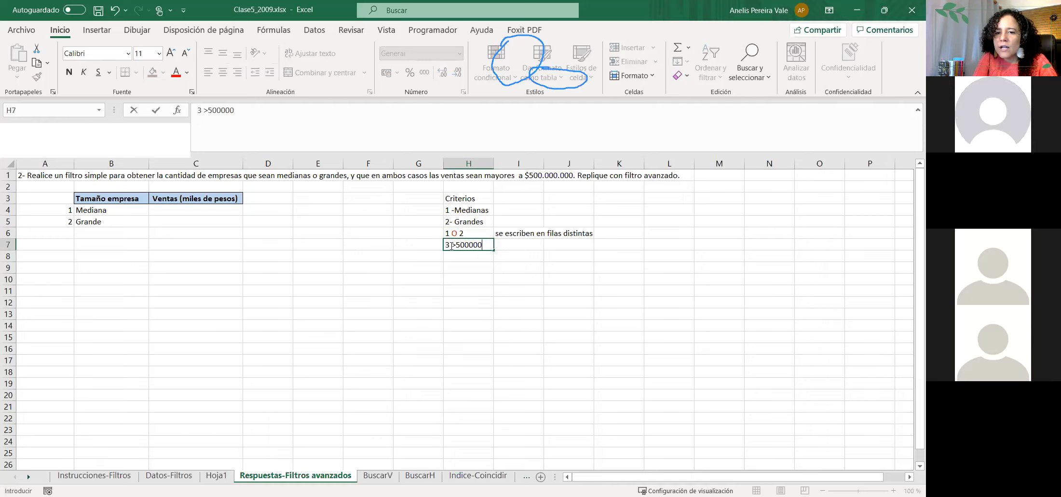
pyautogui.hotkey('ctrl', 'Return')
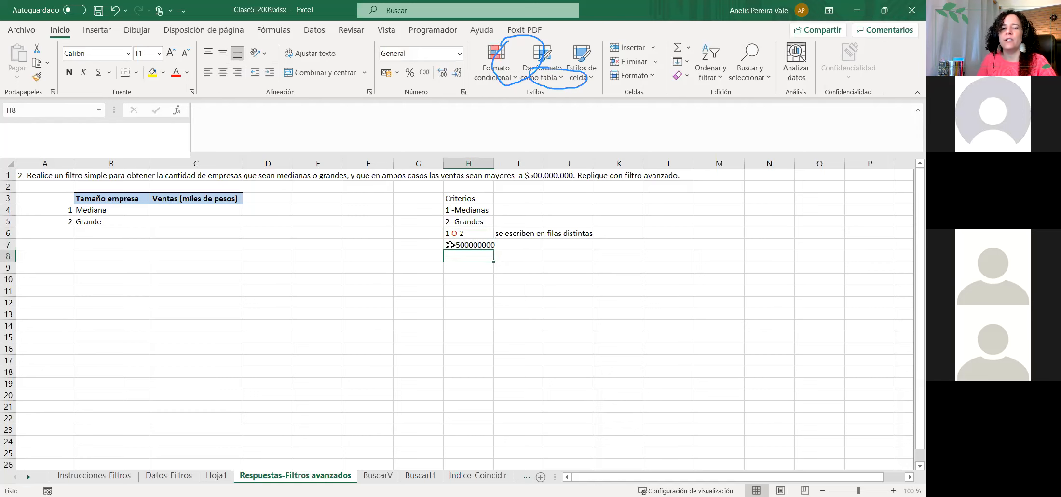
pyautogui.click(245, 105)
pyautogui.press('Home')
pyautogui.press('Right')
pyautogui.write('-')
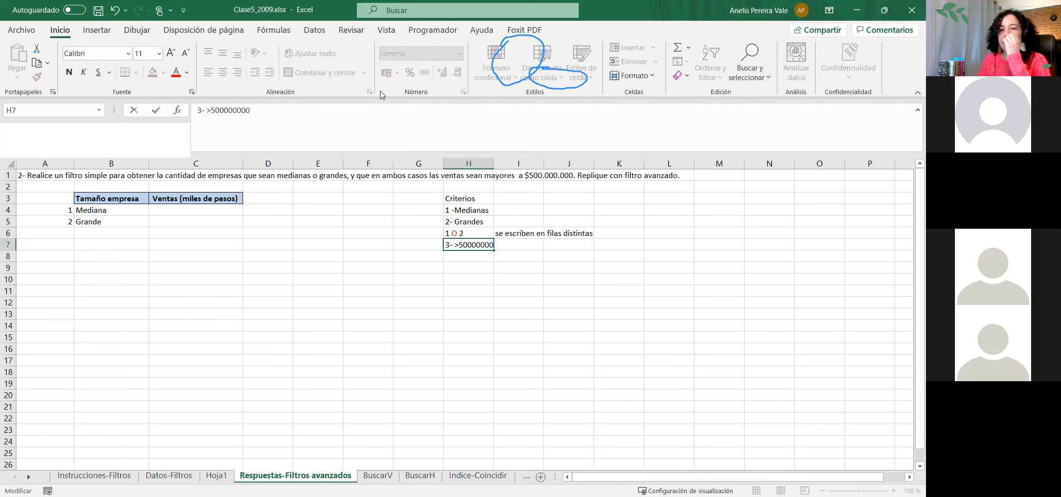
pyautogui.click(471, 265)
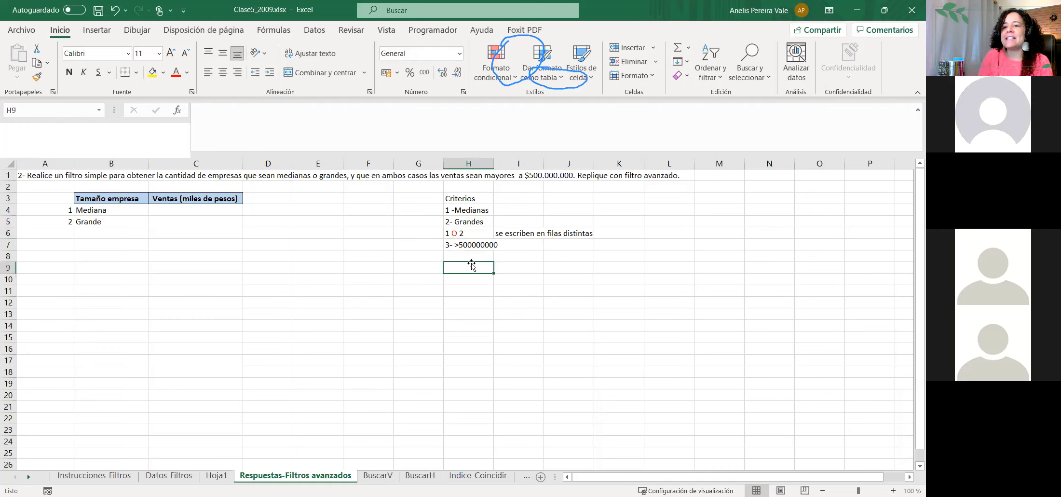
# - Add the combined criteria 1 Y 3 in H8 and 2 Y 3 in H9
pyautogui.click(468, 256)
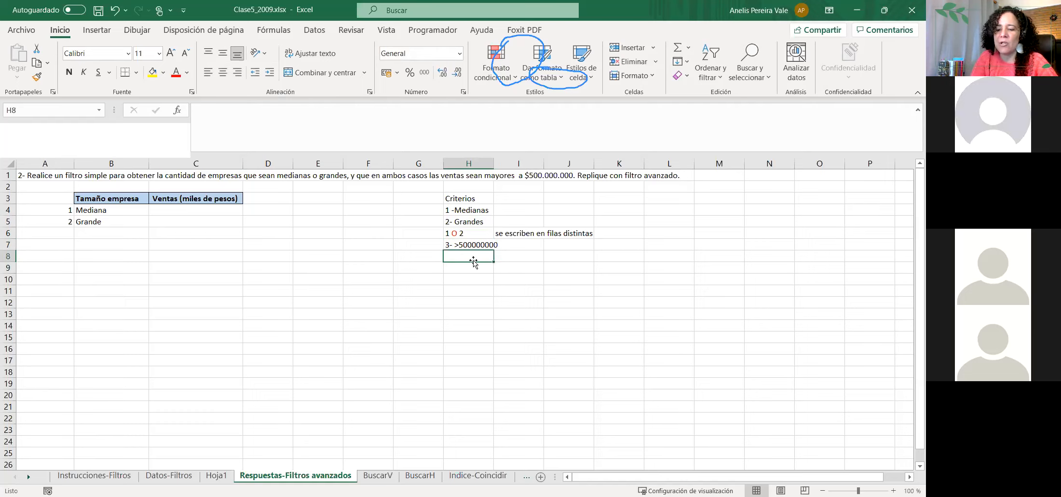
pyautogui.write('1')
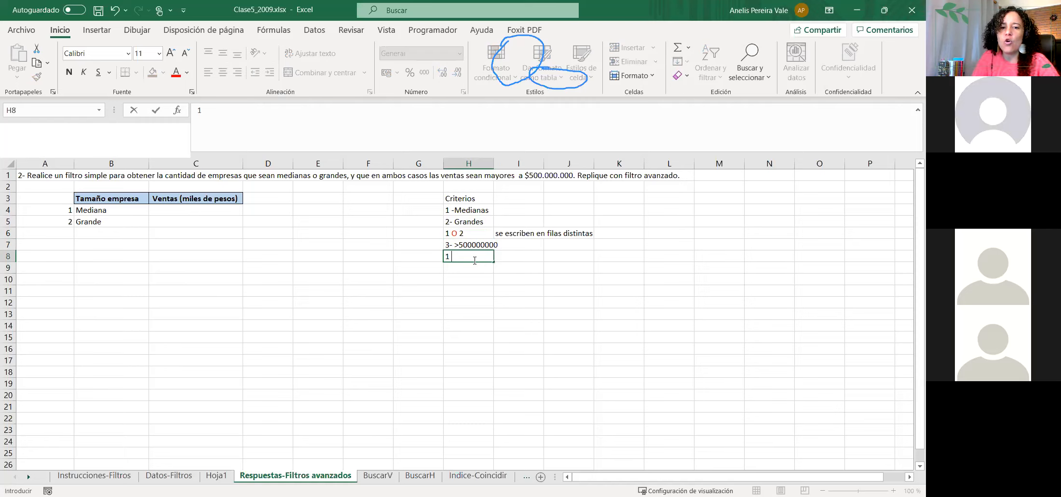
pyautogui.write(' Y 3')
pyautogui.press('Return')
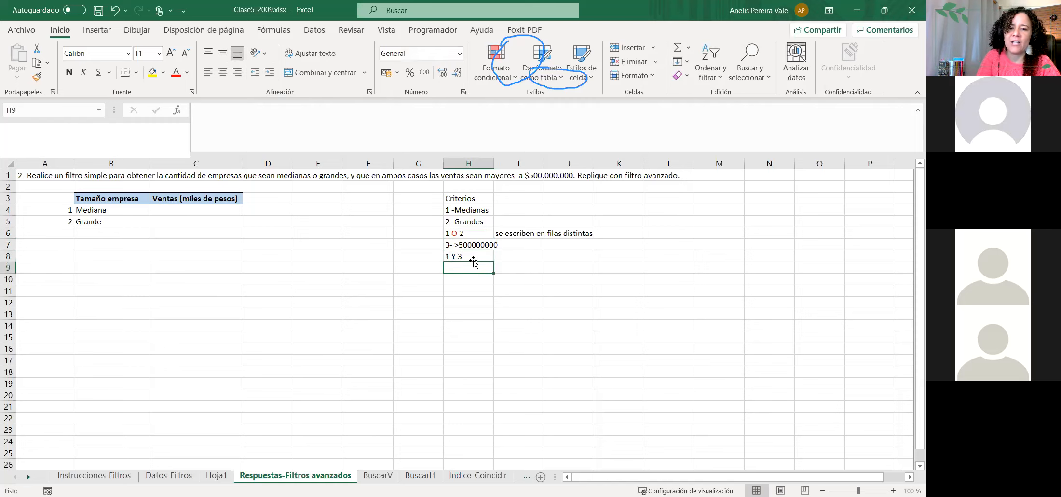
pyautogui.write('2 Y 3')
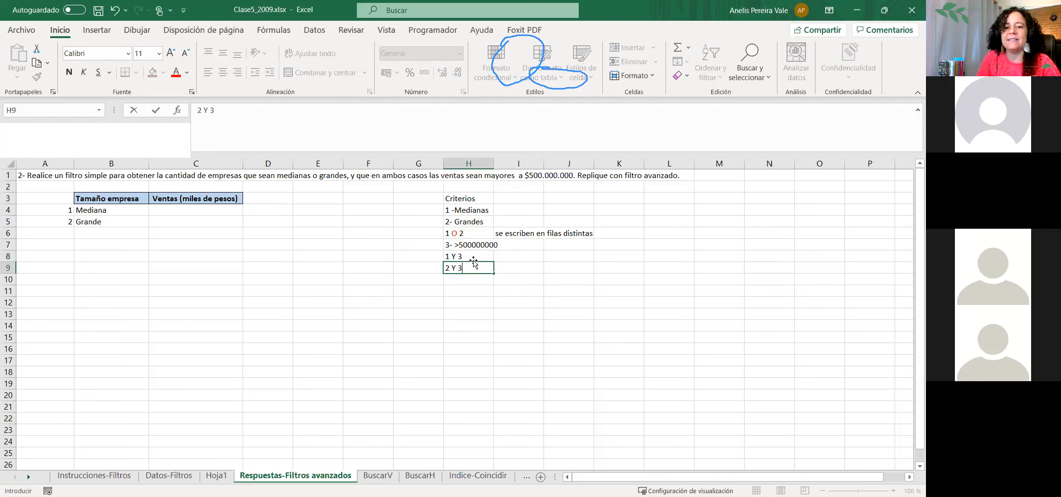
# - Colour the letter Y red in the combined criteria in H8 and H9
pyautogui.click(470, 256)
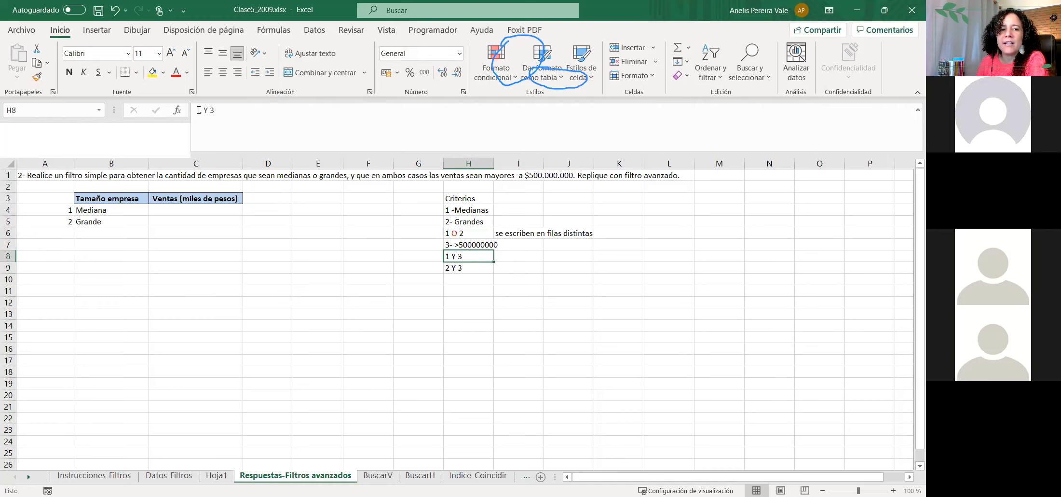
pyautogui.moveTo(201, 110); pyautogui.dragTo(206, 110)
pyautogui.click(242, 88)
pyautogui.click(436, 293)
pyautogui.click(472, 265)
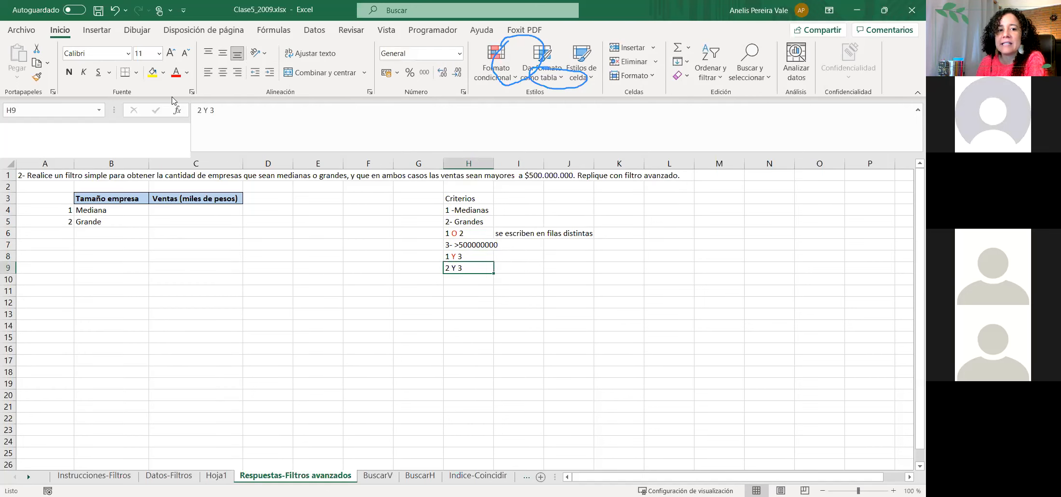
pyautogui.click(206, 110)
pyautogui.moveTo(206, 110); pyautogui.dragTo(209, 110)
pyautogui.click(176, 77)
pyautogui.click(524, 311)
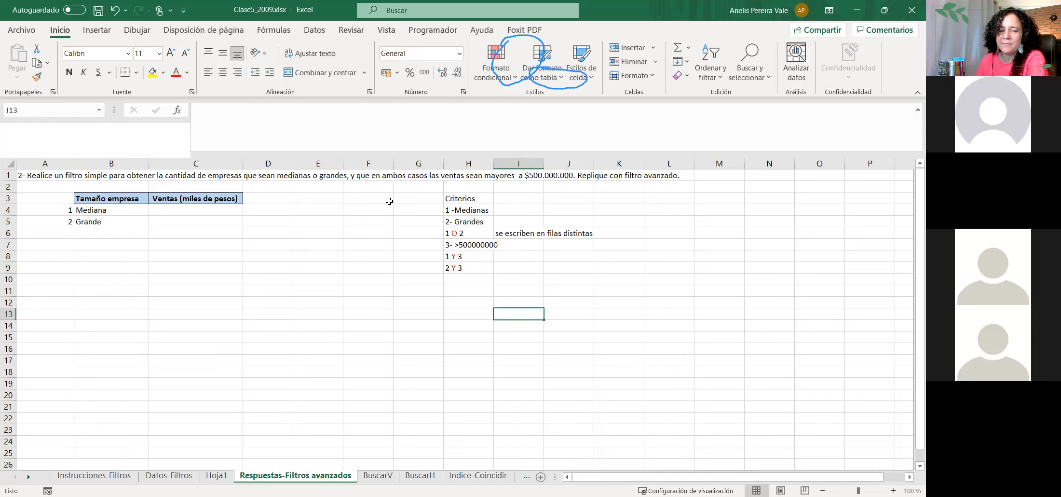
# - Enter the sales criterion >500000000 in C4 for the Mediana row, and widen column H to fit its text
pyautogui.click(165, 208)
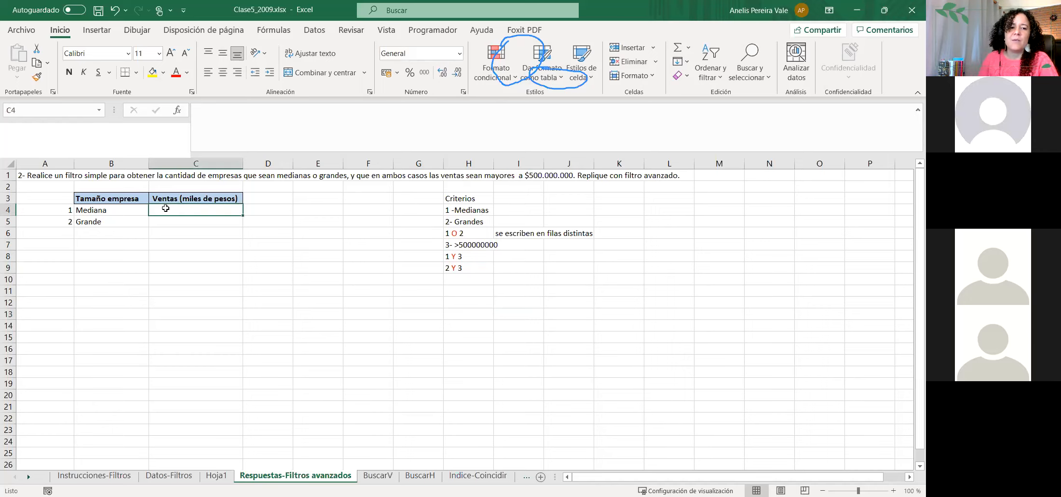
pyautogui.write('>')
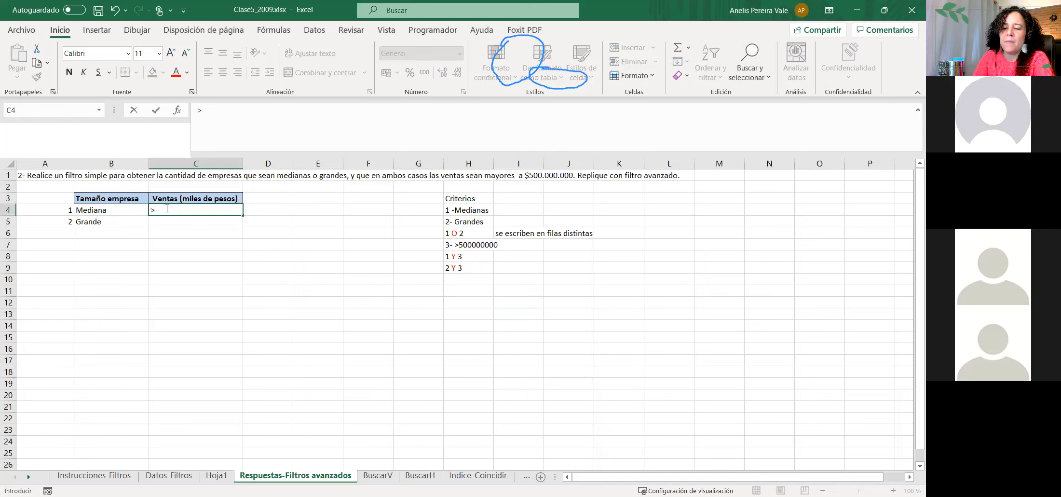
pyautogui.write('500')
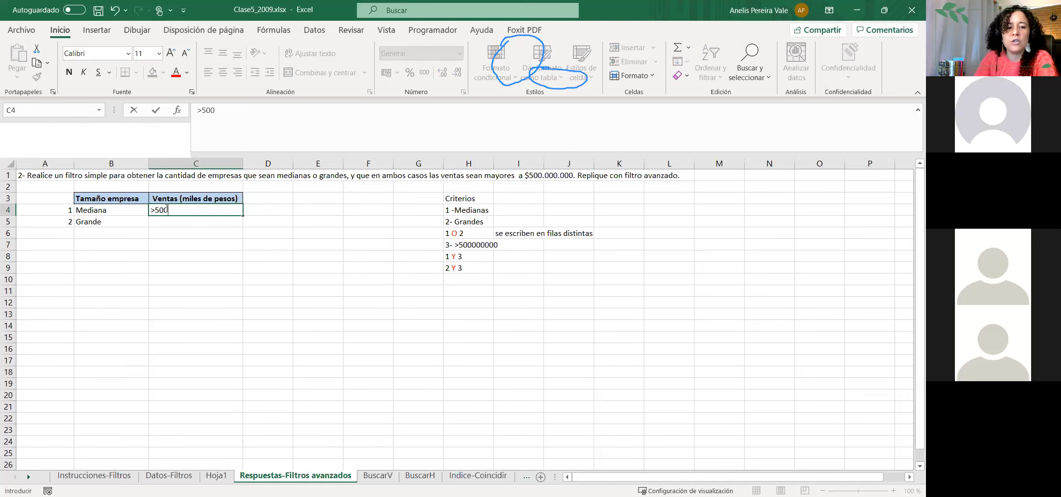
pyautogui.write('00000')
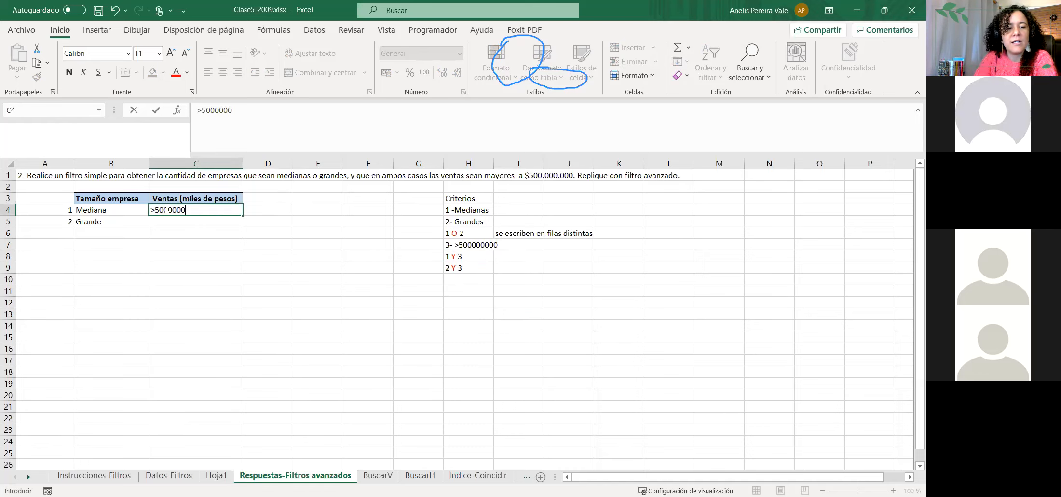
pyautogui.write('00')
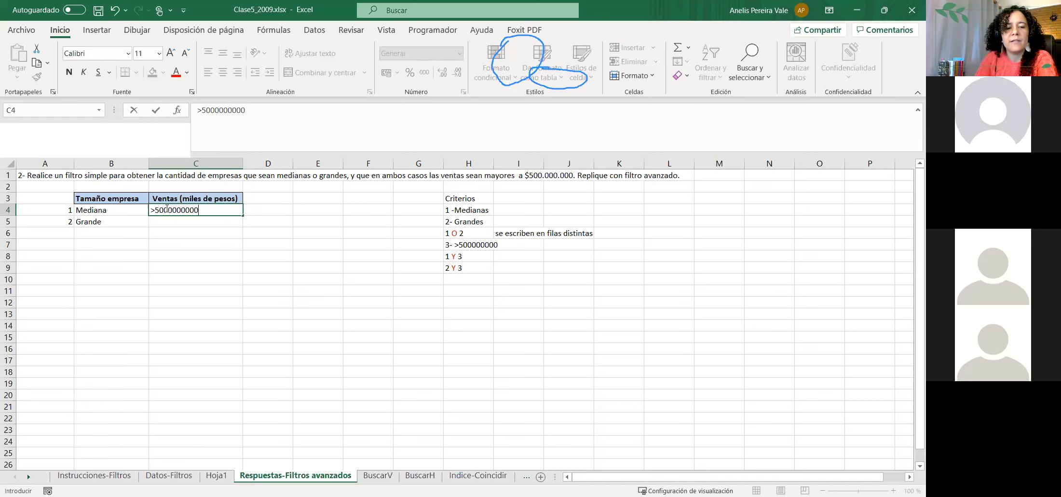
pyautogui.press('Return')
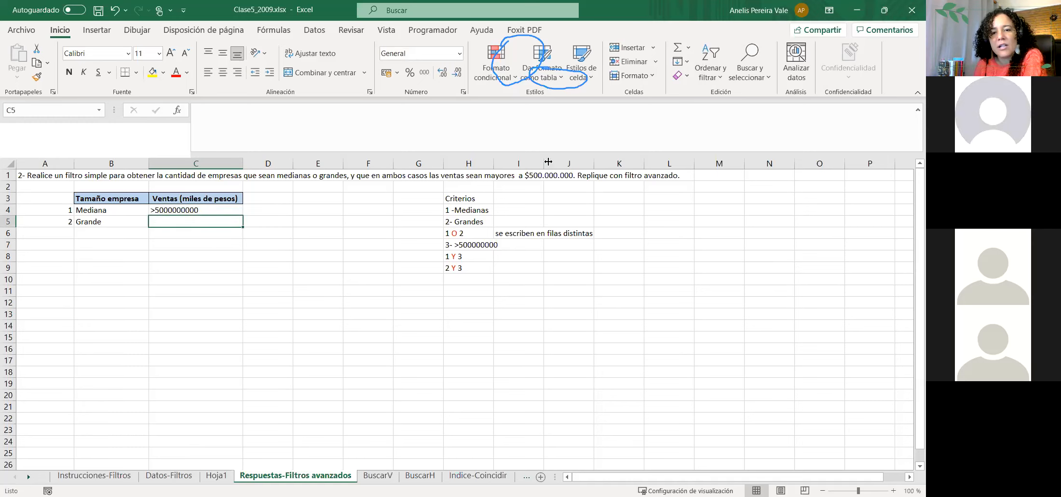
pyautogui.moveTo(548, 162); pyautogui.dragTo(555, 162)
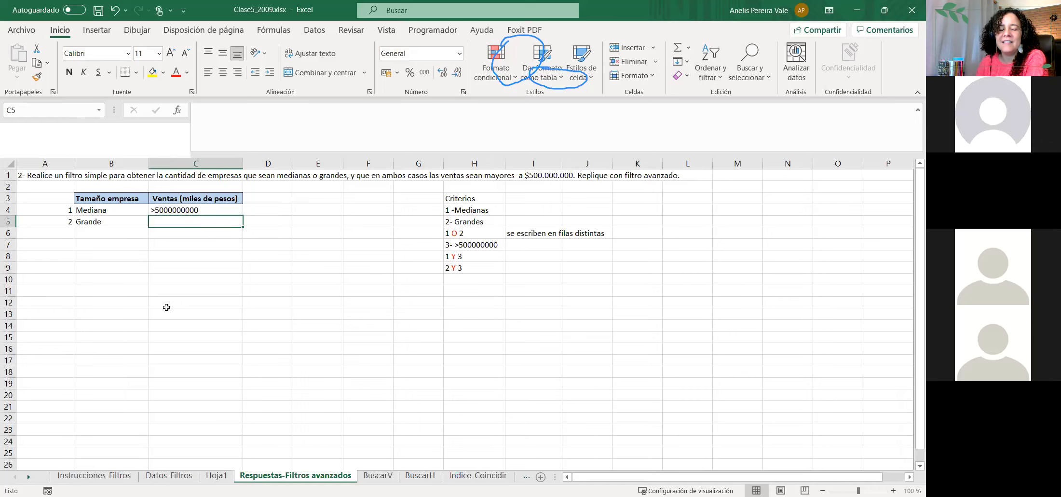
pyautogui.click(192, 211)
pyautogui.click(246, 110)
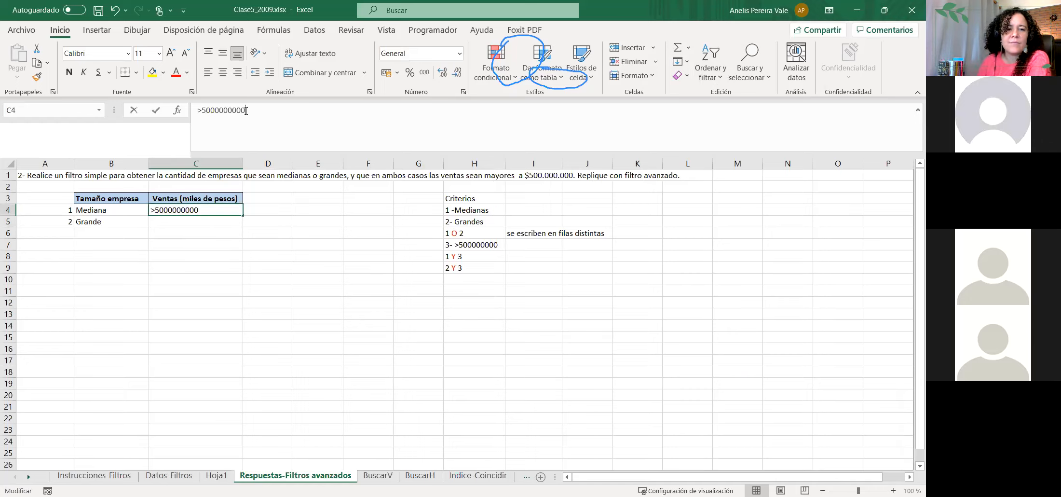
pyautogui.press('BackSpace')
pyautogui.press('Return')
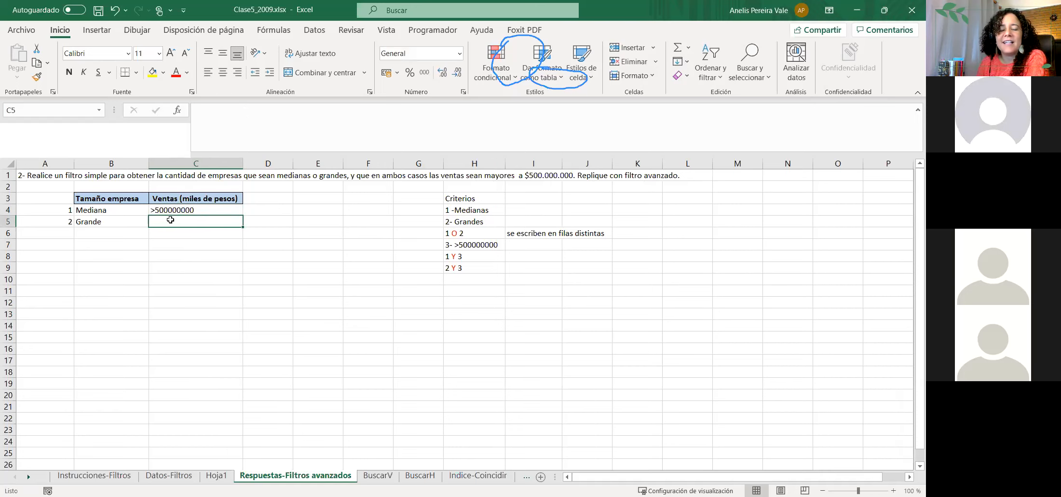
# - Replace the amount in C4 with 500.000.000 copied from the statement in A1, removing its dots so the criterion reads >500000000
pyautogui.click(53, 178)
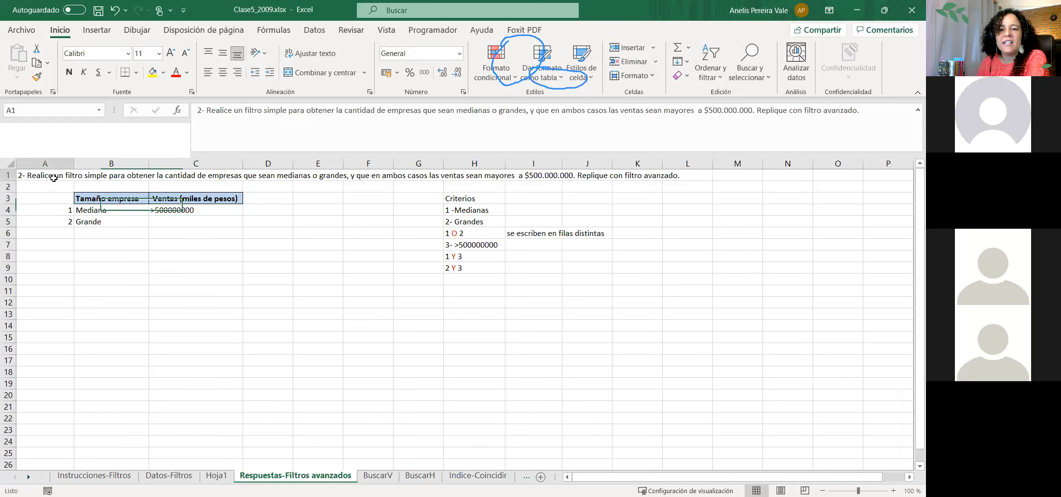
pyautogui.moveTo(707, 110); pyautogui.dragTo(753, 110)
pyautogui.hotkey('ctrl', 'c')
pyautogui.click(195, 209)
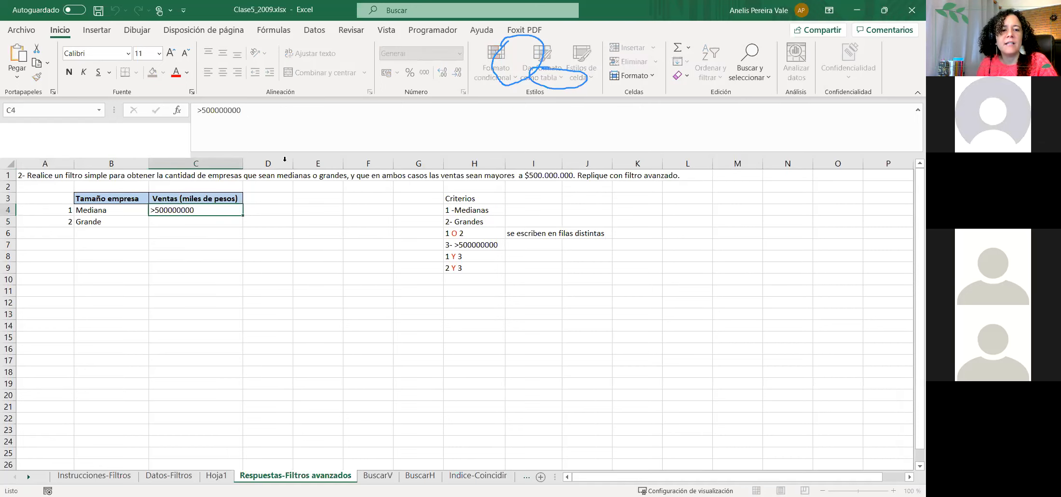
pyautogui.moveTo(203, 111); pyautogui.dragTo(251, 110)
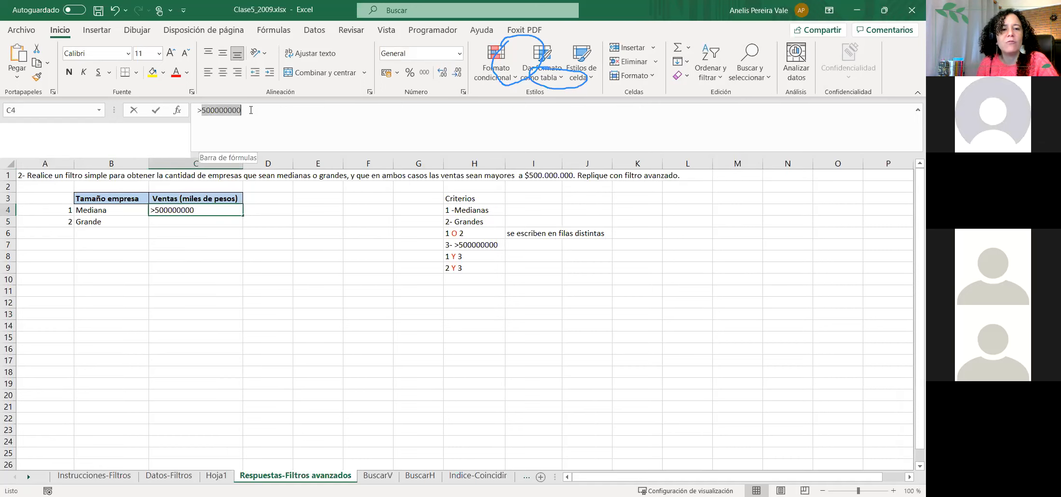
pyautogui.hotkey('ctrl', 'v')
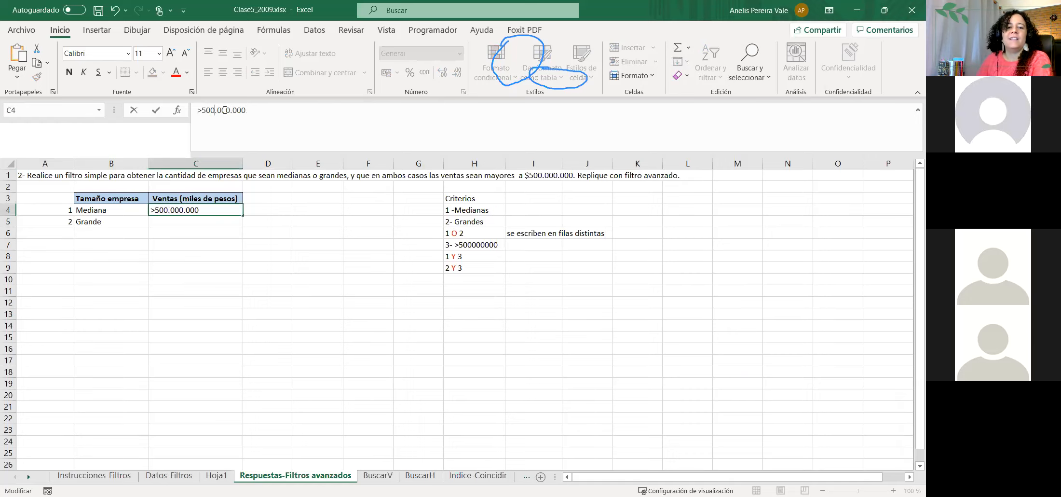
pyautogui.press('BackSpace')
pyautogui.press('Delete')
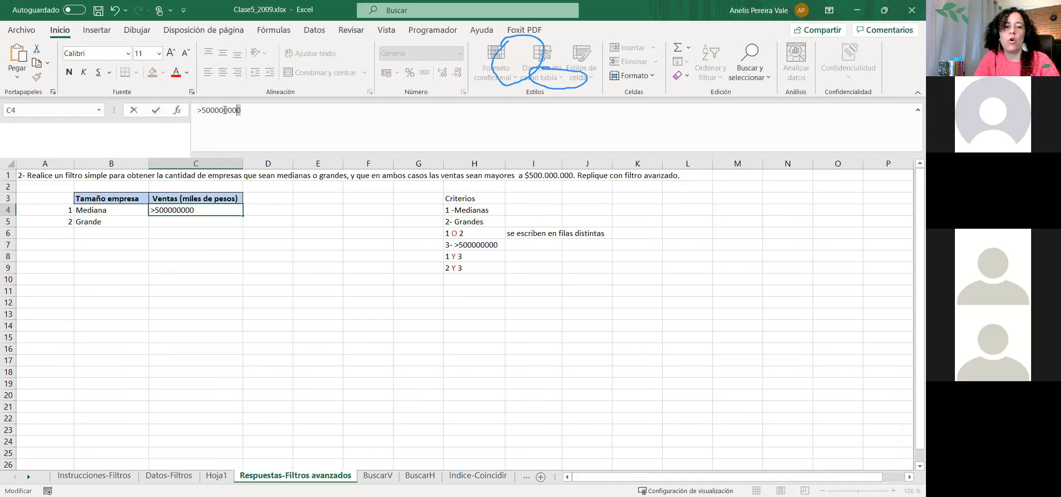
pyautogui.press('Return')
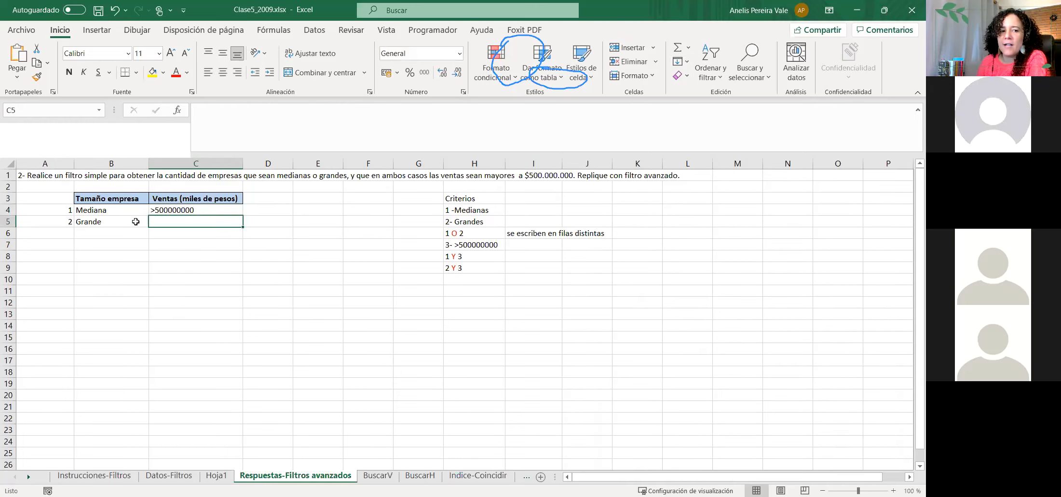
# - Compare the Mediana row with the combined criteria, and enter the same sales criterion >500000000 in C5 for Grande
pyautogui.moveTo(88, 211); pyautogui.dragTo(180, 208)
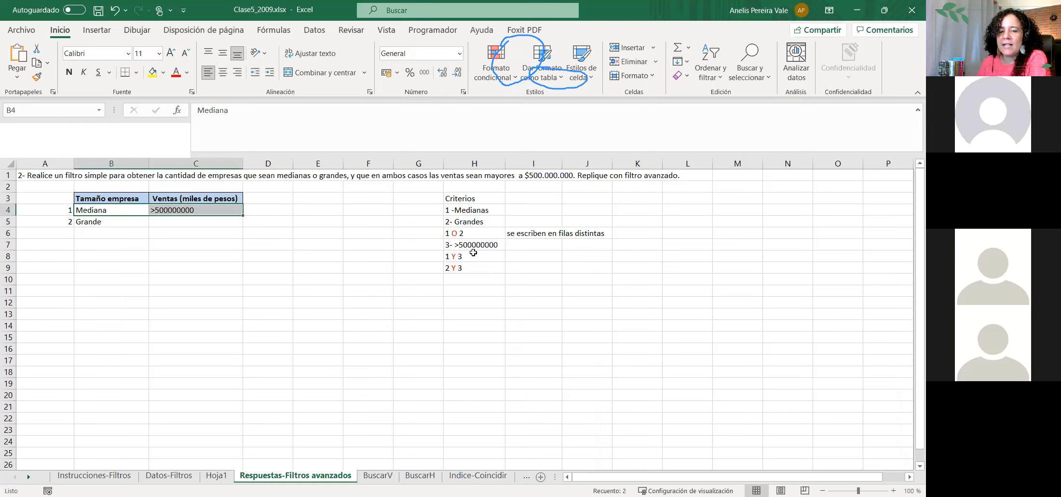
pyautogui.click(527, 259)
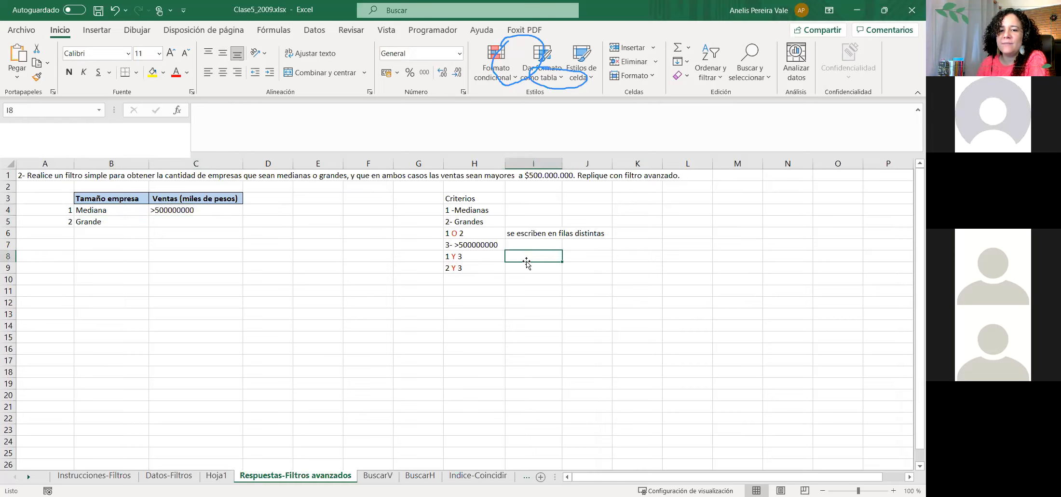
pyautogui.click(463, 268)
pyautogui.click(160, 220)
pyautogui.write('>500000000')
pyautogui.press('Return')
pyautogui.click(196, 300)
# - Review the criteria listed in column H and add the label Final: in H11
pyautogui.click(464, 258)
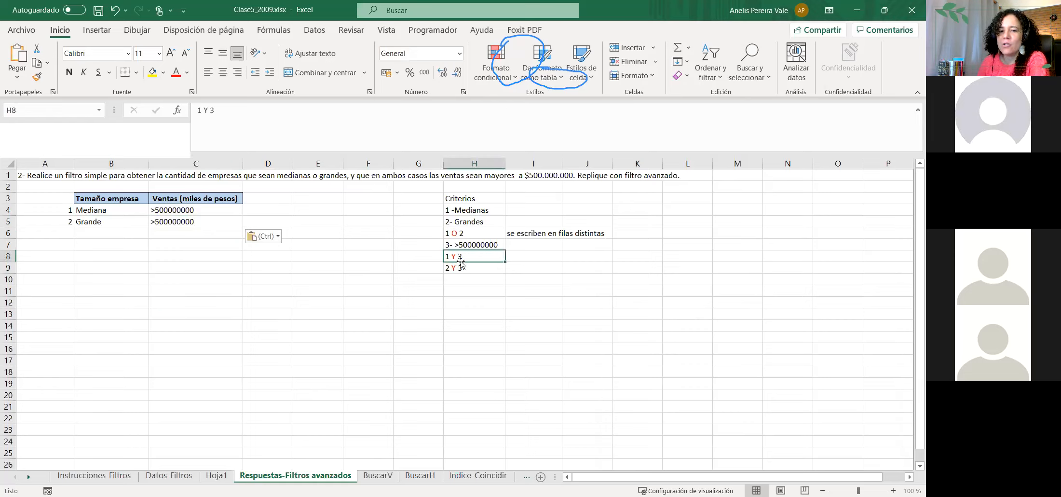
pyautogui.click(459, 209)
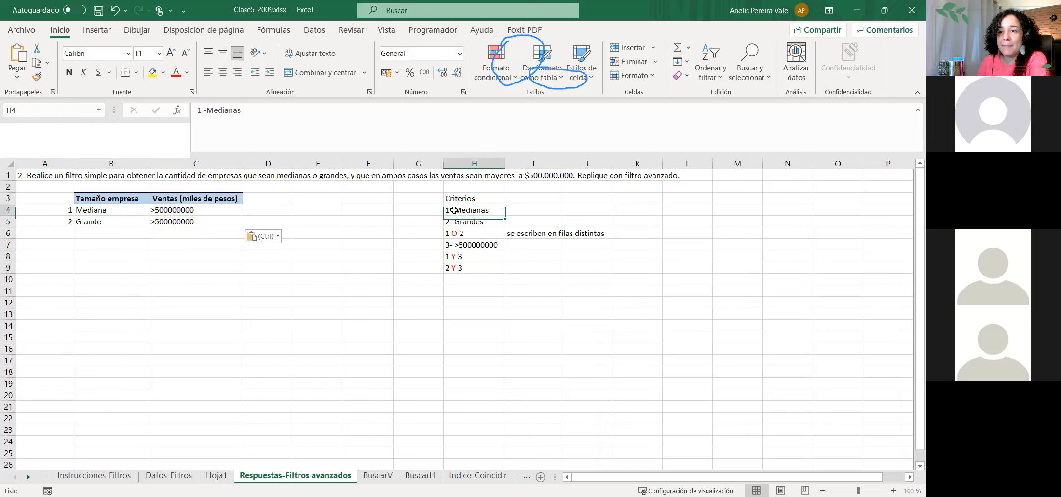
pyautogui.click(462, 223)
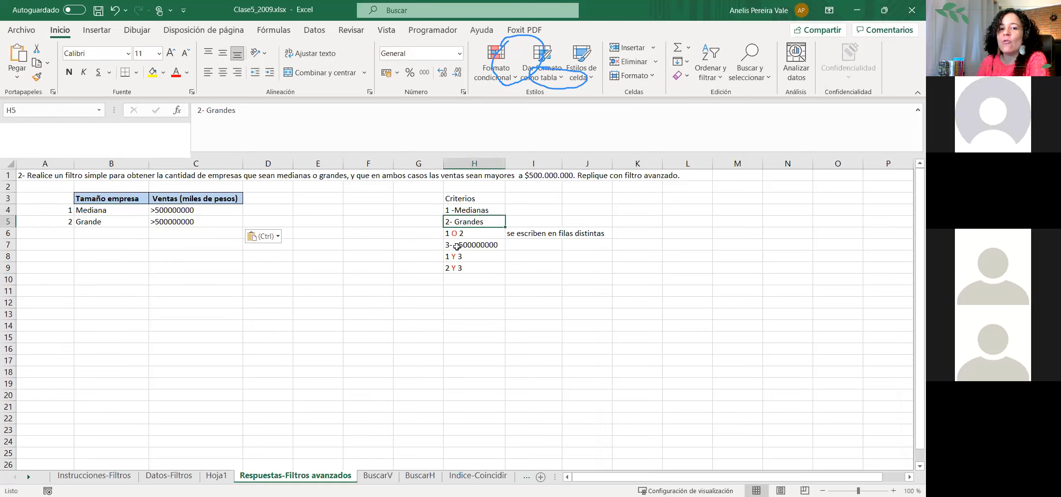
pyautogui.click(446, 289)
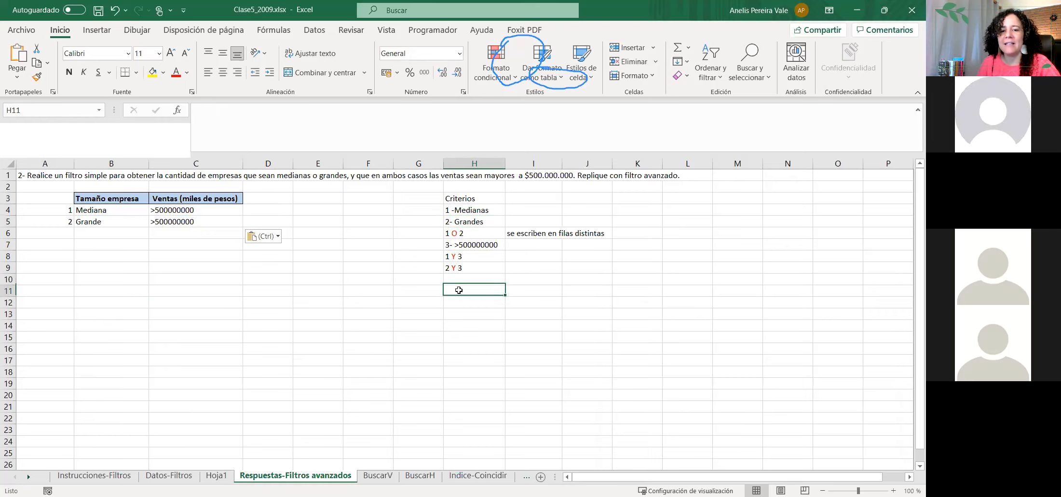
pyautogui.write('Fina')
pyautogui.write(':')
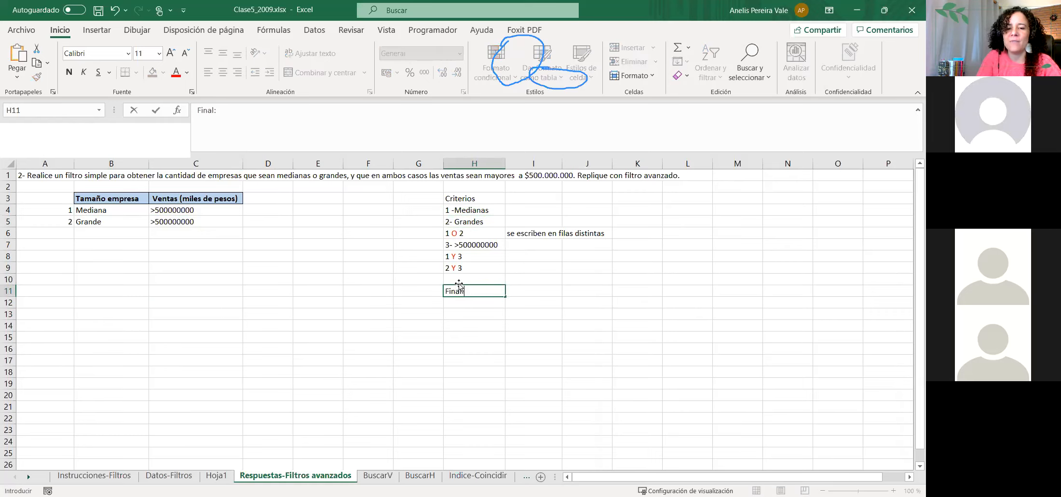
pyautogui.press('Return')
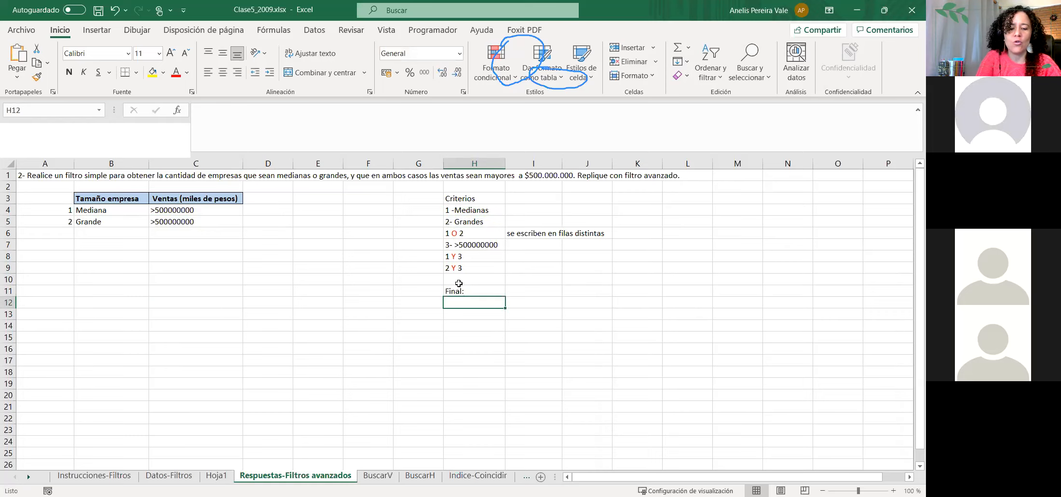
# - Write the final combined logic 1 Y 3 O 2 Y 3 in H12
pyautogui.write('1')
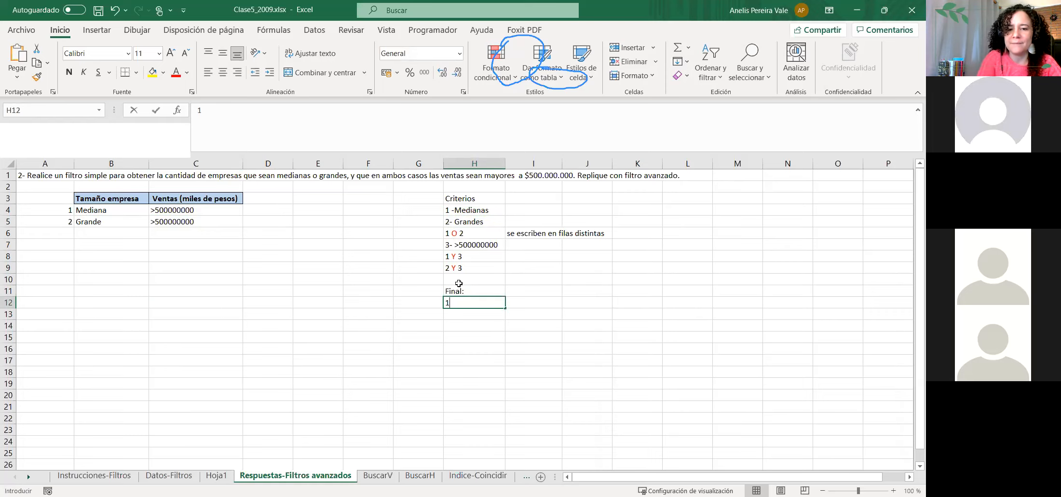
pyautogui.write(' Y 3 O ')
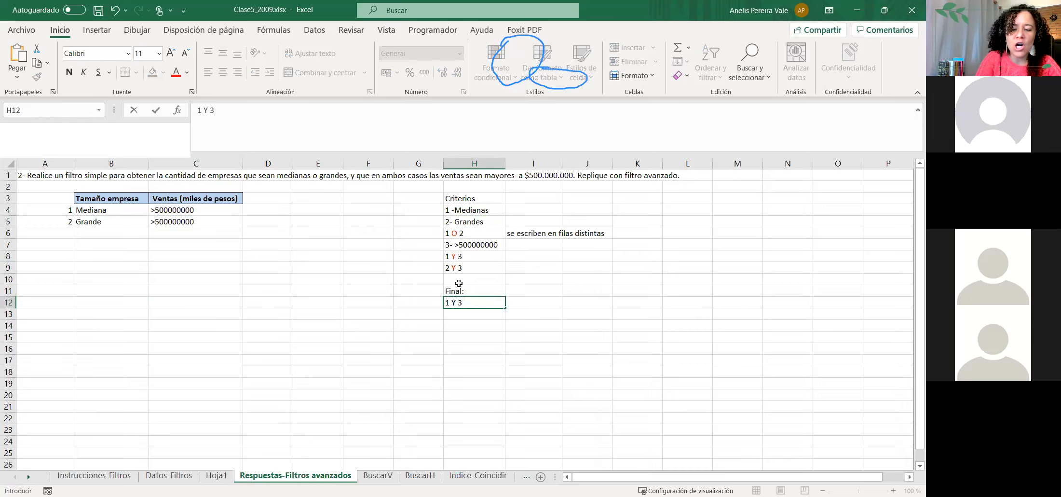
pyautogui.write('2')
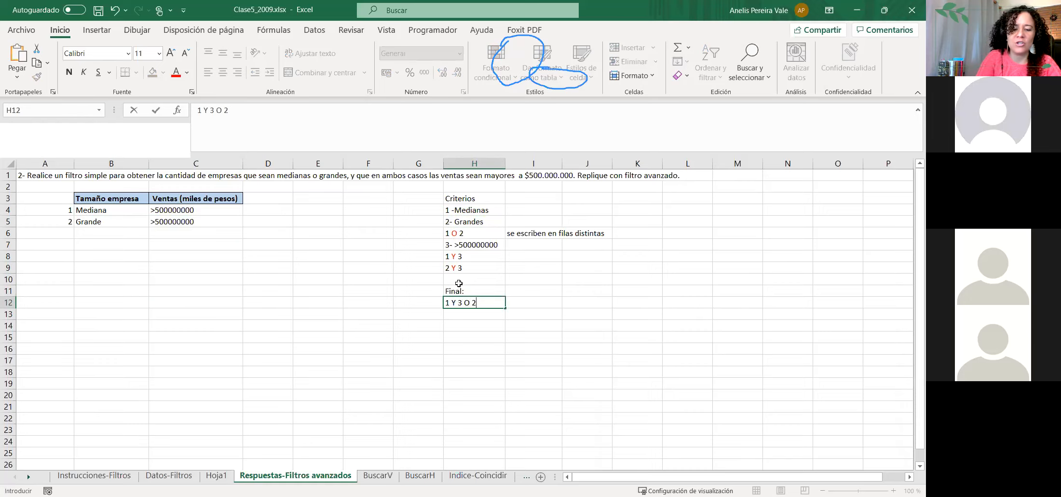
pyautogui.write(' Y 3')
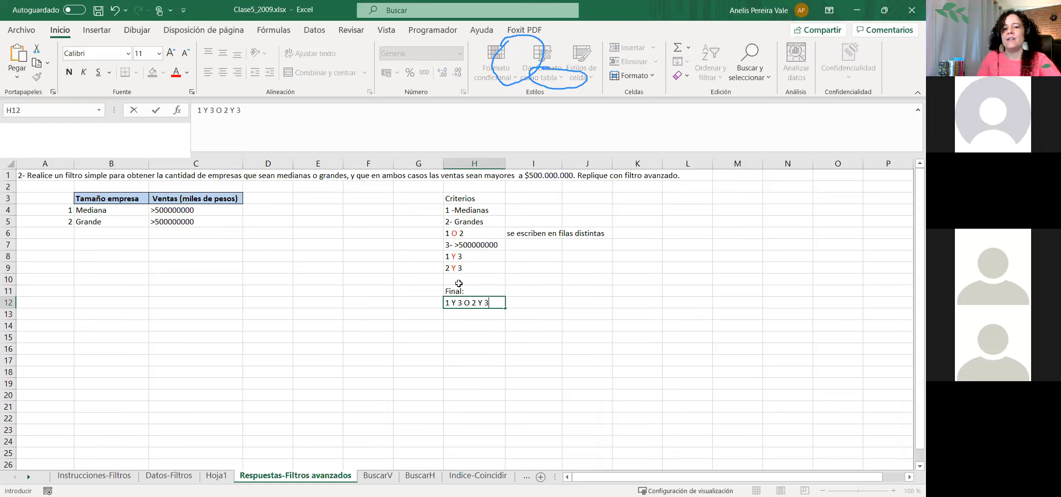
# - Colour the logical connectors in the H12 expression red, starting with the first Y and continuing with the O
pyautogui.doubleClick(205, 110)
pyautogui.click(176, 72)
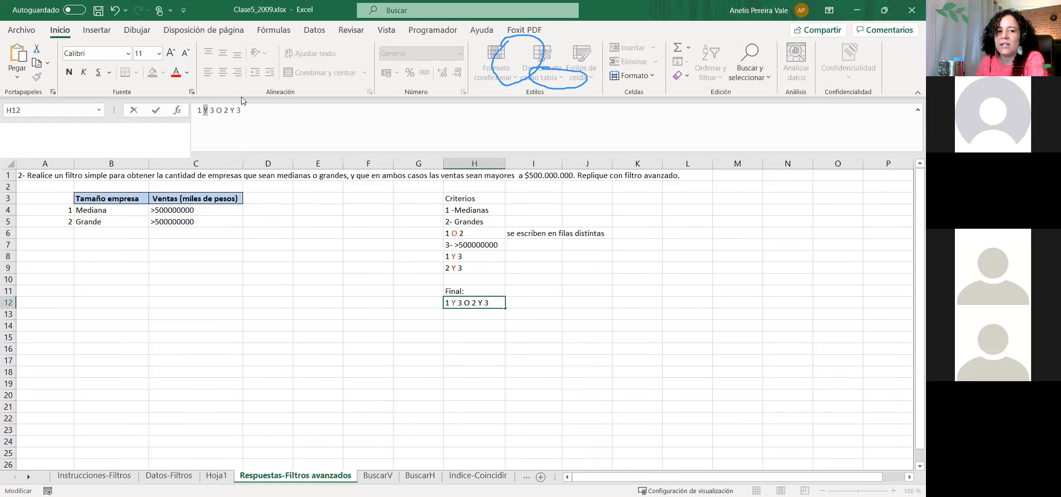
pyautogui.doubleClick(219, 110)
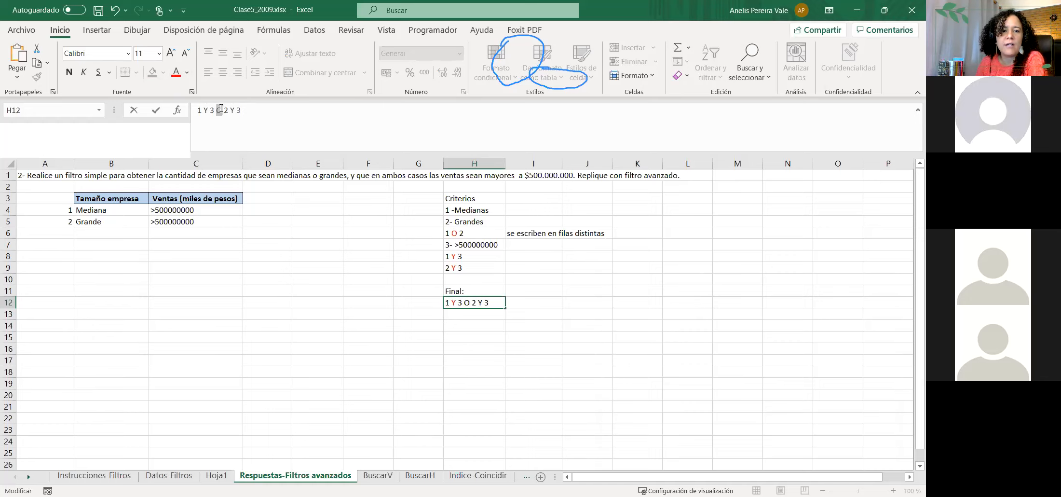
# - Colour the O and the second Y of the final criteria expression in cell H12 red
pyautogui.click(176, 72)
pyautogui.doubleClick(233, 110)
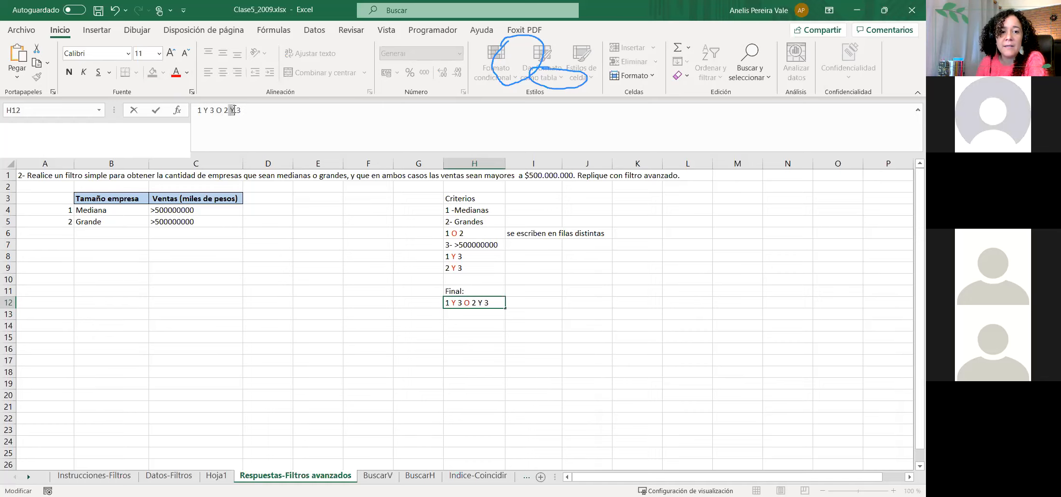
pyautogui.click(176, 72)
pyautogui.click(541, 347)
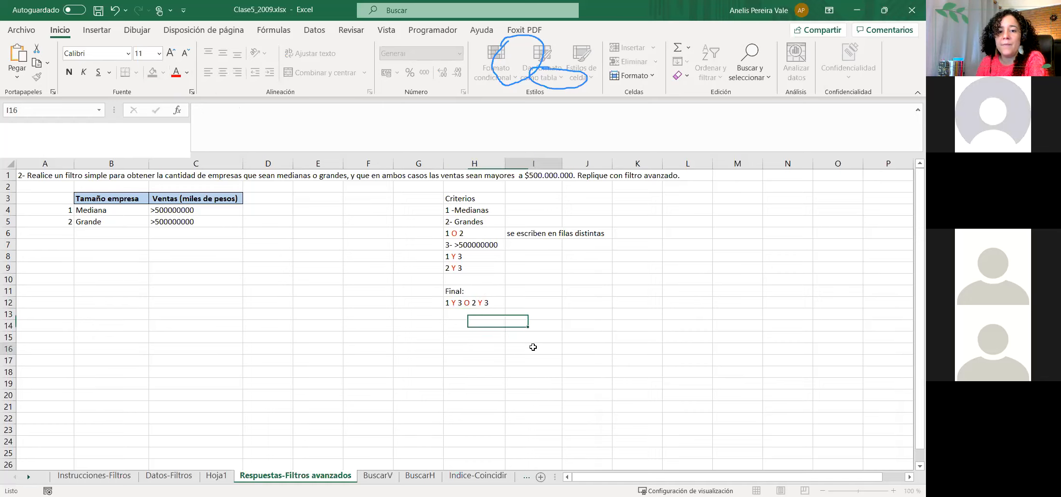
pyautogui.click(446, 303)
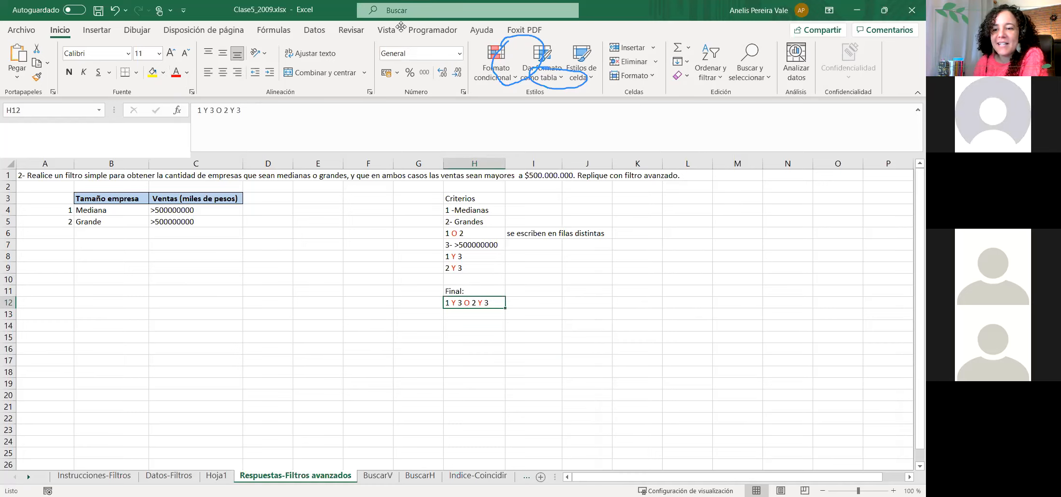
pyautogui.scroll(-1, 894, 442)
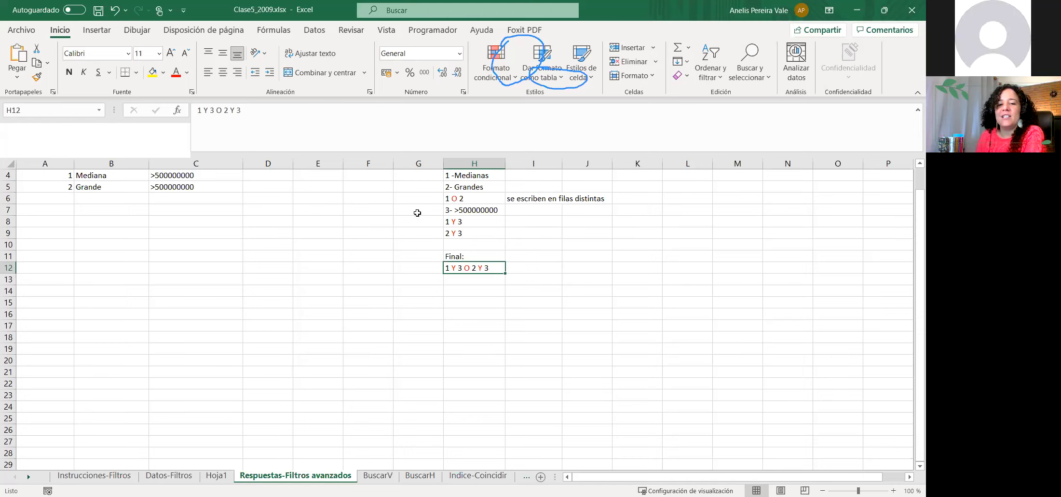
pyautogui.click(418, 245)
pyautogui.scroll(1, 249, 201)
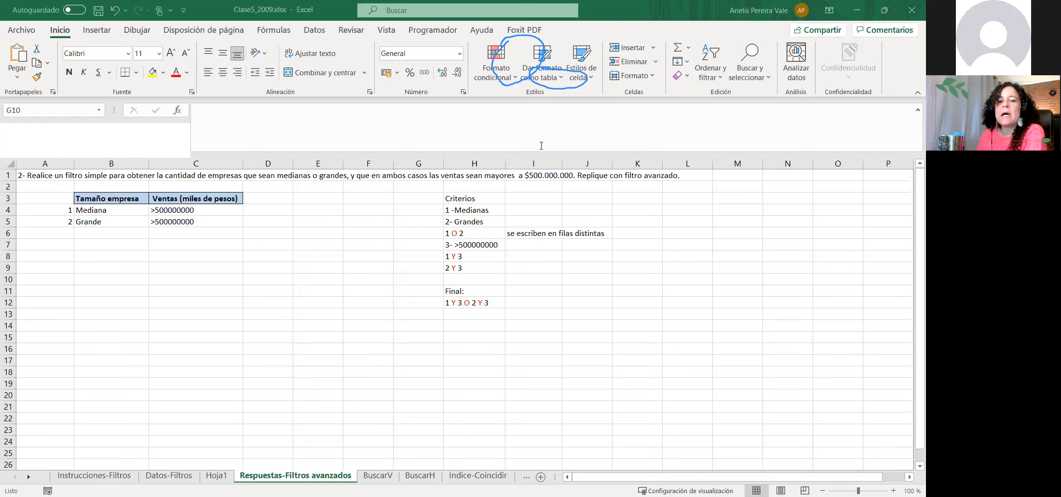
pyautogui.click(449, 294)
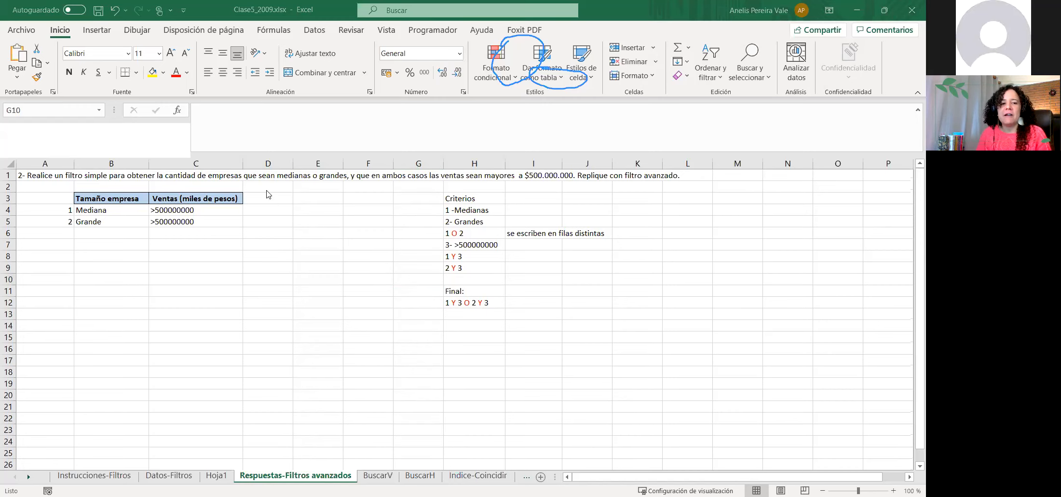
# - Clear the criteria values in B4:C5 and the row numbers in A4:A5, keeping the table headers
pyautogui.press('BackSpace')
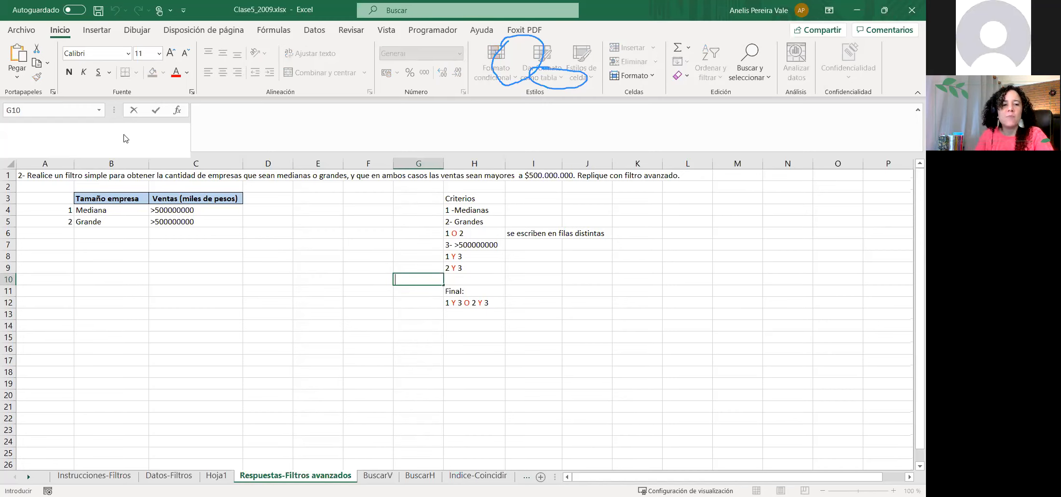
pyautogui.moveTo(78, 211); pyautogui.dragTo(194, 219)
pyautogui.press('Delete')
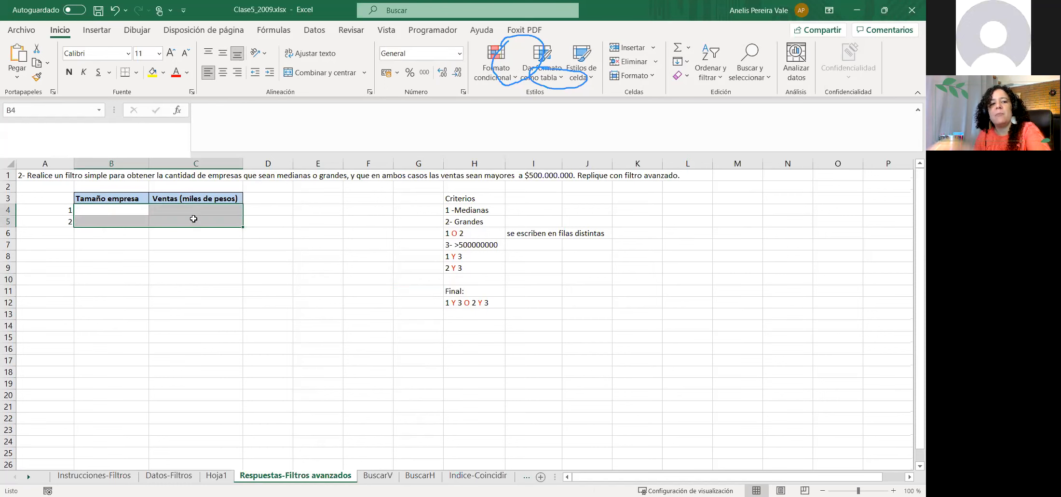
pyautogui.click(119, 261)
pyautogui.moveTo(66, 210); pyautogui.dragTo(56, 224)
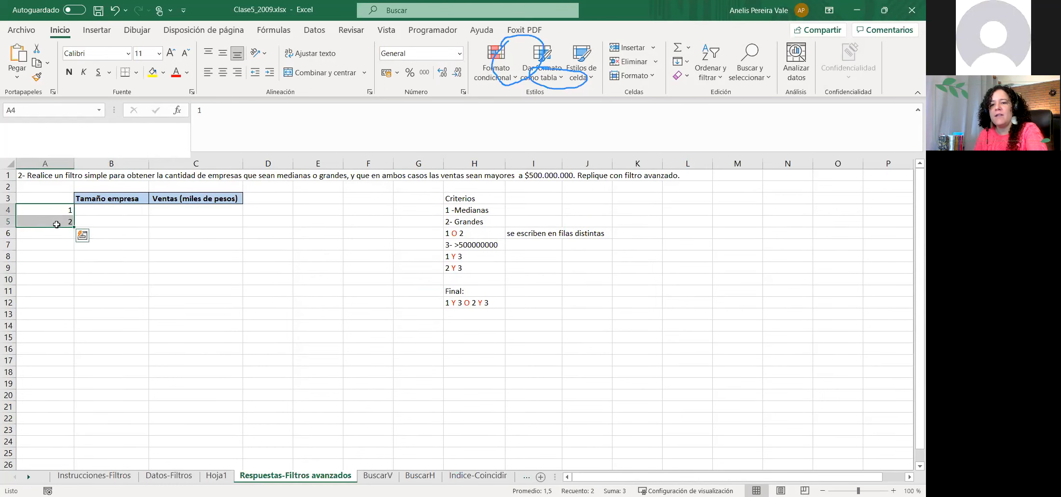
pyautogui.press('Delete')
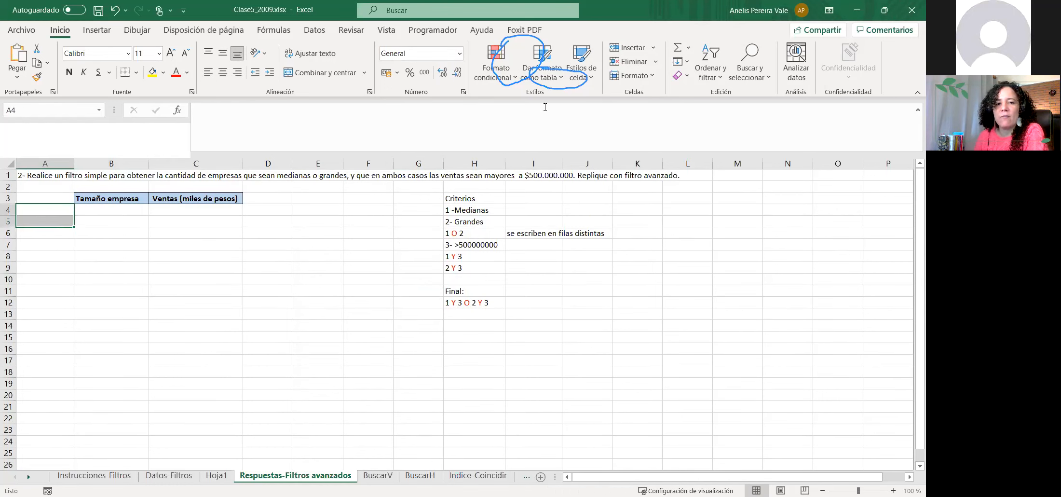
# - Colour the part of the A1 statement from "Realice un filtro simple" through "medianas o grandes" purple
pyautogui.click(268, 198)
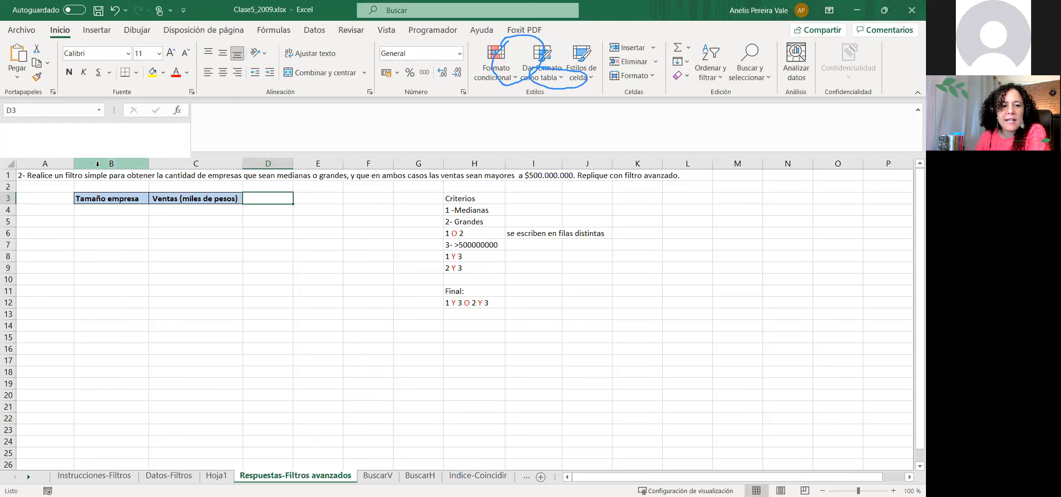
pyautogui.click(30, 176)
pyautogui.moveTo(206, 110); pyautogui.dragTo(517, 111)
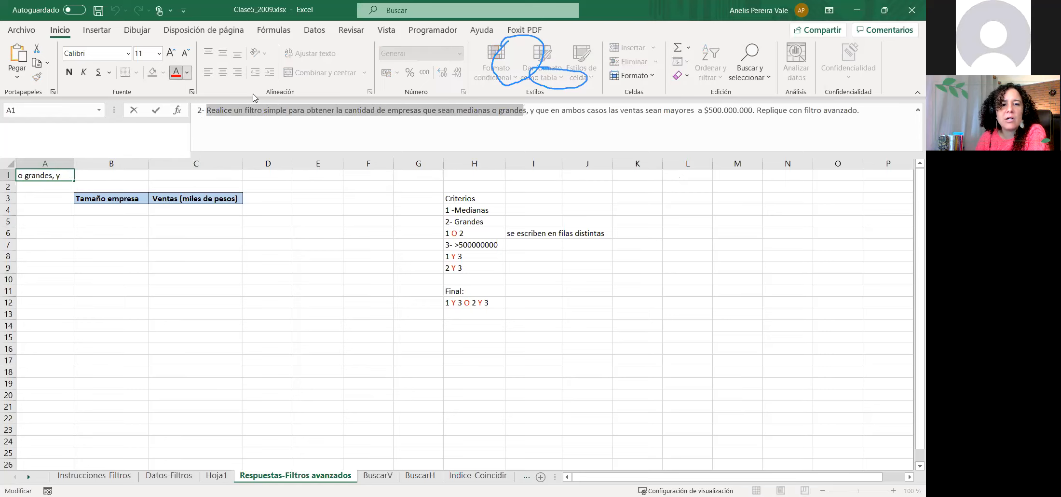
pyautogui.click(187, 72)
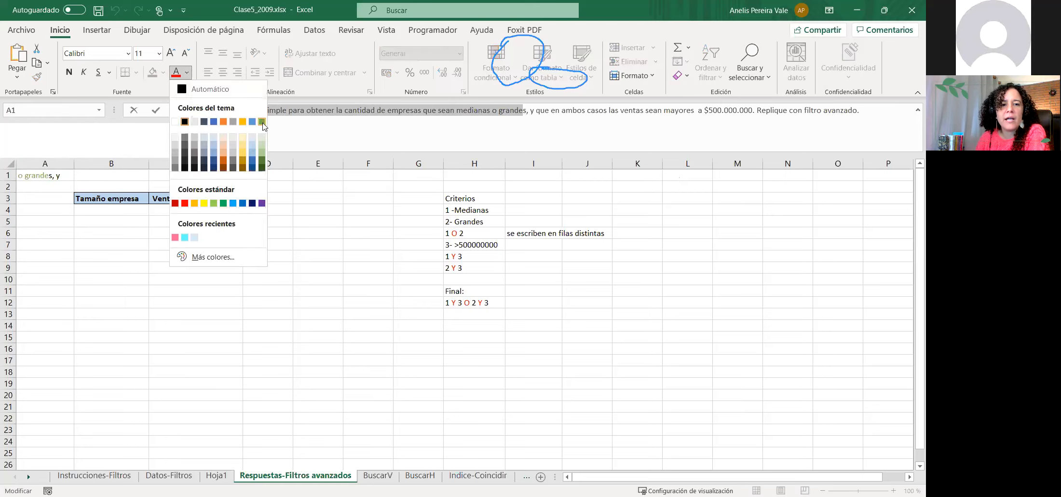
pyautogui.click(262, 203)
pyautogui.click(322, 278)
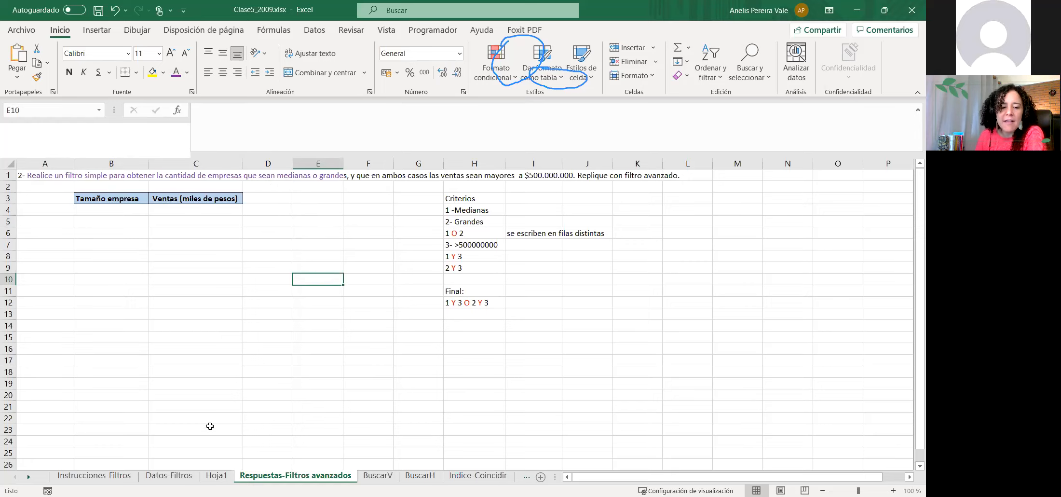
# - Review the rule for joining criteria with O (OR) on the Datos-Filtros sheet and return to Respuestas-Filtros avanzados
pyautogui.click(162, 477)
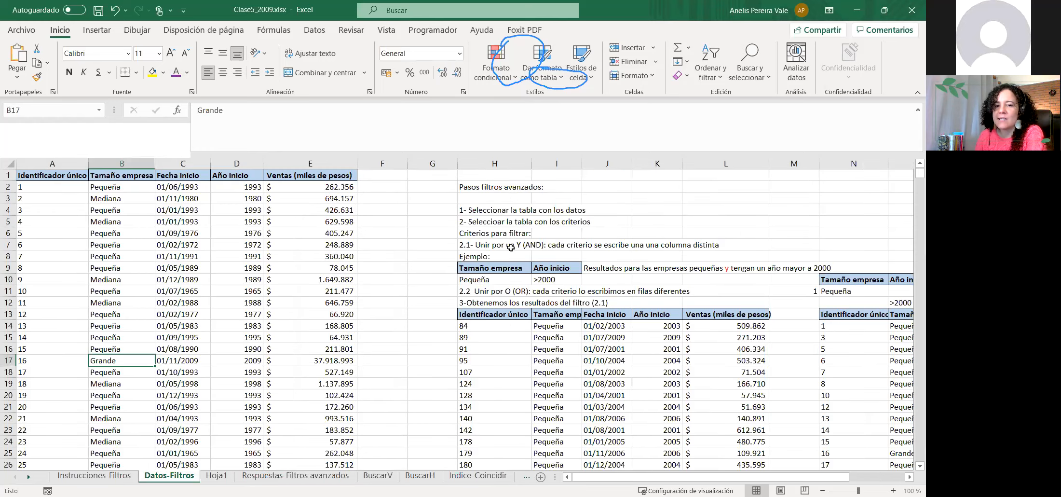
pyautogui.click(566, 279)
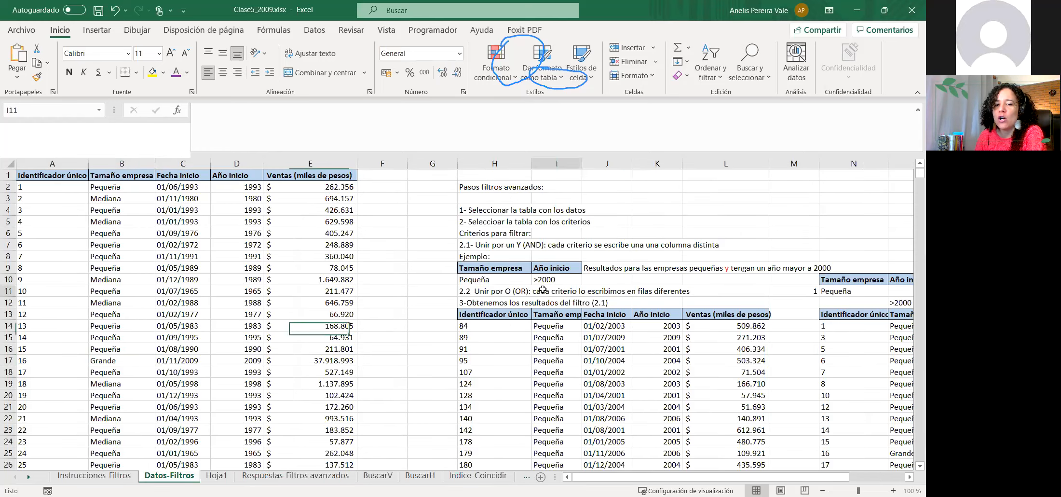
pyautogui.click(495, 293)
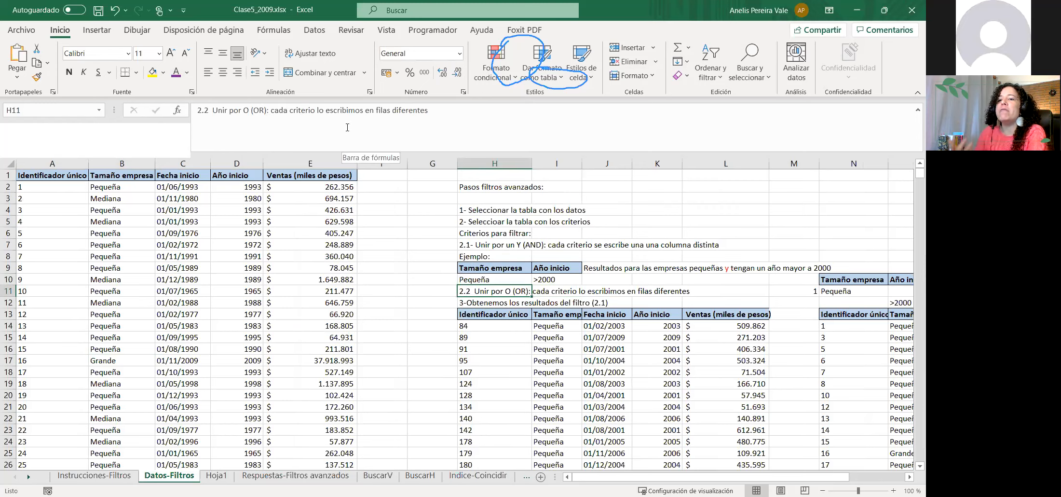
pyautogui.click(265, 477)
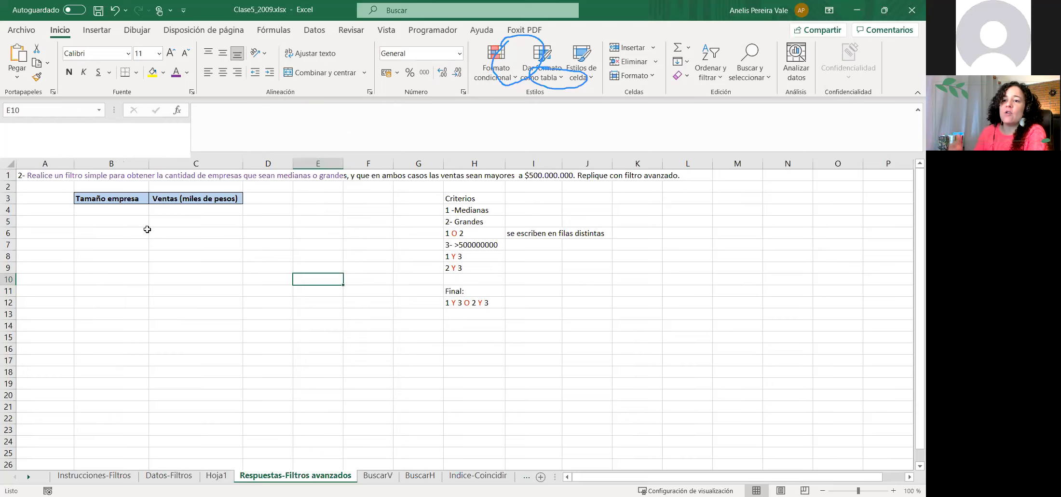
# - Enter Mediana in B4 and Grandes in B5 as separate criteria rows under Tamaño empresa
pyautogui.click(111, 210)
pyautogui.write('Medianas')
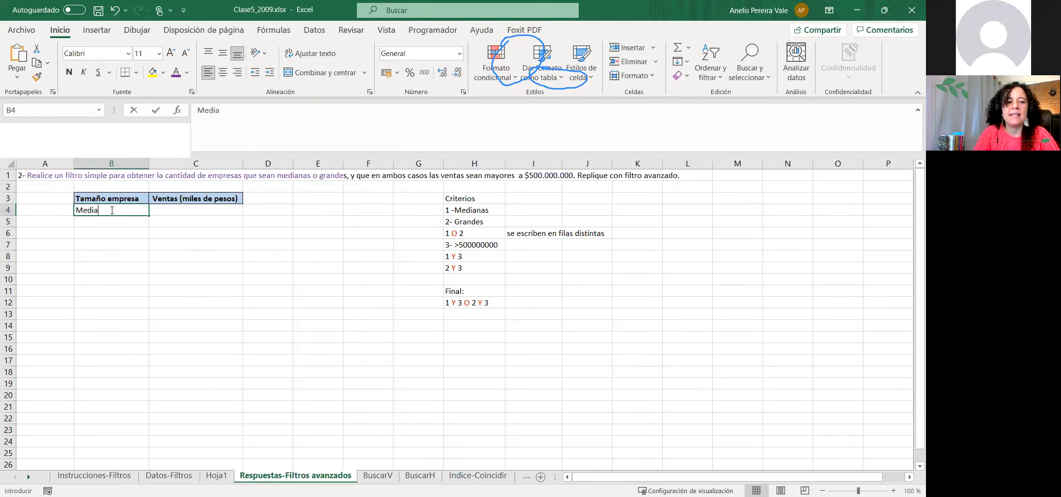
pyautogui.press('Return')
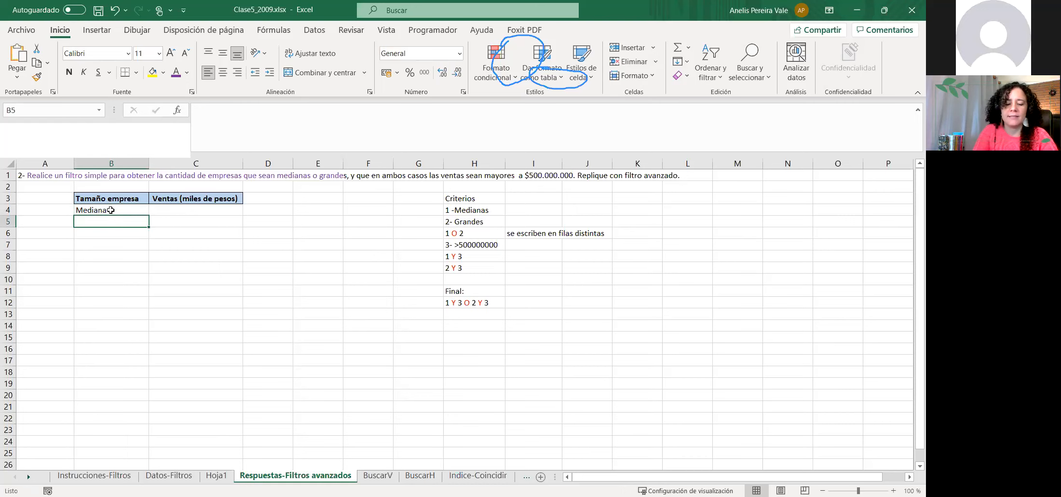
pyautogui.write('Grandes')
pyautogui.hotkey('ctrl', 'Return')
pyautogui.press('Up')
pyautogui.press('Down')
pyautogui.press('Down')
pyautogui.press('Up')
pyautogui.press('Up')
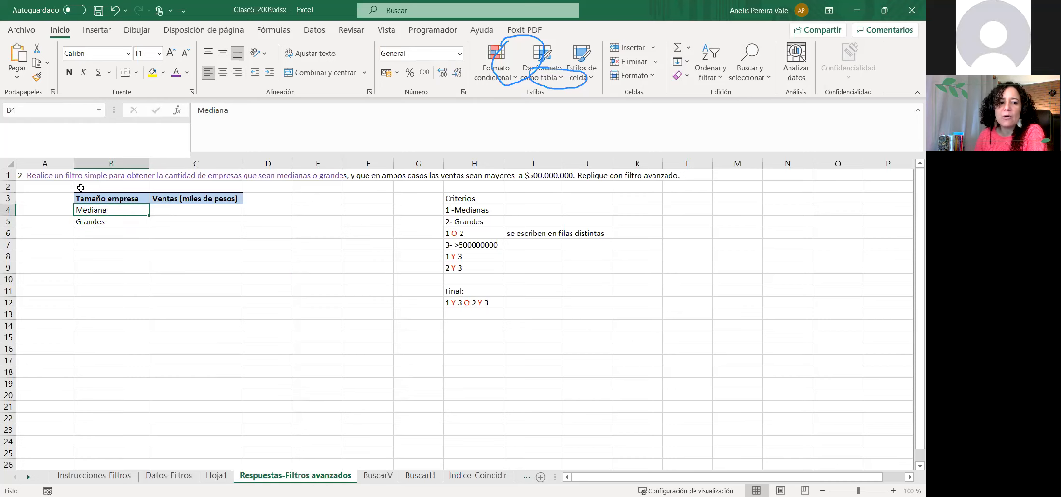
pyautogui.click(122, 161)
pyautogui.click(99, 195)
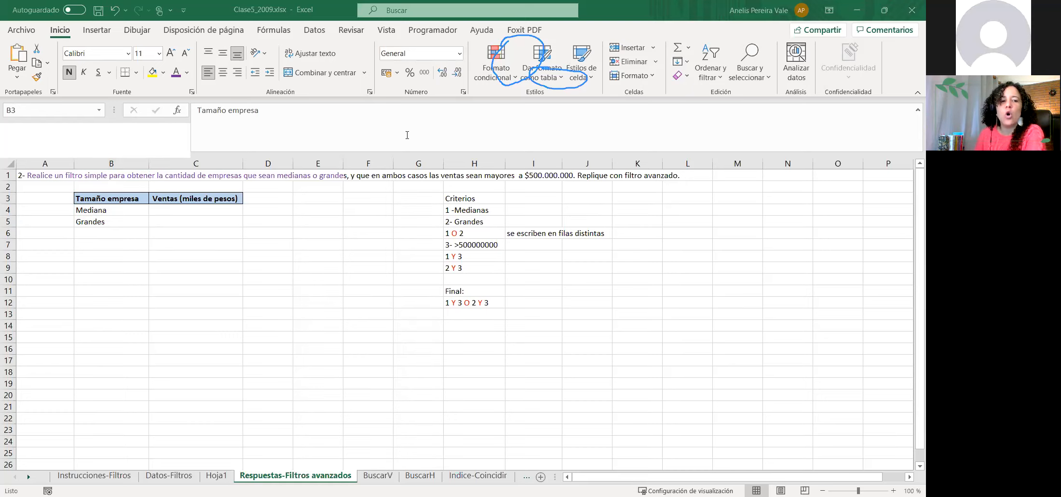
pyautogui.click(114, 205)
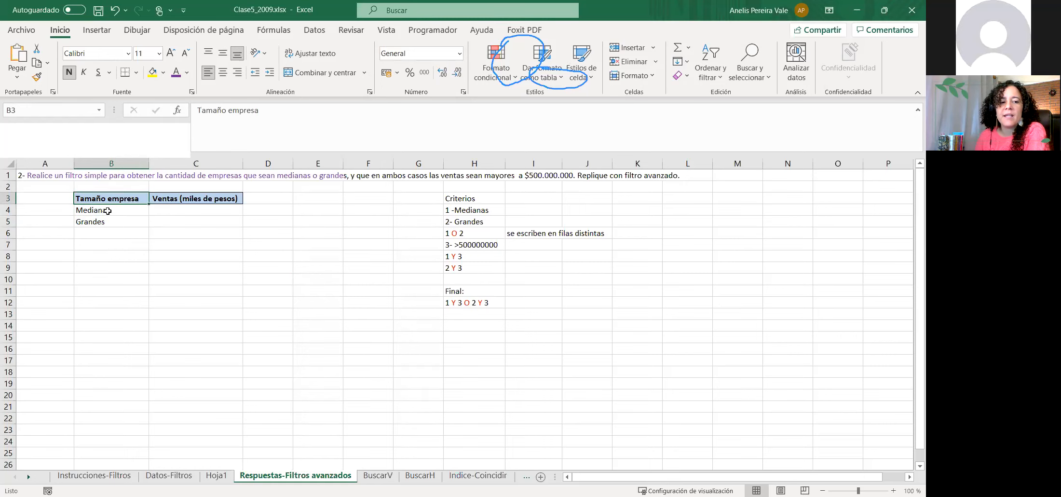
# - Colour the phrase "y que en ambos casos las ventas sean mayores a $500.000.000" in the A1 statement dark blue
pyautogui.moveTo(26, 175); pyautogui.dragTo(336, 175)
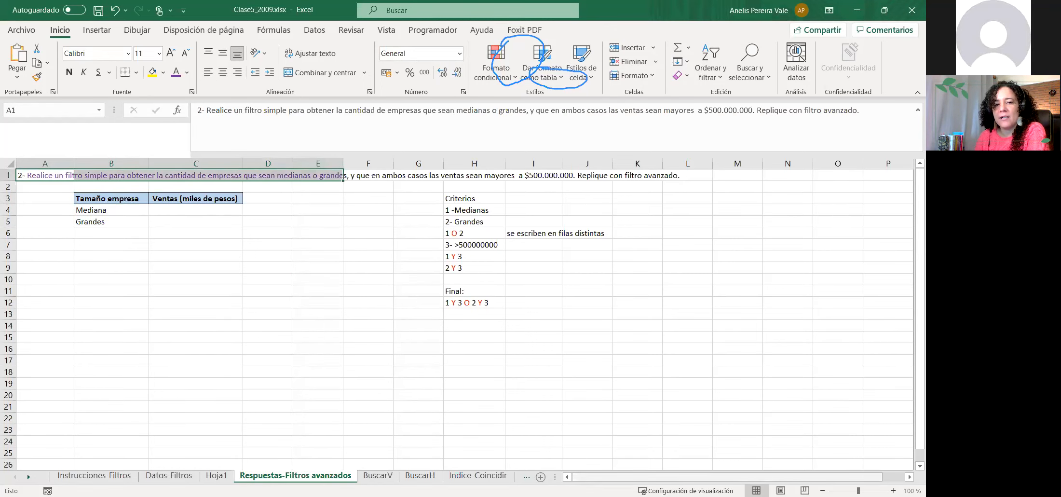
pyautogui.hscroll(1, 584, 476)
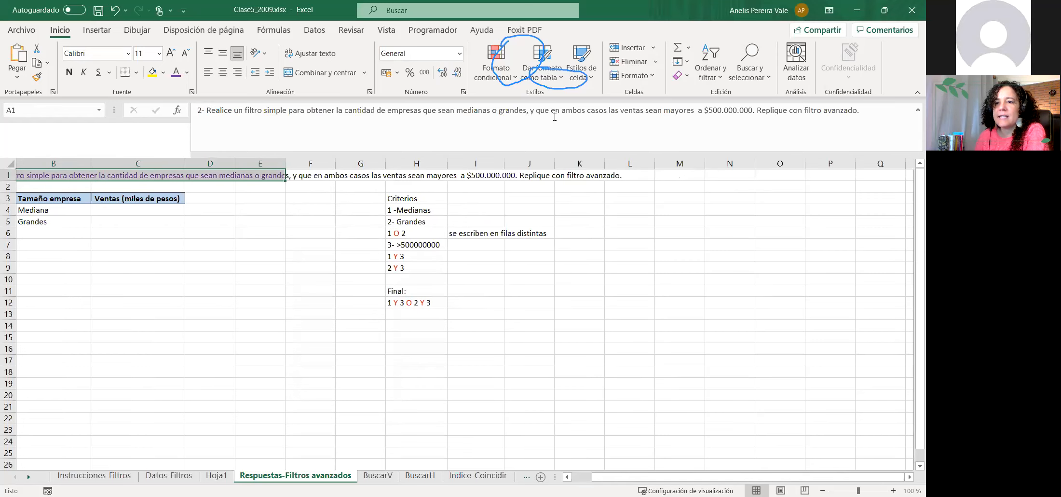
pyautogui.click(517, 111)
pyautogui.moveTo(530, 109); pyautogui.dragTo(753, 110)
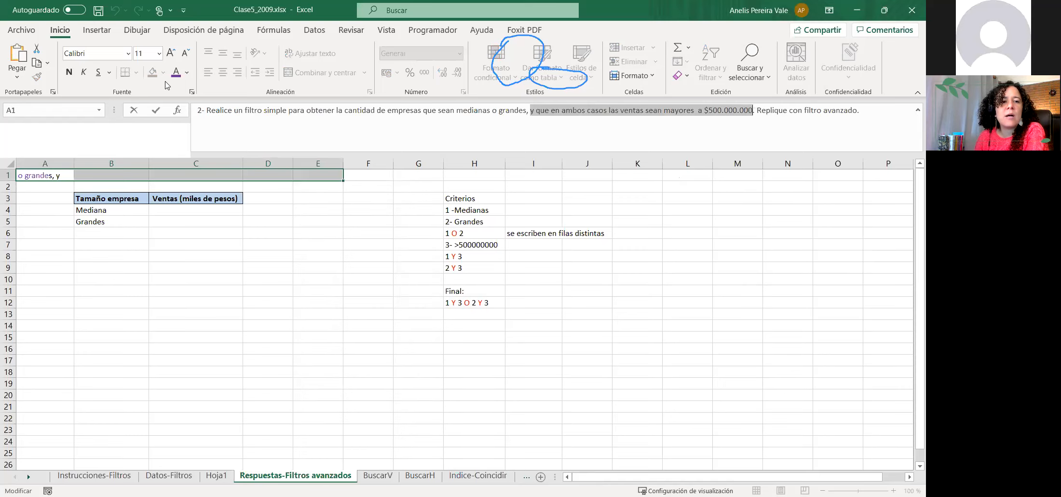
pyautogui.click(187, 73)
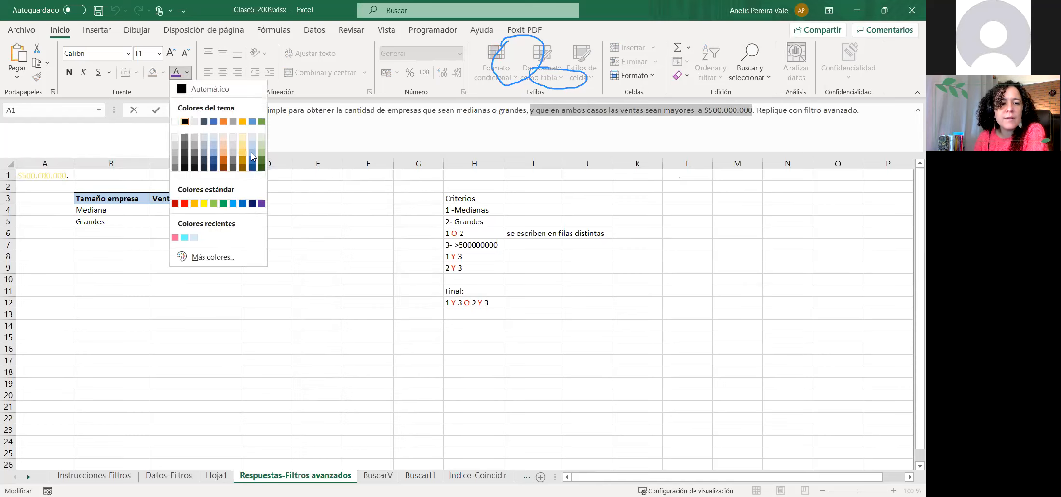
pyautogui.click(253, 203)
pyautogui.click(318, 313)
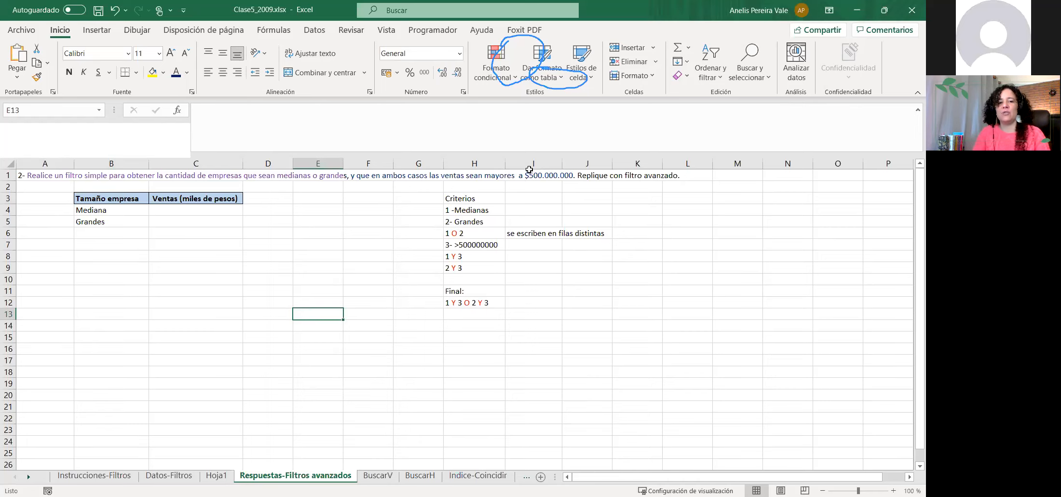
# - Review the rule for joining criteria with Y (AND) on the Datos-Filtros sheet and return to the Mediana criterion in B4
pyautogui.click(353, 175)
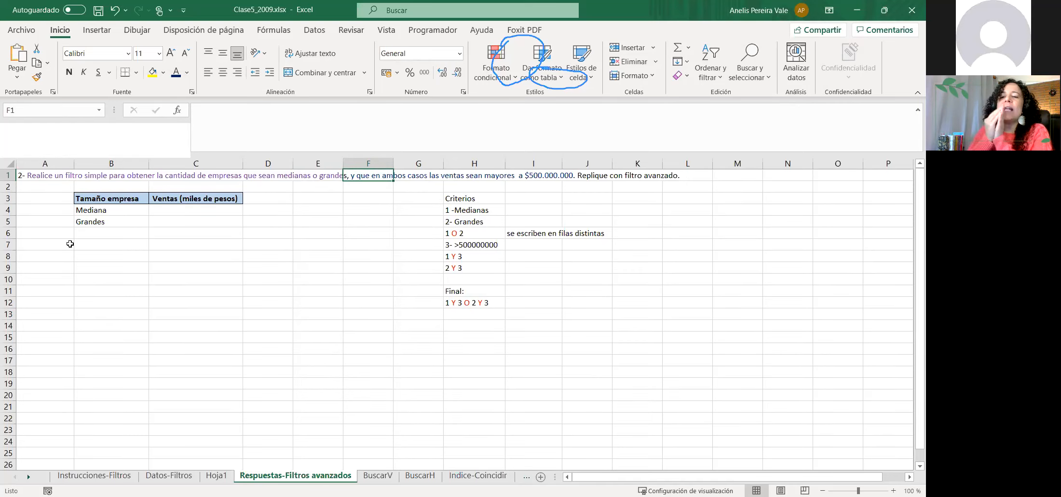
pyautogui.click(193, 477)
pyautogui.click(486, 247)
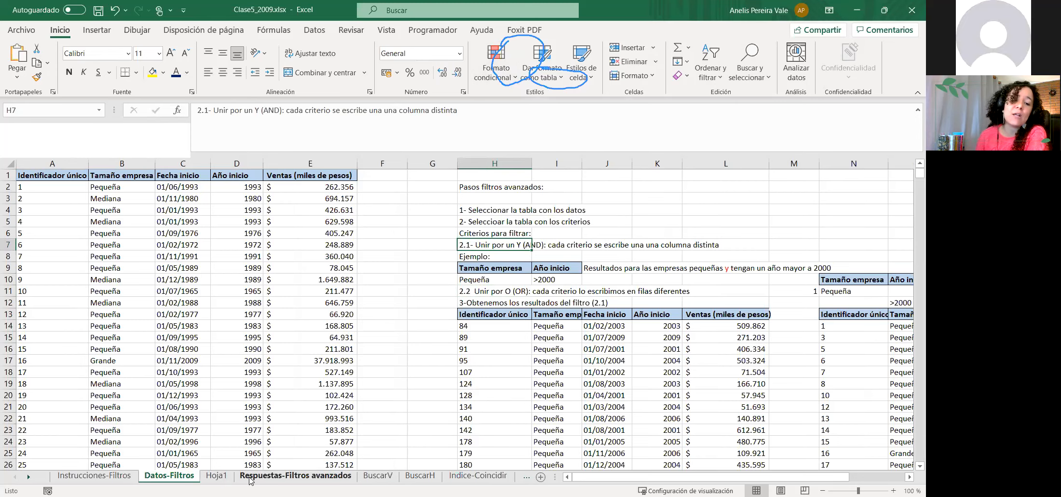
pyautogui.click(295, 476)
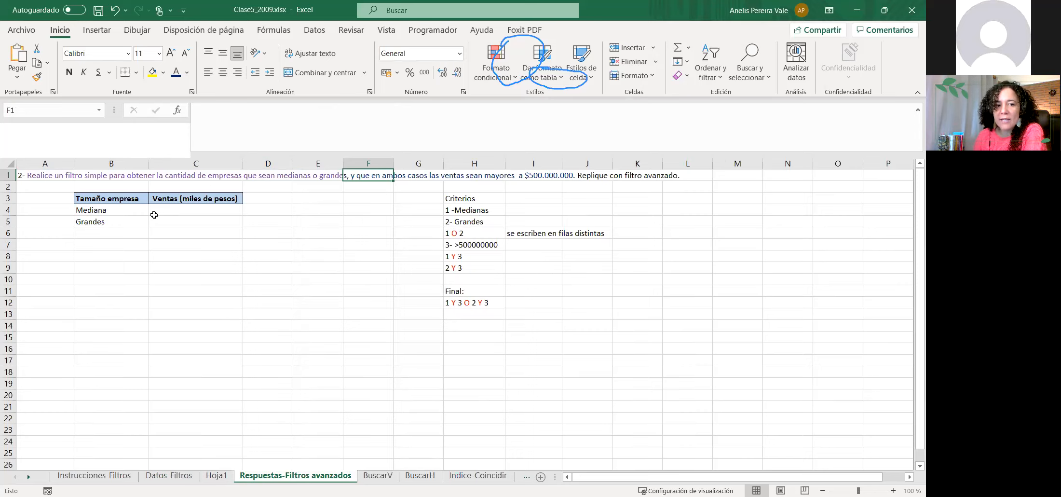
pyautogui.click(106, 210)
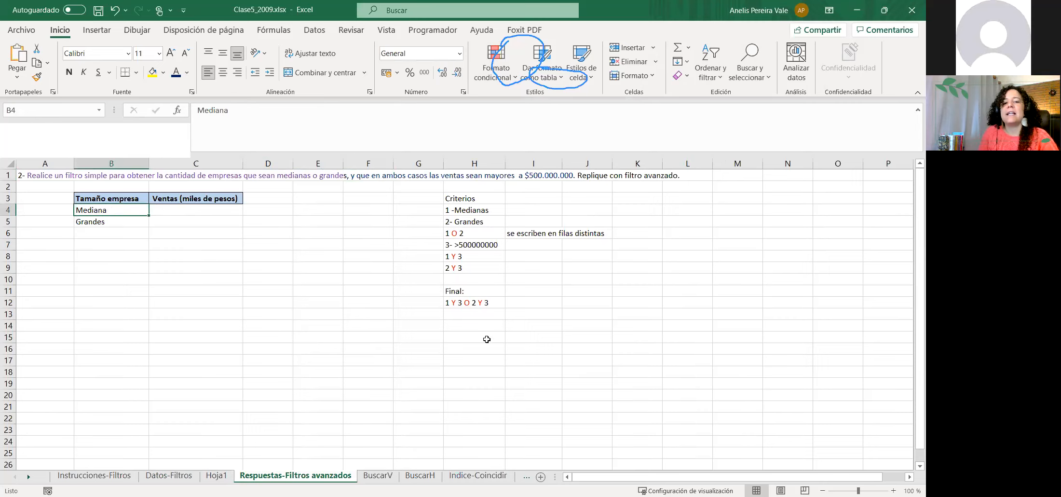
# - Write the note "Empresas medias y >500 millones" in H15, below the final criteria expression
pyautogui.click(455, 338)
pyautogui.write('Empresas medias')
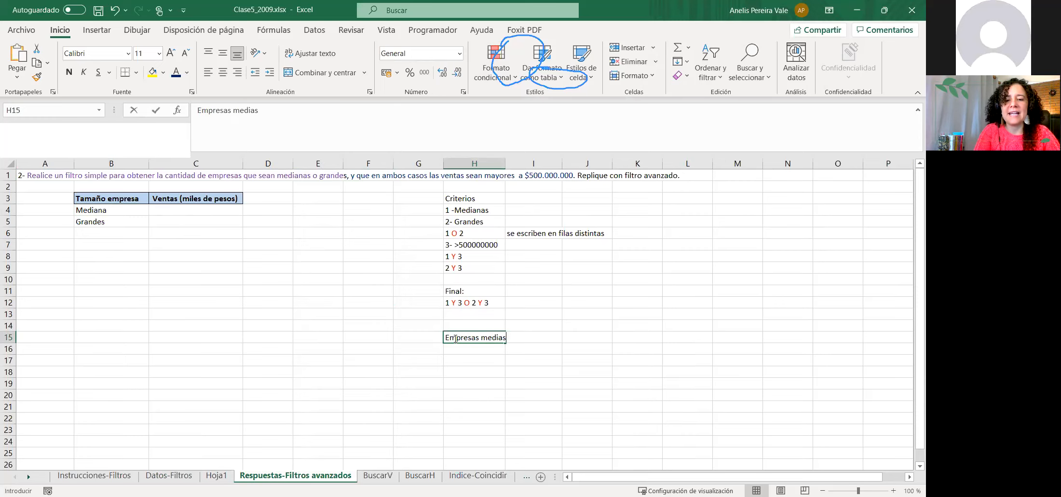
pyautogui.write(' y >500 milloes')
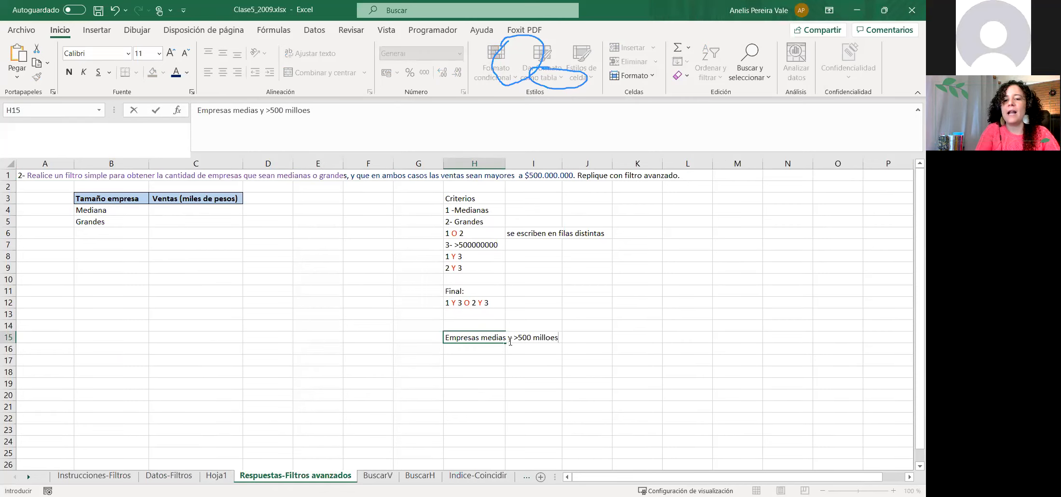
pyautogui.press('BackSpace')
pyautogui.press('BackSpace')
pyautogui.write('nes')
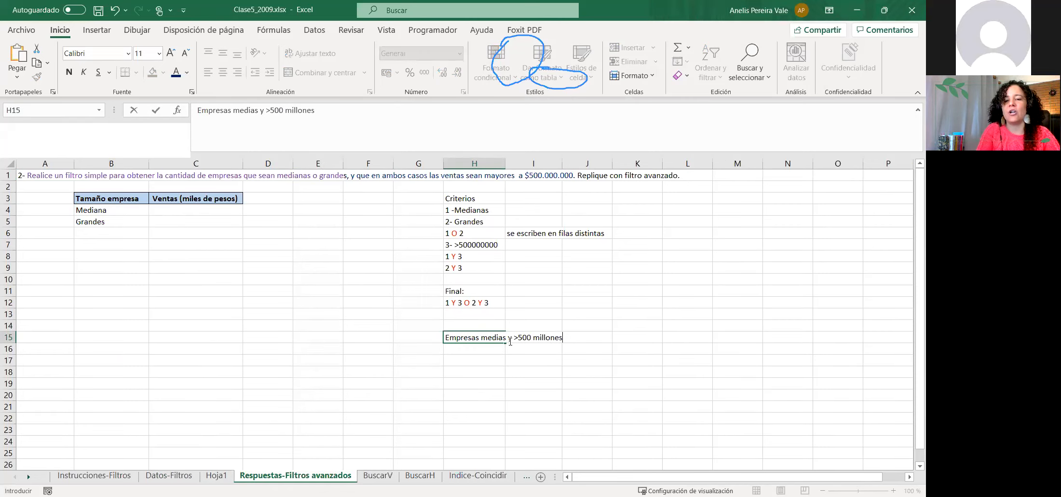
pyautogui.press('Return')
# - Write the note "Empresas grandes y > 500 millones" in H16 and review both notes
pyautogui.write('Empresas g')
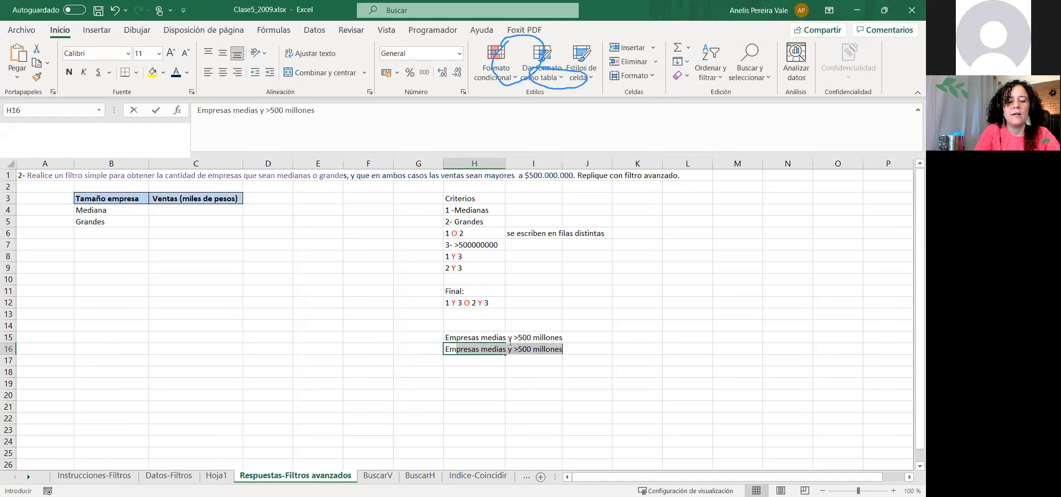
pyautogui.write('rand')
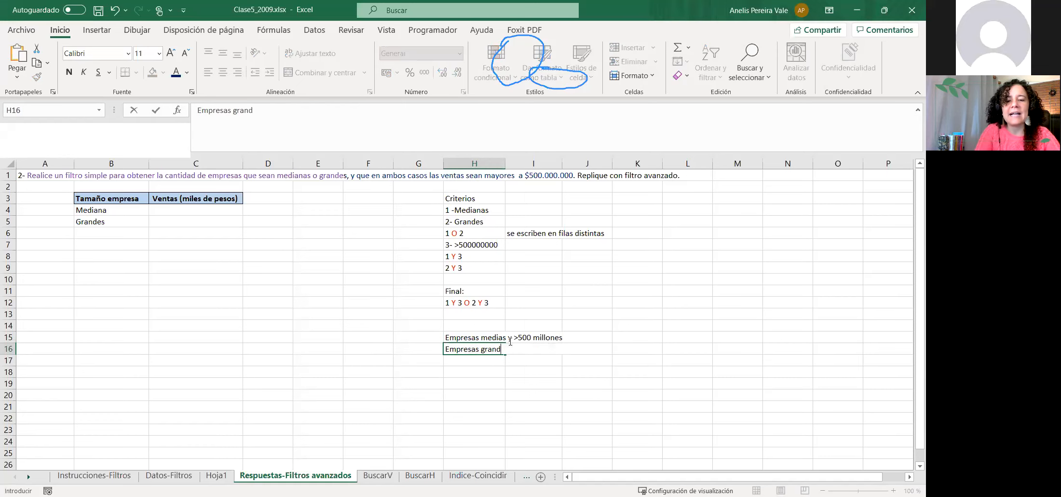
pyautogui.write('es y > 500 m')
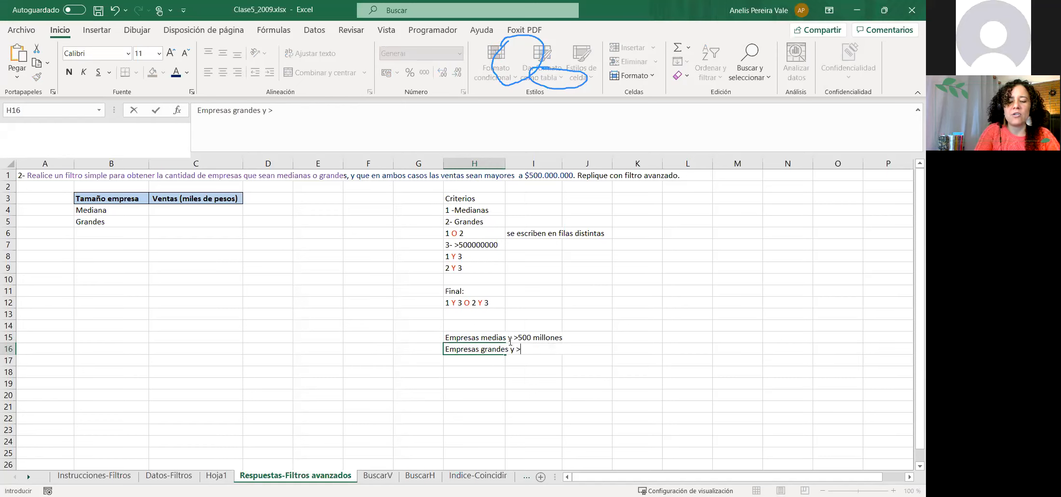
pyautogui.write('illones')
pyautogui.press('Return')
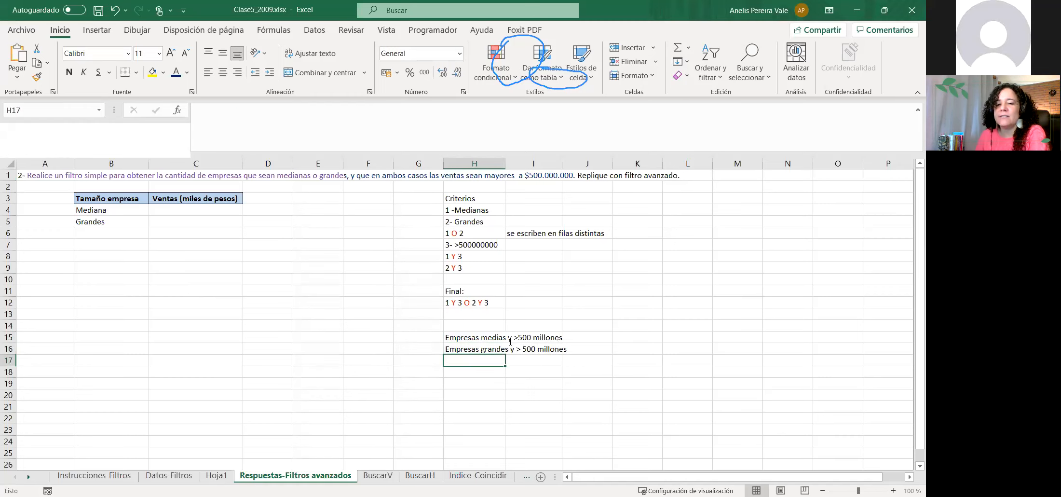
pyautogui.moveTo(449, 340); pyautogui.dragTo(563, 335)
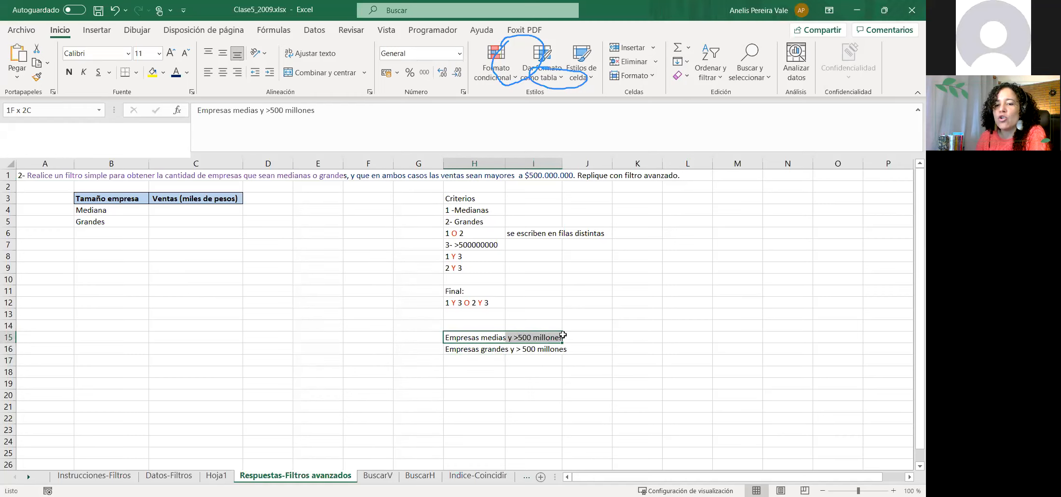
pyautogui.moveTo(448, 351); pyautogui.dragTo(567, 350)
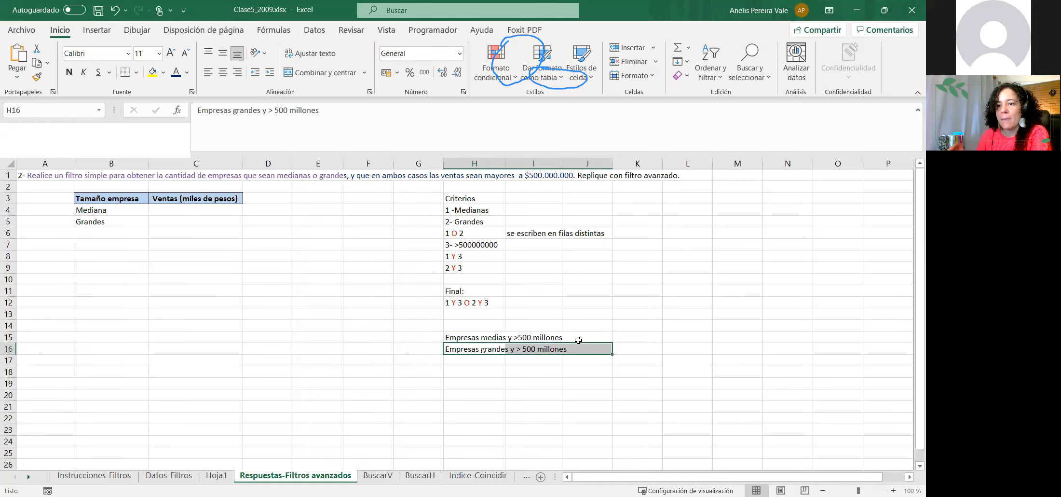
# - Enter >500000000 in C4 as the Ventas (miles de pesos) criterion for the Mediana row
pyautogui.click(163, 214)
pyautogui.click(215, 121)
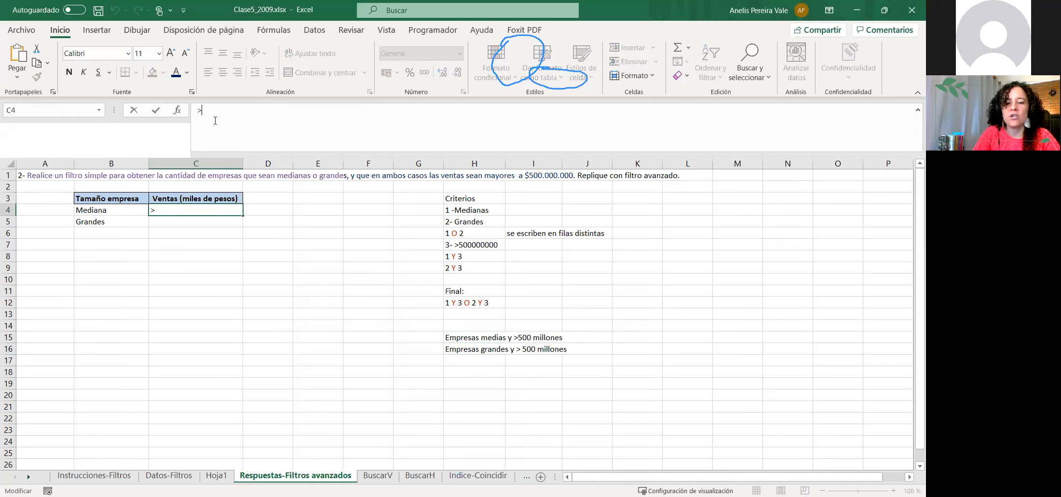
pyautogui.write('>500000000')
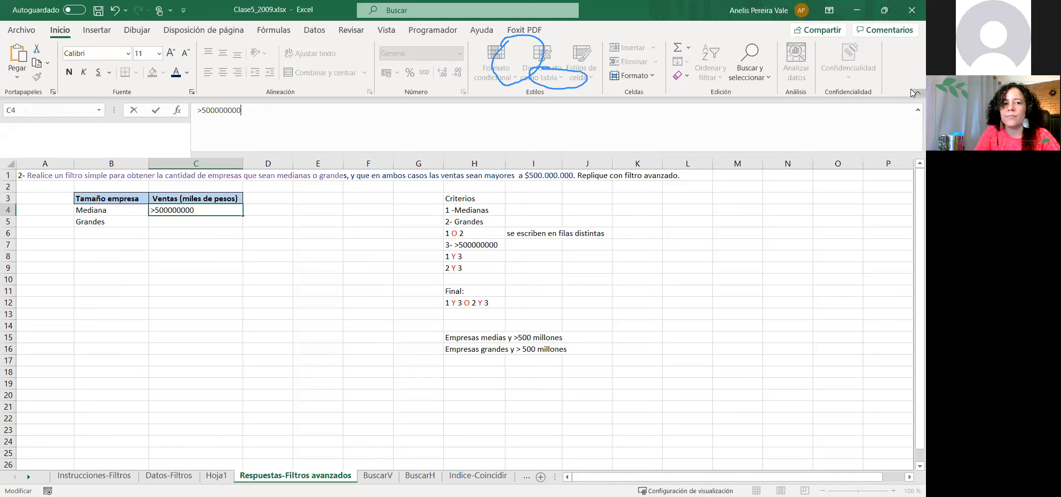
pyautogui.press('Return')
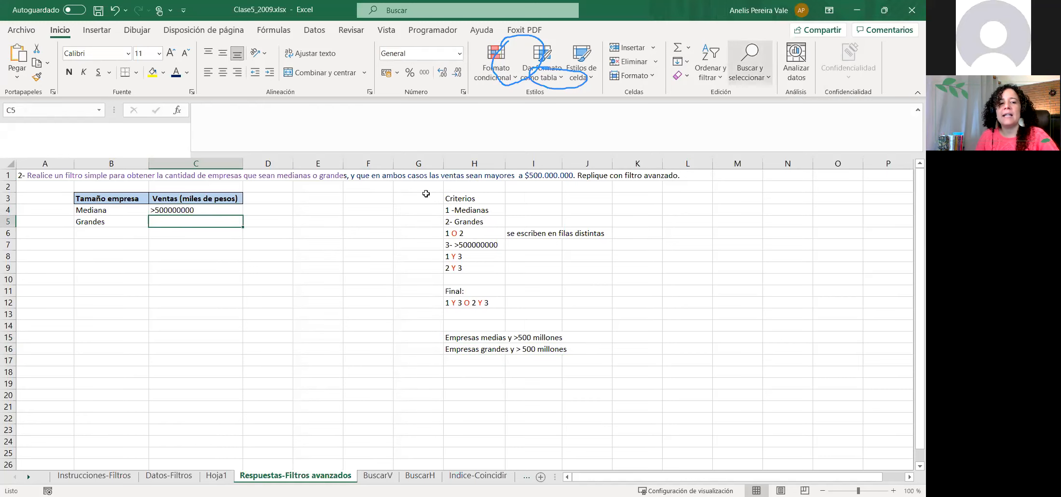
# - Copy the sales criterion >500000000 from C4 into C5 for the Grandes row
pyautogui.click(196, 211)
pyautogui.moveTo(241, 110); pyautogui.dragTo(145, 127)
pyautogui.hotkey('ctrl', 'c')
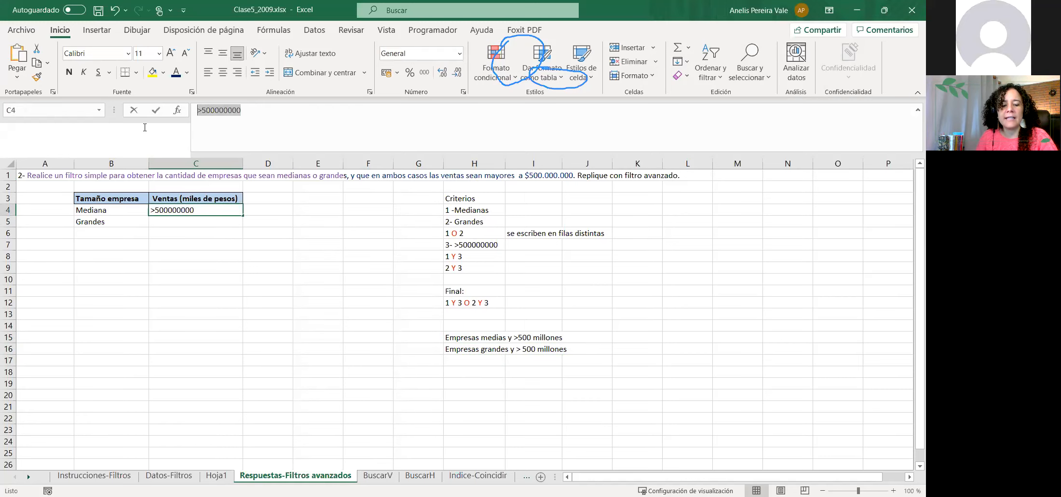
pyautogui.click(270, 303)
pyautogui.moveTo(445, 339)
pyautogui.mouseDown()
pyautogui.moveTo(549, 329)
pyautogui.moveTo(556, 350)
pyautogui.mouseUp()
pyautogui.click(451, 351)
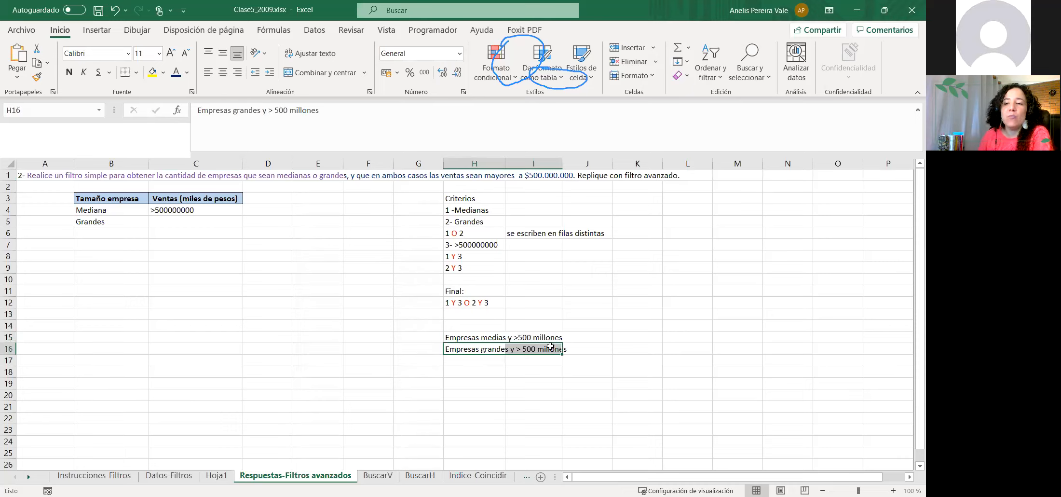
pyautogui.click(165, 209)
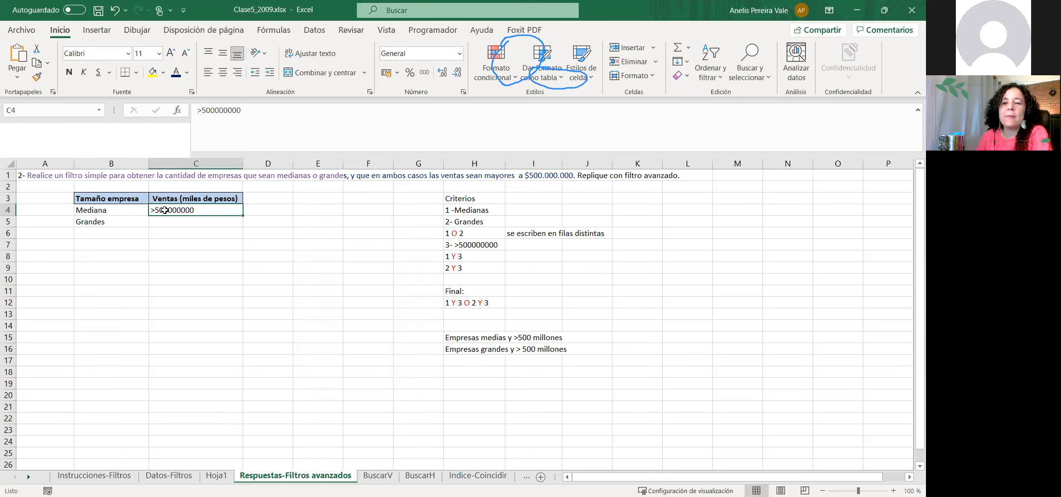
pyautogui.click(164, 221)
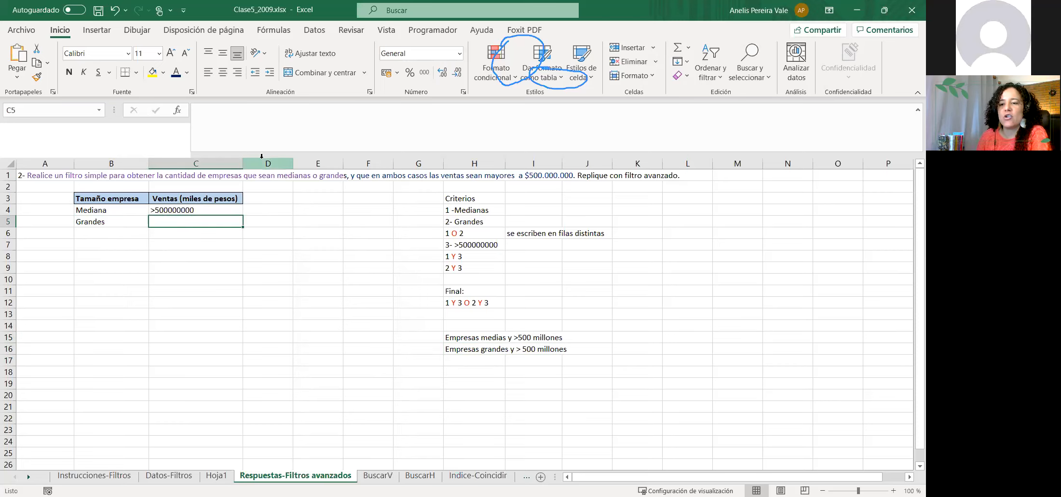
pyautogui.click(216, 110)
pyautogui.hotkey('ctrl', 'v')
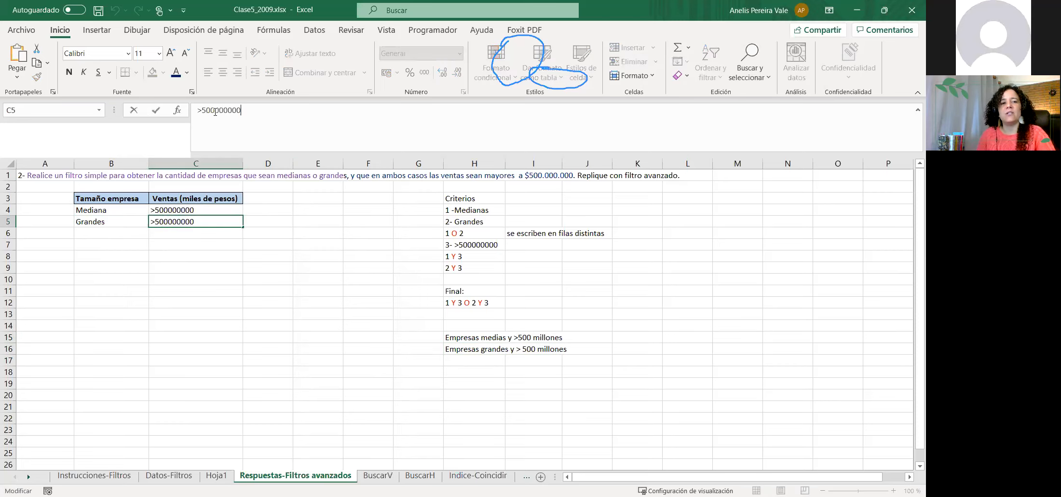
pyautogui.press('Return')
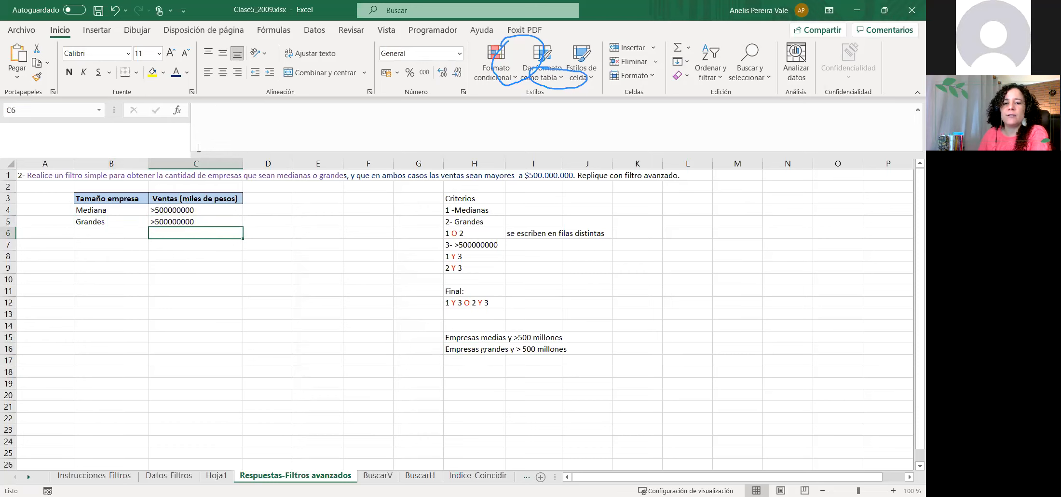
# - Append "O" to the note about medium companies in H15
pyautogui.click(457, 338)
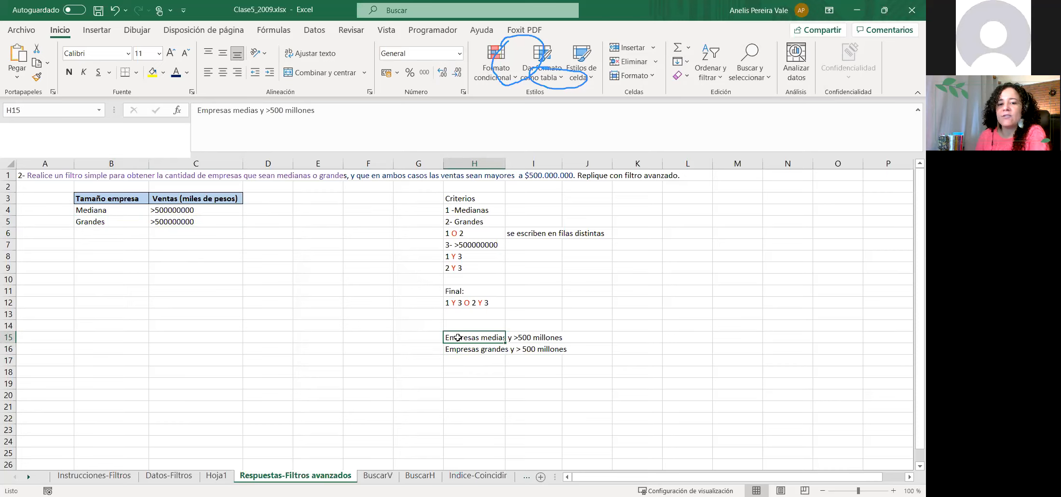
pyautogui.click(348, 118)
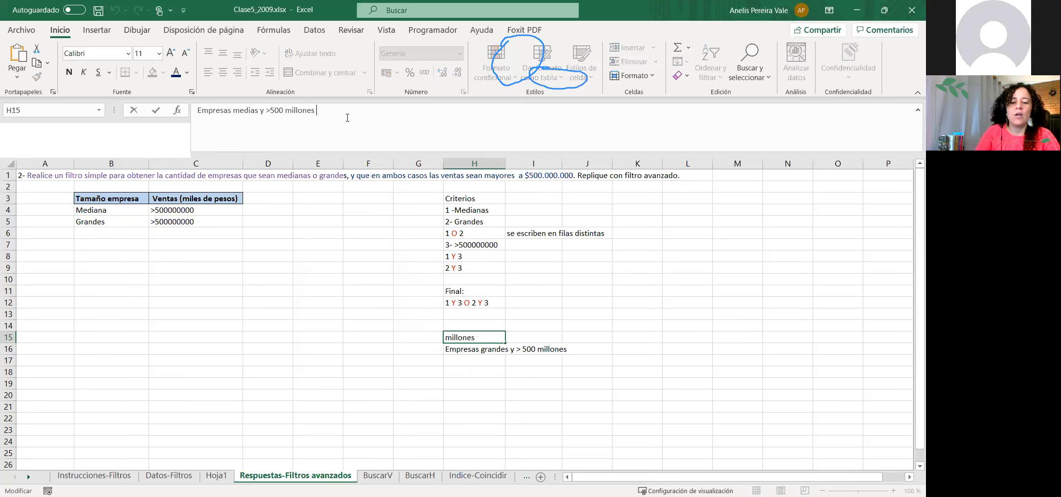
pyautogui.write('O')
pyautogui.press('Return')
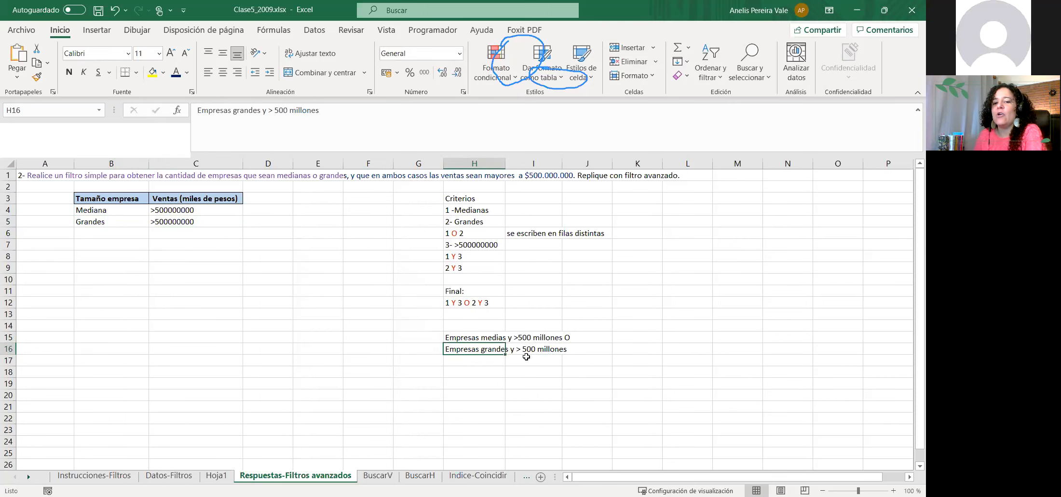
# - Compare the H15 note with the Mediana and Grandes criteria rows in B4:C5
pyautogui.moveTo(447, 336); pyautogui.dragTo(555, 341)
pyautogui.moveTo(96, 212); pyautogui.dragTo(216, 209)
pyautogui.moveTo(115, 223); pyautogui.dragTo(215, 223)
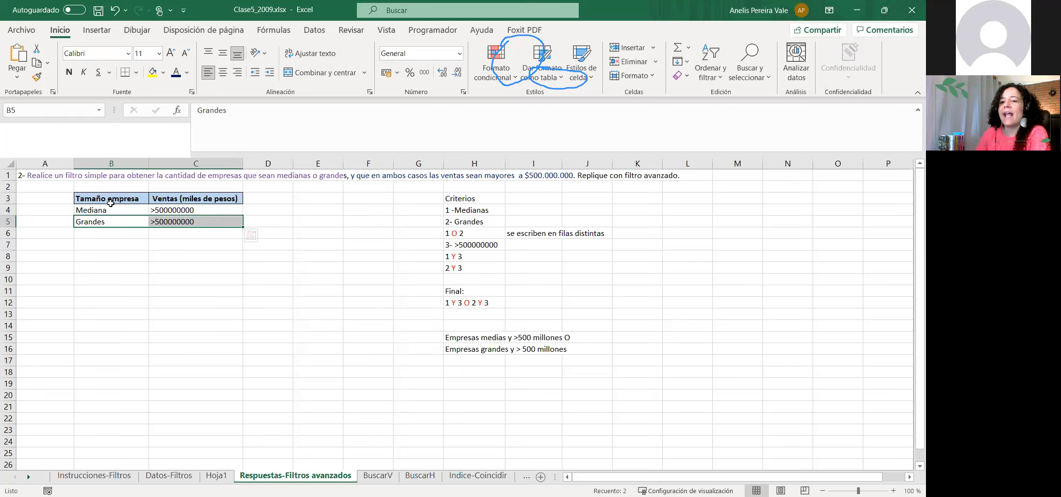
pyautogui.click(156, 256)
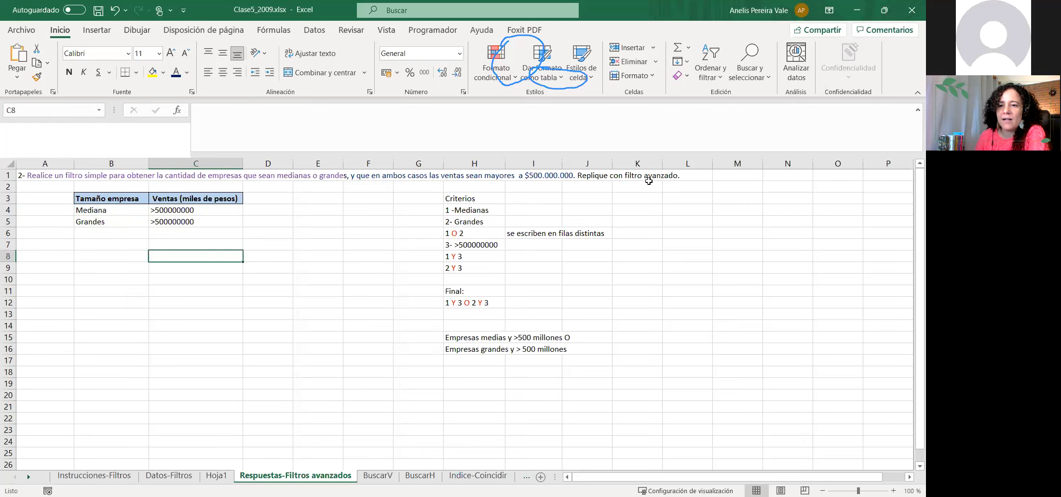
pyautogui.click(624, 54)
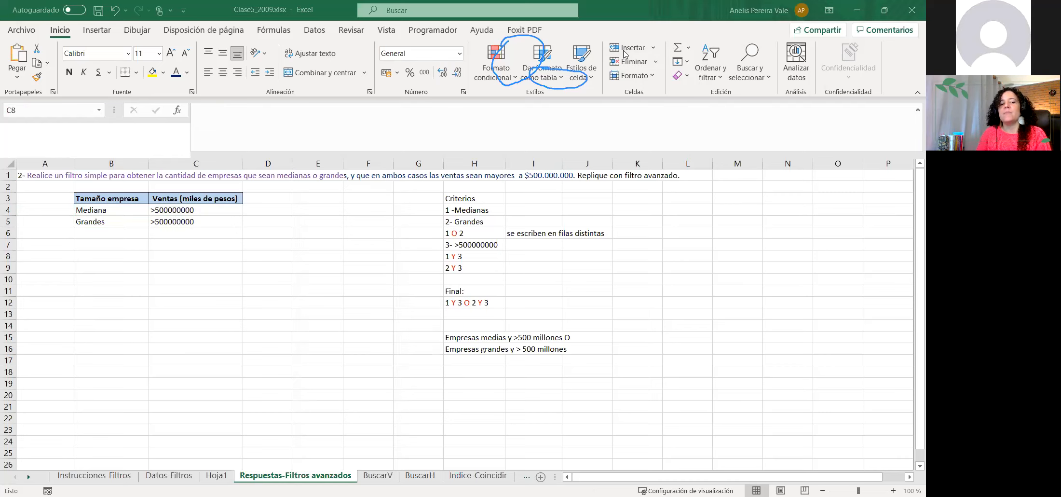
pyautogui.click(158, 258)
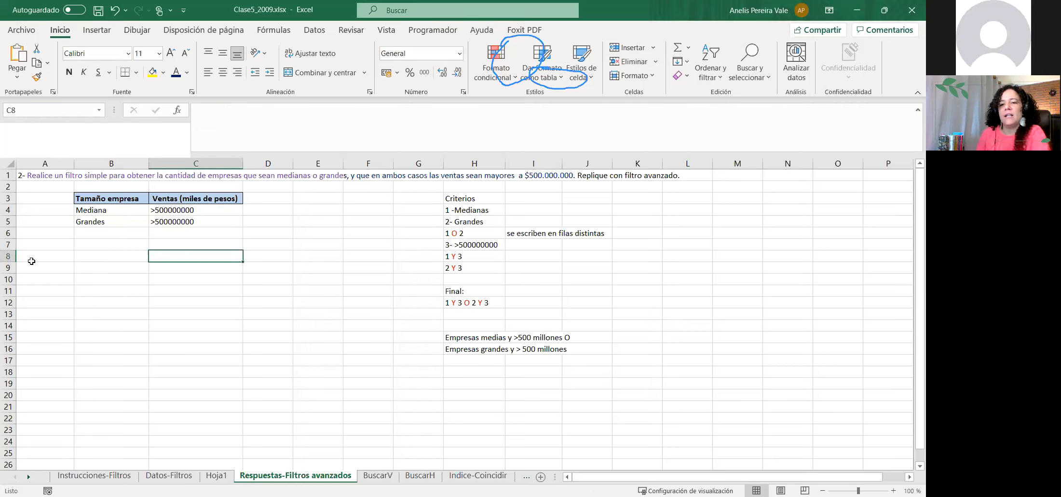
pyautogui.click(87, 246)
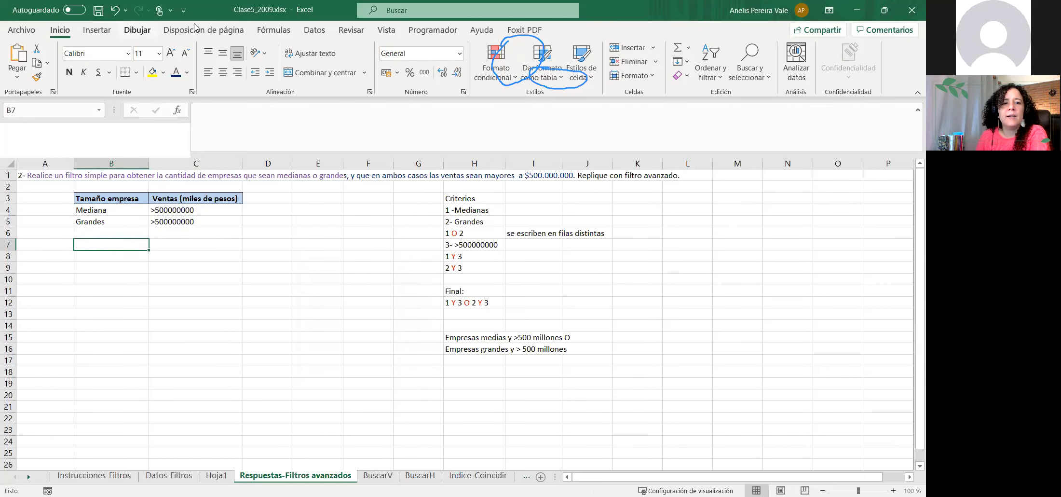
pyautogui.click(320, 32)
pyautogui.click(563, 77)
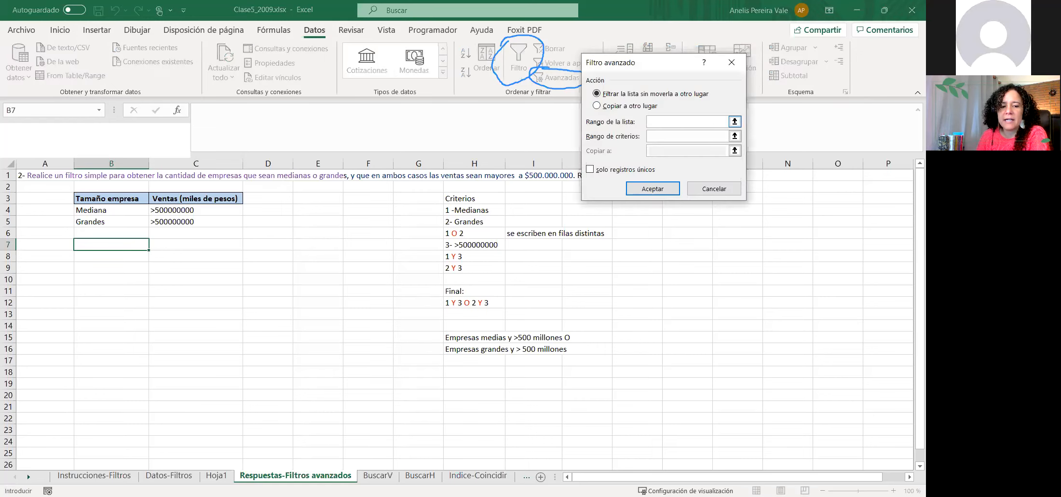
pyautogui.click(734, 122)
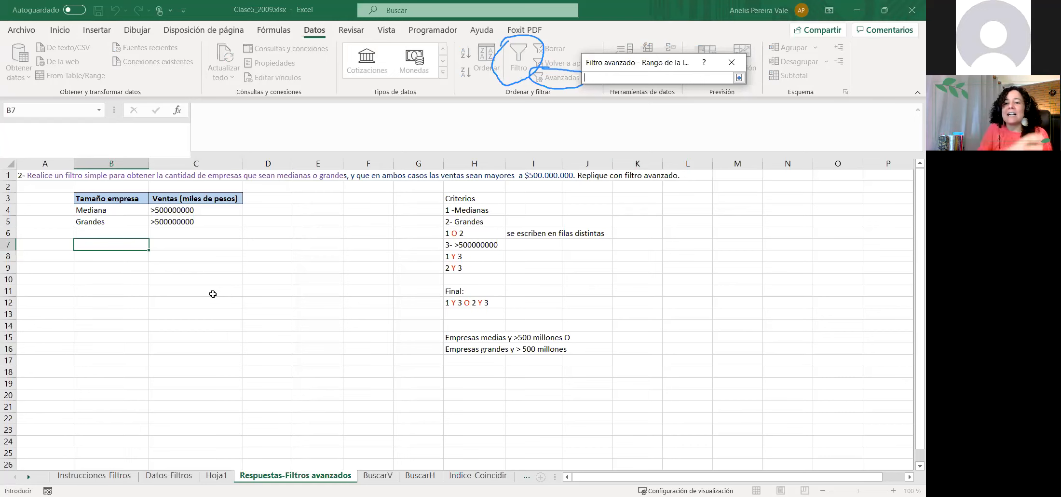
pyautogui.click(739, 77)
pyautogui.press('Escape')
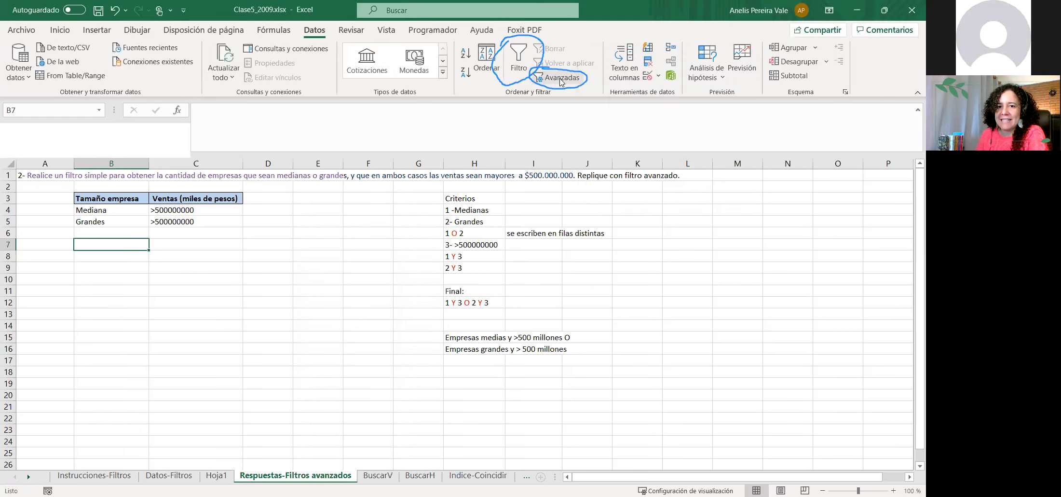
pyautogui.click(562, 78)
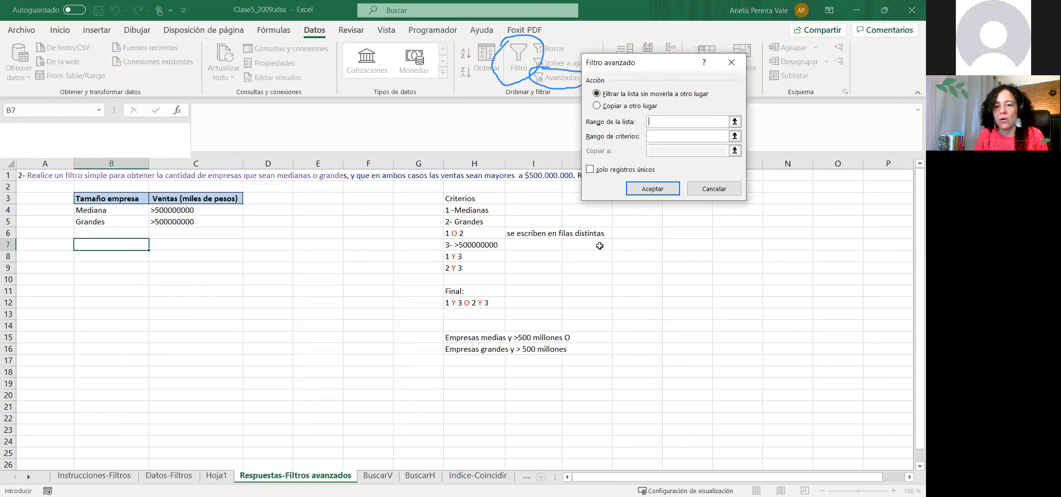
pyautogui.press('Escape')
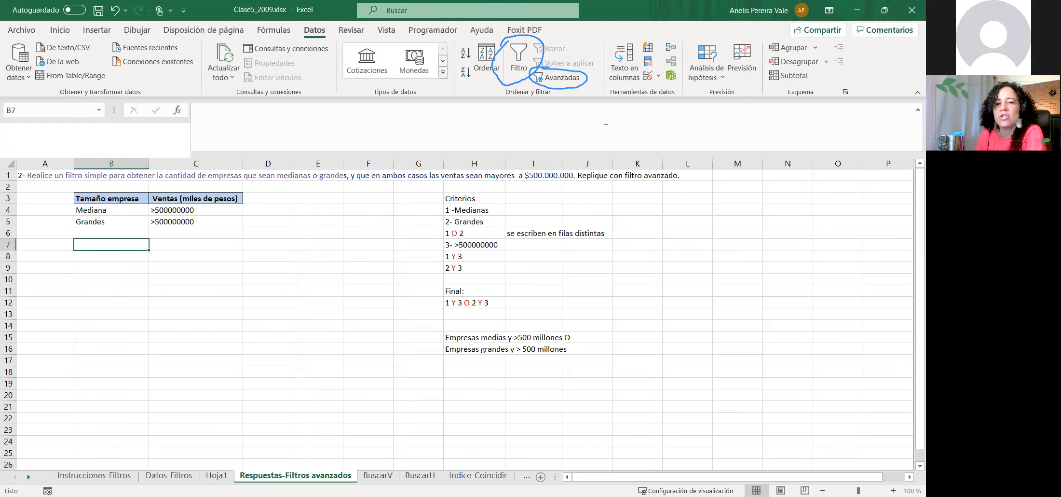
# - Start an advanced filter and set its list range to $A$1:$E$5864 on the Datos-Filtros sheet
pyautogui.click(557, 79)
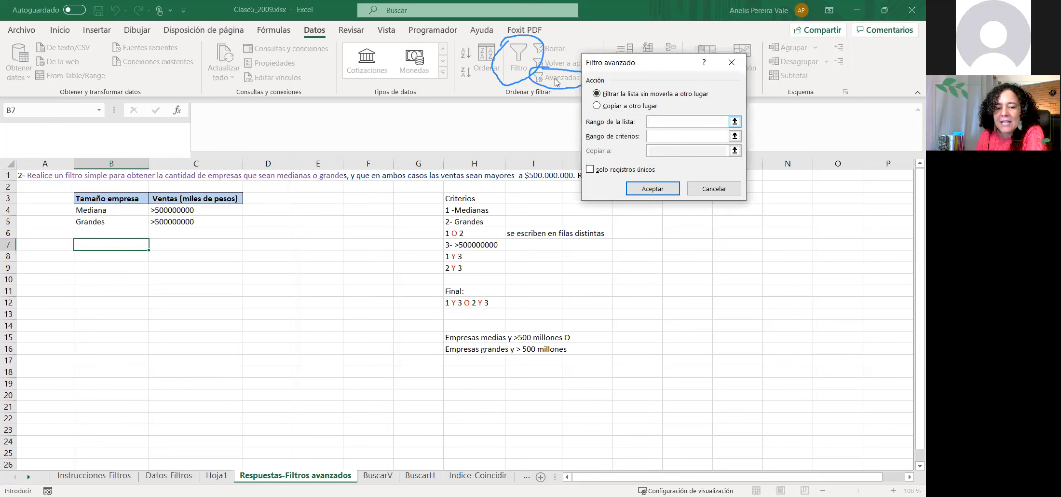
pyautogui.click(169, 476)
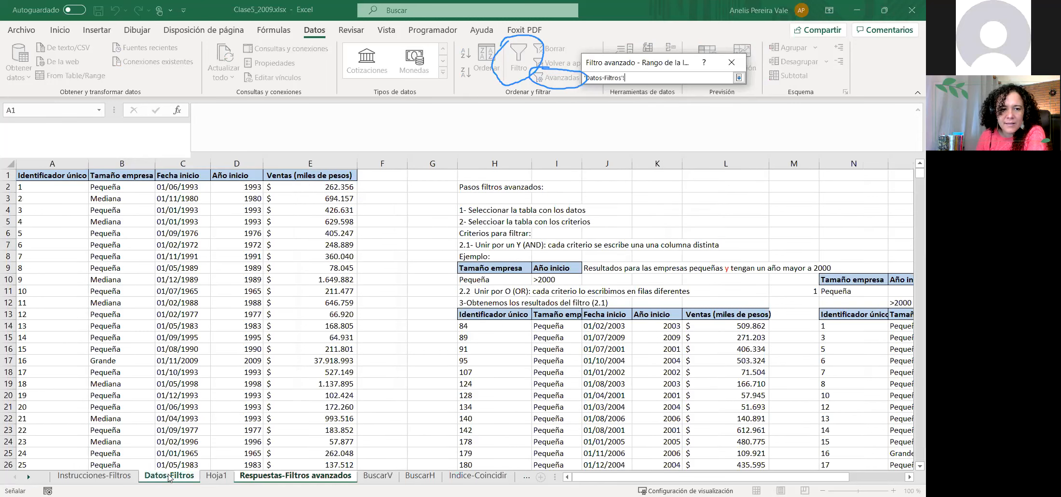
pyautogui.click(30, 177)
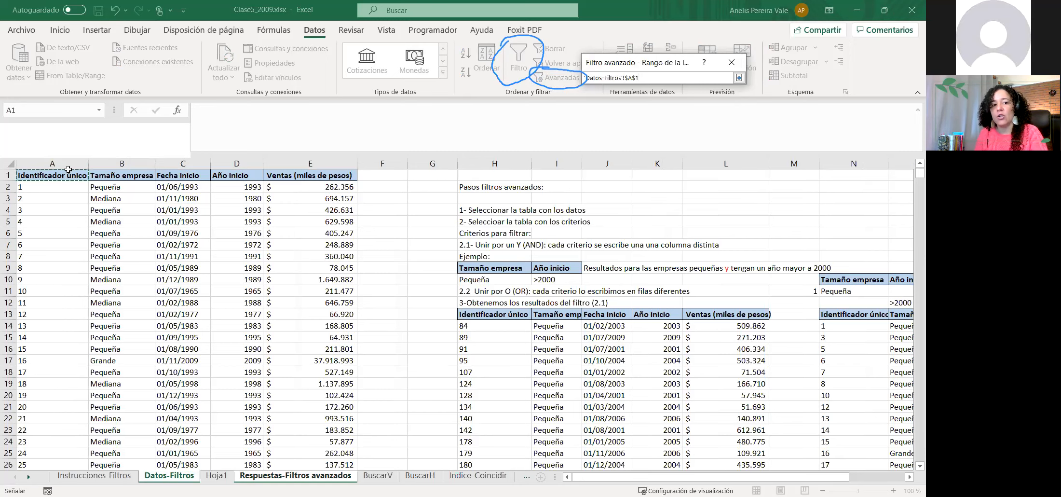
pyautogui.hotkey('ctrl', 'shift', 'End')
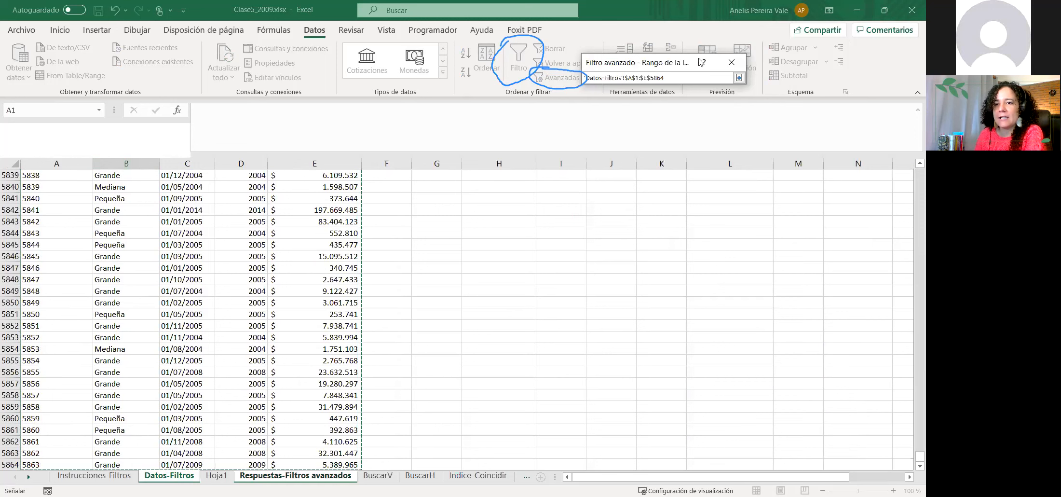
# - Confirm the list range and set the advanced filter's criteria range to $B$3:$C$5 on the Respuestas-Filtros avanzados sheet
pyautogui.moveTo(687, 61); pyautogui.dragTo(596, 27)
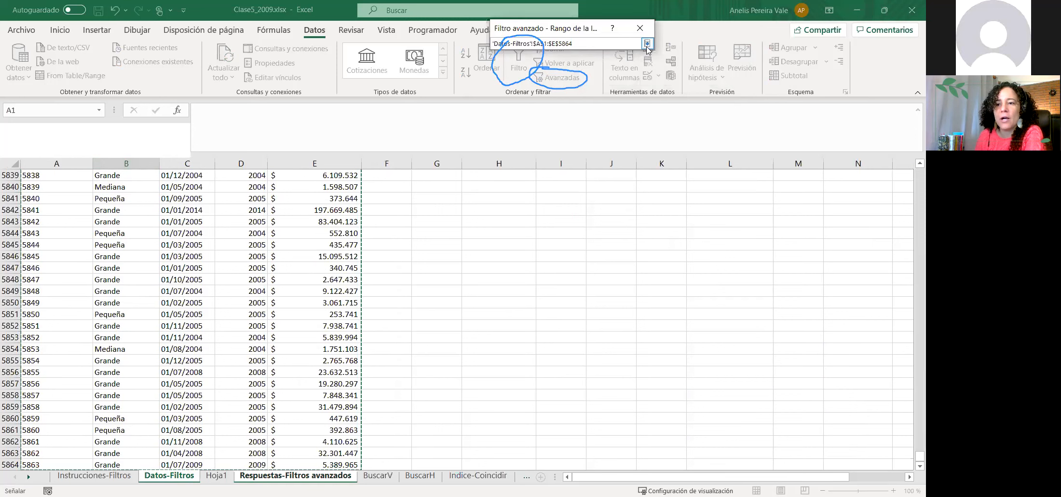
pyautogui.click(648, 44)
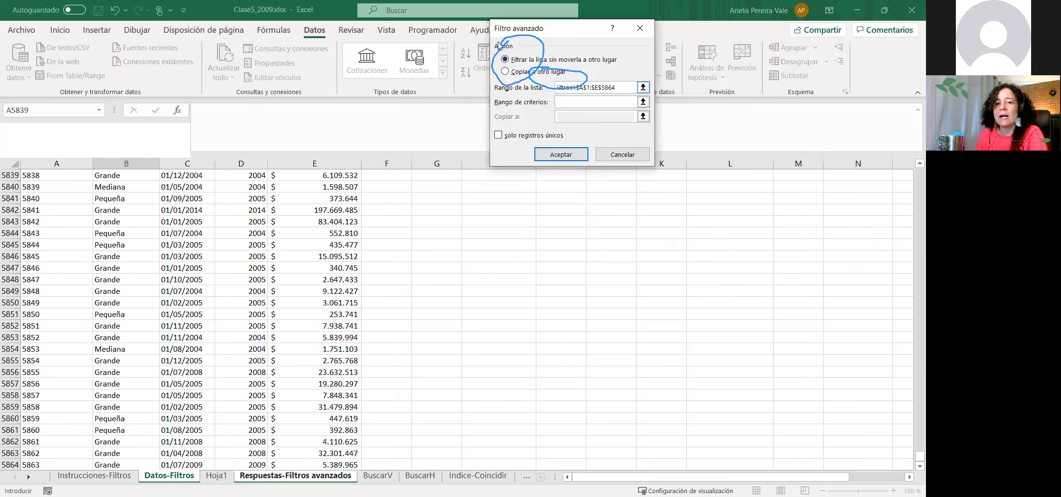
pyautogui.moveTo(555, 28); pyautogui.dragTo(468, 47)
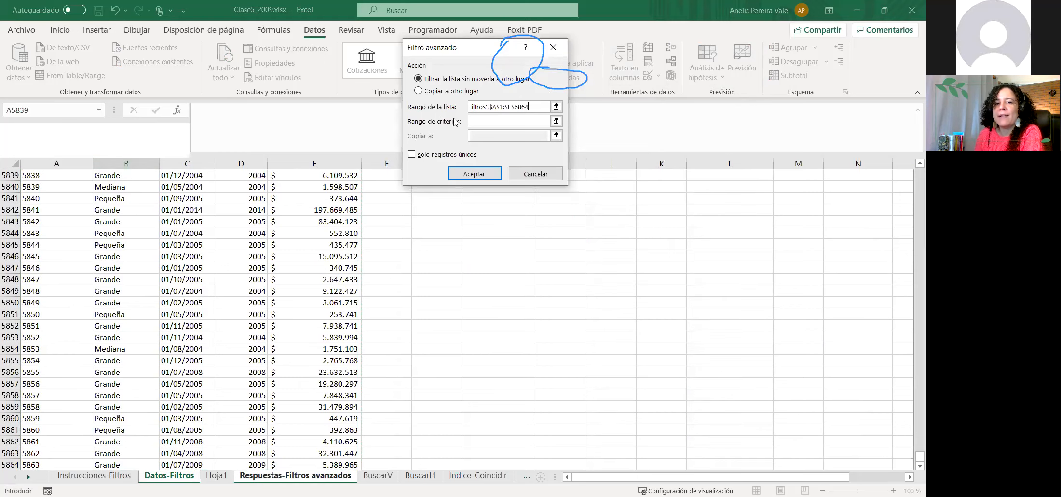
pyautogui.click(556, 121)
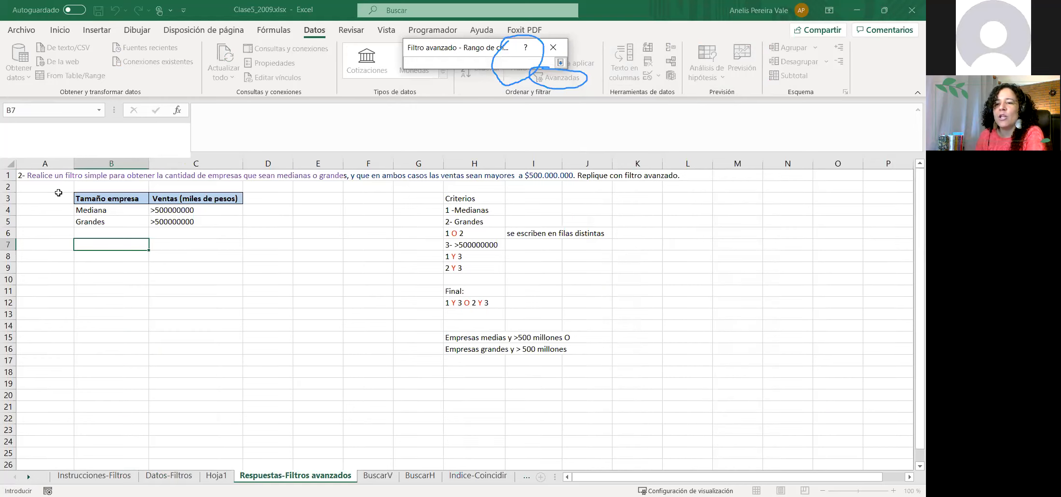
pyautogui.moveTo(83, 196); pyautogui.dragTo(112, 210)
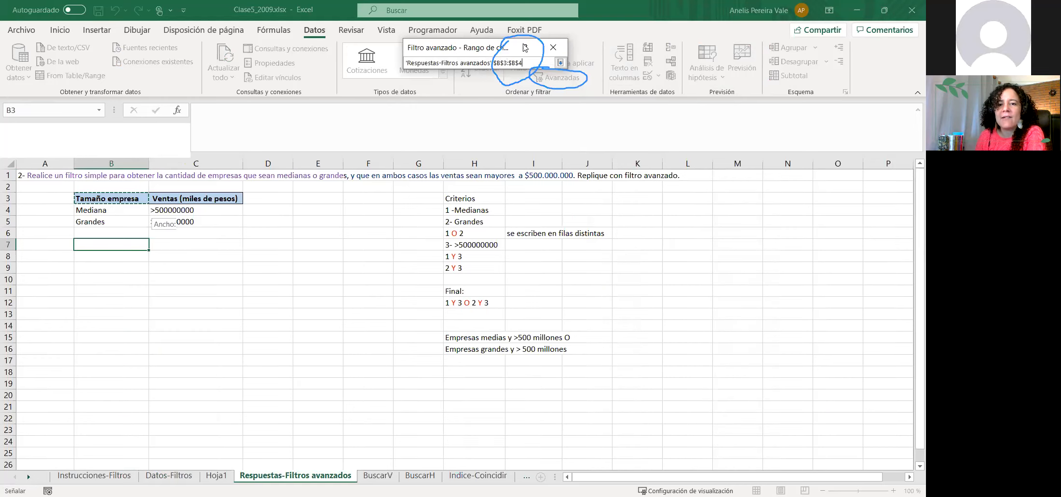
pyautogui.click(559, 62)
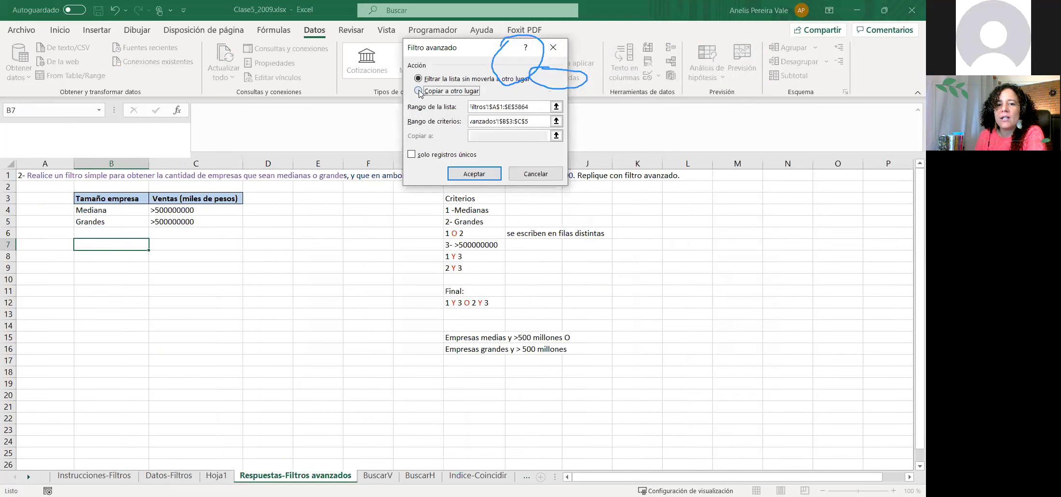
# - Run the advanced filter with the results copied to another place starting at B7, and widen column F
pyautogui.click(419, 91)
pyautogui.click(557, 137)
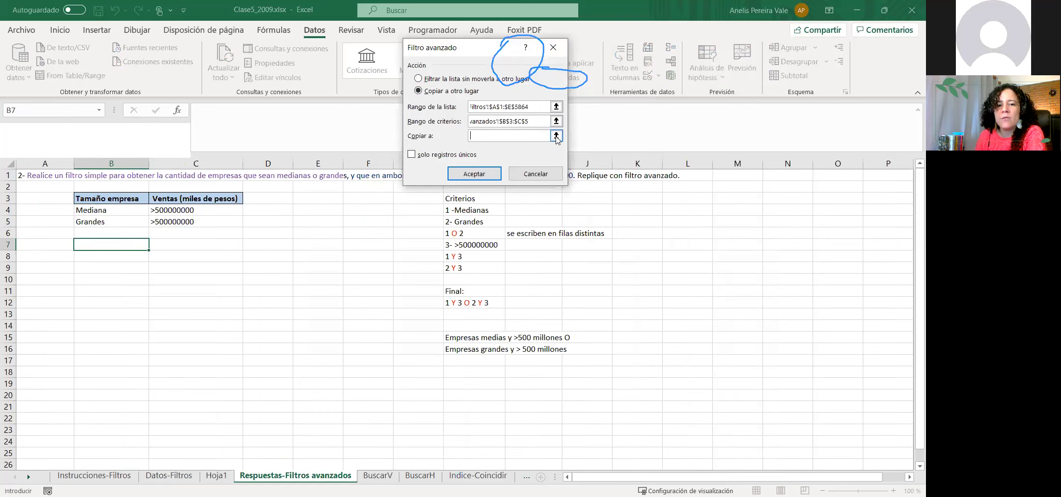
pyautogui.click(89, 241)
pyautogui.click(79, 245)
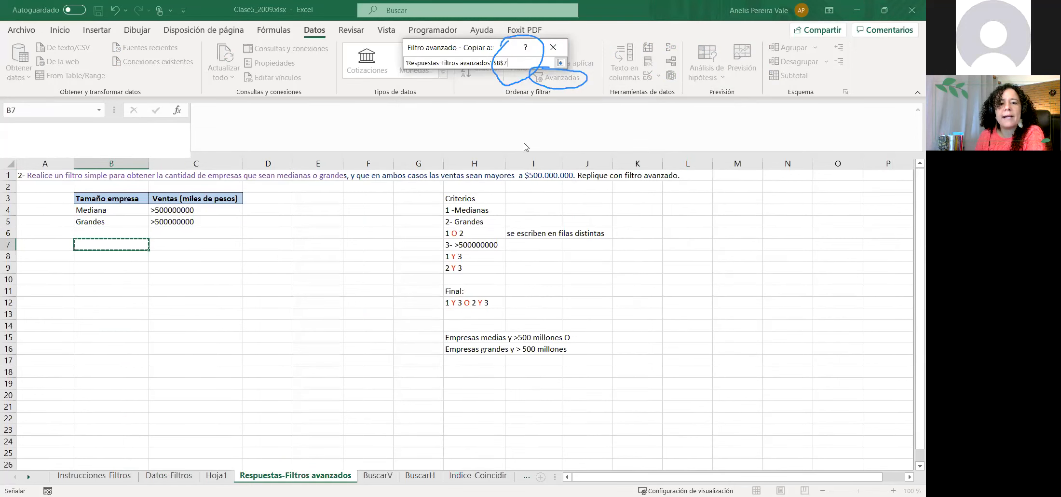
pyautogui.click(561, 63)
pyautogui.press('Return')
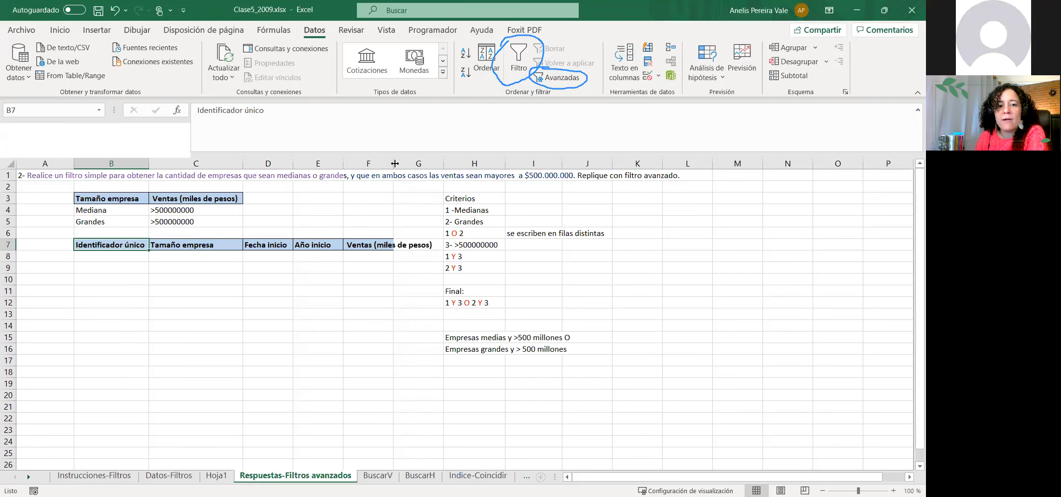
pyautogui.moveTo(426, 166); pyautogui.dragTo(426, 166)
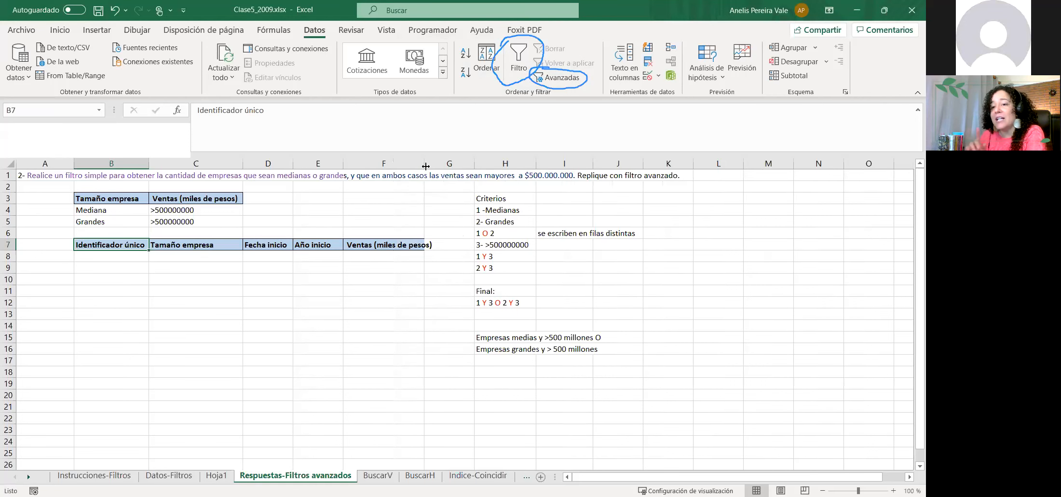
# - Copy the sales value in E5695 of the Datos-Filtros sheet into criterion cell C4 for Mediana on Respuestas-Filtros avanzados
pyautogui.click(179, 222)
pyautogui.click(94, 475)
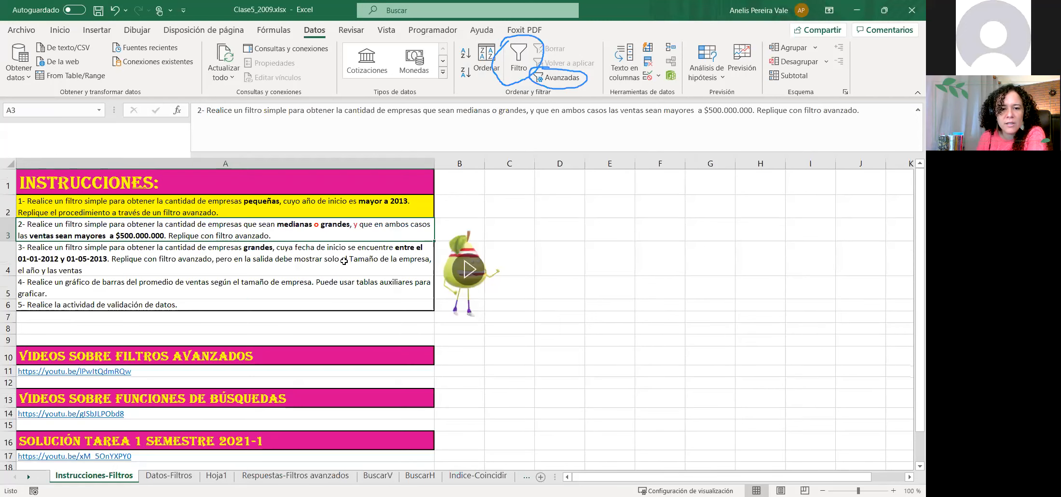
pyautogui.click(169, 475)
pyautogui.click(337, 237)
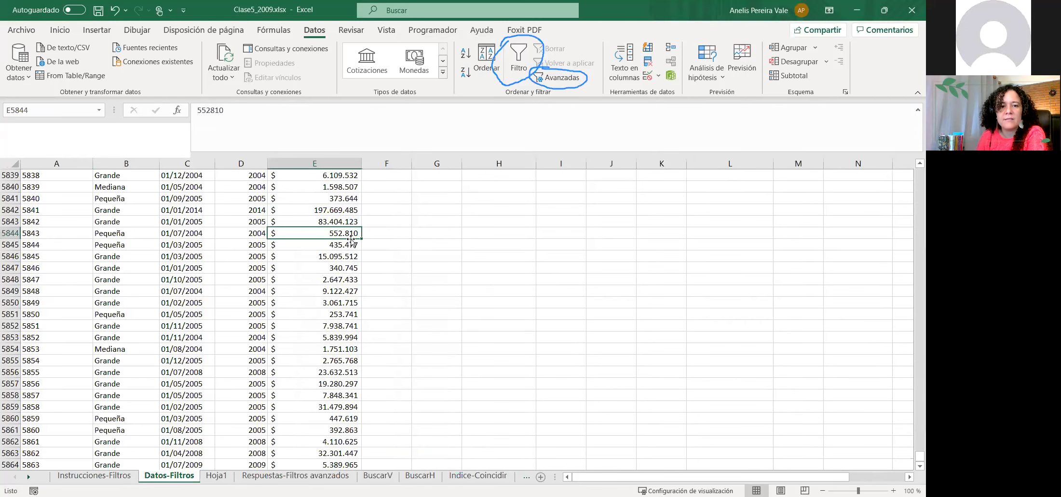
pyautogui.scroll(14, 346, 190)
pyautogui.scroll(20, 345, 188)
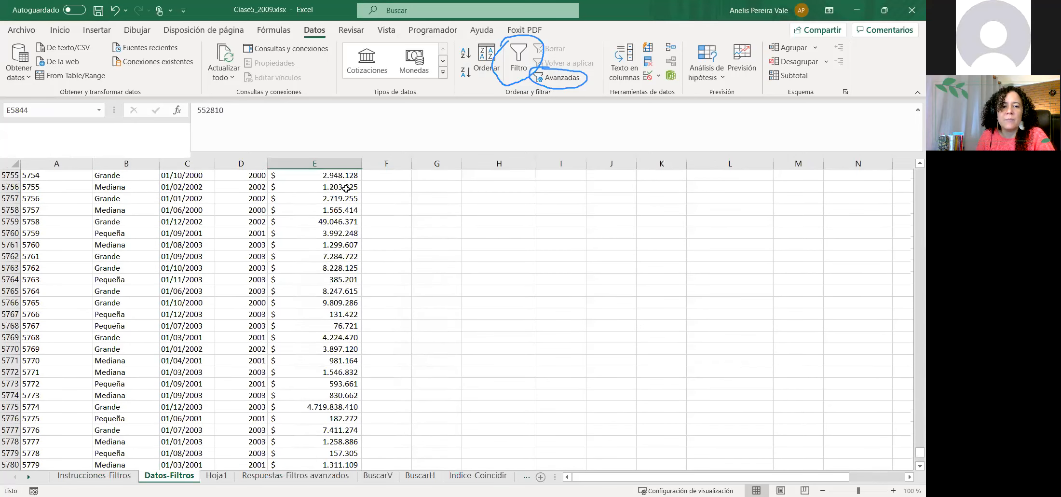
pyautogui.click(322, 175)
pyautogui.hotkey('ctrl', 'c')
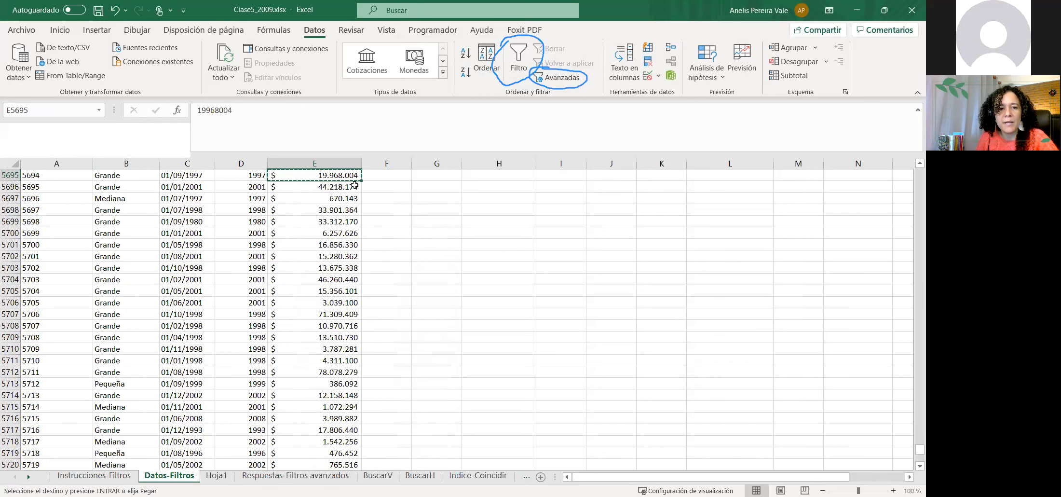
pyautogui.click(216, 476)
pyautogui.click(290, 476)
pyautogui.click(182, 209)
pyautogui.hotkey('ctrl', 'v')
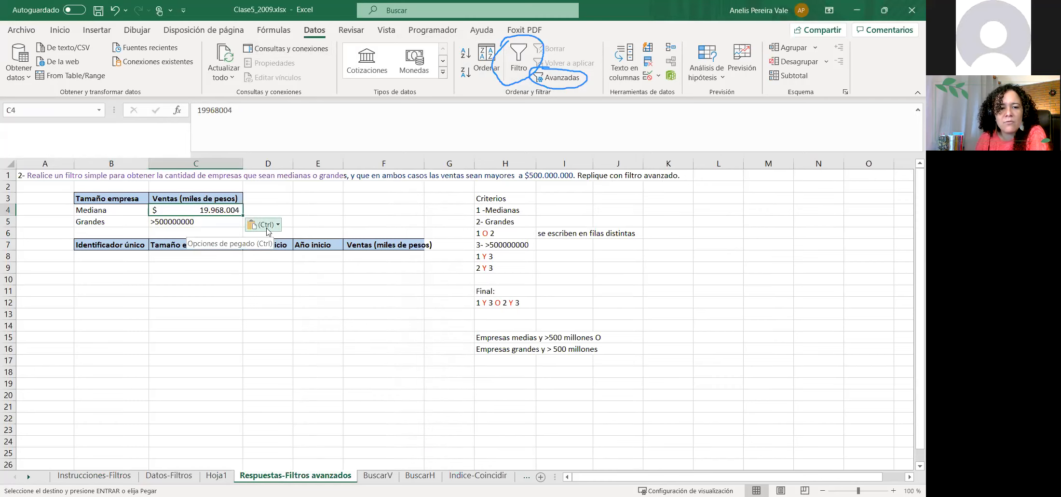
# - Add a ">" sign in front of the number in criterion cell C4
pyautogui.click(221, 113)
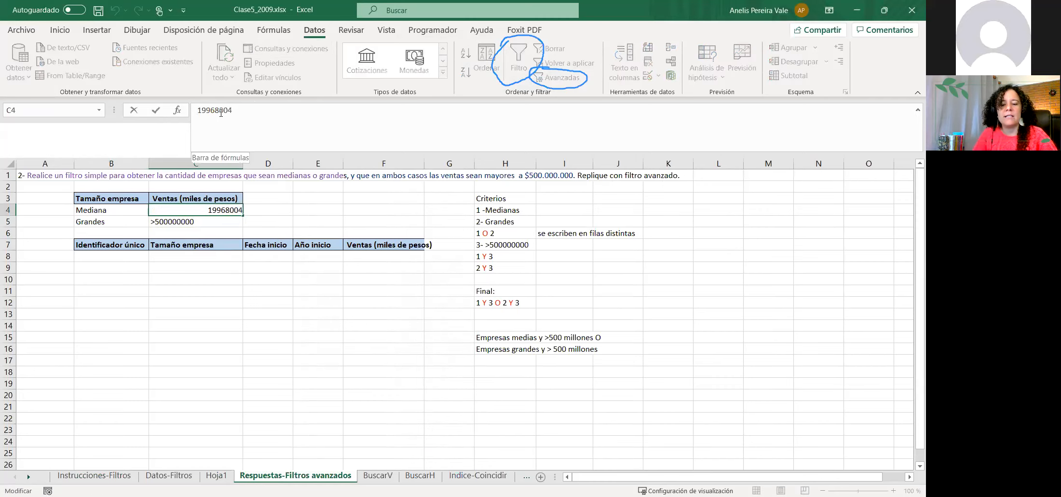
pyautogui.press('Home')
pyautogui.write('>')
pyautogui.press('Return')
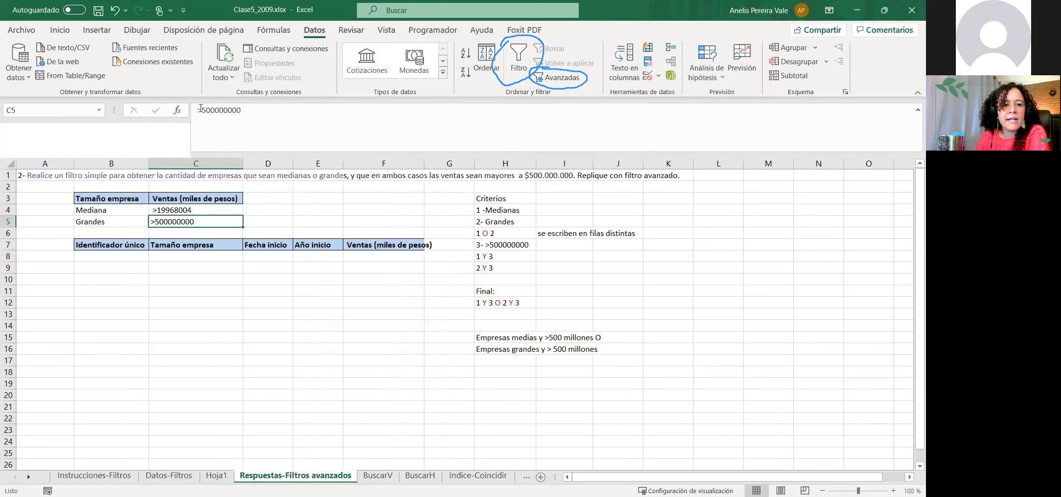
# - Replace the number after the ">" sign in C4 so the Mediana sales criterion is >500000000
pyautogui.click(162, 210)
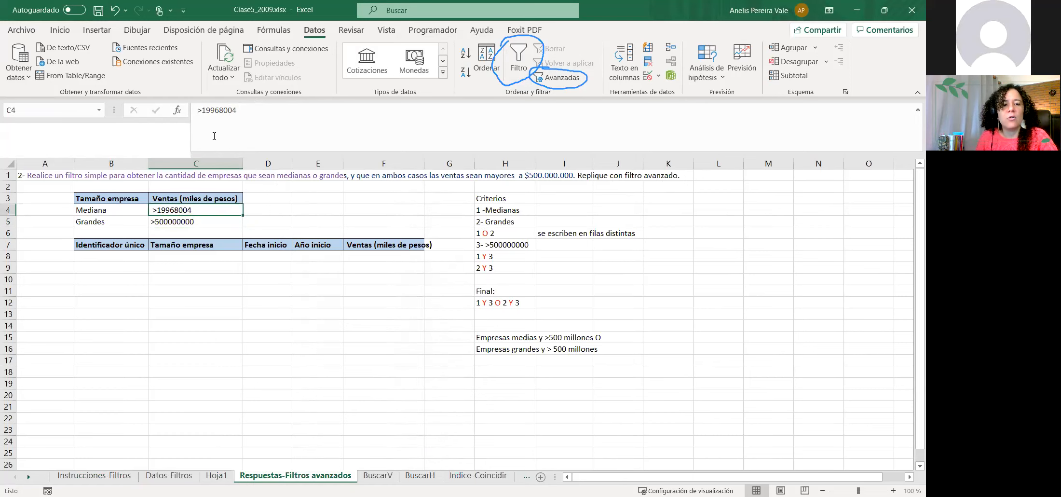
pyautogui.doubleClick(262, 108)
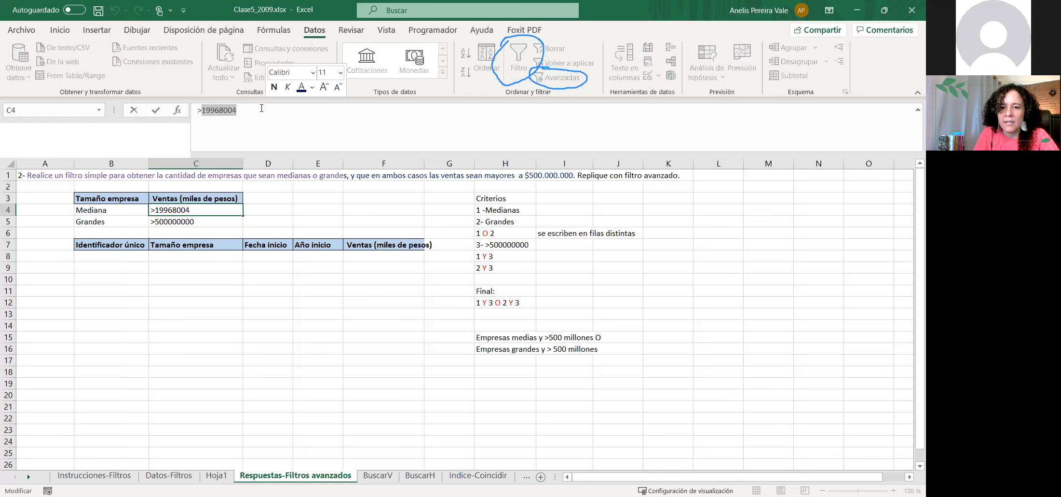
pyautogui.write('5000000000')
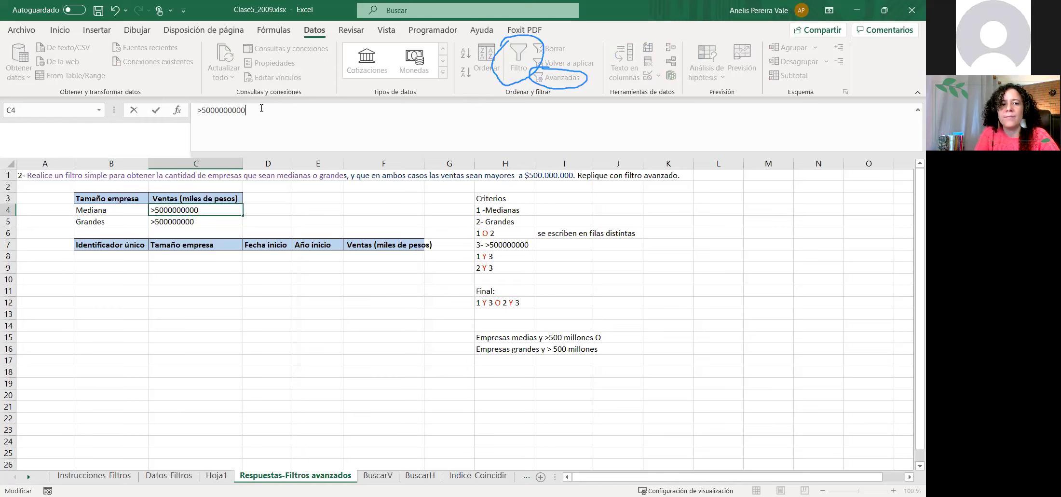
pyautogui.press('Return')
pyautogui.click(211, 206)
pyautogui.click(257, 109)
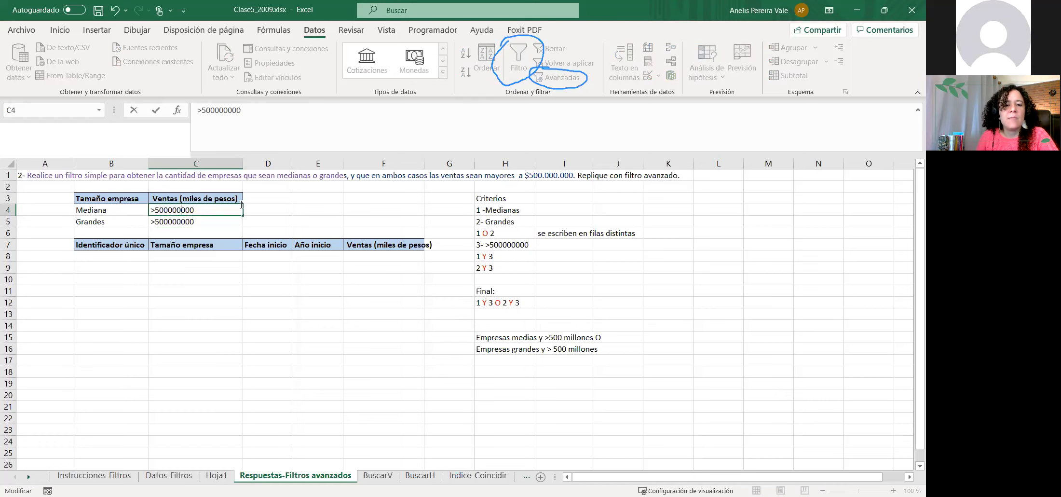
# - Fill the Mediana sales criterion down from C4 into C5 and correct it to >500000000
pyautogui.moveTo(243, 215); pyautogui.dragTo(244, 225)
pyautogui.click(237, 222)
pyautogui.click(246, 110)
pyautogui.write('0')
pyautogui.press('Return')
pyautogui.click(167, 210)
# - Turn on the simple filter for the header row A1:E1 of the Datos-Filtros table
pyautogui.click(169, 475)
pyautogui.scroll(20, 376, 348)
pyautogui.scroll(8, 357, 224)
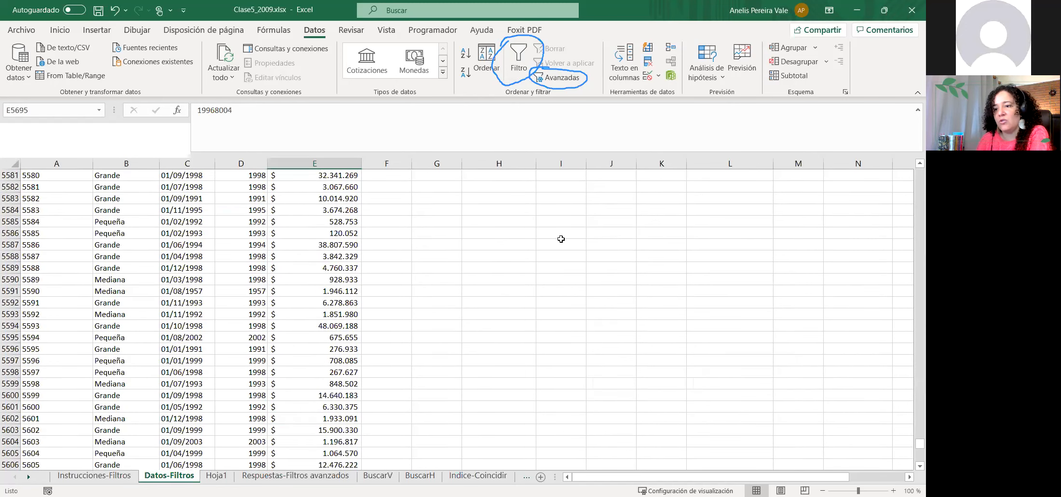
pyautogui.scroll(7, 561, 239)
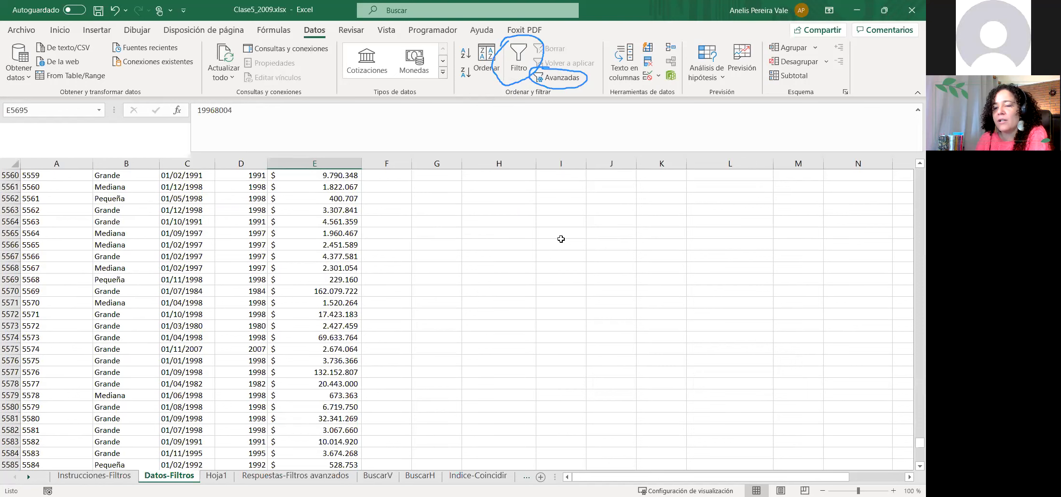
pyautogui.moveTo(920, 442); pyautogui.dragTo(912, 137)
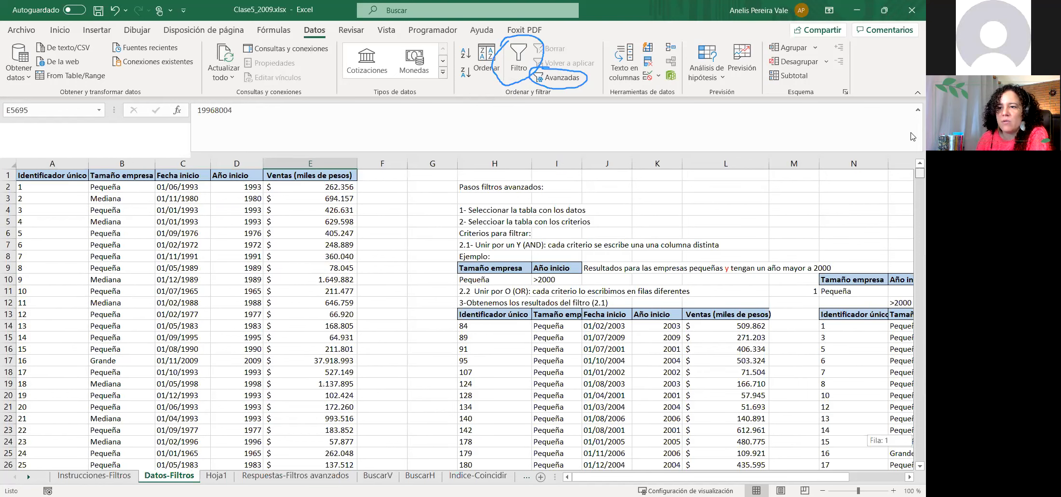
pyautogui.click(308, 175)
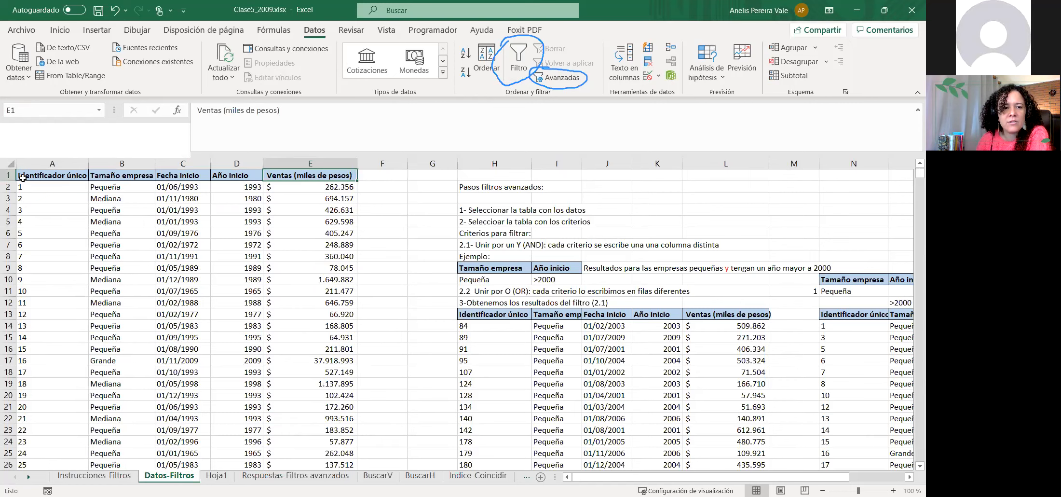
pyautogui.moveTo(22, 176); pyautogui.dragTo(318, 186)
pyautogui.click(519, 54)
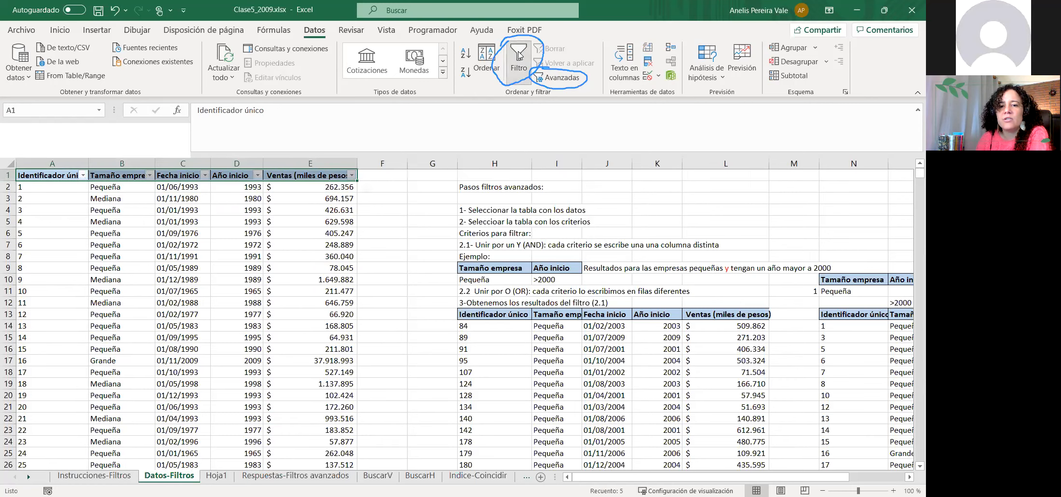
# - Filter the Ventas (miles de pesos) column for values greater than 500000000 and look through the filtered rows
pyautogui.click(352, 175)
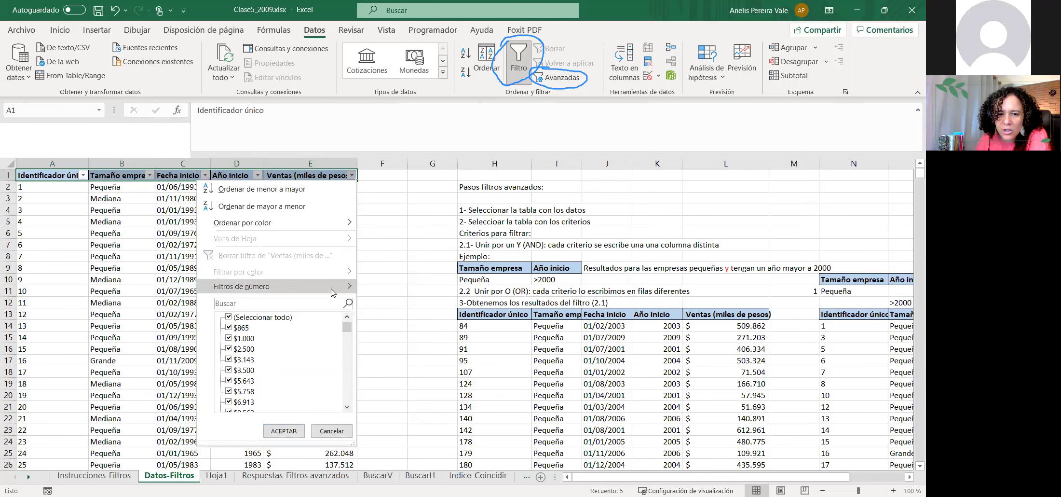
pyautogui.moveTo(332, 289)
pyautogui.click(412, 328)
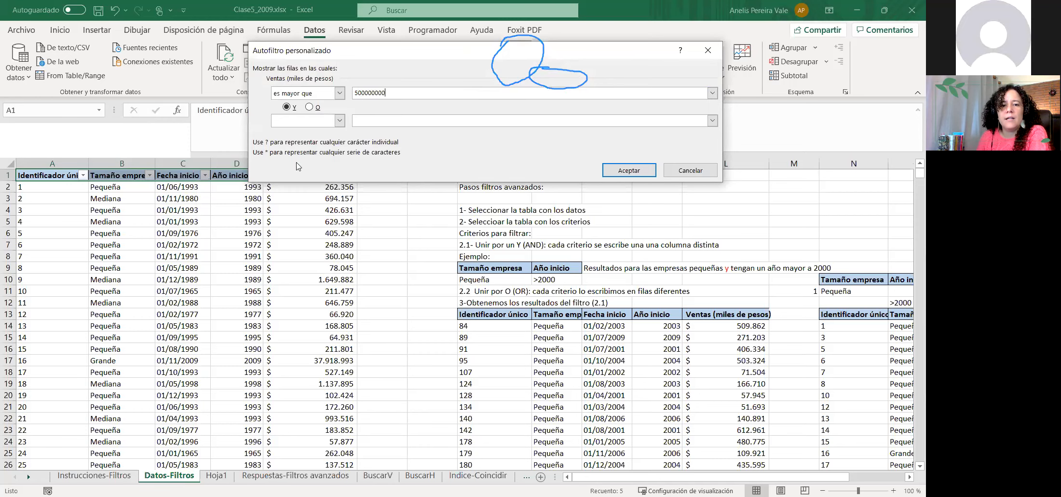
pyautogui.moveTo(448, 57); pyautogui.dragTo(206, 77)
pyautogui.click(370, 192)
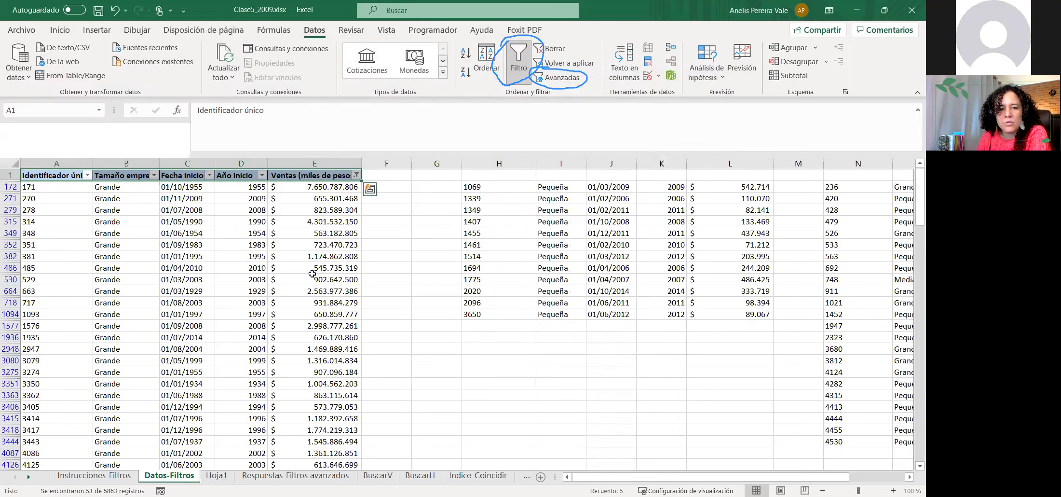
pyautogui.scroll(-1, 323, 278)
pyautogui.scroll(2, 323, 277)
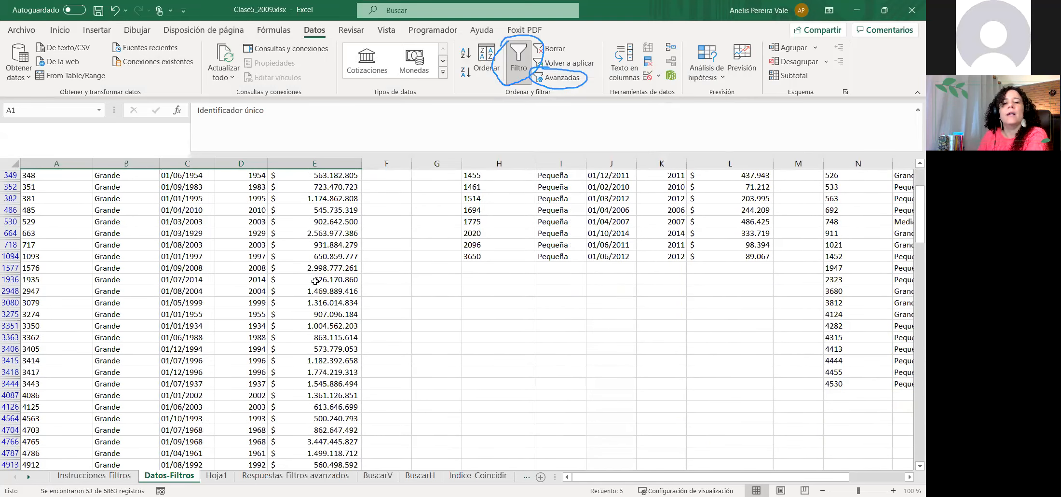
pyautogui.click(273, 476)
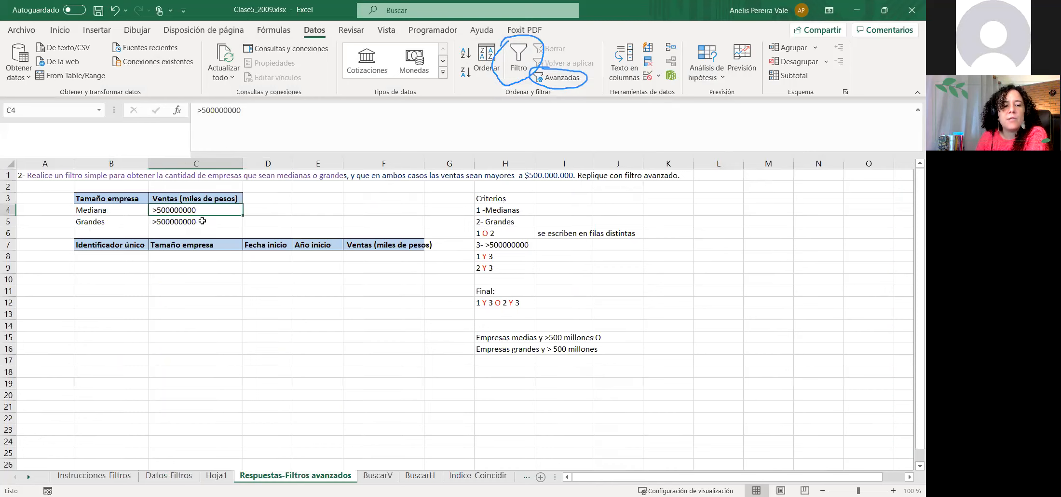
pyautogui.click(182, 221)
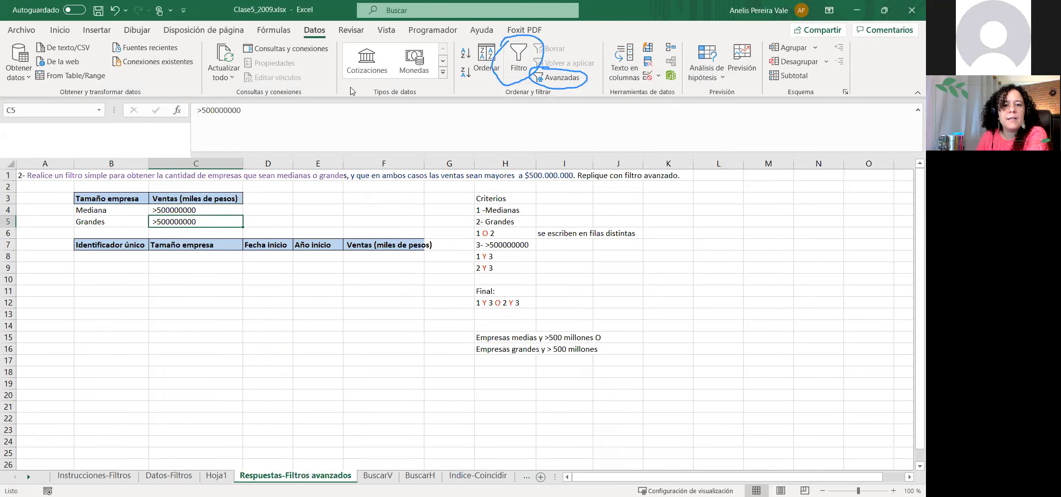
pyautogui.click(562, 77)
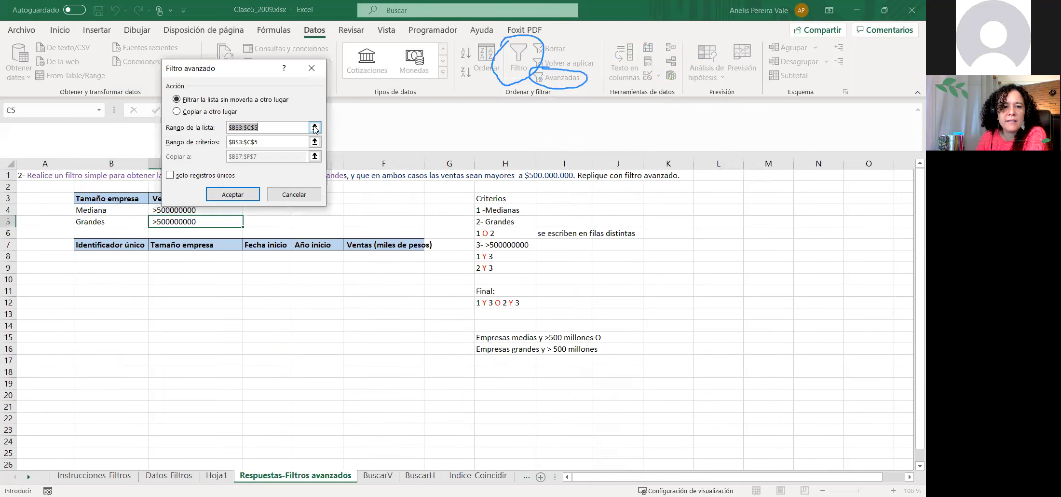
pyautogui.click(314, 127)
pyautogui.click(168, 475)
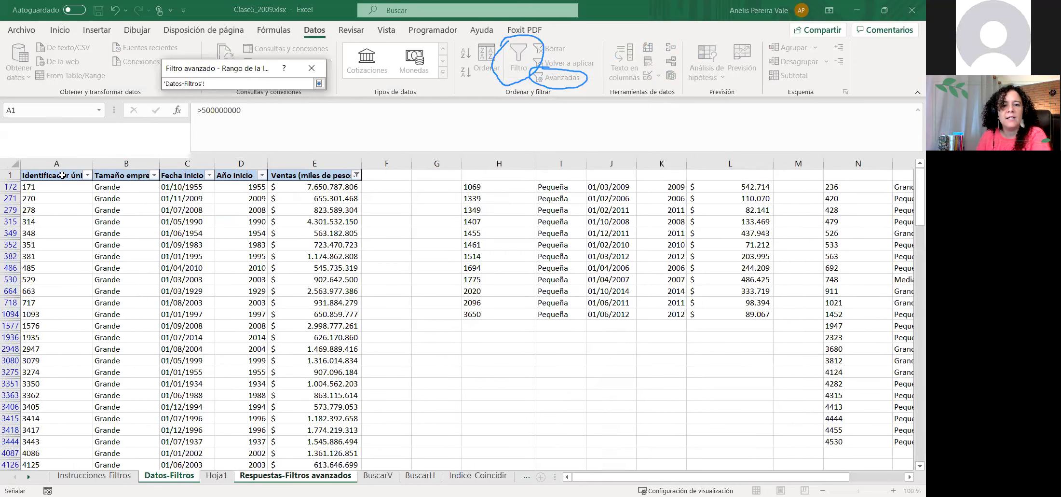
pyautogui.click(320, 69)
pyautogui.click(294, 195)
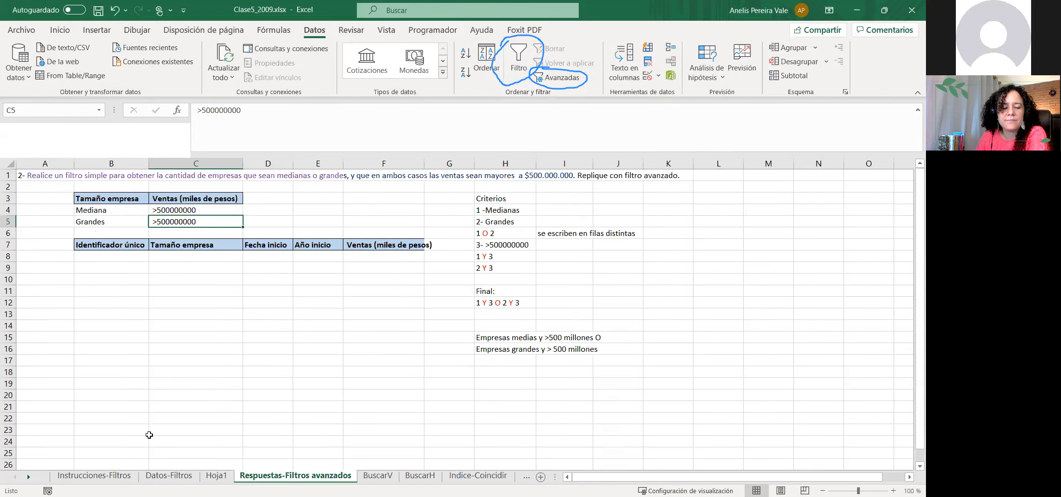
# - Clear the filter on the Ventas (miles de pesos) column of the Datos-Filtros table
pyautogui.click(164, 475)
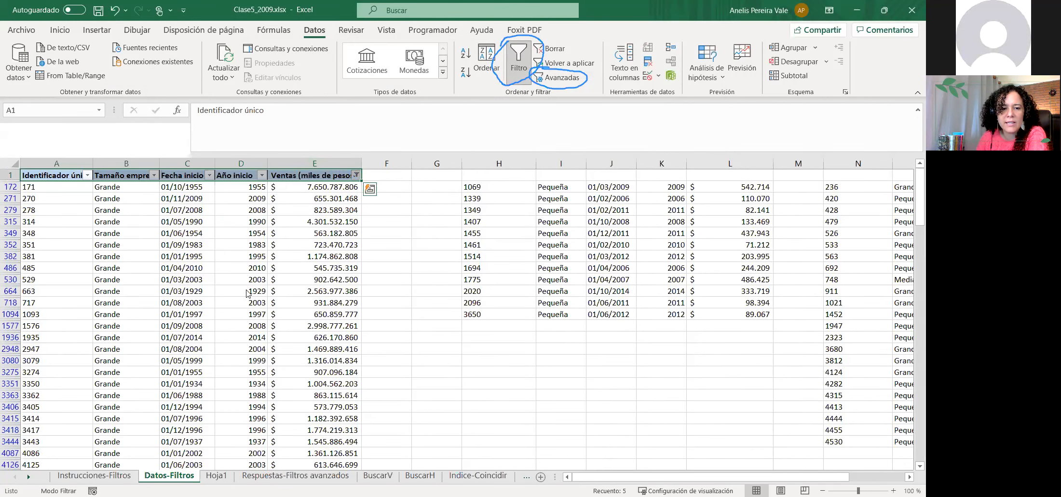
pyautogui.click(356, 176)
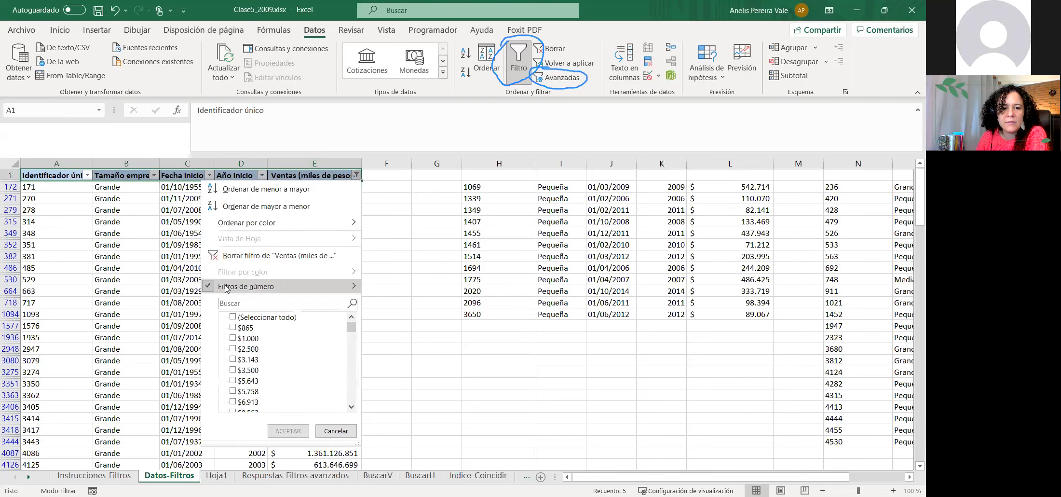
pyautogui.click(225, 251)
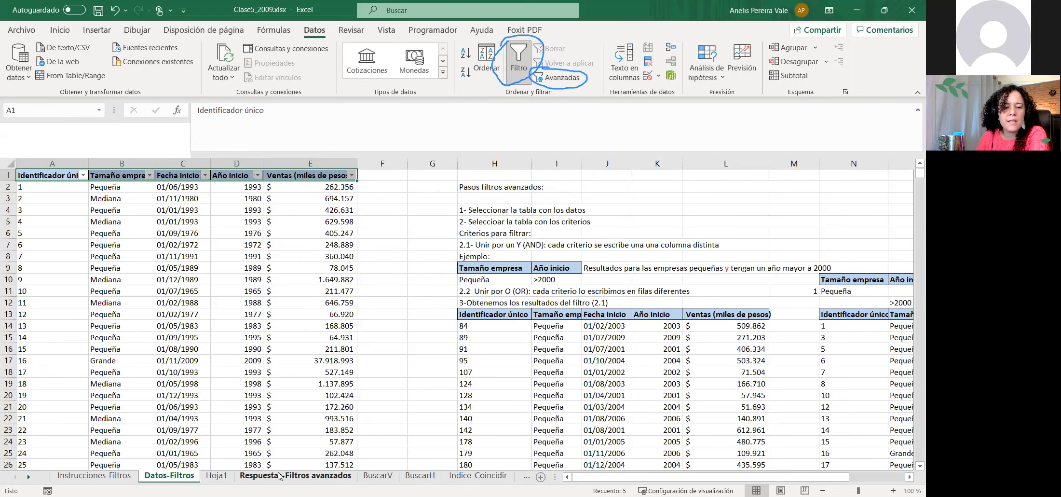
# - Start an Advanced Filter from Respuestas-Filtros avanzados and set its list range to Datos-Filtros A1:E5864
pyautogui.click(279, 476)
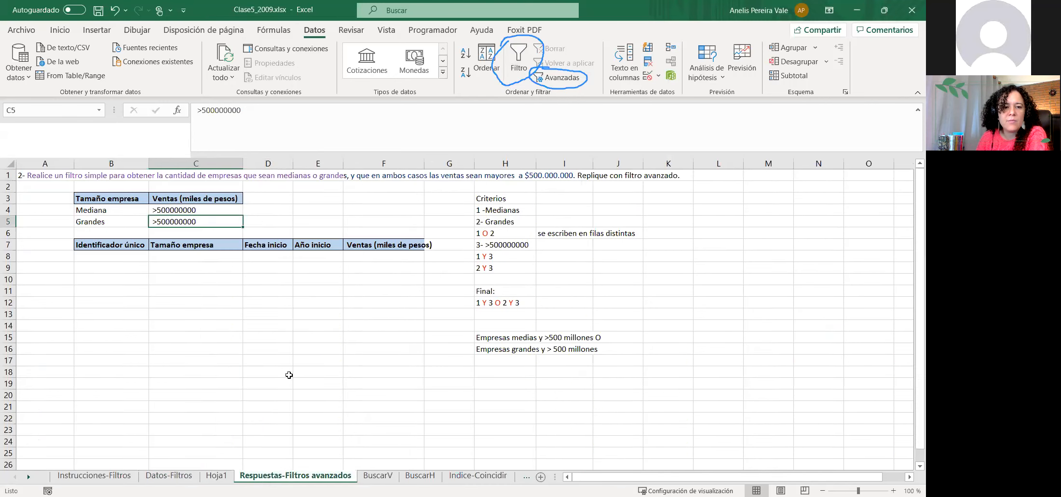
pyautogui.click(553, 80)
pyautogui.click(319, 131)
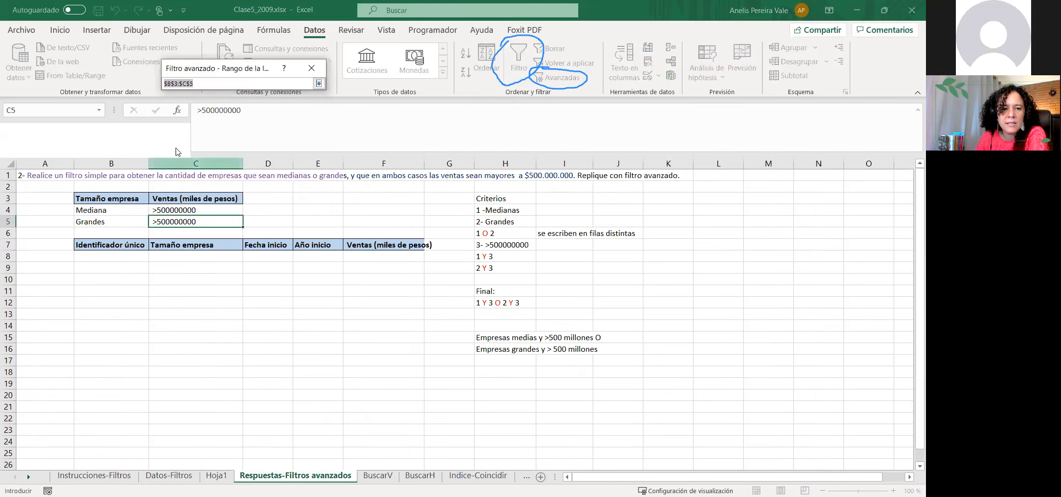
pyautogui.click(169, 477)
pyautogui.click(32, 176)
pyautogui.hotkey('ctrl', 'shift', 'Right')
pyautogui.hotkey('ctrl', 'shift', 'Down')
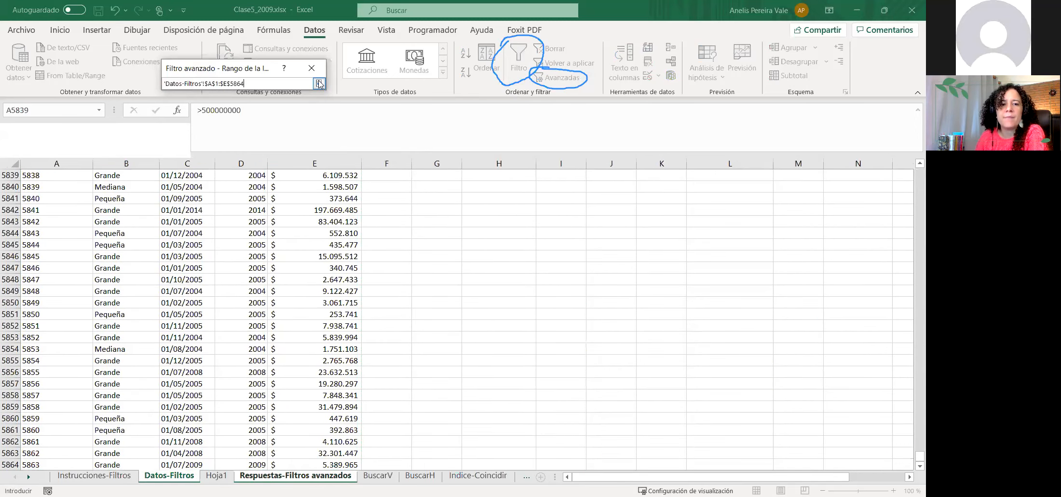
pyautogui.click(319, 83)
# - Try to run the Advanced Filter with criteria range B3:C5, copying the results to B7
pyautogui.click(314, 142)
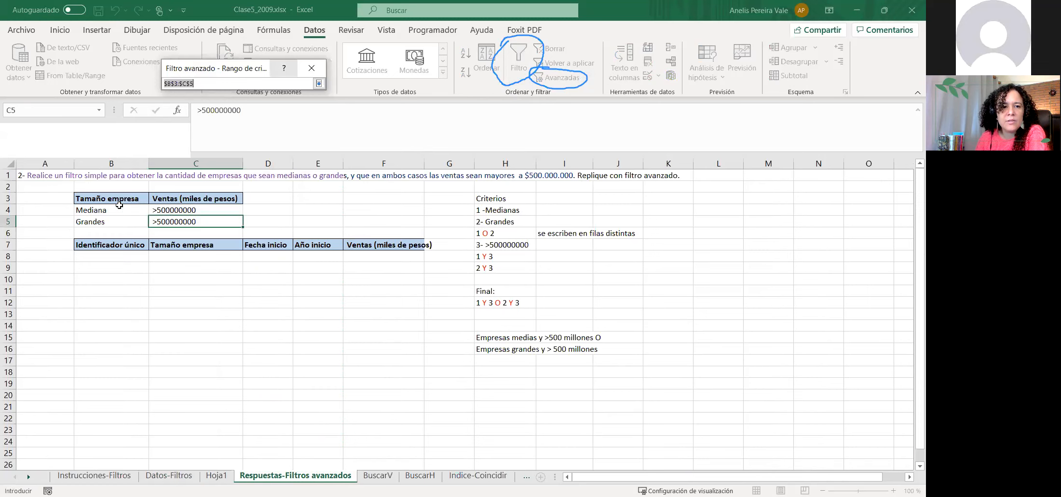
pyautogui.moveTo(105, 198); pyautogui.dragTo(189, 218)
pyautogui.click(319, 84)
pyautogui.click(198, 110)
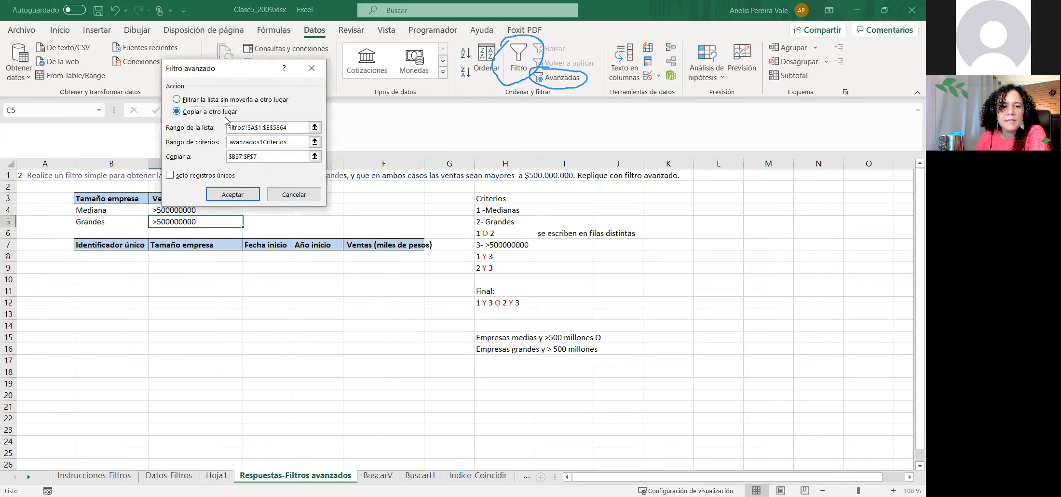
pyautogui.click(315, 156)
pyautogui.click(92, 245)
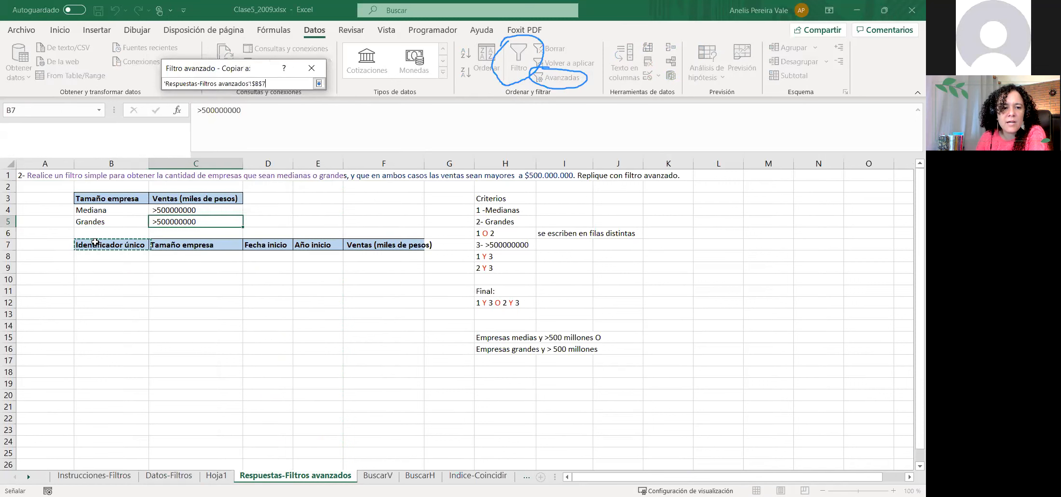
pyautogui.click(319, 83)
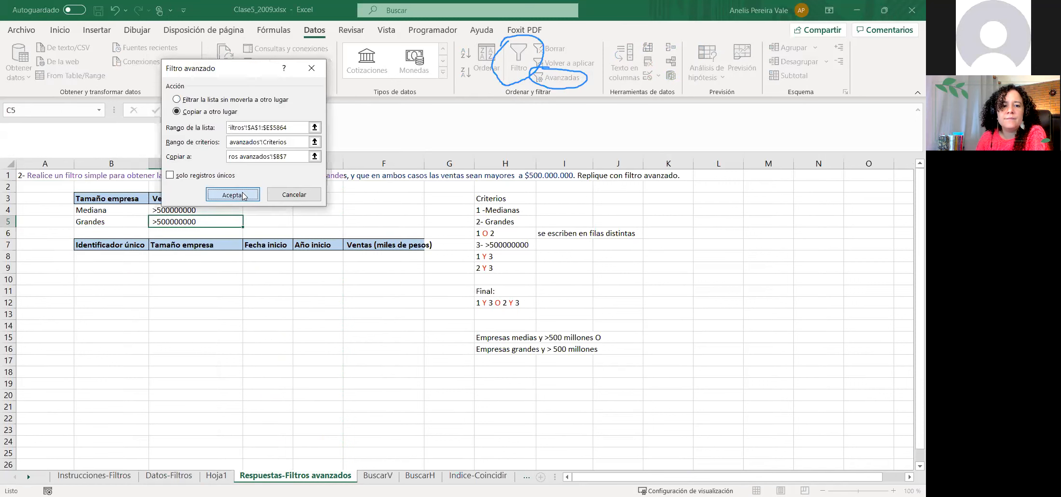
pyautogui.click(242, 192)
pyautogui.moveTo(383, 279); pyautogui.dragTo(384, 268)
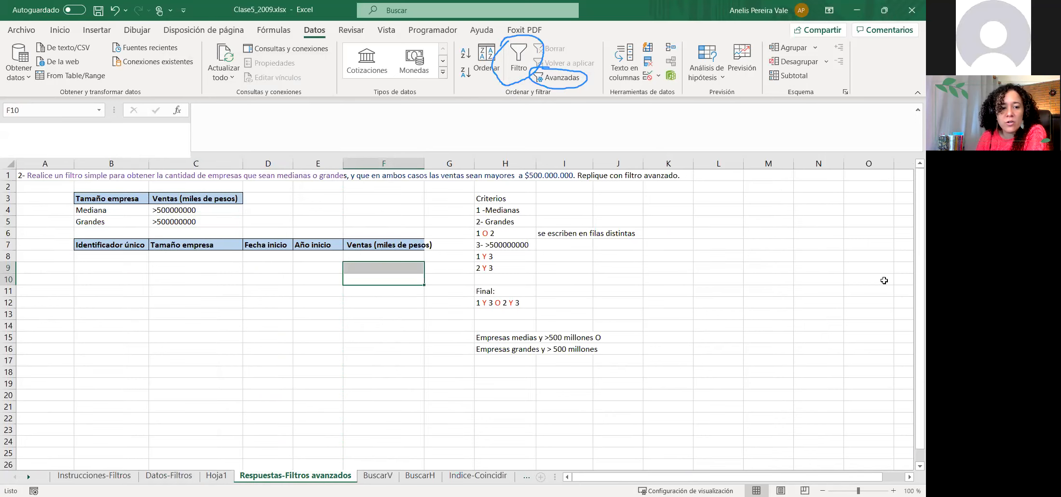
# - Correct the company size criterion in B5 of Respuestas-Filtros avanzados to Grande
pyautogui.hotkey('ctrl', 'pageup')
pyautogui.hotkey('ctrl', 'pageup')
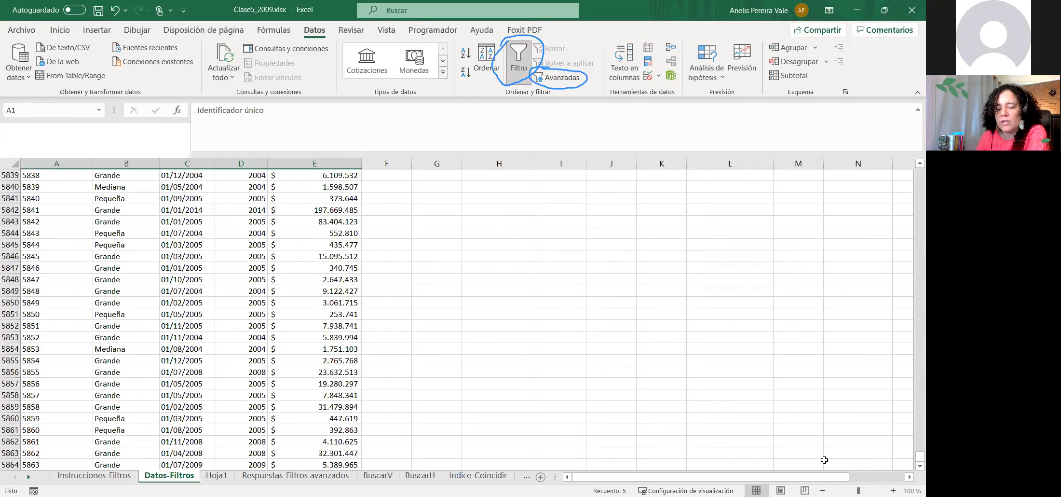
pyautogui.click(277, 476)
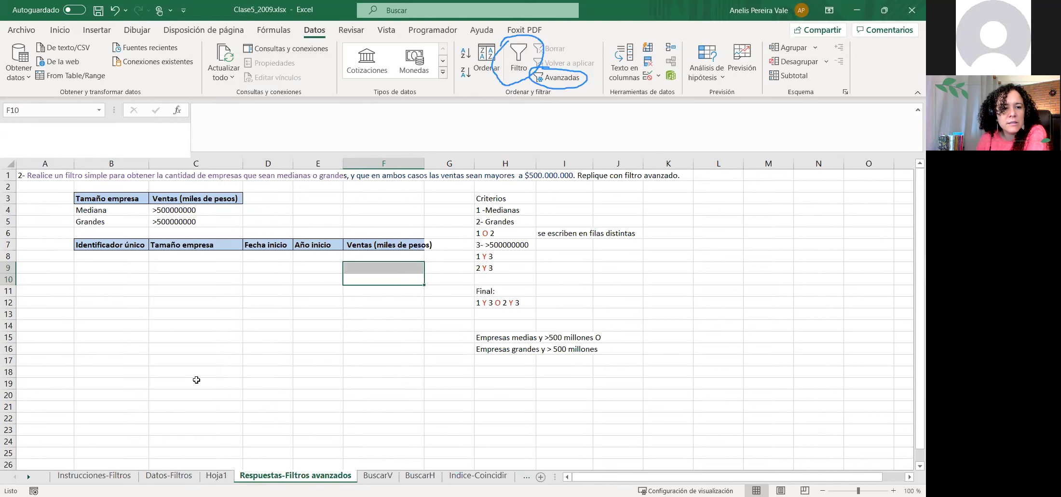
pyautogui.click(82, 214)
pyautogui.click(87, 223)
pyautogui.click(252, 111)
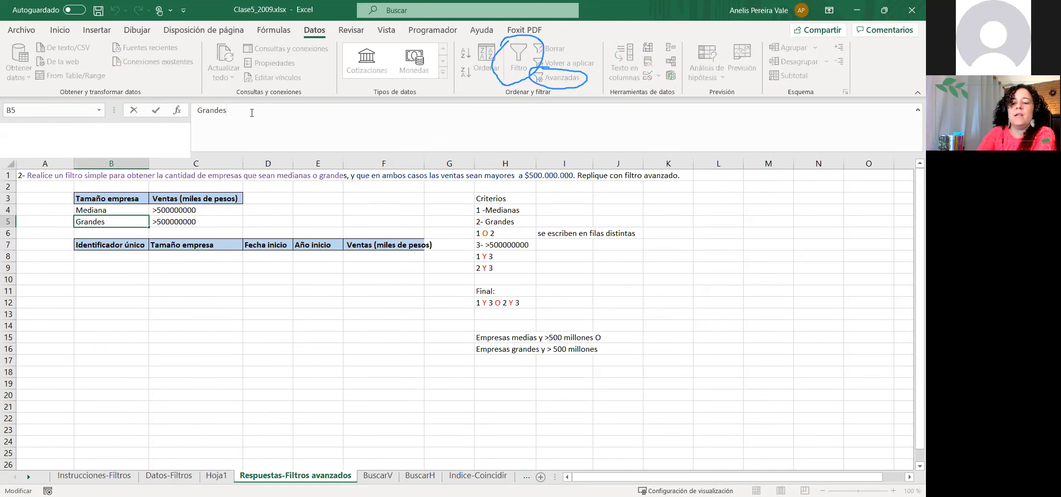
pyautogui.press('Return')
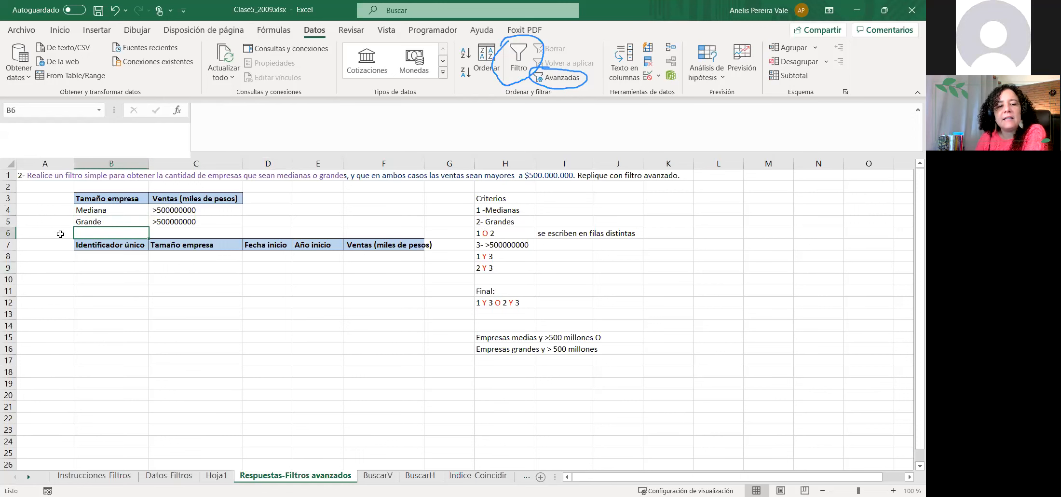
# - Check how the Tamaño empresa values are written at the start of the Datos-Filtros table
pyautogui.click(169, 476)
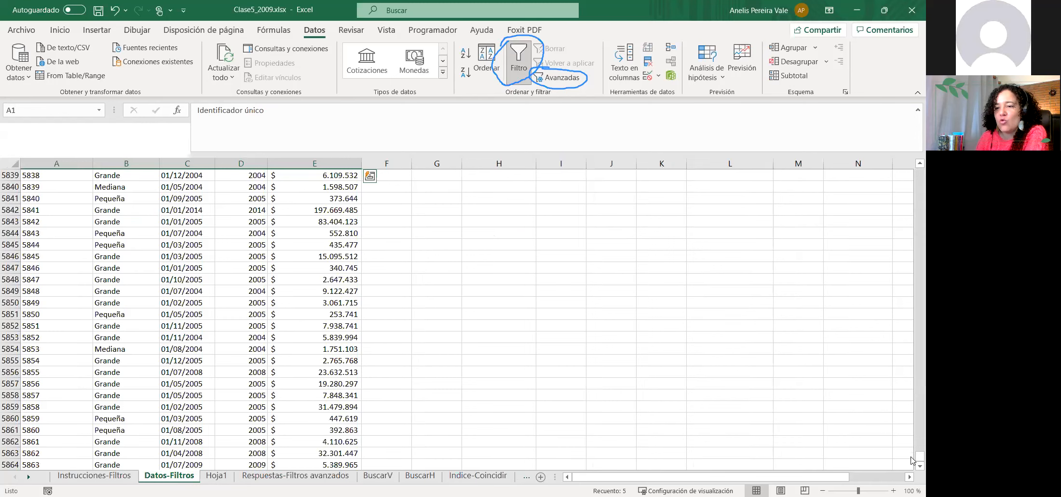
pyautogui.moveTo(919, 457); pyautogui.dragTo(911, 165)
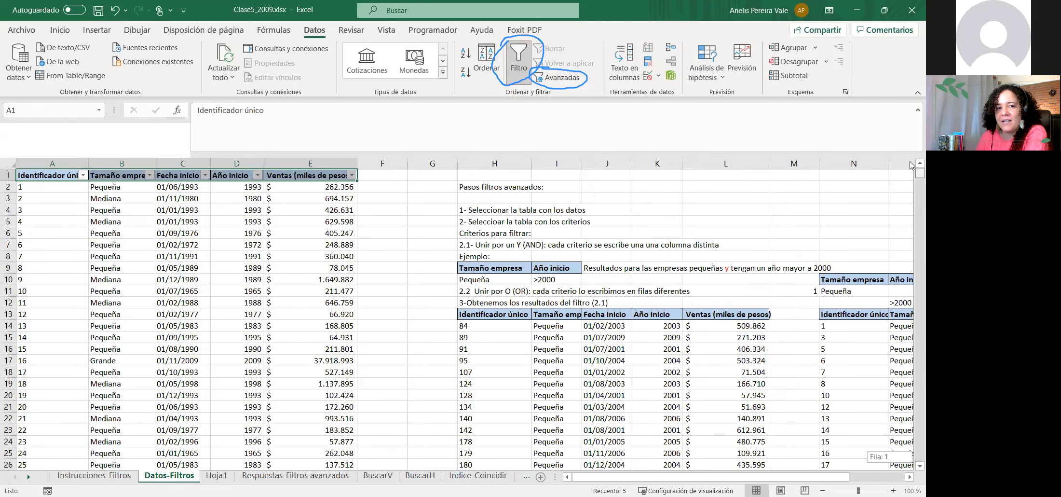
pyautogui.click(123, 195)
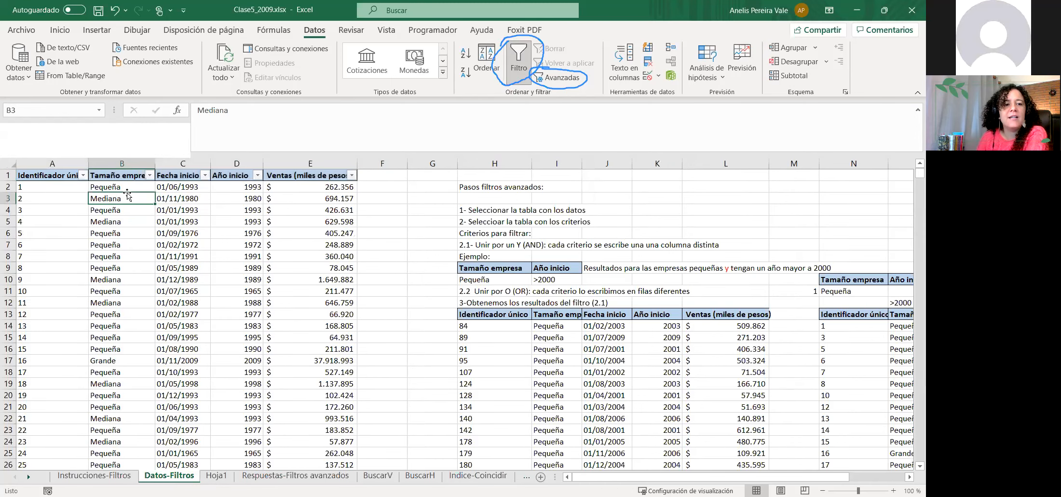
# - Autofit column F on Respuestas-Filtros avanzados to its Ventas (miles de pesos) header
pyautogui.click(246, 478)
pyautogui.moveTo(227, 296); pyautogui.dragTo(232, 289)
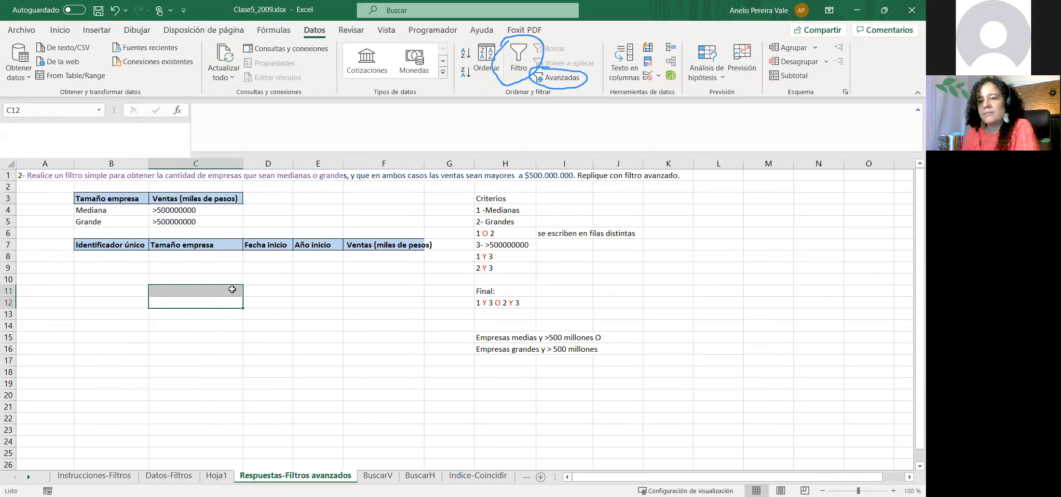
pyautogui.doubleClick(423, 165)
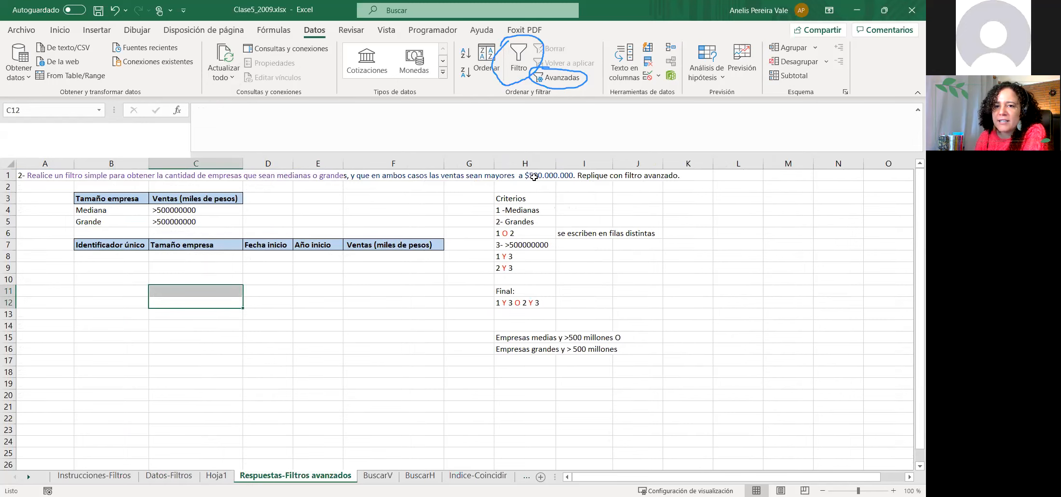
# - Start a new Advanced Filter and select Datos-Filtros A1:E5864 as its list range
pyautogui.click(545, 77)
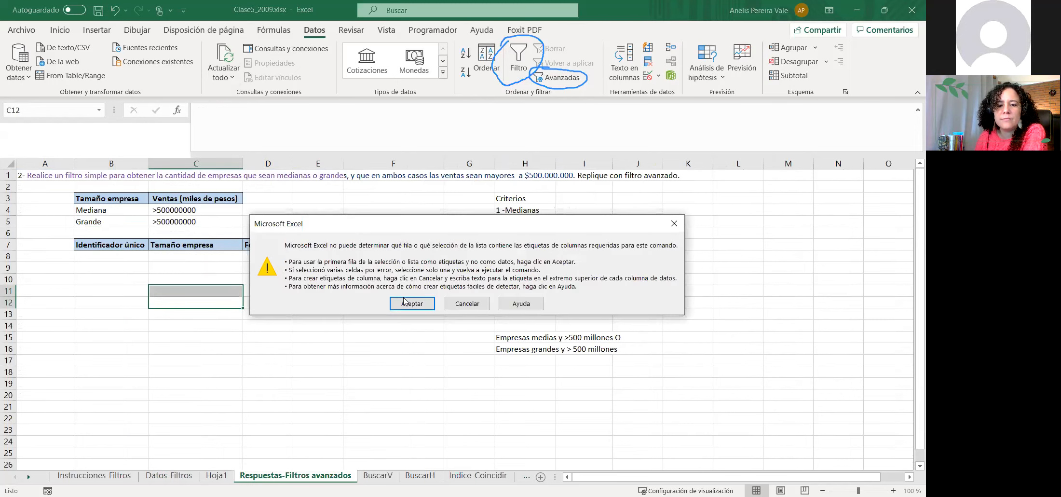
pyautogui.press('Return')
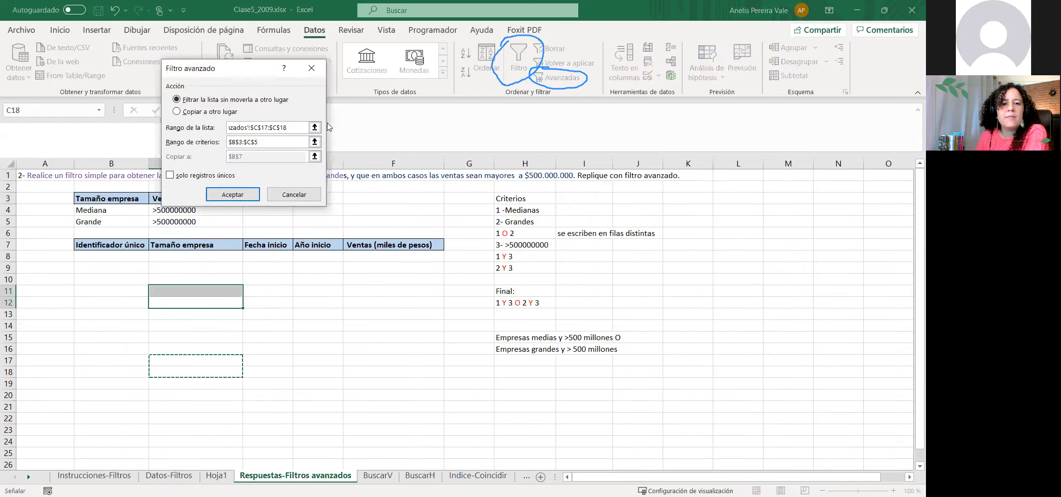
pyautogui.click(318, 128)
pyautogui.click(186, 480)
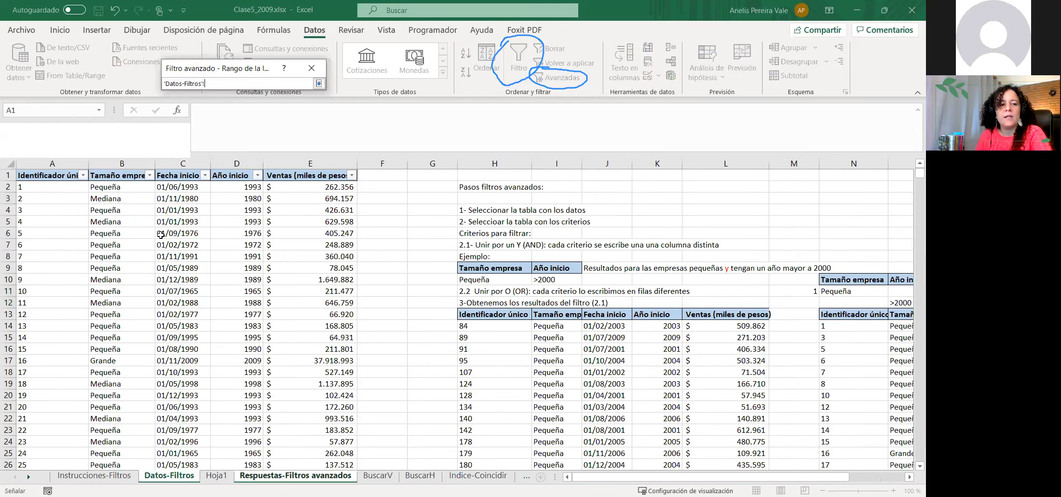
pyautogui.click(40, 176)
pyautogui.hotkey('ctrl', 'a')
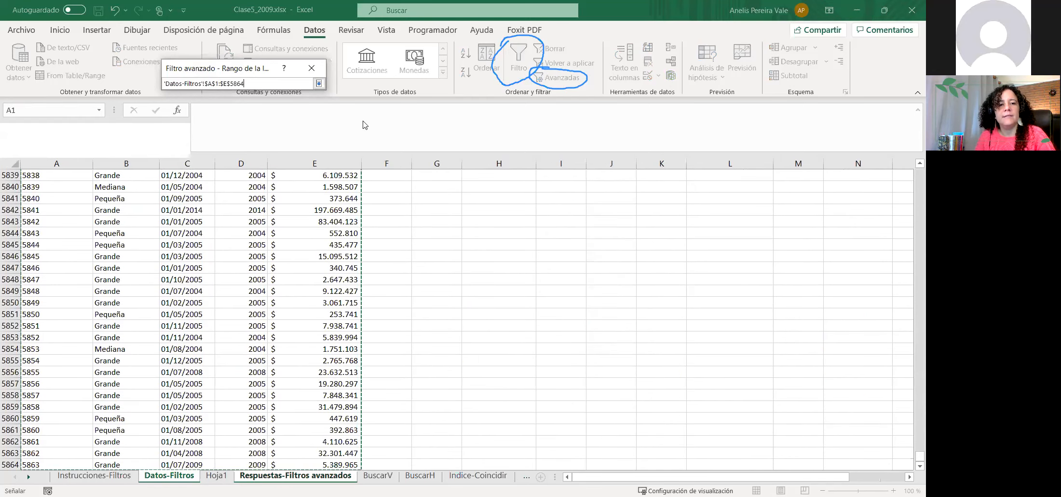
pyautogui.click(319, 83)
# - Set the Advanced Filter's criteria range to B3:C5 on Respuestas-Filtros avanzados
pyautogui.click(241, 141)
pyautogui.click(295, 475)
pyautogui.click(122, 200)
pyautogui.moveTo(123, 208); pyautogui.dragTo(222, 222)
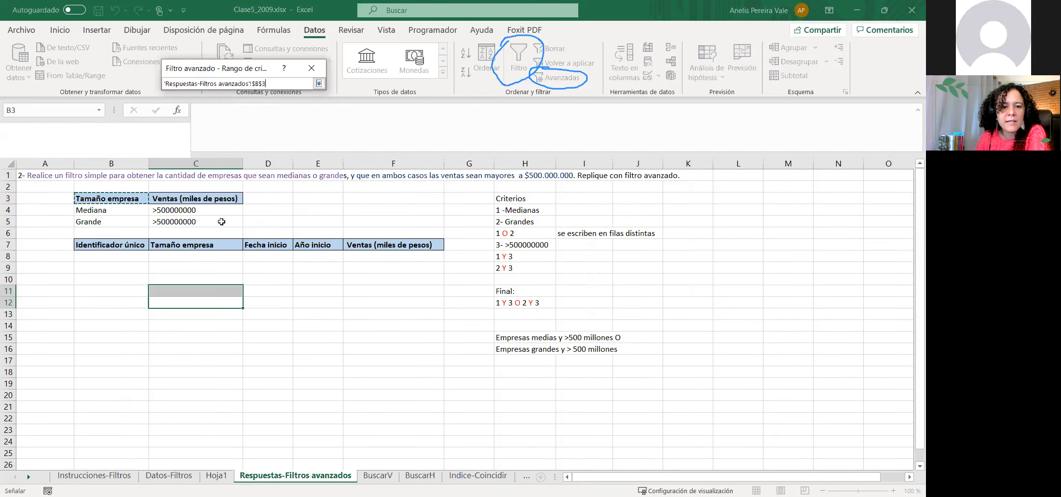
pyautogui.click(320, 83)
# - Choose to copy the results to another location, set the destination to B7 and run the Advanced Filter
pyautogui.click(177, 112)
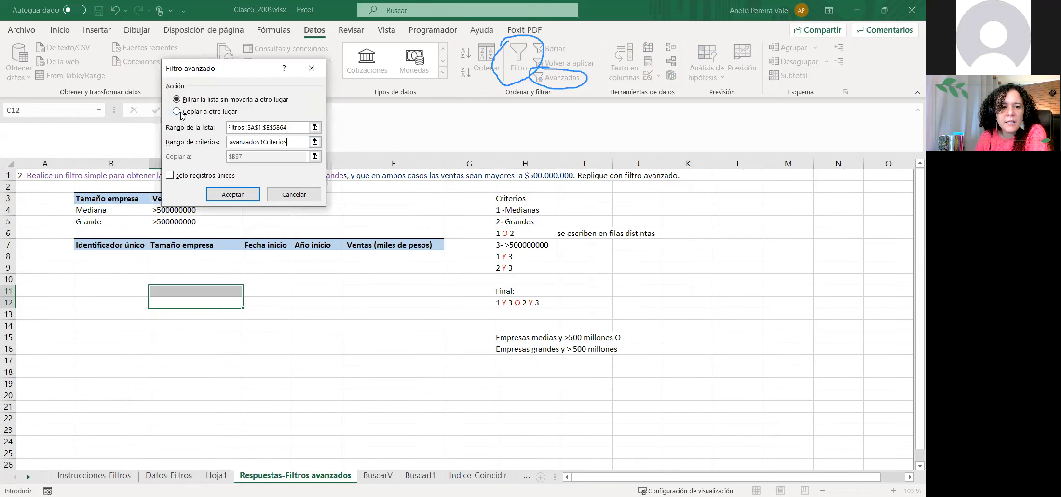
pyautogui.click(314, 156)
pyautogui.click(315, 156)
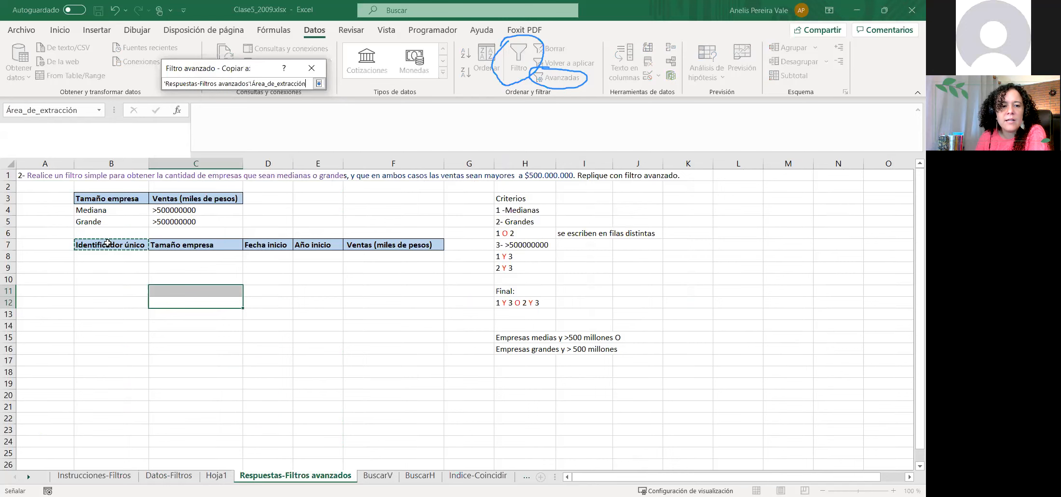
pyautogui.click(320, 84)
pyautogui.click(232, 195)
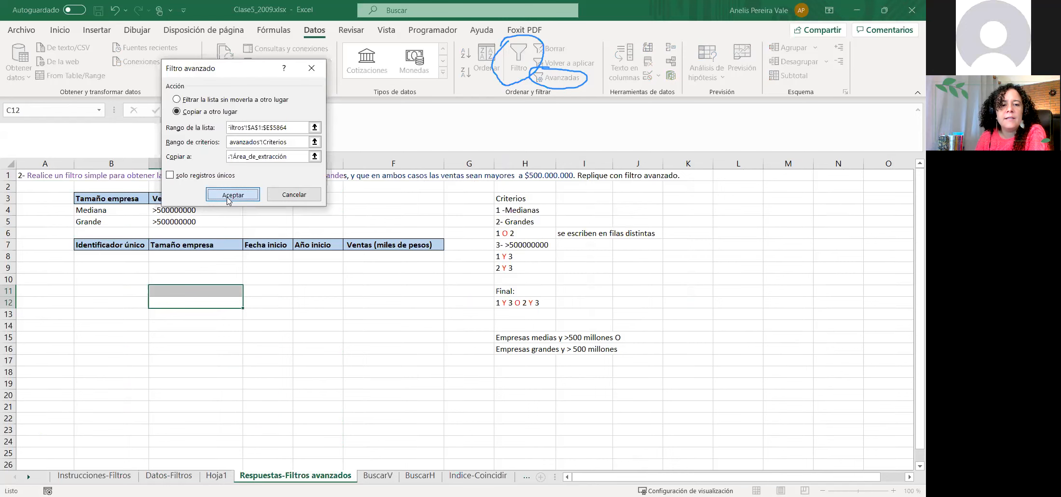
pyautogui.click(117, 245)
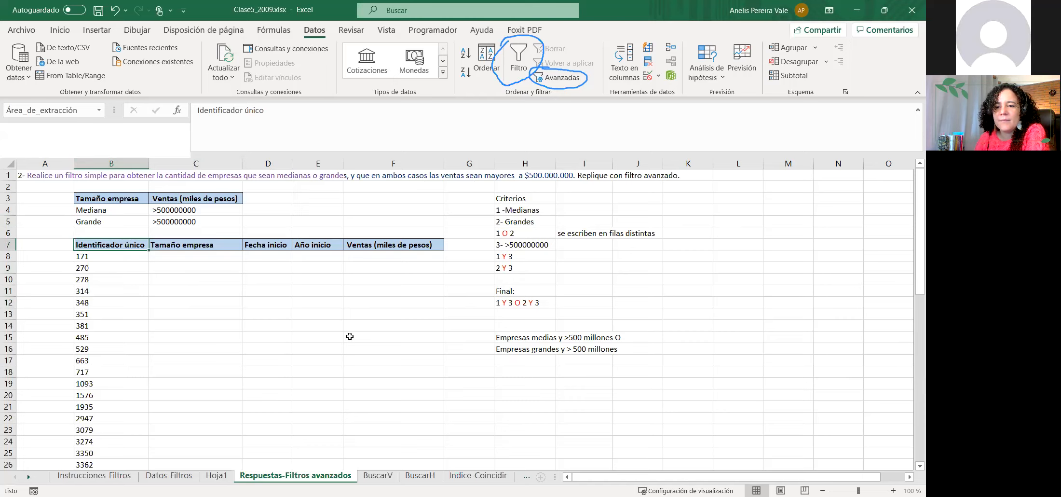
# - Examine the extracted identifiers and the columns beside them in the results table
pyautogui.moveTo(85, 249); pyautogui.dragTo(379, 426)
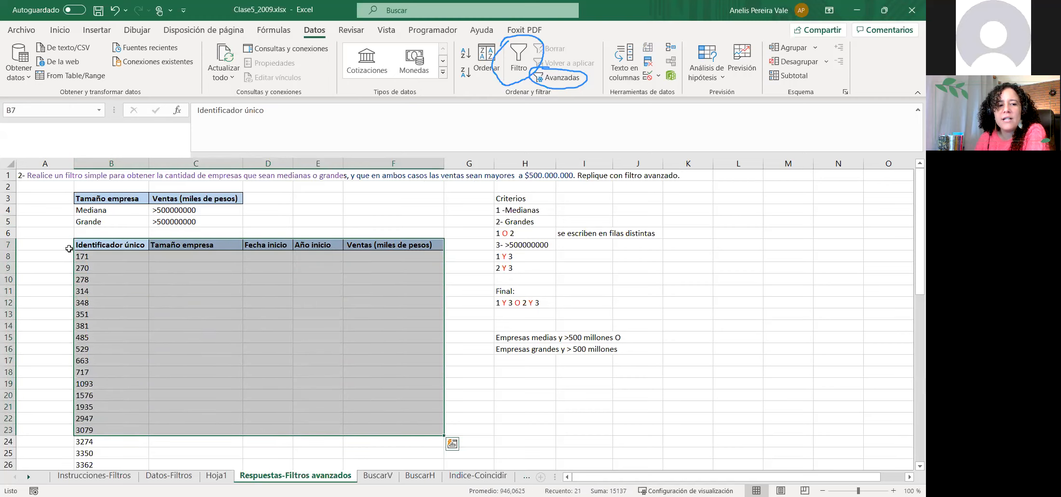
pyautogui.click(94, 254)
pyautogui.scroll(-18, 123, 338)
pyautogui.scroll(17, 130, 334)
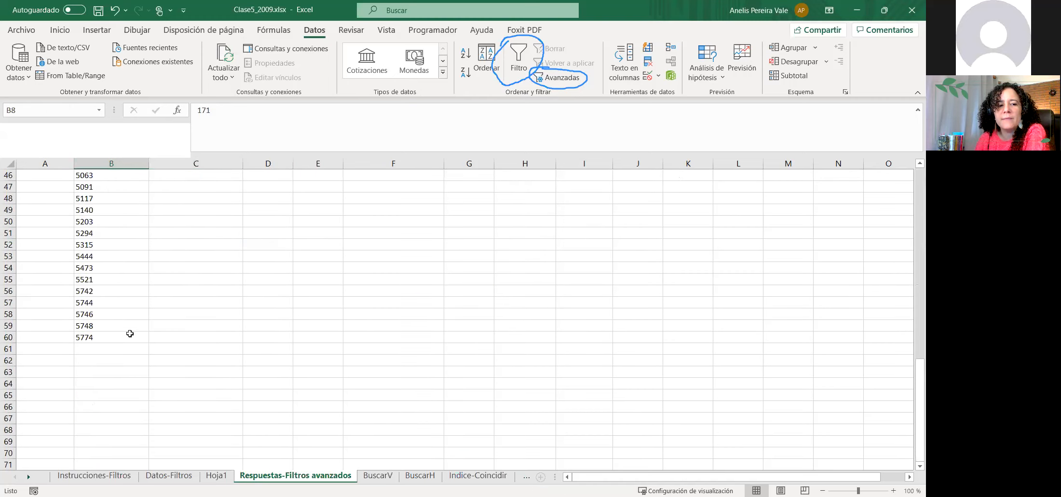
# - Clear the extracted identifiers in column B together with the Identificador único header in B7
pyautogui.moveTo(115, 210); pyautogui.dragTo(114, 450)
pyautogui.scroll(12, 208, 346)
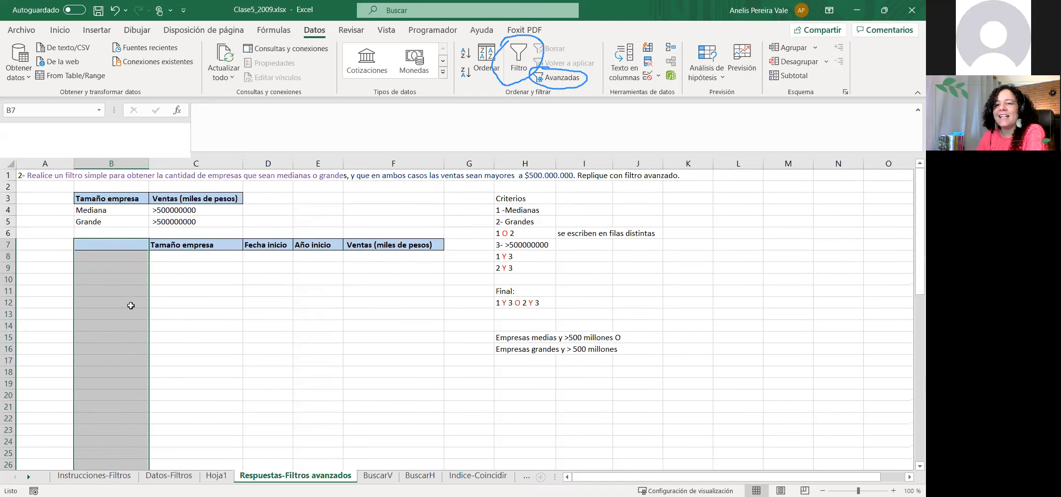
pyautogui.click(115, 291)
pyautogui.click(109, 247)
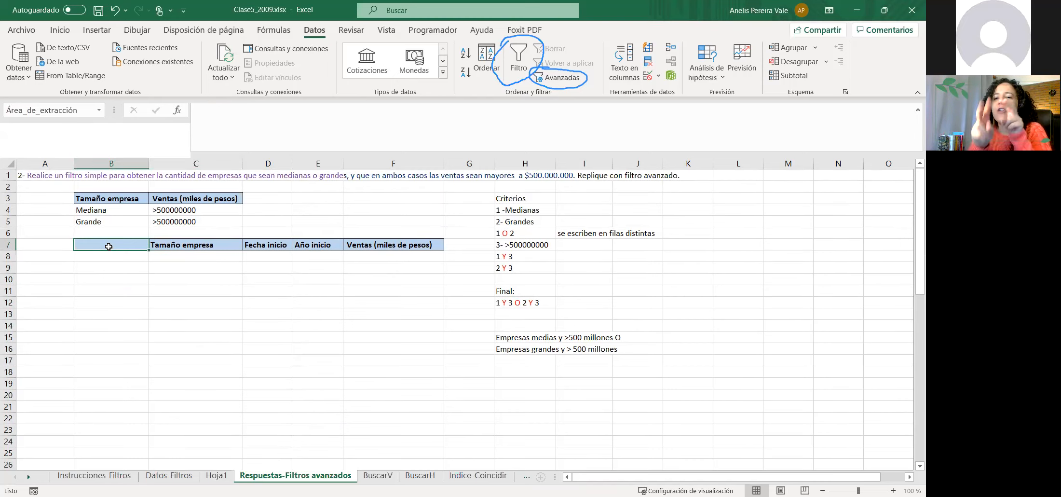
# - Examine the example output headers on Datos-Filtros, from Identificador único onward, and return to Respuestas-Filtros avanzados
pyautogui.scroll(-1, 109, 246)
pyautogui.click(169, 475)
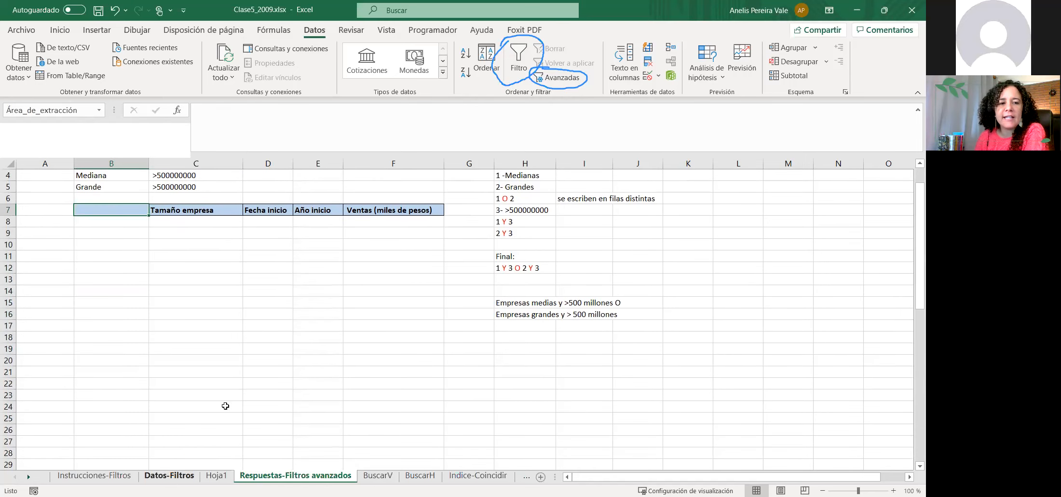
pyautogui.scroll(7, 911, 457)
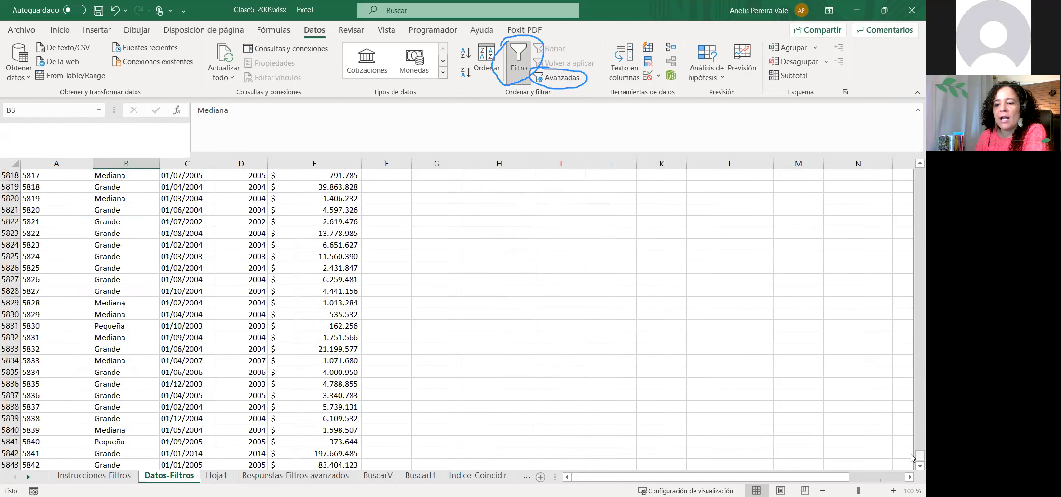
pyautogui.moveTo(912, 458); pyautogui.dragTo(913, 145)
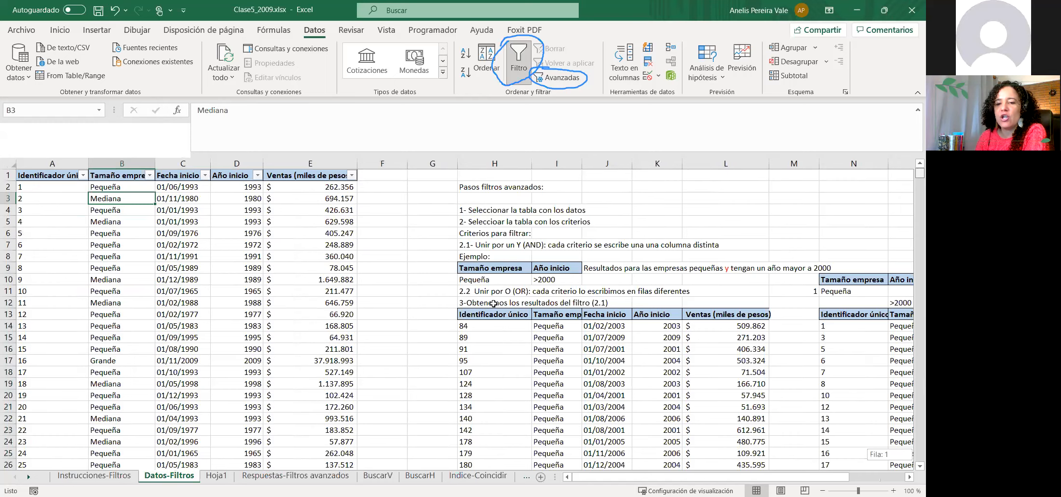
pyautogui.moveTo(492, 314); pyautogui.dragTo(555, 314)
pyautogui.moveTo(599, 480)
pyautogui.mouseDown()
pyautogui.moveTo(651, 474)
pyautogui.moveTo(616, 470)
pyautogui.mouseUp()
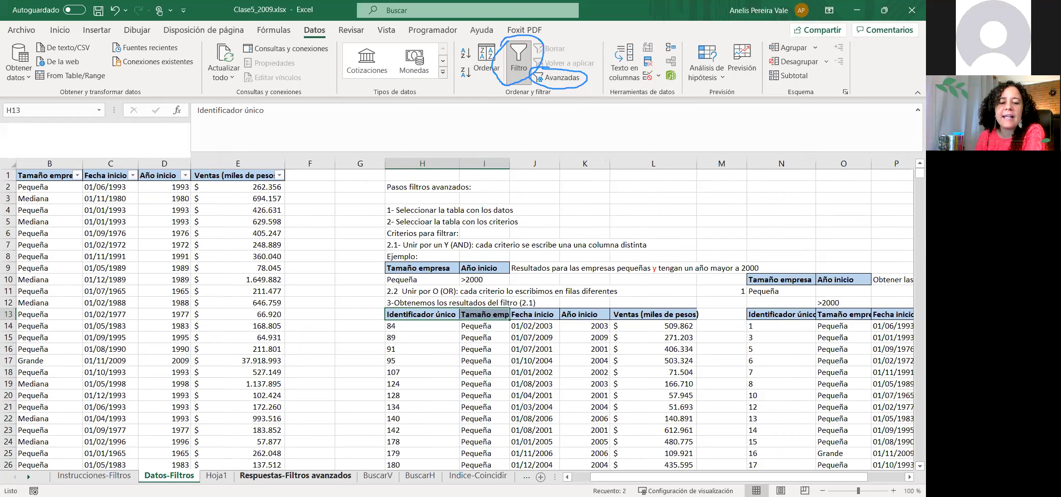
pyautogui.click(253, 477)
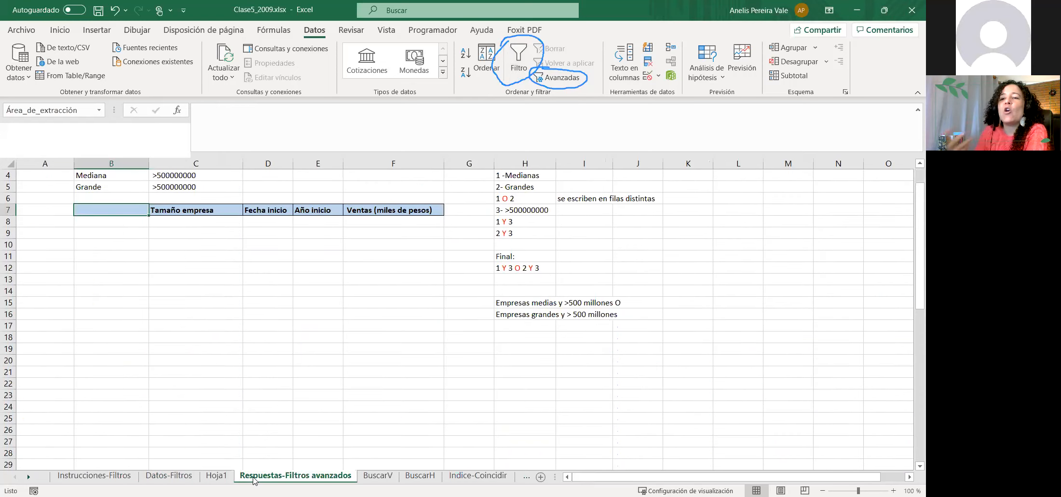
# - Clear the remaining output headers in B7:F7 on Respuestas-Filtros avanzados
pyautogui.moveTo(118, 209); pyautogui.dragTo(424, 209)
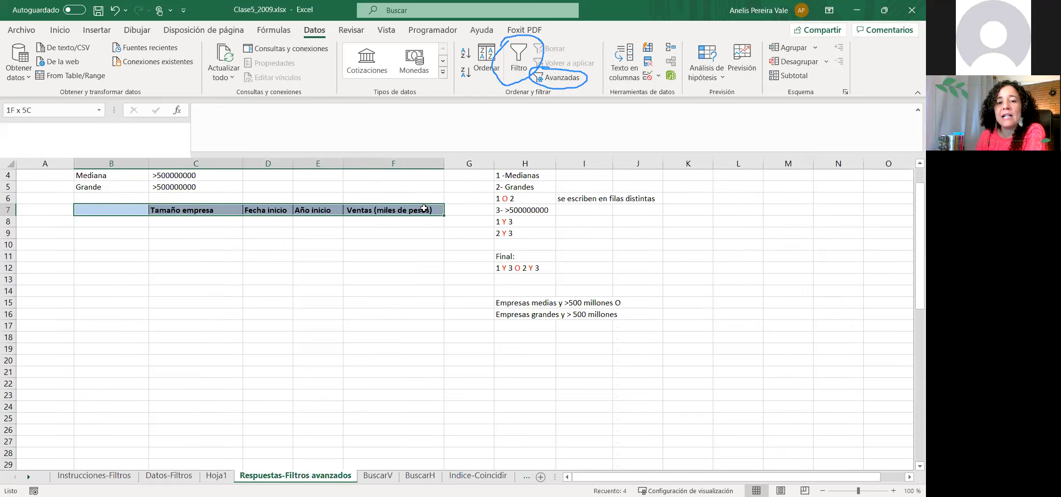
pyautogui.click(124, 211)
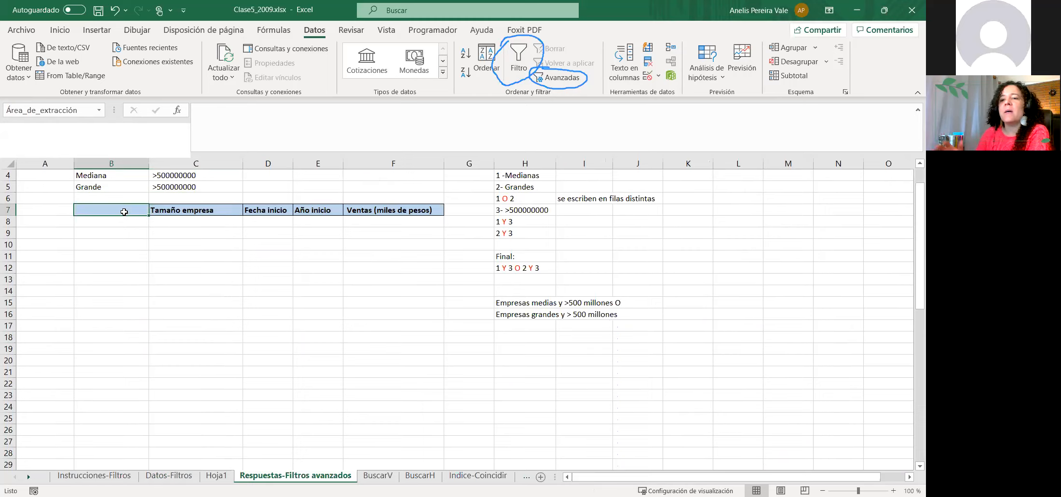
pyautogui.moveTo(126, 209); pyautogui.dragTo(413, 208)
pyautogui.press('Delete')
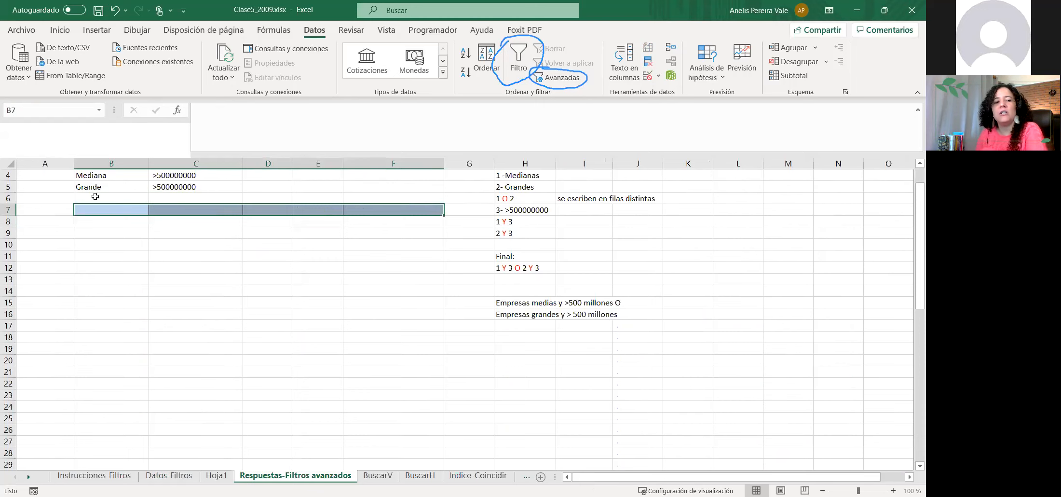
pyautogui.scroll(1, 116, 265)
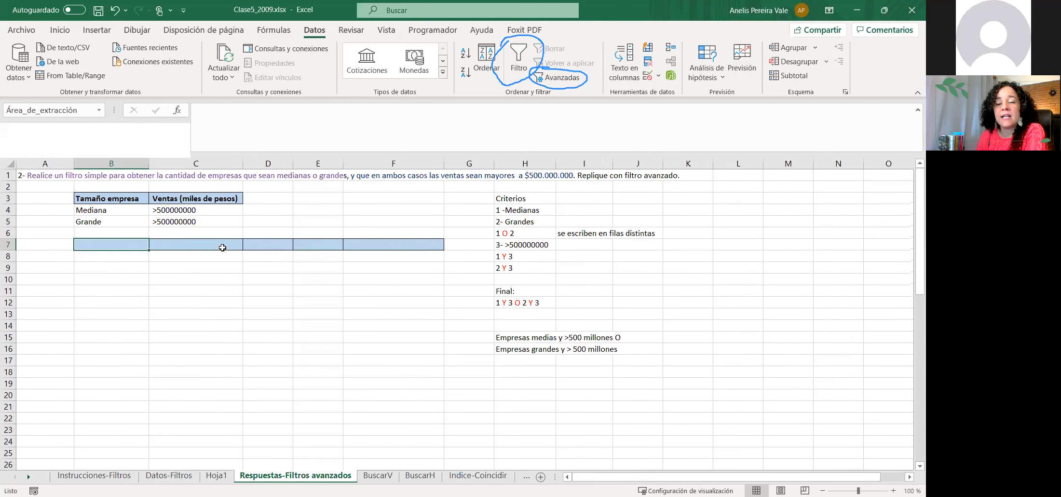
# - Start an Advanced Filter and set its list range to A1:E5864 on Datos-Filtros
pyautogui.click(116, 223)
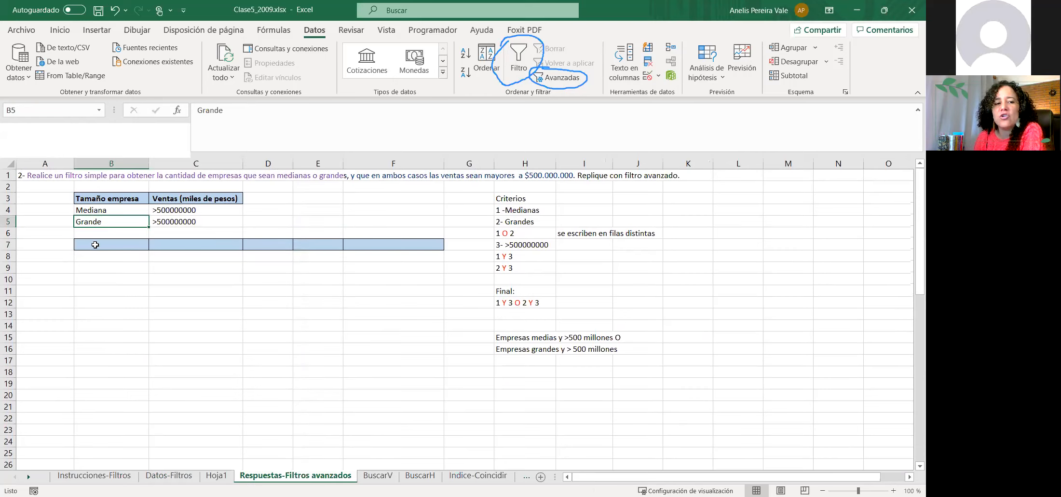
pyautogui.click(555, 79)
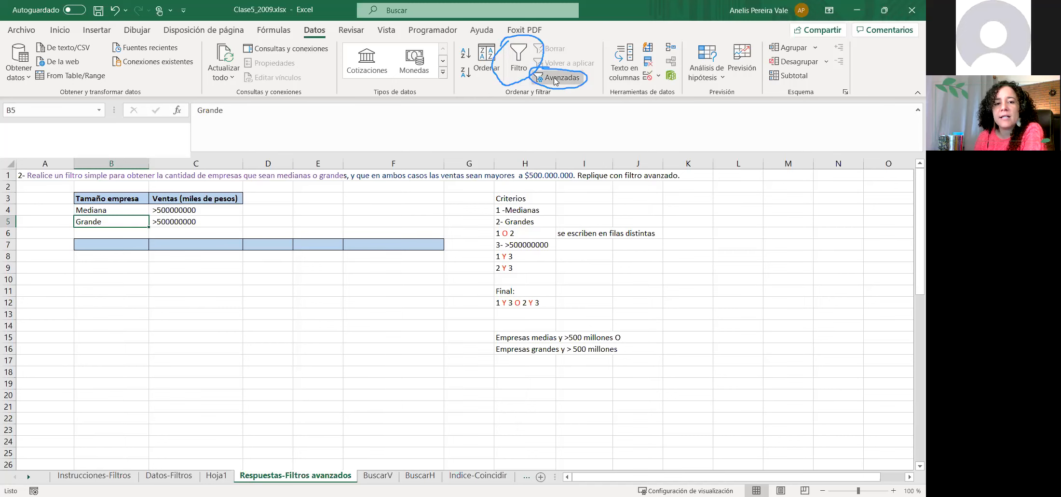
pyautogui.click(315, 127)
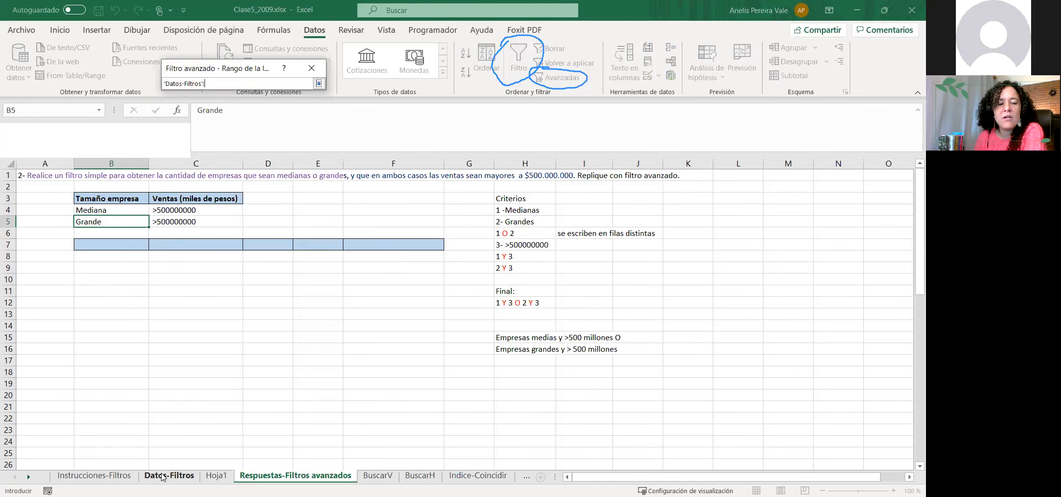
pyautogui.click(169, 475)
pyautogui.click(47, 175)
pyautogui.hotkey('ctrl', 'a')
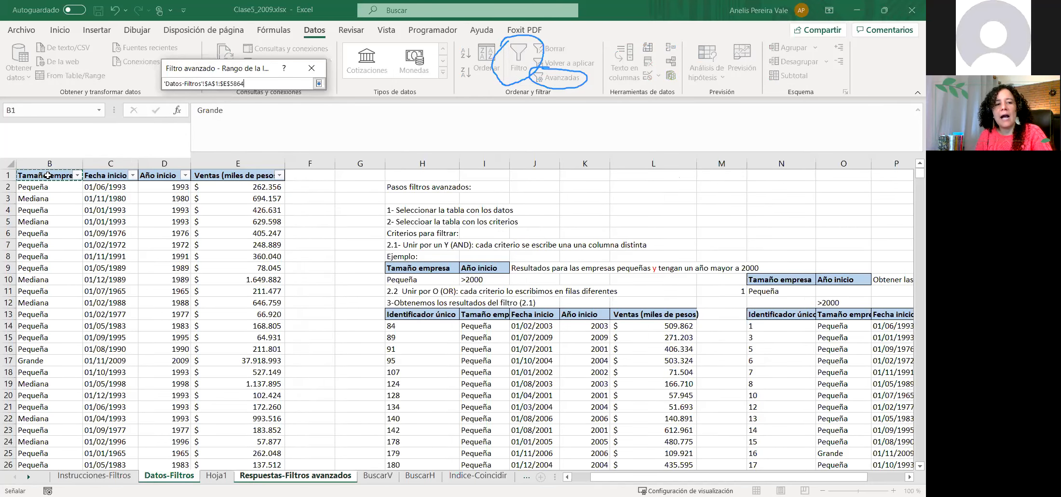
pyautogui.click(63, 176)
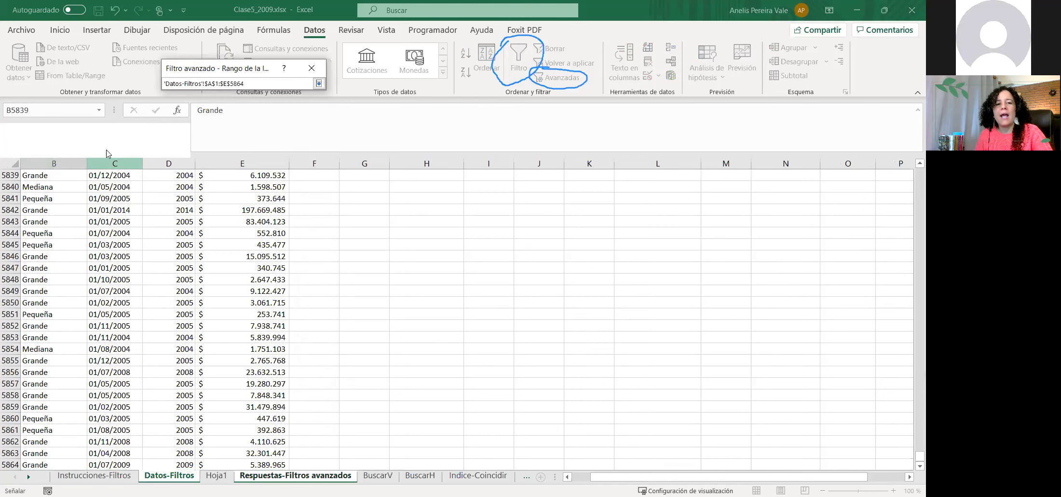
pyautogui.moveTo(914, 463); pyautogui.dragTo(912, 167)
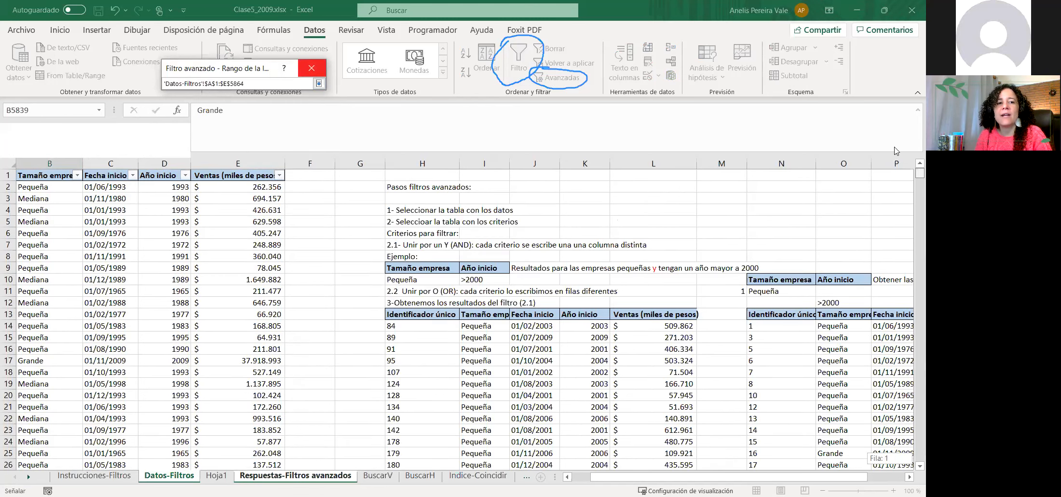
pyautogui.click(260, 81)
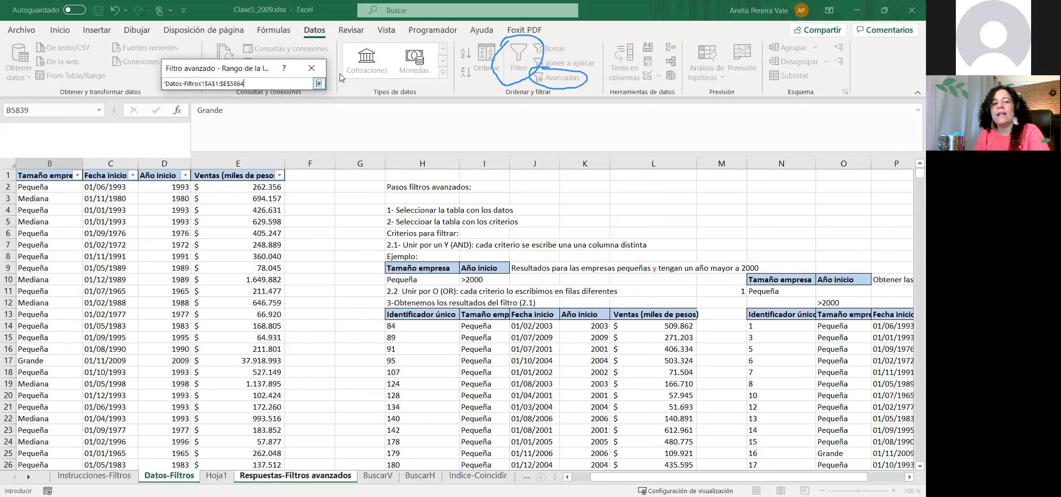
pyautogui.click(319, 84)
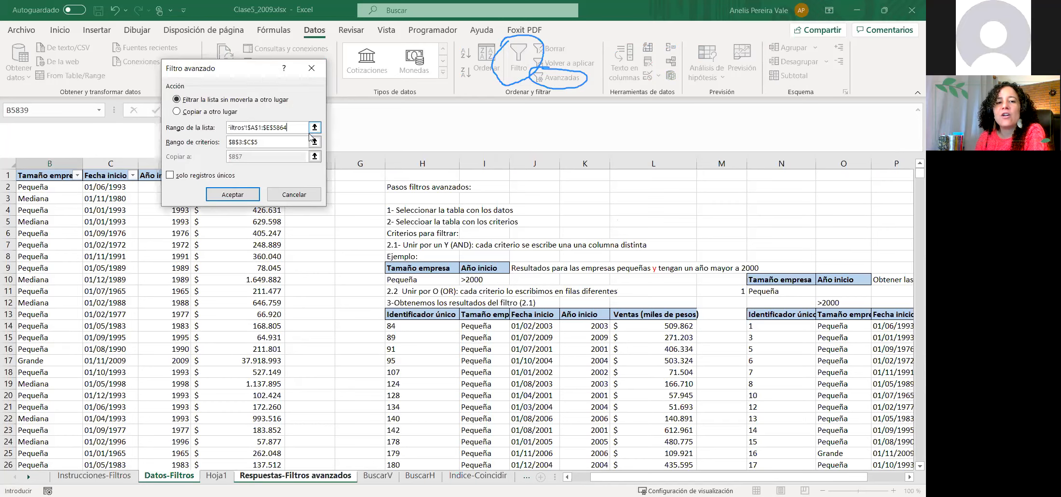
# - Set the Advanced Filter's criteria range to the table in B3:C5 on Respuestas-Filtros avanzados
pyautogui.click(317, 144)
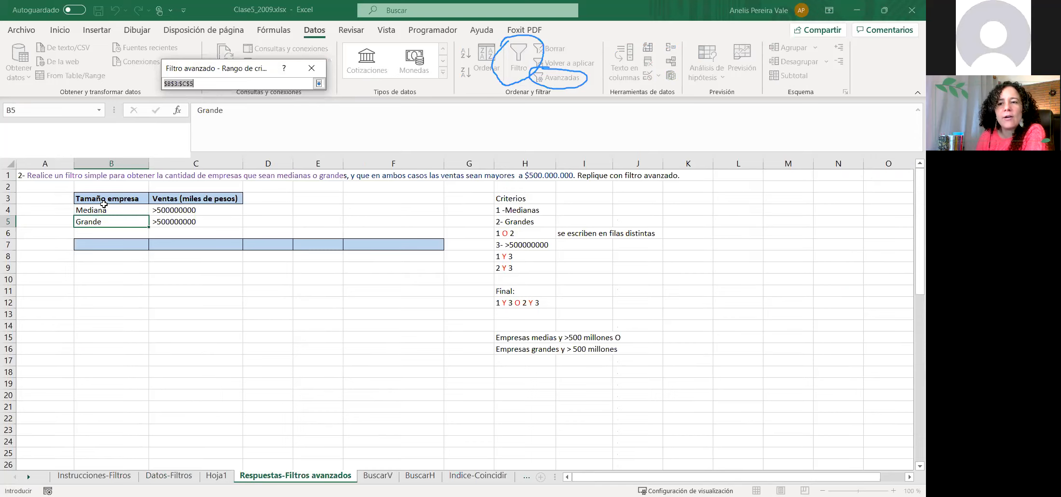
pyautogui.moveTo(111, 197); pyautogui.dragTo(205, 221)
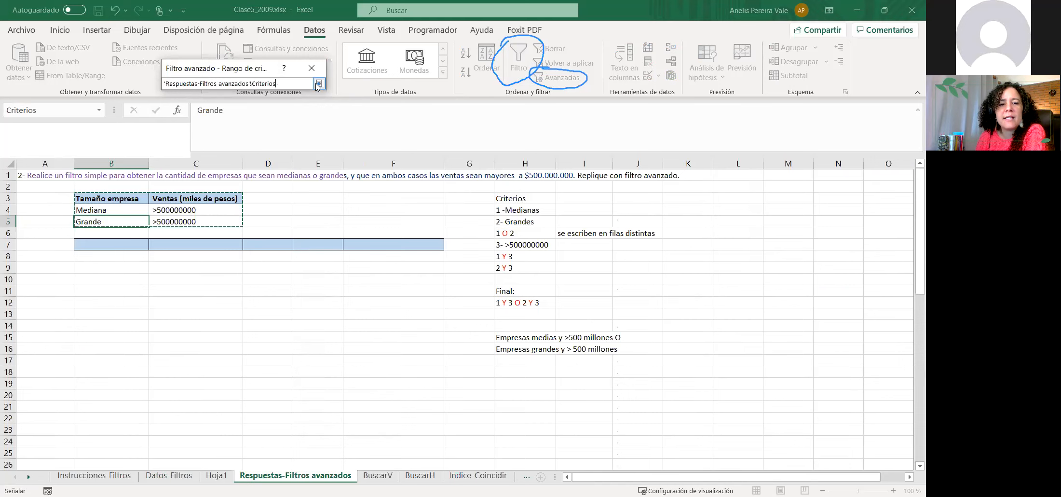
pyautogui.click(319, 85)
# - Choose to copy the results to another location, use the empty cell B7 as destination and run the filter
pyautogui.click(204, 112)
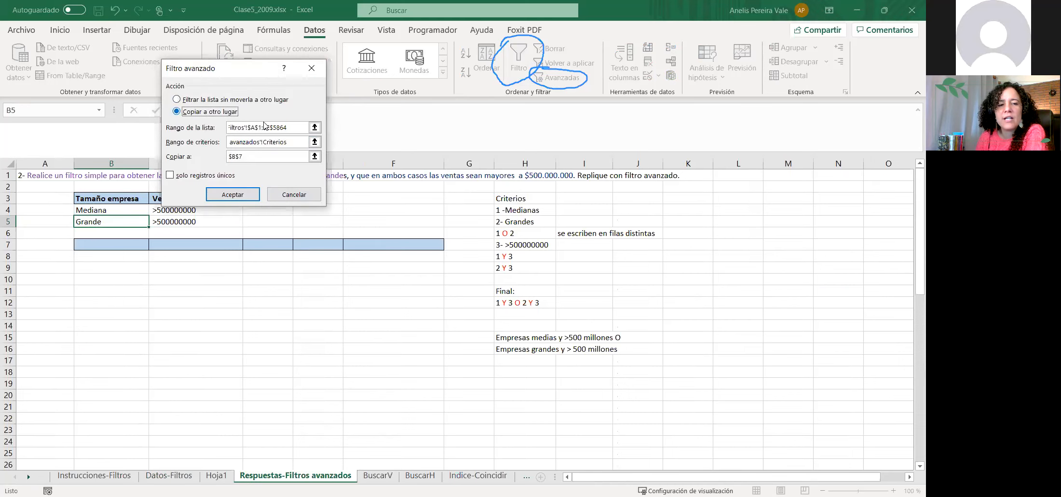
pyautogui.click(315, 157)
pyautogui.click(110, 244)
pyautogui.click(319, 85)
pyautogui.click(236, 195)
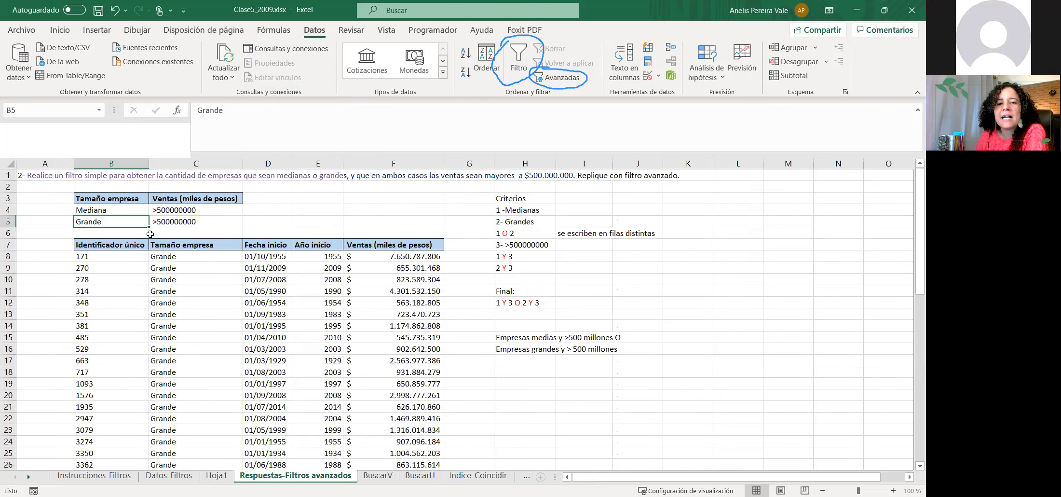
# - Examine the extracted header row and the company records listed below it
pyautogui.click(102, 244)
pyautogui.hotkey('ctrl', 'shift', 'Right')
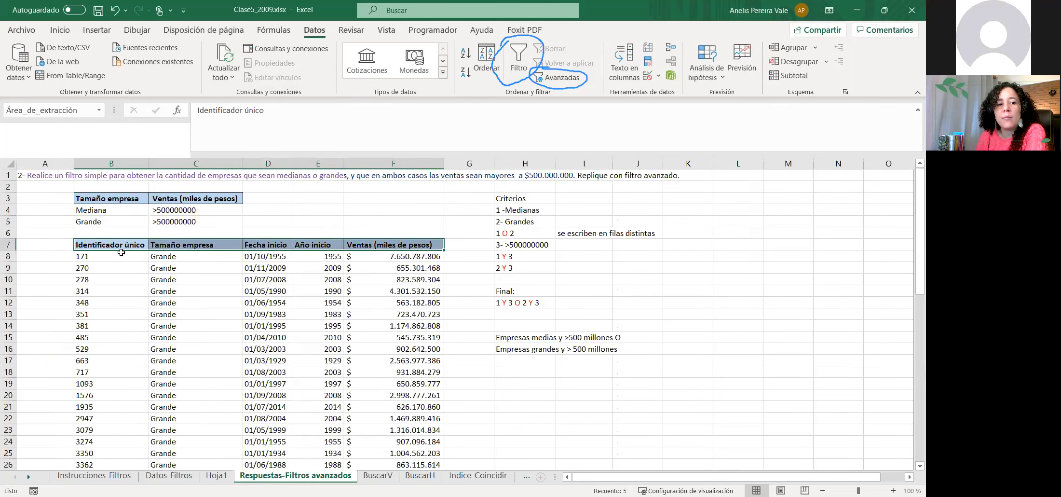
pyautogui.click(118, 245)
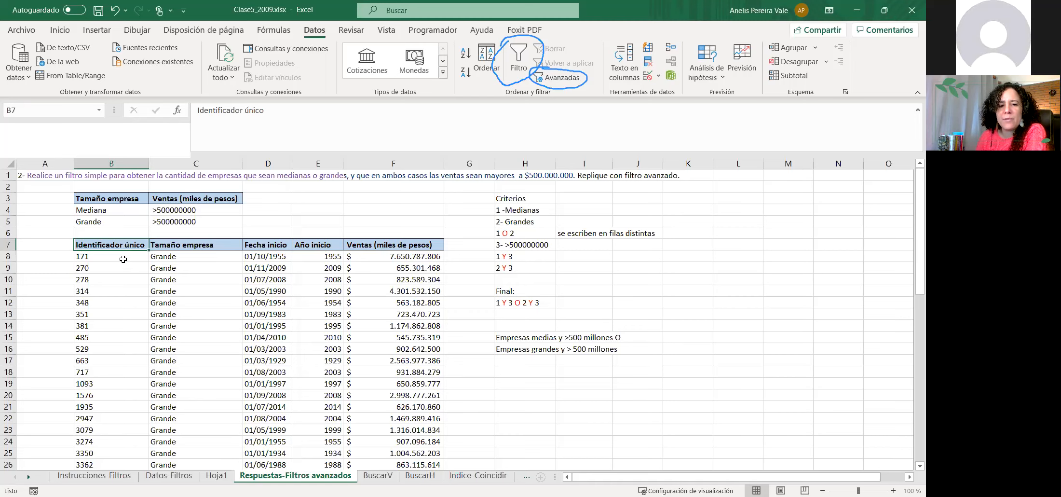
pyautogui.scroll(-14, 125, 255)
pyautogui.scroll(9, 130, 246)
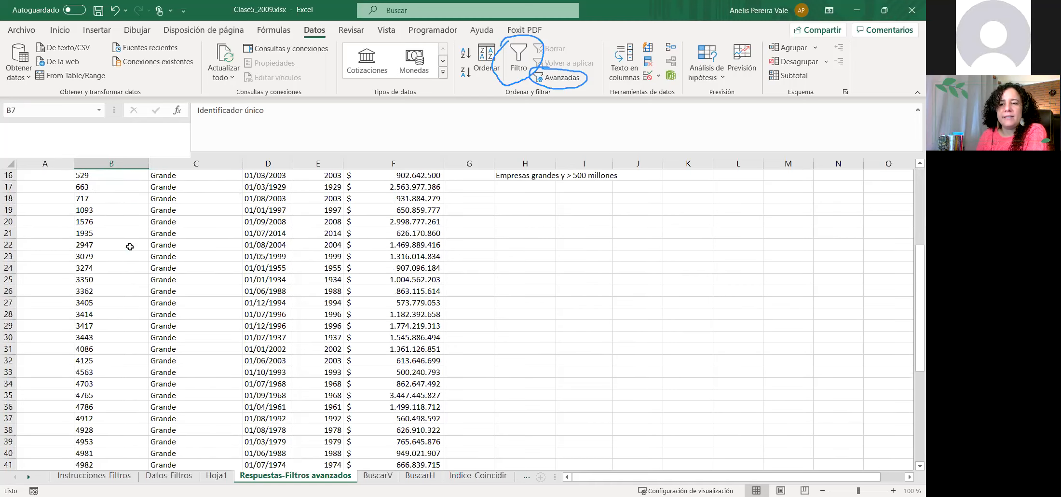
pyautogui.scroll(5, 130, 247)
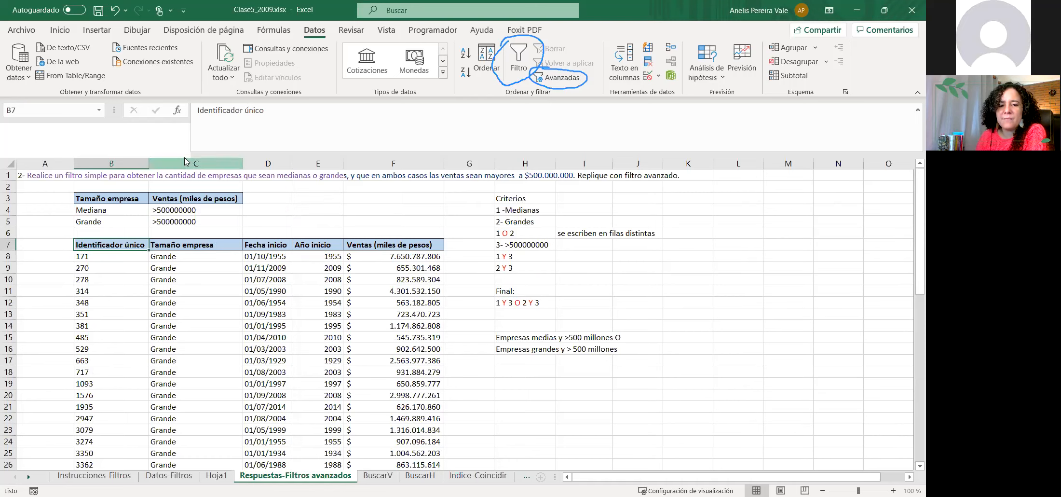
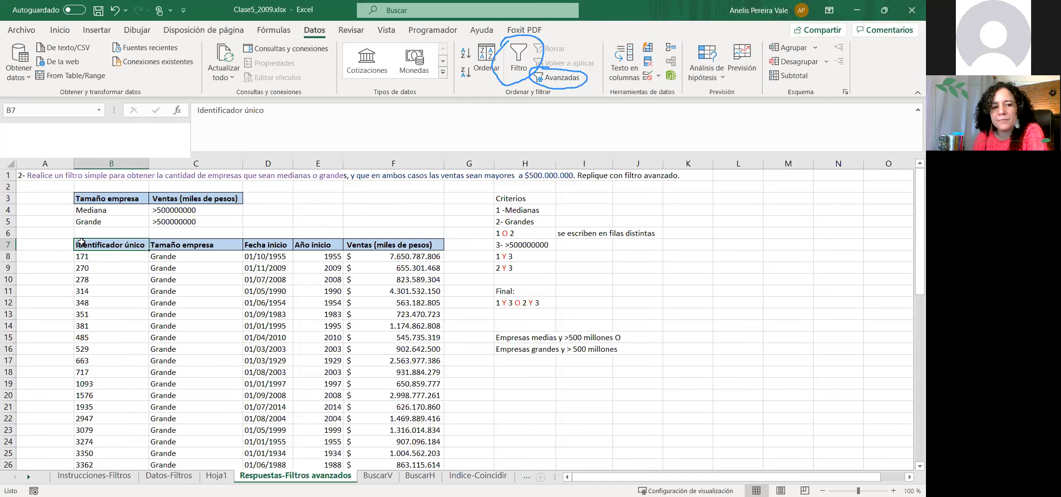
# - Clear the extracted records in columns B to F together with their headers in row 7
pyautogui.moveTo(84, 246)
pyautogui.mouseDown()
pyautogui.moveTo(251, 255)
pyautogui.moveTo(434, 419)
pyautogui.moveTo(434, 466)
pyautogui.mouseUp()
pyautogui.press('Delete')
pyautogui.click(339, 322)
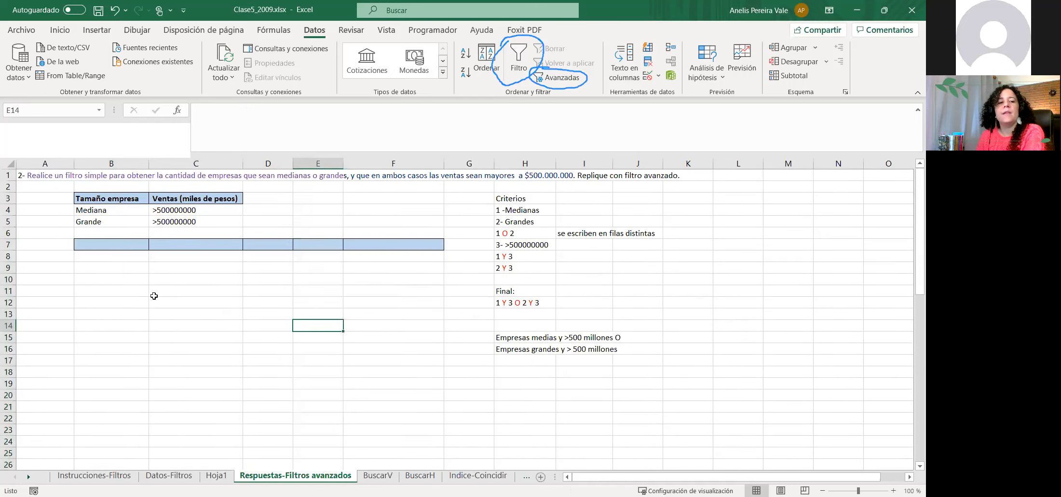
pyautogui.click(105, 246)
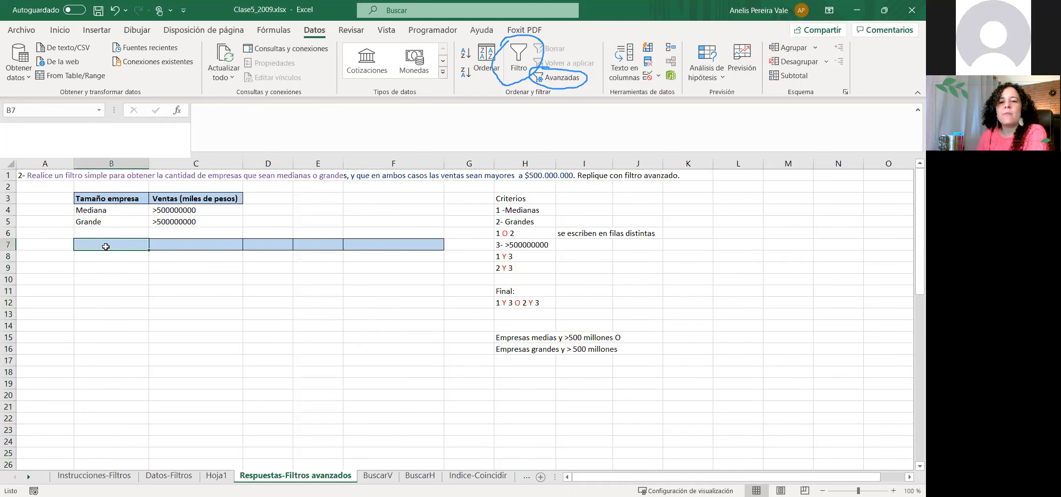
# - Correct the spelling of "Seleccioar" to "Seleccionar" in instruction 2 in cell H5 on Datos-Filtros
pyautogui.click(184, 476)
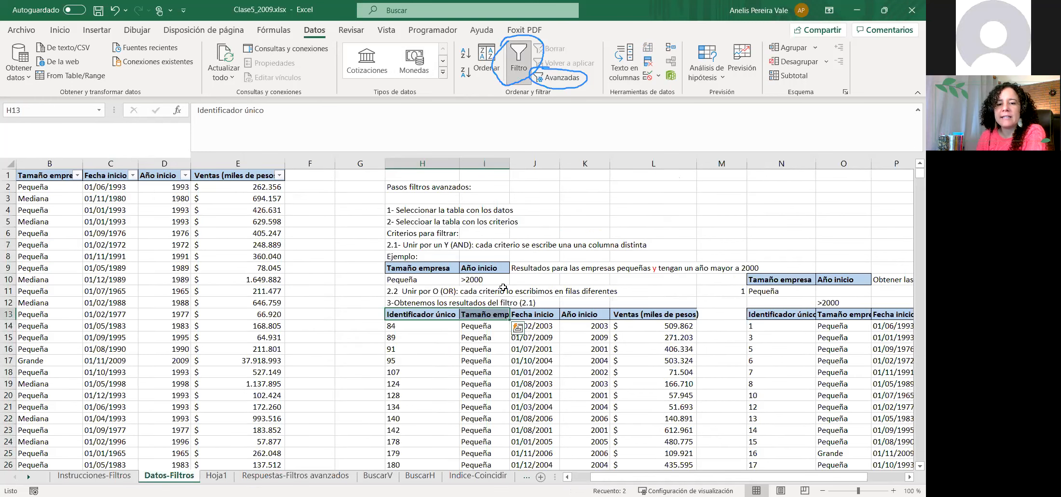
pyautogui.click(400, 210)
pyautogui.click(401, 220)
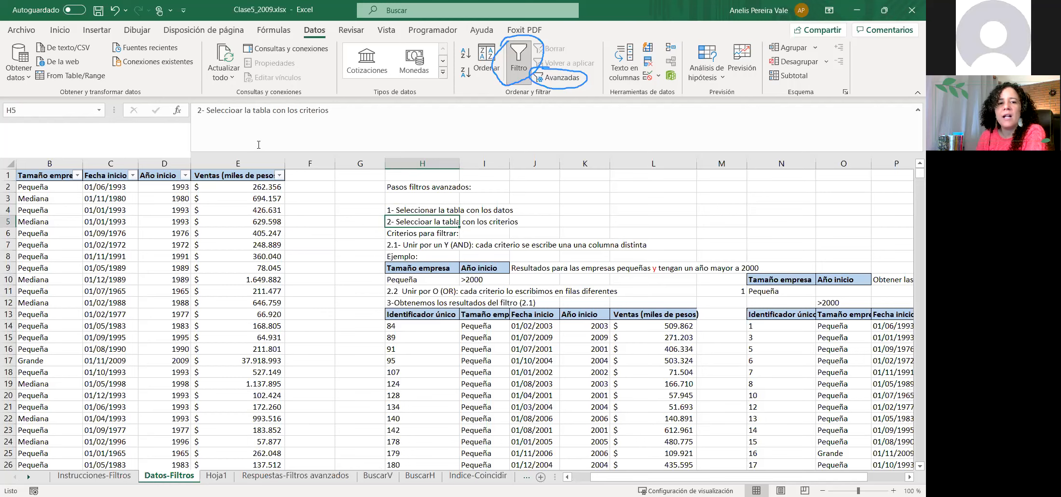
pyautogui.click(237, 113)
pyautogui.write('n')
pyautogui.click(467, 339)
pyautogui.click(413, 303)
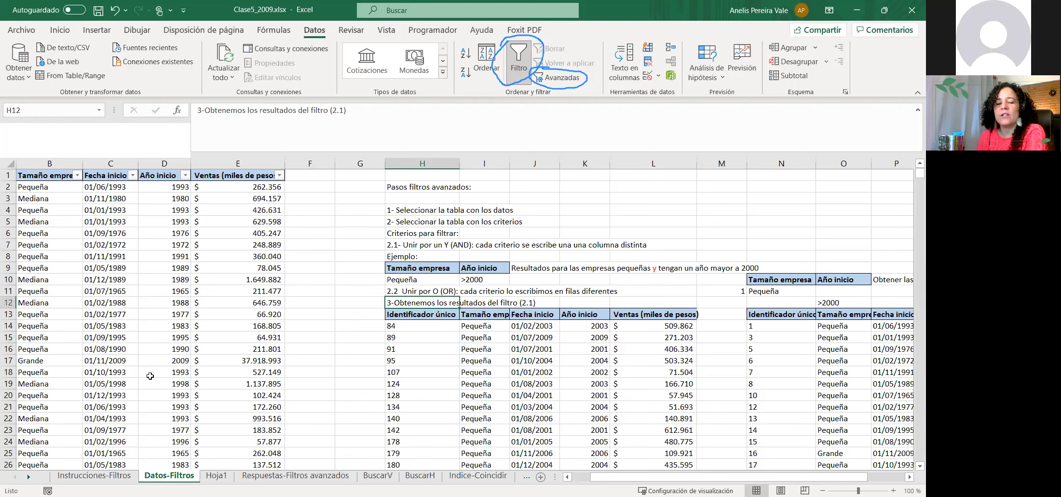
# - Start an advanced filter from Respuestas-Filtros avanzados and set its list range to A1:E5864 on Datos-Filtros
pyautogui.click(266, 476)
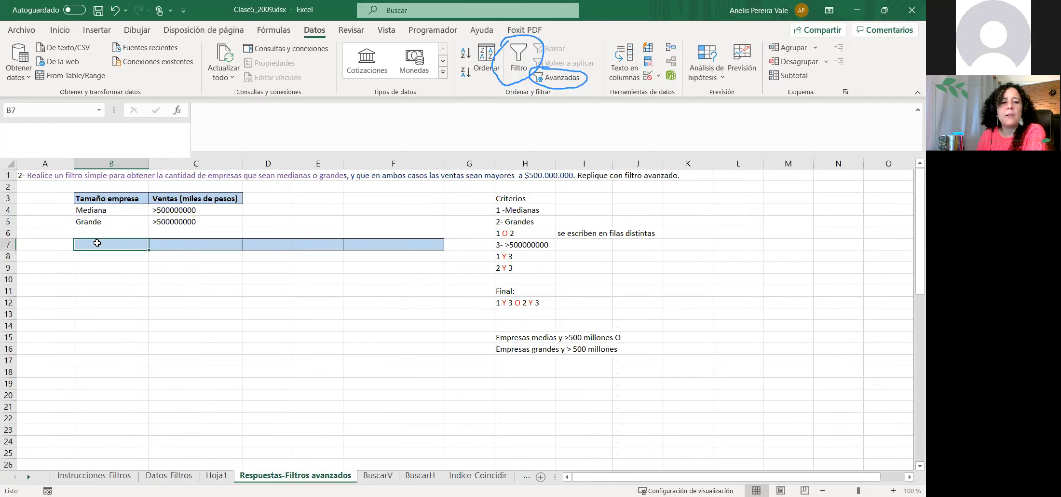
pyautogui.click(545, 79)
pyautogui.click(315, 127)
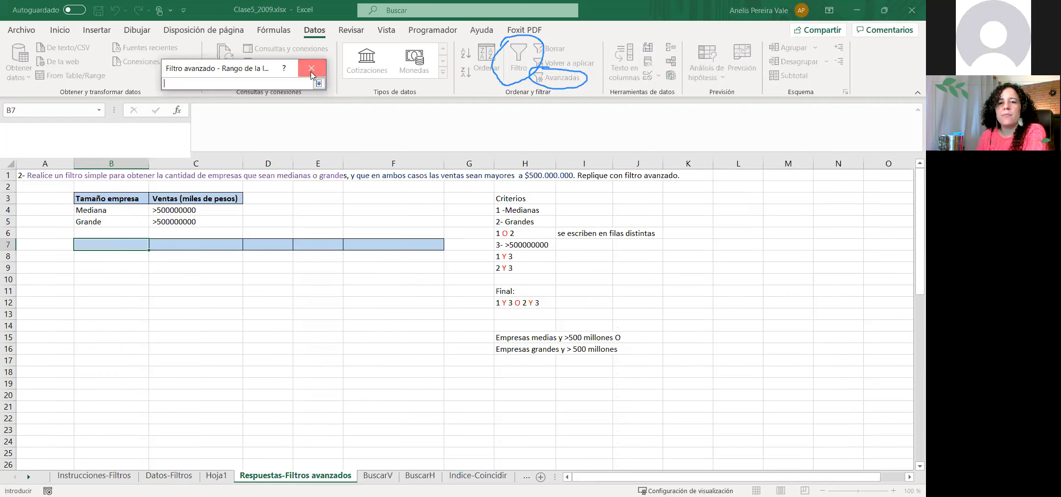
pyautogui.press('Return')
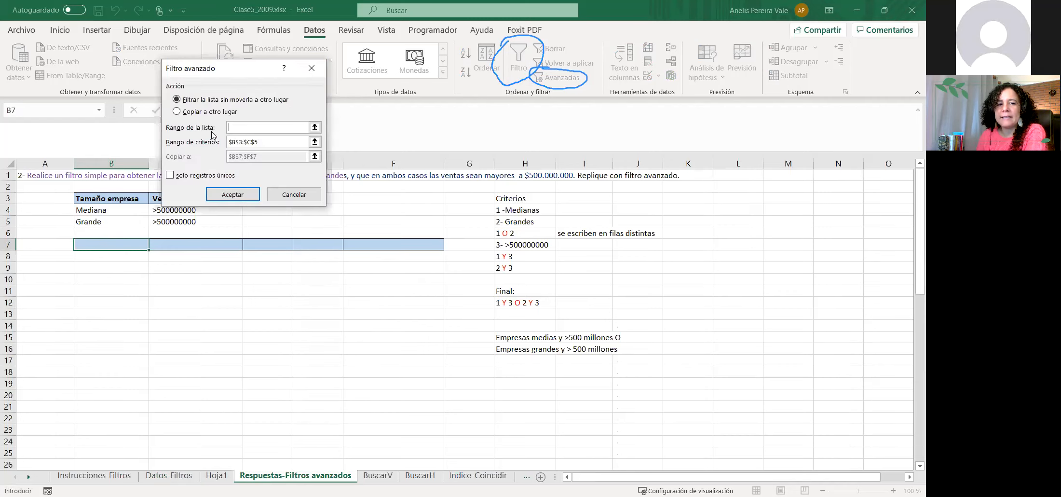
pyautogui.click(315, 128)
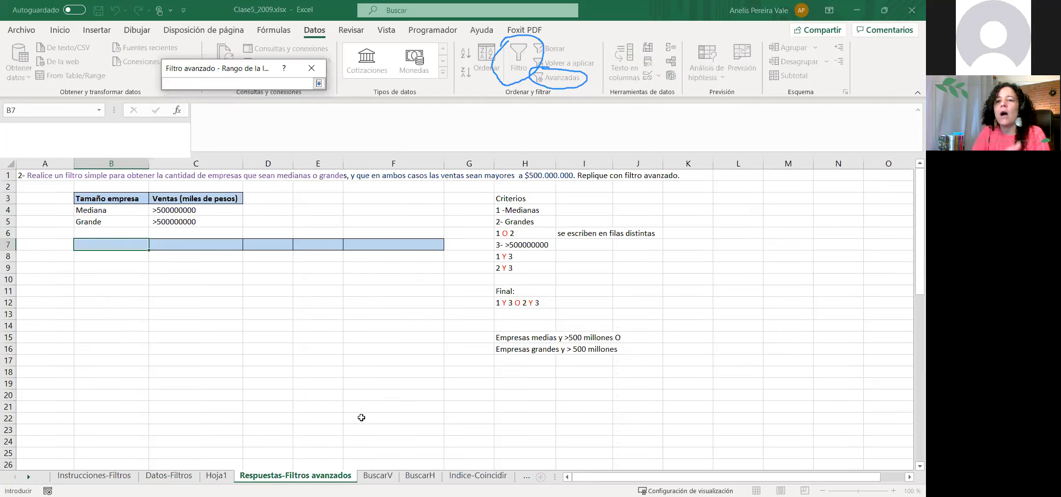
pyautogui.click(169, 476)
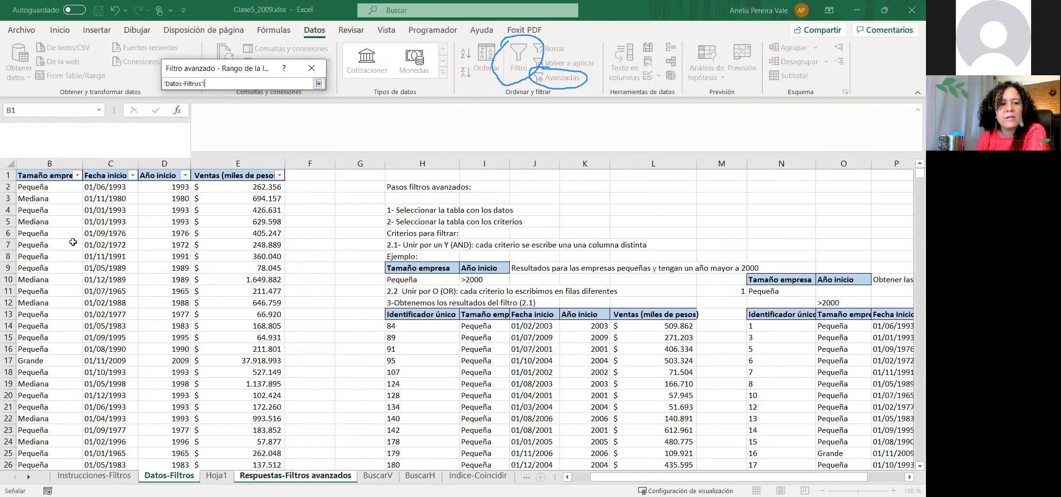
pyautogui.click(32, 176)
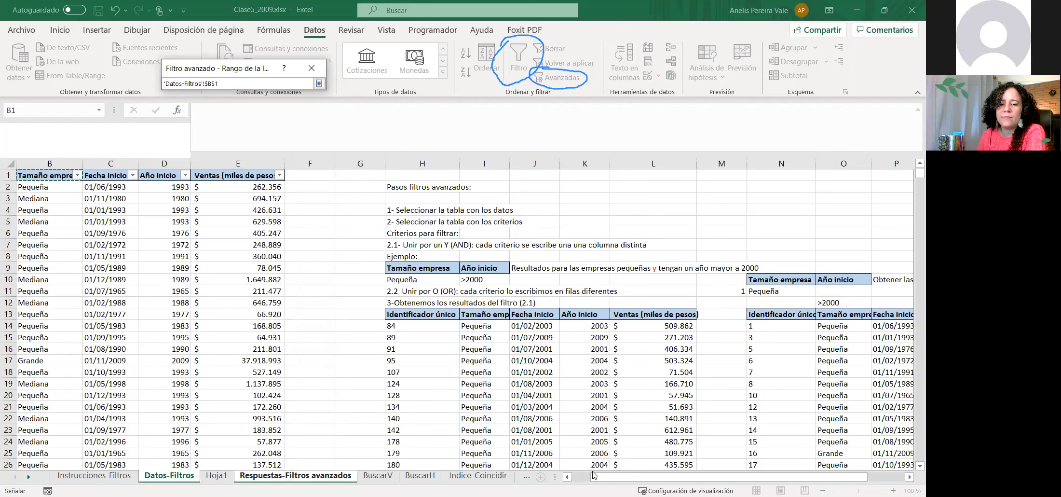
pyautogui.click(567, 477)
pyautogui.click(62, 176)
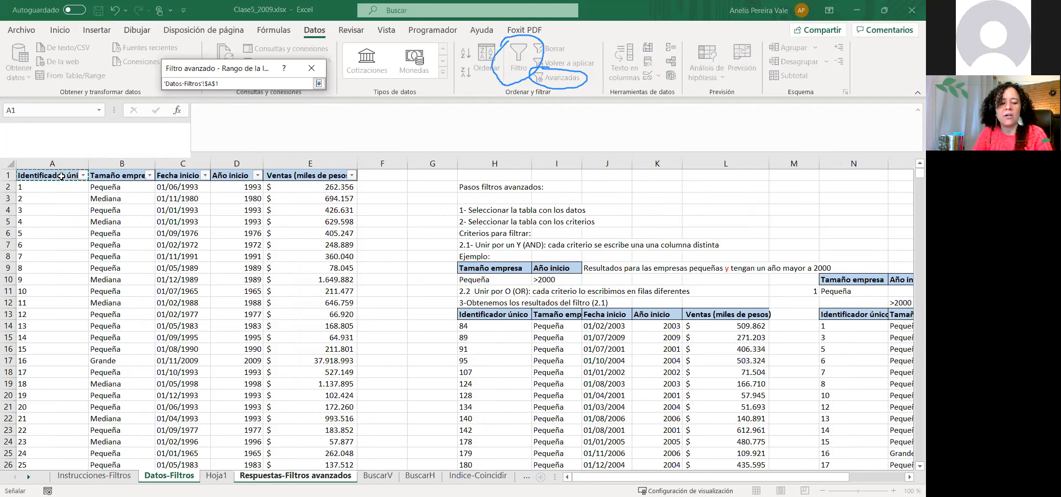
pyautogui.hotkey('ctrl', 'shift', 'Right')
pyautogui.hotkey('ctrl', 'shift', 'Down')
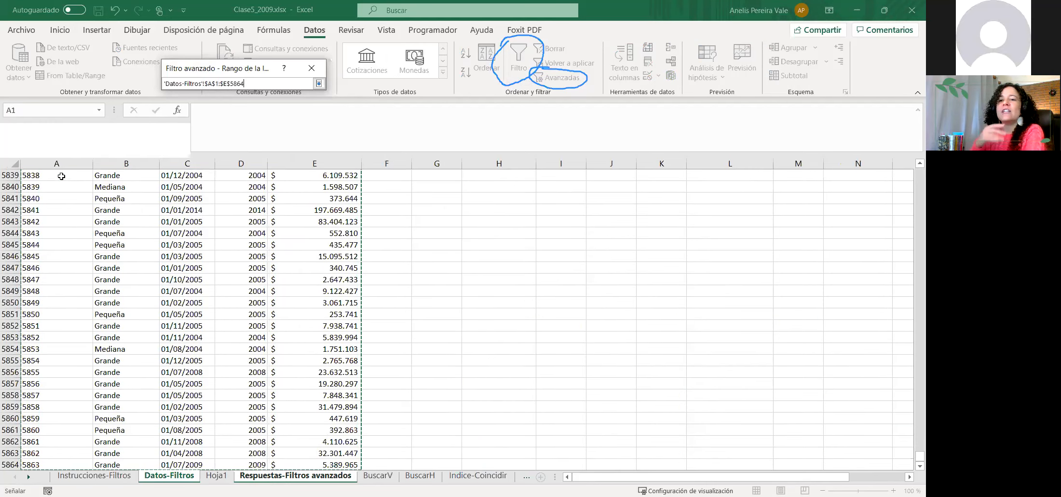
pyautogui.click(319, 84)
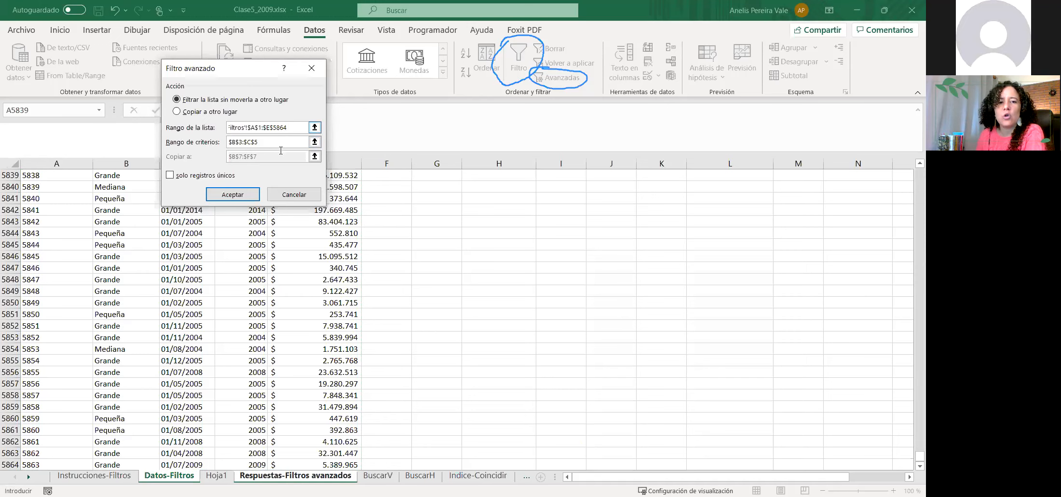
# - Set the advanced filter's criteria range to the size and sales criteria table in B3:C5
pyautogui.click(314, 145)
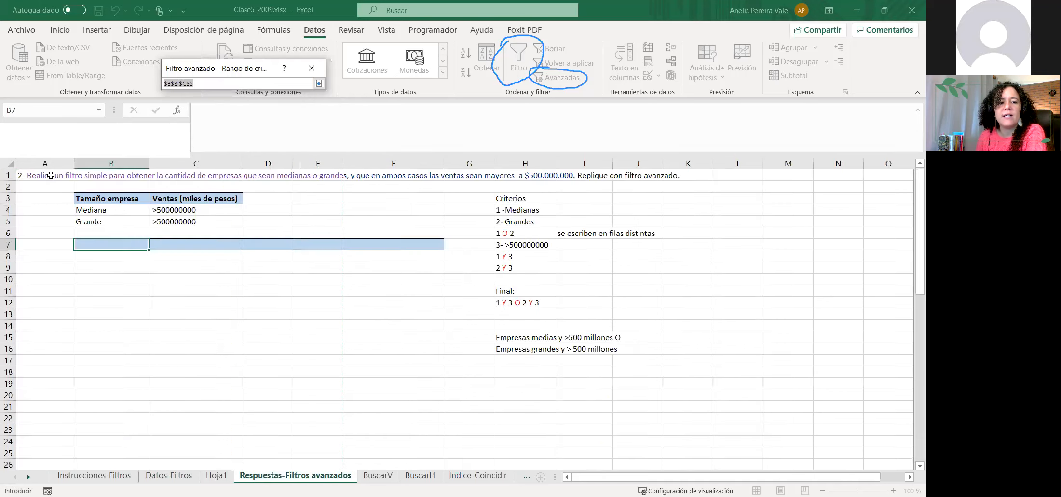
pyautogui.click(91, 198)
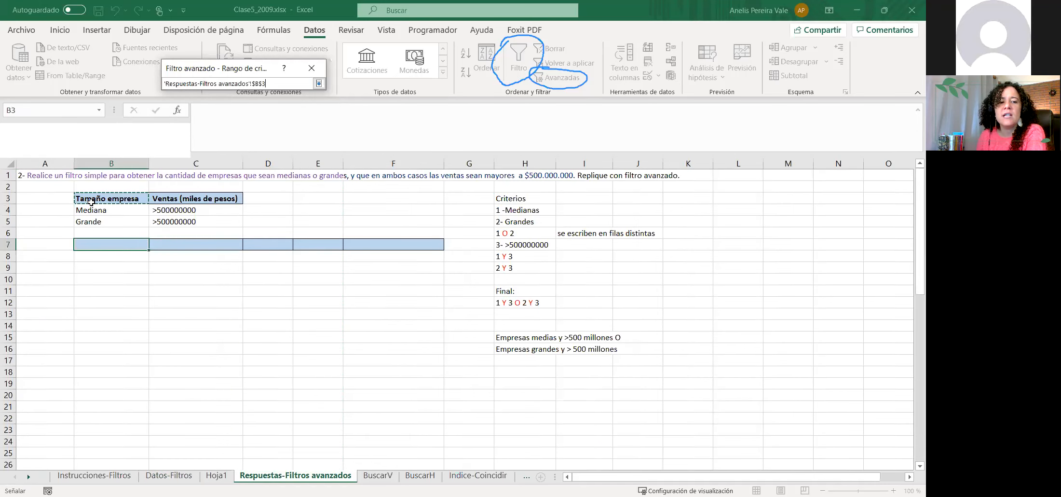
pyautogui.moveTo(148, 214); pyautogui.dragTo(227, 222)
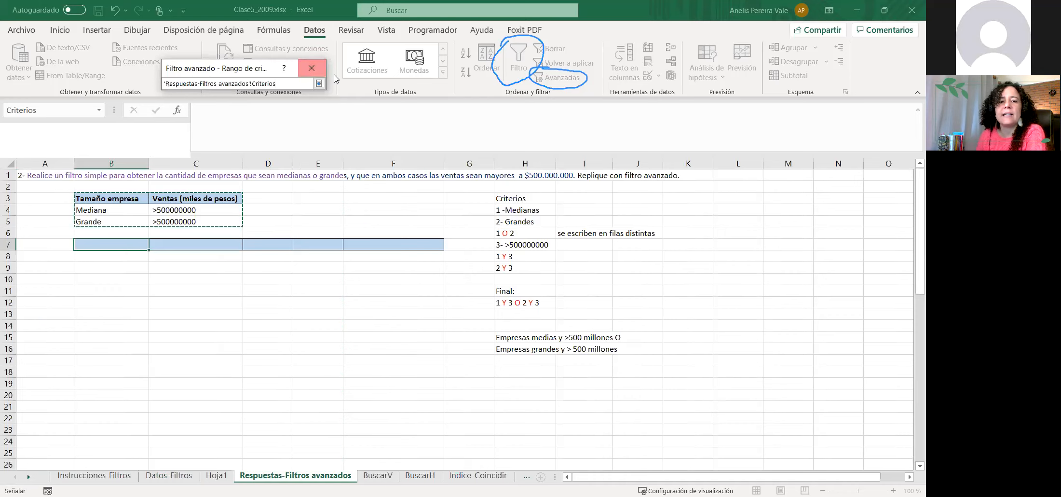
pyautogui.click(319, 83)
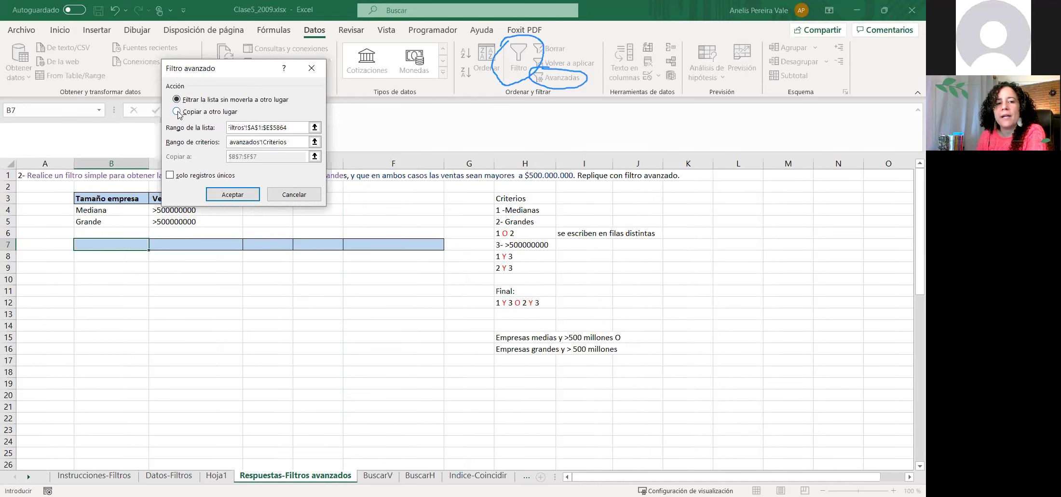
# - Choose to copy the filtered records to another location with B7 as destination, and run the filter
pyautogui.click(177, 112)
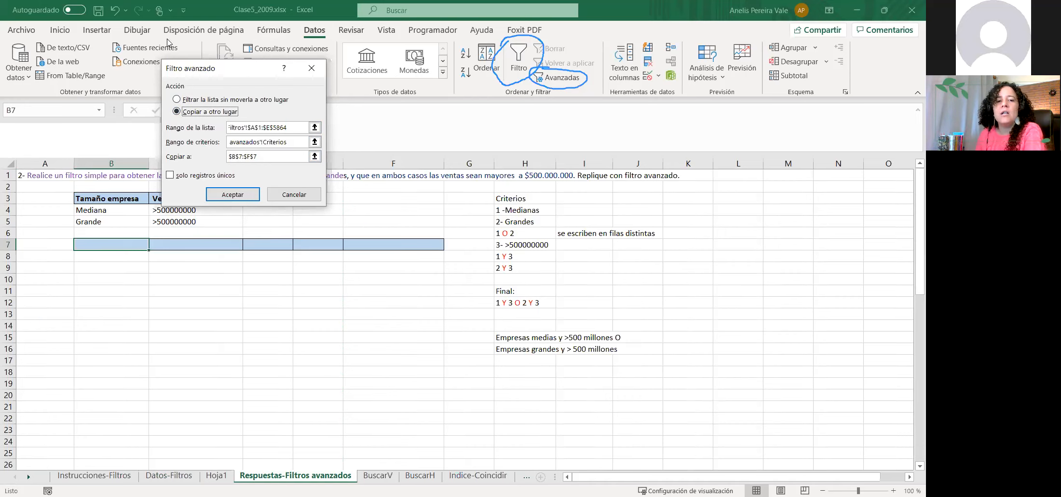
pyautogui.click(315, 156)
pyautogui.click(97, 247)
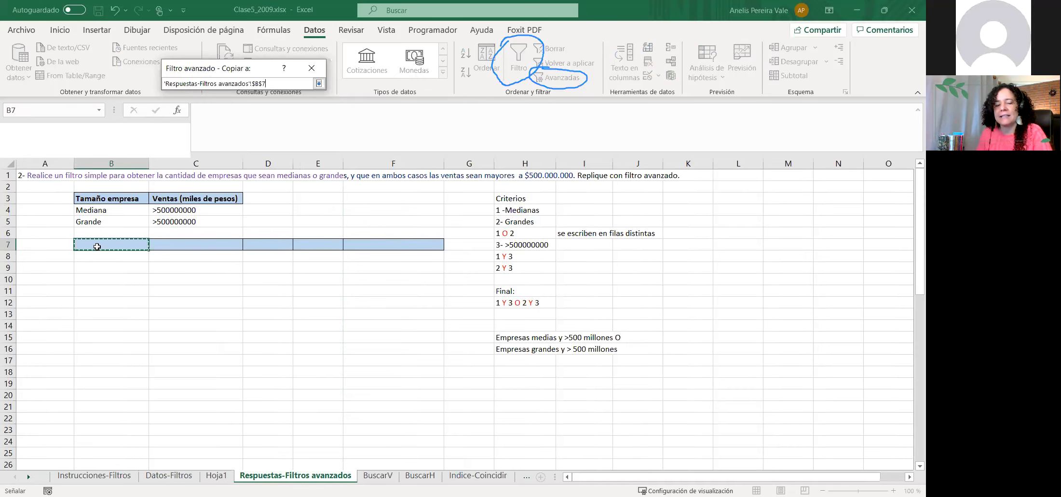
pyautogui.click(319, 84)
pyautogui.click(234, 195)
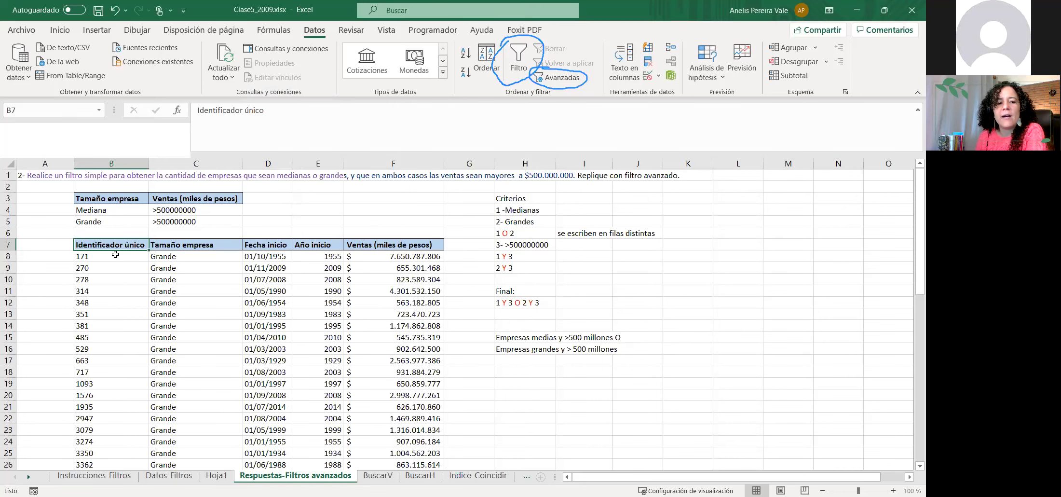
pyautogui.moveTo(278, 237); pyautogui.dragTo(279, 238)
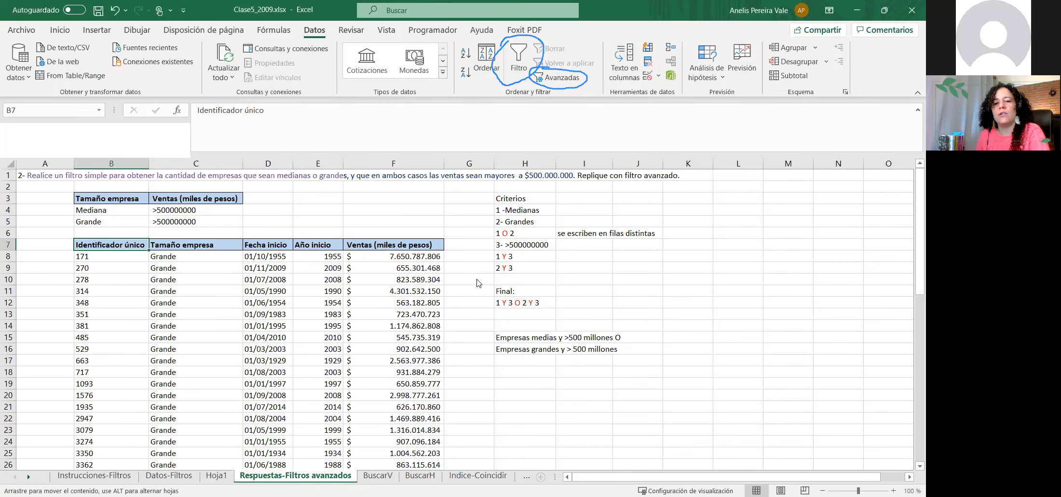
pyautogui.click(494, 287)
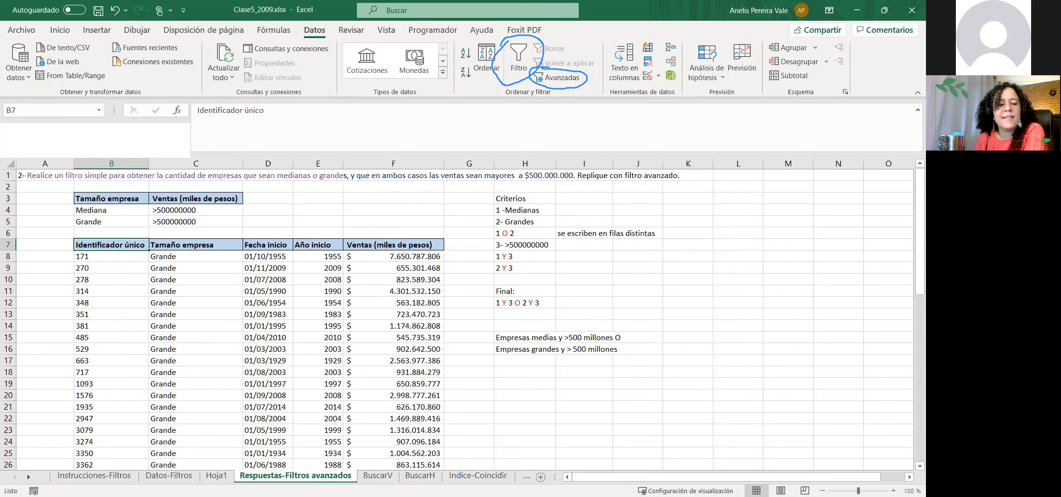
# - Copy the full text of instruction 3 from cell A4 on Instrucciones-Filtros
pyautogui.click(169, 476)
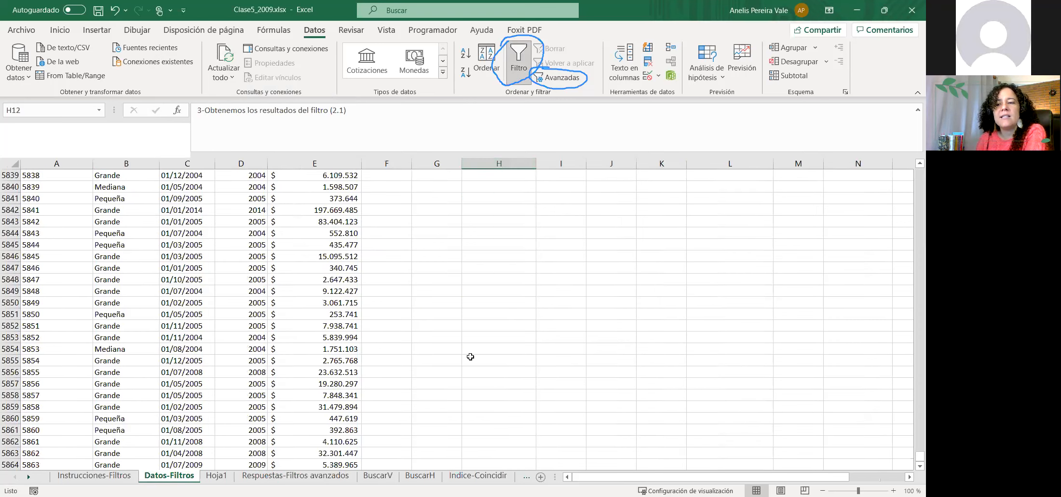
pyautogui.click(96, 476)
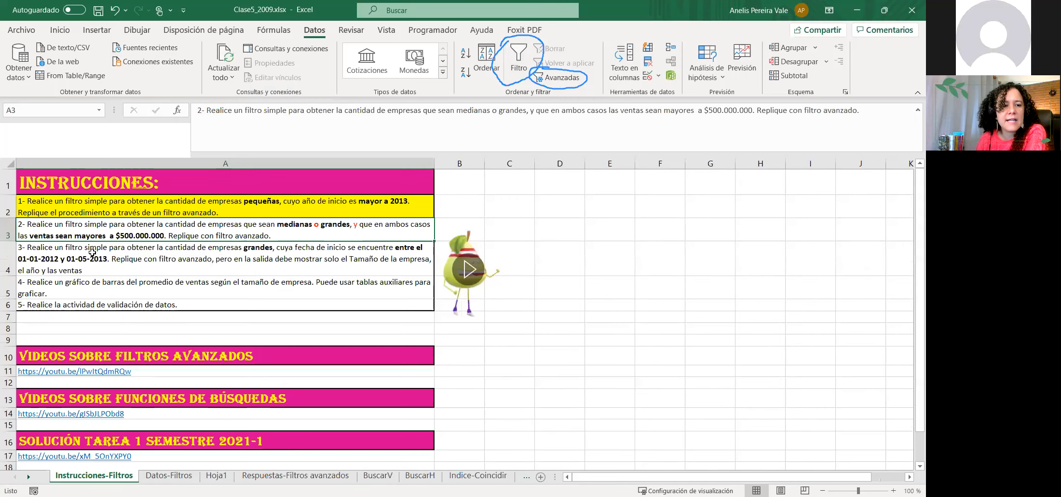
pyautogui.click(85, 267)
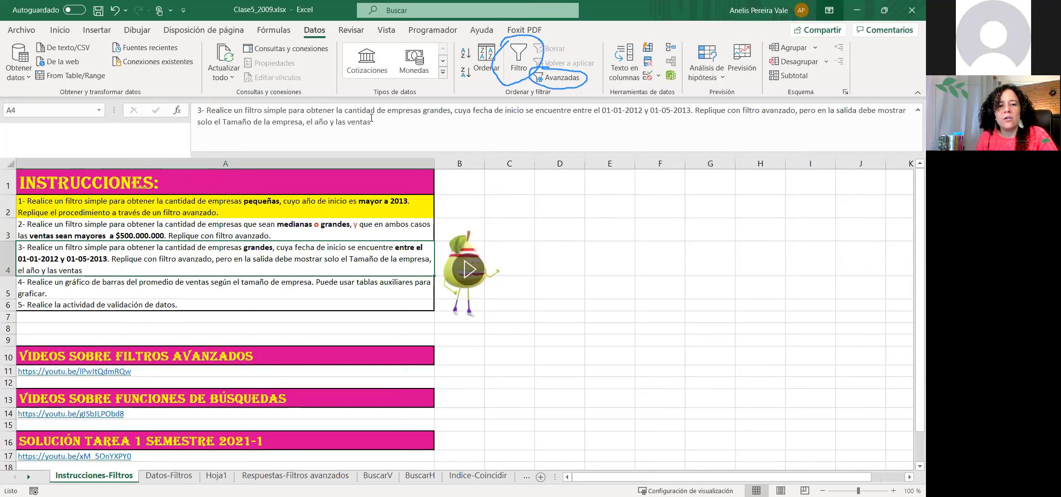
pyautogui.moveTo(197, 109); pyautogui.dragTo(372, 121)
pyautogui.hotkey('ctrl', 'c')
# - Paste the text of instruction 3 into cell M1 on Respuestas-Filtros avanzados
pyautogui.click(295, 475)
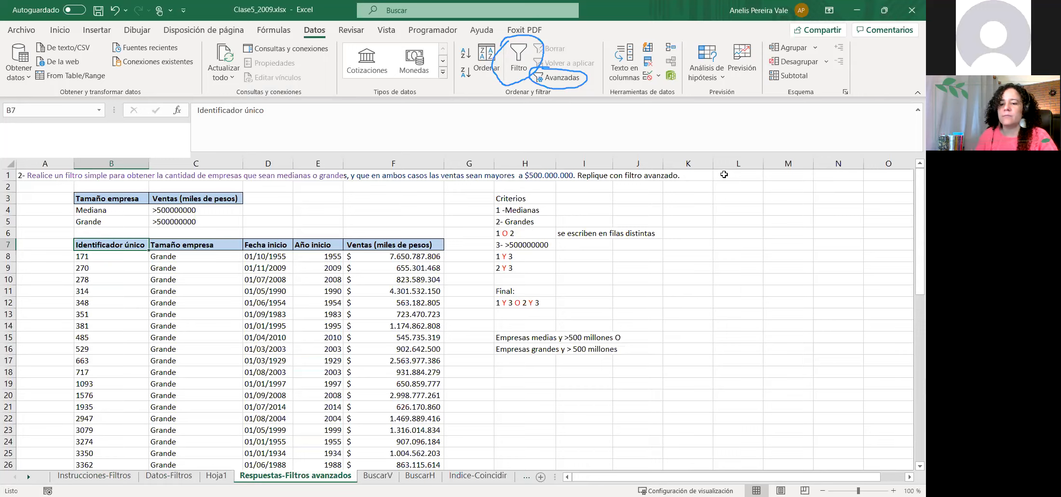
pyautogui.click(724, 175)
pyautogui.press('Right')
pyautogui.press('Right')
pyautogui.press('Right')
pyautogui.press('Right')
pyautogui.press('Right')
pyautogui.press('Right')
pyautogui.press('Right')
pyautogui.press('Right')
pyautogui.press('Right')
pyautogui.press('Right')
pyautogui.press('Right')
pyautogui.press('Right')
pyautogui.press('Right')
pyautogui.press('Right')
pyautogui.press('Right')
pyautogui.press('Right')
pyautogui.press('Right')
pyautogui.press('Right')
pyautogui.press('Right')
pyautogui.press('Right')
pyautogui.press('Left')
pyautogui.press('Left')
pyautogui.press('Left')
pyautogui.press('Left')
pyautogui.press('Left')
pyautogui.press('Left')
pyautogui.press('Left')
pyautogui.press('Left')
pyautogui.press('Left')
pyautogui.press('Left')
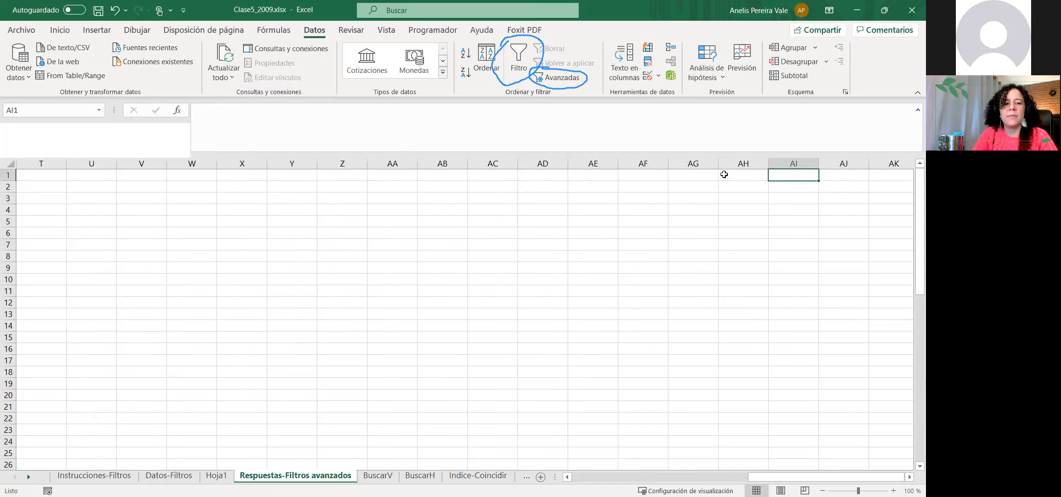
pyautogui.press('Left')
pyautogui.press('Left')
pyautogui.press('Left')
pyautogui.press('Left')
pyautogui.press('Left')
pyautogui.press('Left')
pyautogui.press('Left')
pyautogui.press('Left')
pyautogui.press('Left')
pyautogui.press('Left')
pyautogui.press('Left')
pyautogui.press('Left')
pyautogui.press('Left')
pyautogui.press('Left')
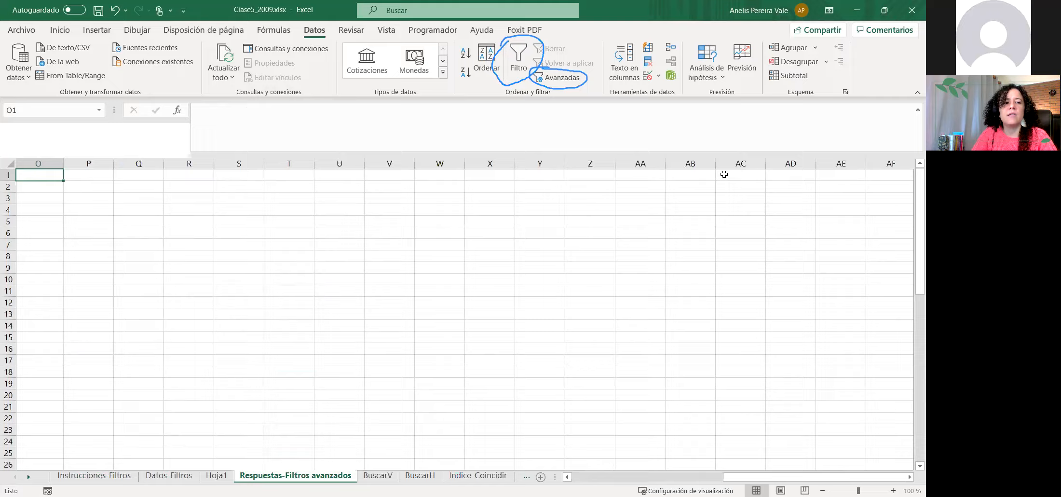
pyautogui.press('Left')
pyautogui.press('Left')
pyautogui.press('Left')
pyautogui.press('Right')
pyautogui.press('Right')
pyautogui.press('Right')
pyautogui.press('Right')
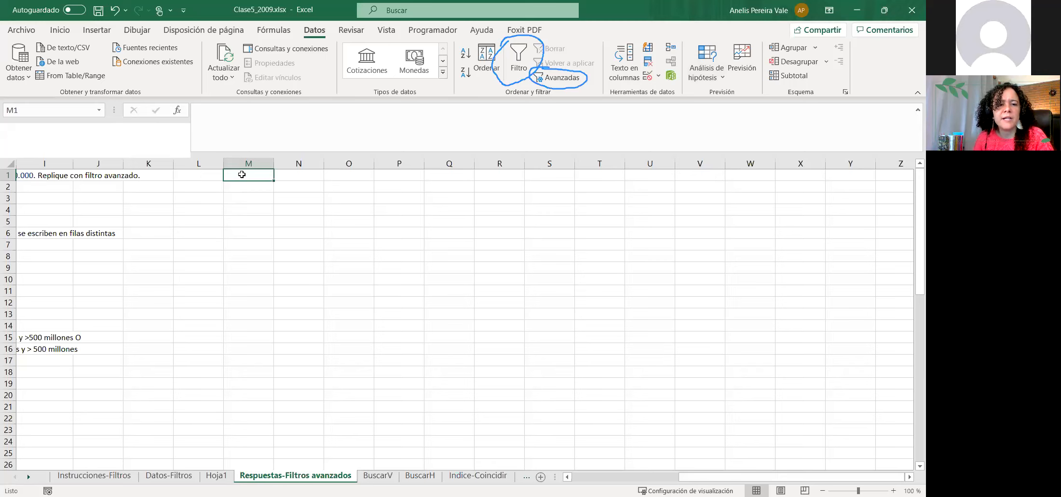
pyautogui.hotkey('ctrl', 'v')
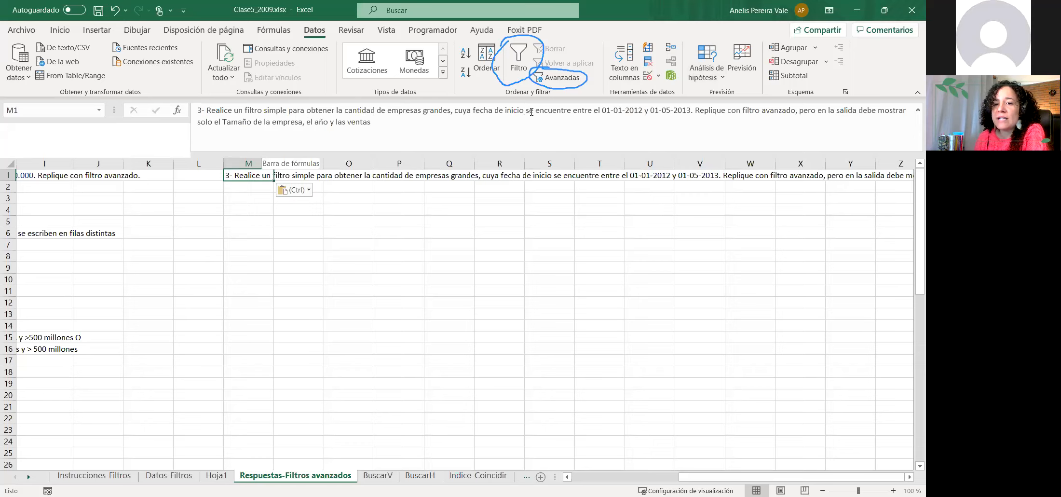
# - Review the start-date range and the required output fields in the instruction text in cell M1
pyautogui.moveTo(599, 110); pyautogui.dragTo(691, 110)
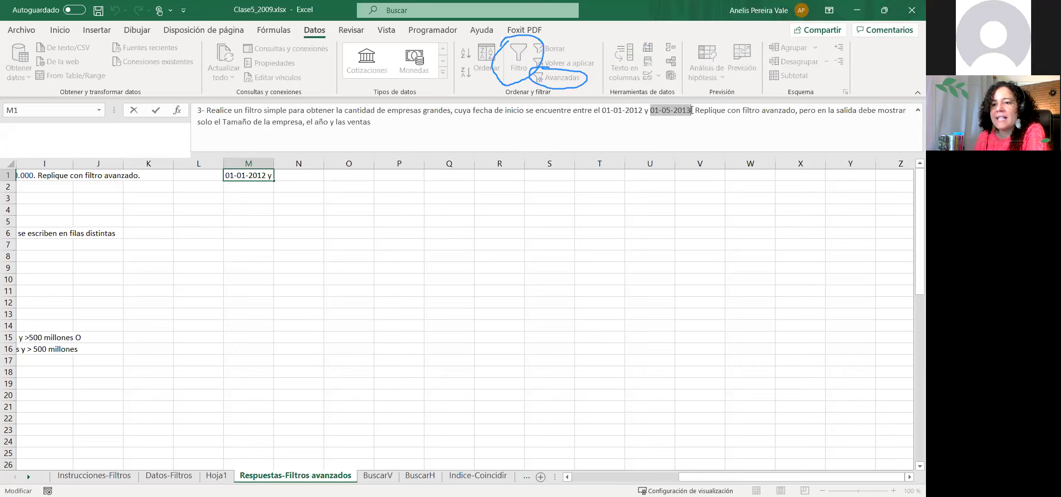
pyautogui.click(692, 110)
pyautogui.click(844, 110)
pyautogui.click(248, 123)
pyautogui.click(320, 122)
pyautogui.click(376, 122)
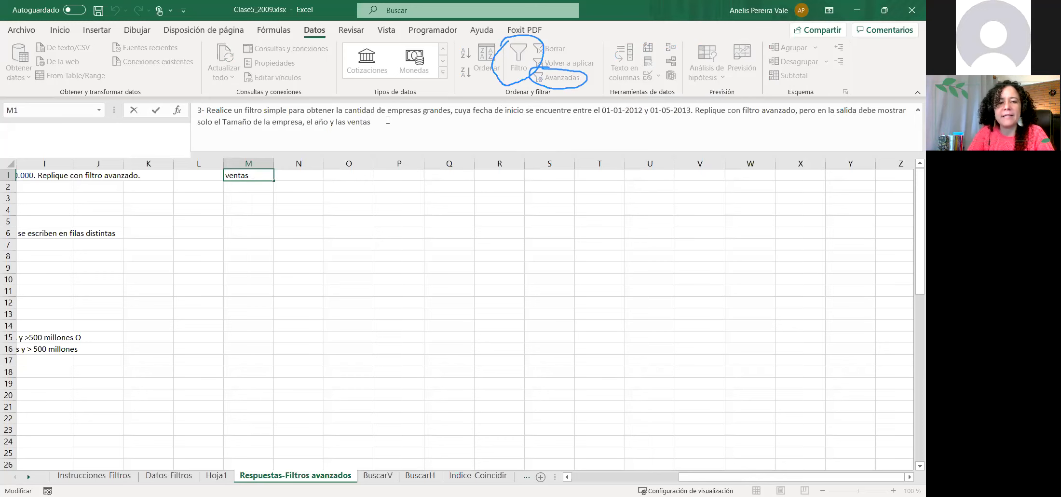
pyautogui.hotkey('ctrl', 'Return')
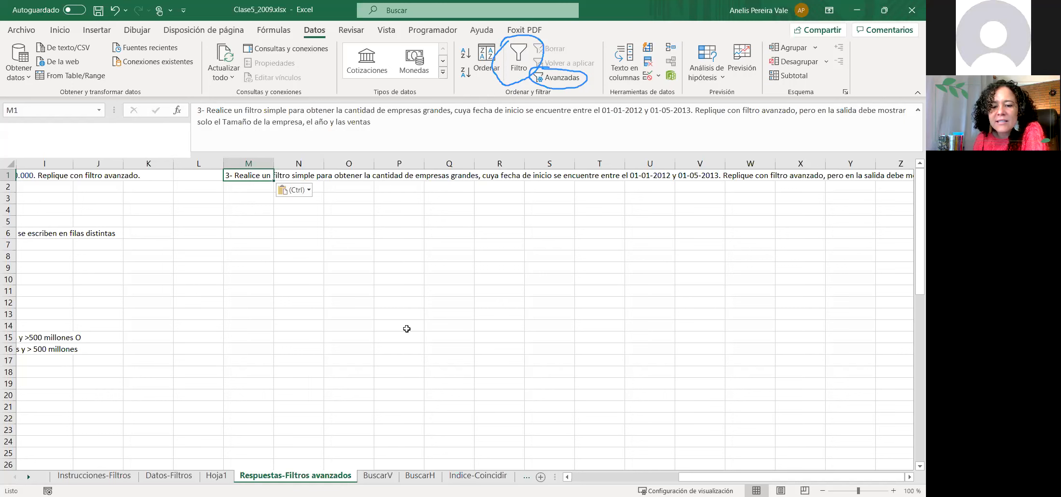
# - Copy the Fecha inicio header and its first date, cells C1:C2, from the Datos-Filtros sheet
pyautogui.click(173, 477)
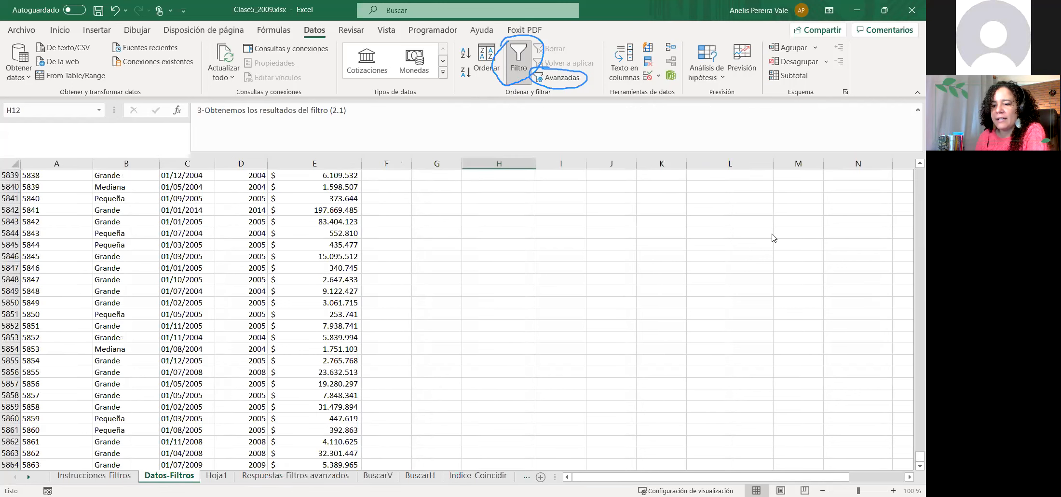
pyautogui.moveTo(914, 461); pyautogui.dragTo(913, 161)
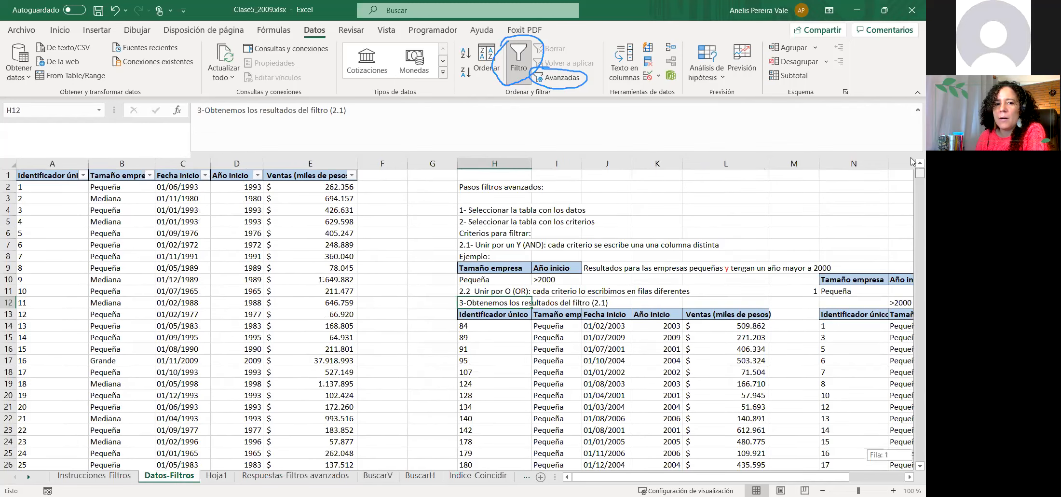
pyautogui.click(183, 176)
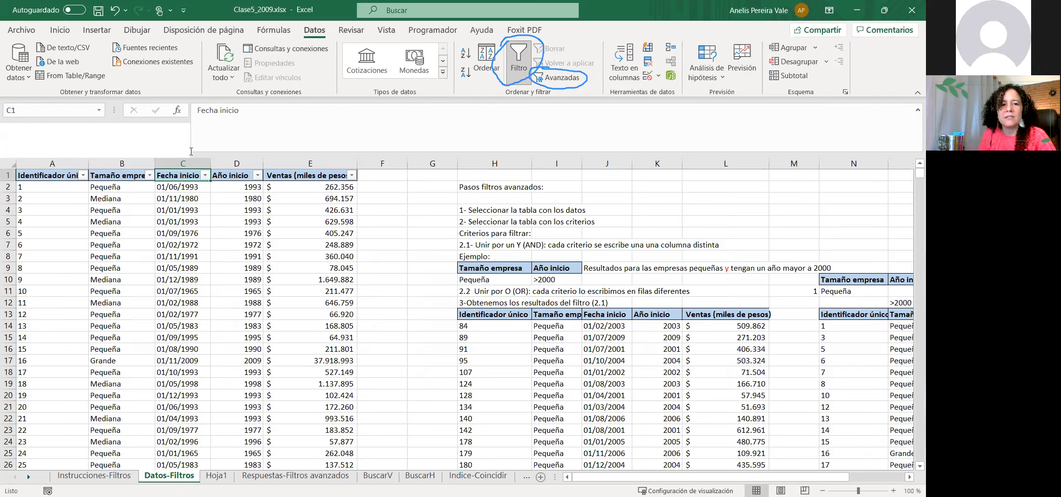
pyautogui.moveTo(172, 175); pyautogui.dragTo(169, 188)
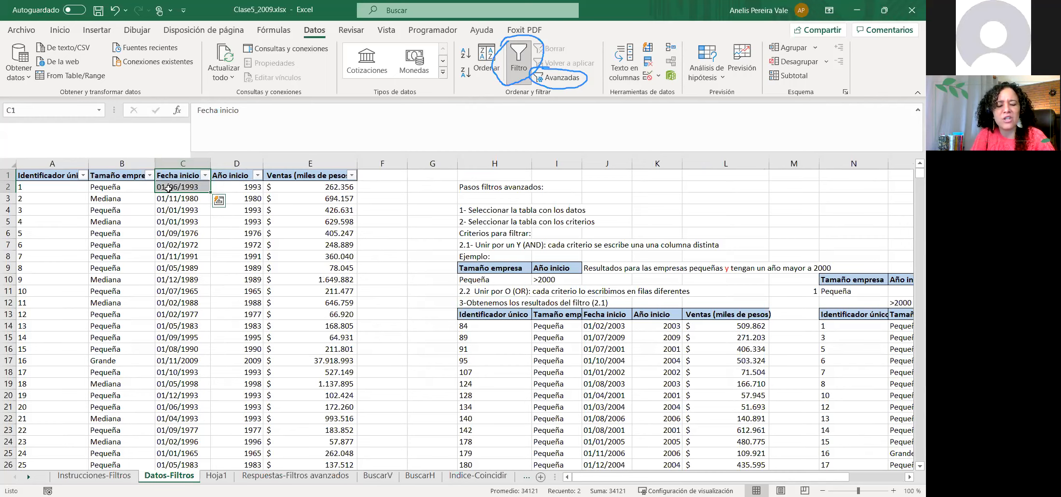
pyautogui.hotkey('ctrl', 'c')
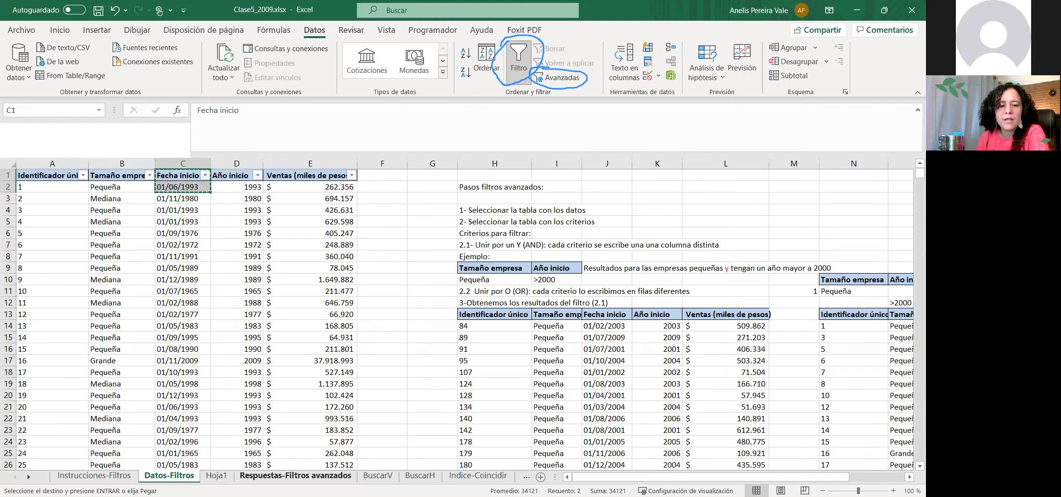
# - Paste the copied Fecha inicio header and date into cells M3:M4 on Respuestas-Filtros avanzados
pyautogui.click(296, 476)
pyautogui.click(260, 197)
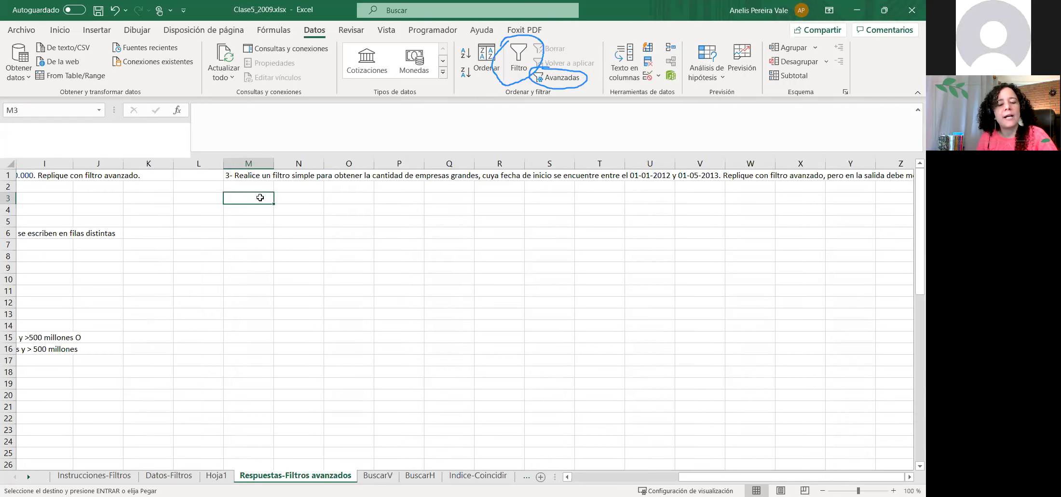
pyautogui.hotkey('ctrl', 'v')
pyautogui.press('ctrl')
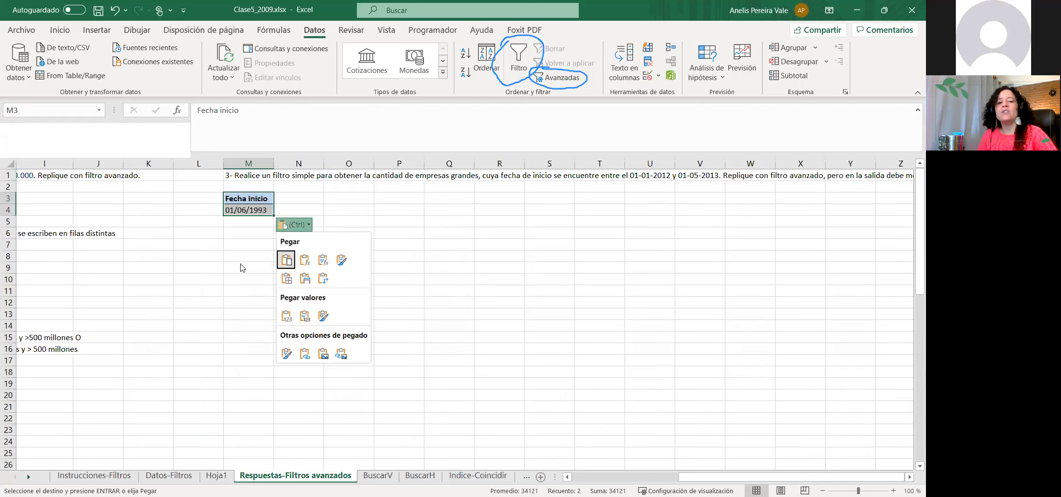
pyautogui.click(249, 208)
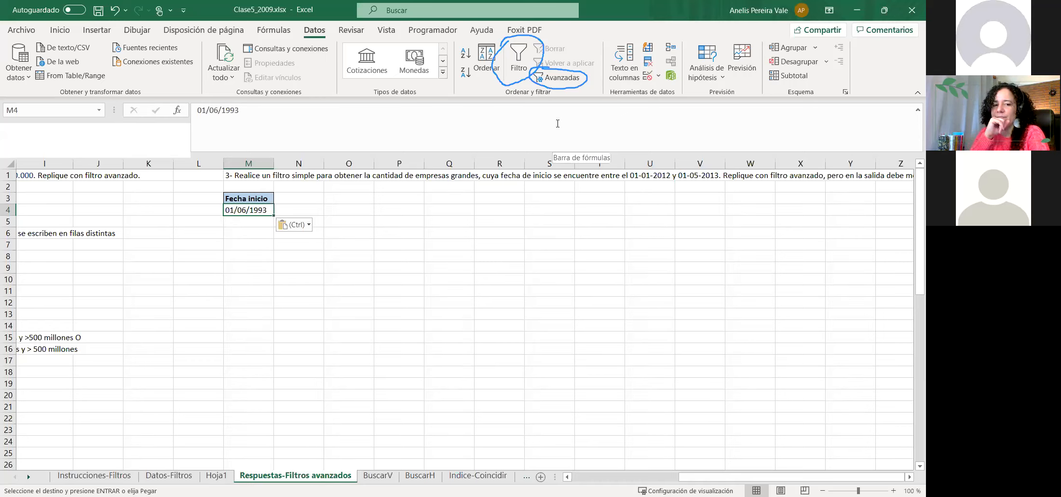
# - Duplicate the Fecha inicio header from cell M3 into cell N3
pyautogui.click(236, 198)
pyautogui.hotkey('ctrl', 'c')
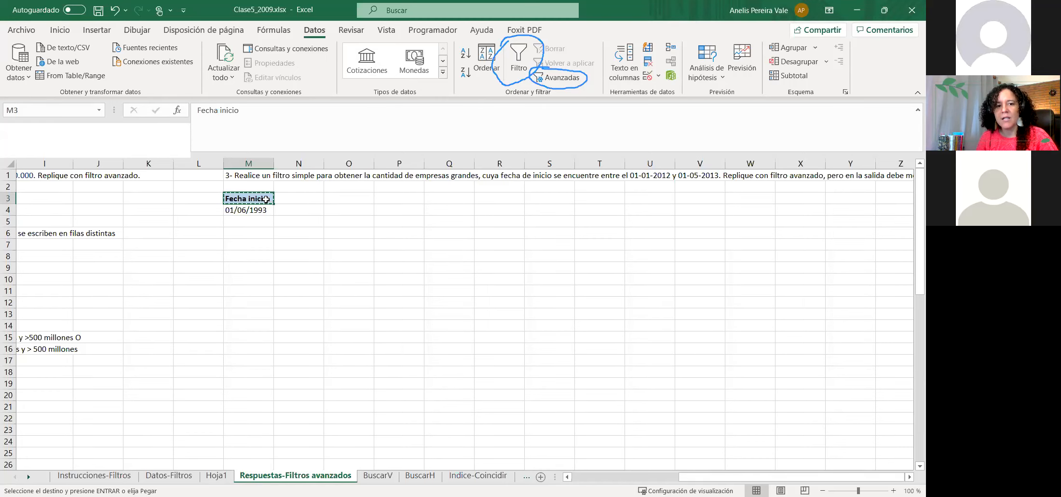
pyautogui.click(295, 200)
pyautogui.hotkey('ctrl', 'v')
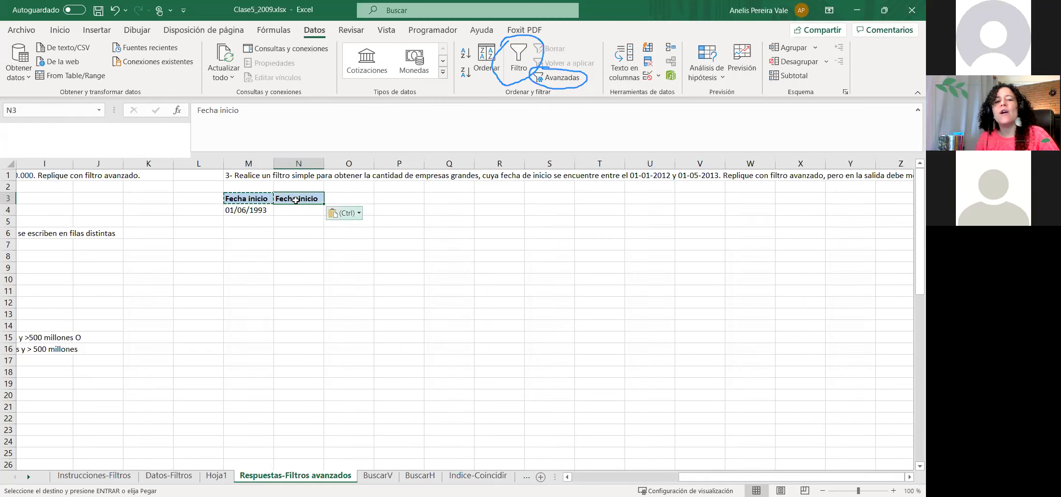
pyautogui.press('ctrl')
pyautogui.press('Escape')
# - Compare the two Fecha inicio criteria headers with the start and end dates in the row 1 instruction
pyautogui.moveTo(253, 200); pyautogui.dragTo(301, 199)
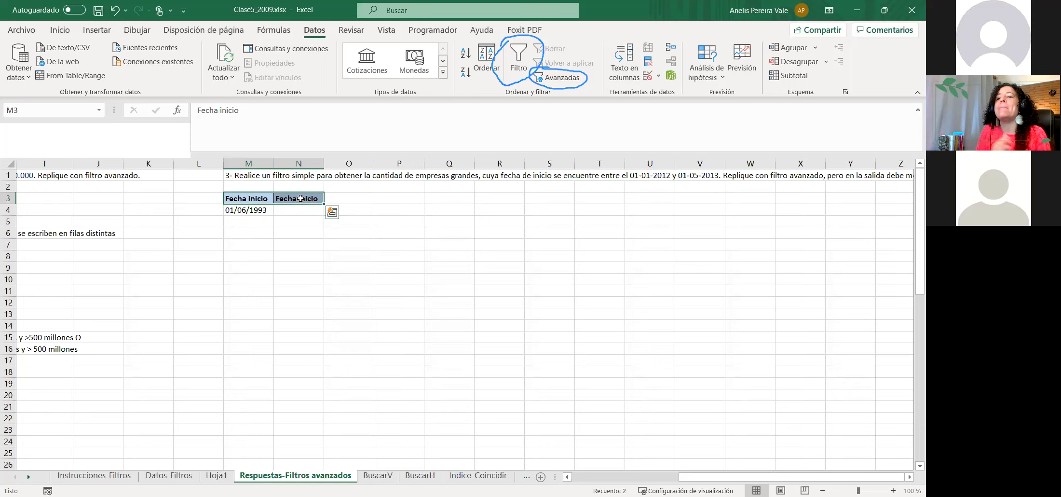
pyautogui.click(260, 198)
pyautogui.click(285, 198)
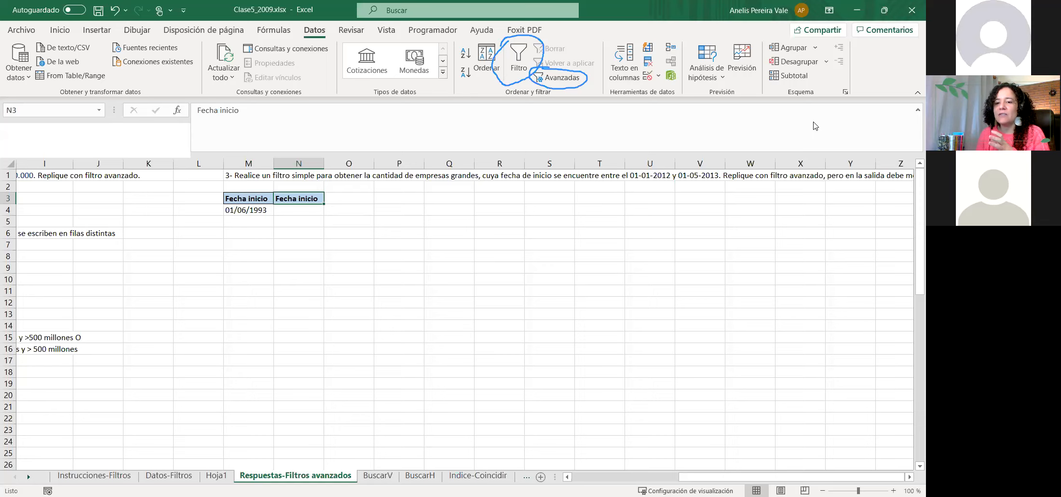
pyautogui.click(633, 176)
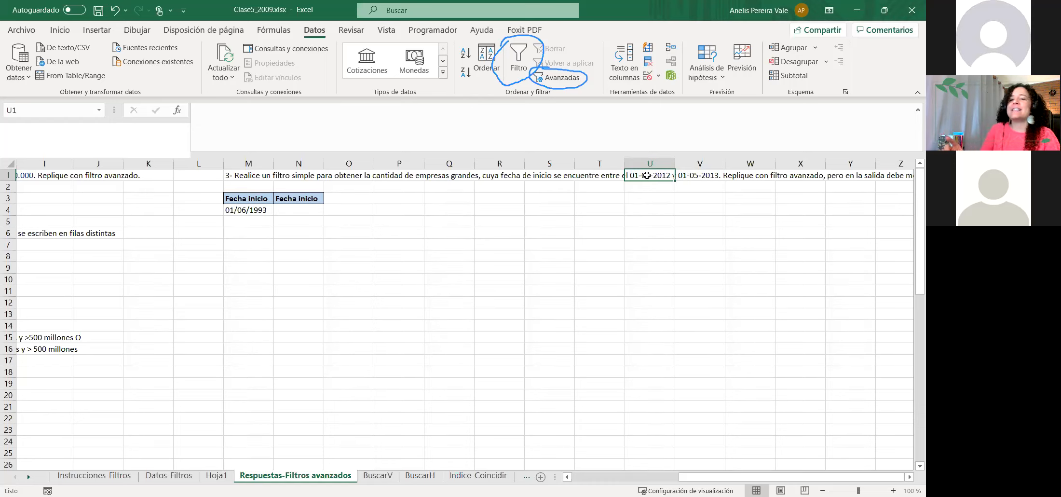
pyautogui.click(700, 174)
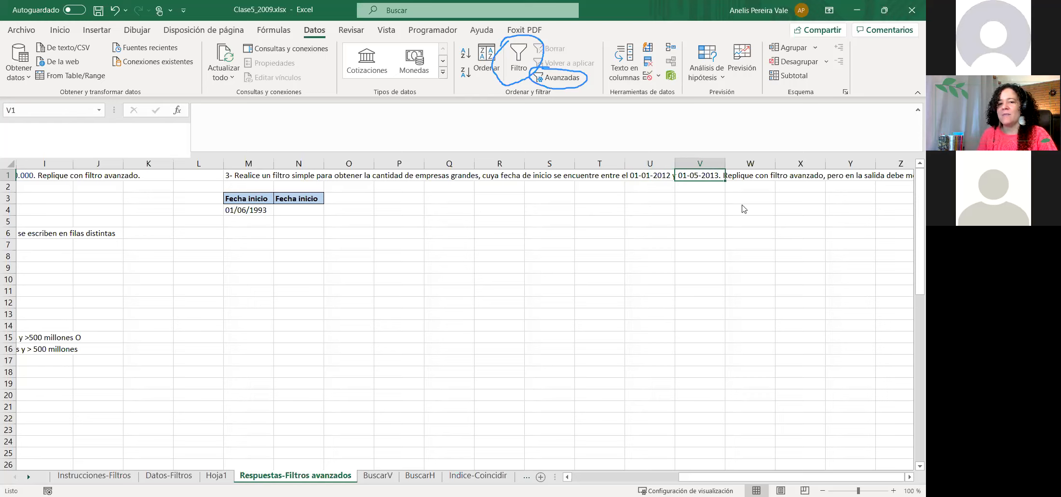
# - Write the question "Cómo verificar que un valor (numérico, fecha..) se encuentre dentro de un rango?" in cell R4
pyautogui.click(505, 207)
pyautogui.write('Có')
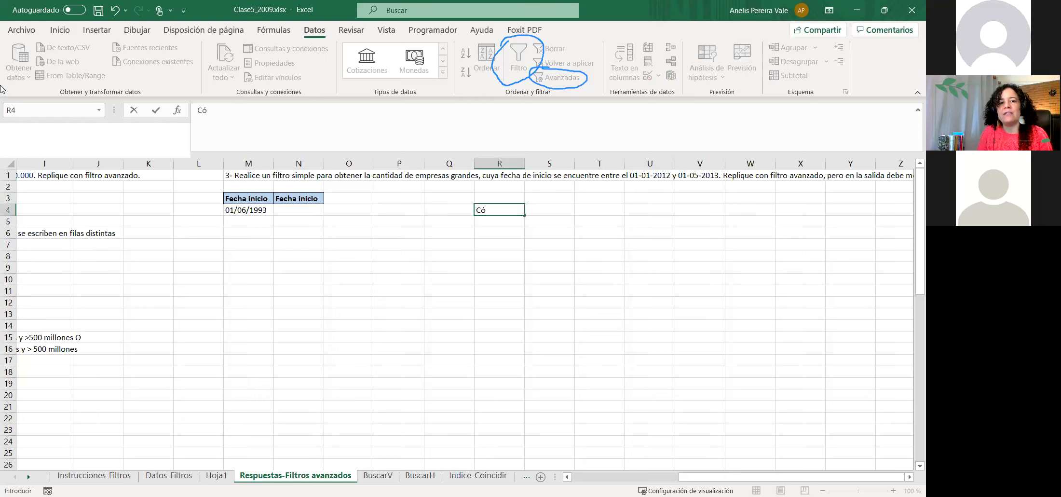
pyautogui.click(236, 105)
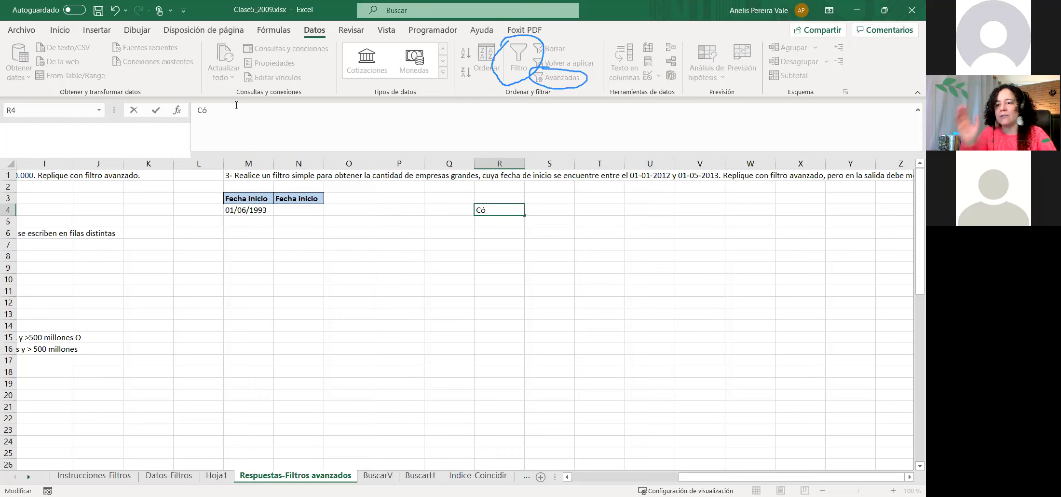
pyautogui.write('o verificar q')
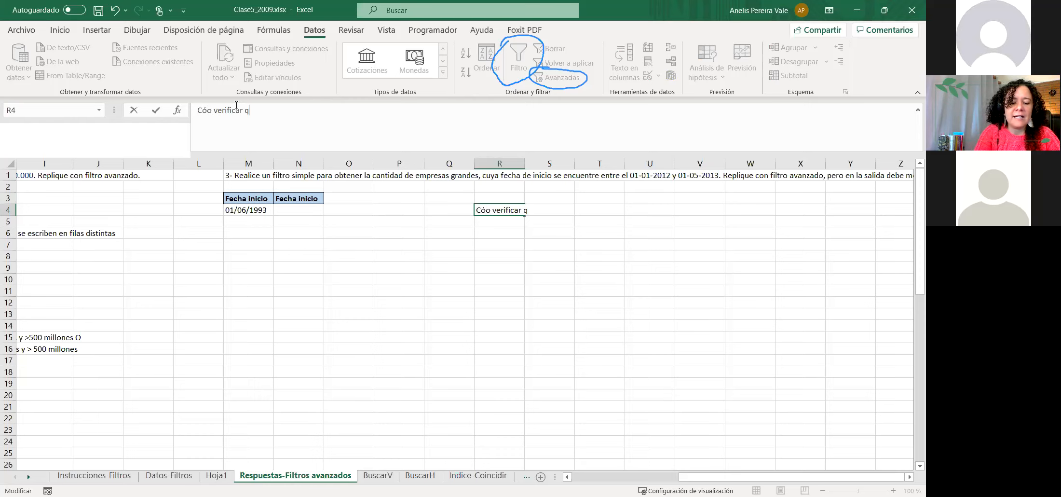
pyautogui.write('ue un valor ')
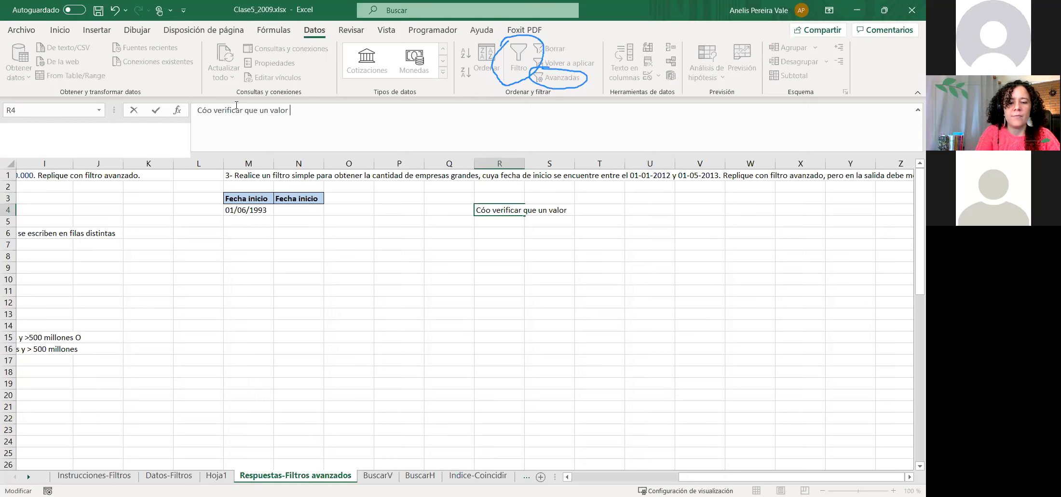
pyautogui.write('(num')
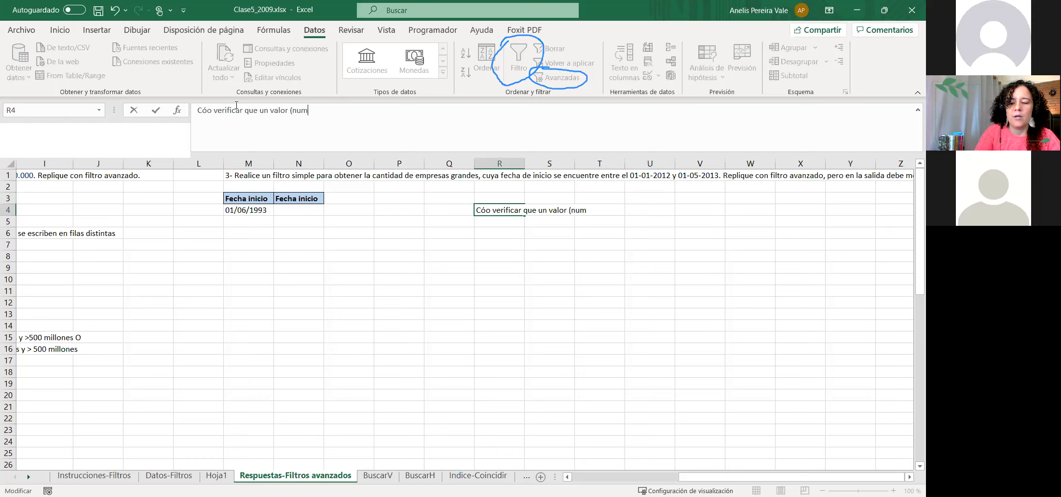
pyautogui.write('érico, fecha')
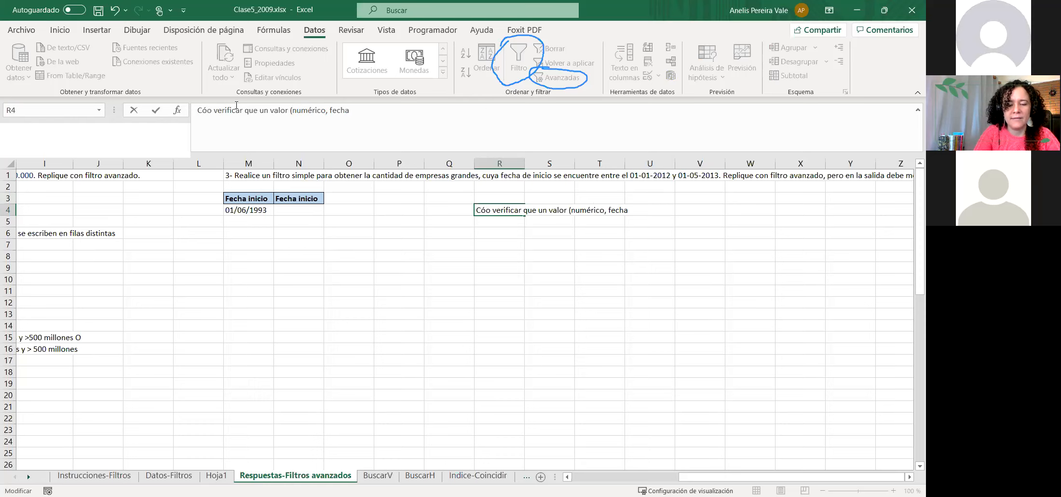
pyautogui.write('..) se e')
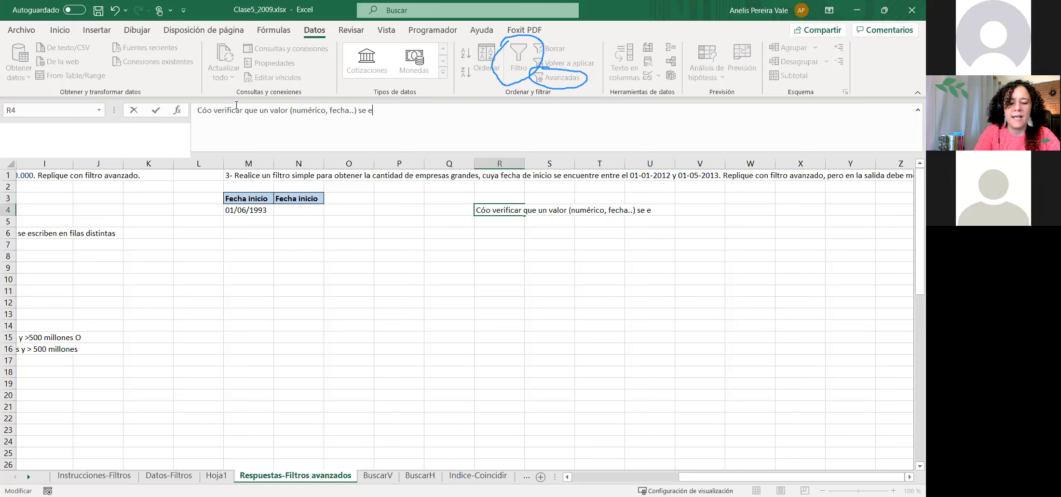
pyautogui.write('ncuentre dentro de u')
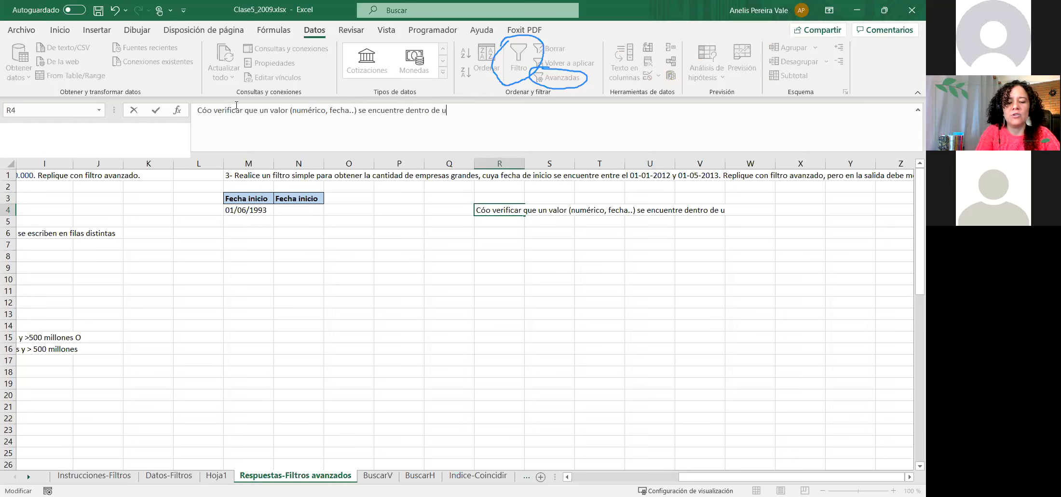
pyautogui.write('n rango?')
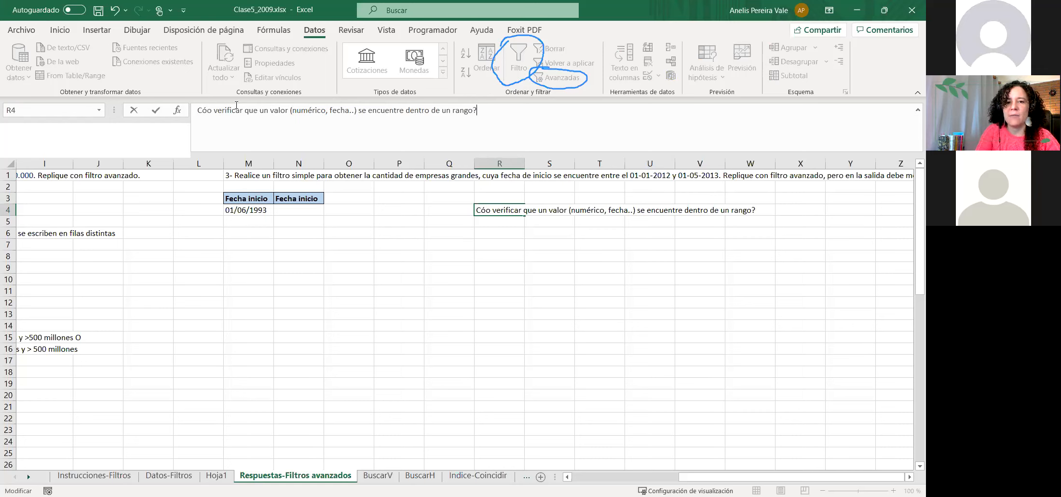
pyautogui.press('Return')
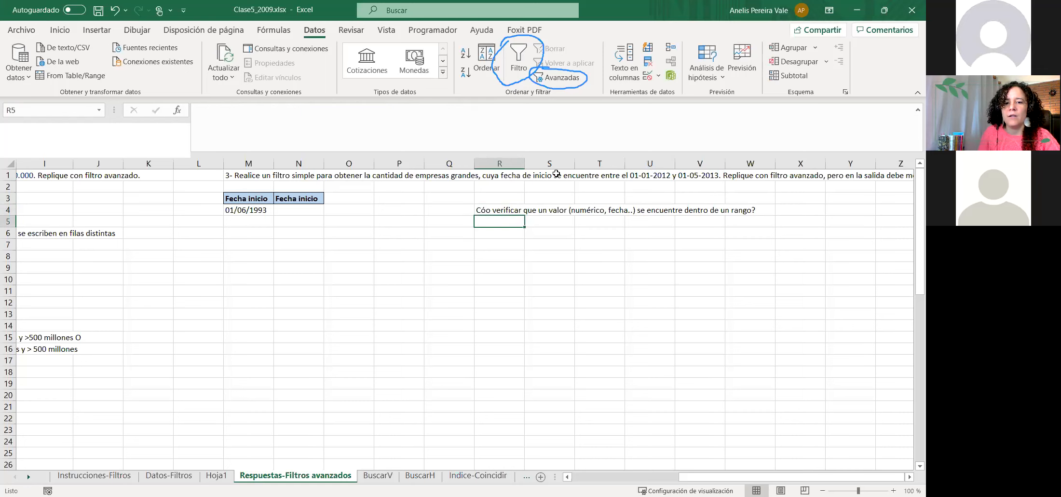
pyautogui.click(496, 213)
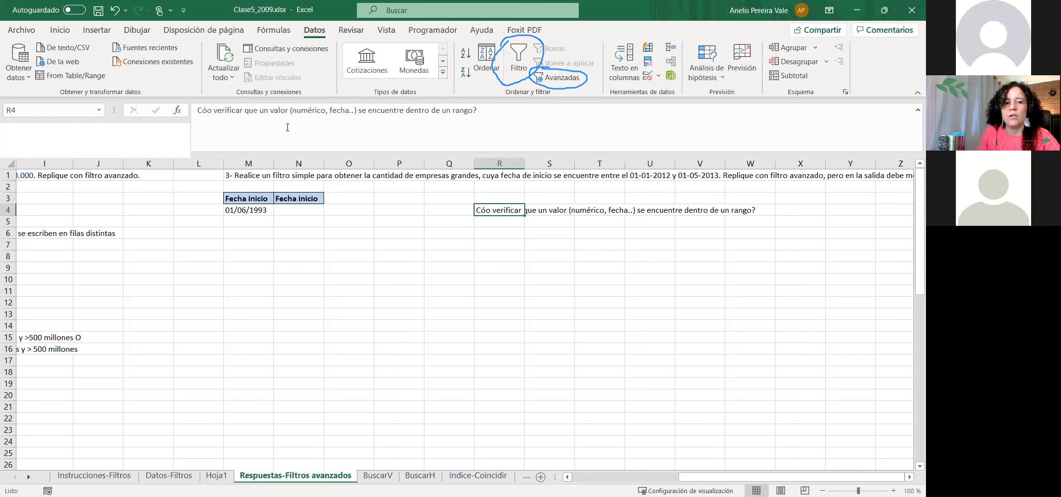
pyautogui.click(203, 110)
pyautogui.write('m')
# - Write "Verificamos que el valor dado sea mayor que el menor valor Y menos que el mayor valor" in cell R5
pyautogui.click(496, 223)
pyautogui.write('Verificamos q')
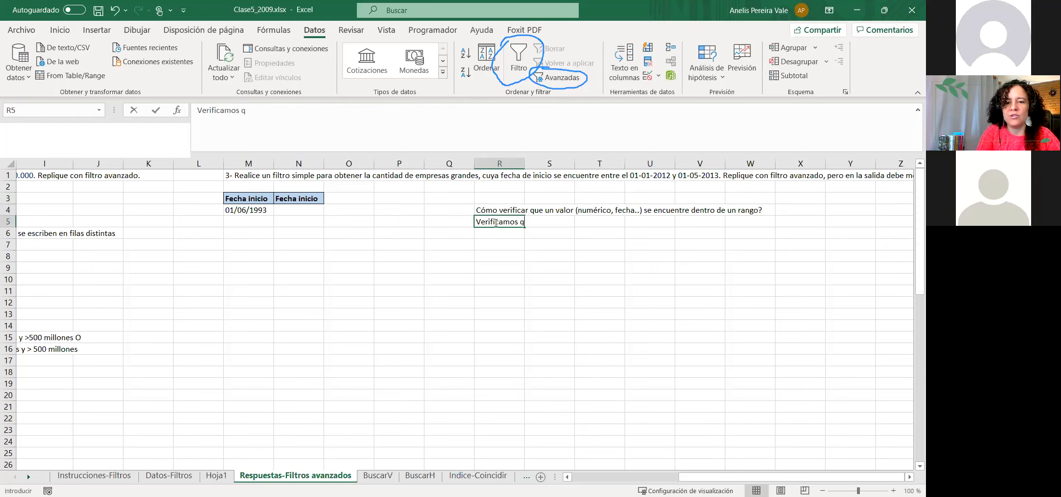
pyautogui.write('ue el valor dado sea mayor que el ')
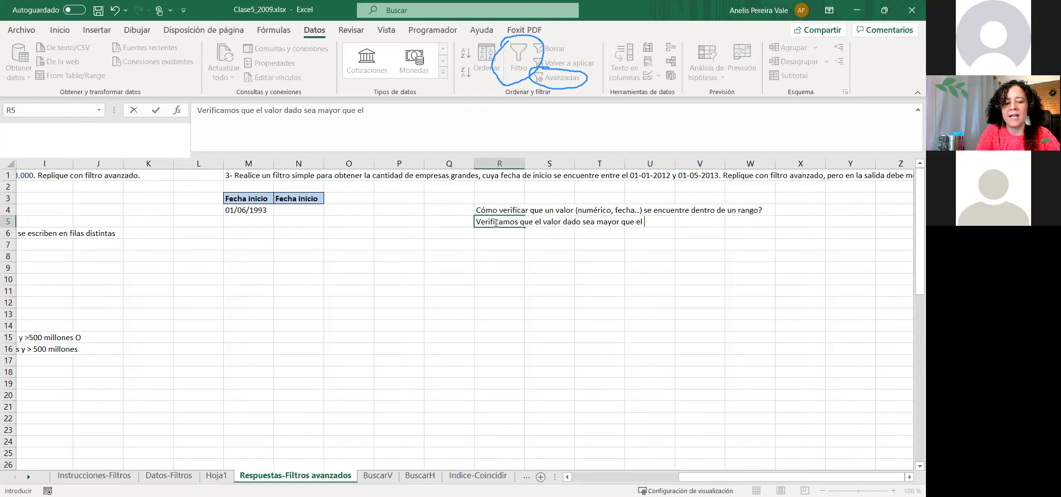
pyautogui.write('menor')
pyautogui.write(' va')
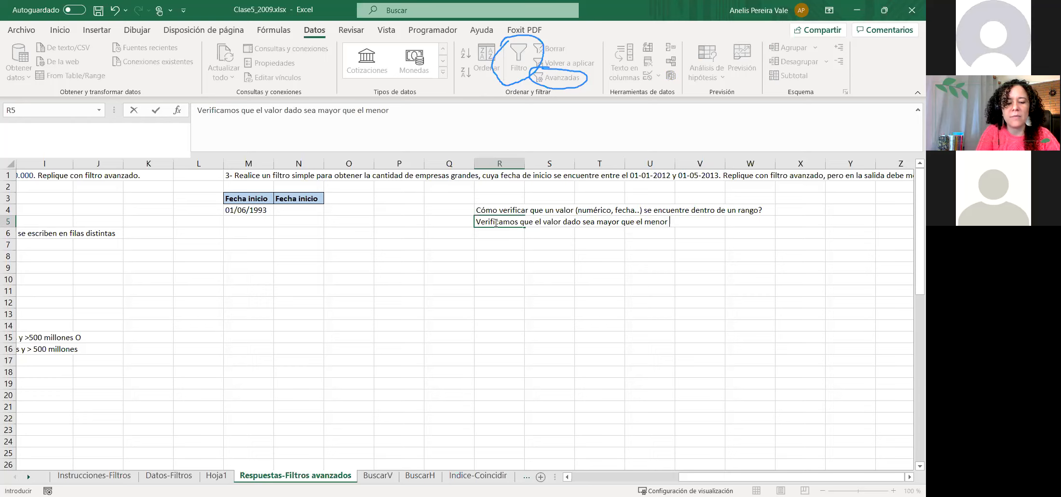
pyautogui.write('lor')
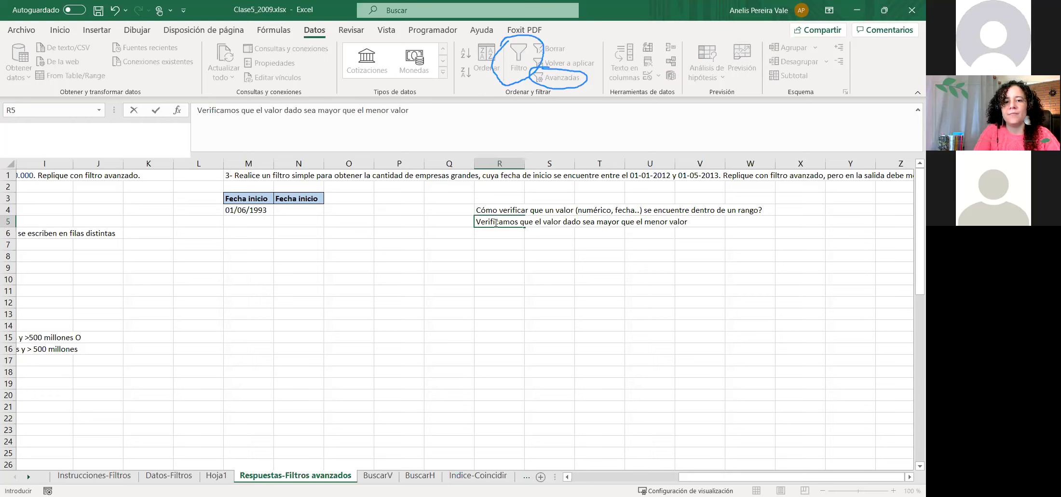
pyautogui.write(' Y menos que e')
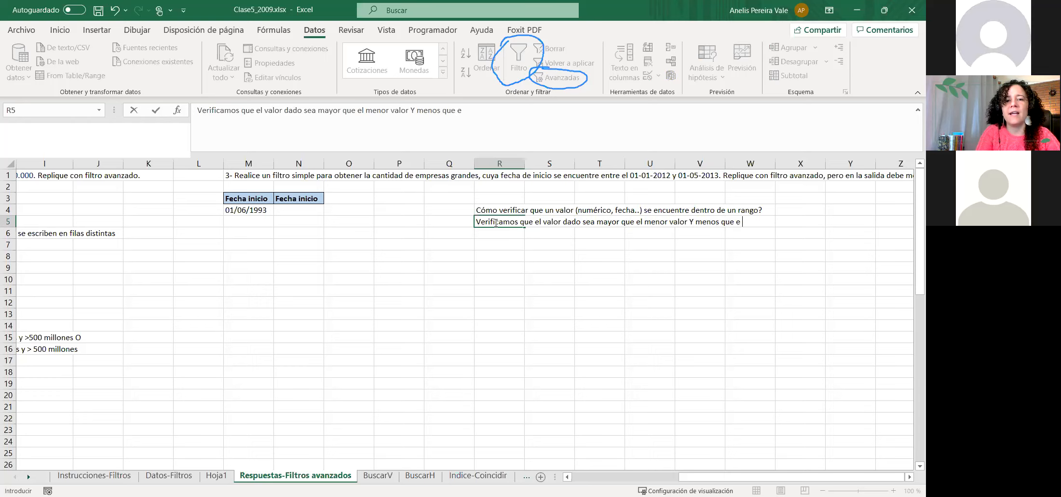
pyautogui.write('l mayor valor')
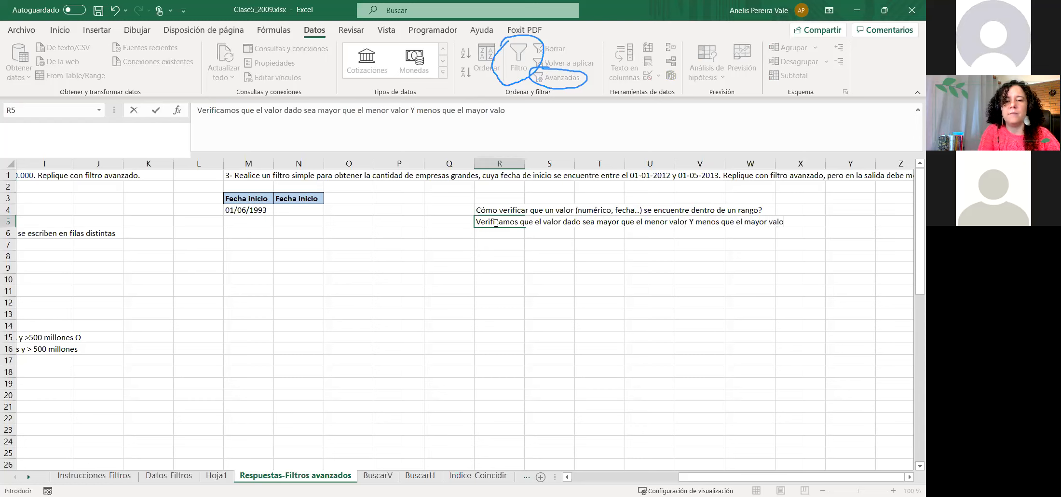
pyautogui.press('Return')
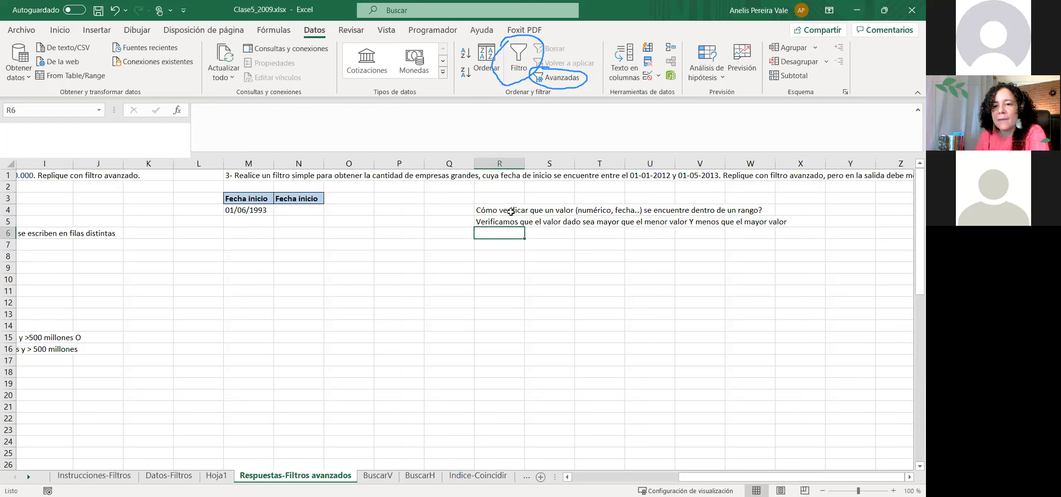
# - Set the first Fecha inicio criterion in cell M4 to 01/01/2012
pyautogui.click(636, 172)
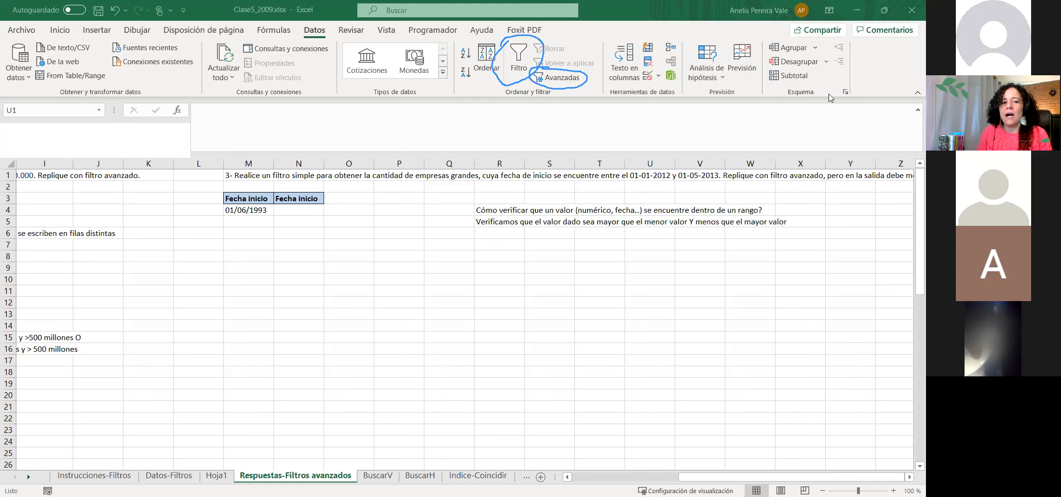
pyautogui.click(247, 210)
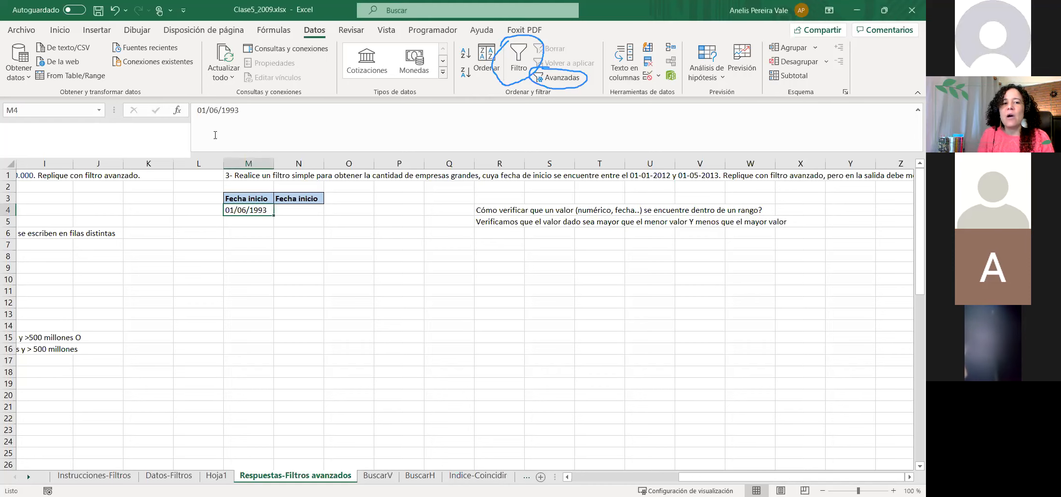
pyautogui.click(219, 110)
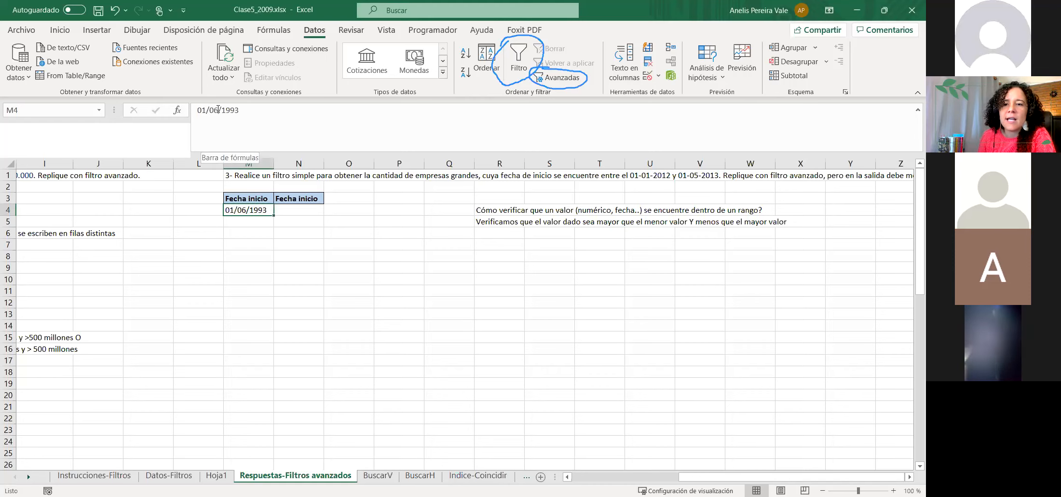
pyautogui.press('BackSpace')
pyautogui.write('1')
pyautogui.press('Right')
pyautogui.press('Right')
pyautogui.press('Right')
pyautogui.press('Right')
pyautogui.press('Right')
pyautogui.press('BackSpace')
pyautogui.press('BackSpace')
pyautogui.press('BackSpace')
pyautogui.press('BackSpace')
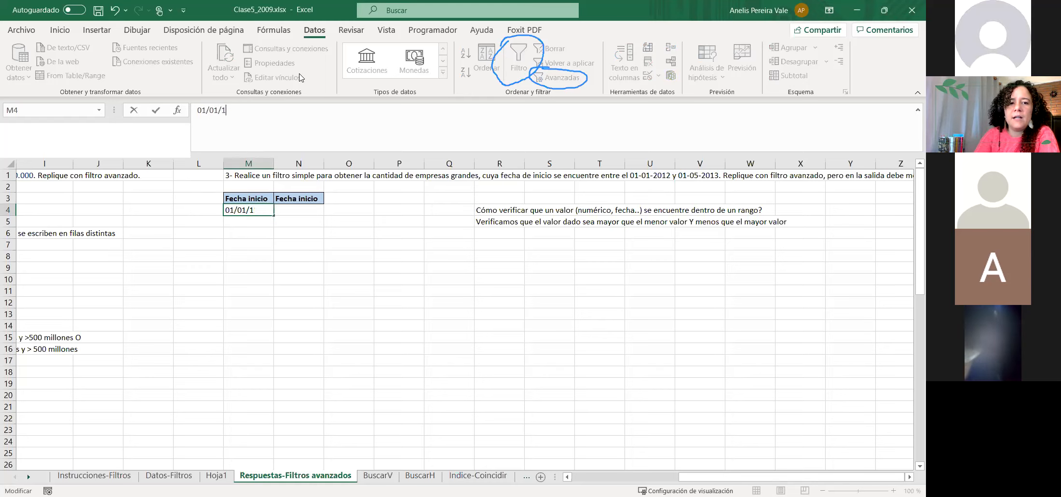
pyautogui.write('2012')
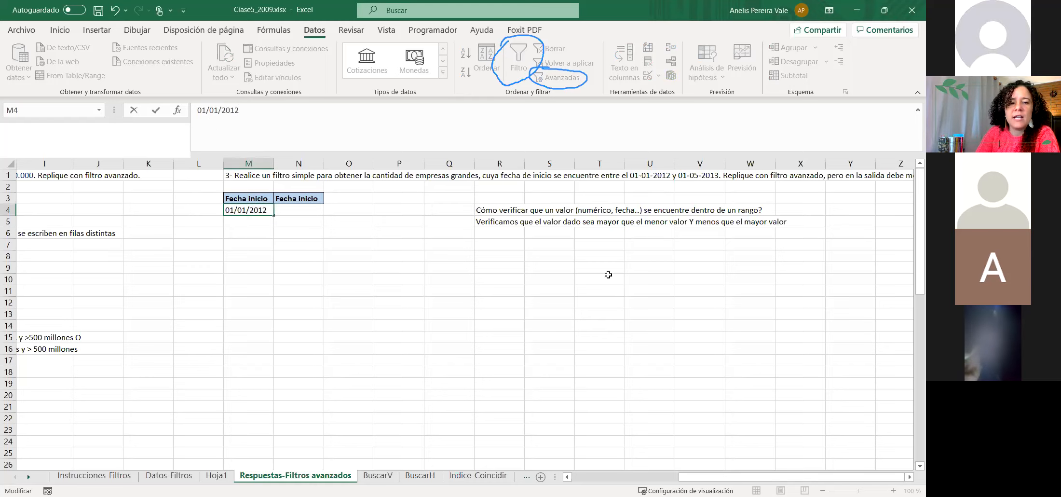
pyautogui.press('Return')
# - Fill the date from M4 into N4 and change the second Fecha inicio criterion to 01/05/2013
pyautogui.click(272, 213)
pyautogui.moveTo(273, 217); pyautogui.dragTo(301, 212)
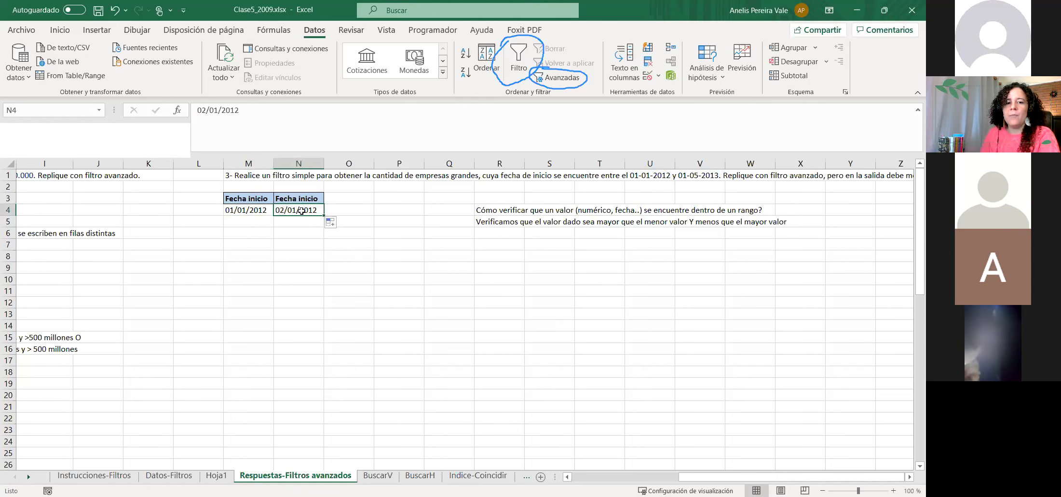
pyautogui.click(212, 104)
pyautogui.press('BackSpace')
pyautogui.write('1')
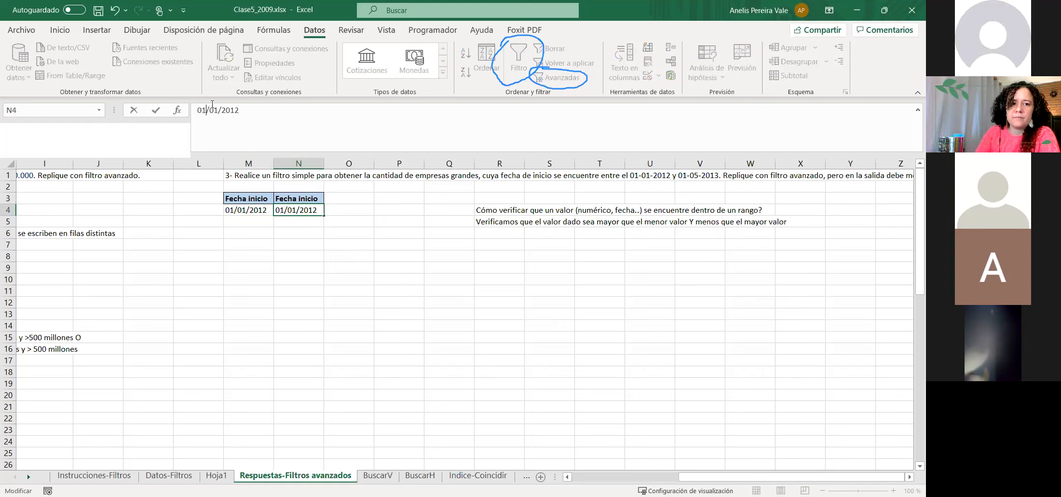
pyautogui.press('Delete')
pyautogui.write('5')
pyautogui.press('Right')
pyautogui.press('Right')
pyautogui.press('BackSpace')
pyautogui.write('3')
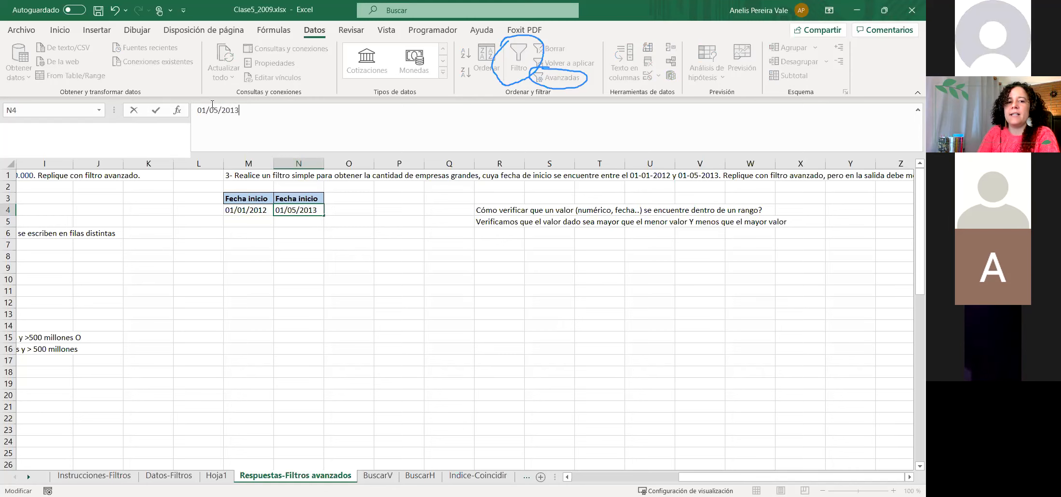
pyautogui.press('Return')
pyautogui.moveTo(248, 195); pyautogui.dragTo(299, 209)
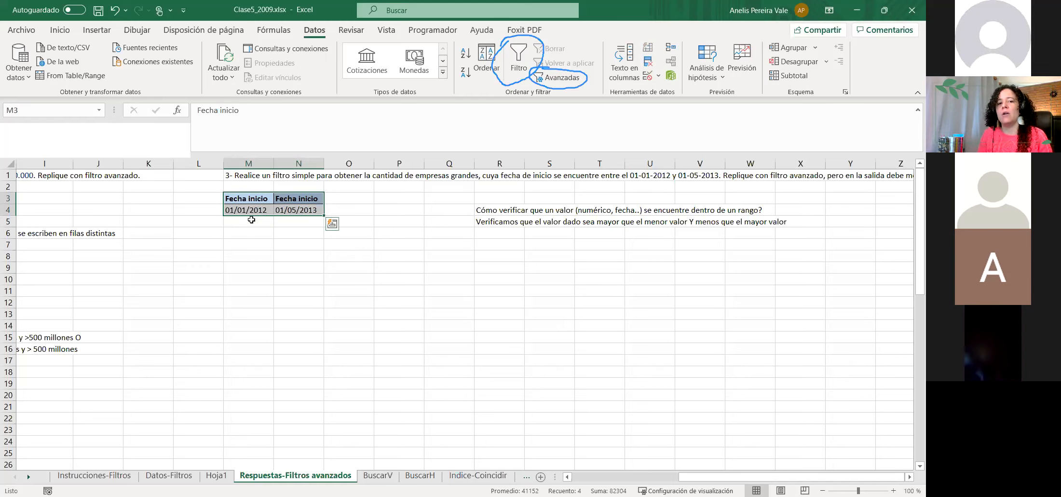
pyautogui.click(305, 236)
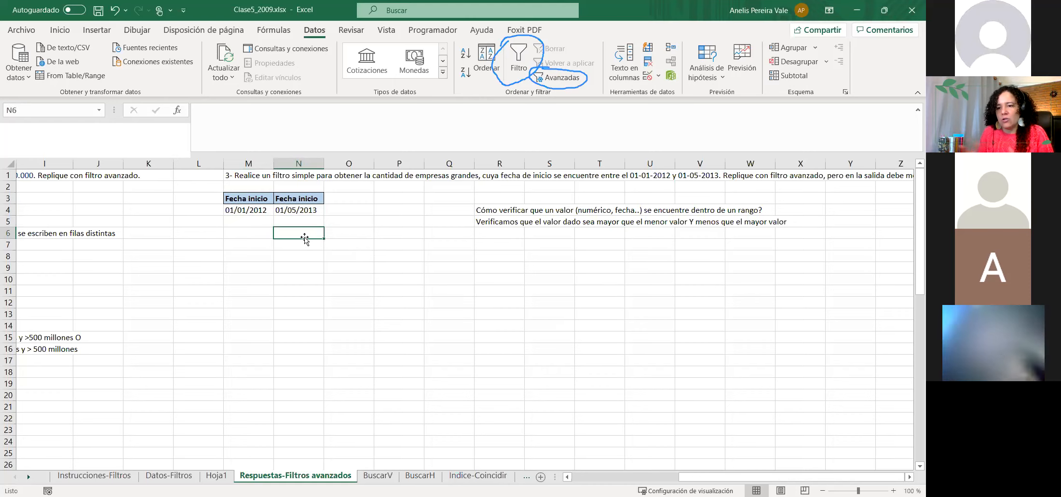
pyautogui.click(251, 225)
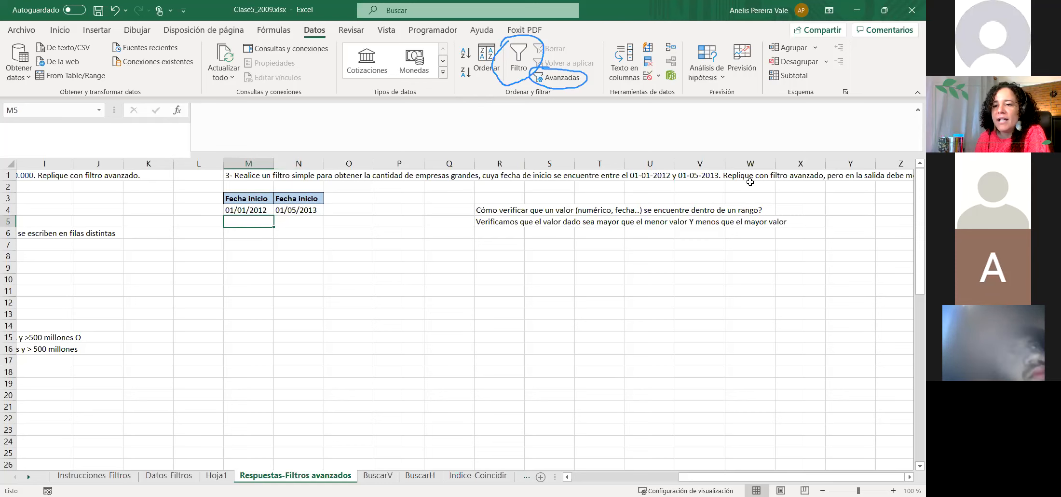
# - Check the exercise 3 instruction in M1 and copy the Datos-Filtros header row A1:E1 to M7:Q7 of Respuestas-Filtros avanzados
pyautogui.click(230, 176)
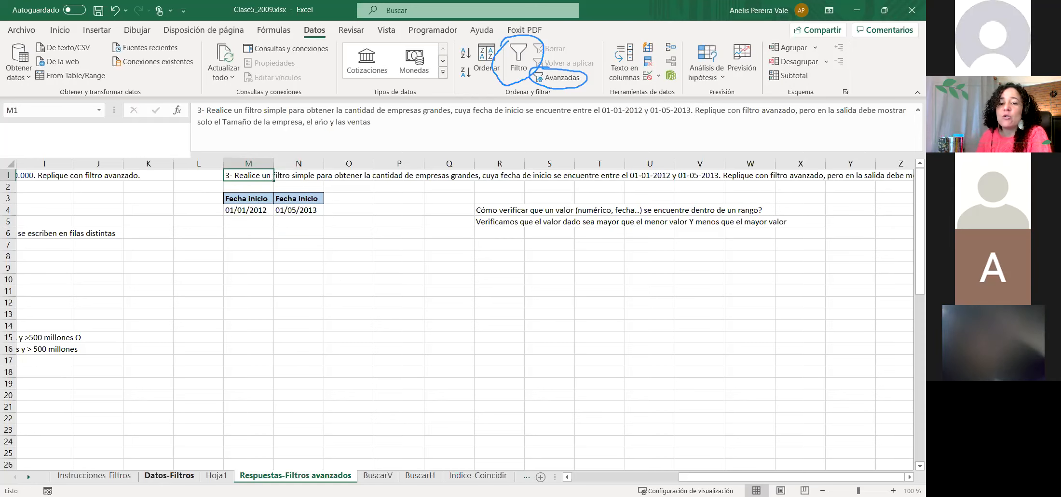
pyautogui.click(167, 476)
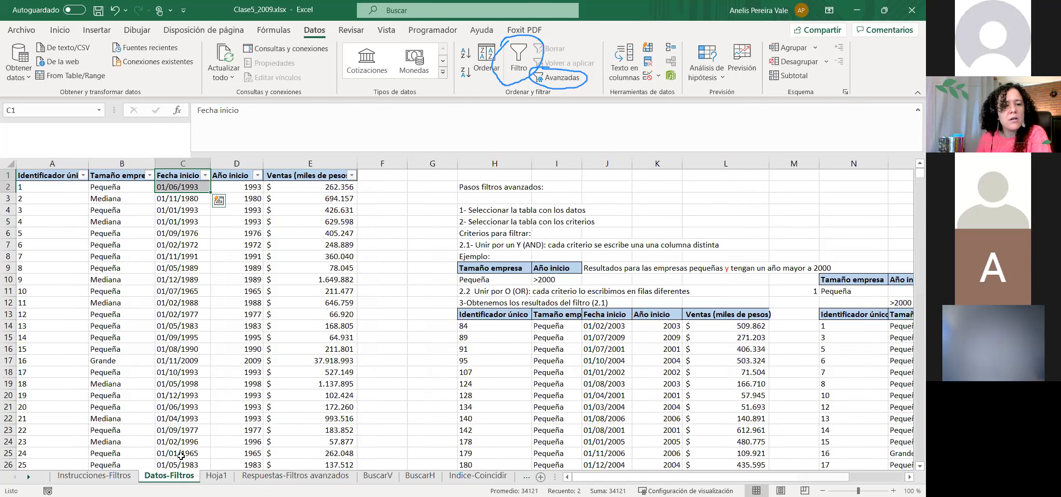
pyautogui.moveTo(35, 176); pyautogui.dragTo(345, 176)
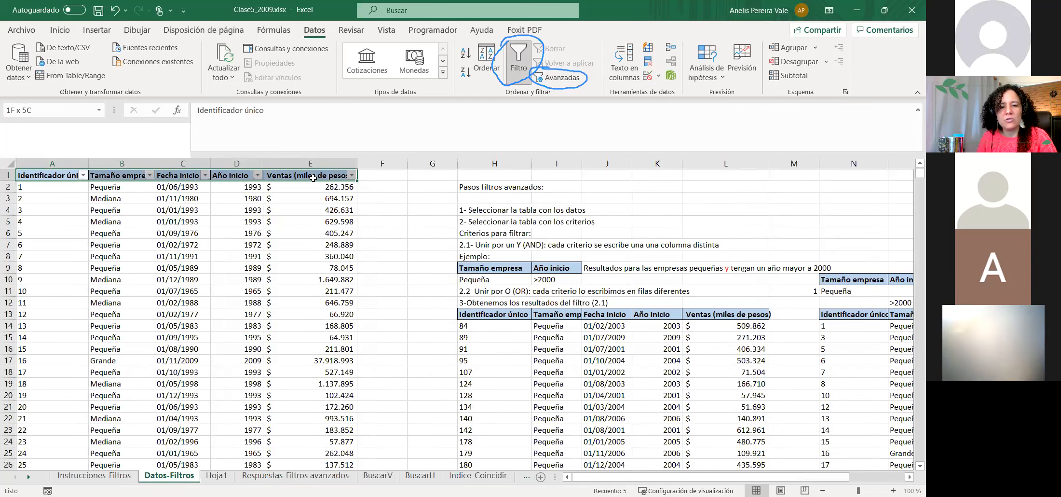
pyautogui.hotkey('ctrl', 'c')
pyautogui.click(281, 476)
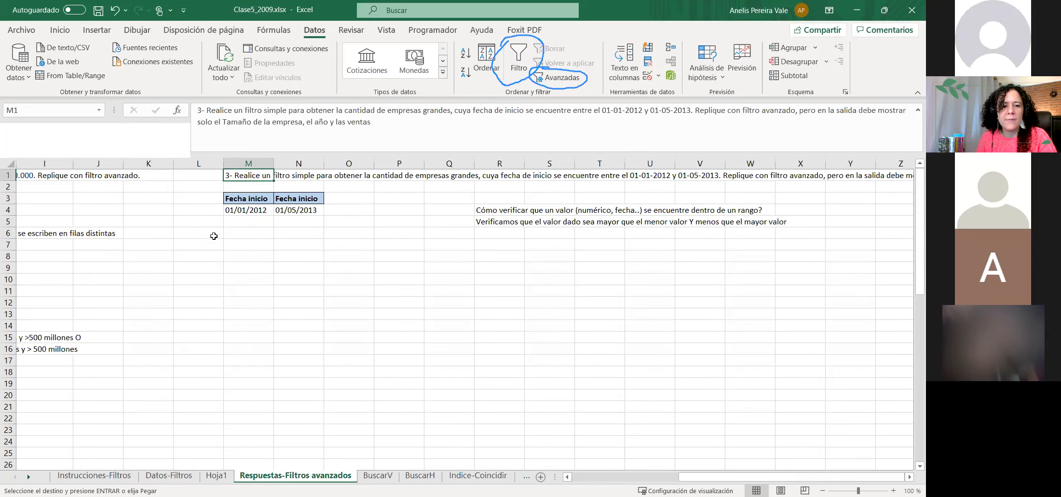
pyautogui.click(246, 235)
pyautogui.click(267, 243)
pyautogui.hotkey('ctrl', 'v')
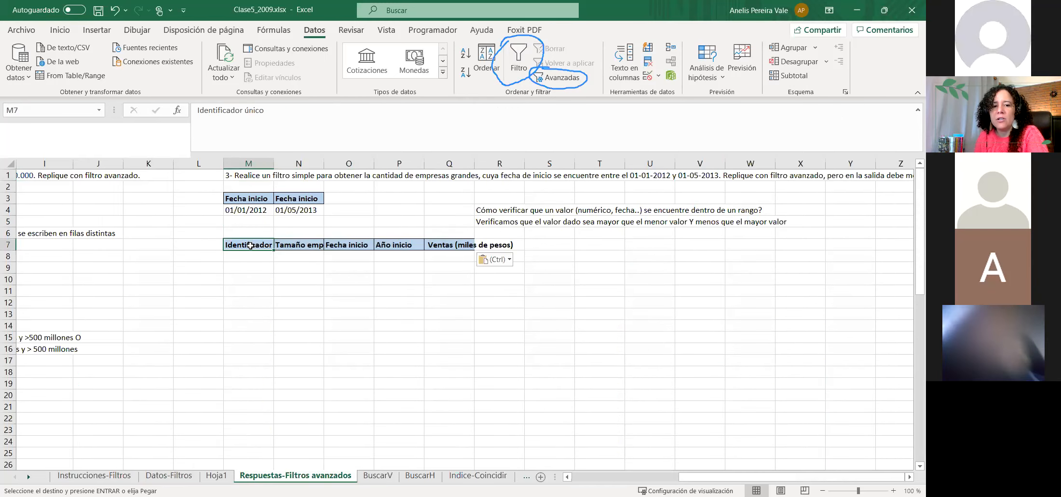
# - Remove the Identificador único and Fecha inicio output headers and move Año inicio and Ventas (miles de pesos) to O7:P7
pyautogui.press('Delete')
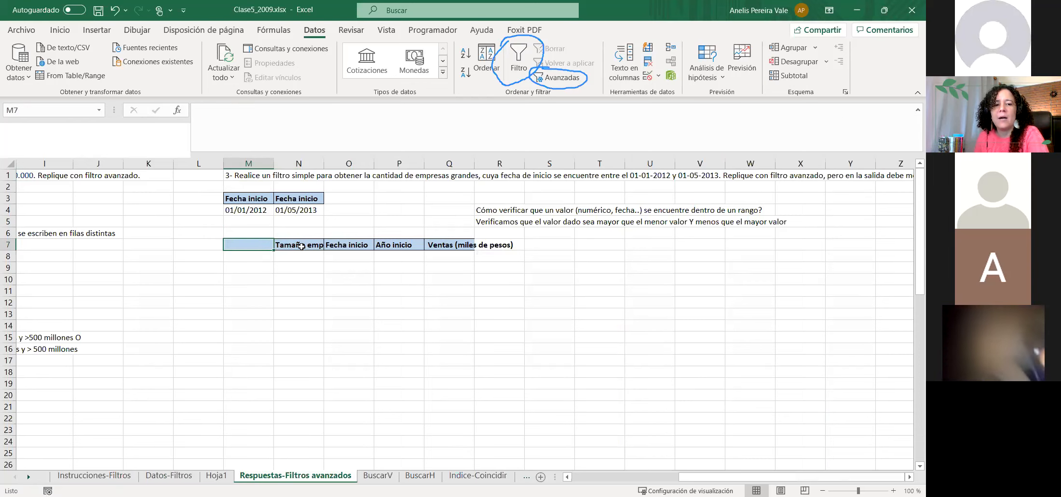
pyautogui.click(354, 245)
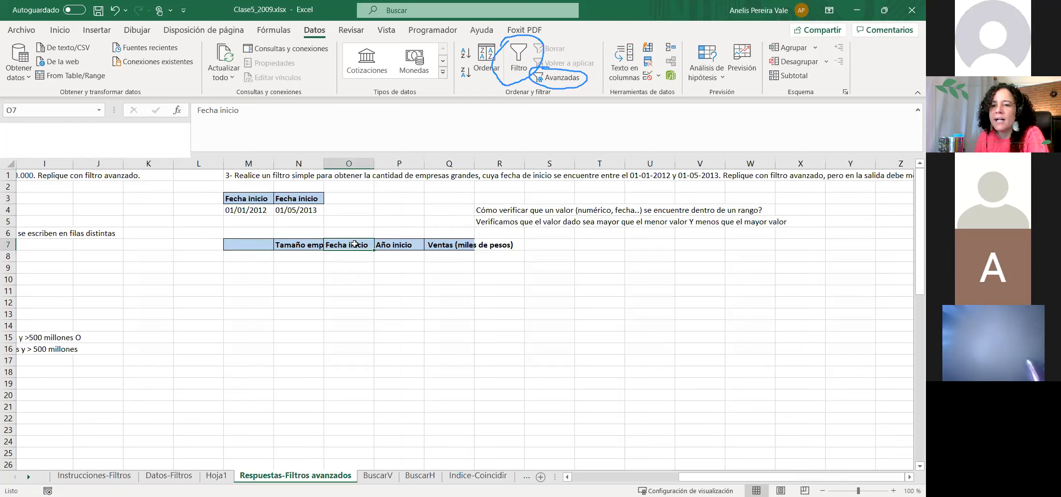
pyautogui.click(246, 175)
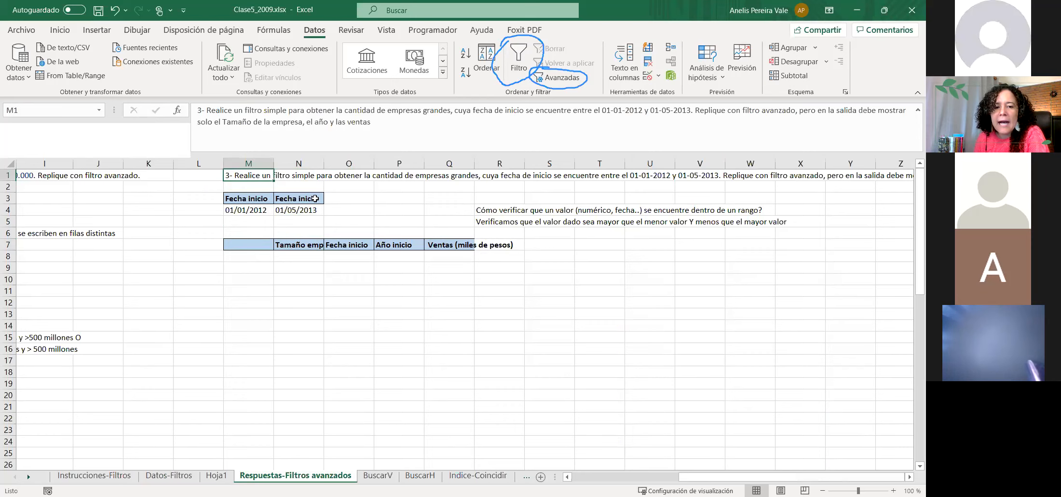
pyautogui.click(353, 245)
pyautogui.press('Delete')
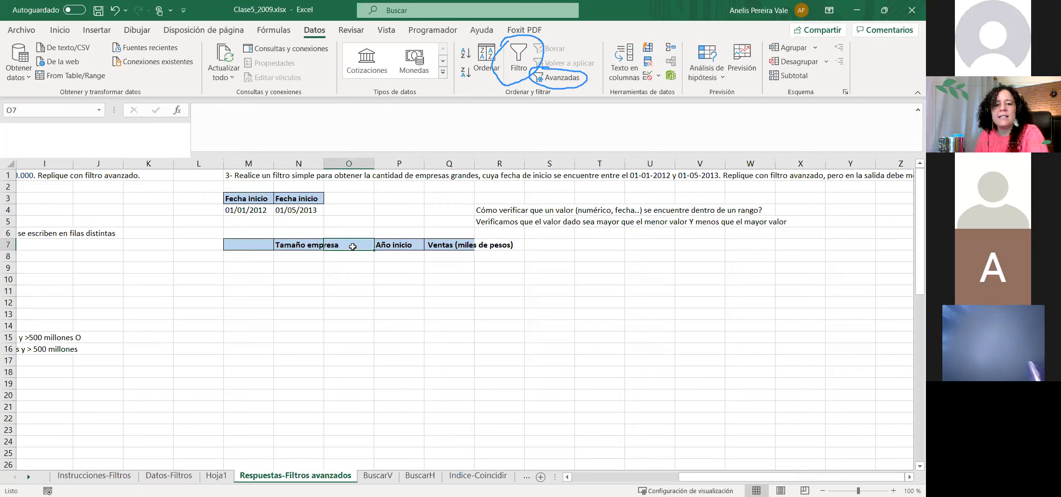
pyautogui.moveTo(387, 245)
pyautogui.mouseDown()
pyautogui.moveTo(450, 243)
pyautogui.moveTo(401, 250)
pyautogui.mouseUp()
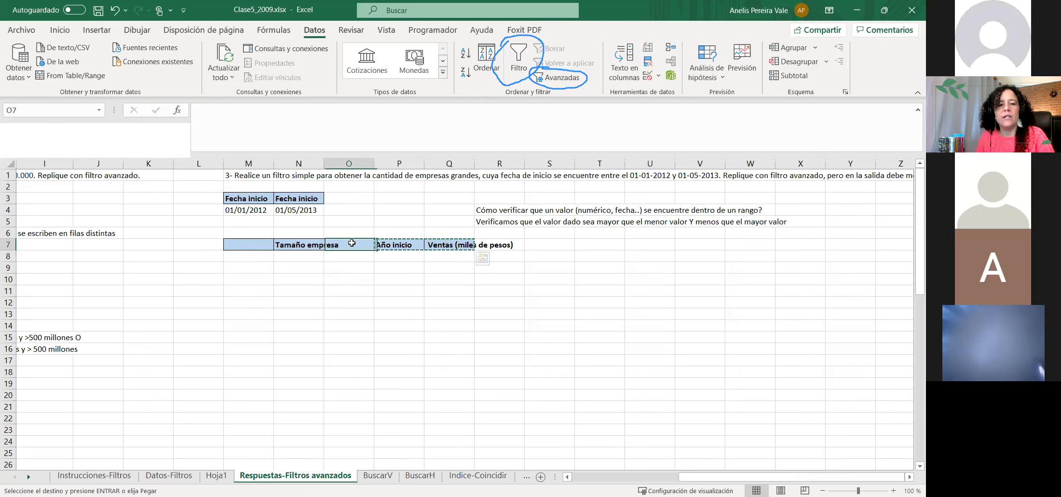
pyautogui.moveTo(349, 298); pyautogui.dragTo(348, 291)
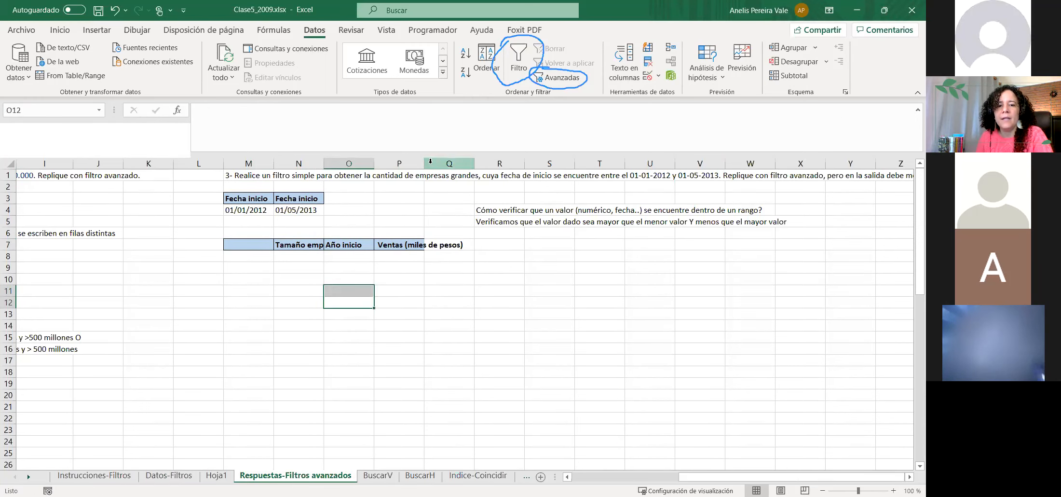
# - Widen columns P and N for their header text and clear the leftover header formatting from cell M7
pyautogui.moveTo(423, 164); pyautogui.dragTo(451, 164)
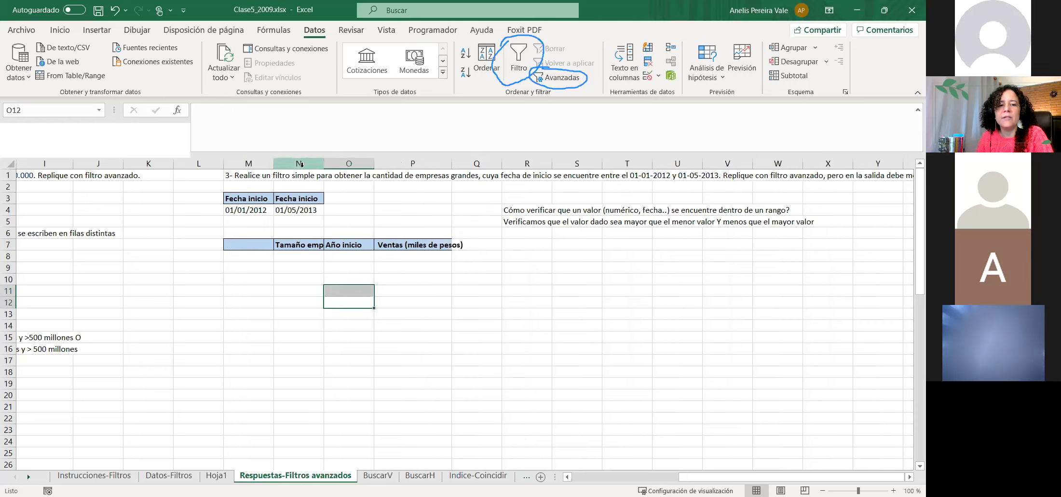
pyautogui.moveTo(325, 167); pyautogui.dragTo(349, 167)
pyautogui.click(260, 255)
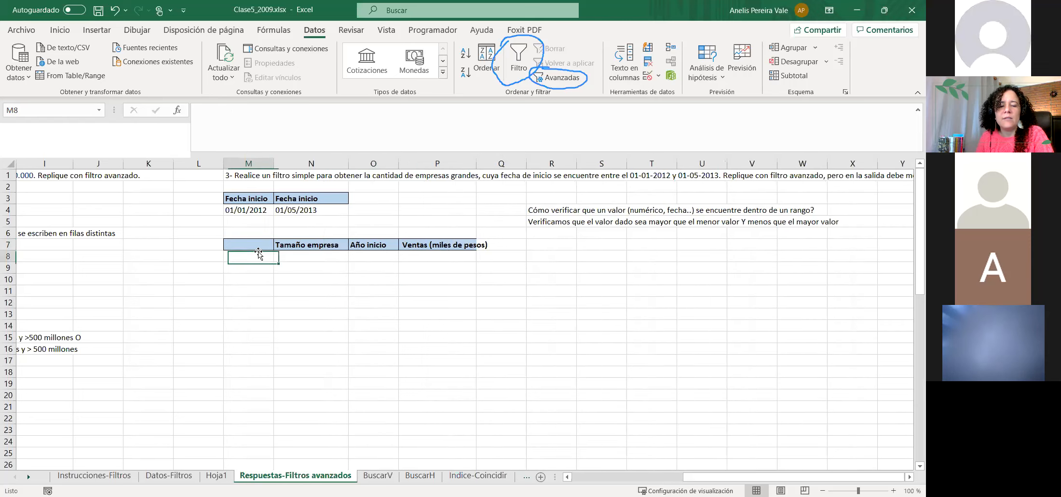
pyautogui.moveTo(274, 261); pyautogui.dragTo(269, 244)
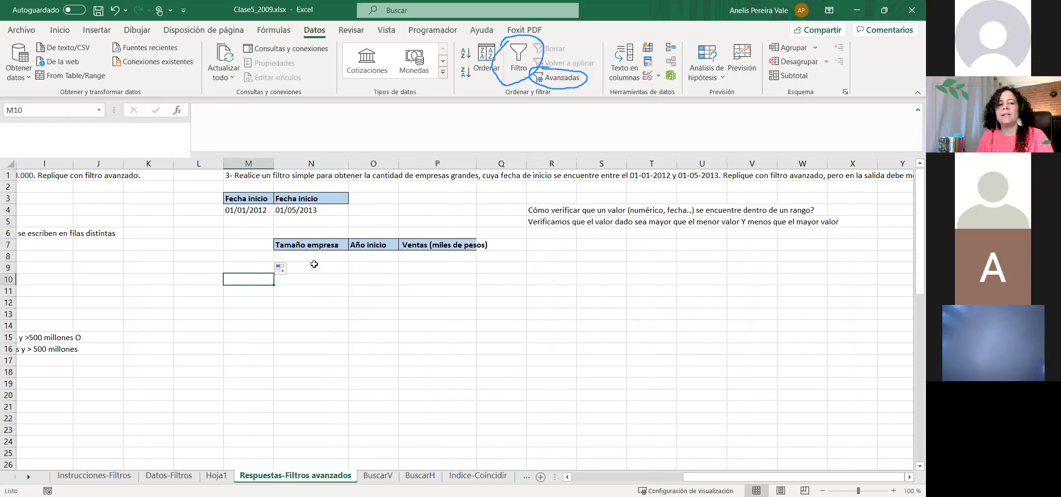
pyautogui.click(302, 257)
pyautogui.click(551, 80)
pyautogui.click(468, 295)
# - Start an advanced filter from cells N6:N7 and set its list range to A1:E5864 on the Datos-Filtros sheet
pyautogui.moveTo(311, 245)
pyautogui.mouseDown()
pyautogui.moveTo(313, 272)
pyautogui.moveTo(311, 233)
pyautogui.mouseUp()
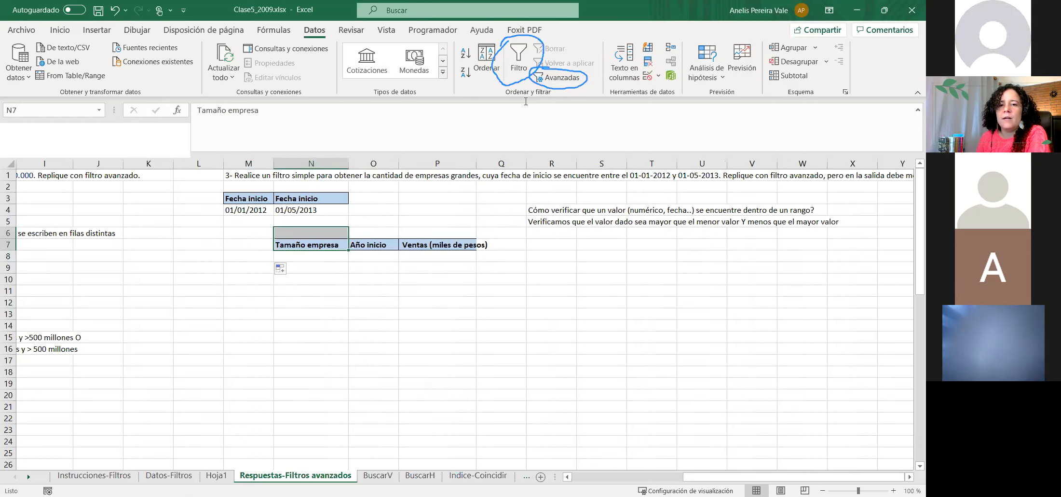
pyautogui.click(554, 85)
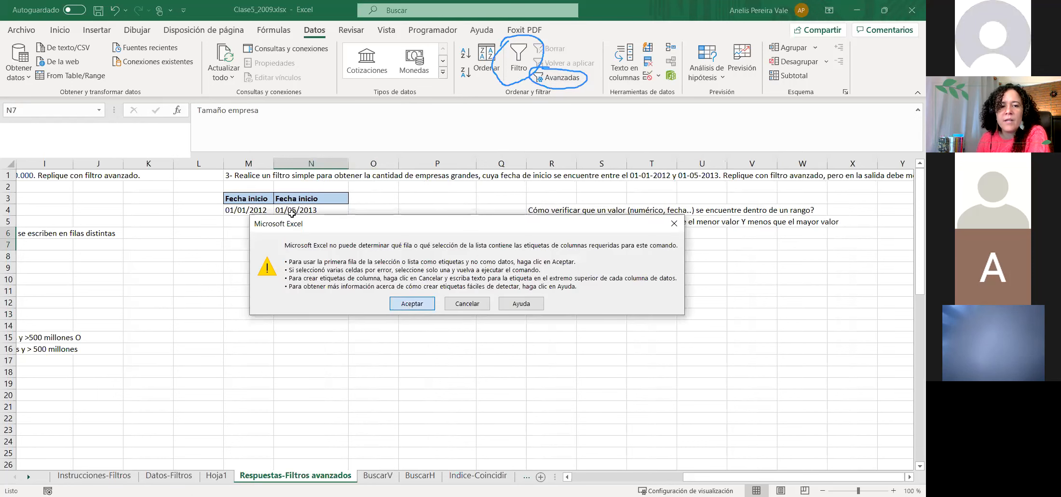
pyautogui.press('Return')
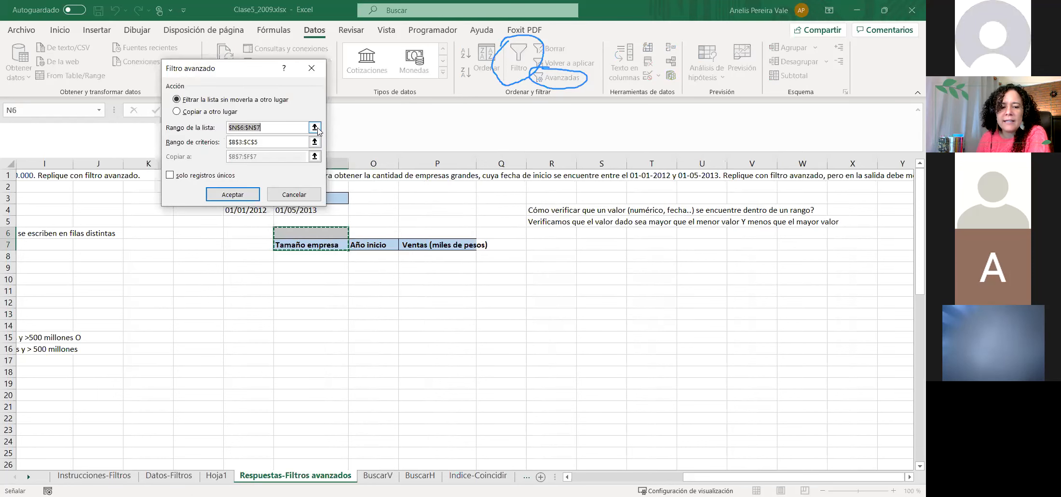
pyautogui.click(314, 127)
pyautogui.click(169, 476)
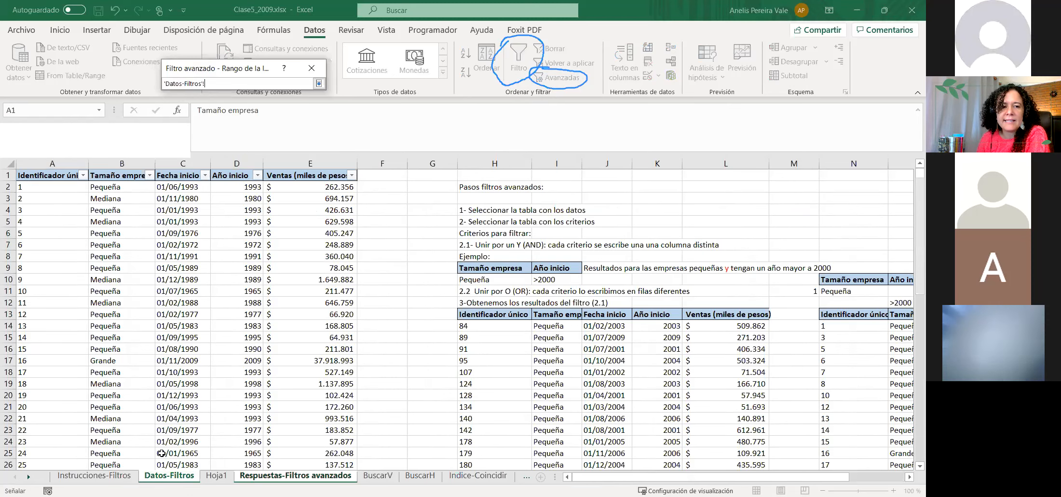
pyautogui.click(32, 178)
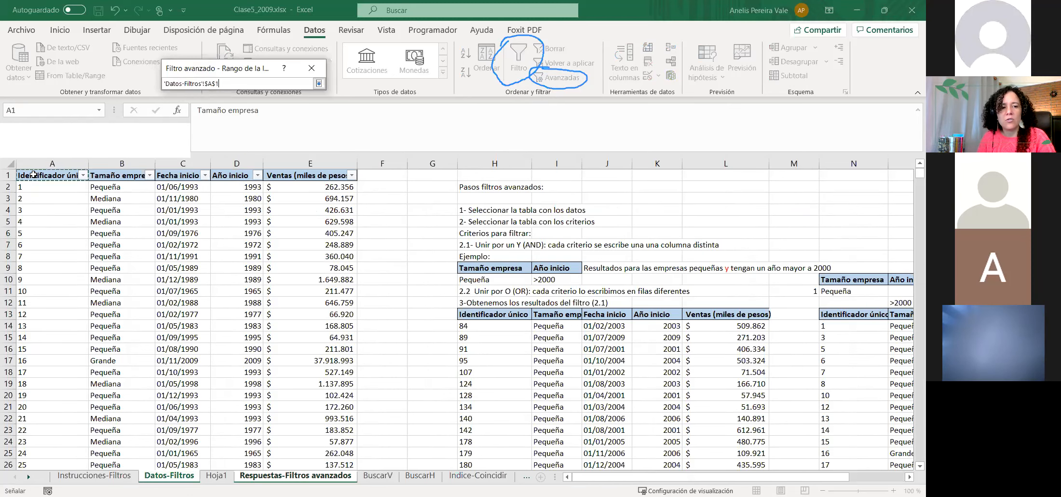
pyautogui.click(10, 163)
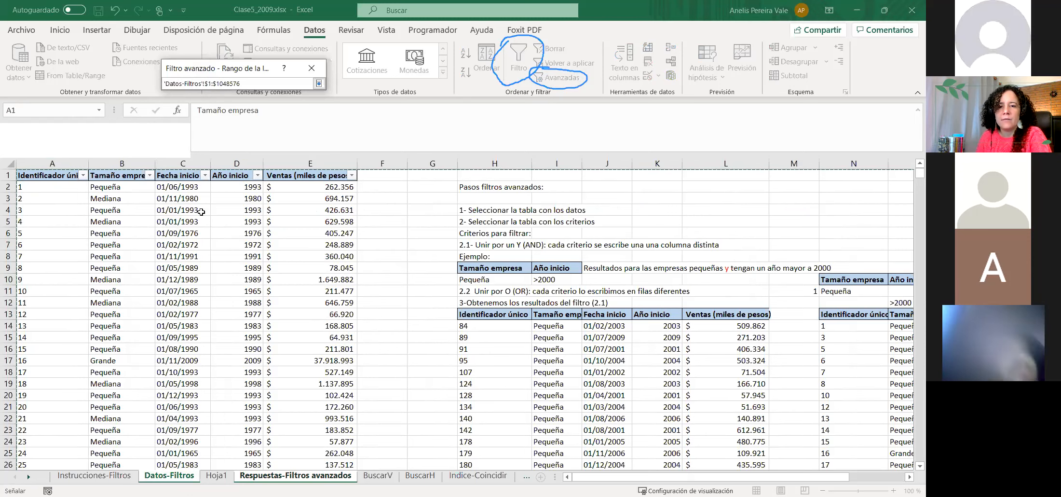
pyautogui.click(45, 175)
pyautogui.hotkey('ctrl', 'a')
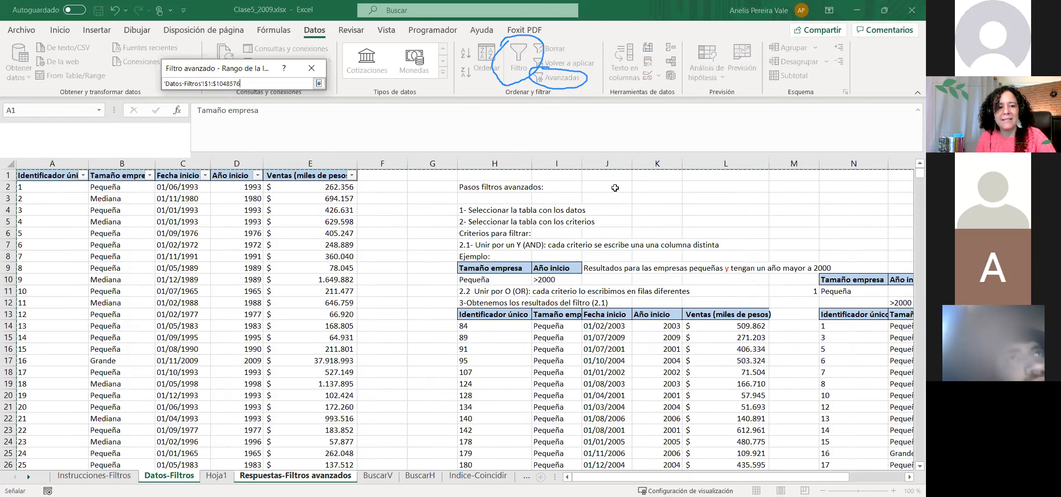
pyautogui.click(50, 173)
pyautogui.hotkey('shift', 'Right')
pyautogui.hotkey('ctrl', 'shift', 'Right')
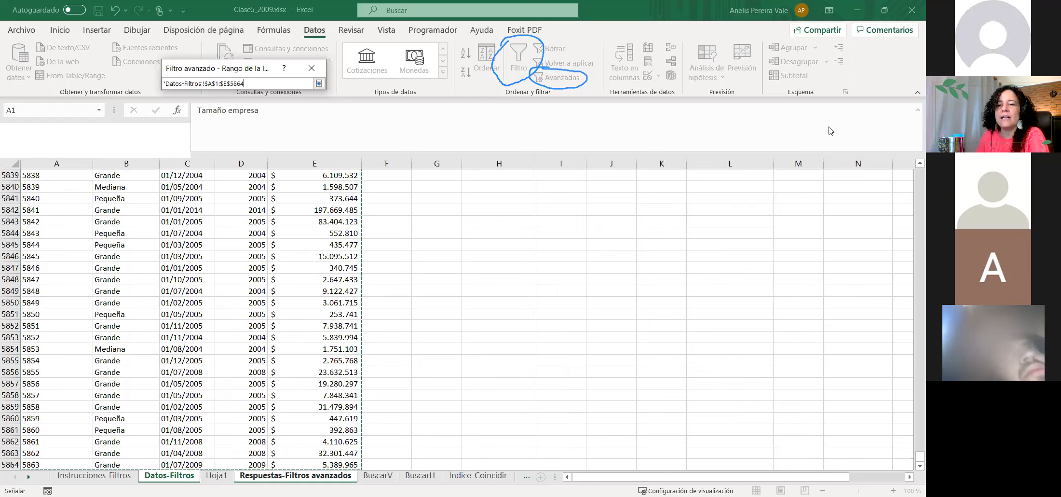
pyautogui.click(320, 84)
# - Set the advanced filter's criteria range to the start-date cells M3:N4 on the Respuestas-Filtros avanzados sheet
pyautogui.click(315, 142)
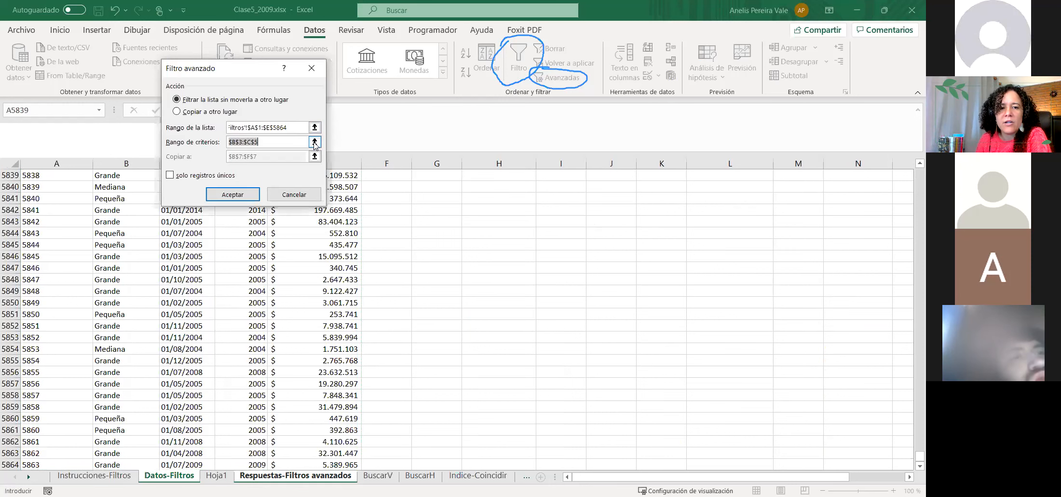
pyautogui.moveTo(614, 481); pyautogui.dragTo(614, 482)
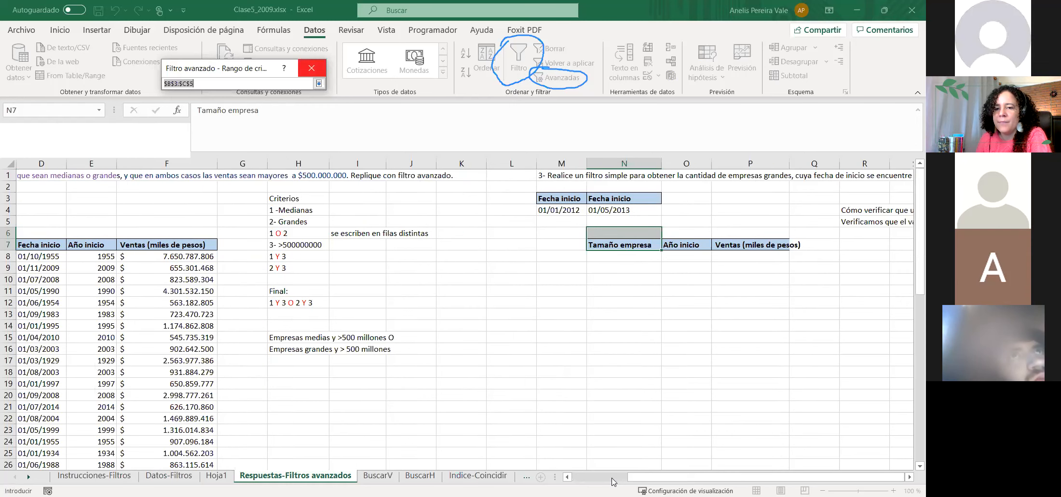
pyautogui.moveTo(565, 203); pyautogui.dragTo(609, 213)
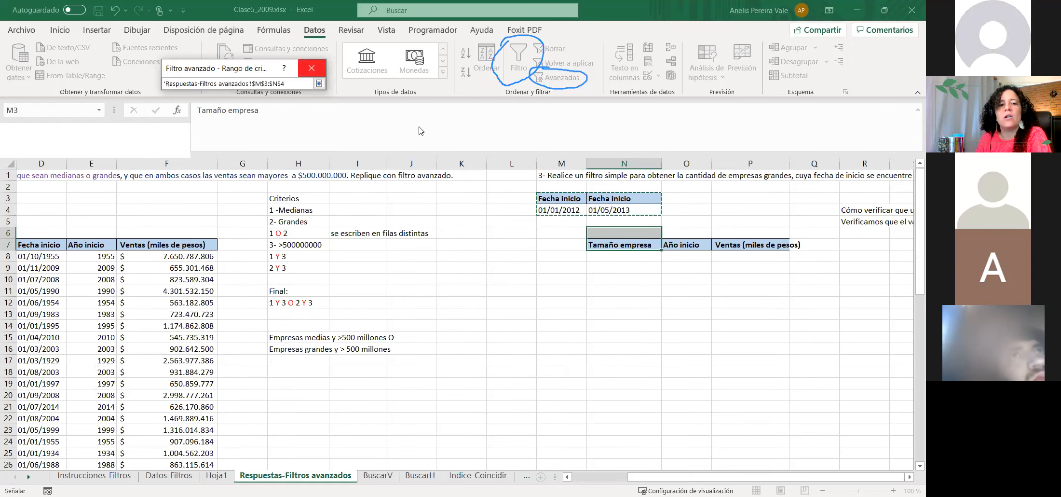
pyautogui.press('Return')
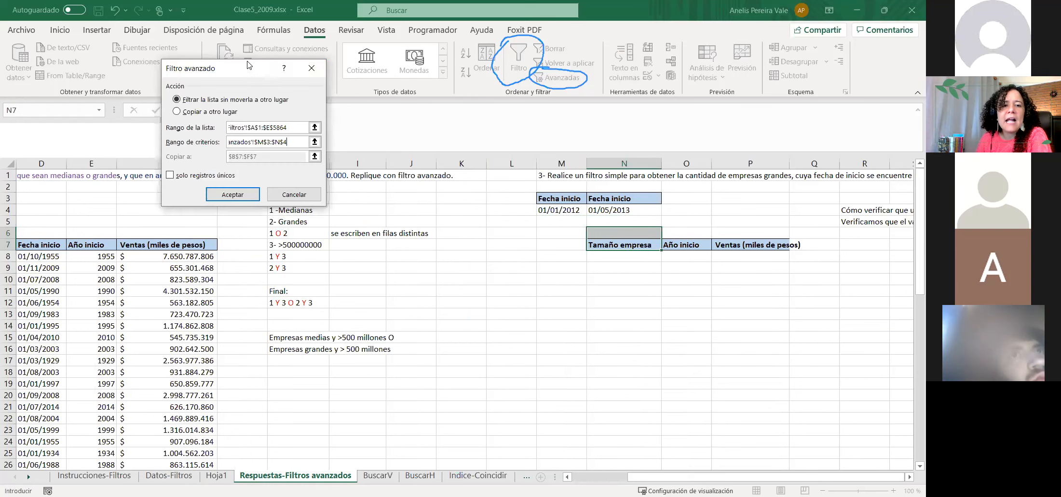
pyautogui.moveTo(238, 68); pyautogui.dragTo(616, 56)
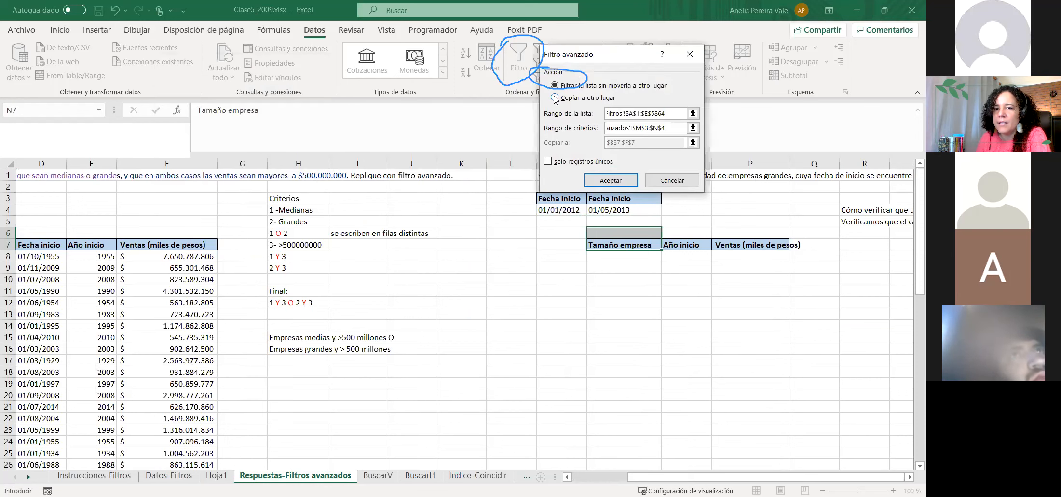
# - Choose copying the results to another location, set the destination to headers N7:P7, and run the advanced filter
pyautogui.click(555, 98)
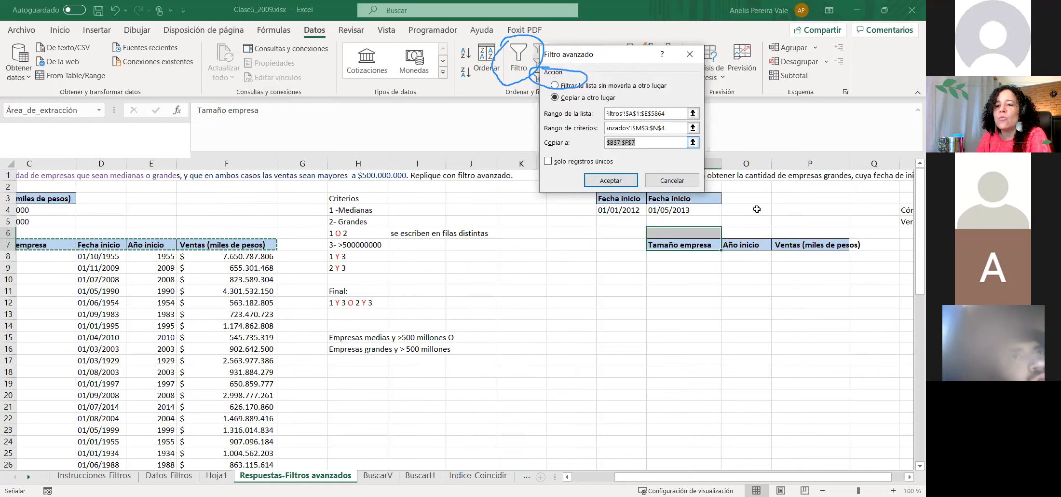
pyautogui.click(693, 143)
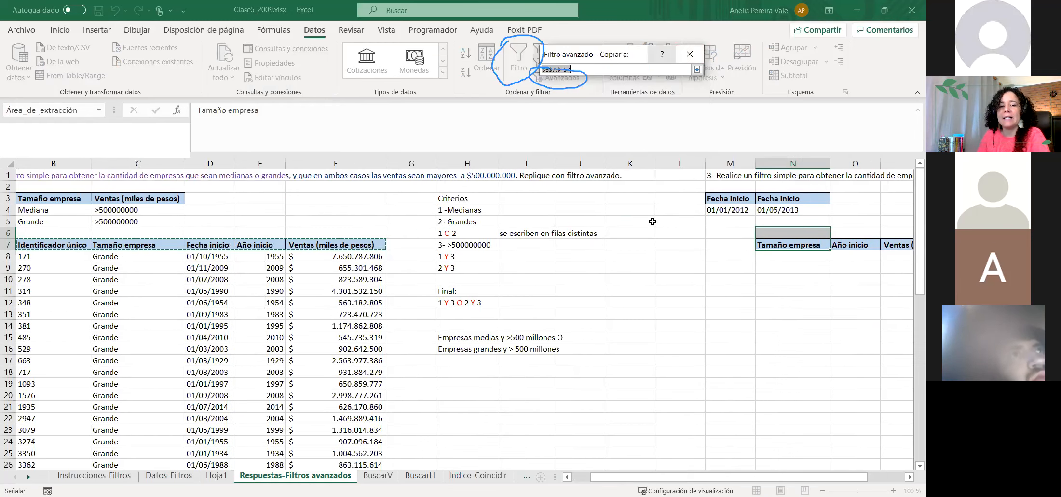
pyautogui.moveTo(637, 479); pyautogui.dragTo(674, 479)
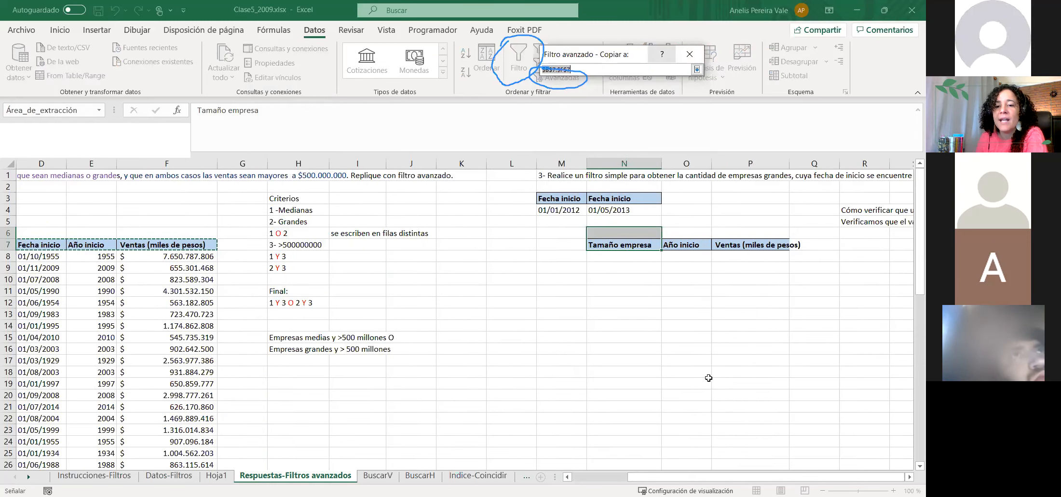
pyautogui.click(597, 245)
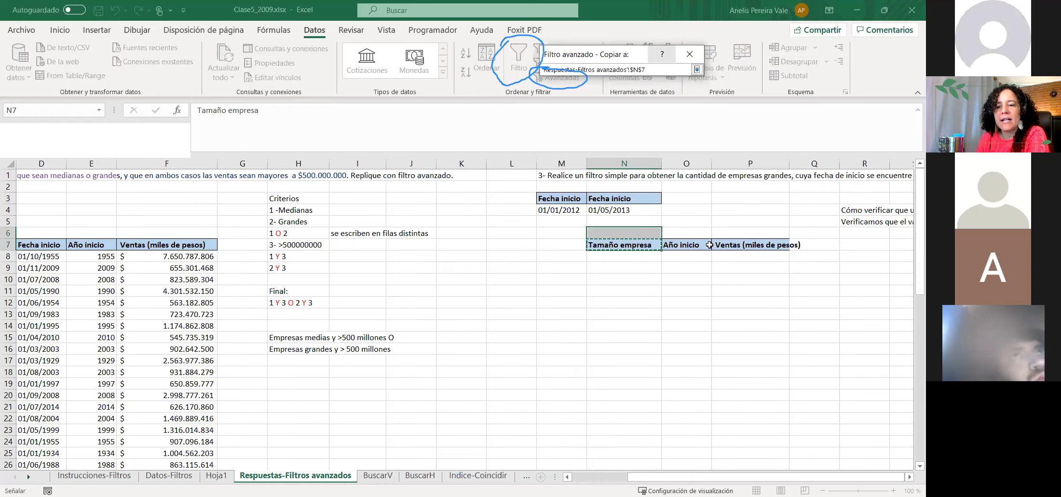
pyautogui.keyDown('shift'); pyautogui.click(756, 243); pyautogui.keyUp('shift')
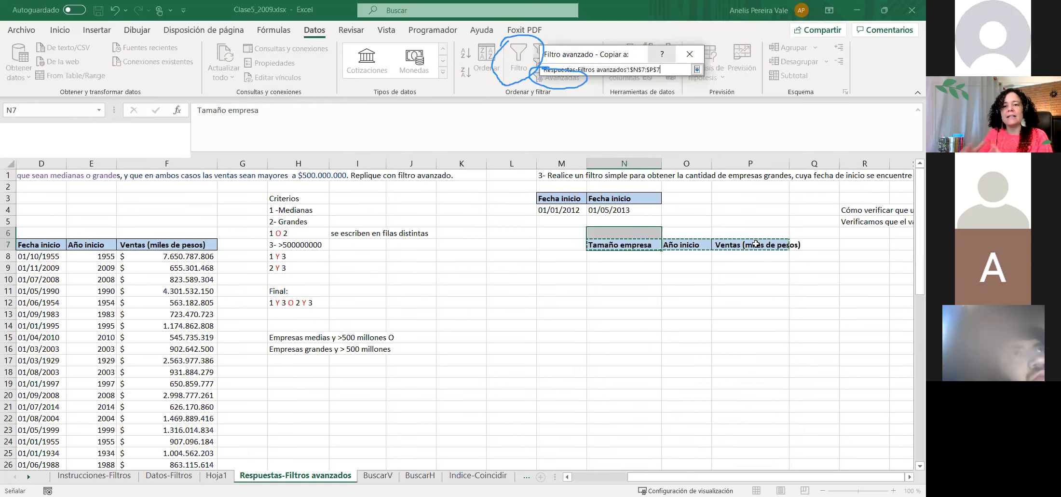
pyautogui.click(697, 70)
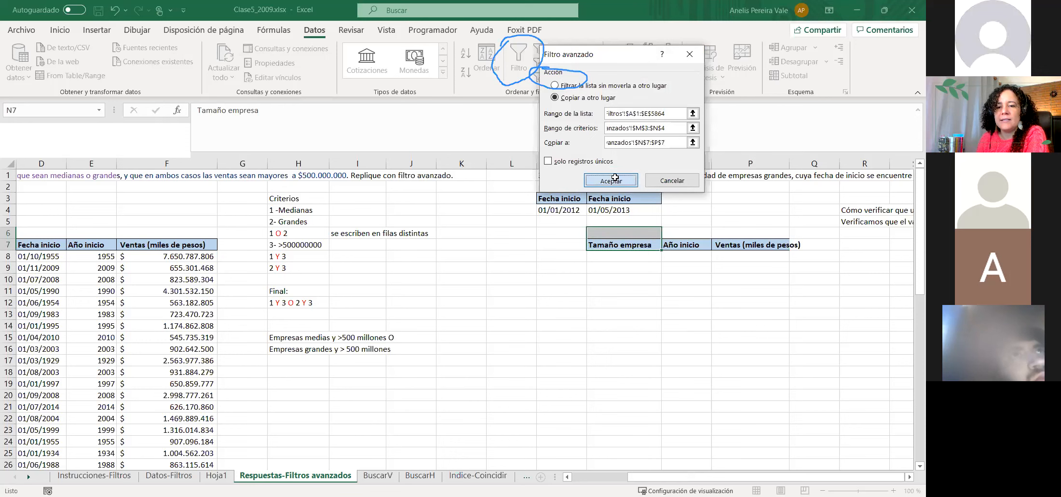
pyautogui.click(612, 179)
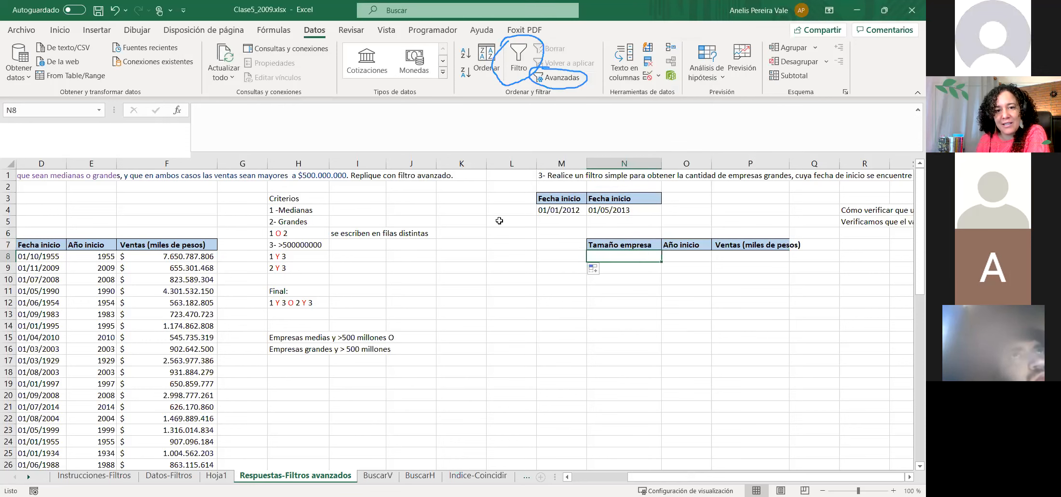
# - Check the start-date criteria in M4 and N4 and widen column P to fit its Ventas (miles de pesos) header
pyautogui.click(582, 215)
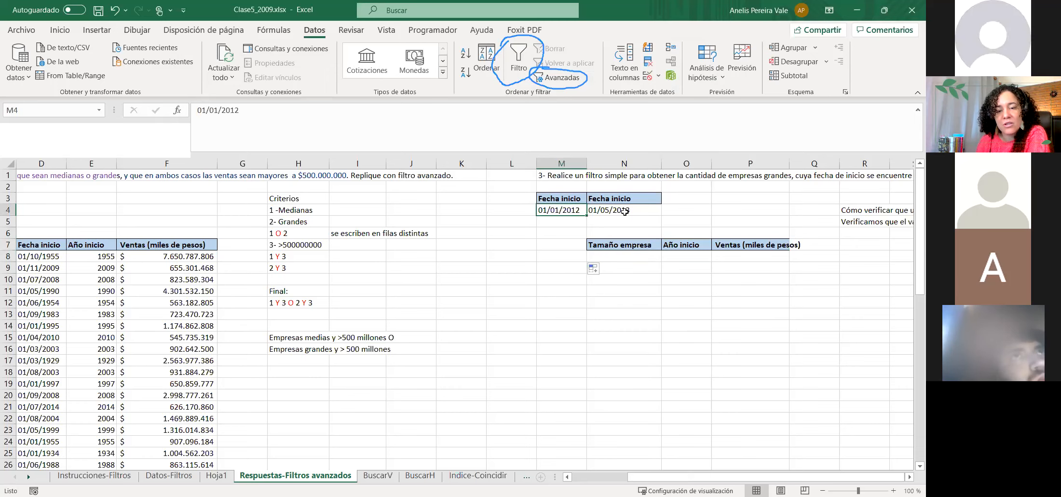
pyautogui.click(625, 212)
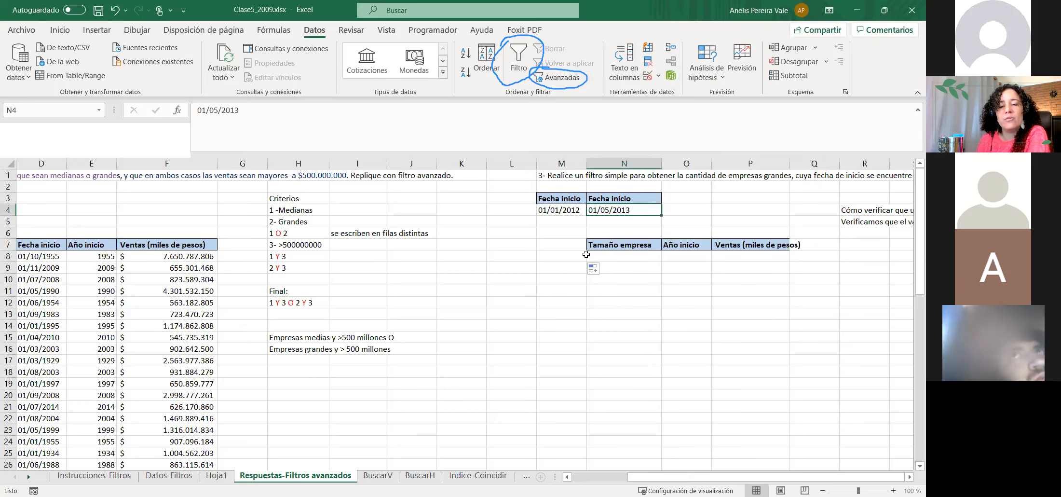
pyautogui.moveTo(790, 164); pyautogui.dragTo(814, 164)
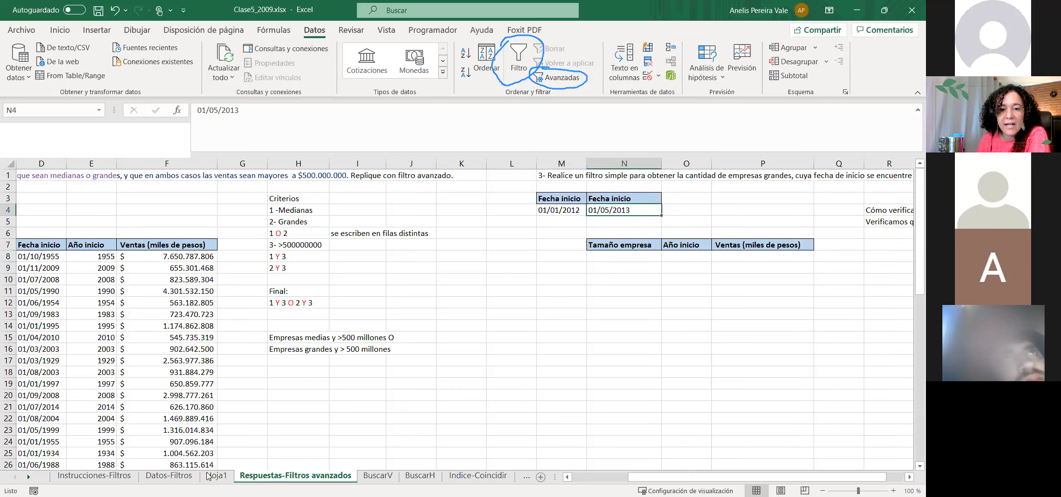
# - Review the exercise 3 instruction on the Instrucciones-Filtros sheet and return to the Respuestas-Filtros avanzados sheet
pyautogui.click(94, 476)
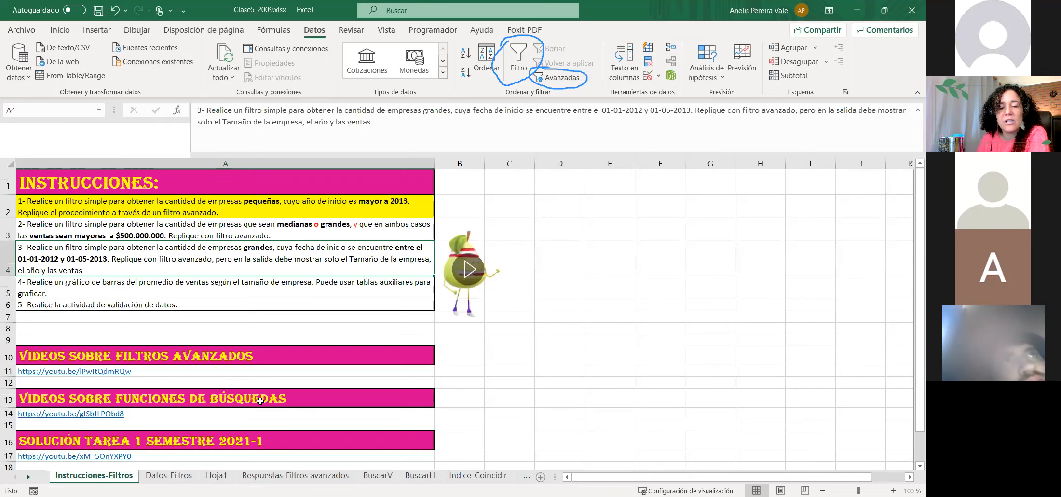
pyautogui.click(169, 476)
pyautogui.click(287, 476)
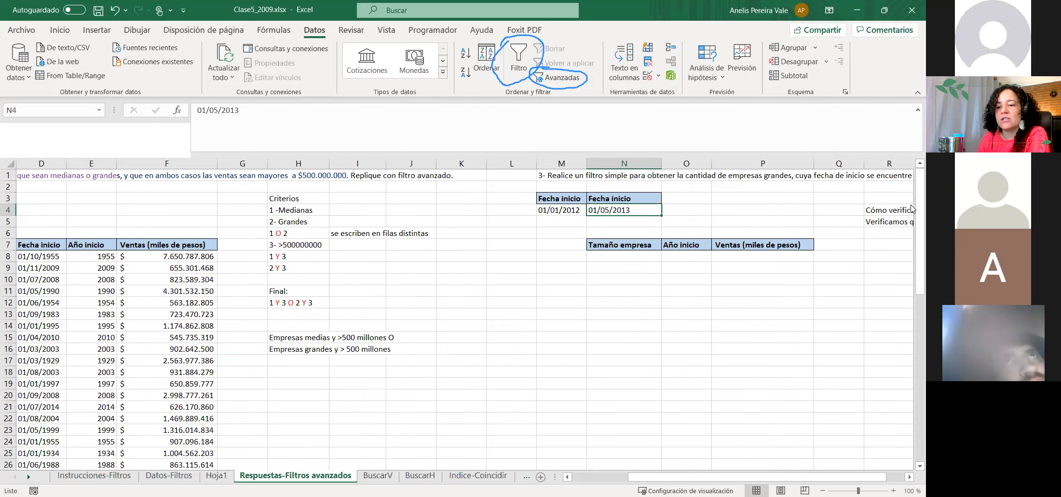
# - Check the number format of the first Fecha inicio value, cell C2 on the Datos-Filtros sheet
pyautogui.hotkey('ctrl', 'pageup')
pyautogui.hotkey('ctrl', 'pageup')
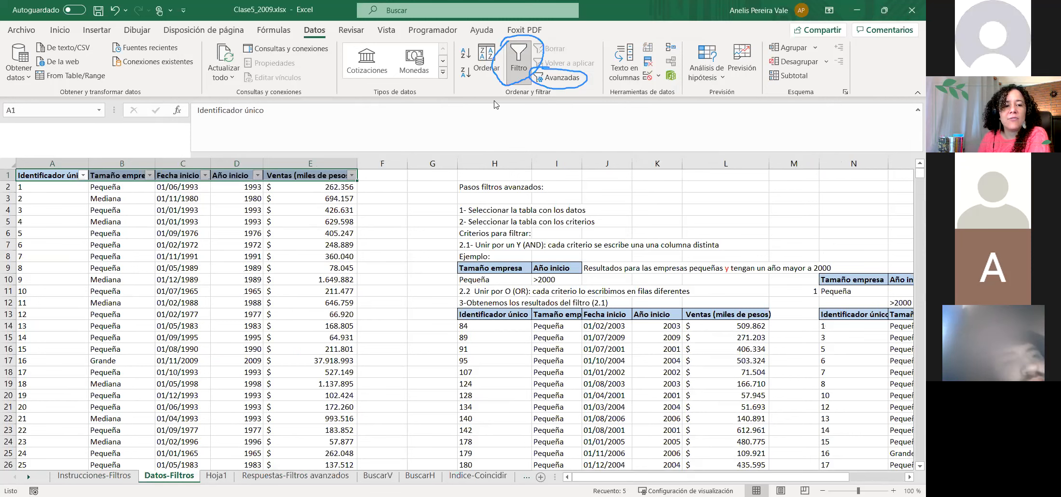
pyautogui.rightClick(171, 188)
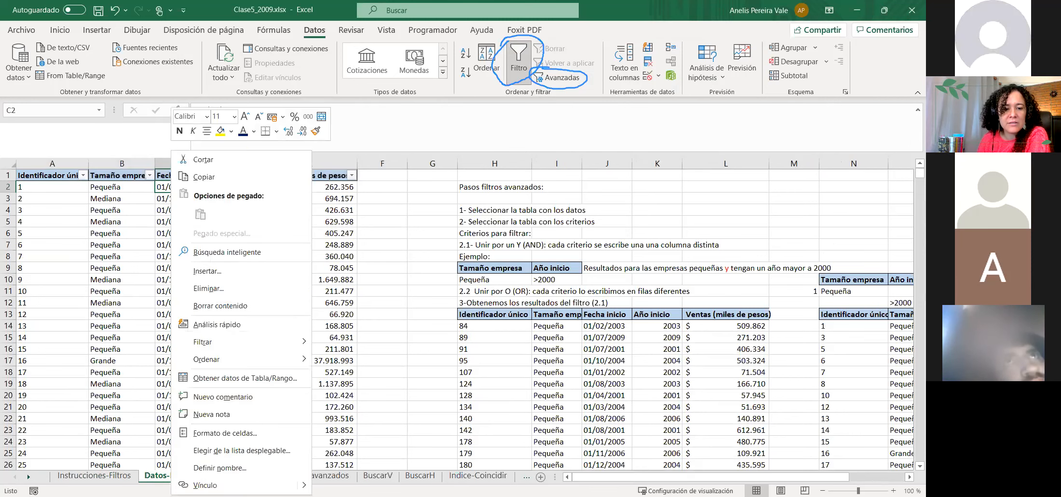
pyautogui.click(225, 433)
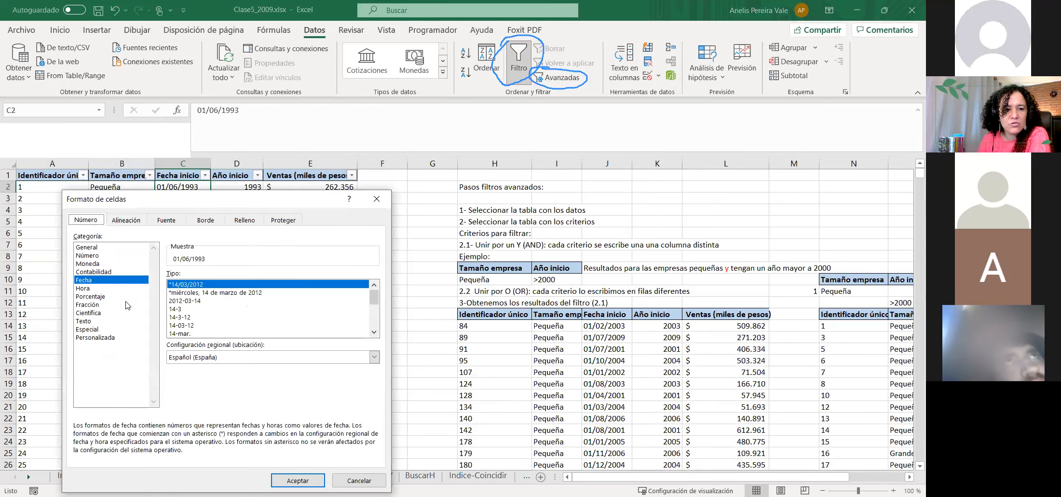
pyautogui.click(311, 479)
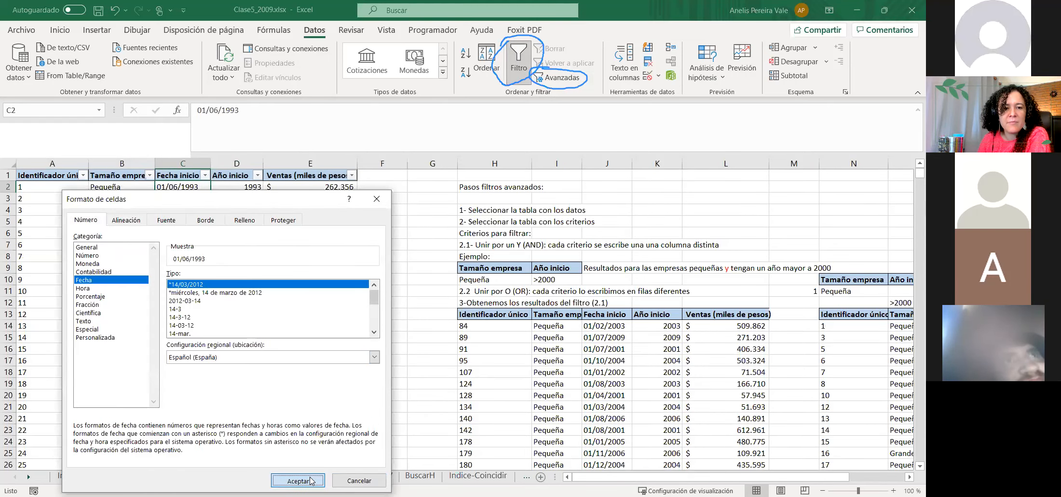
# - Copy the date format of Datos-Filtros cell C2 onto criteria cell M4 of Respuestas-Filtros avanzados
pyautogui.click(60, 30)
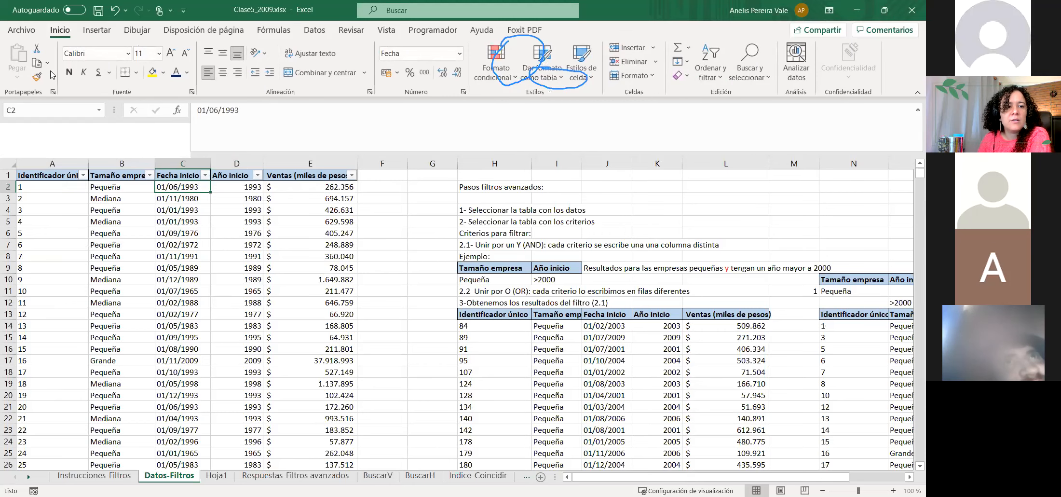
pyautogui.click(38, 78)
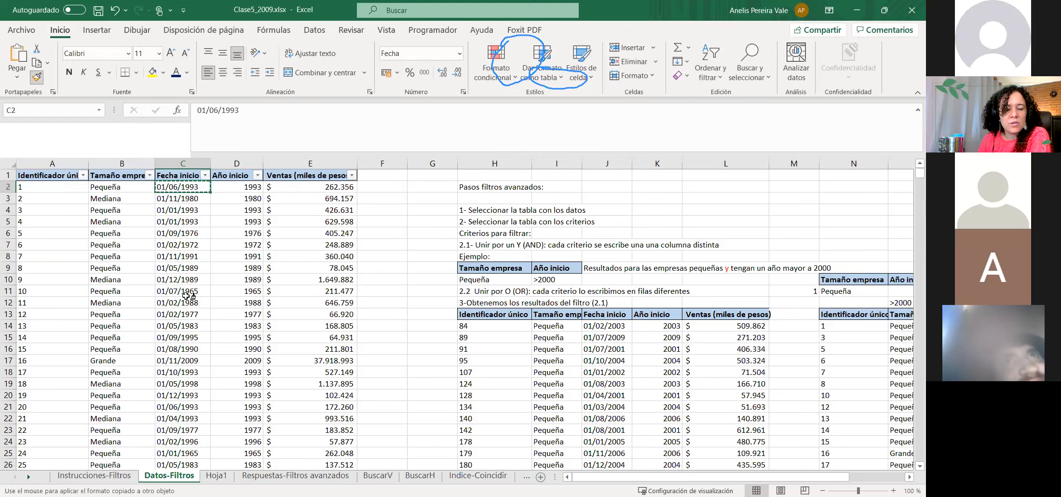
pyautogui.click(278, 475)
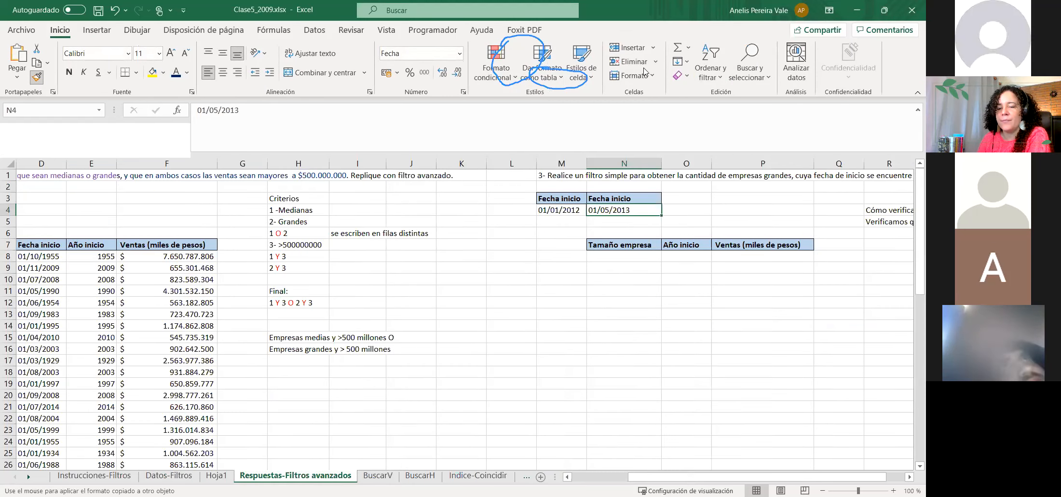
pyautogui.click(563, 208)
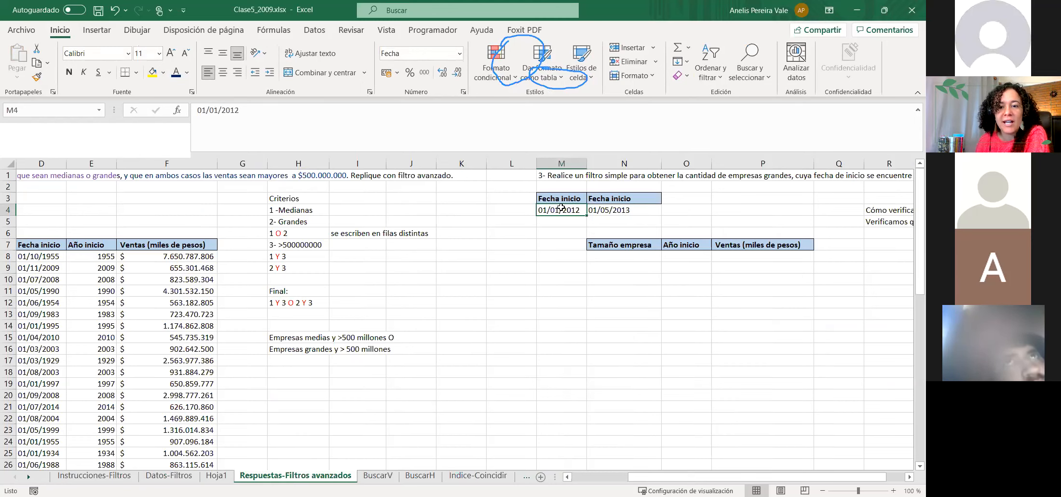
# - Change the start-date criterion in M4 to >01/01/2012
pyautogui.click(604, 211)
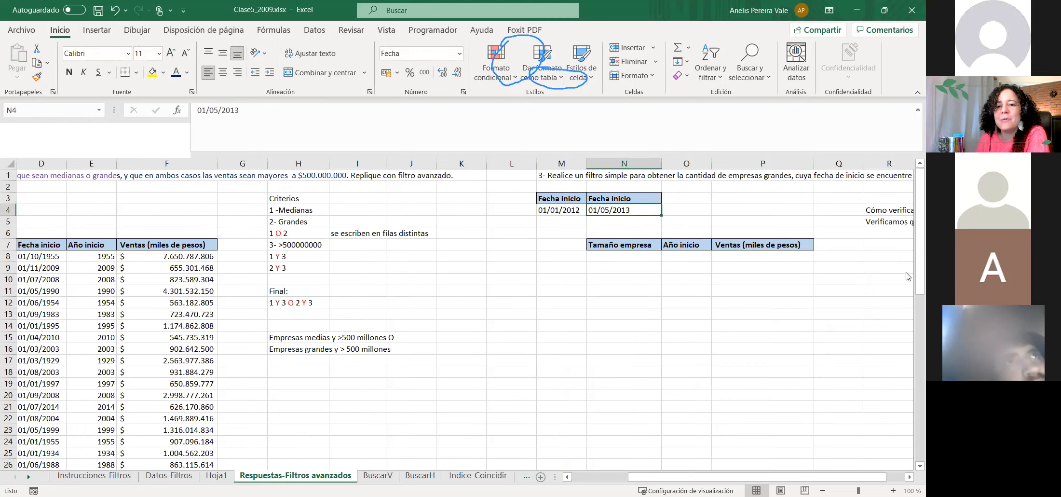
pyautogui.press('Left')
pyautogui.click(259, 106)
pyautogui.press('Home')
pyautogui.write('>')
pyautogui.press('Return')
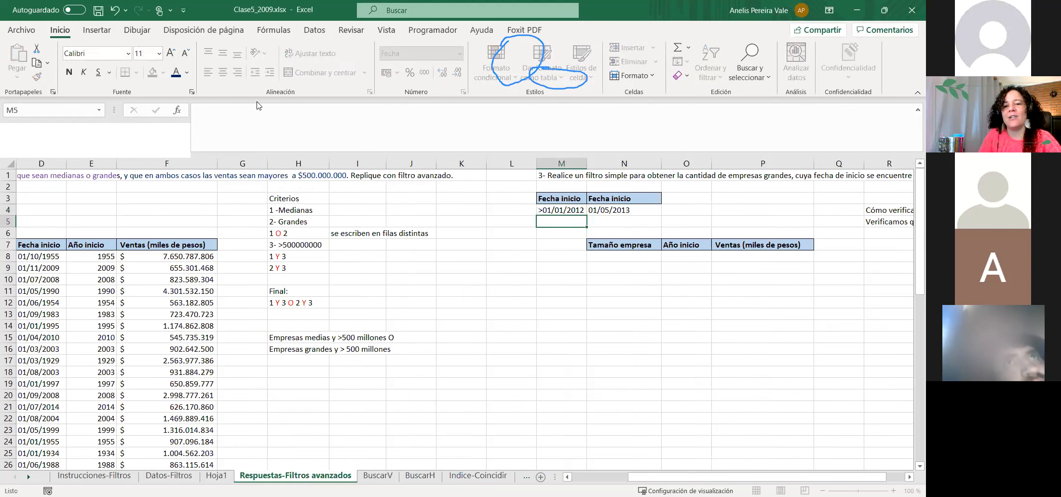
# - Change the start-date criterion in N4 to <01/05/2013
pyautogui.click(639, 210)
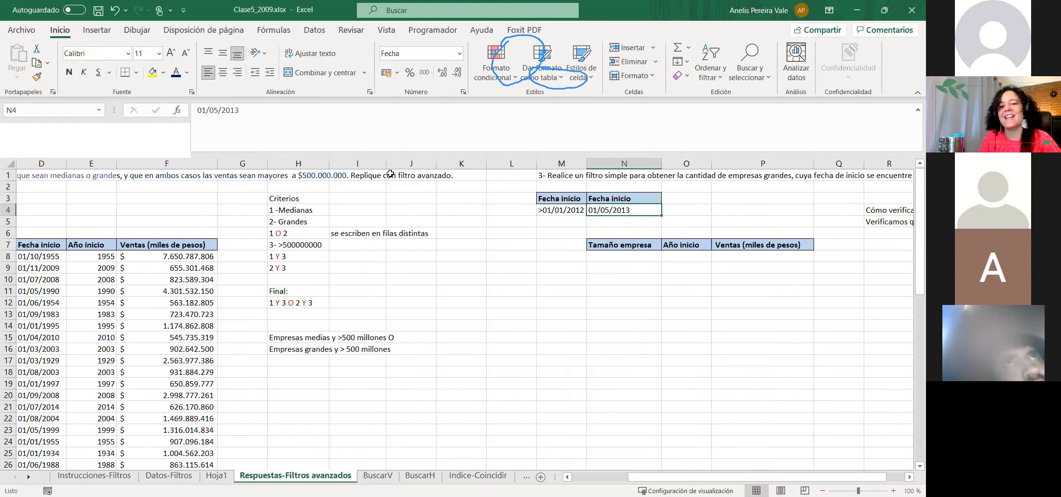
pyautogui.click(204, 106)
pyautogui.press('Home')
pyautogui.write('<')
pyautogui.press('Return')
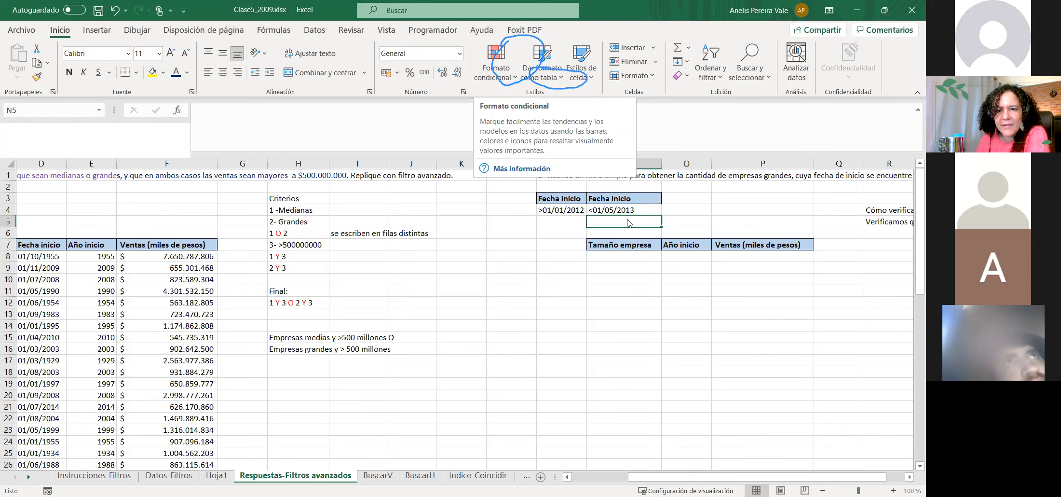
# - Reread the full exercise 3 instruction in cell M1 for any missing filter condition
pyautogui.click(615, 166)
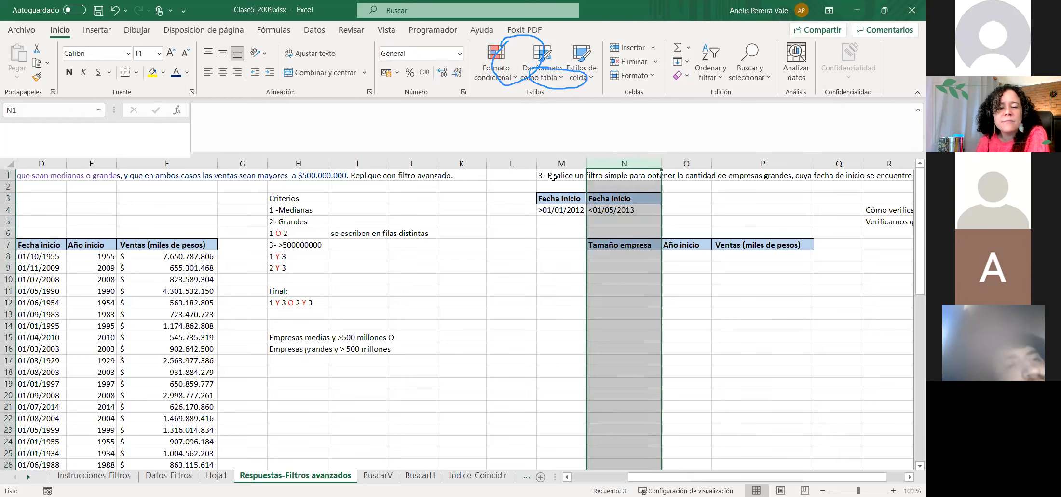
pyautogui.click(553, 177)
pyautogui.click(378, 121)
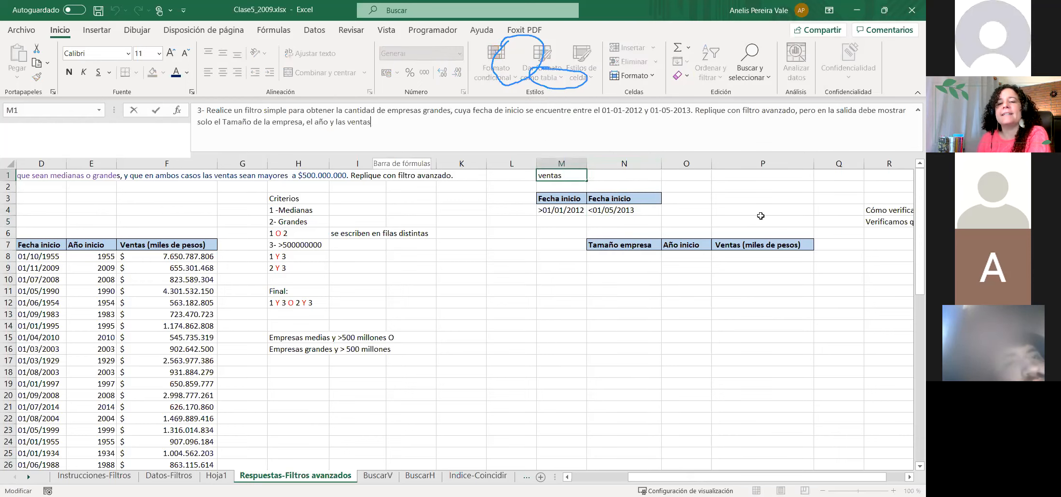
pyautogui.click(671, 196)
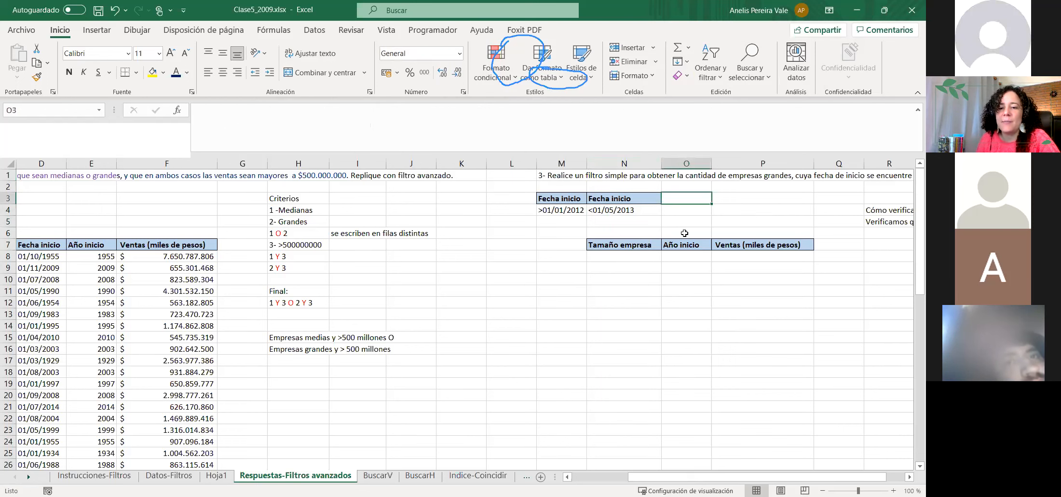
# - Copy the Tamaño empresa header from N7 to O3 as a third criteria column and widen column O to fit it
pyautogui.click(633, 243)
pyautogui.hotkey('ctrl', 'c')
pyautogui.click(694, 199)
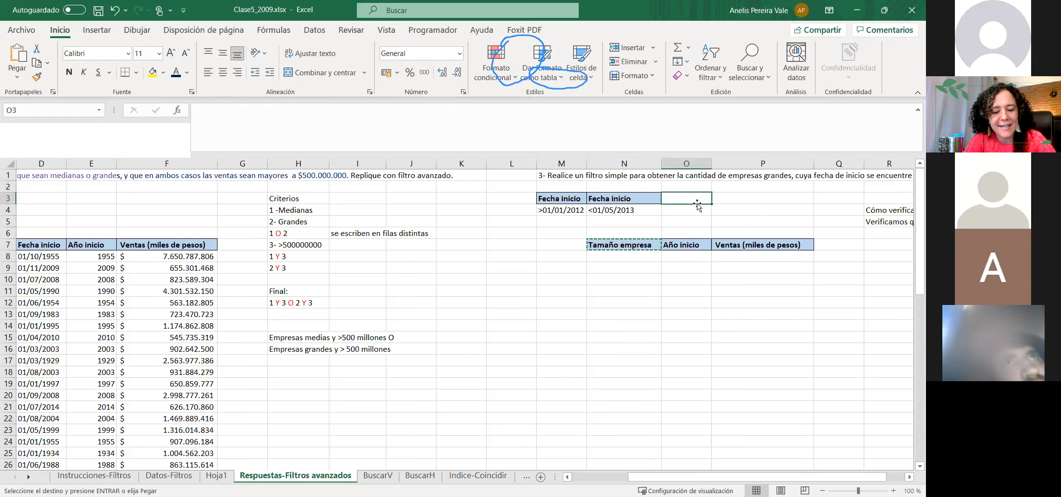
pyautogui.hotkey('ctrl', 'v')
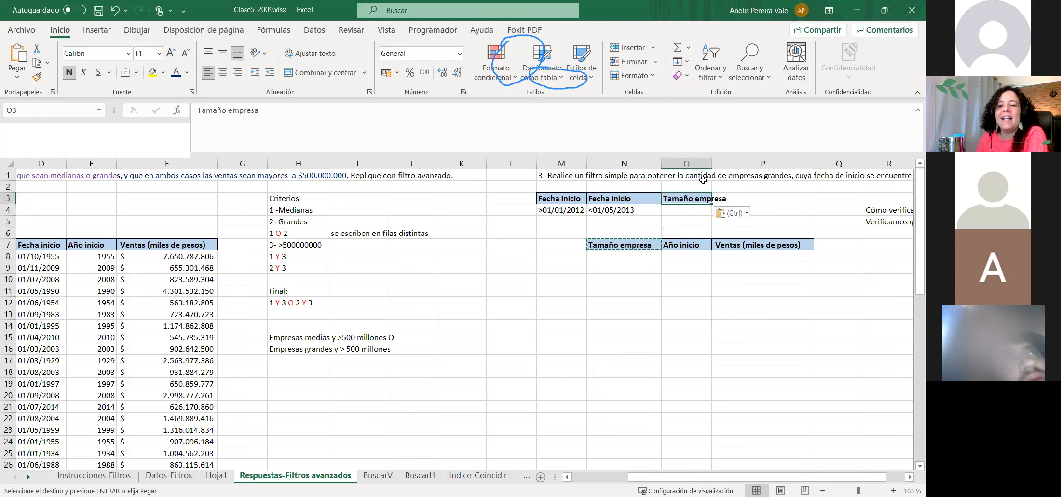
pyautogui.moveTo(714, 163); pyautogui.dragTo(747, 163)
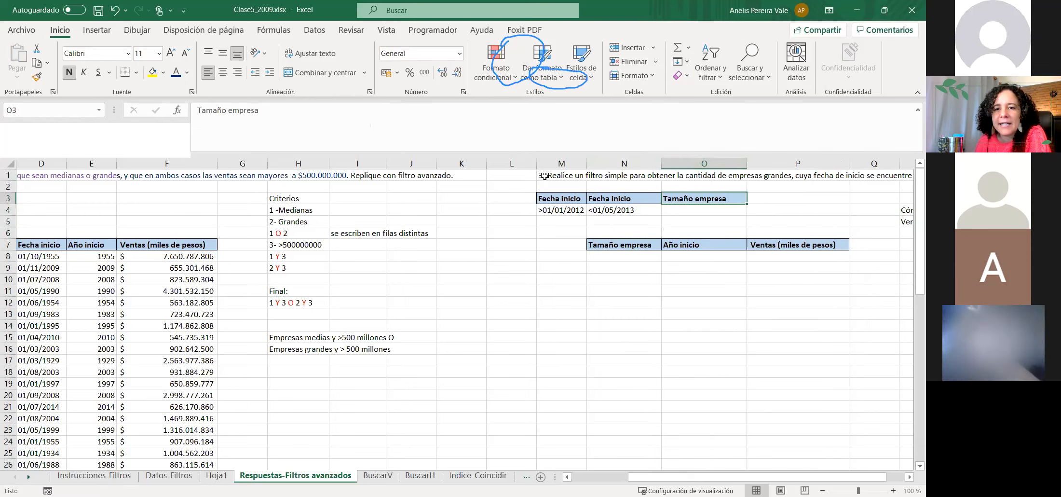
# - Check the exercise 3 instruction in M1 and enter Grande as the Tamaño empresa criterion in O4
pyautogui.click(560, 175)
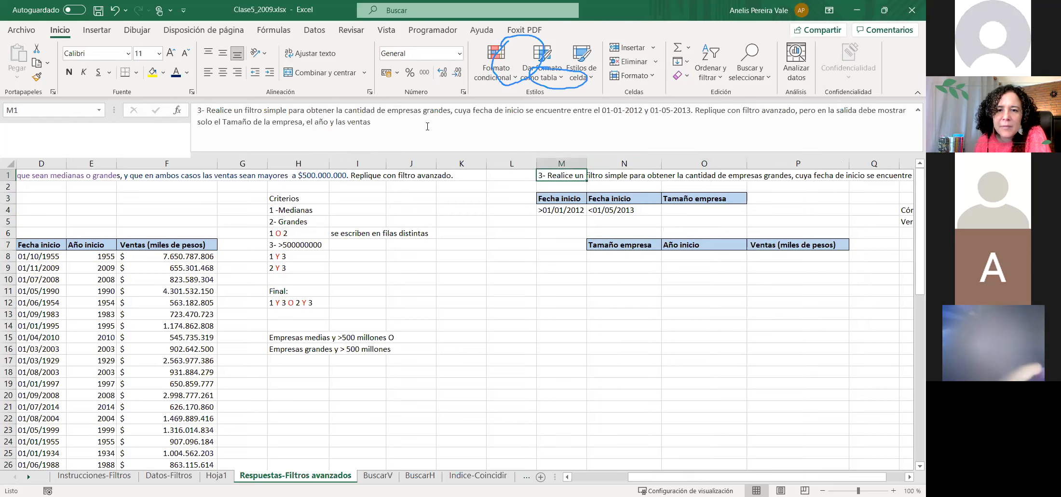
pyautogui.click(671, 215)
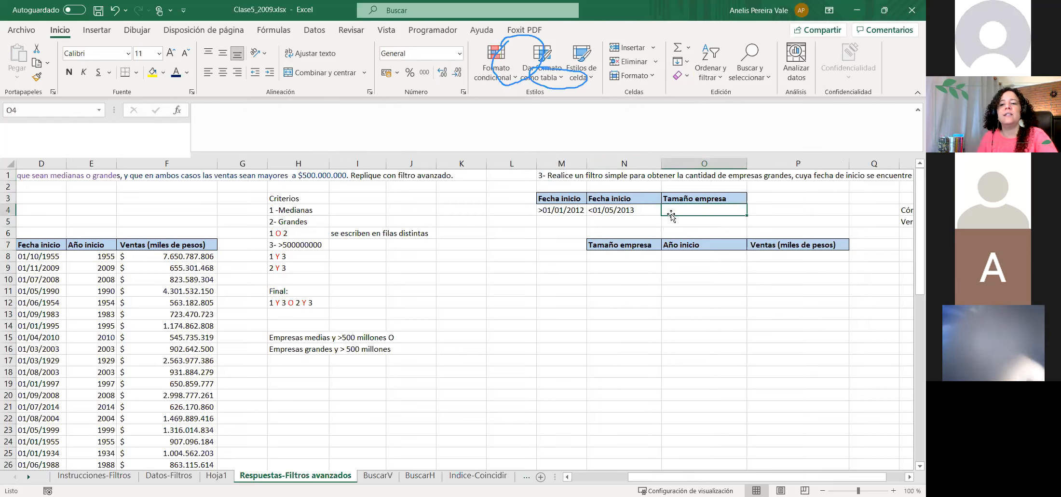
pyautogui.write('Grande')
pyautogui.press('Return')
# - Review the two Fecha inicio criteria and the Tamaño empresa criterion in M3:O4, all placed in one row
pyautogui.click(562, 211)
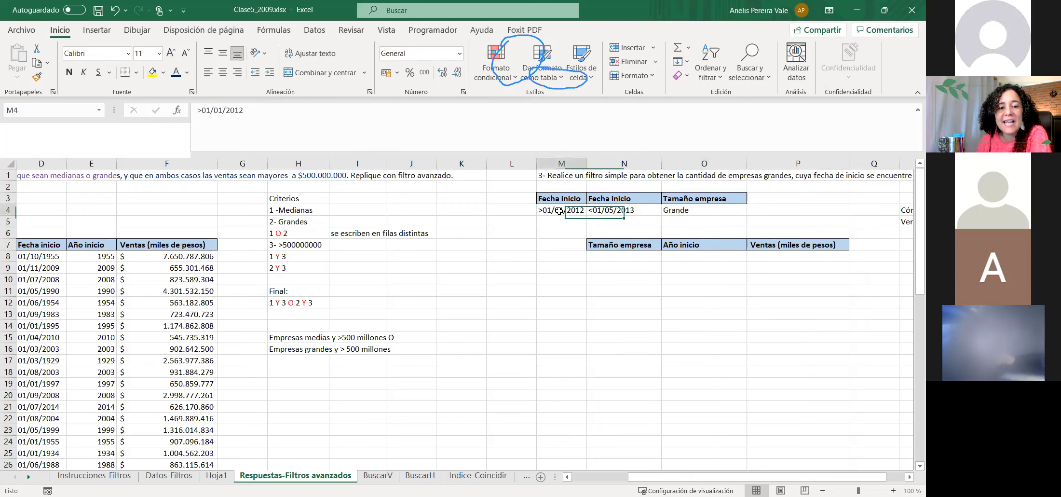
pyautogui.click(681, 212)
pyautogui.moveTo(556, 211); pyautogui.dragTo(631, 209)
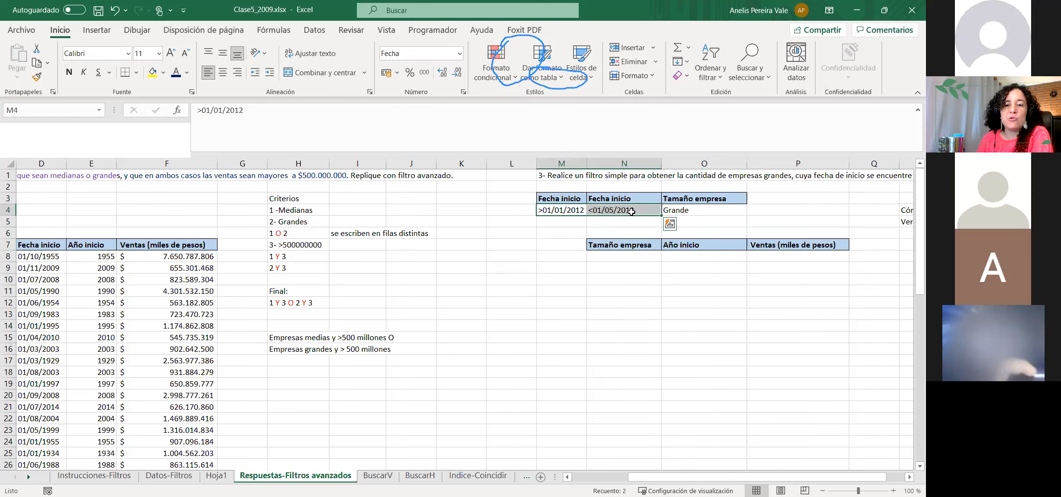
pyautogui.click(584, 221)
pyautogui.moveTo(558, 207); pyautogui.dragTo(621, 205)
pyautogui.click(683, 223)
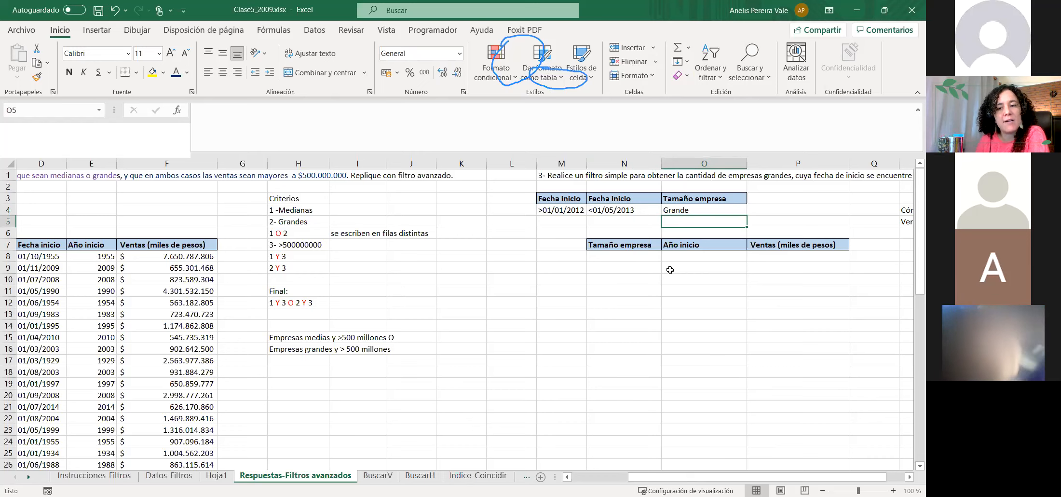
pyautogui.click(549, 202)
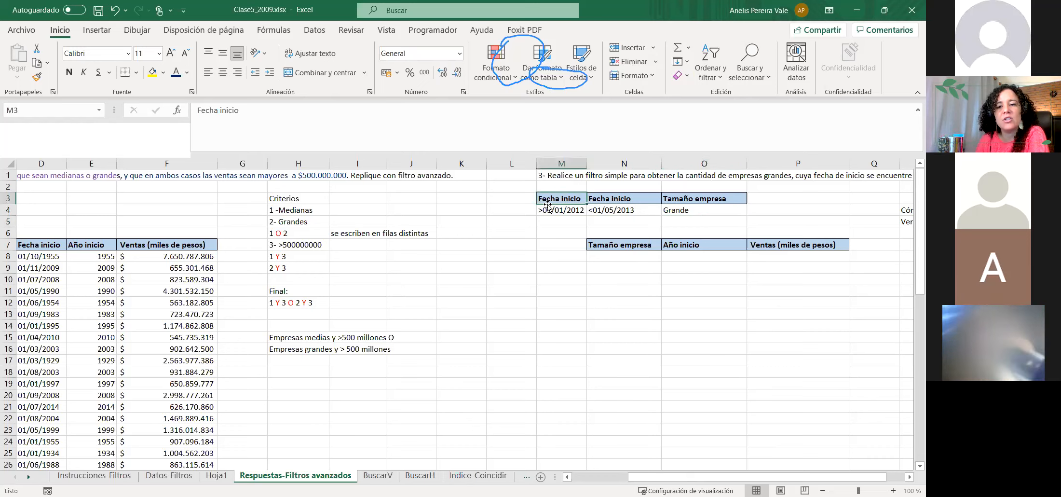
pyautogui.click(606, 258)
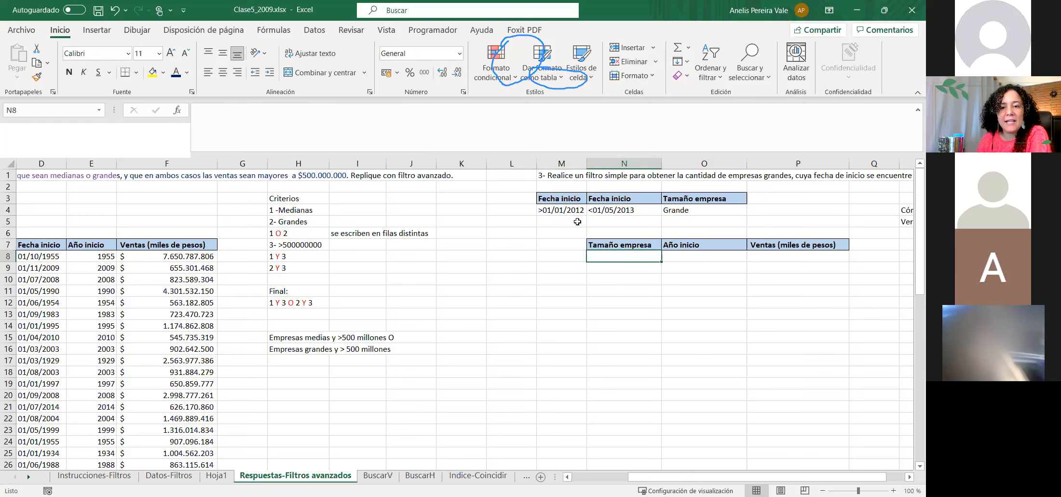
# - Start an advanced filter and set its list range to A1:E5864 on the Datos-Filtros sheet
pyautogui.click(555, 211)
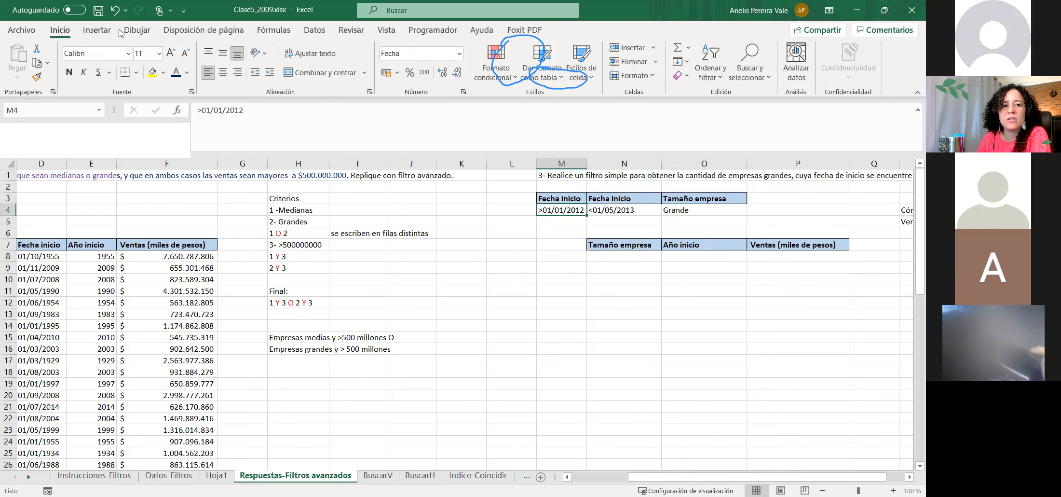
pyautogui.click(315, 30)
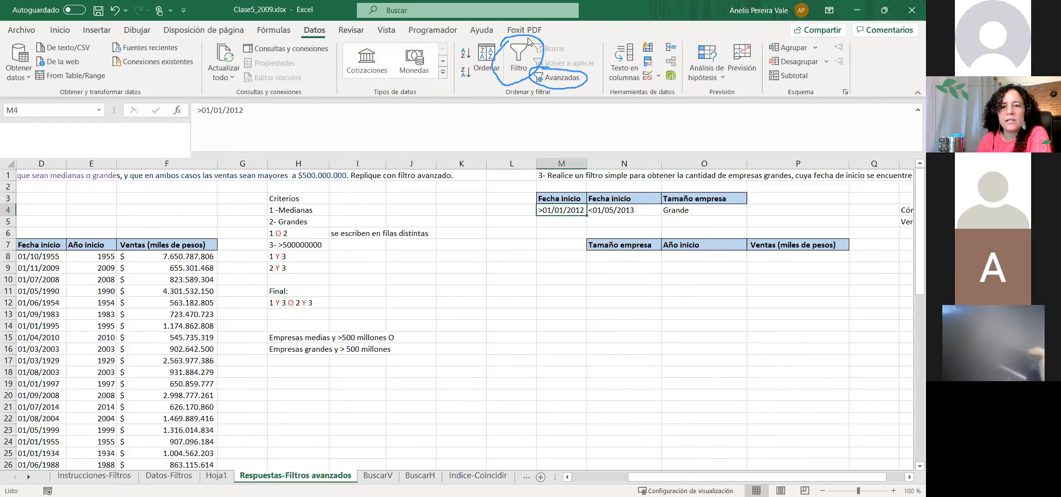
pyautogui.click(561, 77)
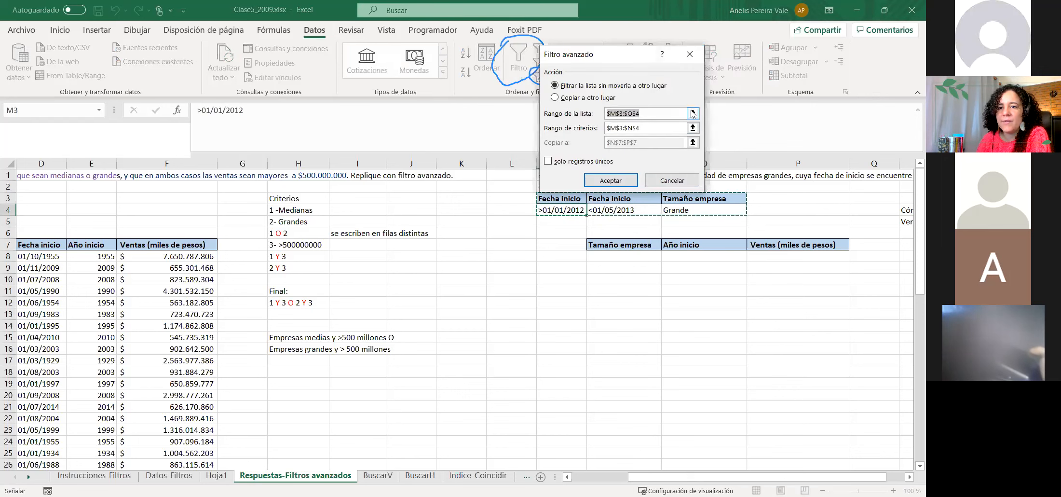
pyautogui.click(693, 114)
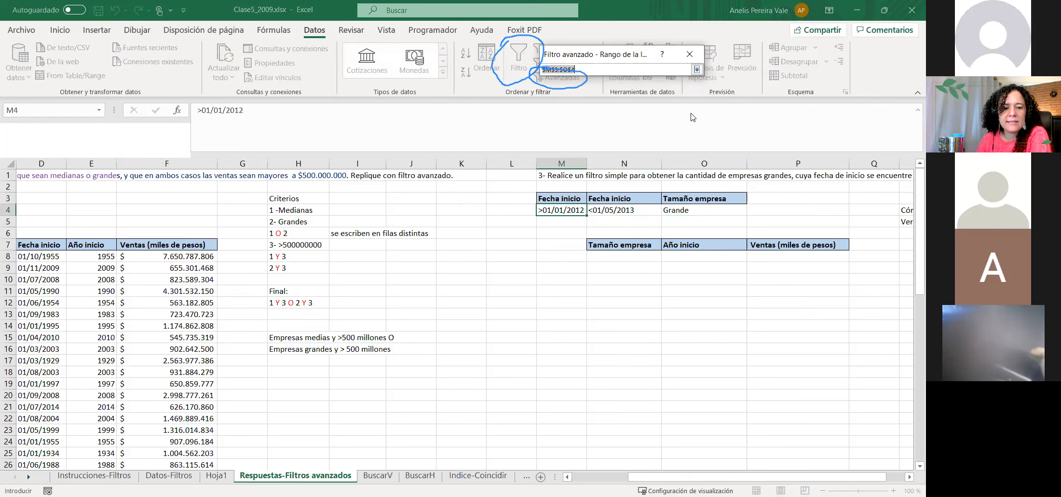
pyautogui.click(169, 476)
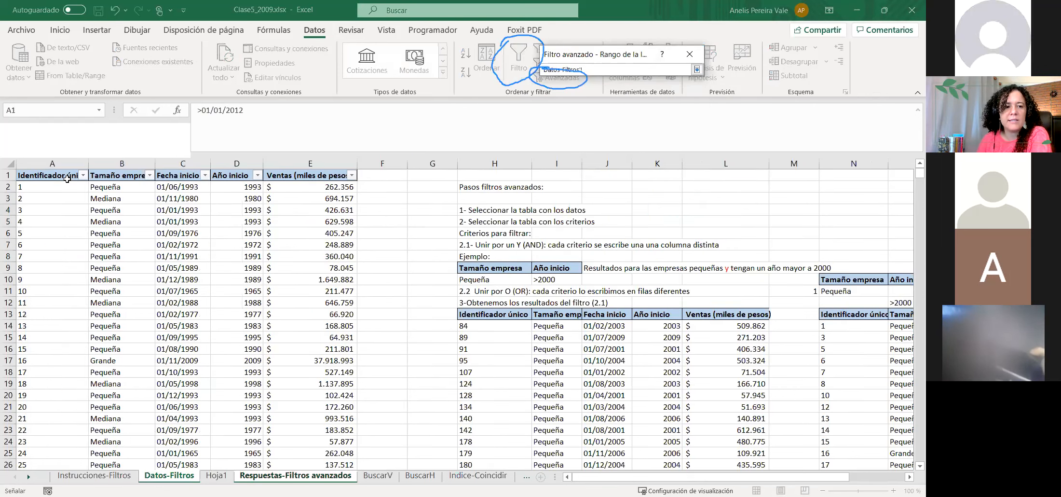
pyautogui.click(37, 175)
pyautogui.hotkey('ctrl', 'e')
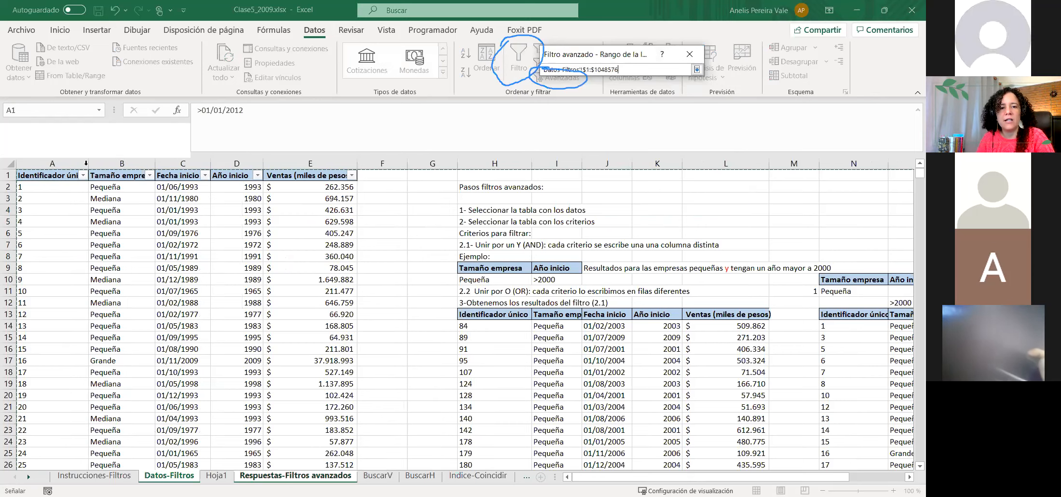
pyautogui.moveTo(30, 175); pyautogui.dragTo(101, 174)
pyautogui.moveTo(318, 176); pyautogui.dragTo(321, 175)
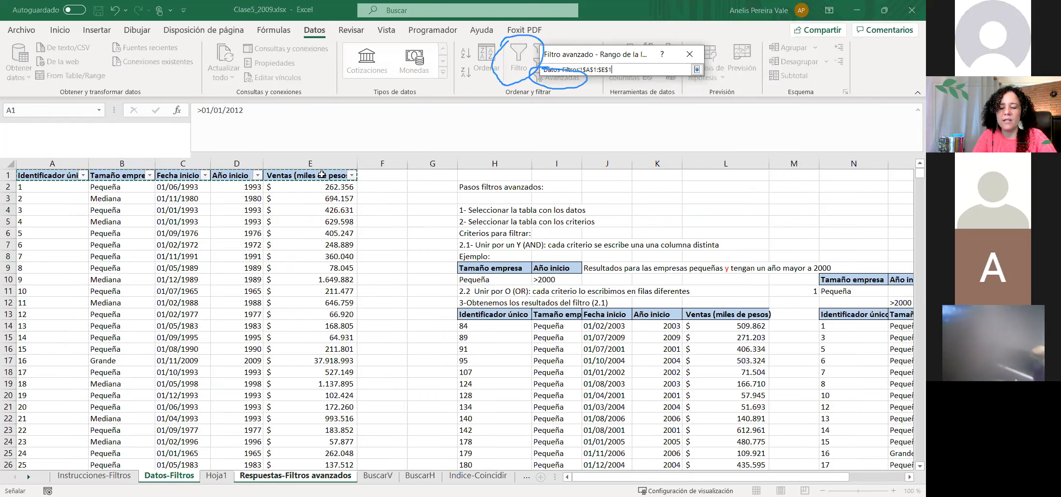
pyautogui.click(697, 69)
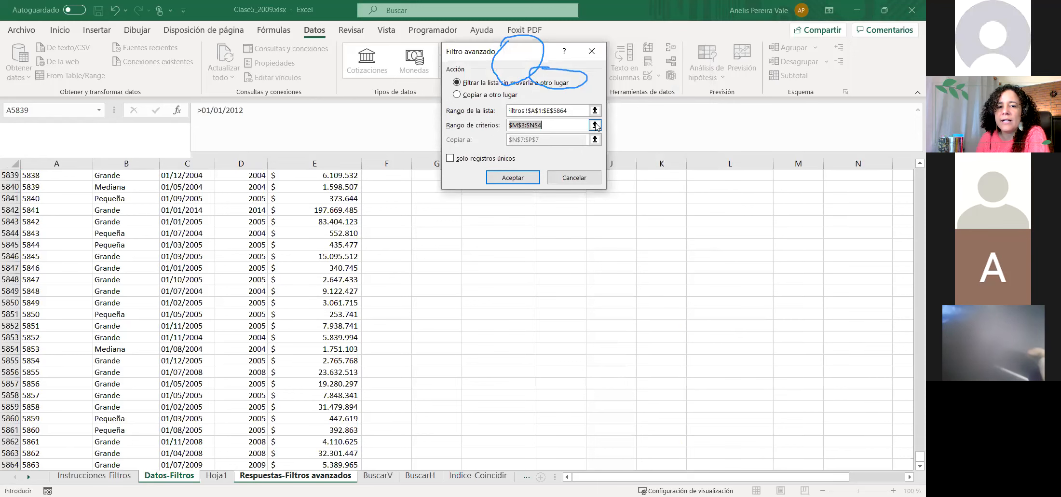
# - Set M3:O4 as the criteria range and run the advanced filter, copying the results to the headers in N7:P7
pyautogui.click(592, 128)
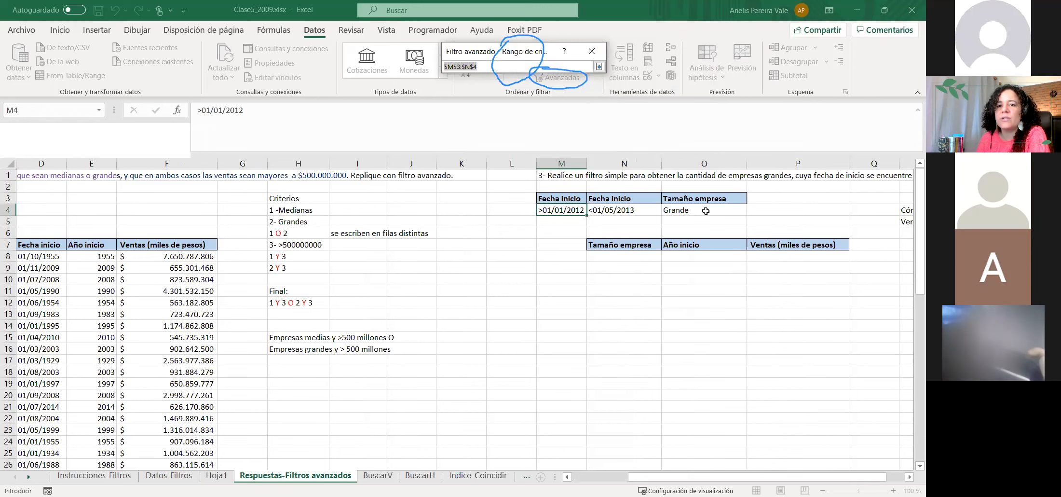
pyautogui.moveTo(706, 211); pyautogui.dragTo(706, 211)
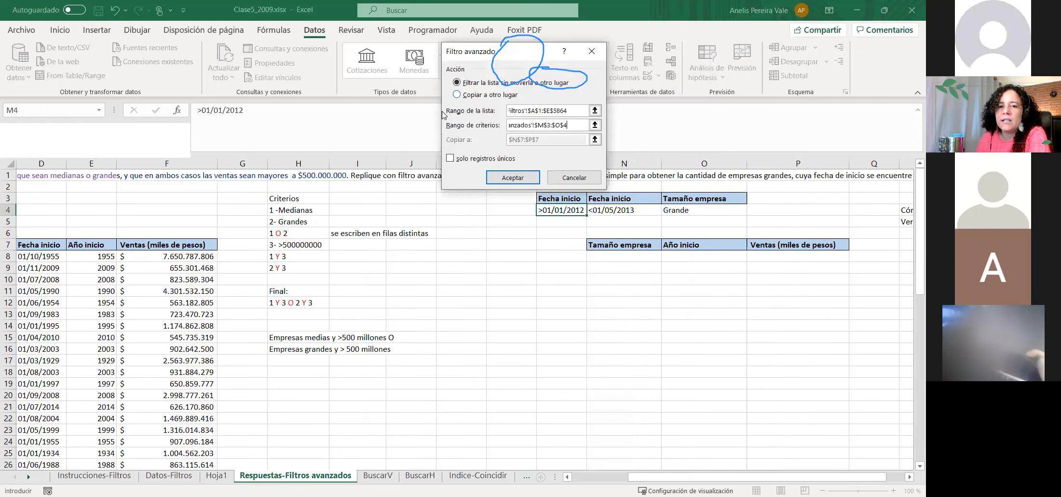
pyautogui.click(456, 94)
pyautogui.click(531, 140)
pyautogui.moveTo(598, 246); pyautogui.dragTo(663, 248)
pyautogui.moveTo(812, 245); pyautogui.dragTo(812, 245)
pyautogui.click(513, 181)
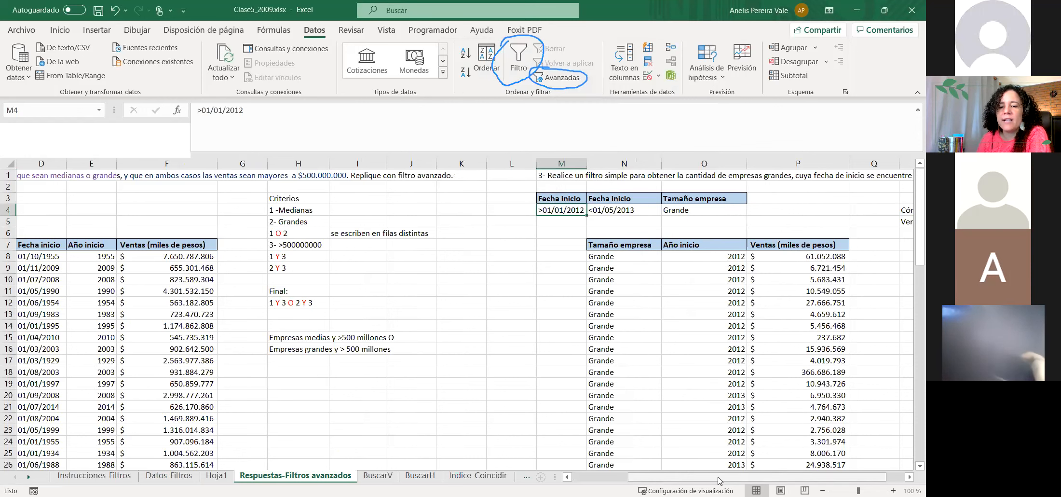
# - Check the Tamaño empresa column of the filtered output for company sizes other than Grande
pyautogui.hscroll(1, 719, 480)
pyautogui.click(554, 255)
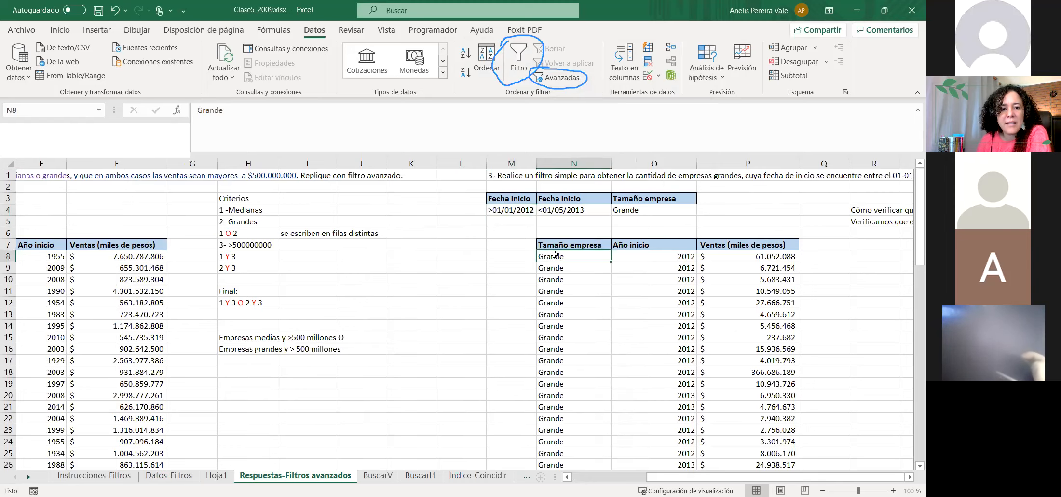
pyautogui.moveTo(554, 255); pyautogui.dragTo(554, 339)
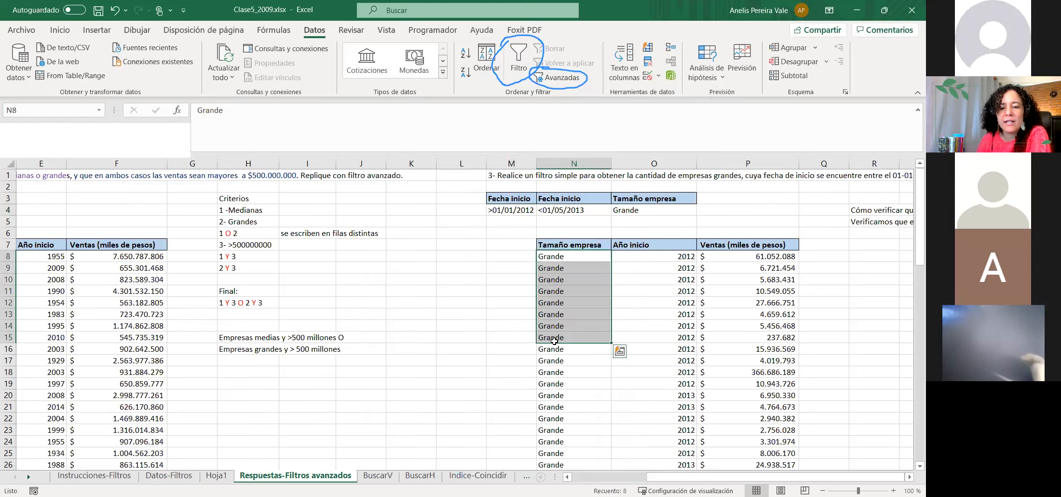
pyautogui.scroll(-20, 554, 341)
pyautogui.scroll(16, 554, 342)
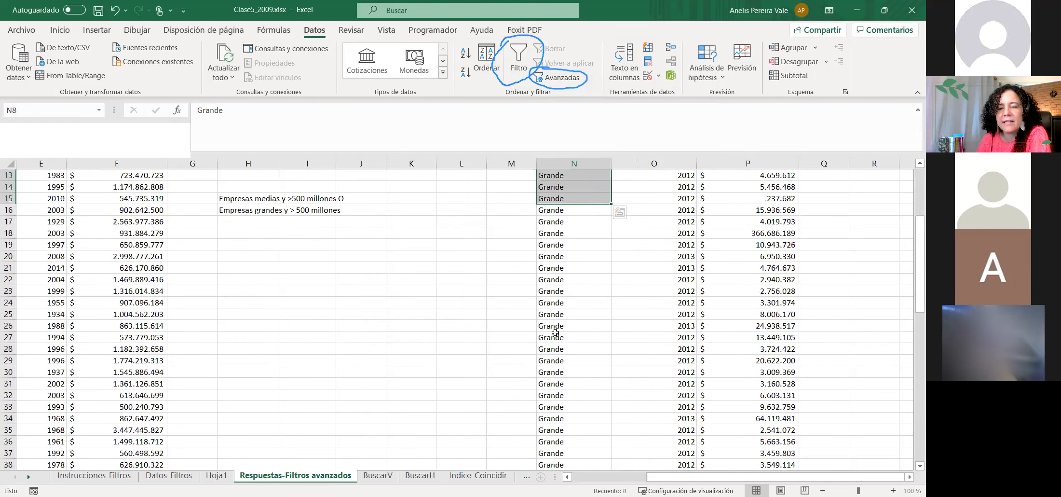
pyautogui.scroll(4, 578, 314)
# - Compare the Año inicio values of the filtered output with the date criteria in M4 and N4
pyautogui.click(654, 256)
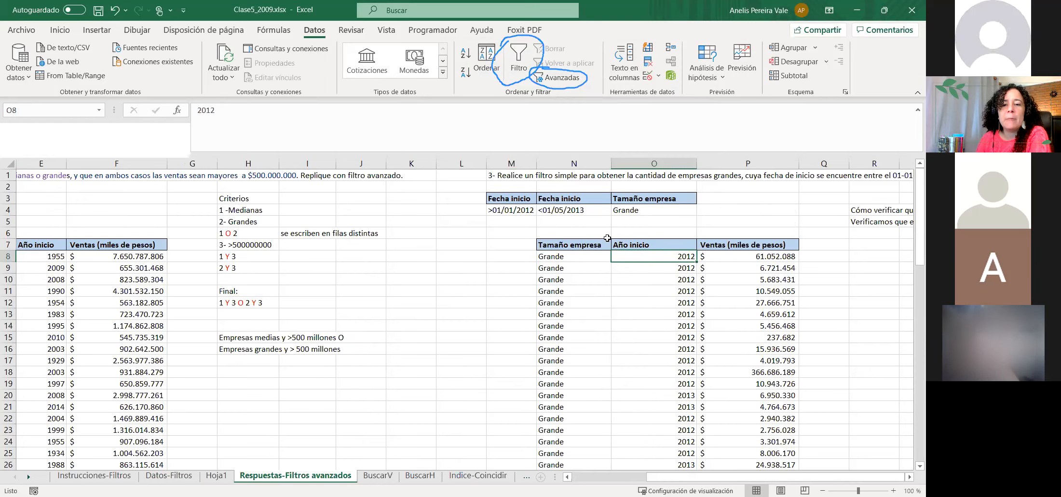
pyautogui.click(507, 210)
pyautogui.click(562, 210)
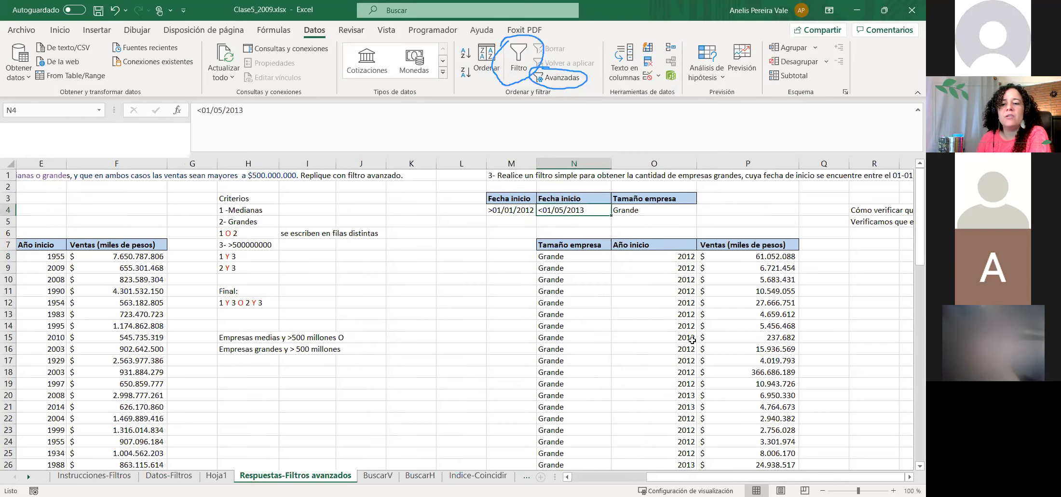
pyautogui.scroll(-15, 692, 340)
pyautogui.scroll(-10, 692, 340)
pyautogui.scroll(15, 692, 340)
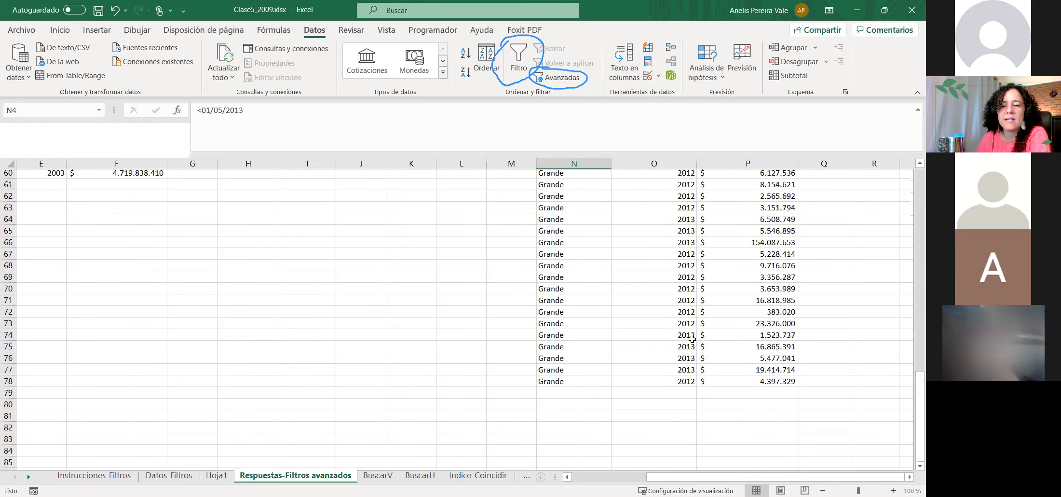
pyautogui.scroll(12, 692, 338)
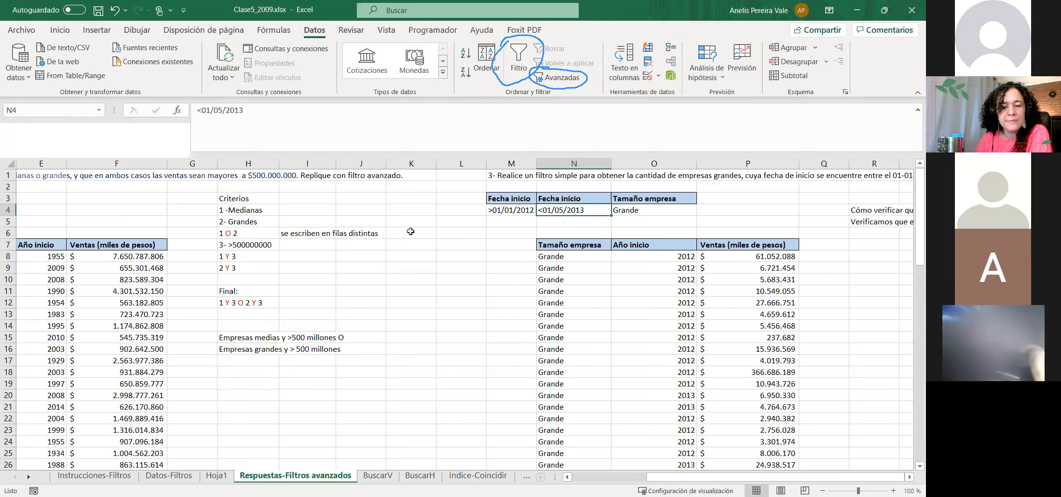
# - Read the exercise 4 instruction in cell A5 of the Instrucciones-Filtros sheet
pyautogui.click(173, 476)
pyautogui.click(94, 475)
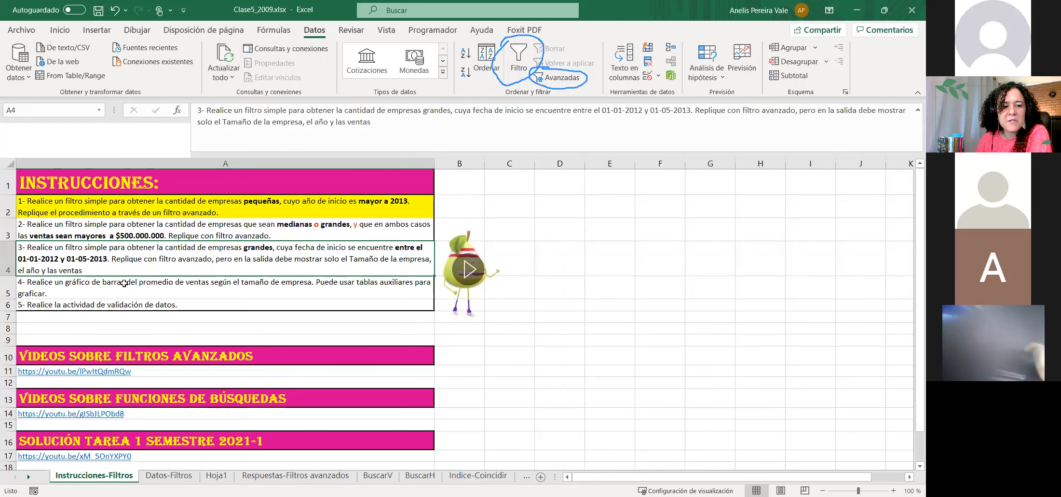
pyautogui.click(41, 285)
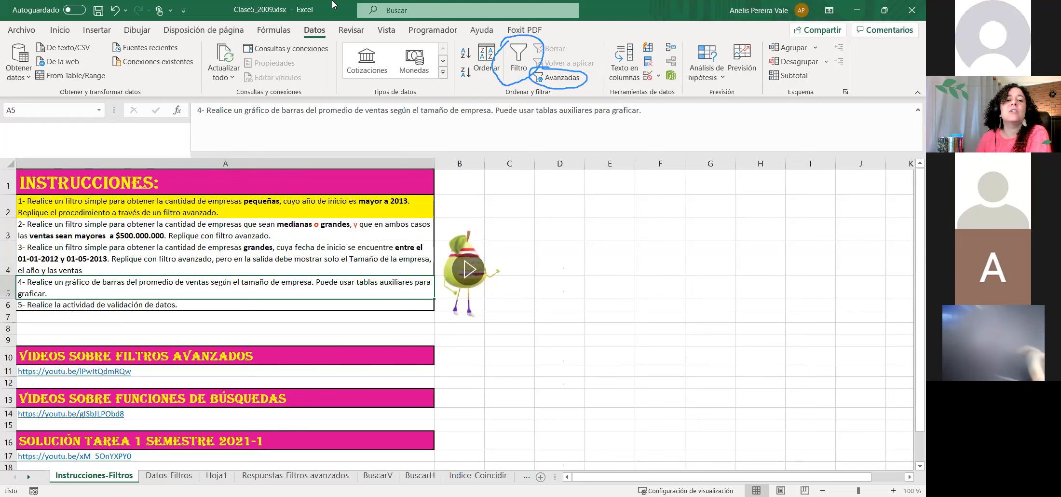
# - Return to the Respuestas-Filtros avanzados sheet and look over the filtered large-company list in columns N to P
pyautogui.click(174, 476)
pyautogui.click(251, 476)
pyautogui.moveTo(543, 244); pyautogui.dragTo(727, 481)
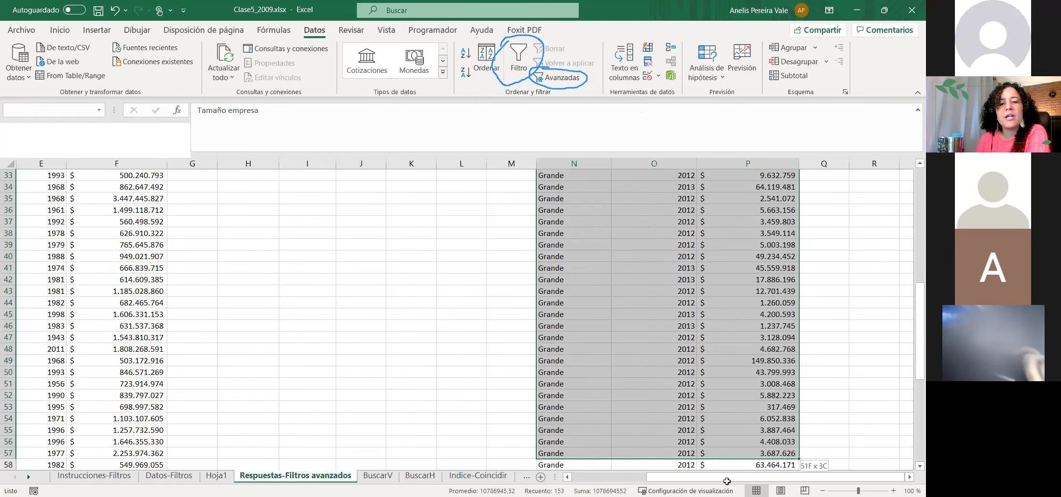
pyautogui.scroll(-1, 629, 336)
pyautogui.click(629, 336)
pyautogui.scroll(7, 434, 273)
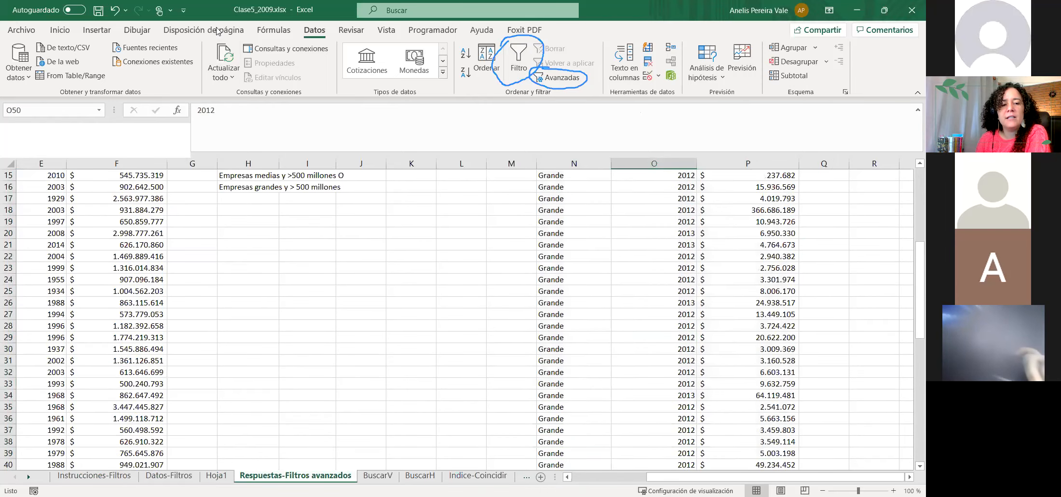
pyautogui.scroll(5, 627, 241)
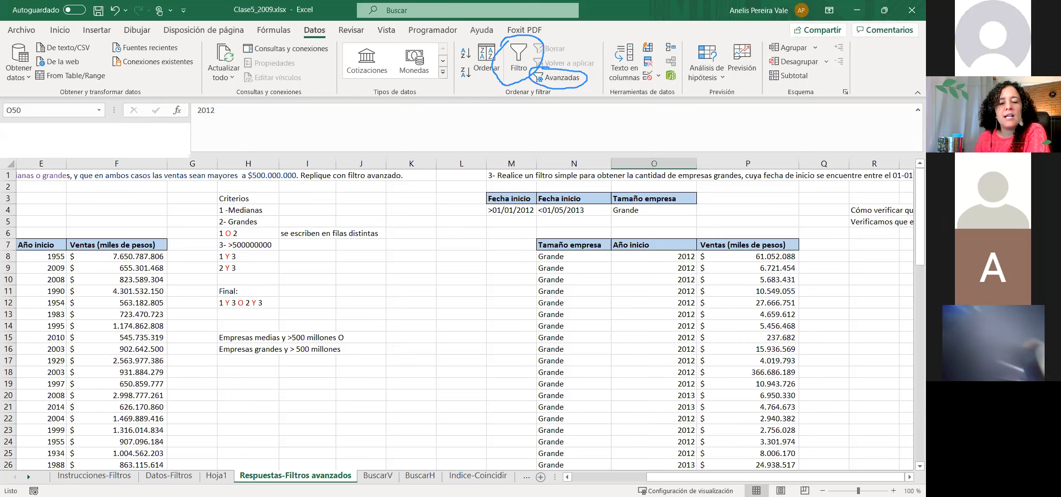
# - Switch to the Datos-Filtros sheet and locate the advanced filter examples beside the data table
pyautogui.click(478, 476)
pyautogui.click(273, 475)
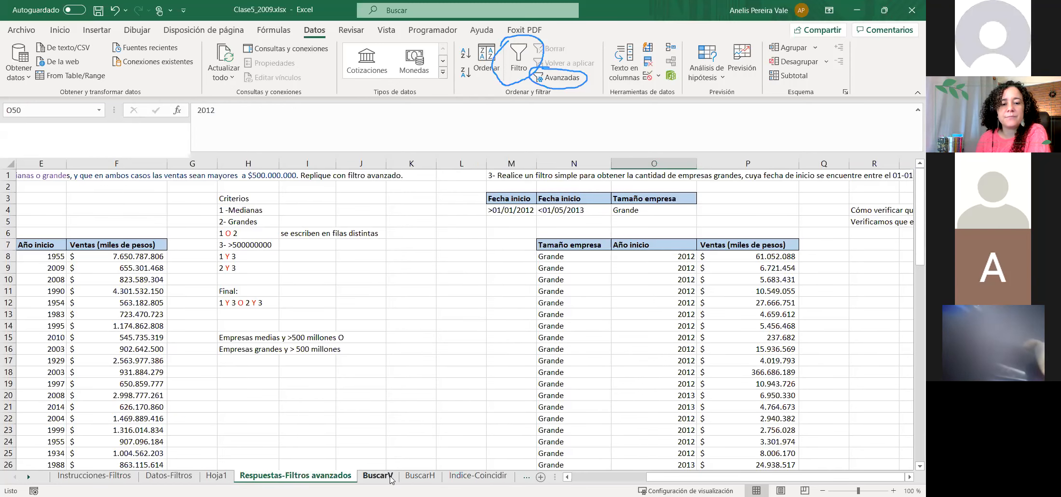
pyautogui.click(216, 475)
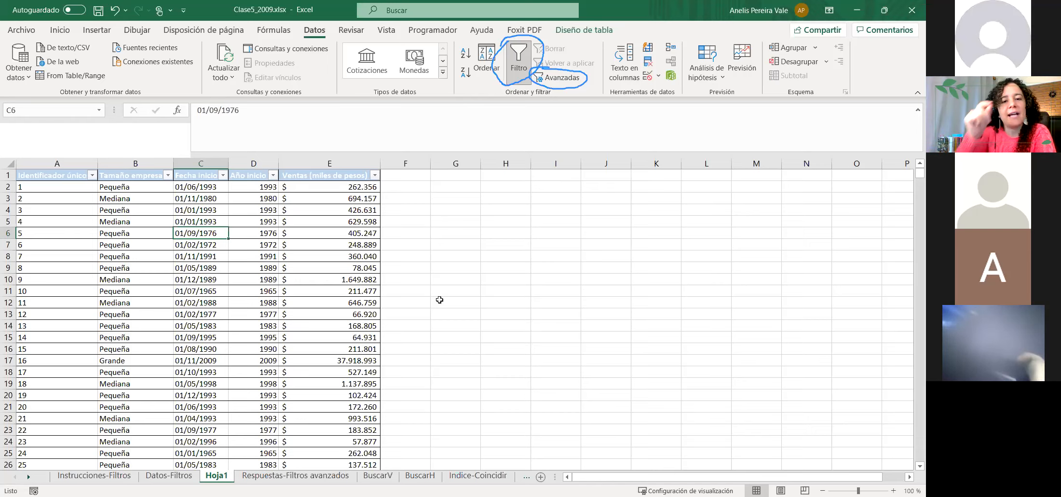
pyautogui.click(565, 198)
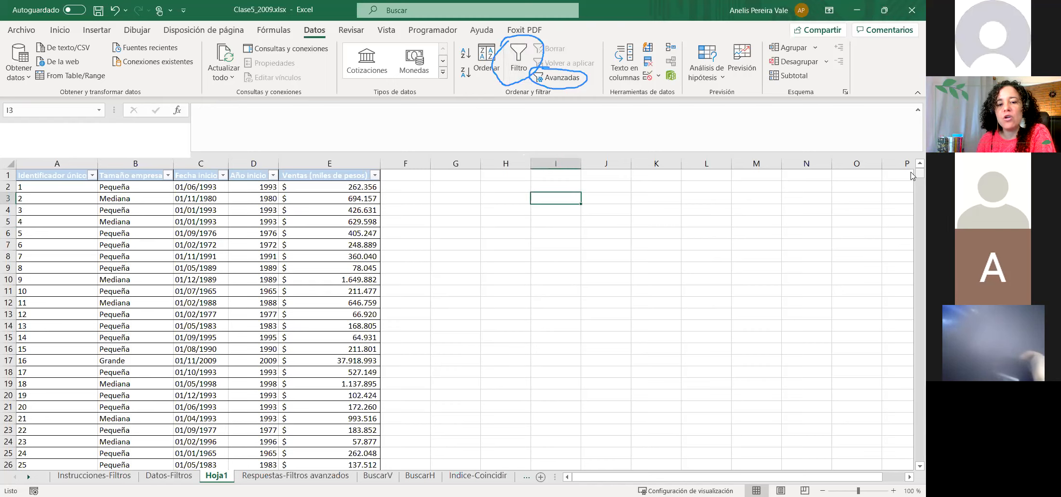
pyautogui.hotkey('ctrl', 'pageup')
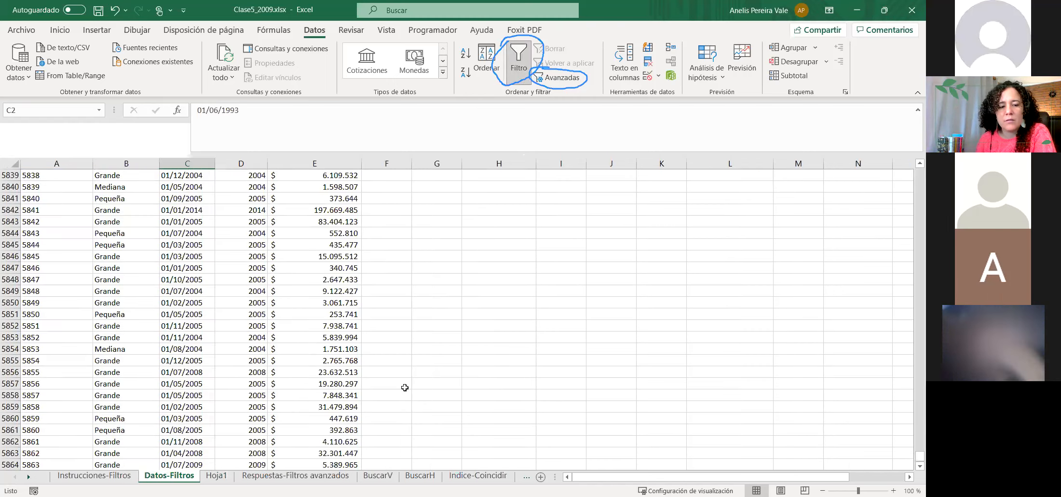
pyautogui.scroll(20, 591, 289)
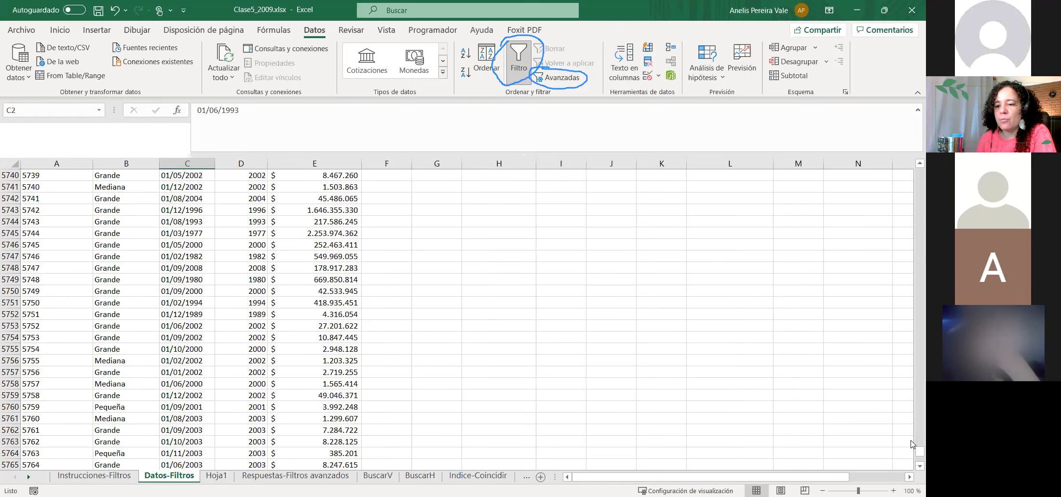
pyautogui.moveTo(919, 451); pyautogui.dragTo(919, 174)
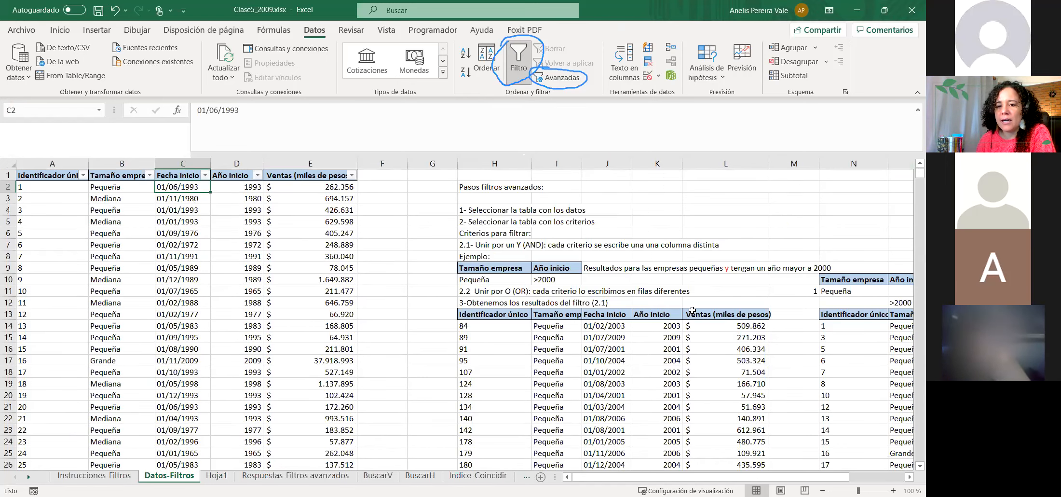
pyautogui.moveTo(619, 483); pyautogui.dragTo(674, 483)
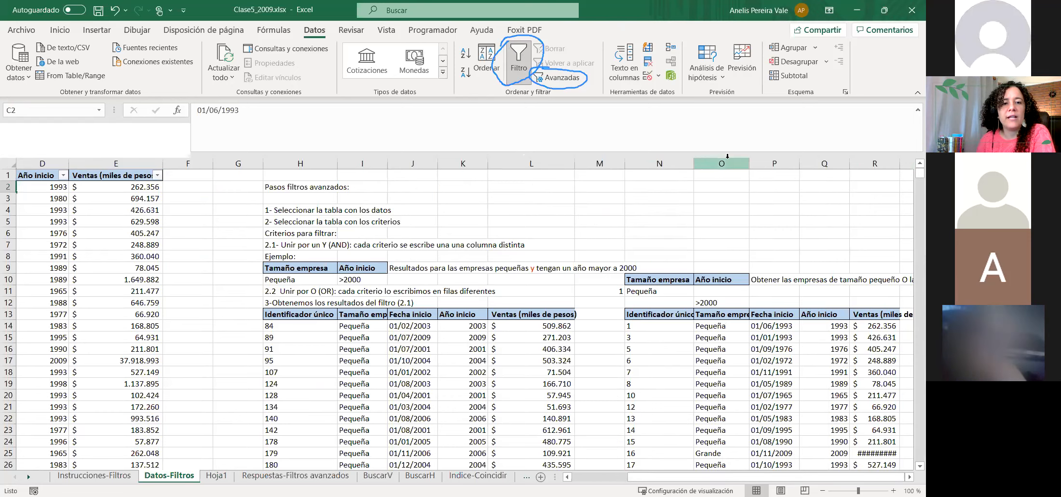
# - Review the OR criteria example in N10:O12 and its description in P10
pyautogui.click(656, 280)
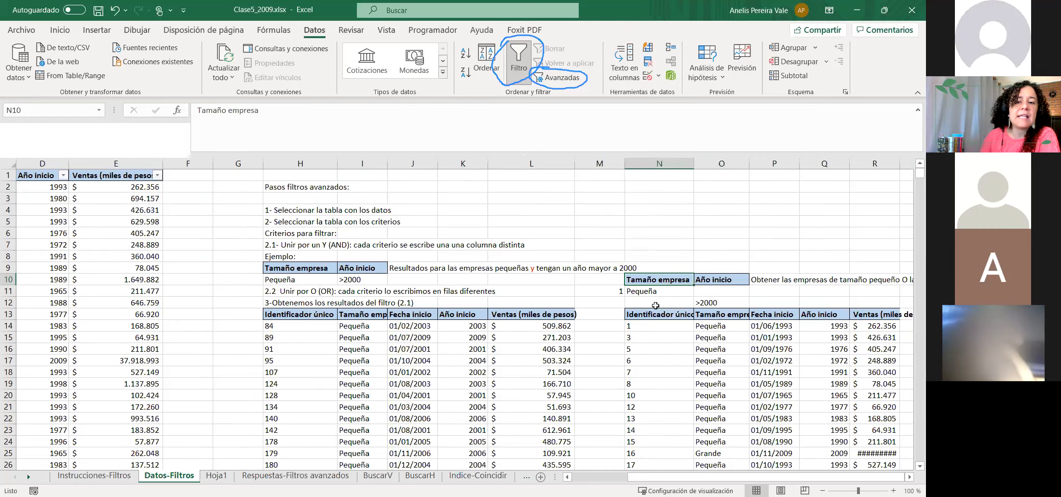
pyautogui.click(639, 291)
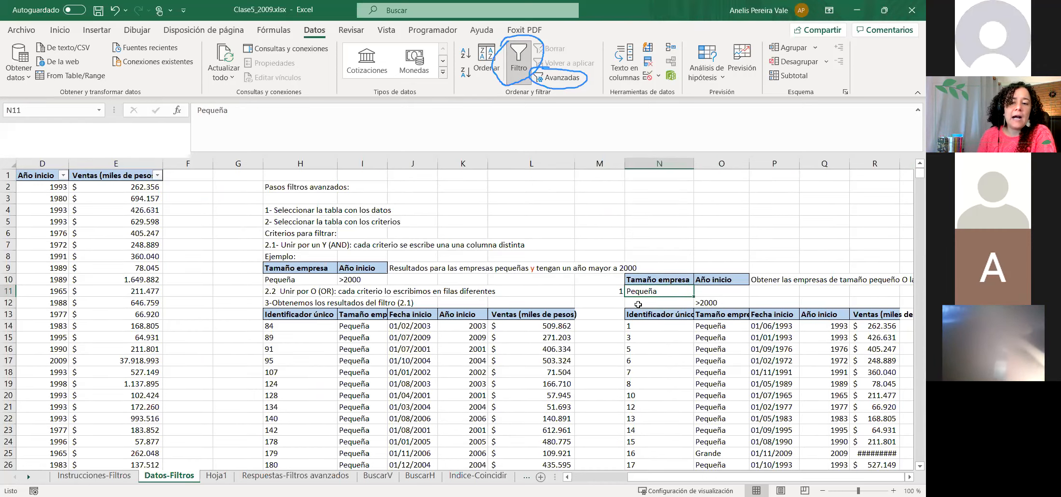
pyautogui.keyDown('shift'); pyautogui.click(638, 305); pyautogui.keyUp('shift')
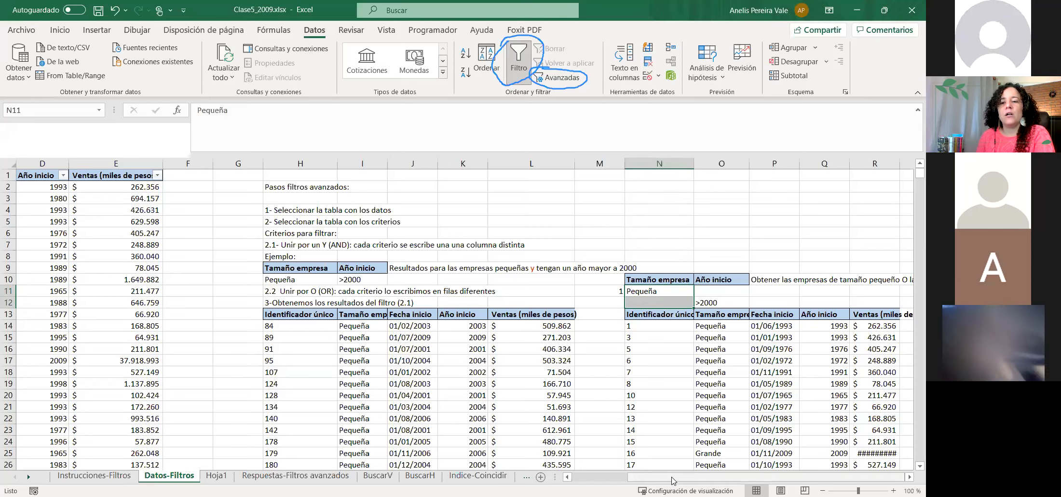
pyautogui.click(789, 279)
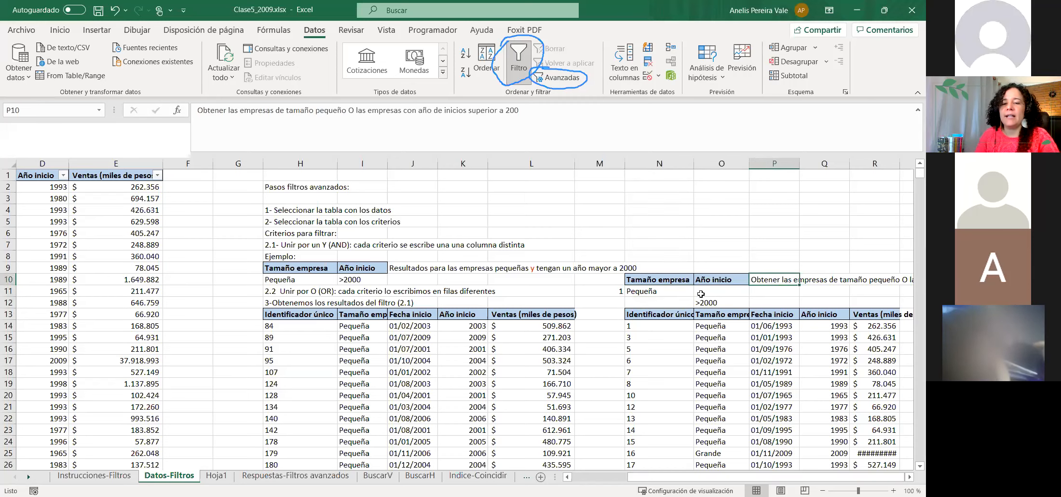
# - Copy the Tamaño empresa header and its Pequeña criterion from N10:N11 to U12:U13
pyautogui.moveTo(672, 278); pyautogui.dragTo(670, 291)
pyautogui.hotkey('ctrl', 'c')
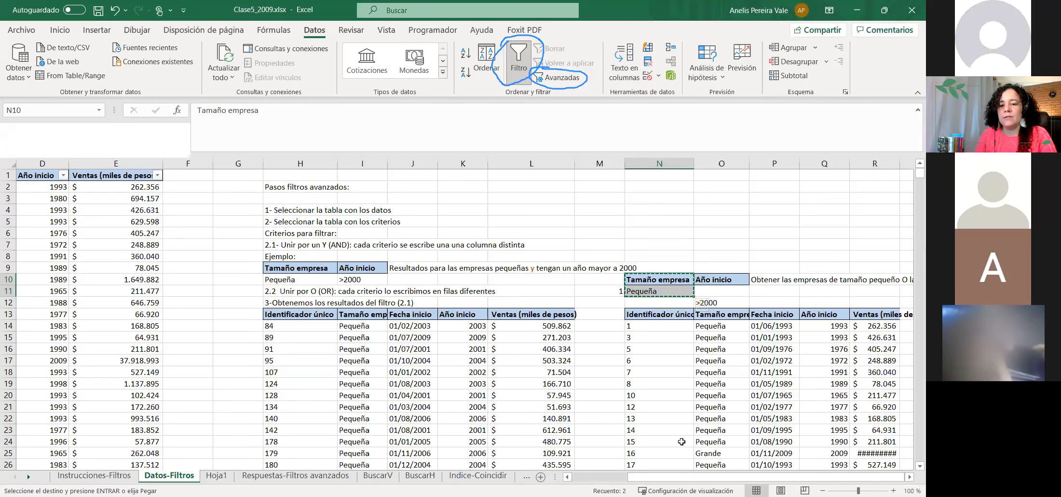
pyautogui.hotkey('ctrl', 'v')
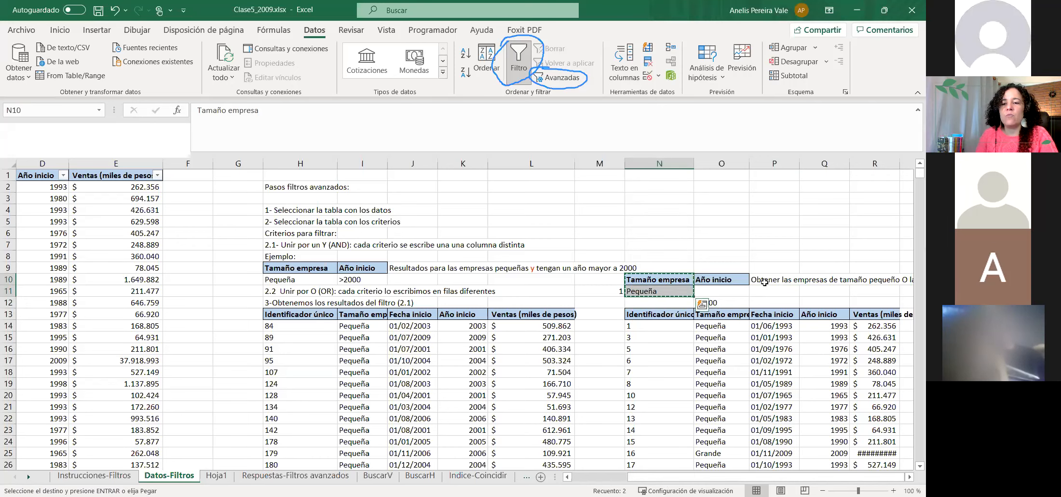
pyautogui.click(762, 277)
pyautogui.press('Left')
pyautogui.press('Left')
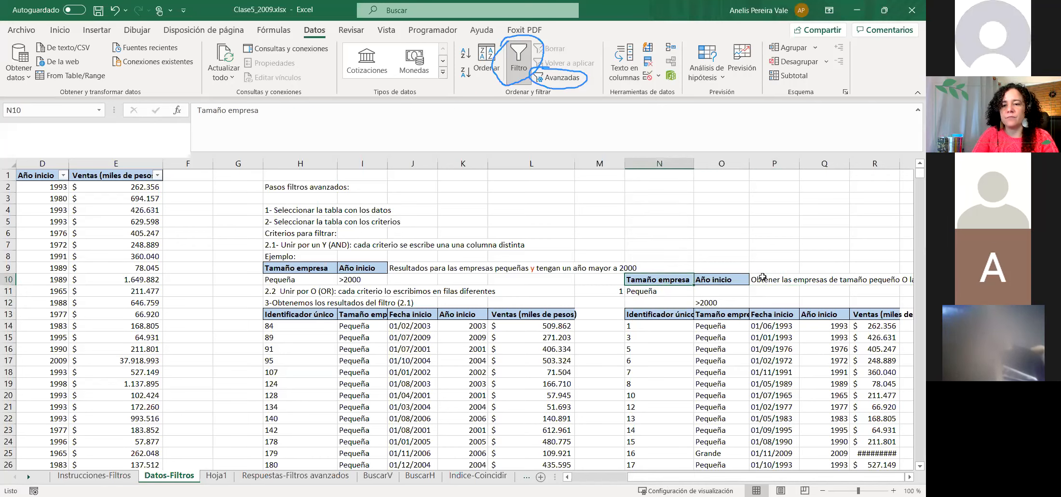
pyautogui.hotkey('shift', 'Down')
pyautogui.hotkey('ctrl', 'c')
pyautogui.press('Right')
pyautogui.press('Right')
pyautogui.press('Right')
pyautogui.press('Right')
pyautogui.press('Right')
pyautogui.press('Right')
pyautogui.press('Right')
pyautogui.press('Right')
pyautogui.press('Right')
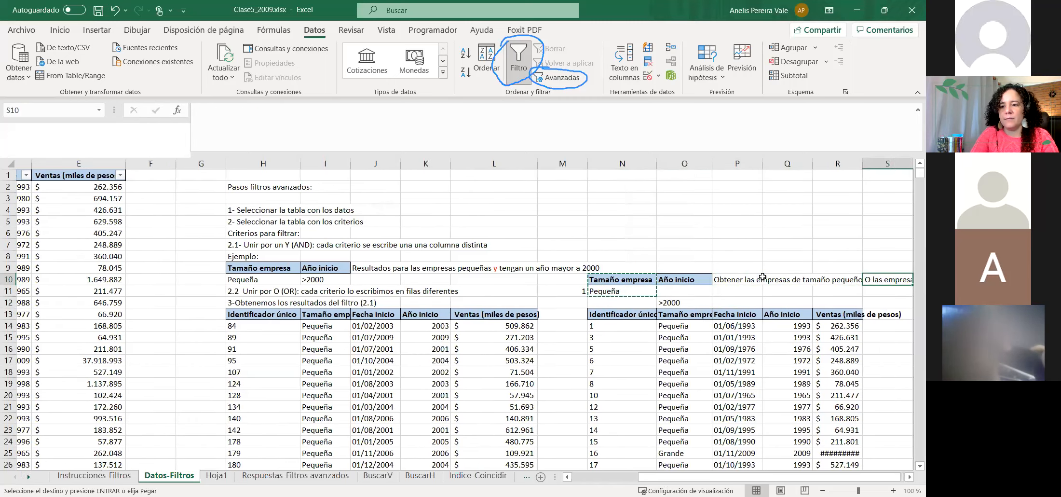
pyautogui.press('Down')
pyautogui.press('Down')
pyautogui.press('Left')
pyautogui.press('Left')
pyautogui.press('Left')
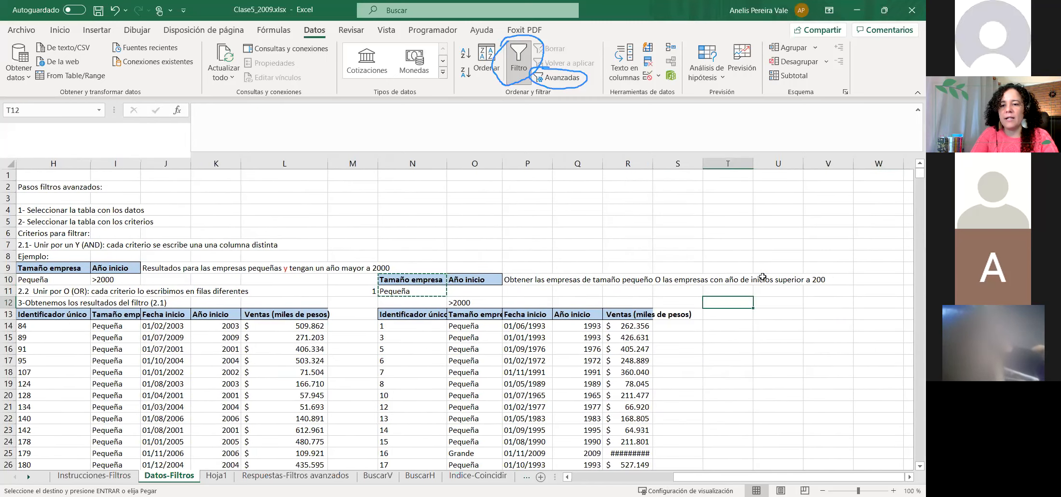
pyautogui.press('Right')
pyautogui.hotkey('ctrl', 'v')
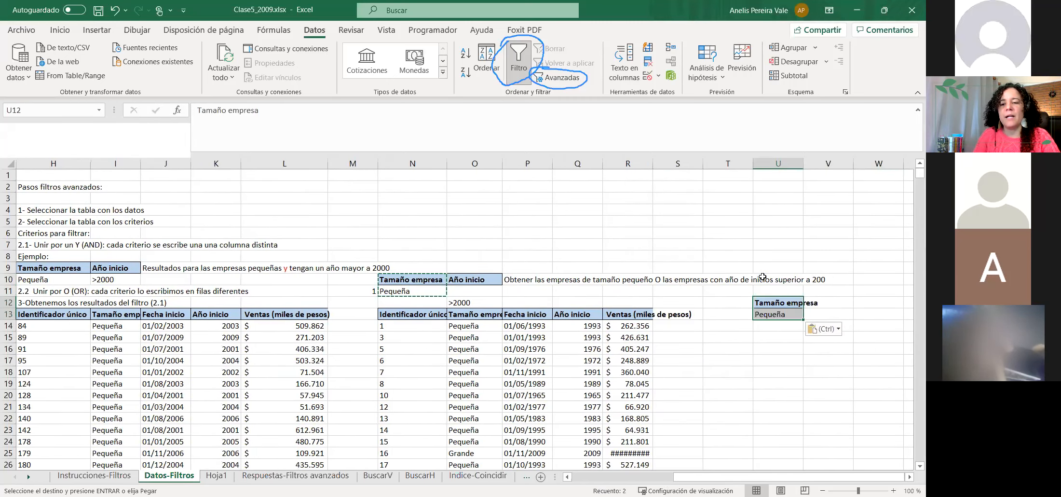
# - Add a second Tamaño empresa header in V12 with Mediana in V14, widening columns U and V to fit
pyautogui.click(778, 328)
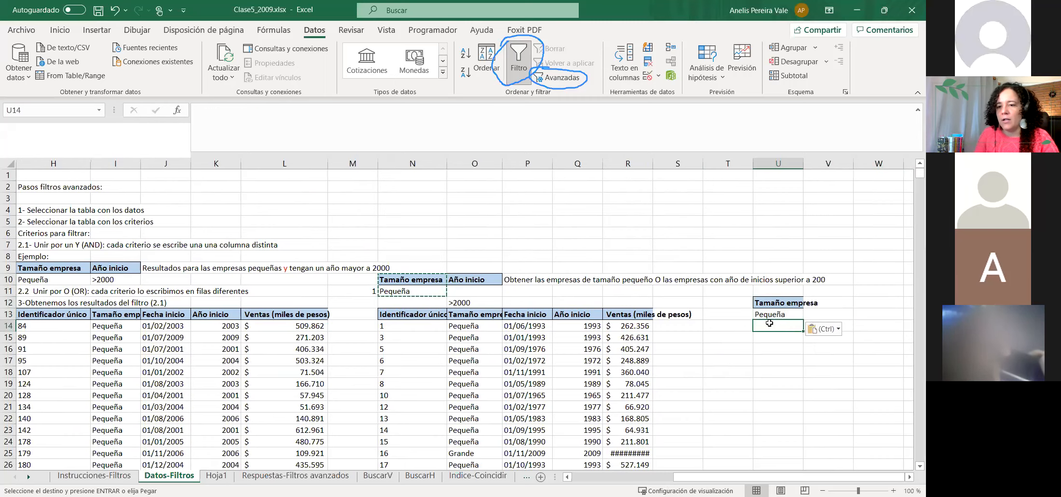
pyautogui.click(779, 303)
pyautogui.moveTo(815, 305); pyautogui.dragTo(832, 305)
pyautogui.click(820, 315)
pyautogui.press('Return')
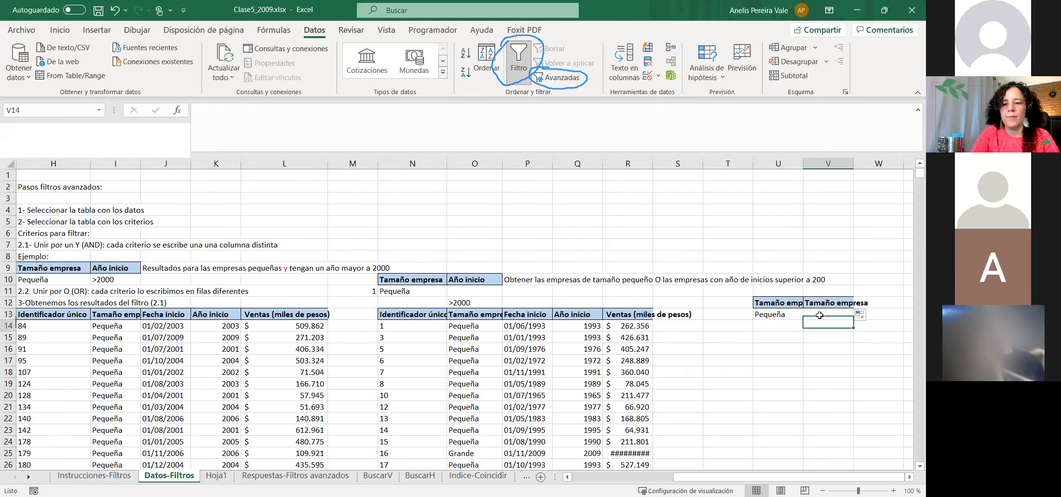
pyautogui.write('Mediana')
pyautogui.press('Return')
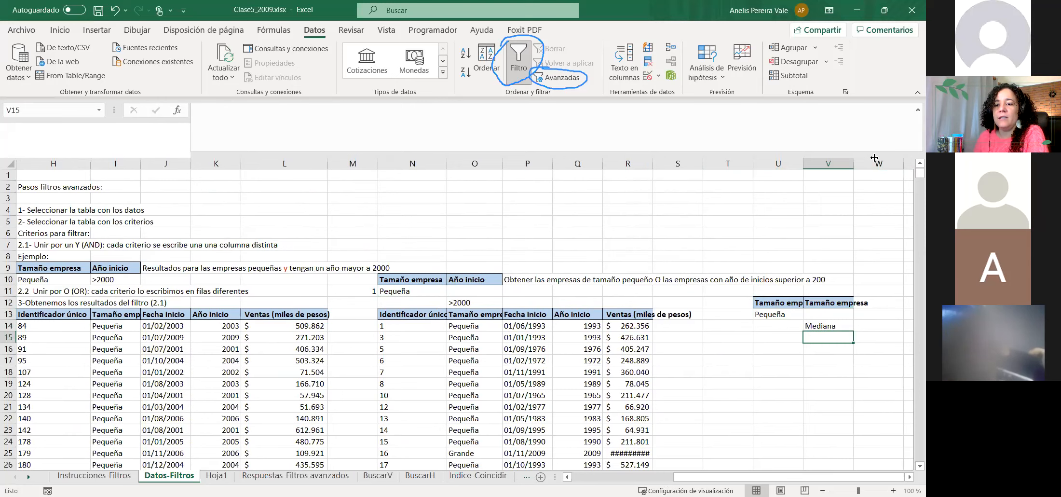
pyautogui.moveTo(874, 158); pyautogui.dragTo(874, 157)
pyautogui.moveTo(803, 159); pyautogui.dragTo(822, 160)
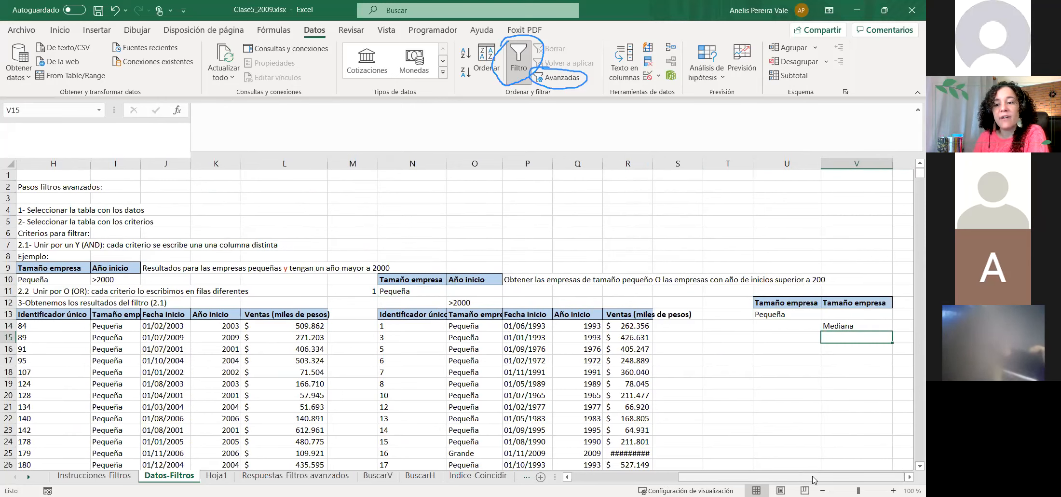
# - Examine how the Pequeña and Mediana criteria are placed on different rows and columns in U12:V14
pyautogui.click(791, 304)
pyautogui.click(853, 302)
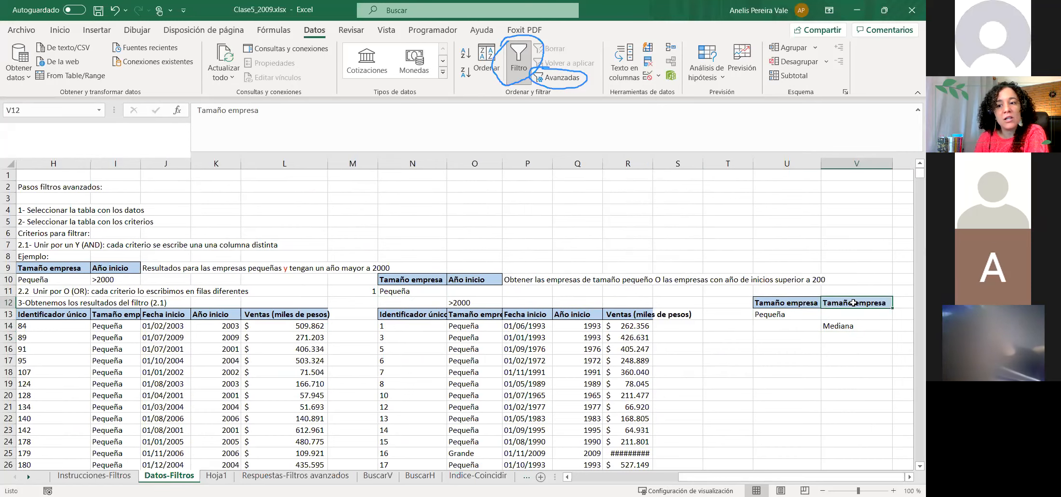
pyautogui.click(798, 319)
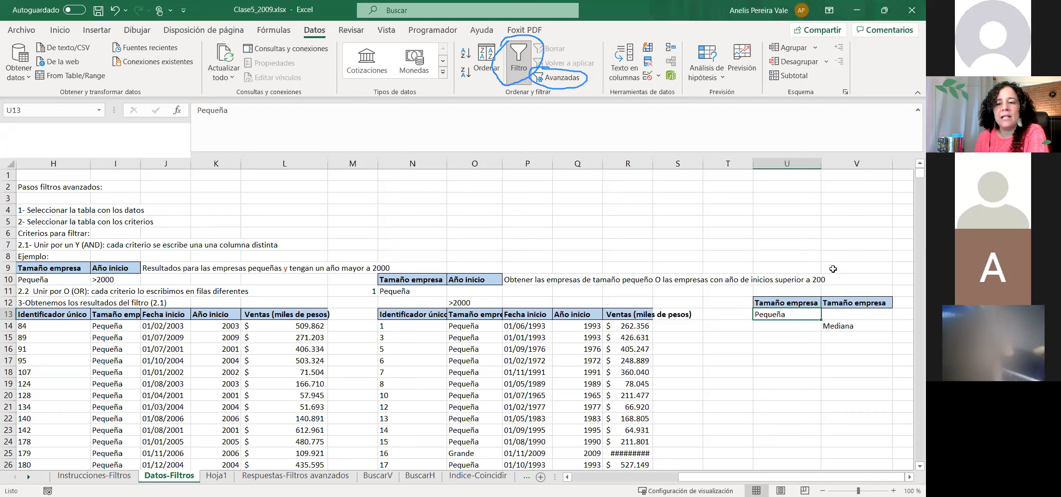
pyautogui.moveTo(803, 315); pyautogui.dragTo(834, 328)
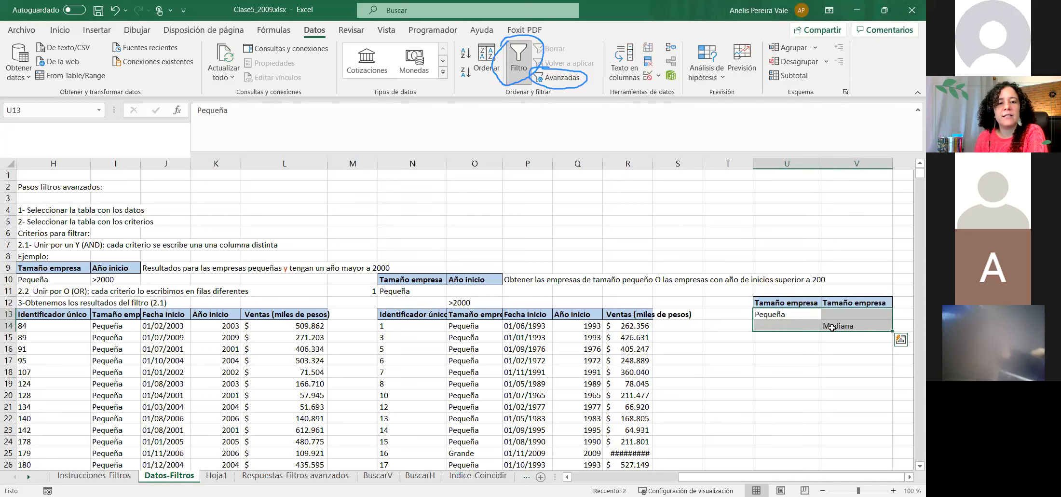
pyautogui.click(832, 324)
pyautogui.click(848, 159)
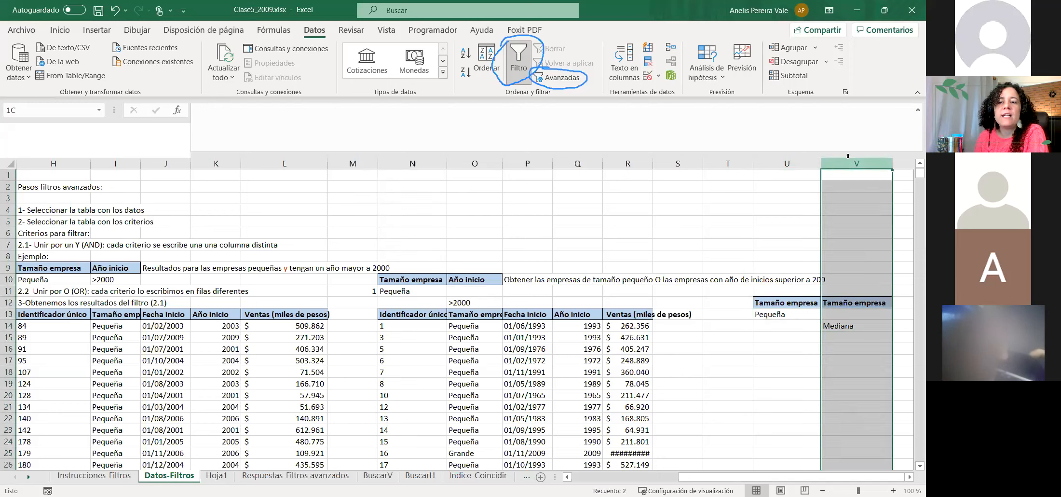
# - Build a single-column version of the criteria in U16:U18 by copying the Tamaño empresa header, Pequeña and Mediana
pyautogui.moveTo(845, 302); pyautogui.dragTo(784, 316)
pyautogui.hotkey('ctrl', 'c')
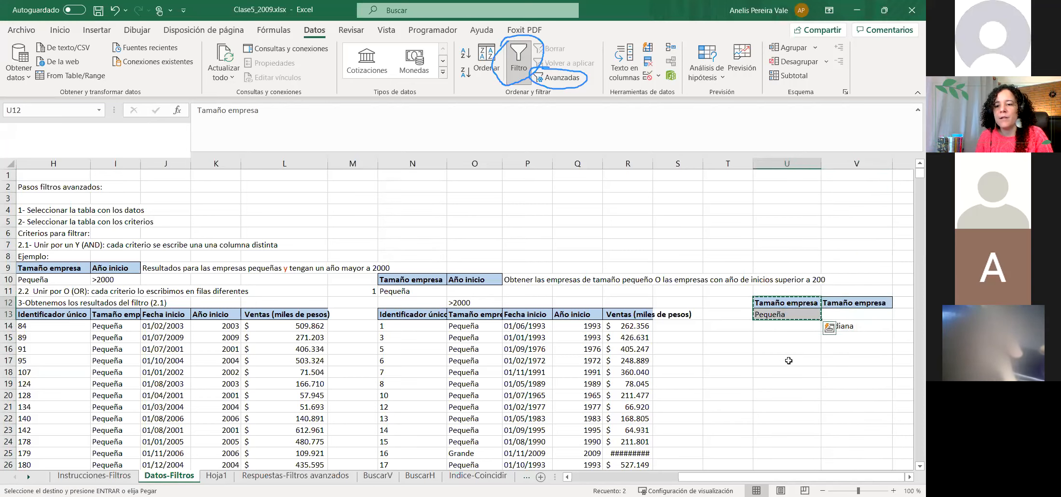
pyautogui.click(777, 346)
pyautogui.hotkey('ctrl', 'v')
pyautogui.click(839, 326)
pyautogui.hotkey('ctrl', 'c')
pyautogui.click(787, 371)
pyautogui.hotkey('ctrl', 'v')
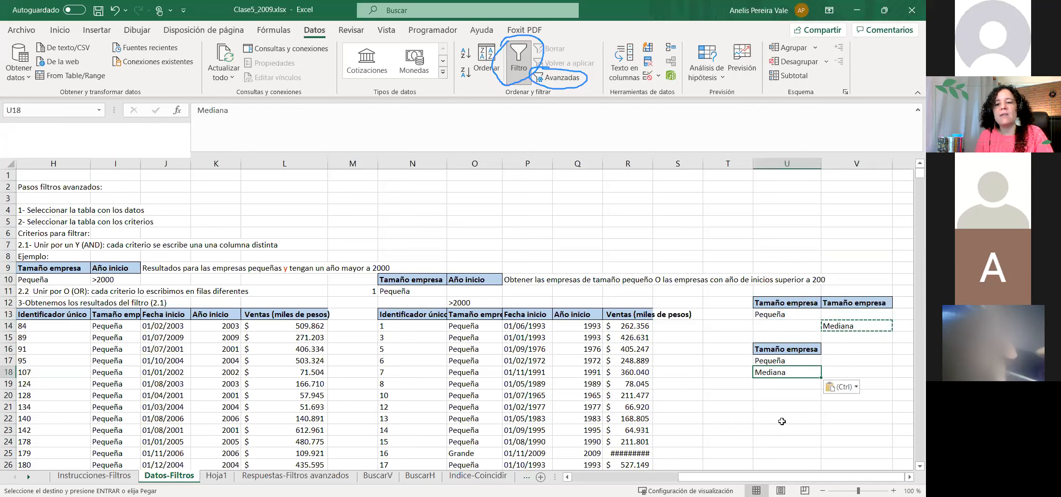
pyautogui.press('Down')
pyautogui.press('Down')
pyautogui.press('Down')
pyautogui.press('Down')
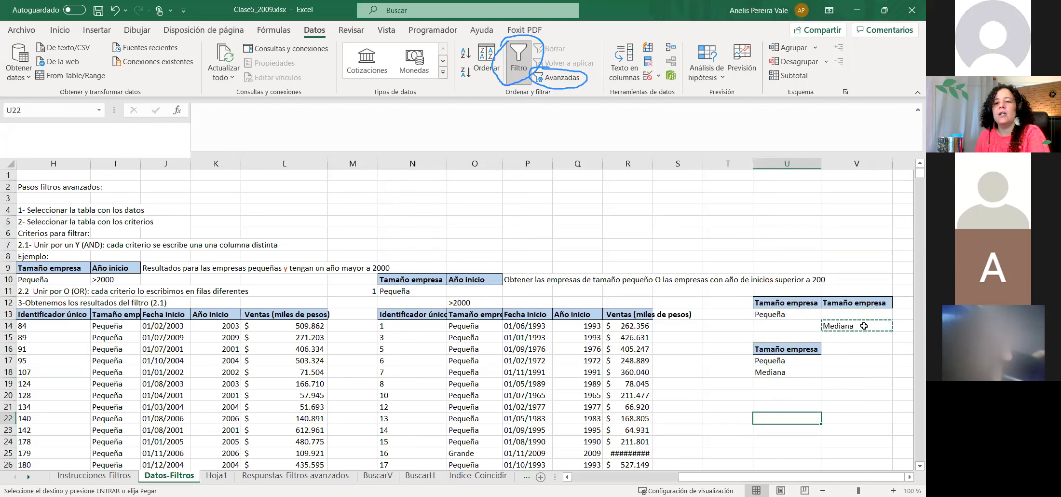
pyautogui.press('Escape')
pyautogui.click(849, 351)
# - Label the two-column criteria block by entering "O sobre el mismo enunciado" in U11
pyautogui.moveTo(767, 302); pyautogui.dragTo(863, 326)
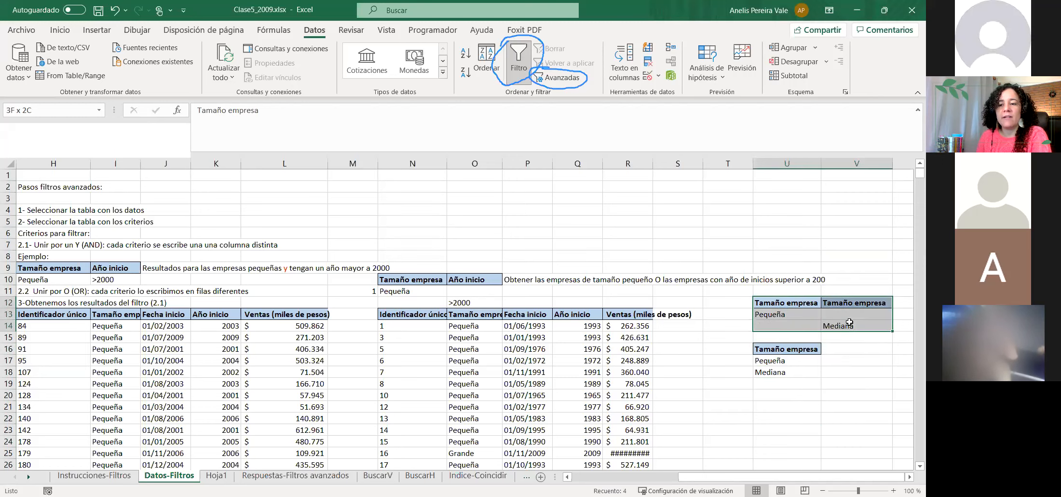
pyautogui.click(782, 292)
pyautogui.write('O')
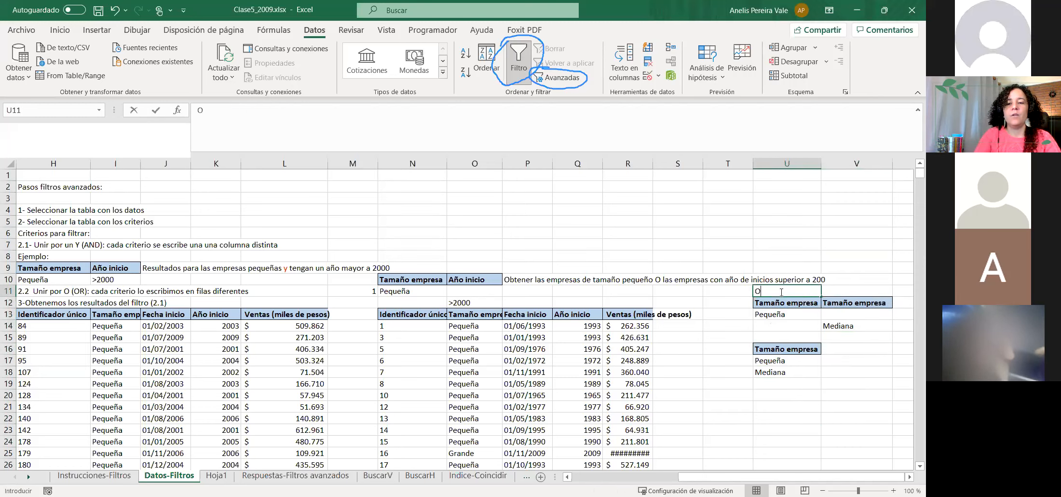
pyautogui.write(' sobre el mismo en')
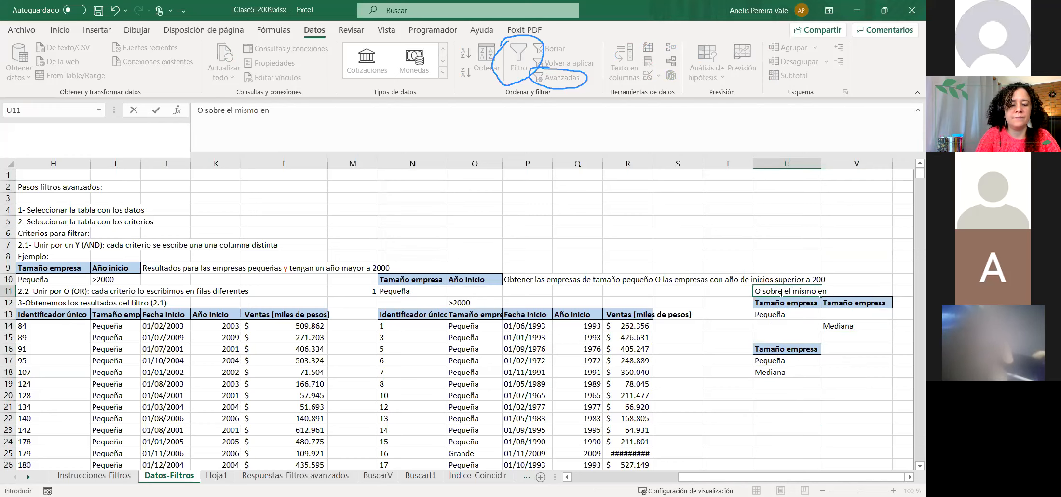
pyautogui.write('ncinciado')
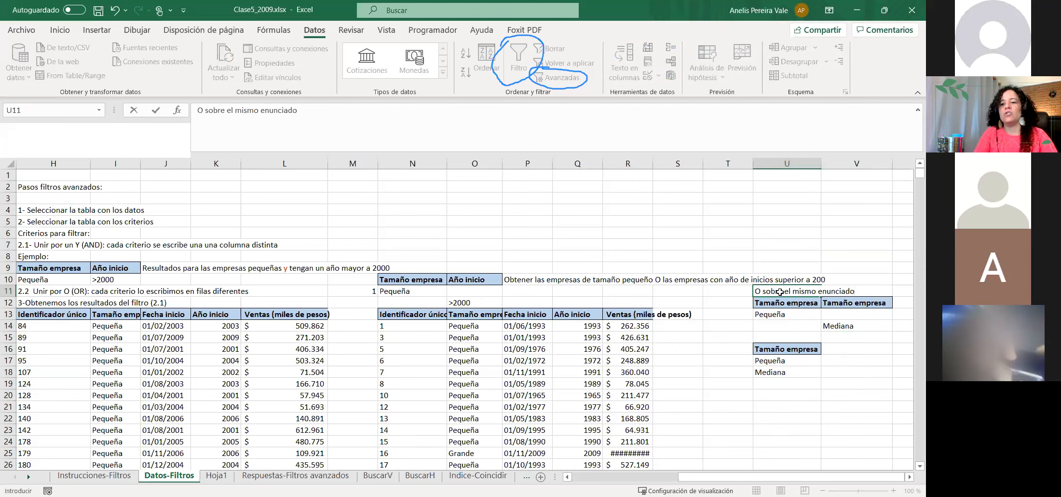
pyautogui.press('Return')
# - Compare the two-column criteria block in U12:V14 with the single-column block in U16:U18
pyautogui.moveTo(759, 303); pyautogui.dragTo(837, 325)
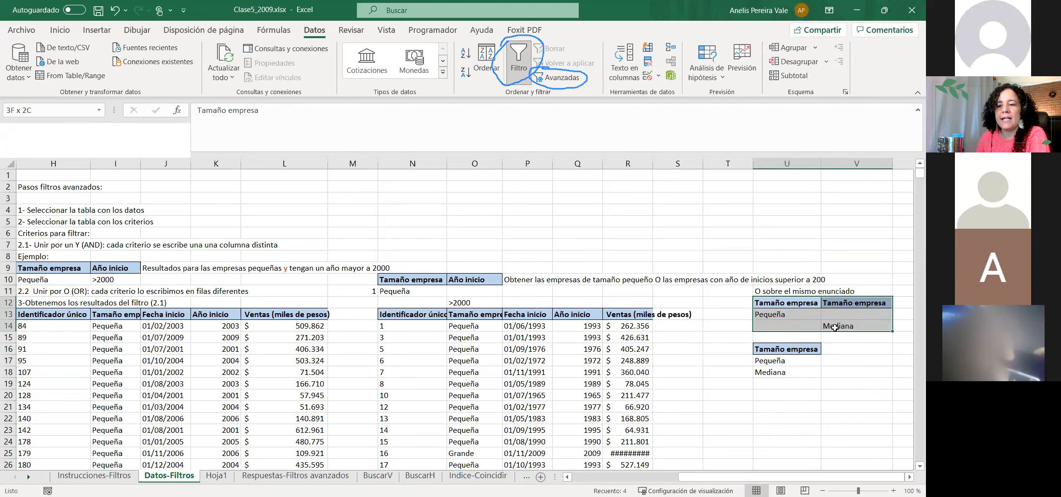
pyautogui.moveTo(771, 351); pyautogui.dragTo(771, 377)
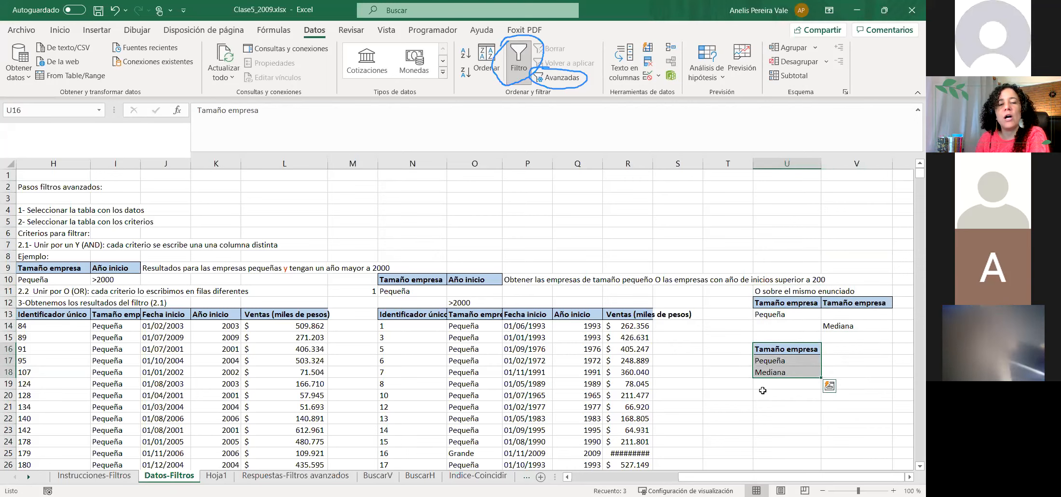
pyautogui.click(796, 415)
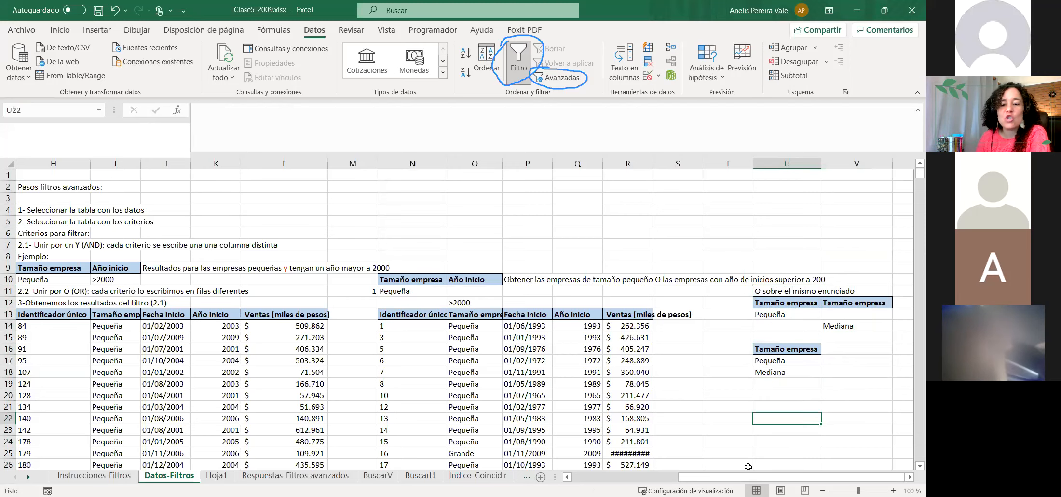
# - On the Respuestas-Filtros avanzados sheet, label exercise 3's criteria block by entering "Y sobre el mismo enunciado" in M2
pyautogui.moveTo(741, 476); pyautogui.dragTo(638, 479)
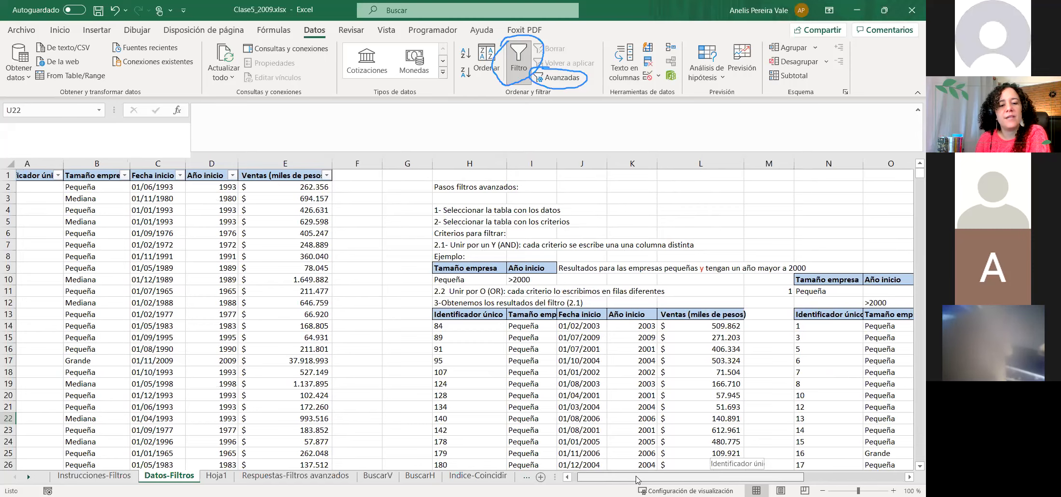
pyautogui.hotkey('ctrl', 'pagedown')
pyautogui.hotkey('ctrl', 'pagedown')
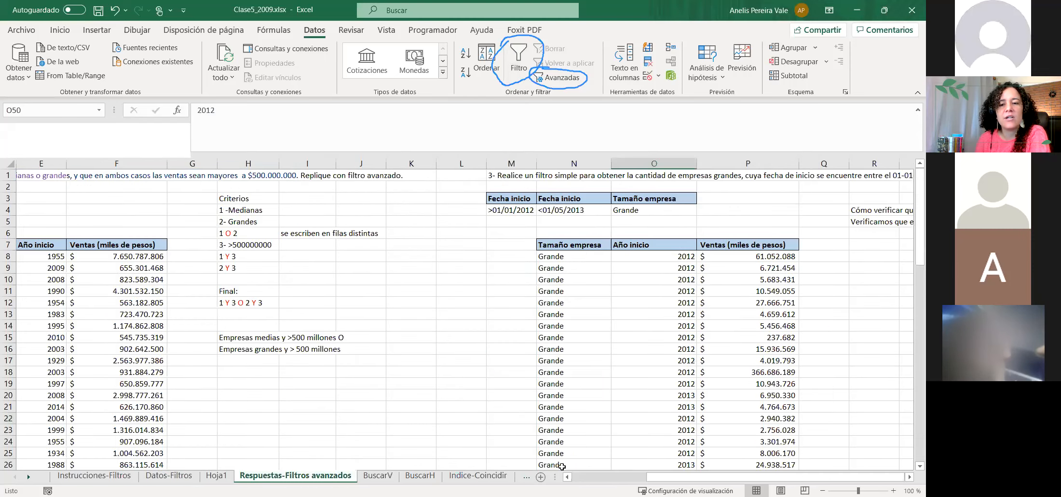
pyautogui.click(495, 185)
pyautogui.write('Y sobre el mismo enu')
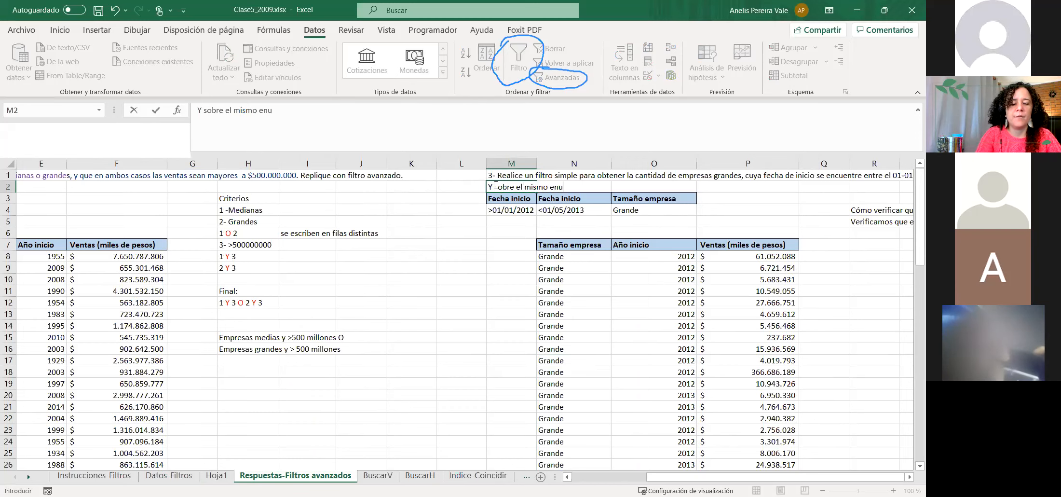
pyautogui.write('nciado')
pyautogui.press('Return')
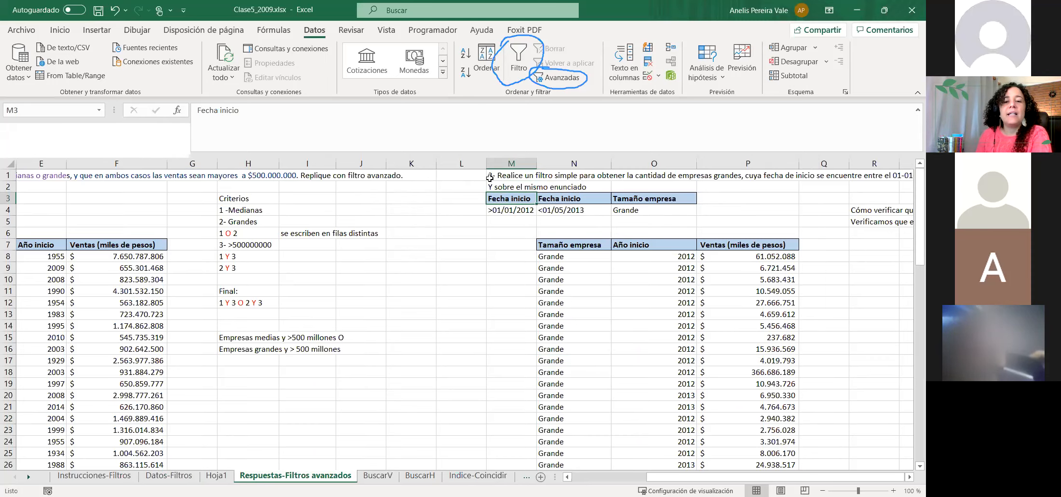
# - Compare exercise 3's date criteria in row 4 with exercise 2's criteria in B4:C5 and its logic notes in H4:H12
pyautogui.click(502, 211)
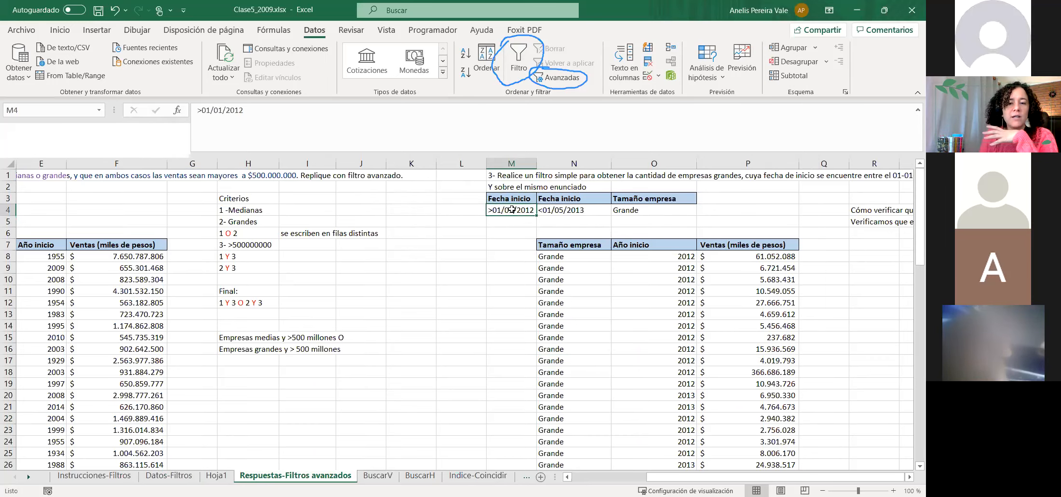
pyautogui.click(507, 223)
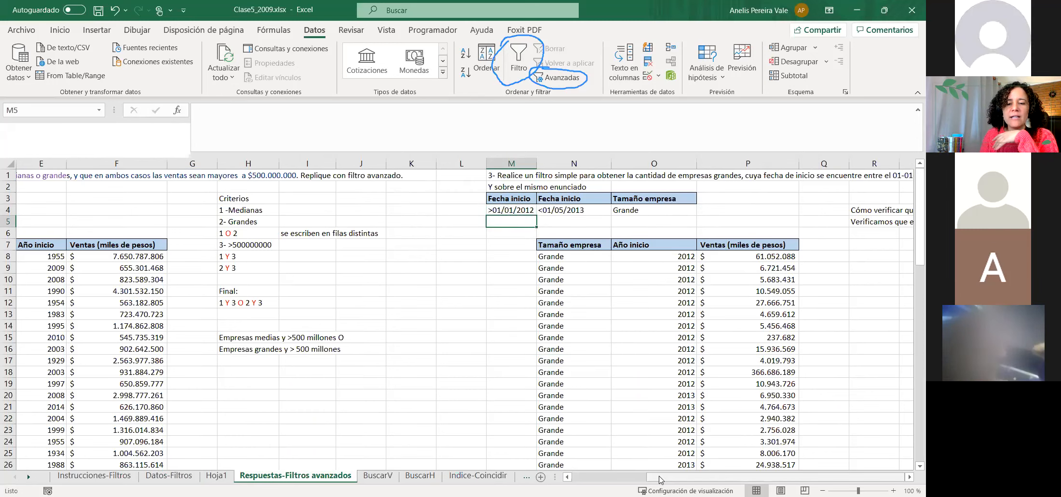
pyautogui.moveTo(660, 477); pyautogui.dragTo(581, 477)
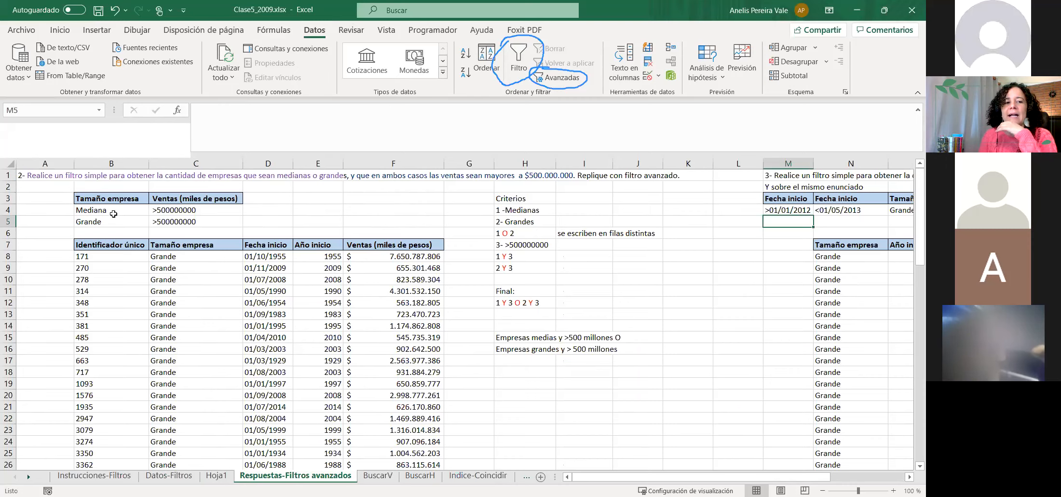
pyautogui.moveTo(113, 214); pyautogui.dragTo(107, 224)
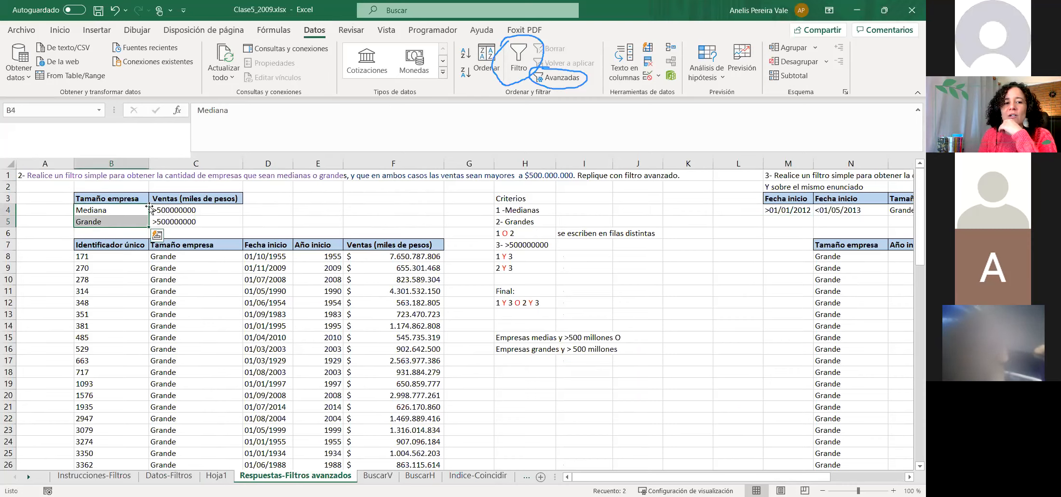
pyautogui.click(100, 210)
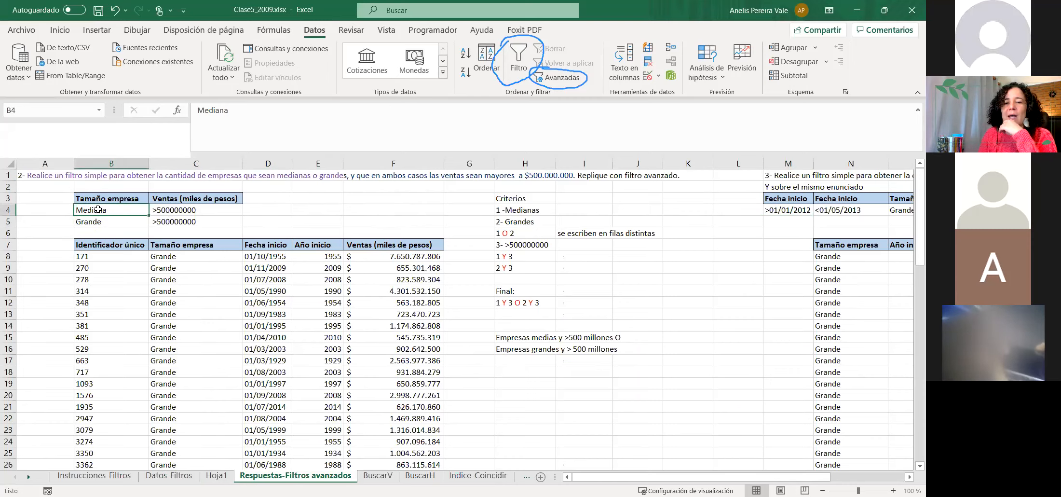
pyautogui.click(174, 210)
pyautogui.click(95, 223)
pyautogui.click(181, 225)
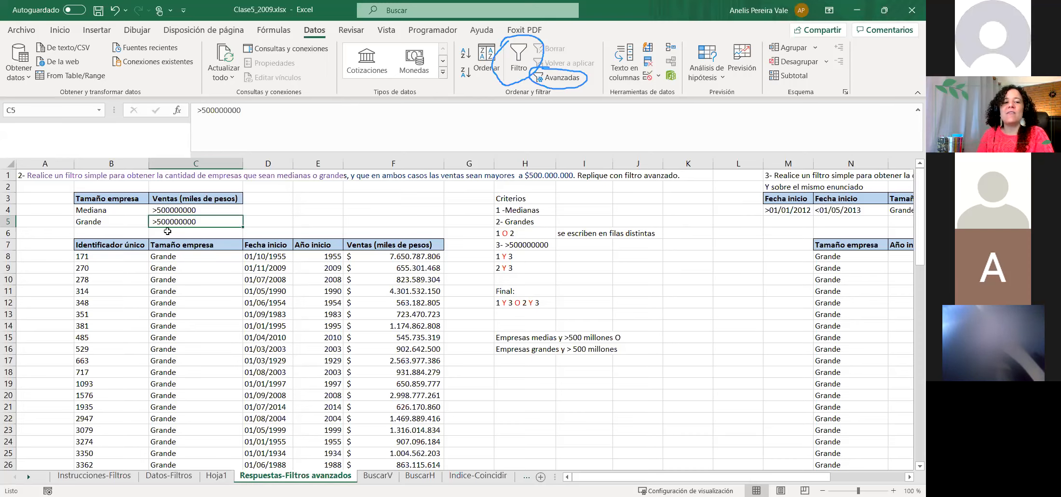
pyautogui.click(198, 211)
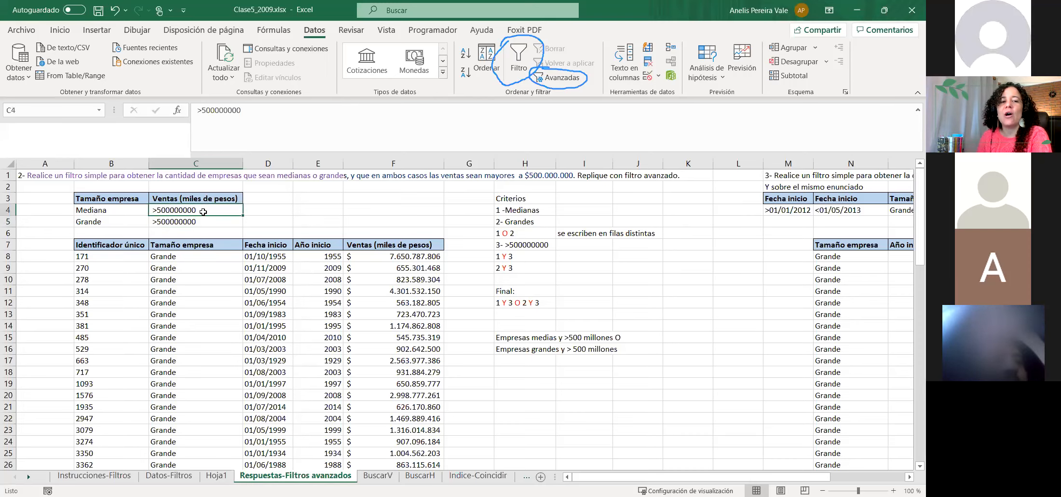
pyautogui.click(99, 223)
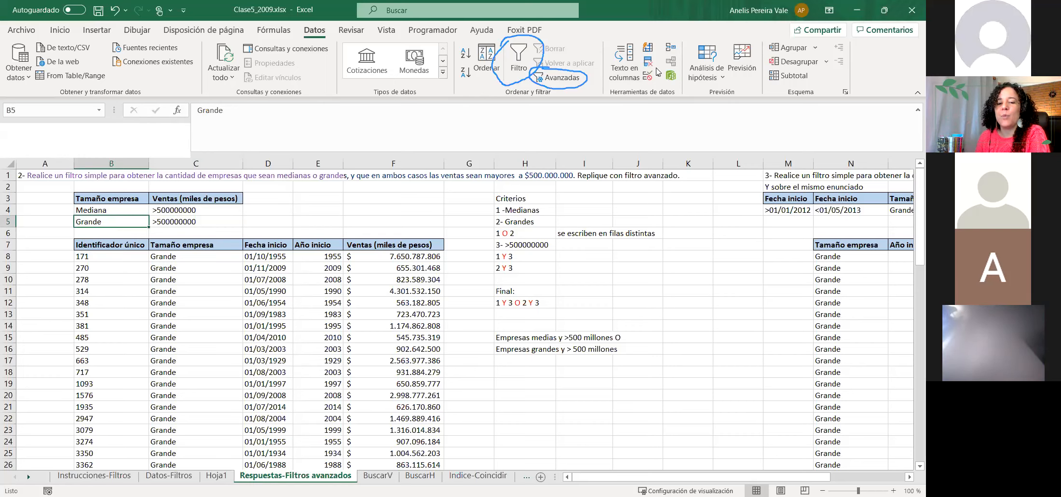
pyautogui.moveTo(523, 211); pyautogui.dragTo(527, 304)
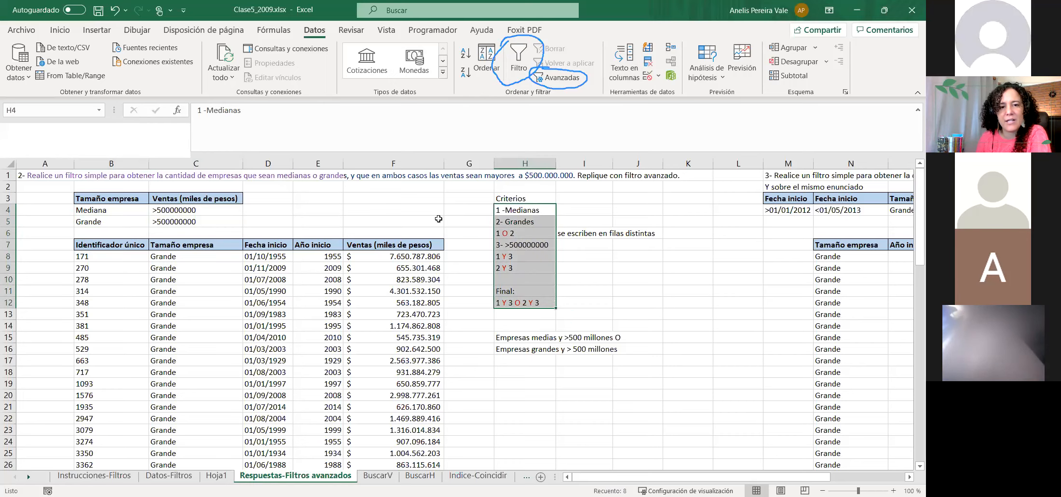